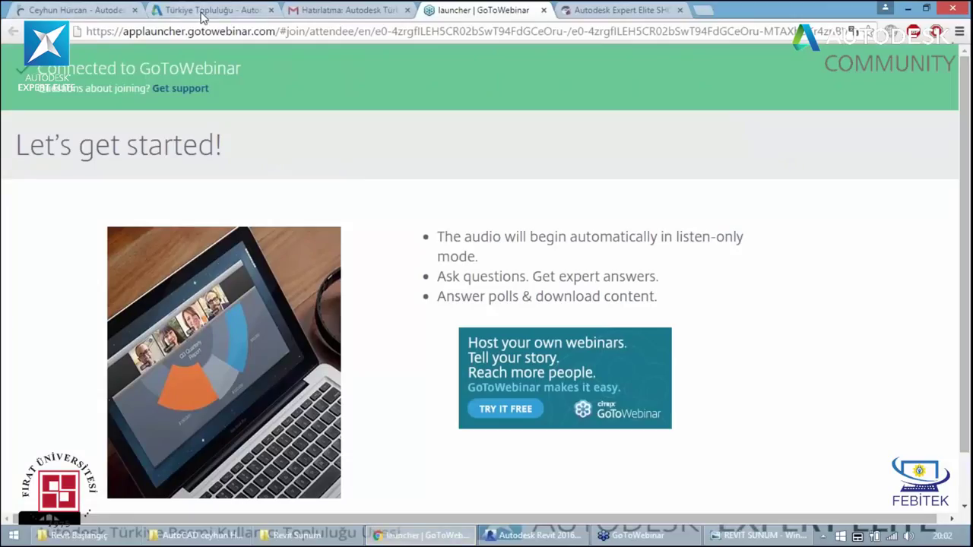
- From the Türkiye Topluluğu blog, open the 'Autodesk Türkiye - Forumlar' post in a new tab
click(203, 12)
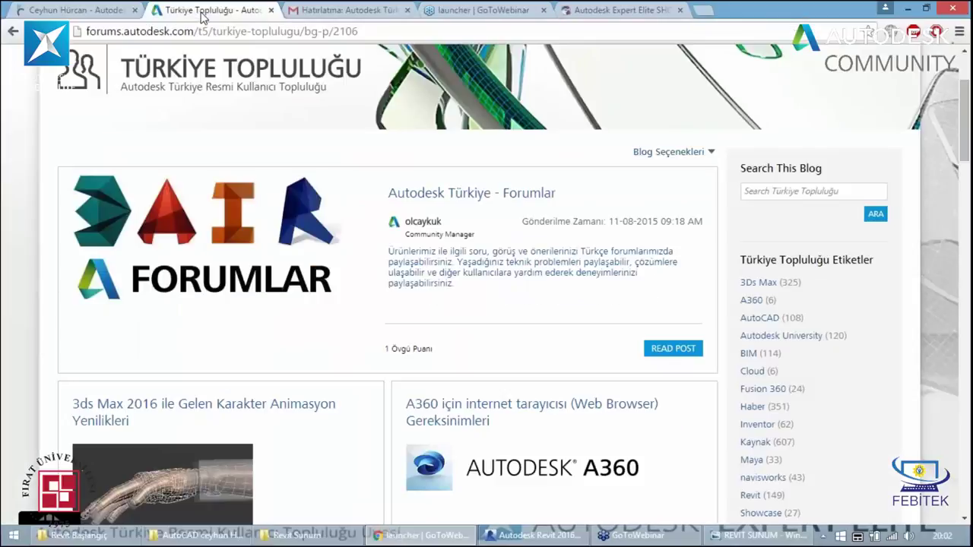
scroll(24, 240, up, 2)
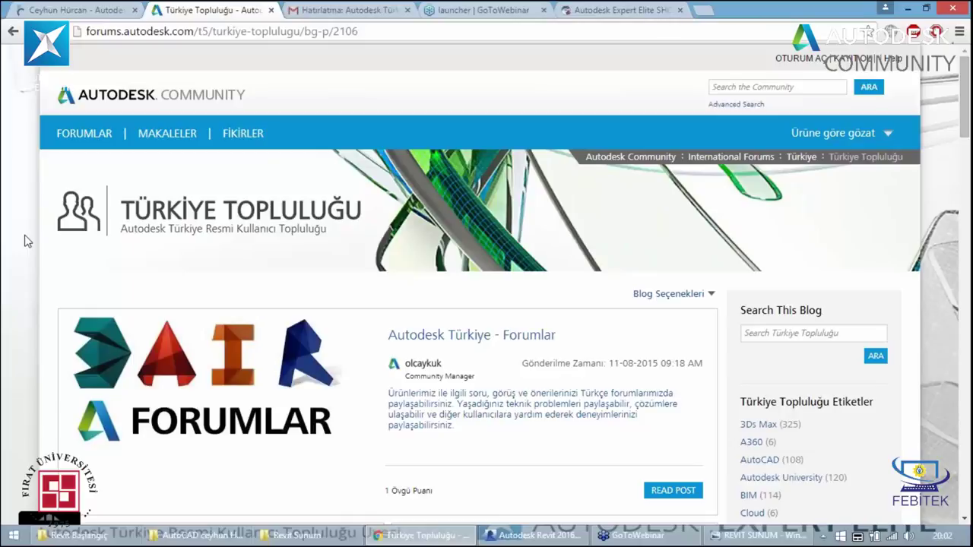
right_click(456, 339)
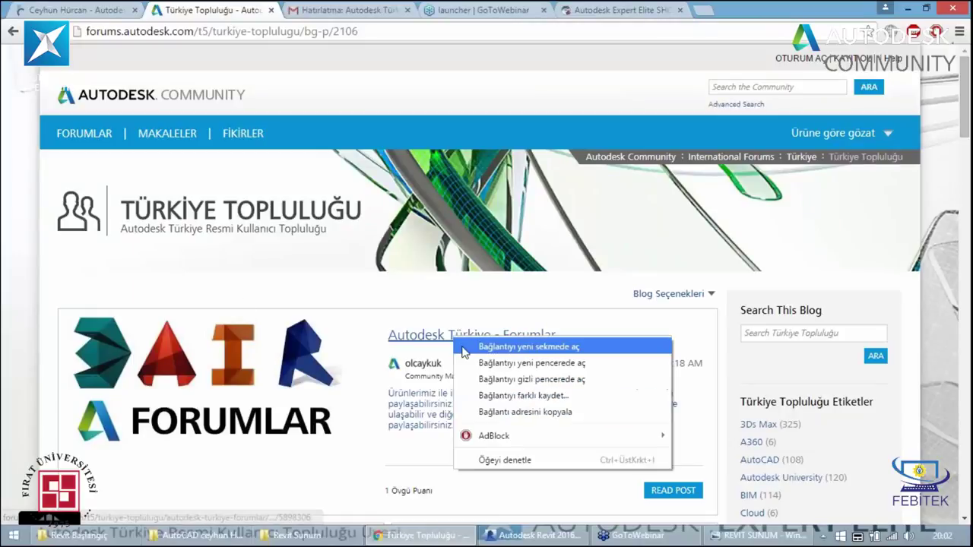
click(462, 347)
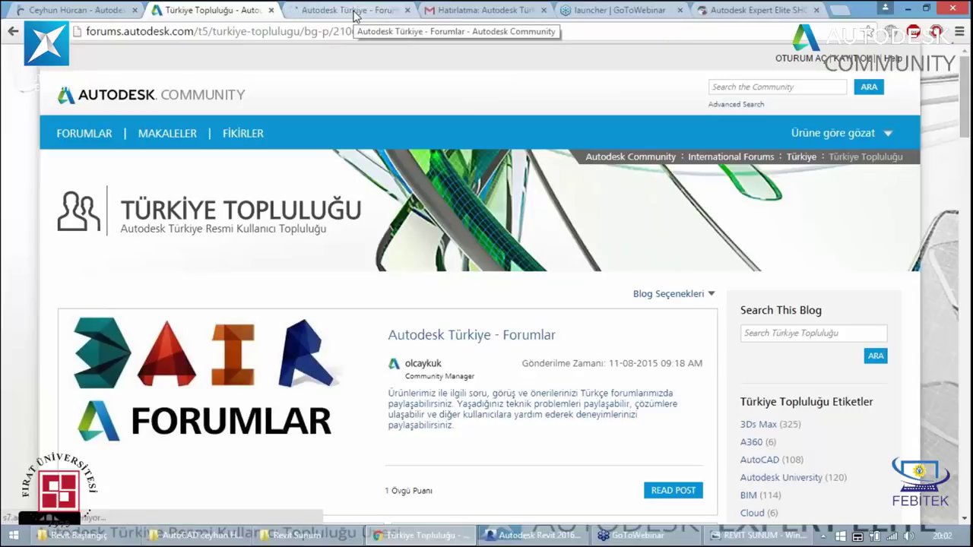
- Switch to the Forumlar post and scroll to its numbered AutoCAD, Revit, Inventor, 3Ds Max and licensing forum links
click(354, 13)
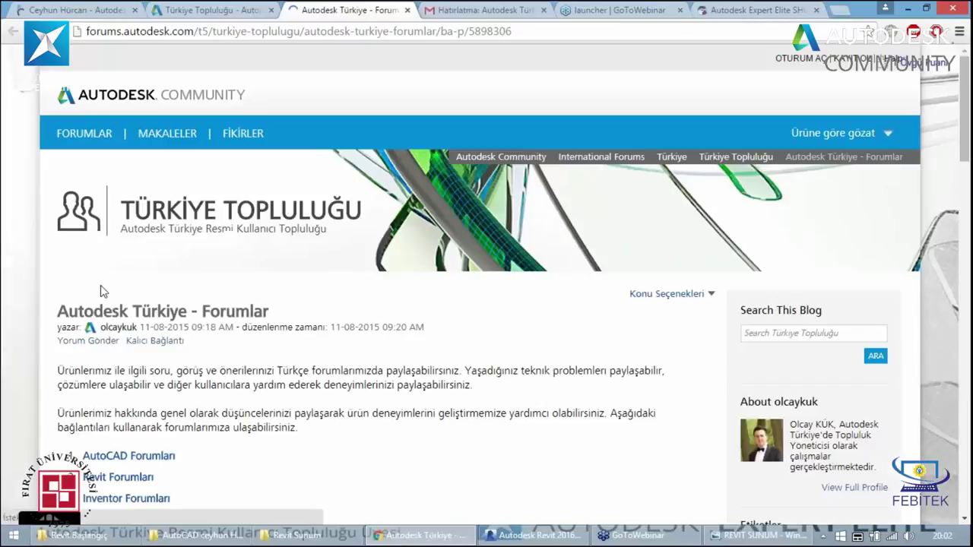
scroll(104, 292, down, 2)
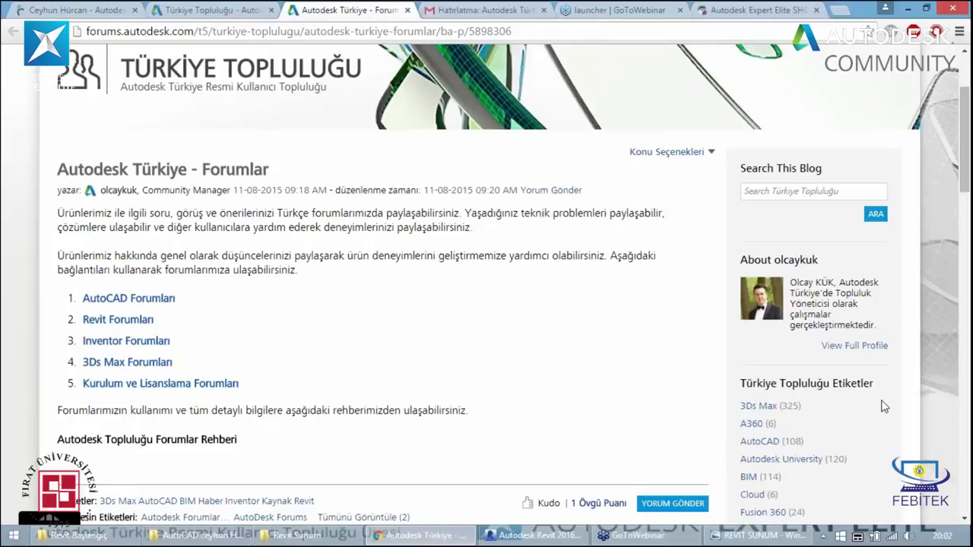
scroll(882, 405, down, 1)
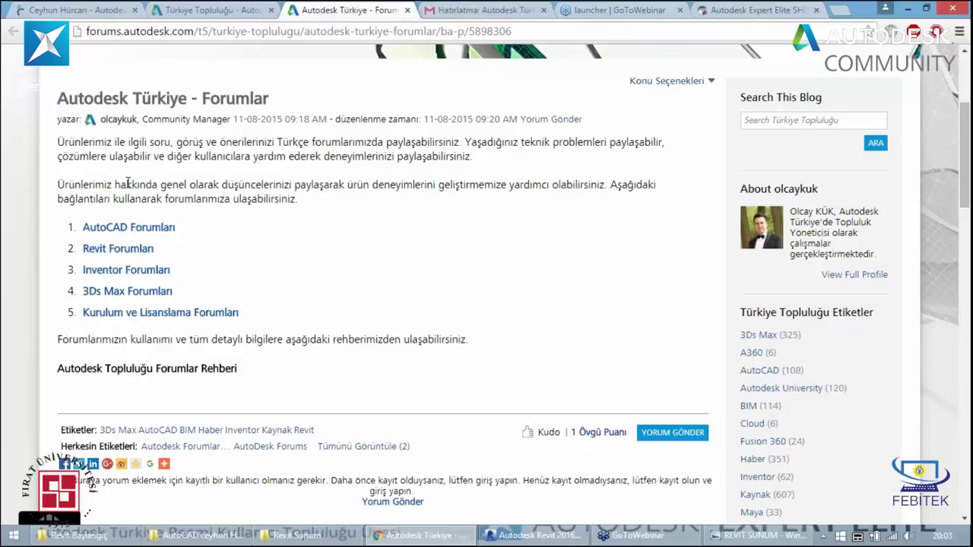
- Switch to the instructor's website and scroll to the Autocad, Navisworks, Revit, Showcase and Eğitimler section
click(86, 13)
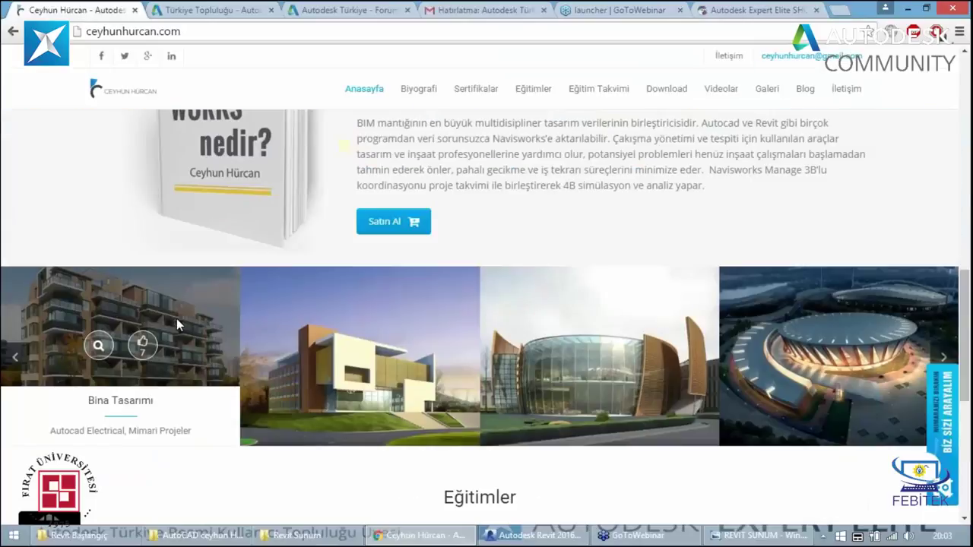
scroll(176, 319, up, 3)
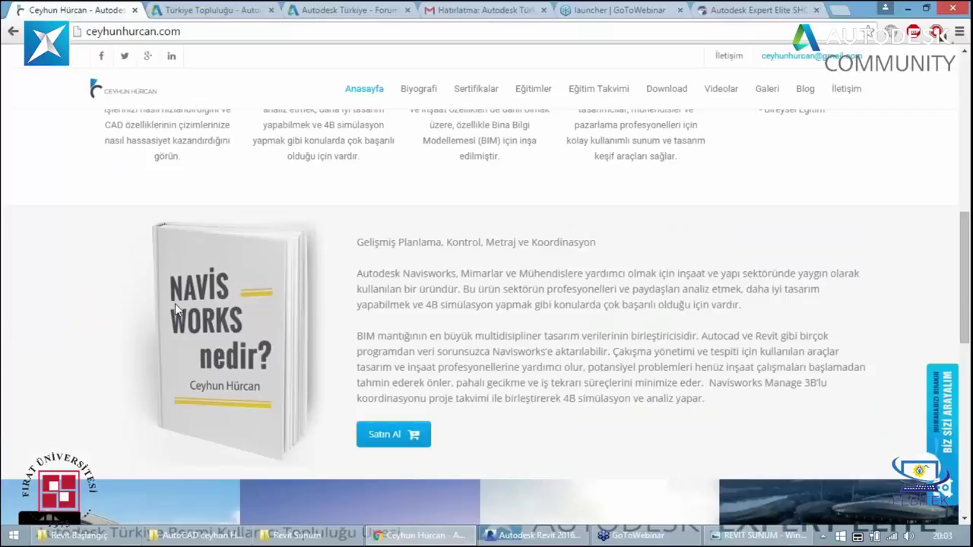
scroll(174, 303, up, 1)
scroll(147, 113, up, 2)
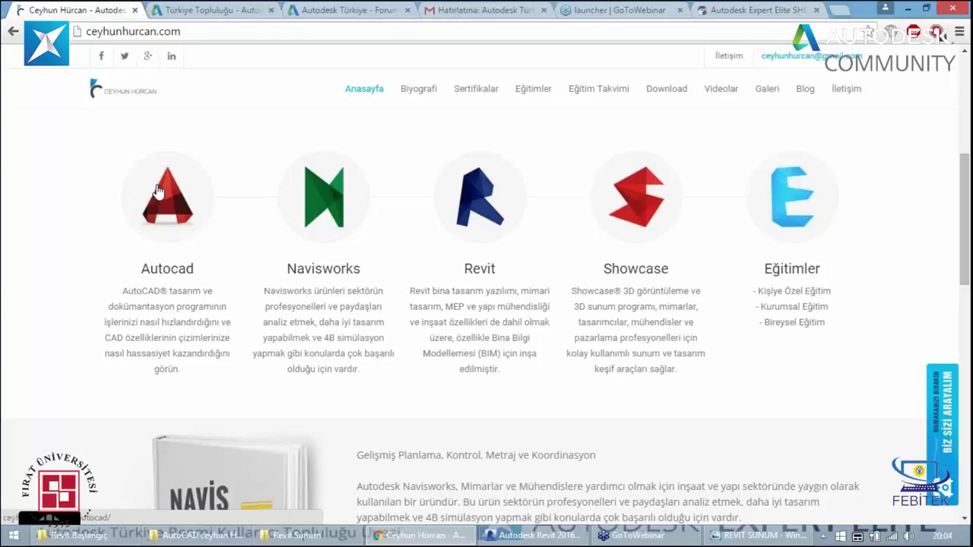
- Switch back to the Türkiye Topluluğu blog page with the Forumlar post
click(216, 10)
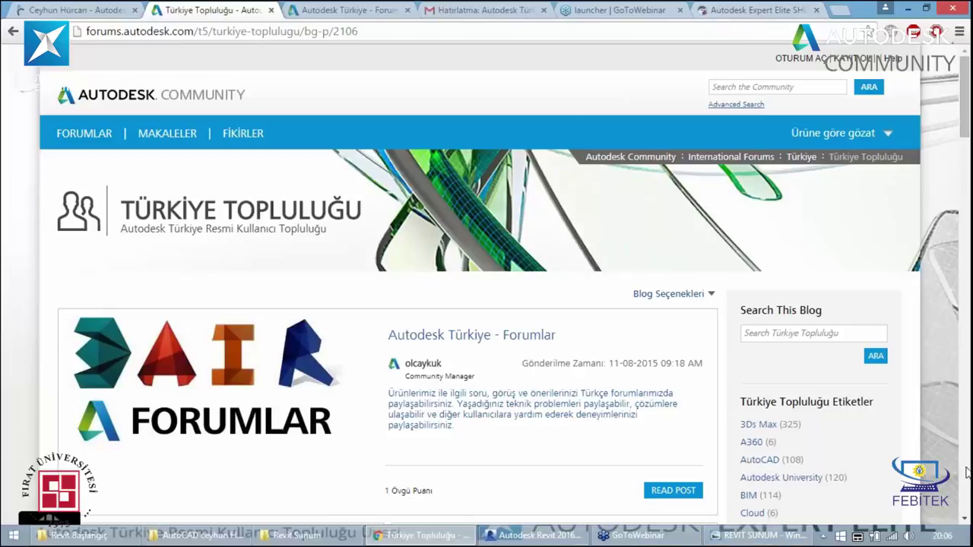
- Minimize Chrome and the slide viewer to reveal the desktop
click(909, 9)
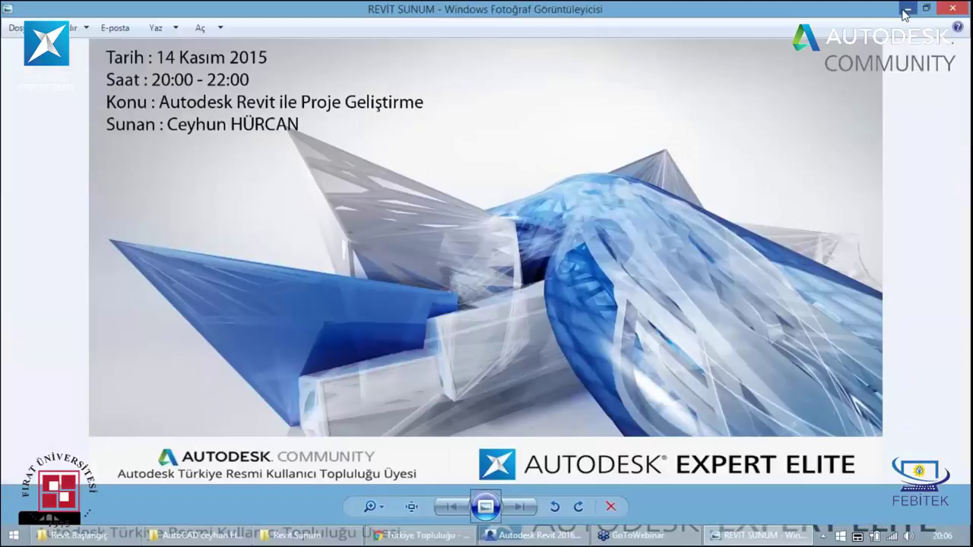
click(907, 9)
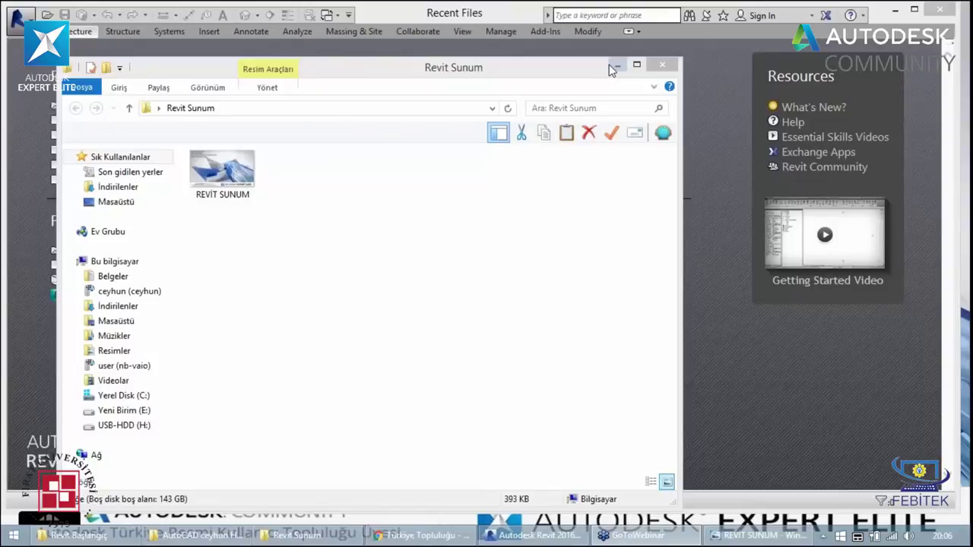
right_click(654, 237)
click(19, 29)
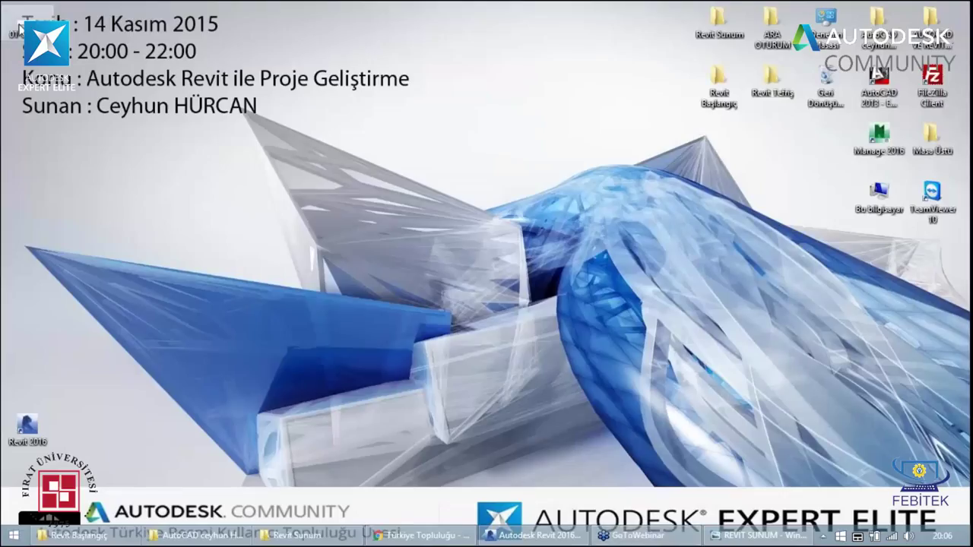
- Open the 01-01-01 discount-coupon image, zoom in, then minimize it
double_click(19, 29)
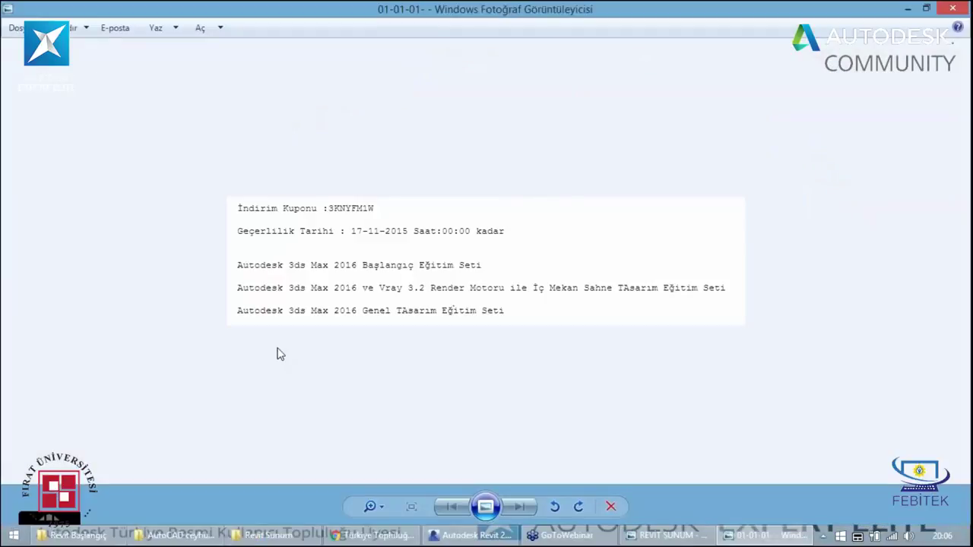
scroll(308, 266, up, 1)
scroll(289, 190, up, 1)
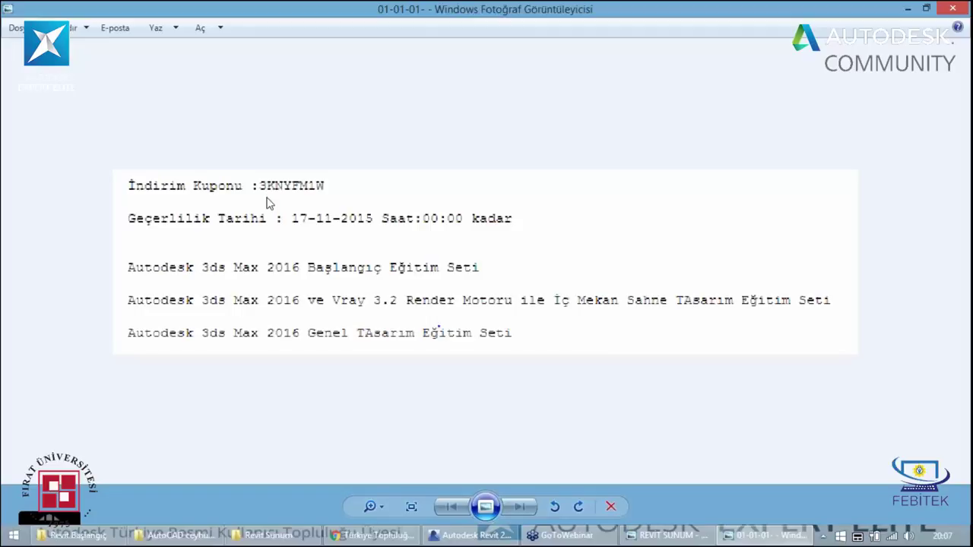
click(909, 10)
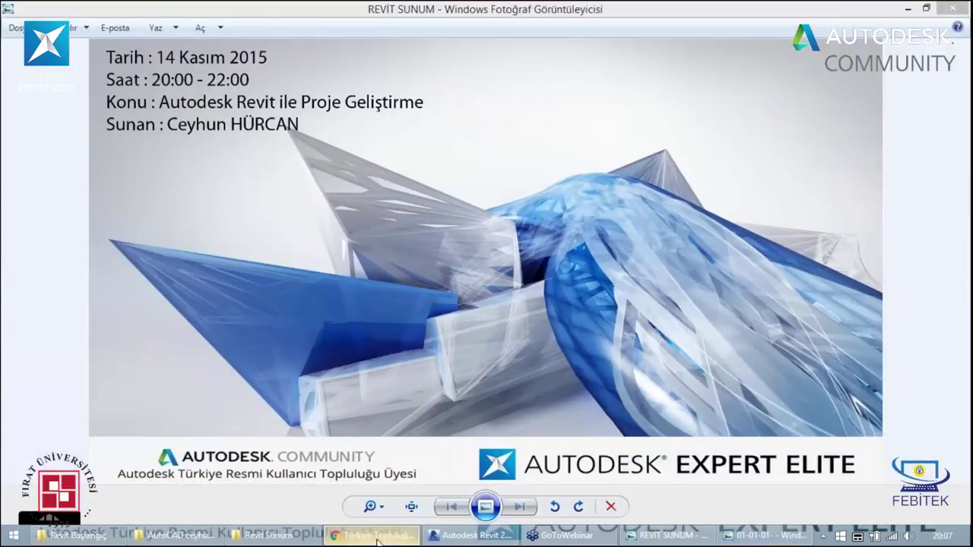
- Restore Chrome, browse the Expert Elite shop's new training sets, then return to the instructor's site
click(378, 536)
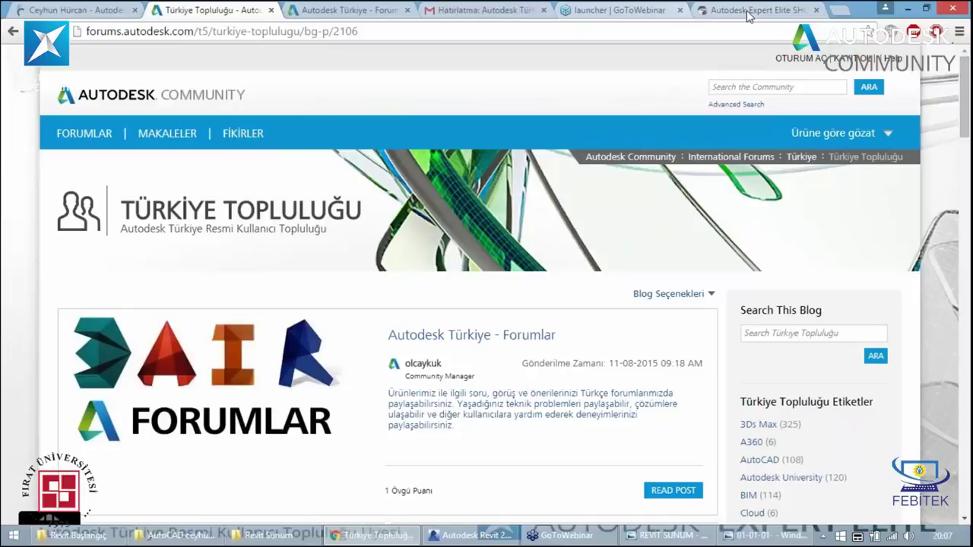
click(749, 11)
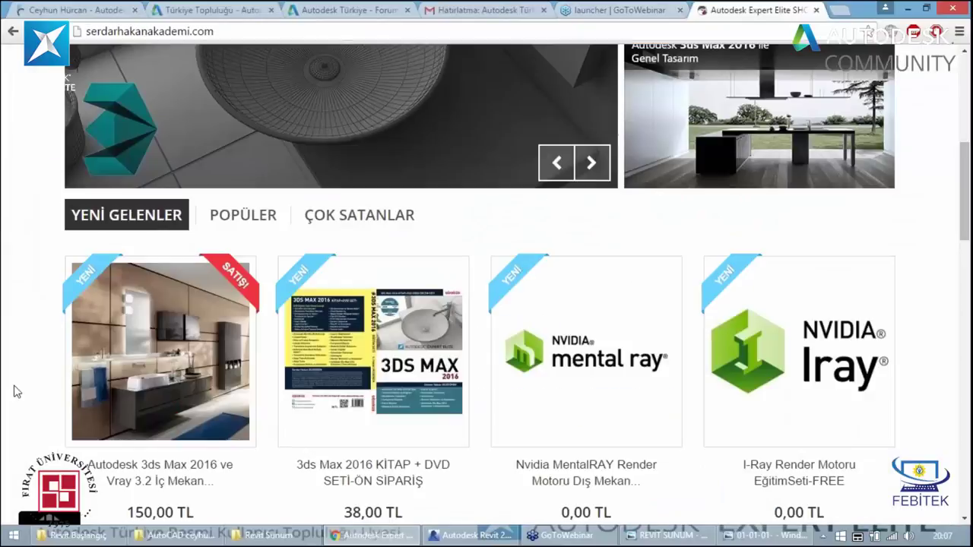
scroll(323, 108, up, 5)
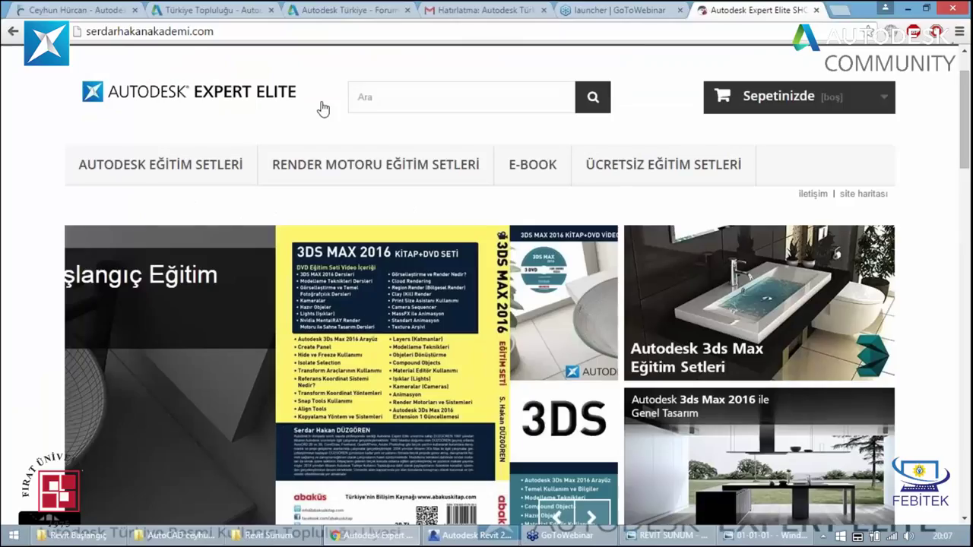
scroll(295, 474, down, 5)
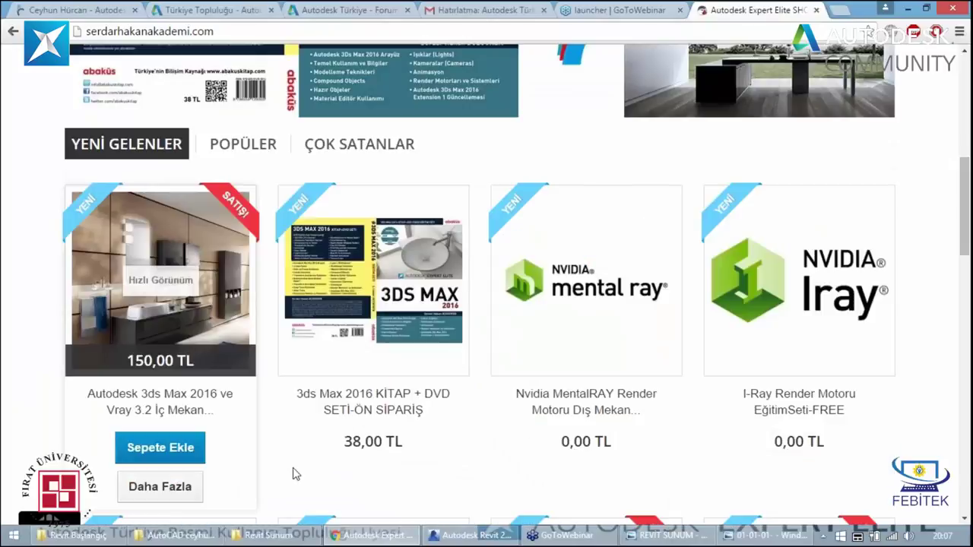
scroll(296, 473, down, 3)
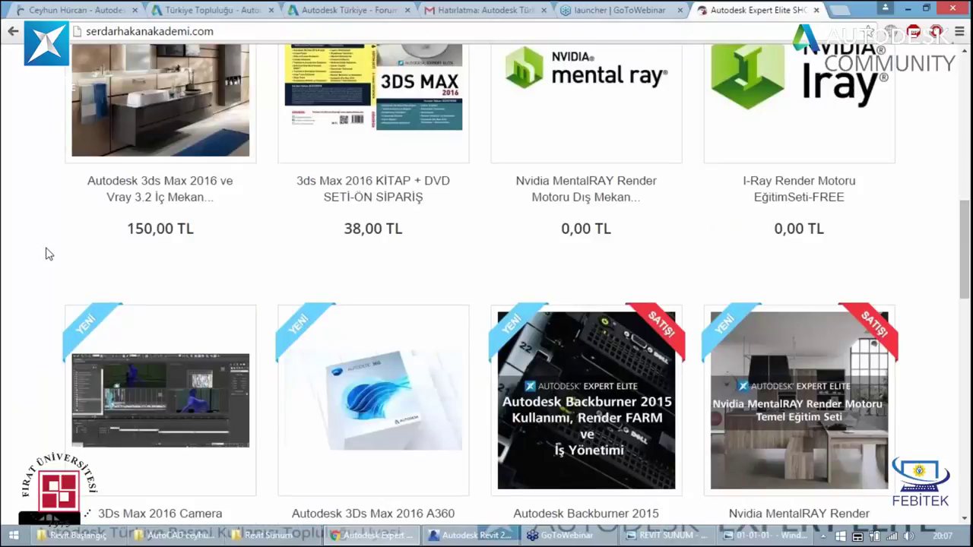
scroll(43, 258, up, 1)
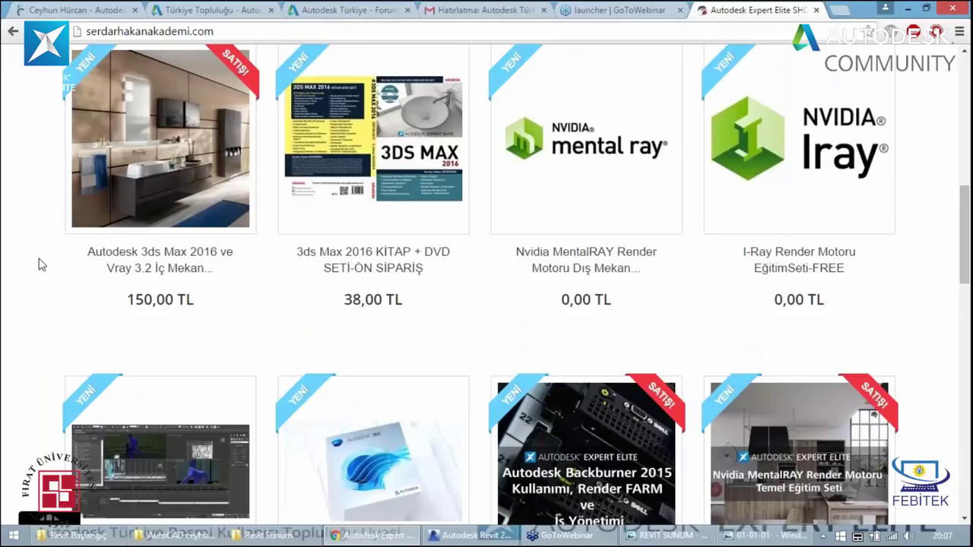
scroll(42, 264, down, 10)
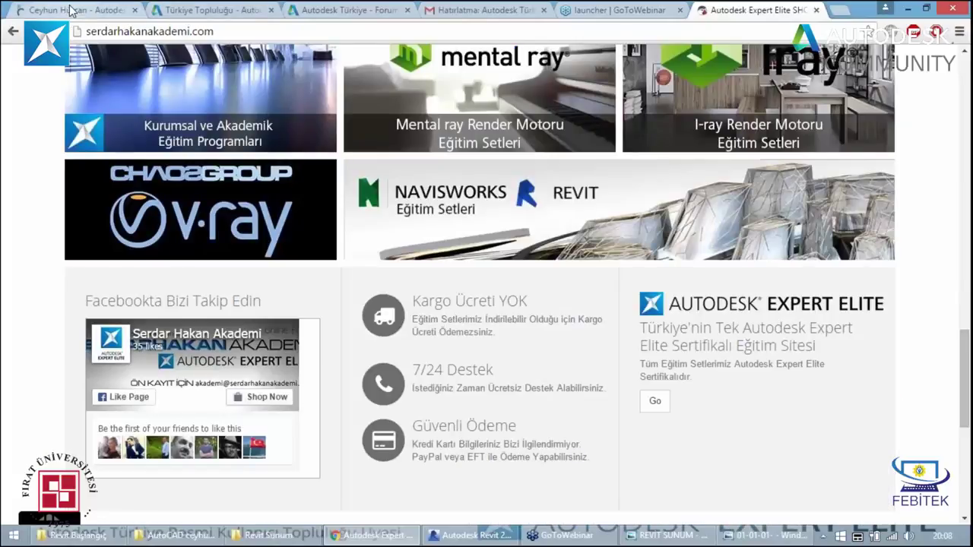
click(71, 9)
- Scroll the instructor's home page, then open its Download page
scroll(63, 154, up, 2)
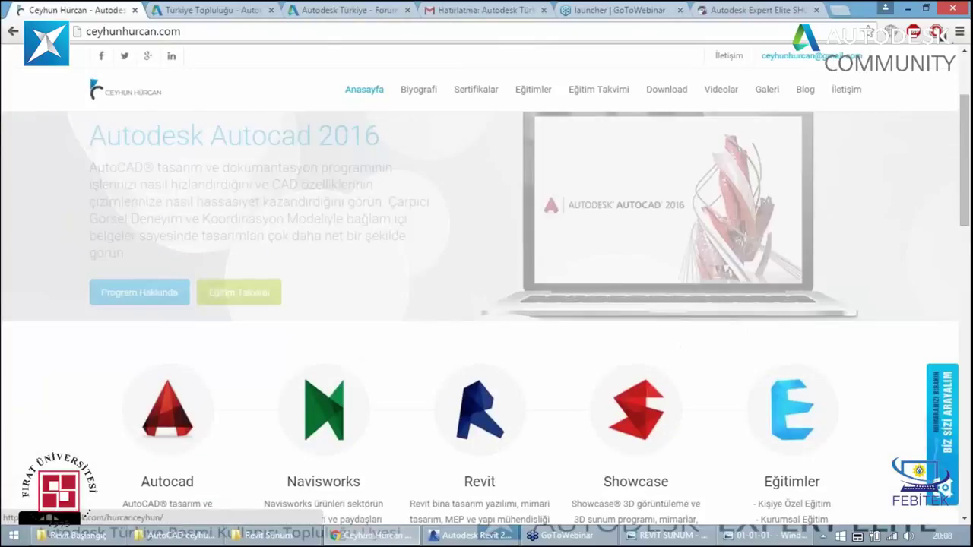
scroll(168, 285, down, 5)
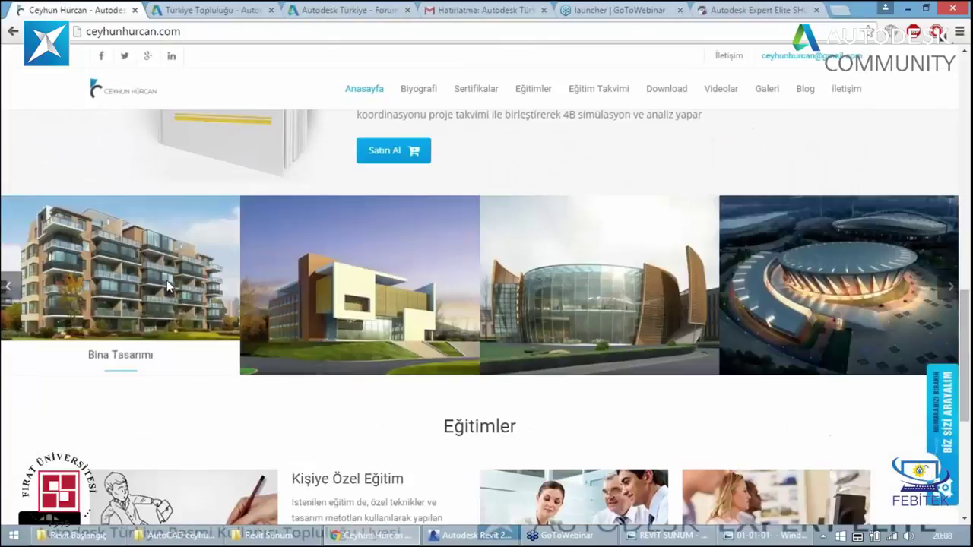
scroll(166, 282, down, 5)
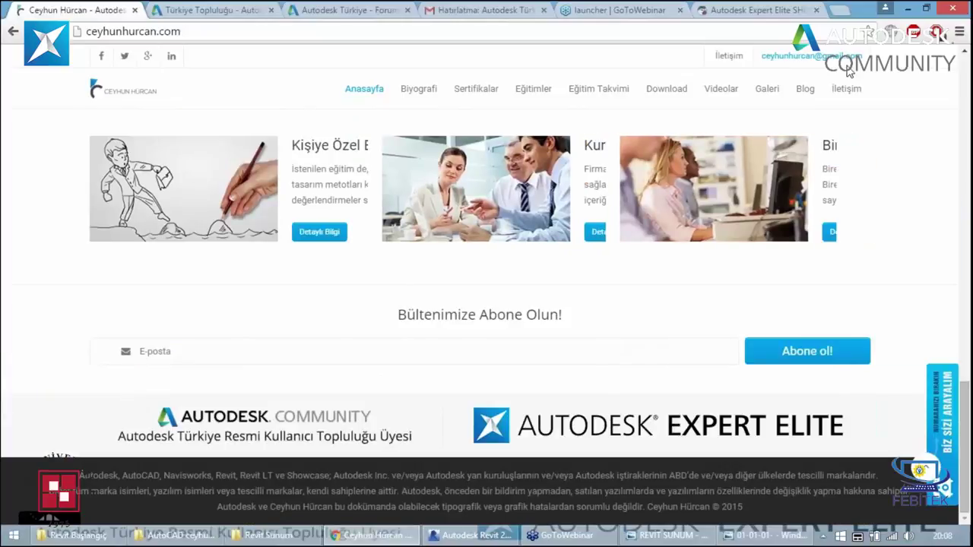
click(643, 107)
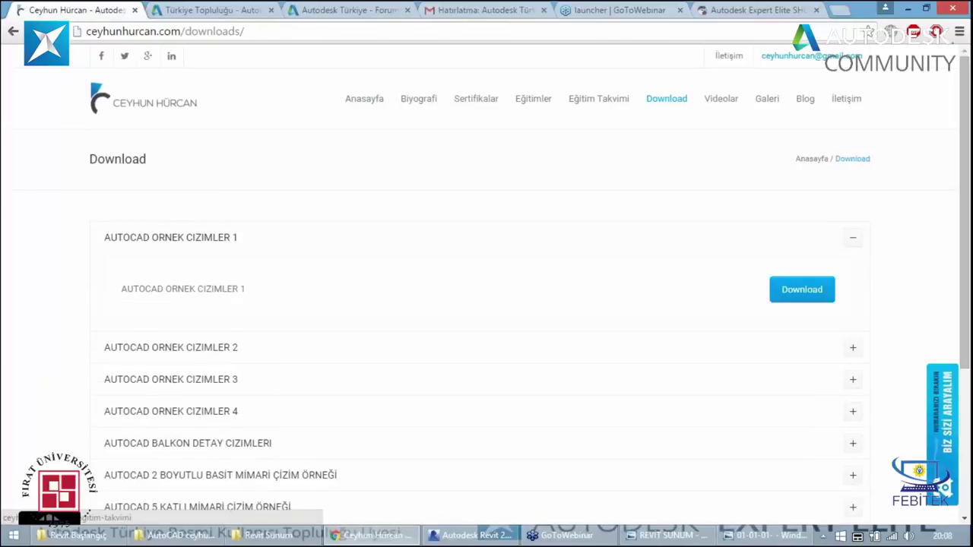
- Review the AUTOCAD ORNEK CIZIMLER download list, then return to the Türkiye Topluluğu forum tab
scroll(189, 155, down, 1)
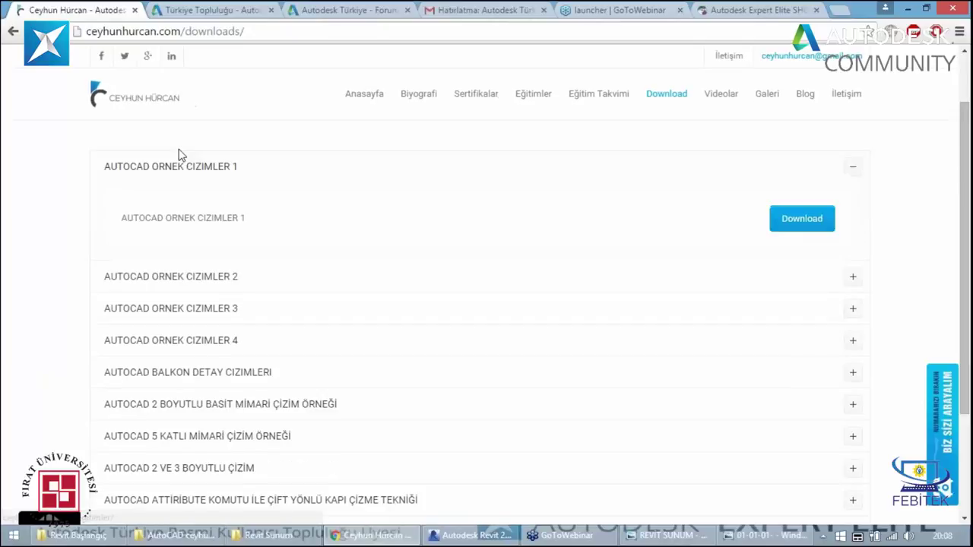
scroll(180, 155, down, 2)
scroll(139, 226, up, 3)
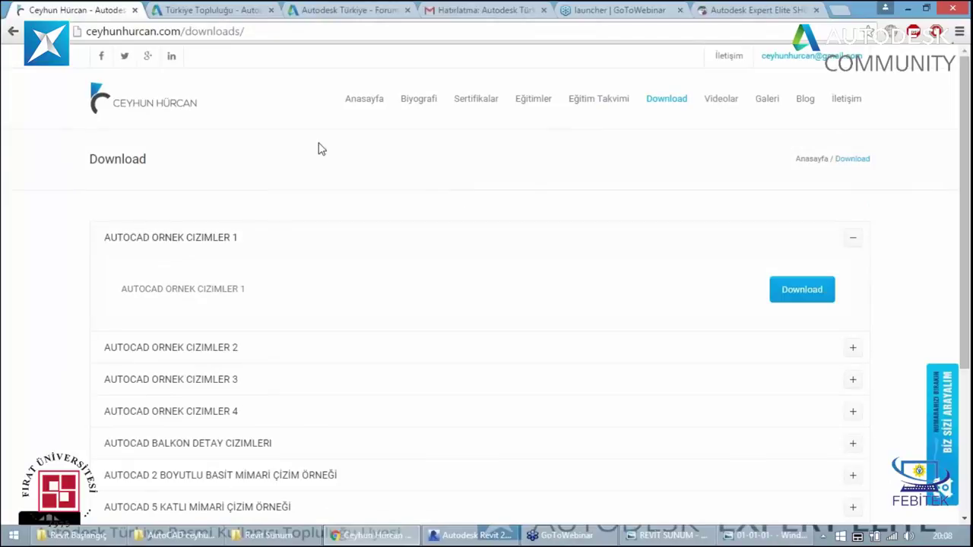
click(198, 12)
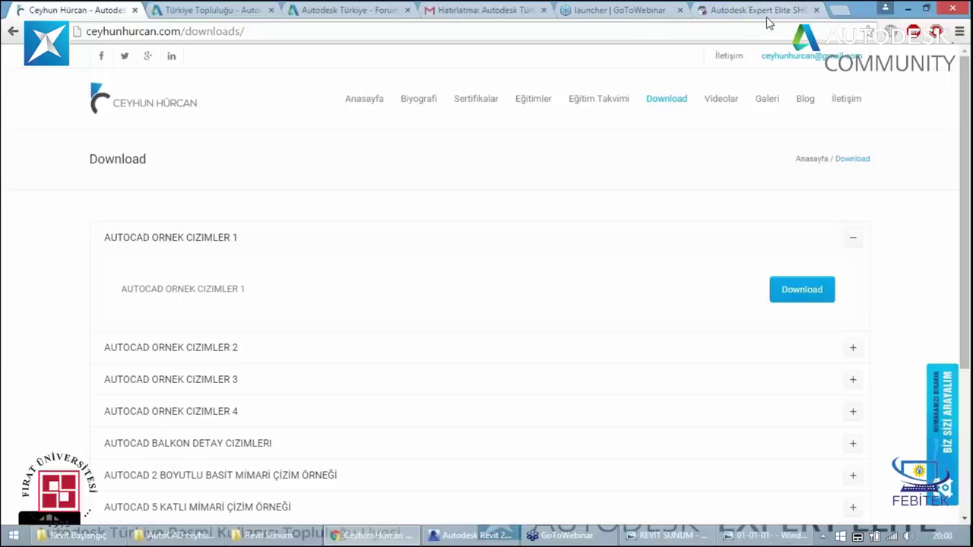
click(761, 11)
click(228, 11)
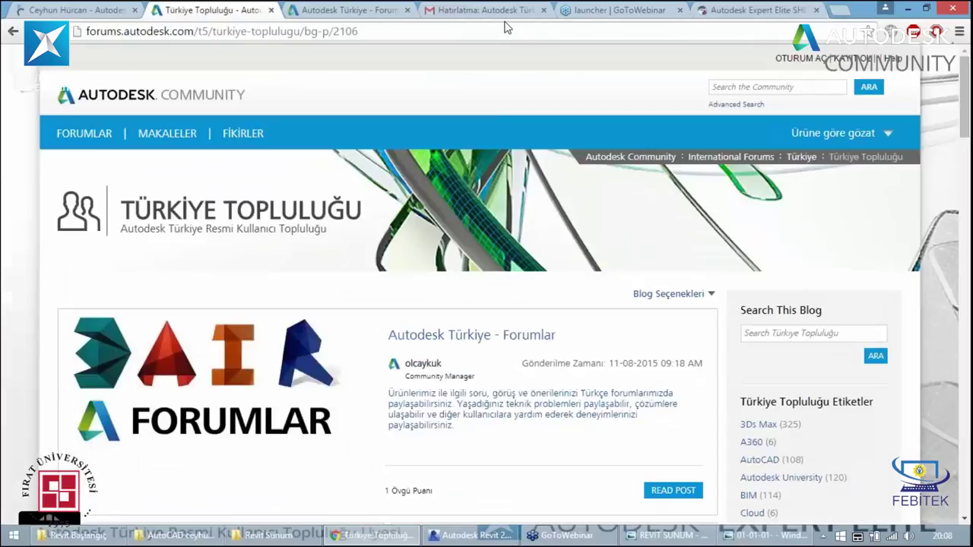
- Minimize Chrome, open the desktop AutoCAD folder, and select the architectural floor-plan JPEG
click(909, 9)
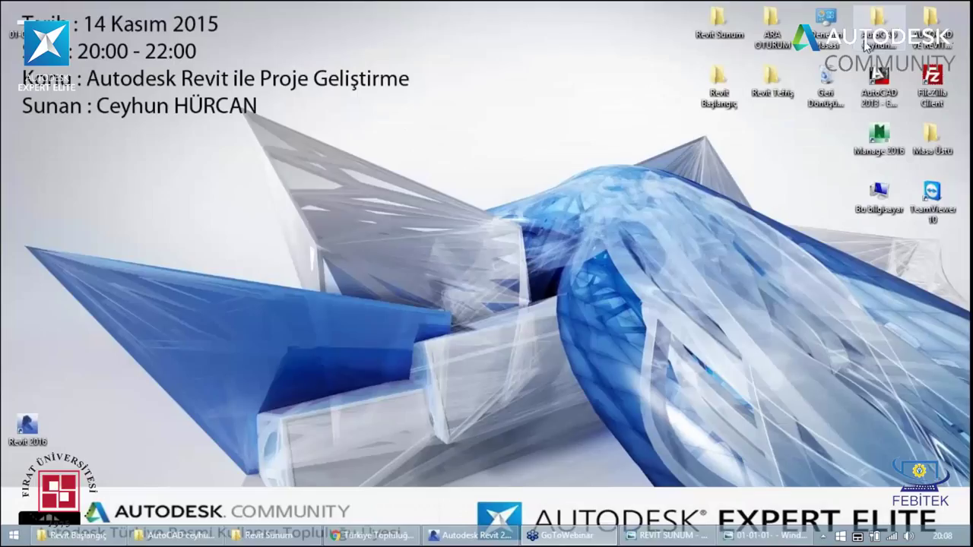
double_click(865, 44)
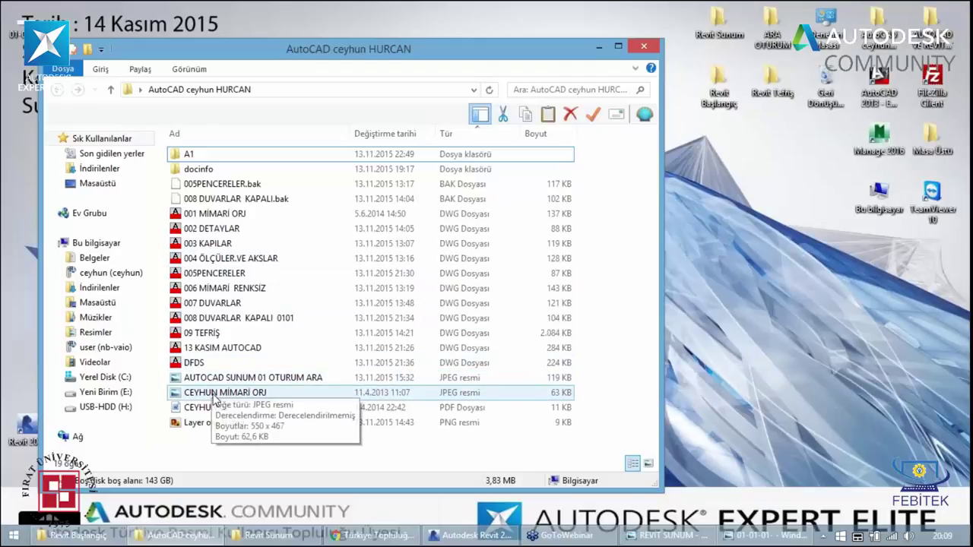
click(216, 397)
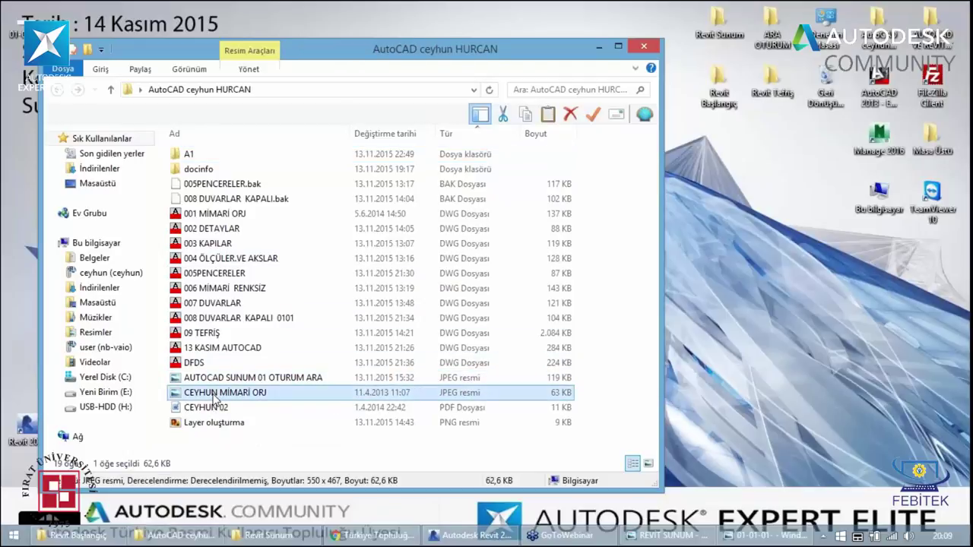
- View the architectural floor-plan image in Windows Photo Viewer, then minimize the viewer
double_click(215, 397)
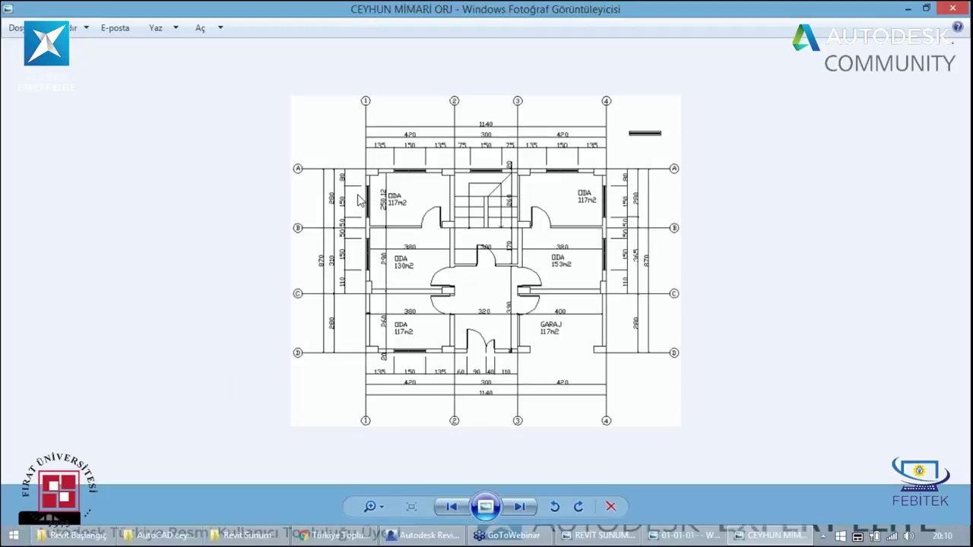
click(909, 10)
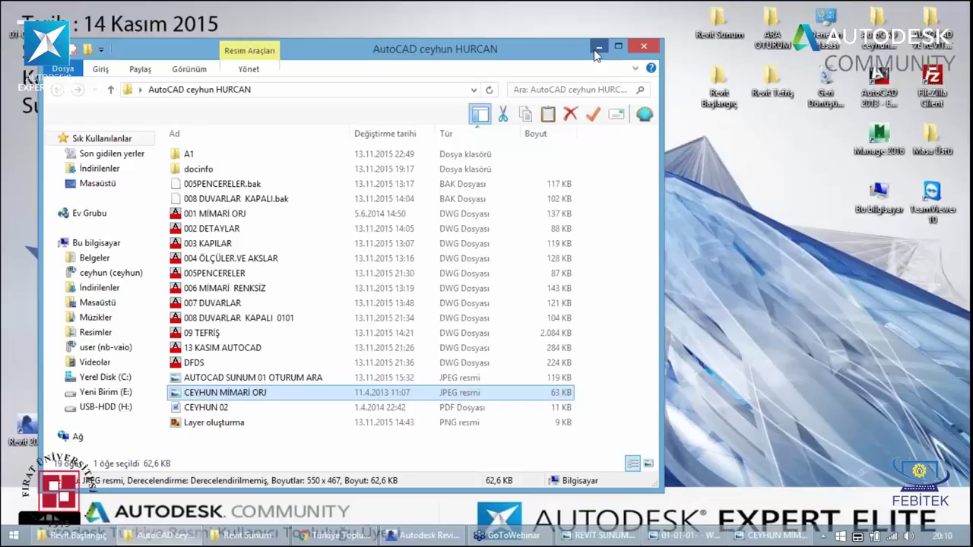
- Minimize the Explorer folder window to show the desktop and bring the Revit window forward
click(597, 49)
click(415, 538)
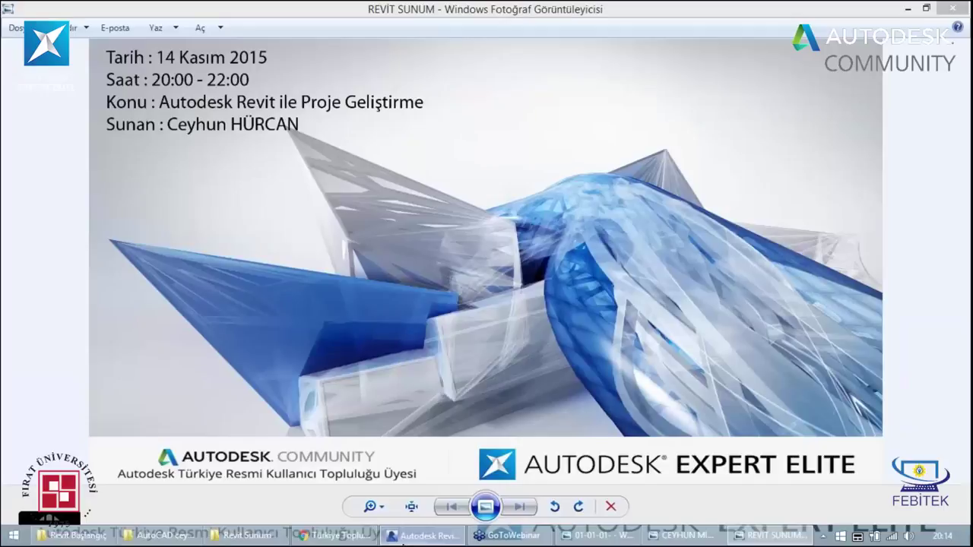
- Restore Revit's Recent Files start screen from the taskbar
click(403, 535)
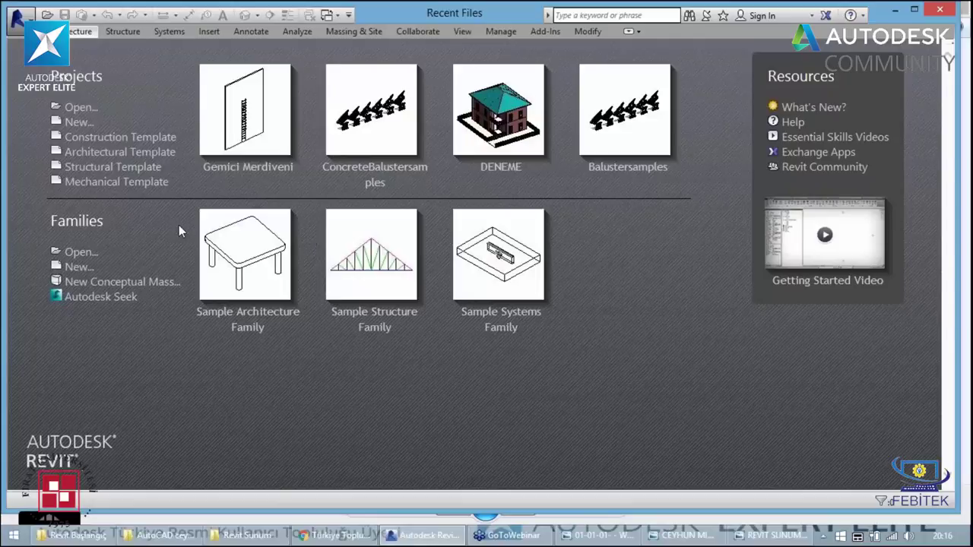
click(11, 537)
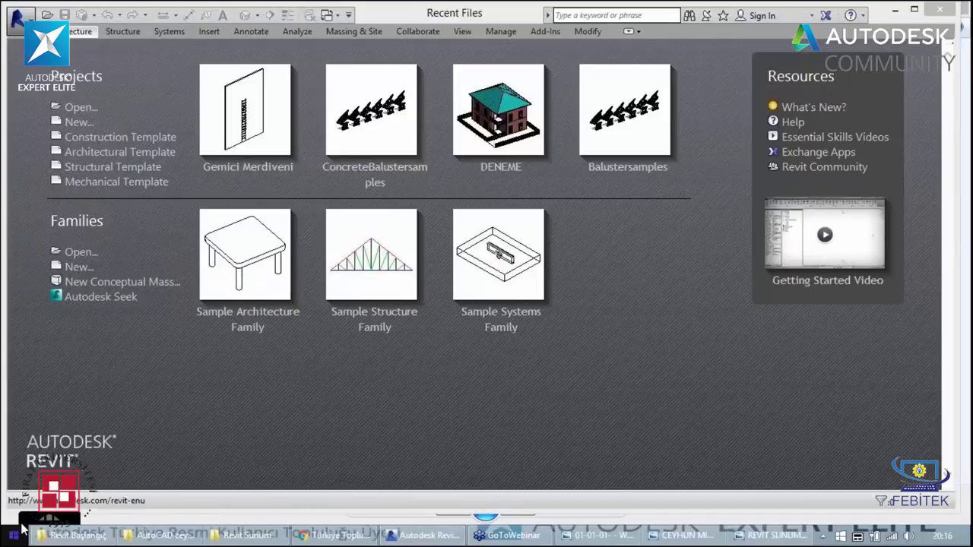
click(11, 537)
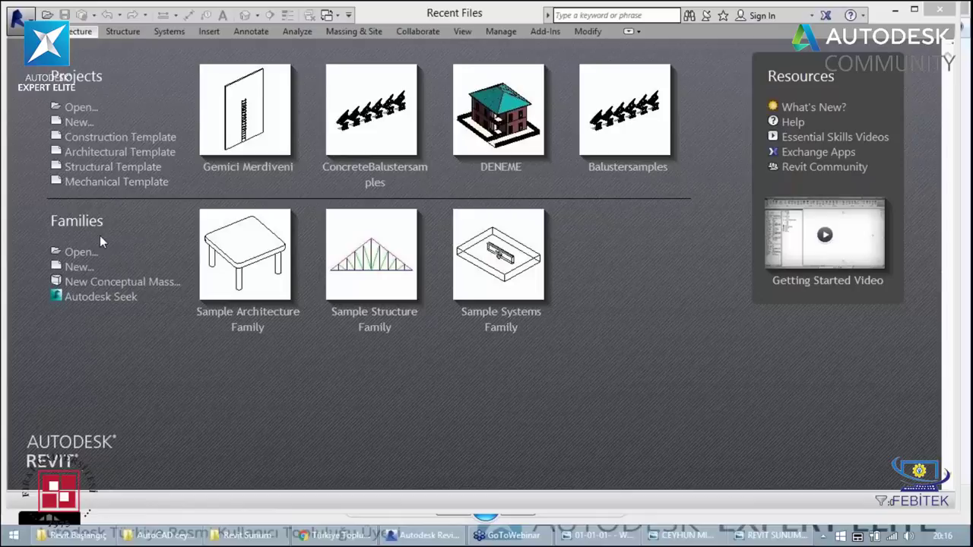
- Cancel the Open dialog and create a new project from the Architectural Template
click(121, 154)
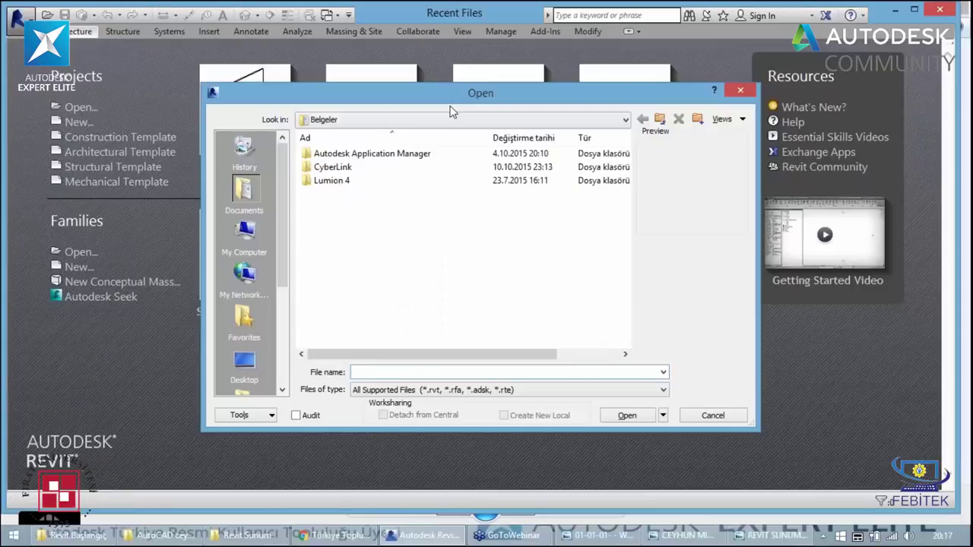
key(Escape)
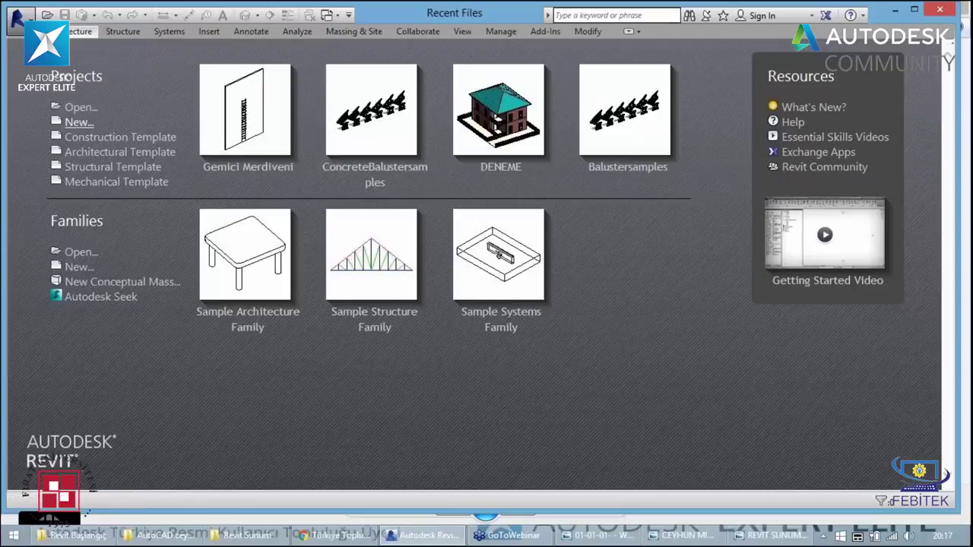
click(70, 123)
click(389, 235)
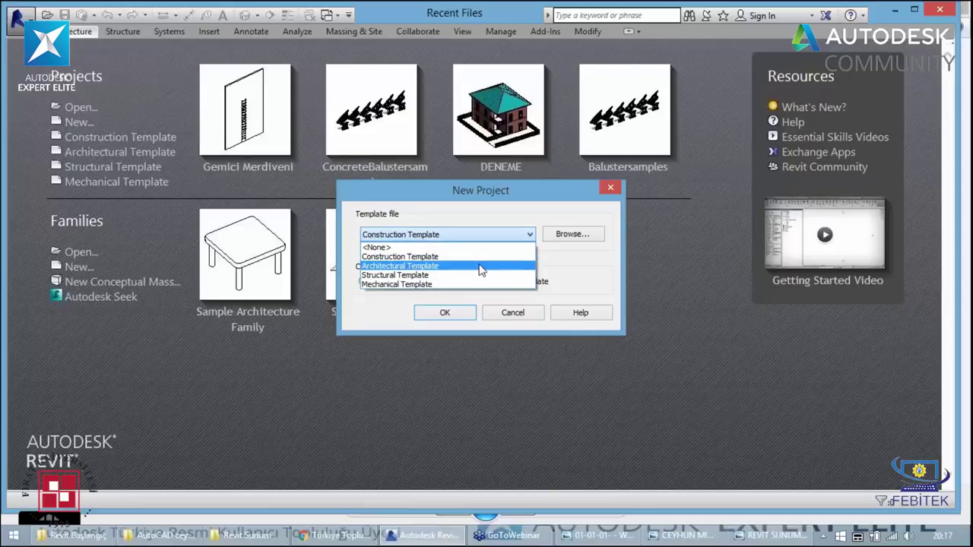
click(424, 266)
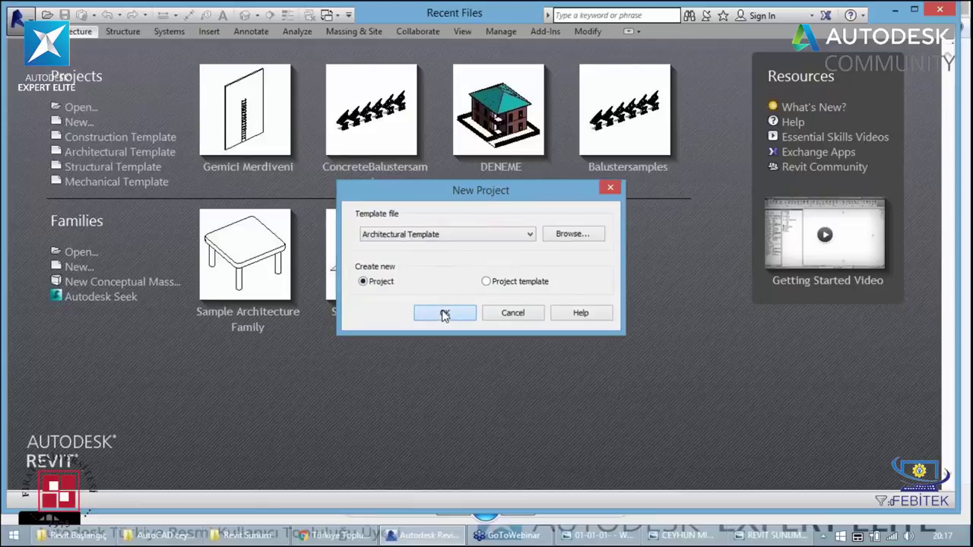
click(445, 313)
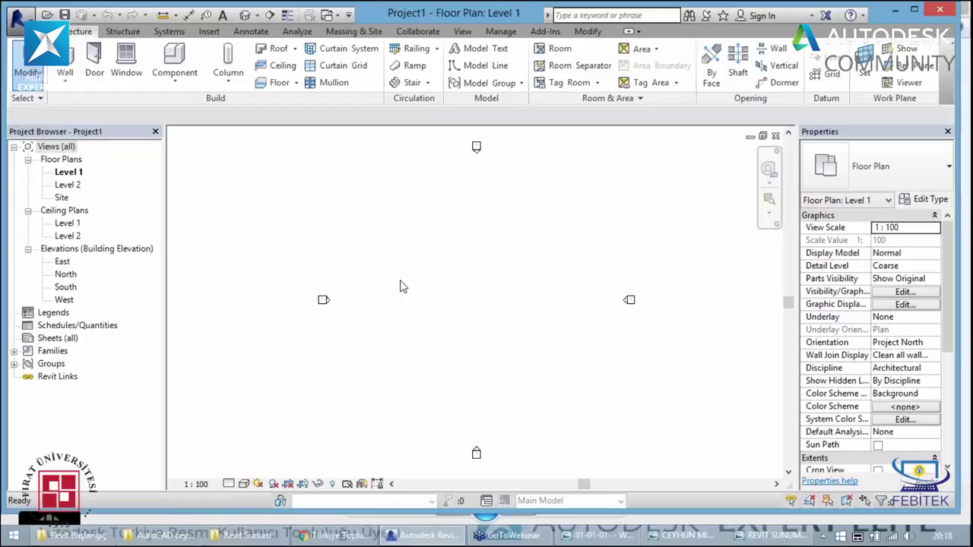
- Open Project Units with UN, keep Length in millimetres with 0 decimal places, and close
key(u)
key(n)
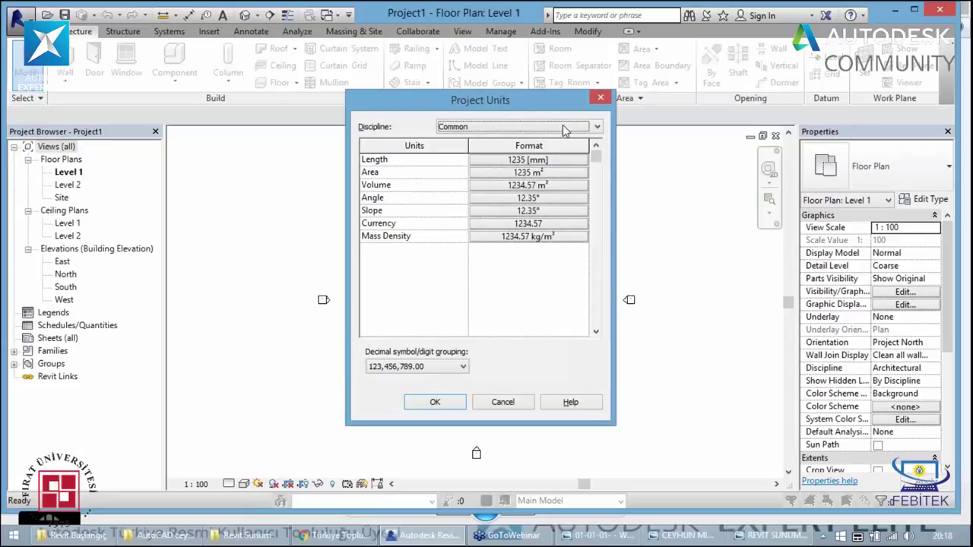
click(512, 160)
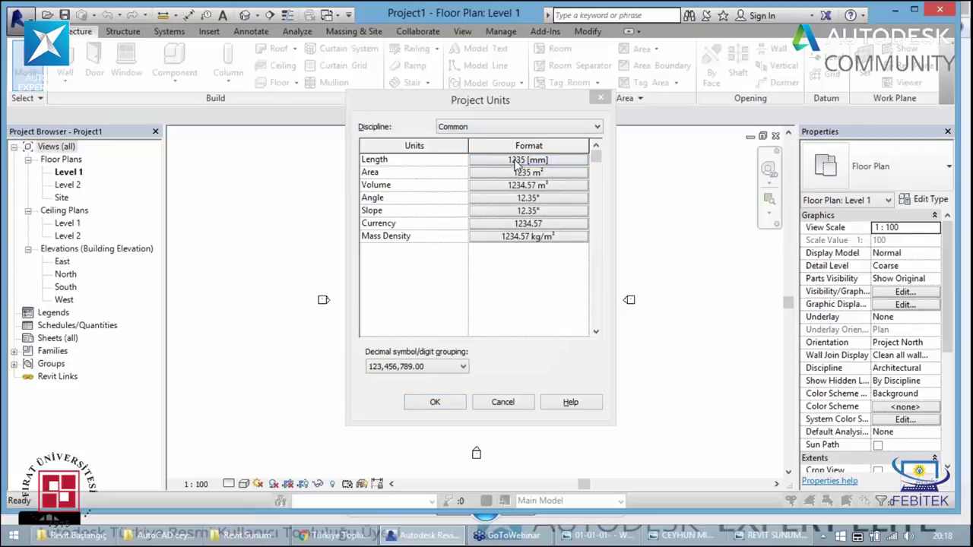
click(491, 186)
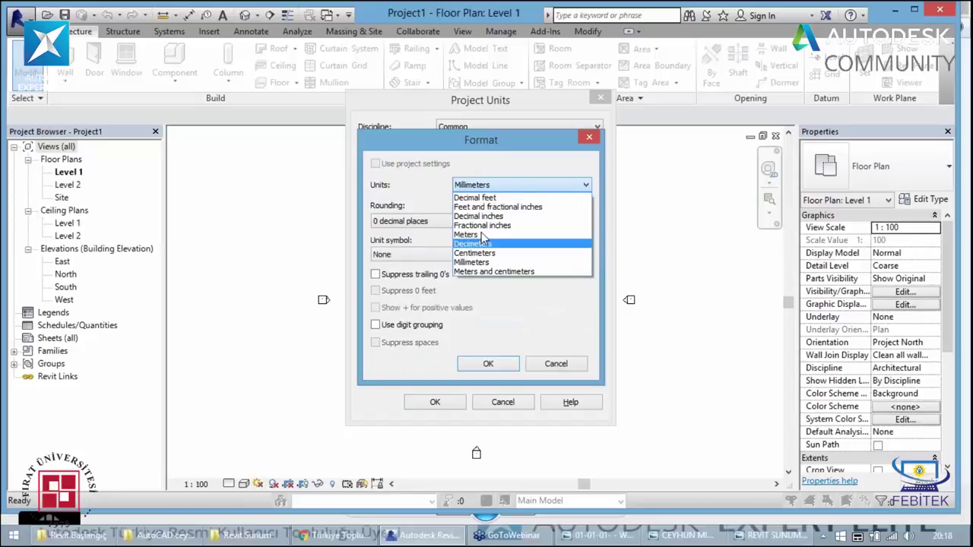
click(532, 190)
click(532, 190)
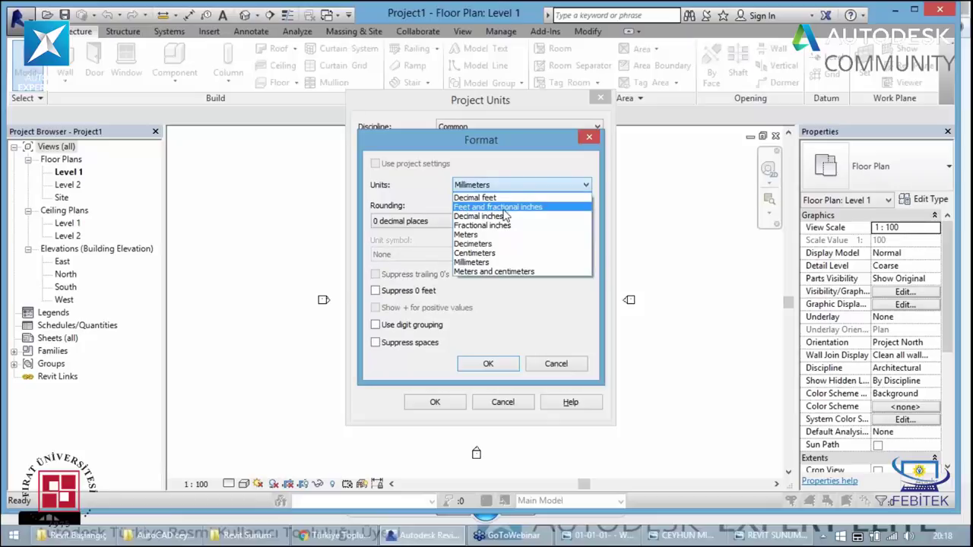
click(491, 188)
click(491, 188)
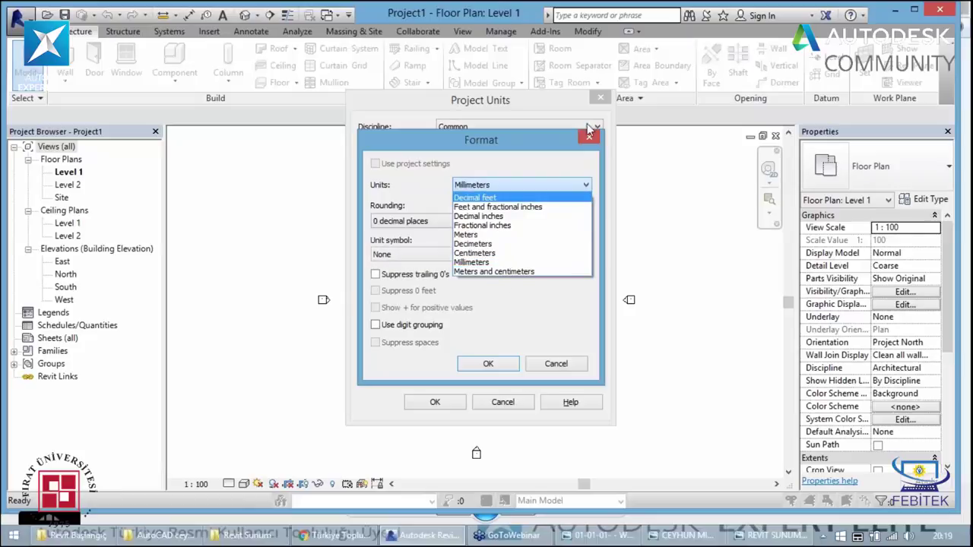
click(430, 144)
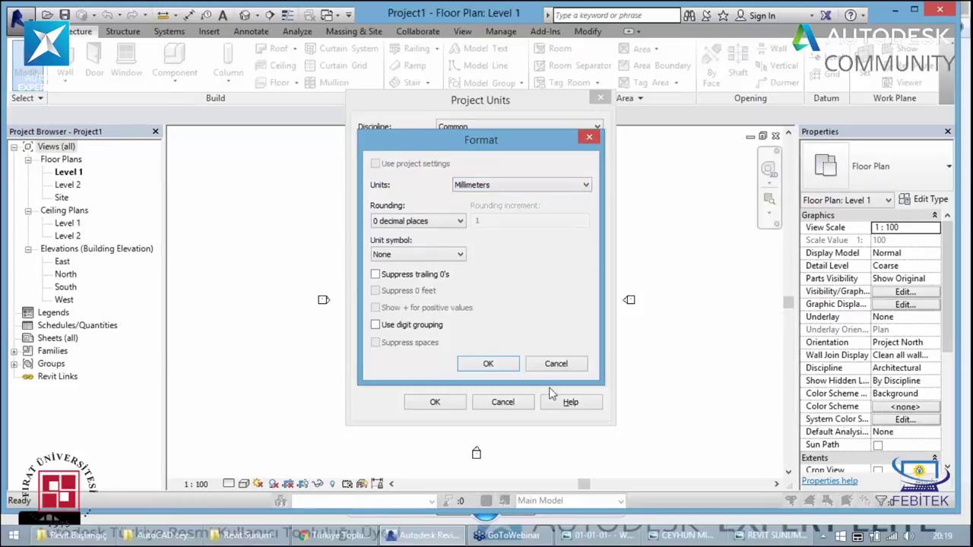
click(500, 366)
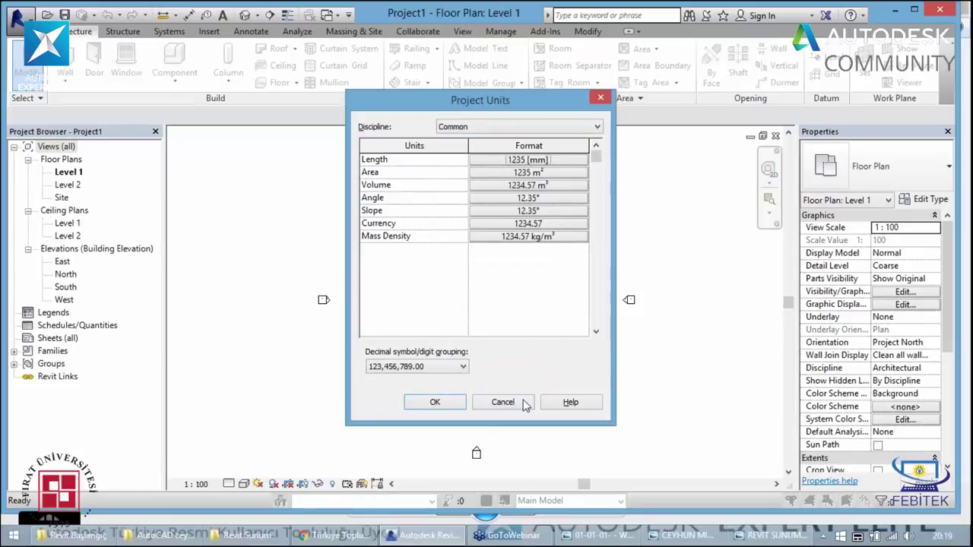
click(446, 403)
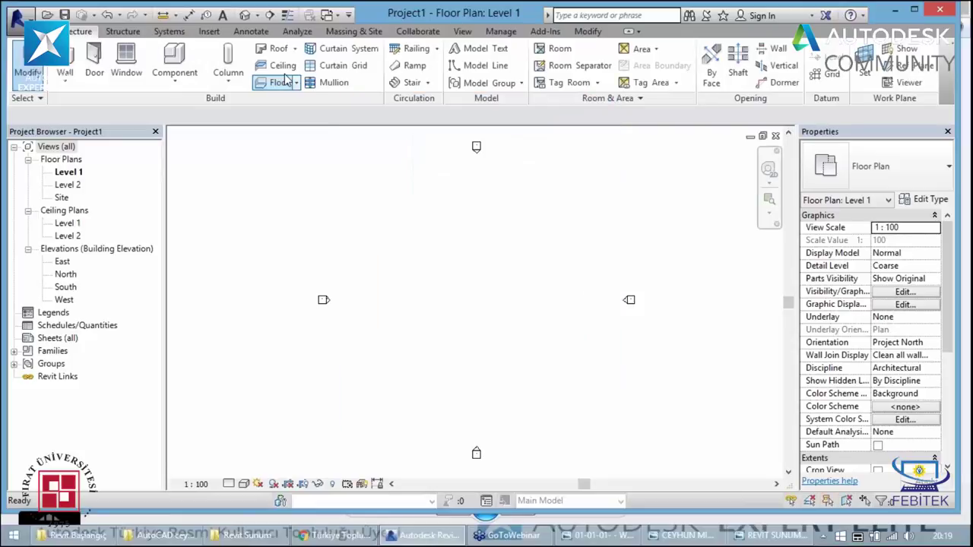
- Open Project Units from the Manage tab and close it without changes
click(499, 35)
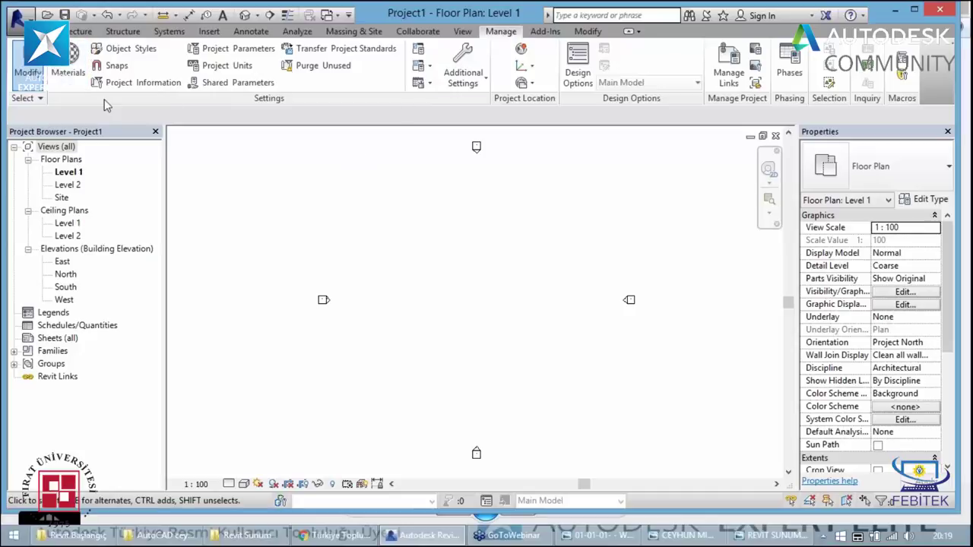
click(215, 74)
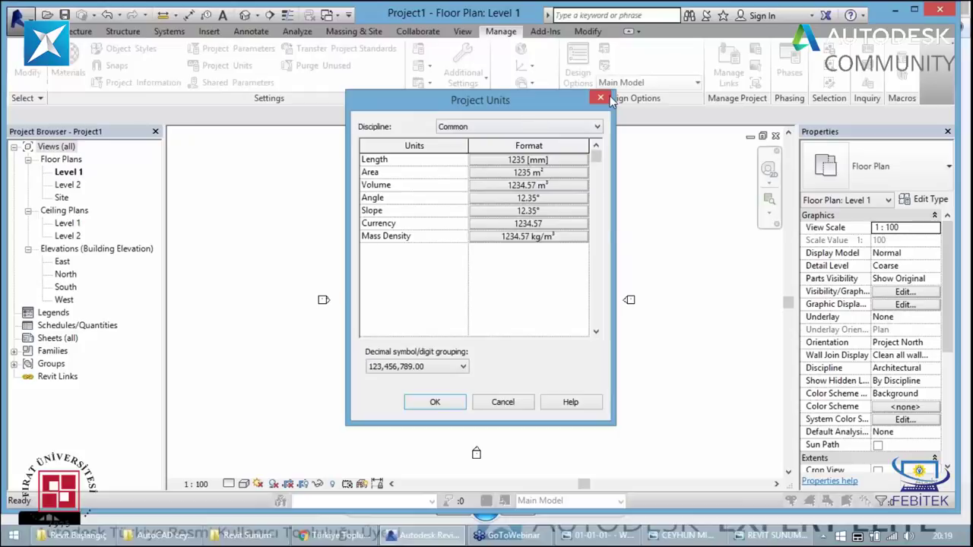
click(601, 98)
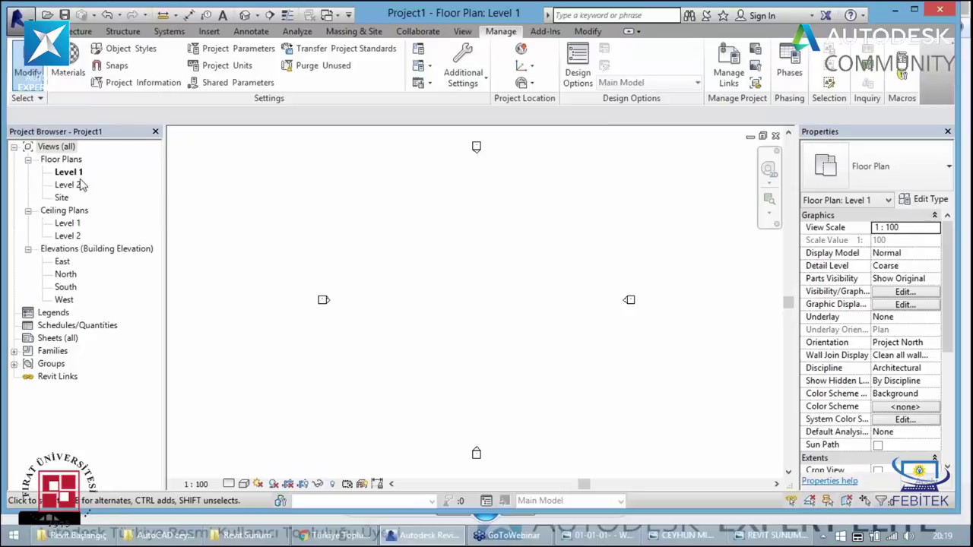
- Close the Properties and Project Browser panels, then restore both via View > User Interface
click(947, 132)
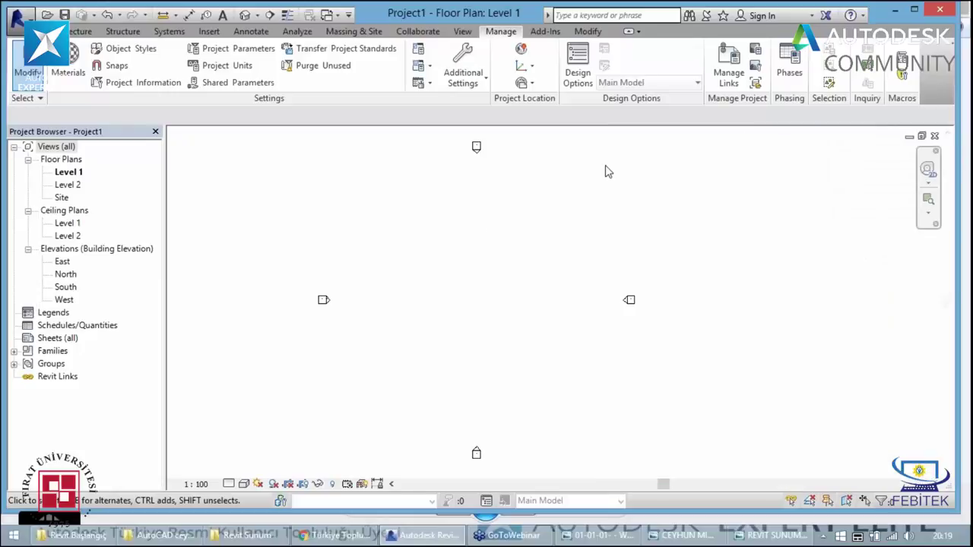
click(155, 132)
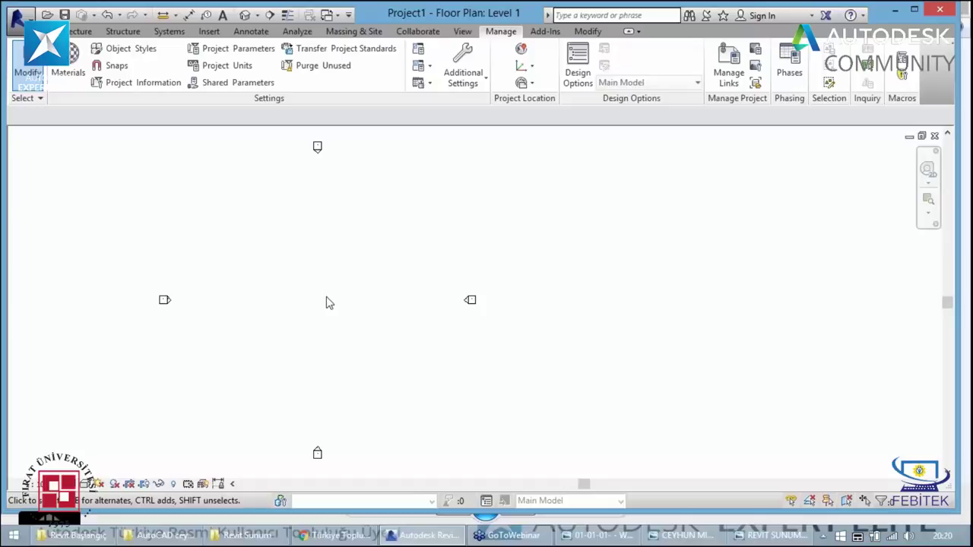
click(461, 32)
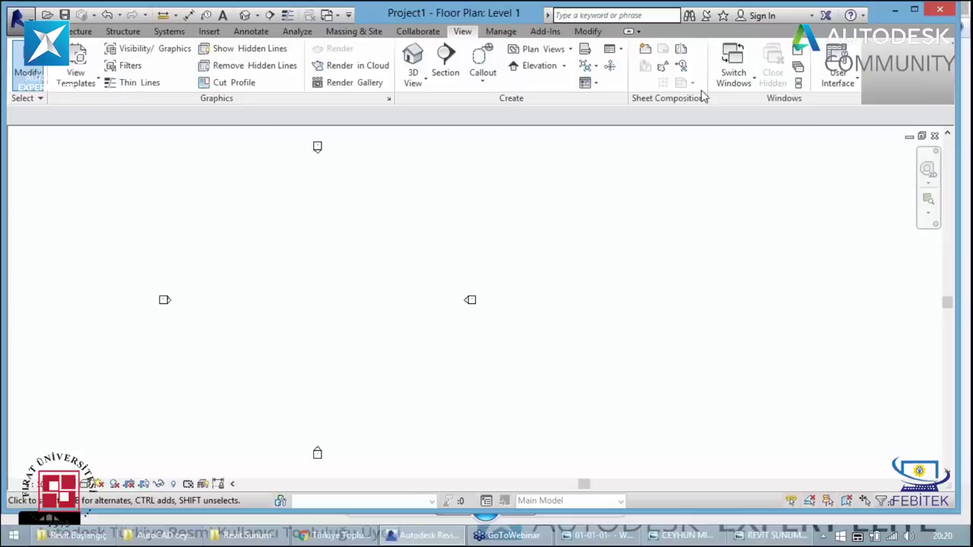
click(852, 89)
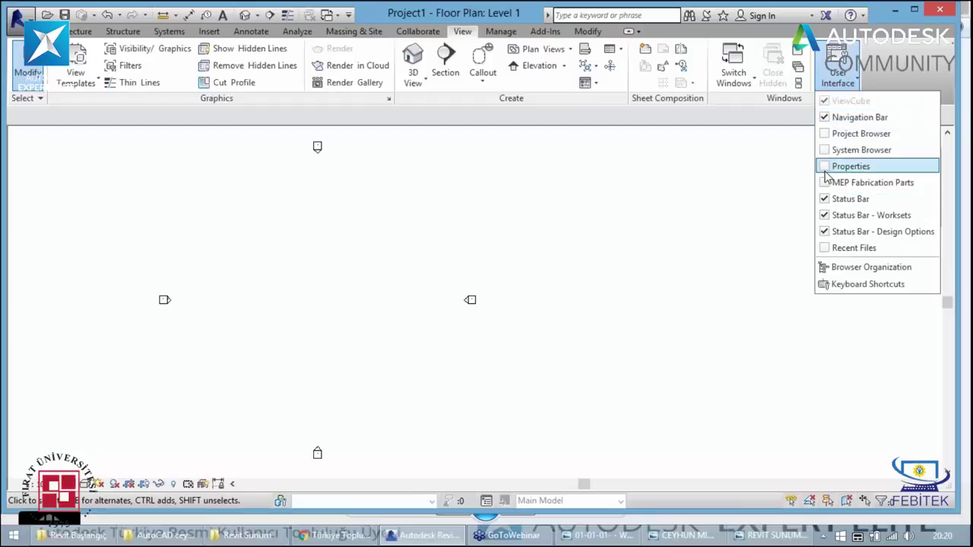
click(844, 133)
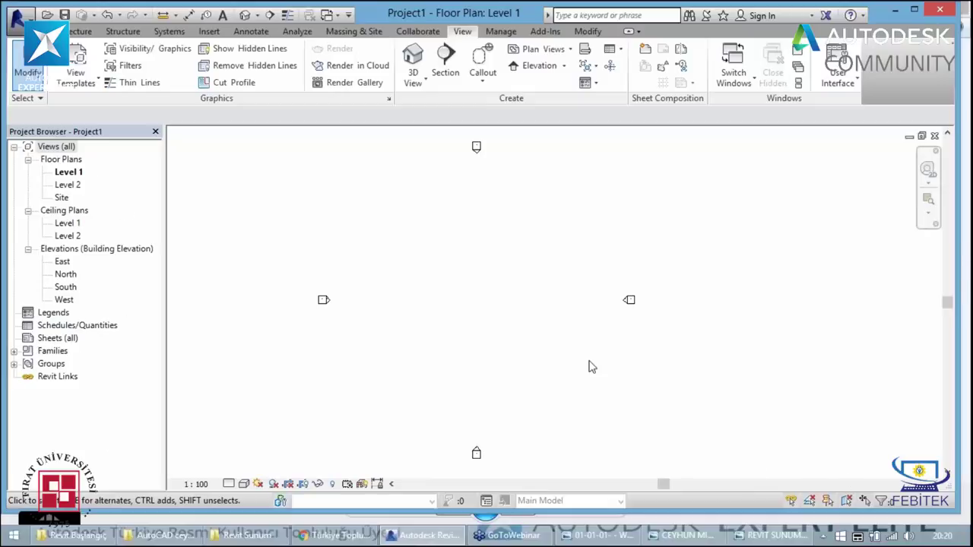
right_click(713, 184)
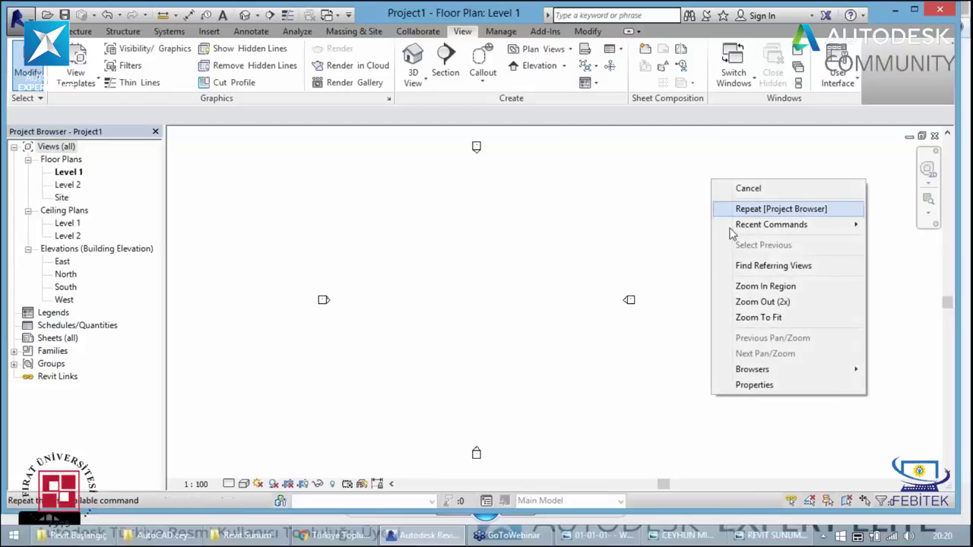
click(830, 88)
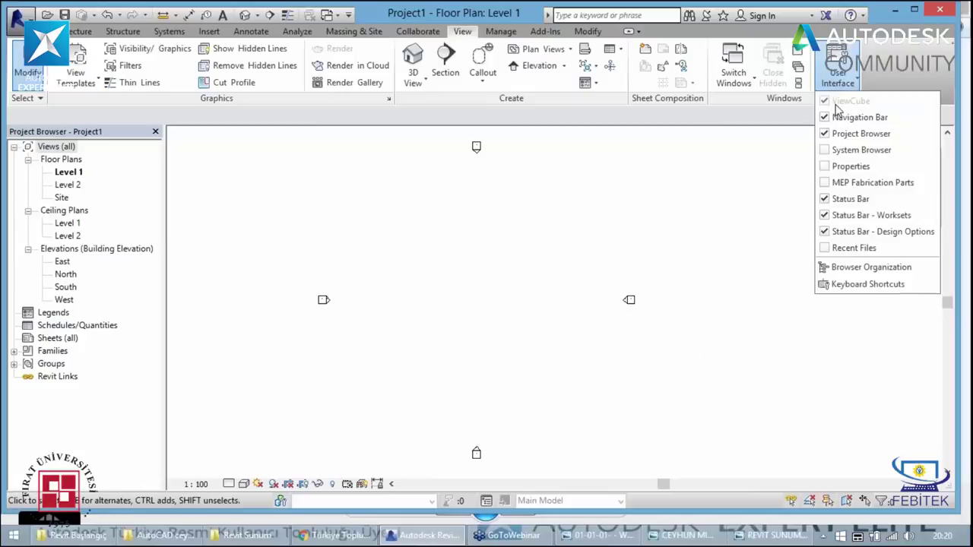
click(834, 166)
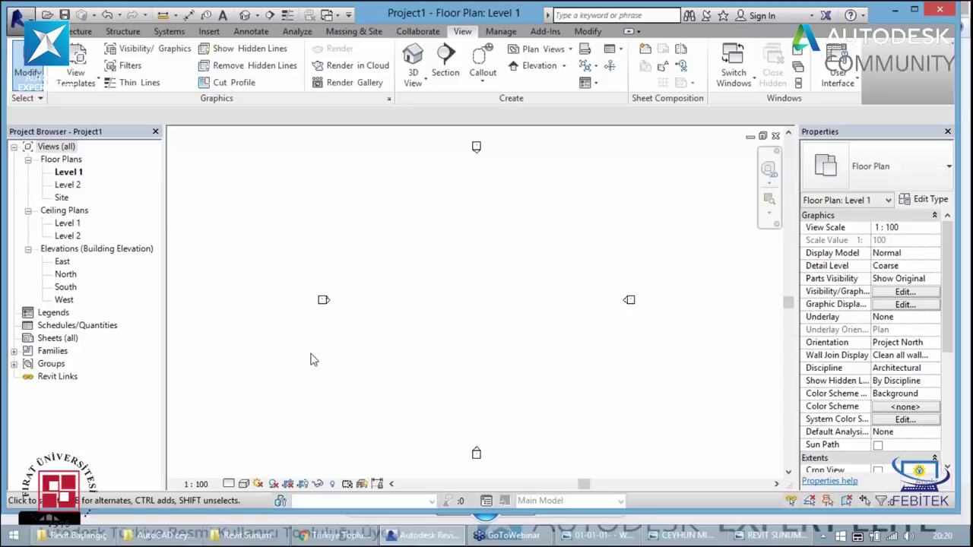
click(79, 32)
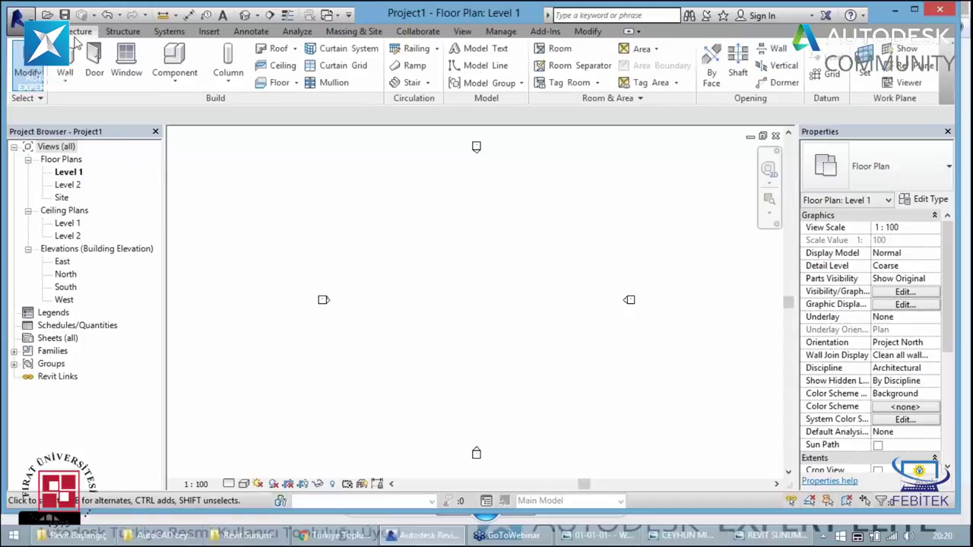
- Draw a 15000 mm Generic - 200mm wall on Level 1 with WA, then check its properties
key(w)
key(a)
click(422, 240)
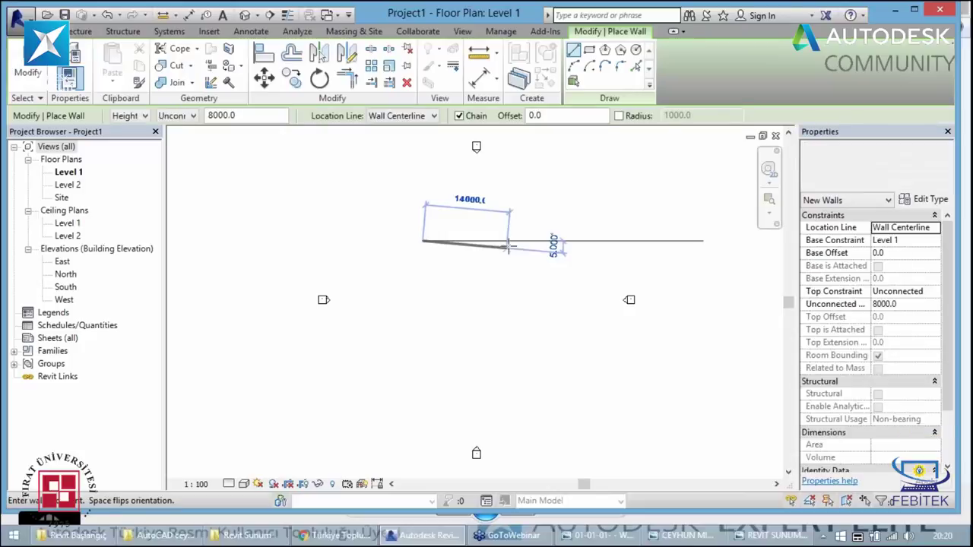
click(511, 241)
key(Escape)
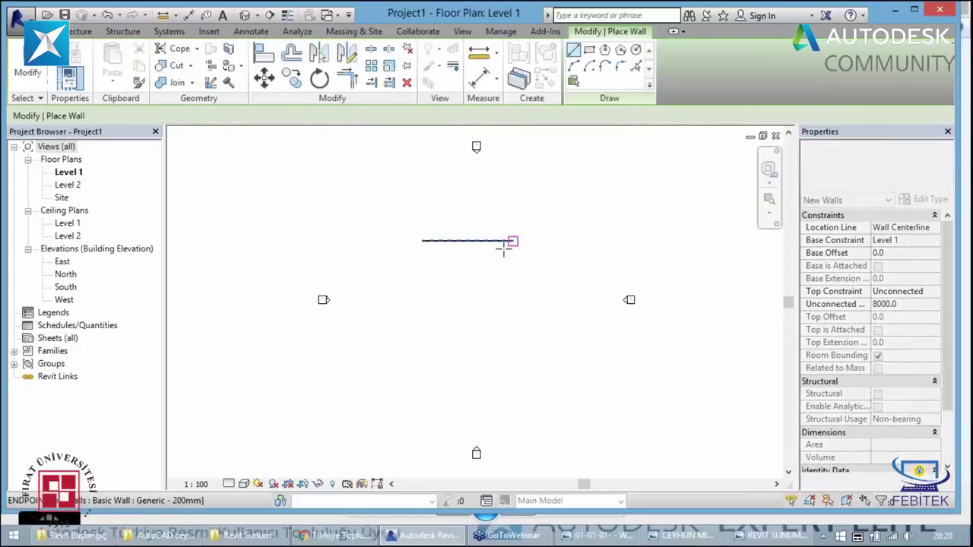
key(Escape)
scroll(481, 251, up, 3)
scroll(481, 250, up, 3)
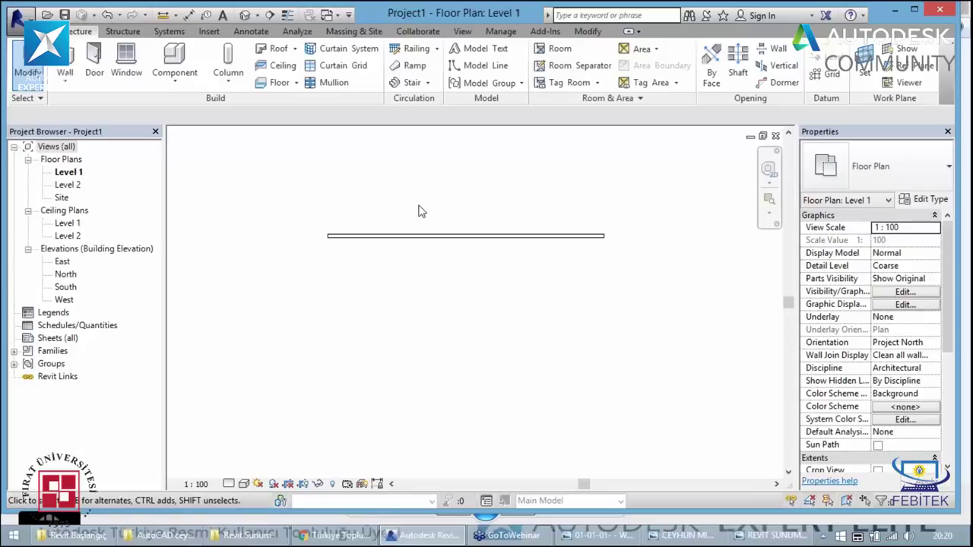
click(425, 237)
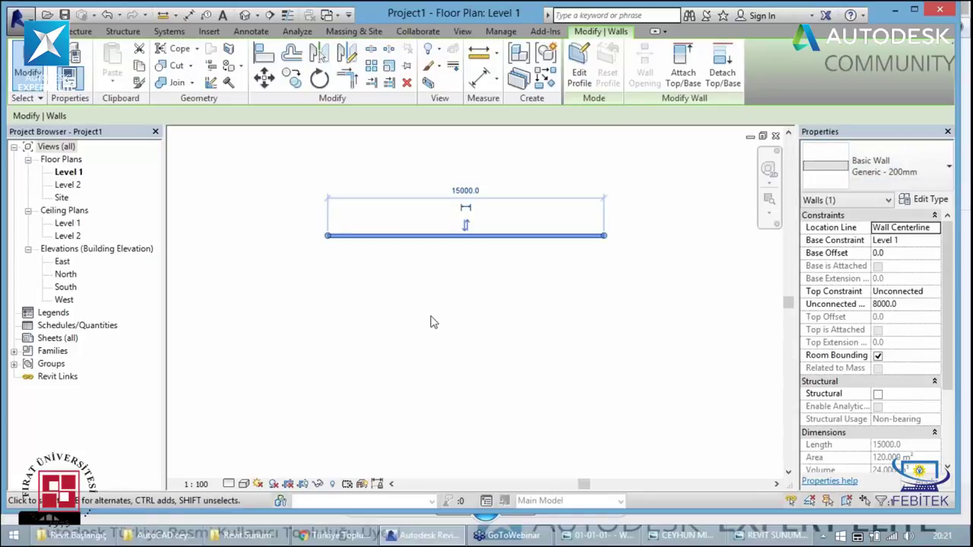
click(274, 288)
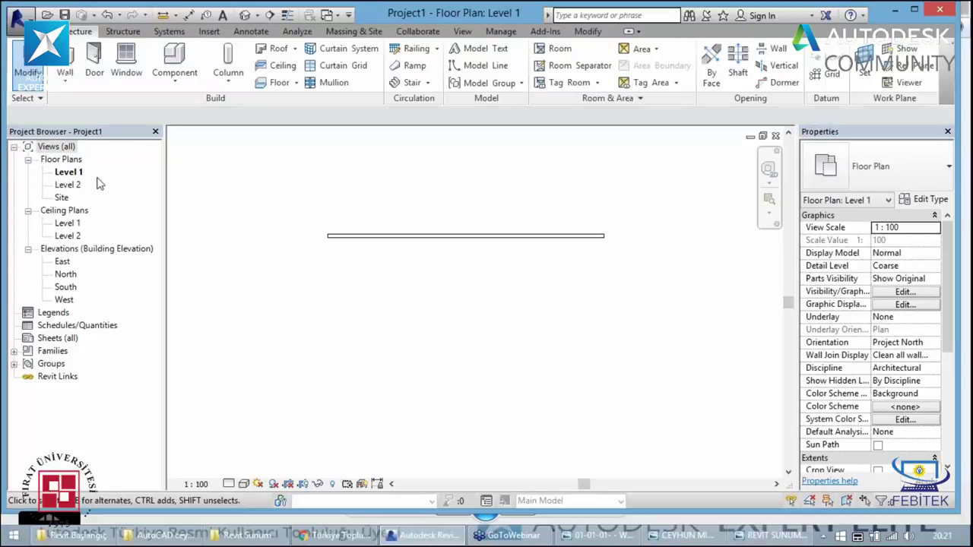
- Check the wall in the Level 2 plan, the North, South and West elevations, and Default 3D
double_click(79, 195)
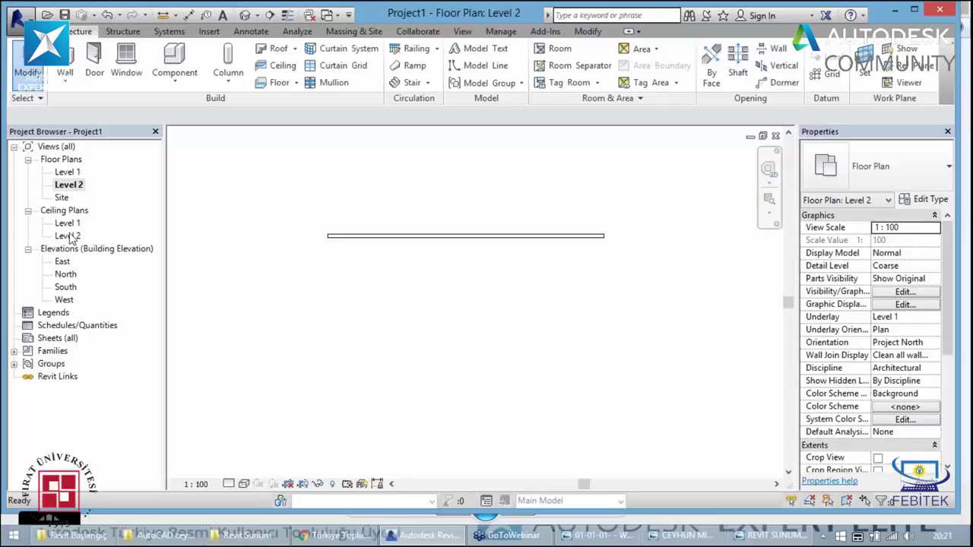
click(65, 277)
double_click(65, 276)
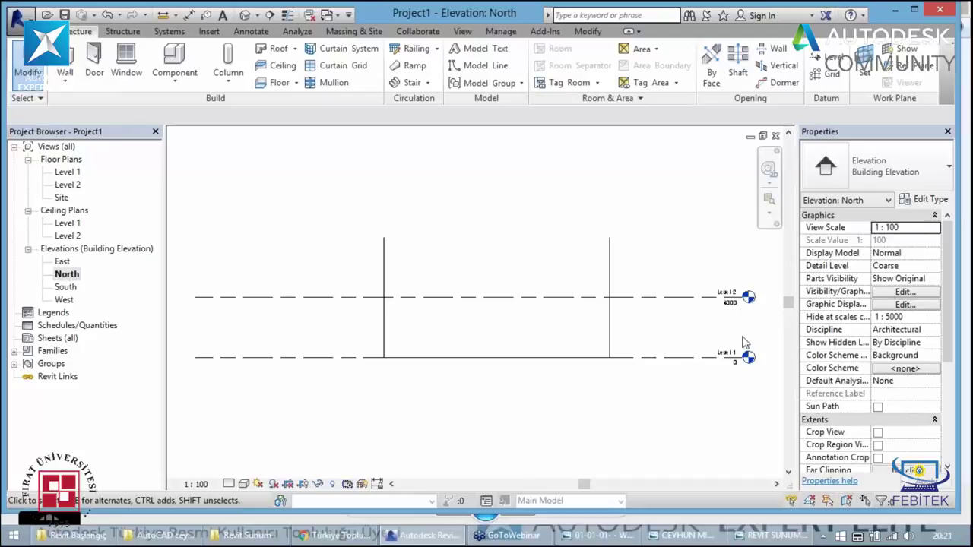
scroll(756, 344, up, 2)
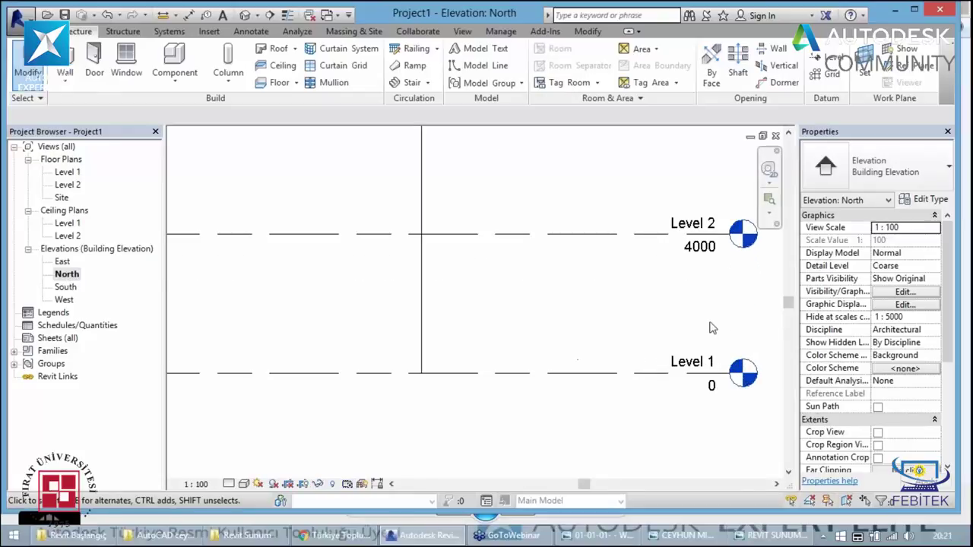
scroll(698, 355, down, 1)
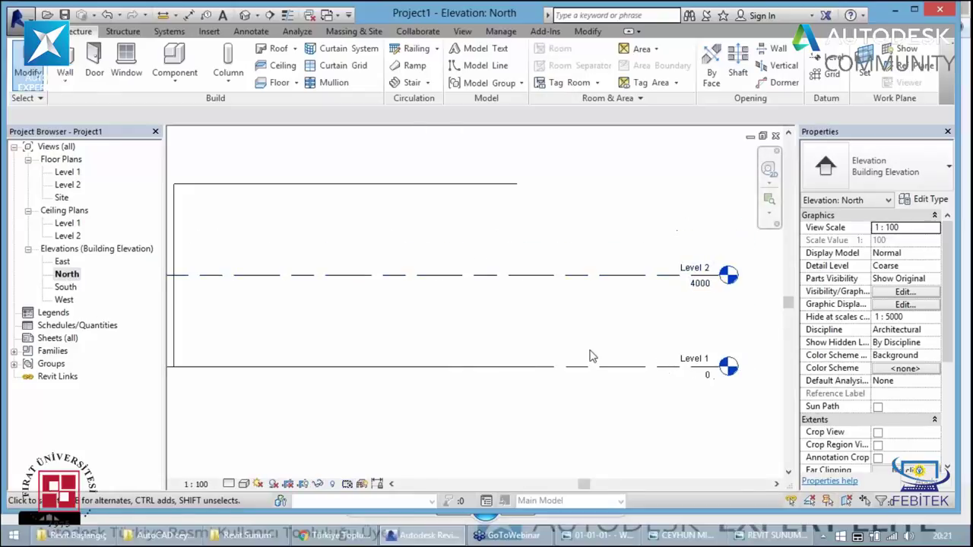
double_click(63, 287)
double_click(64, 300)
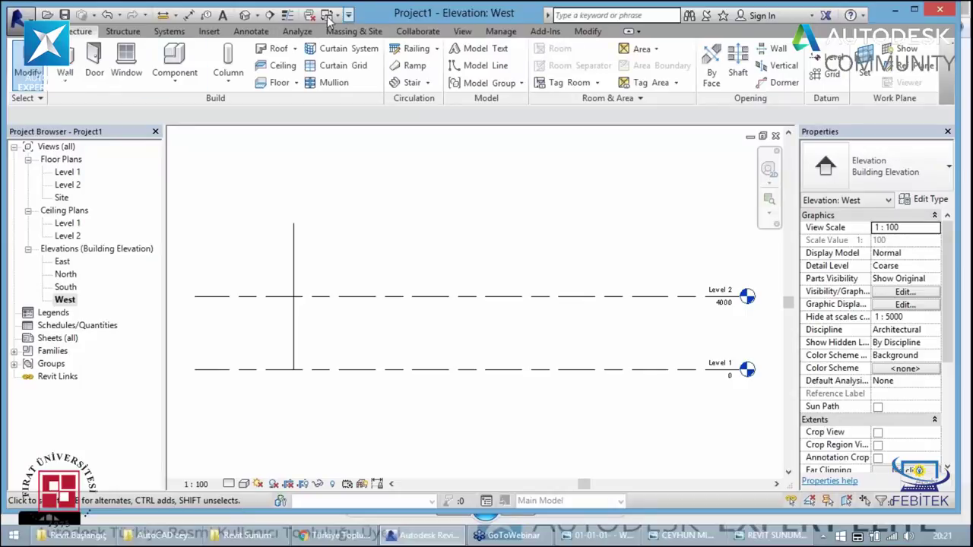
click(244, 17)
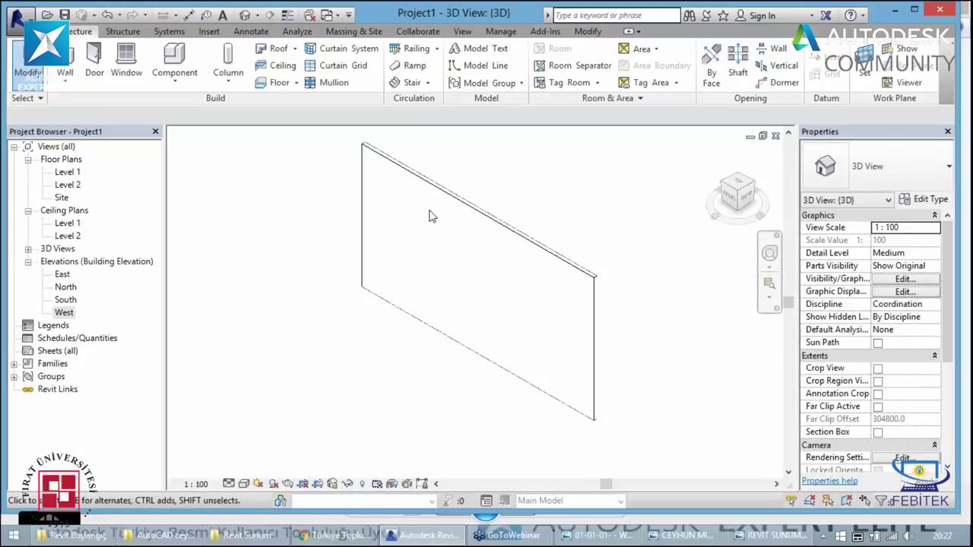
- Try Consistent Colors and Realistic visual styles, then set the 3D view to Shaded
click(248, 484)
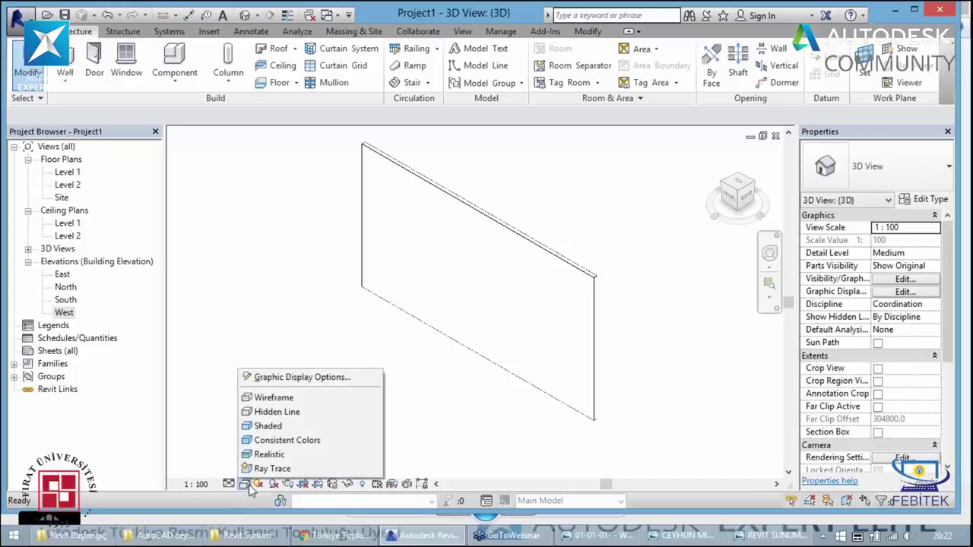
click(294, 424)
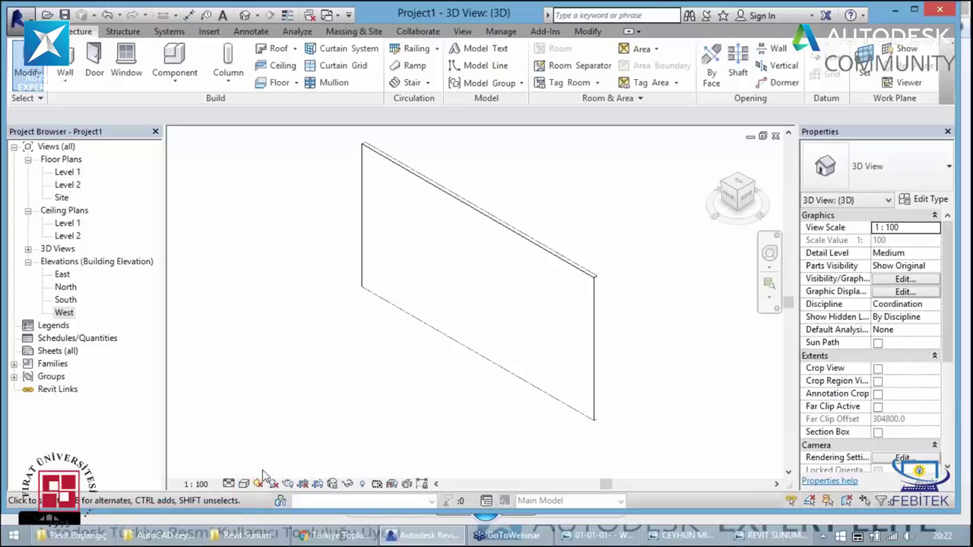
click(244, 485)
click(278, 436)
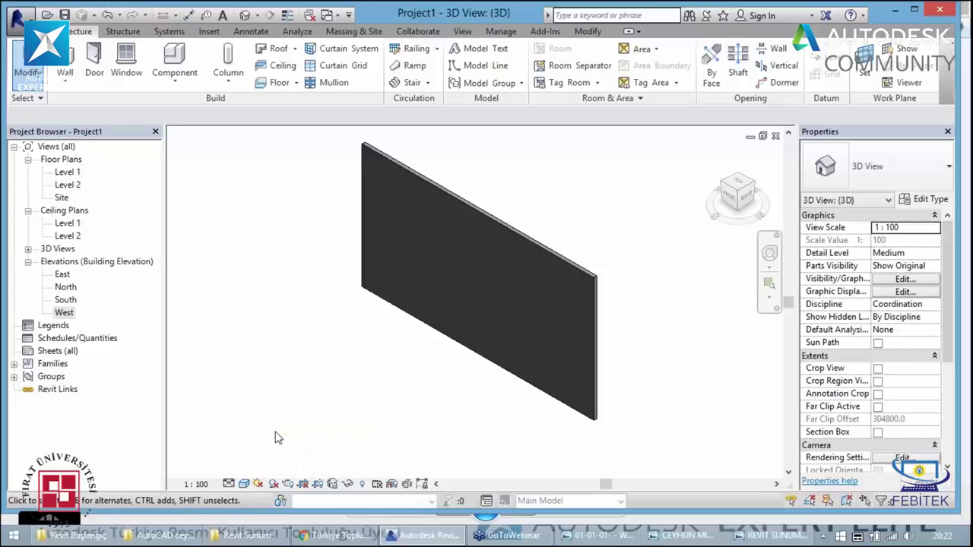
click(250, 482)
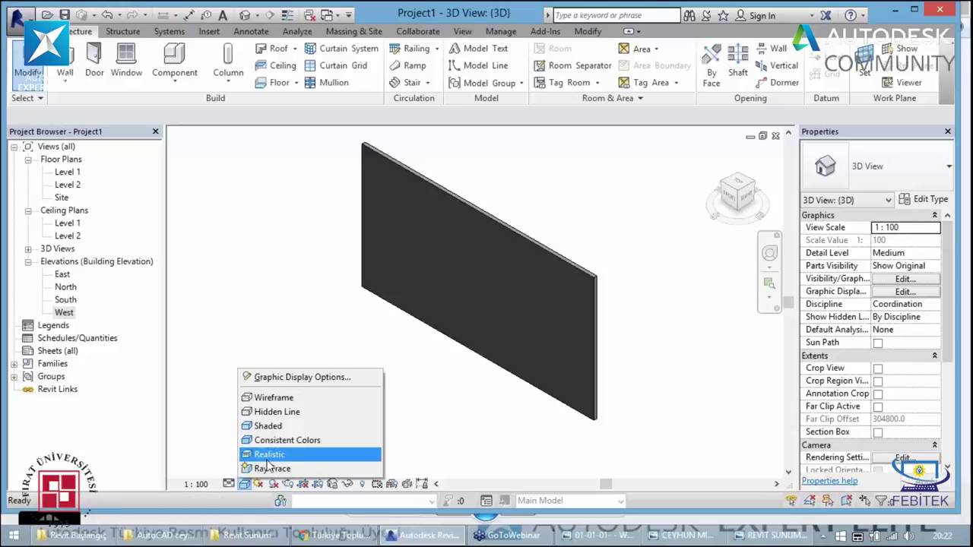
click(272, 453)
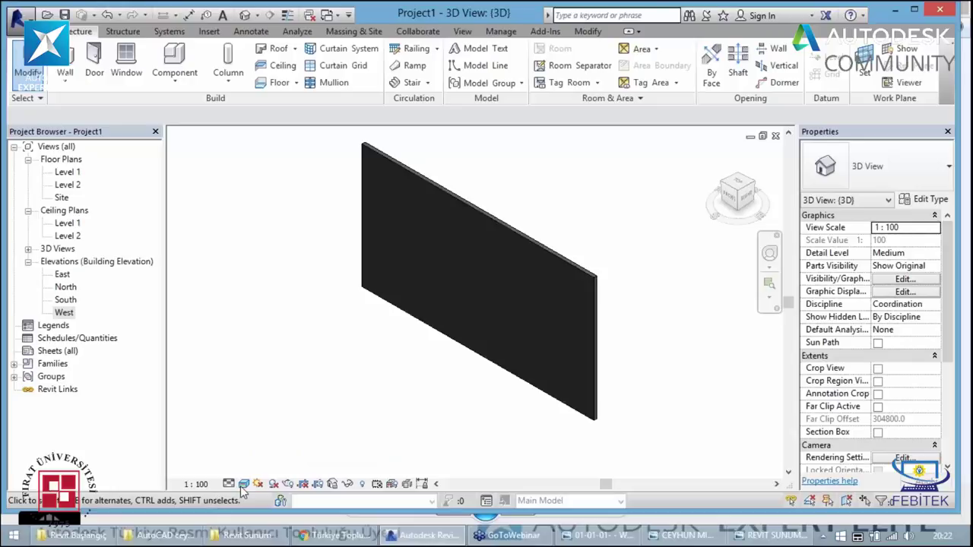
click(242, 484)
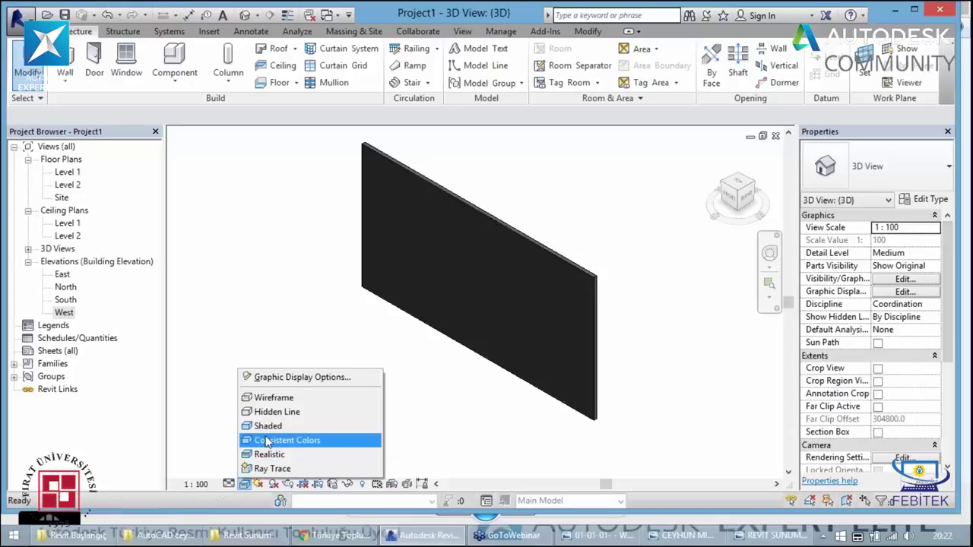
click(278, 430)
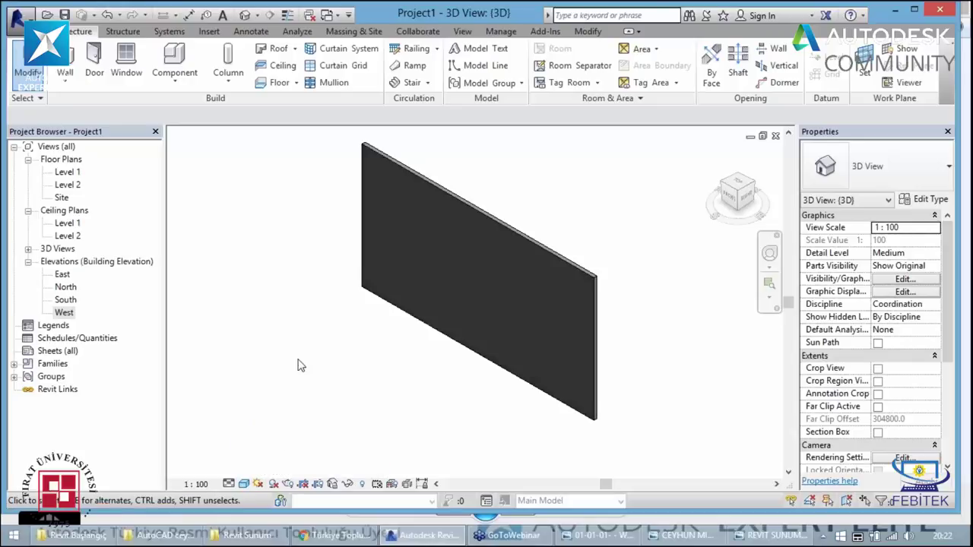
scroll(300, 366, down, 3)
scroll(320, 344, up, 1)
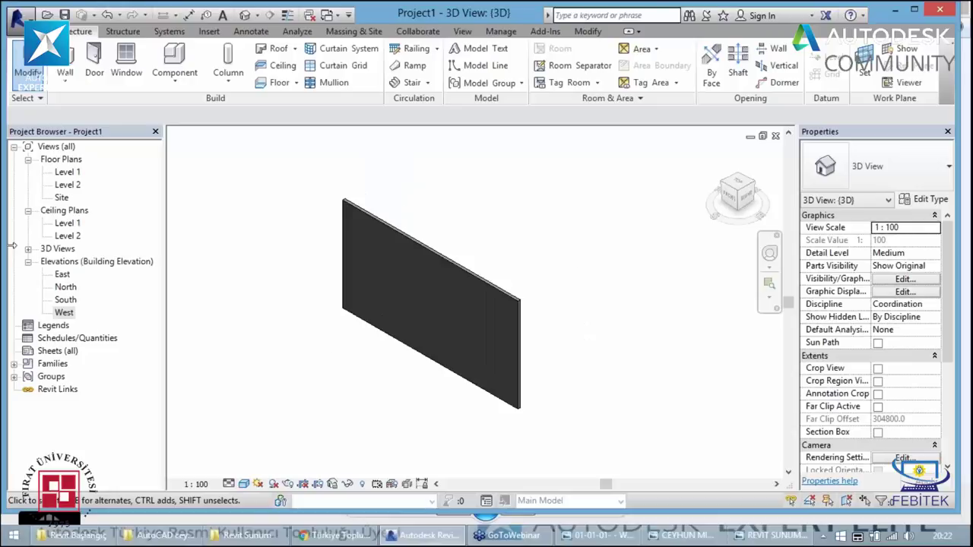
click(27, 249)
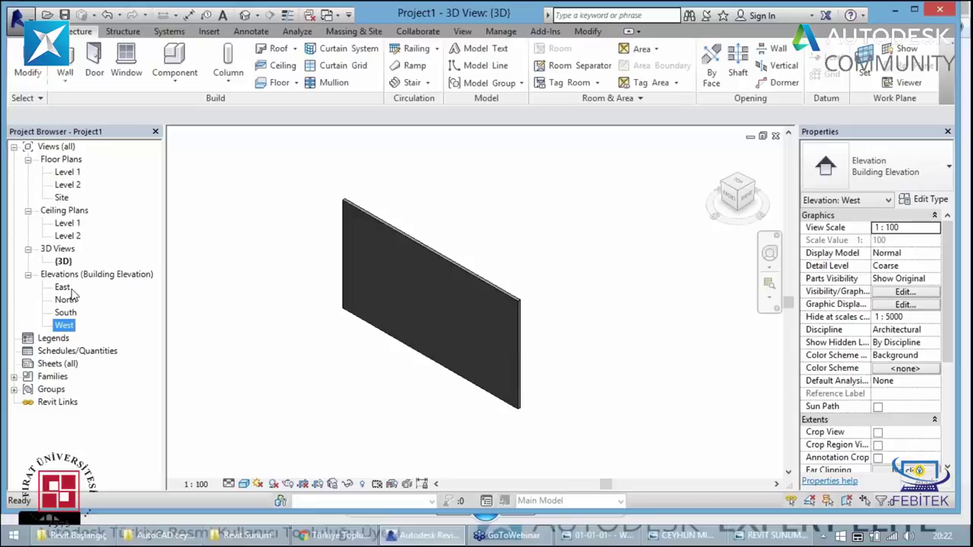
- Open the South elevation and zoom to show Level 1 at 0 and Level 2 at 4000
click(65, 314)
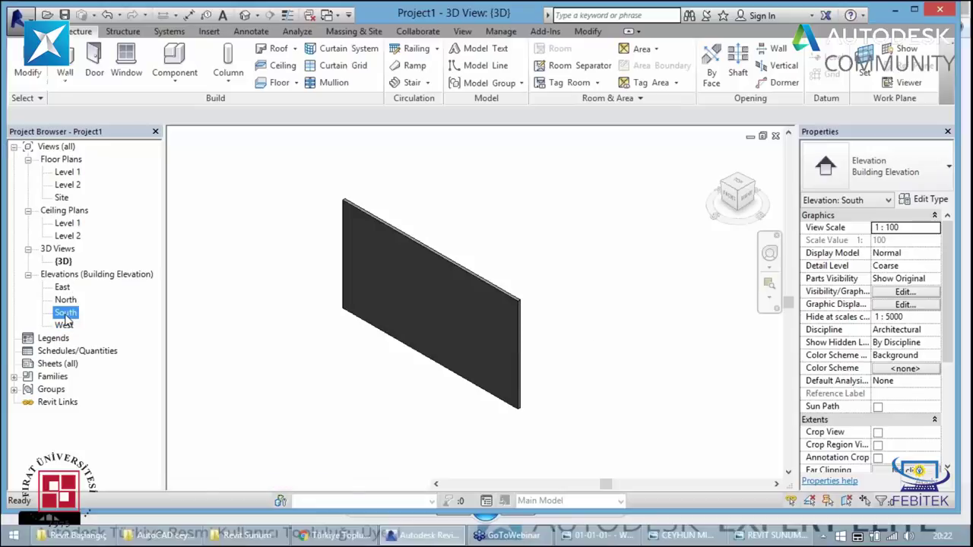
double_click(65, 314)
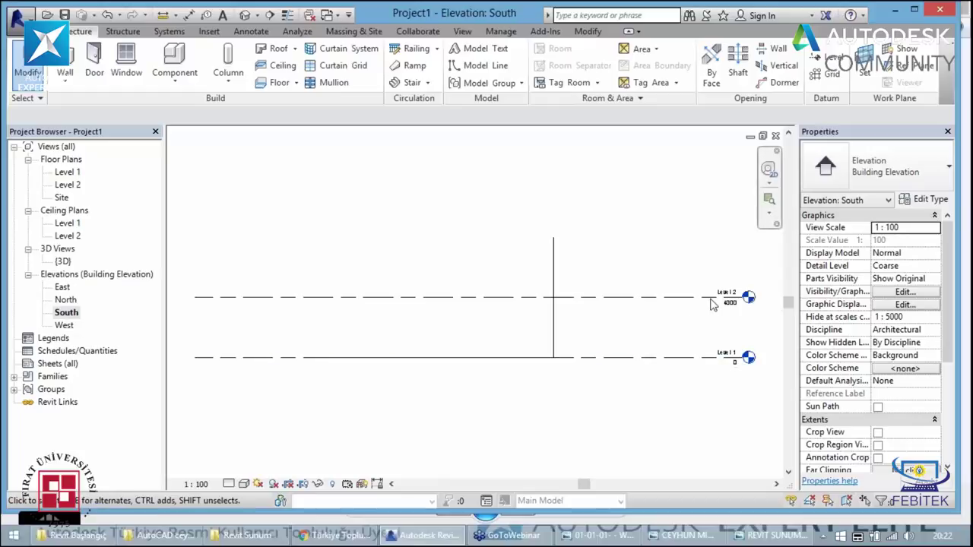
scroll(712, 304, up, 2)
scroll(700, 304, down, 2)
scroll(722, 350, up, 2)
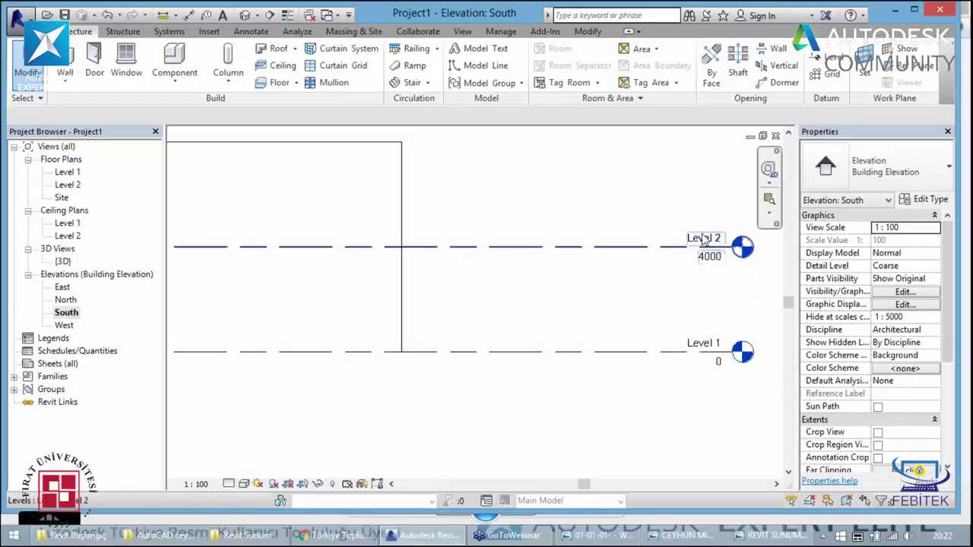
scroll(575, 251, down, 1)
scroll(476, 180, down, 1)
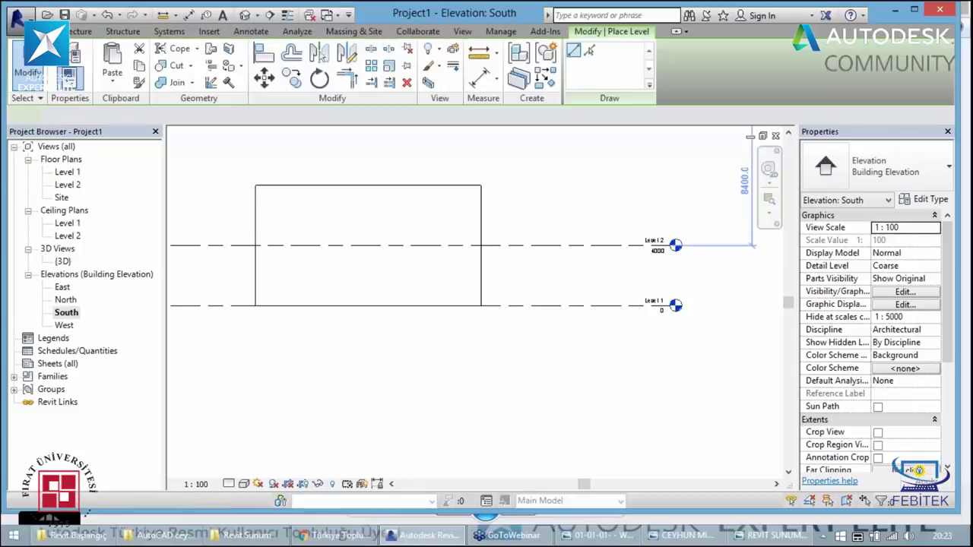
- Draw a new level line above Level 2 in the South elevation, creating Level 3
scroll(384, 235, down, 1)
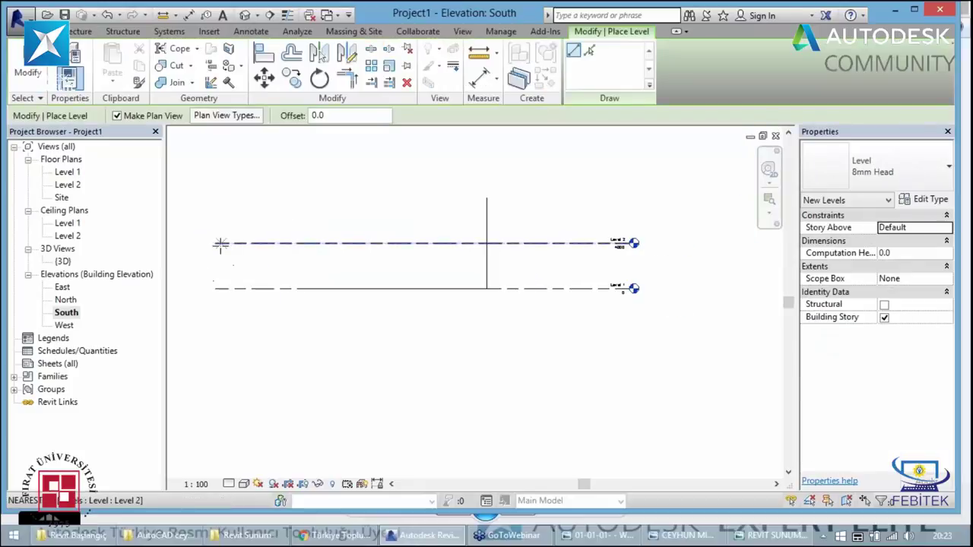
click(215, 203)
click(453, 204)
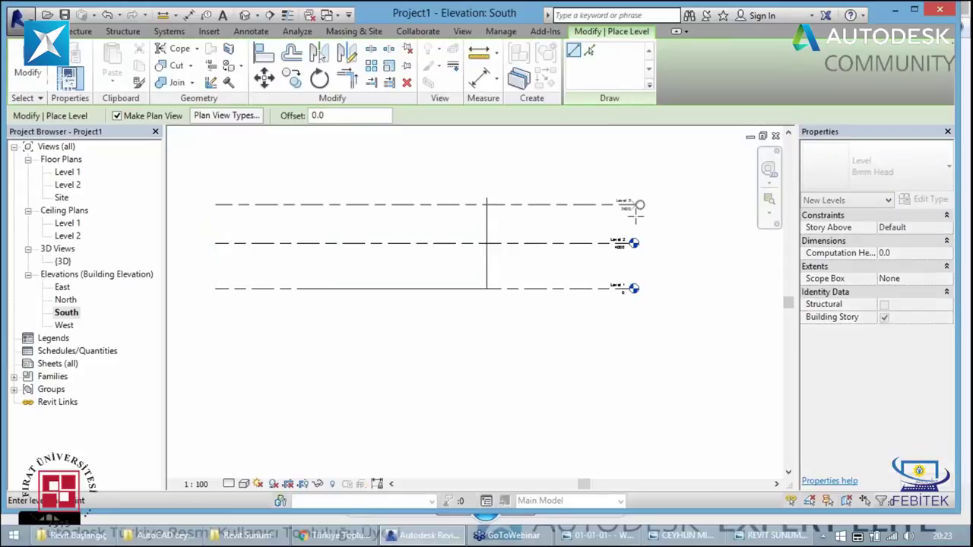
click(631, 213)
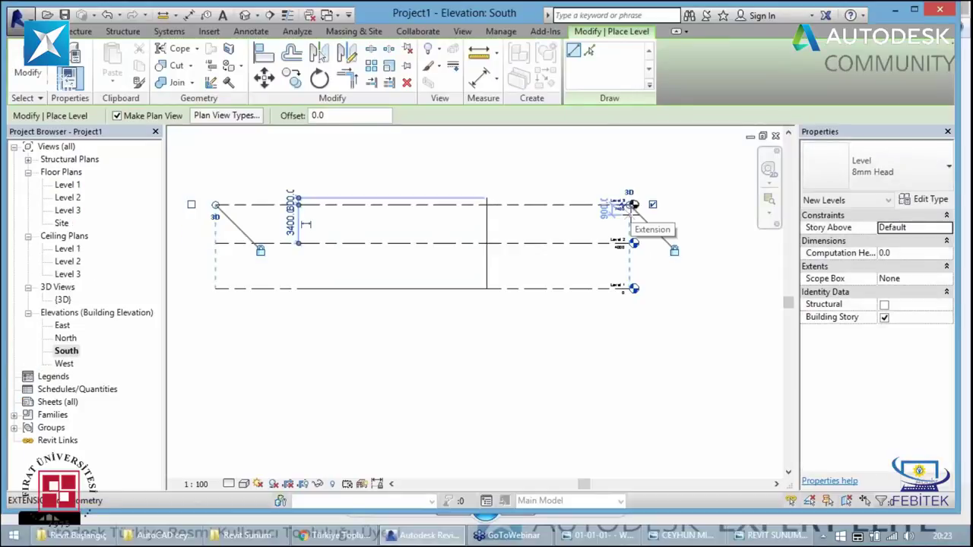
scroll(633, 207, up, 2)
scroll(623, 210, up, 2)
scroll(609, 213, up, 2)
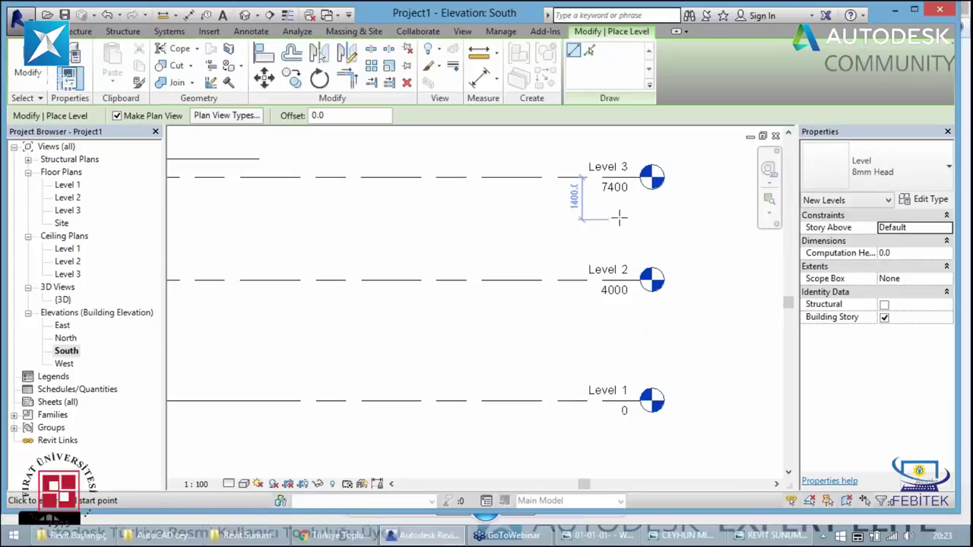
- Change Level 3's elevation value to 8000
key(Escape)
key(Escape)
click(614, 188)
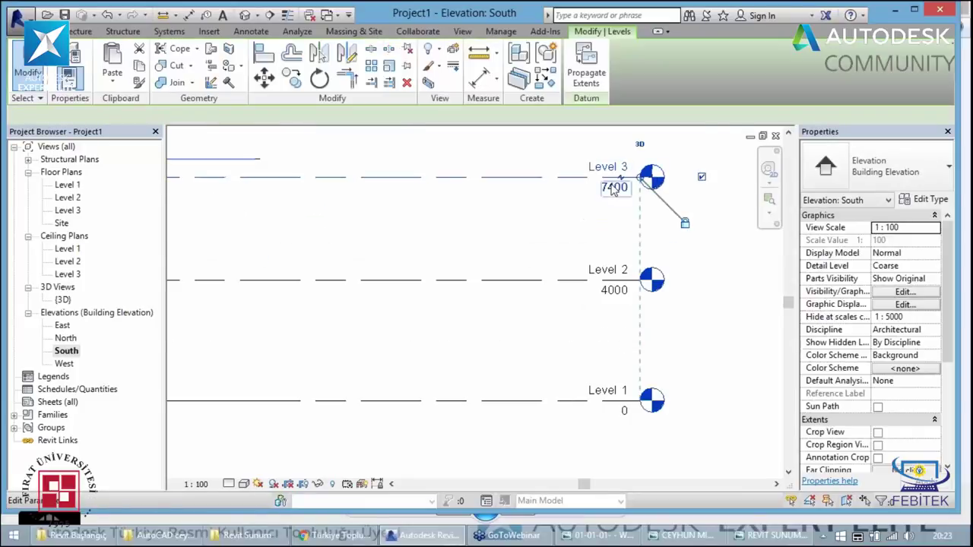
click(614, 191)
text(80)
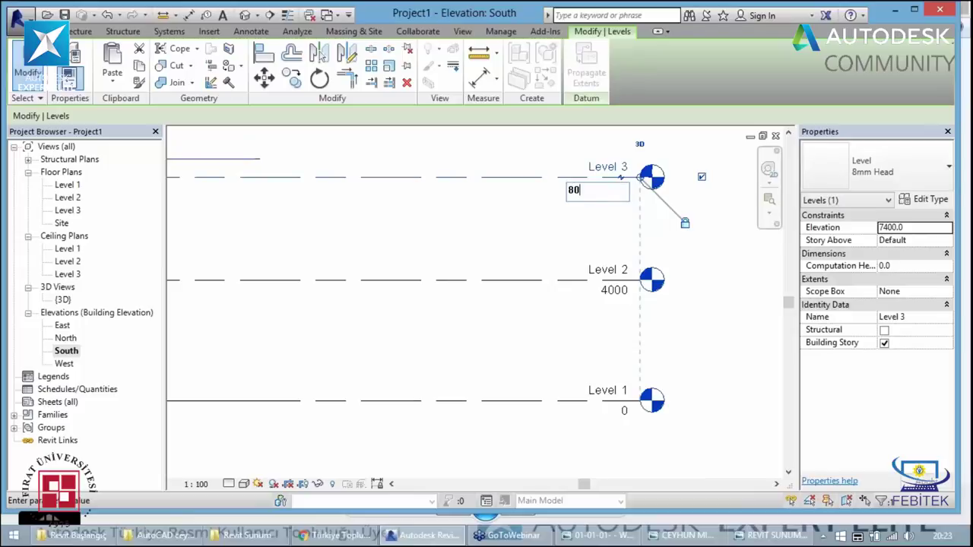
click(465, 238)
click(468, 241)
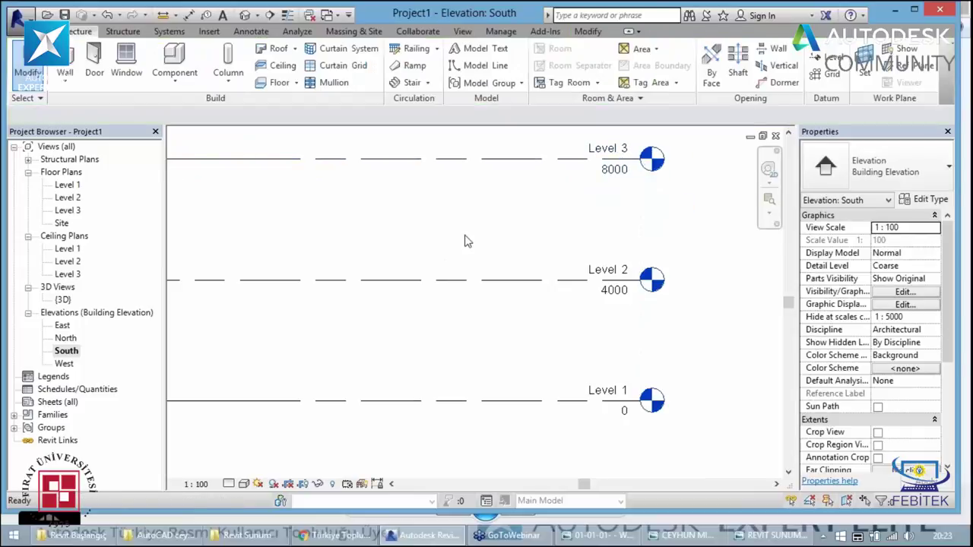
click(77, 186)
click(71, 198)
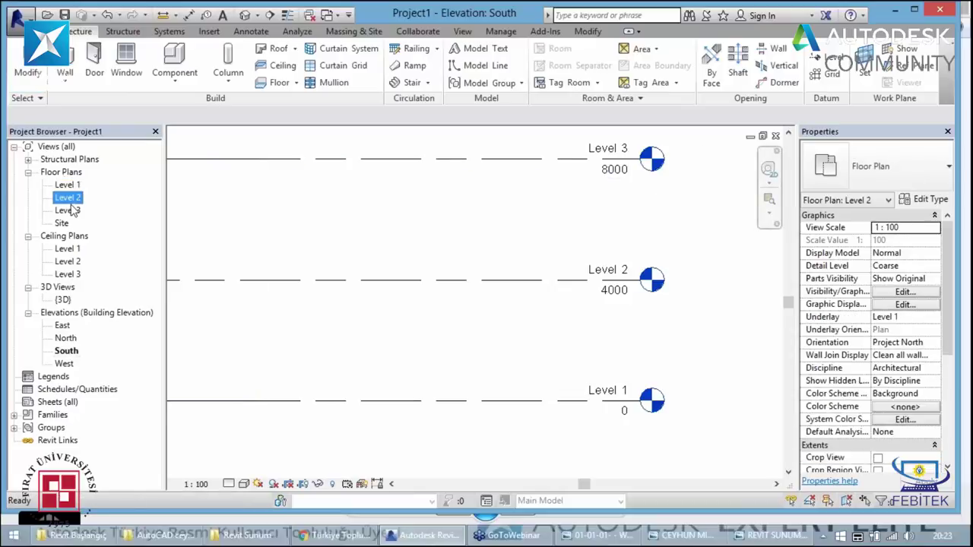
click(67, 211)
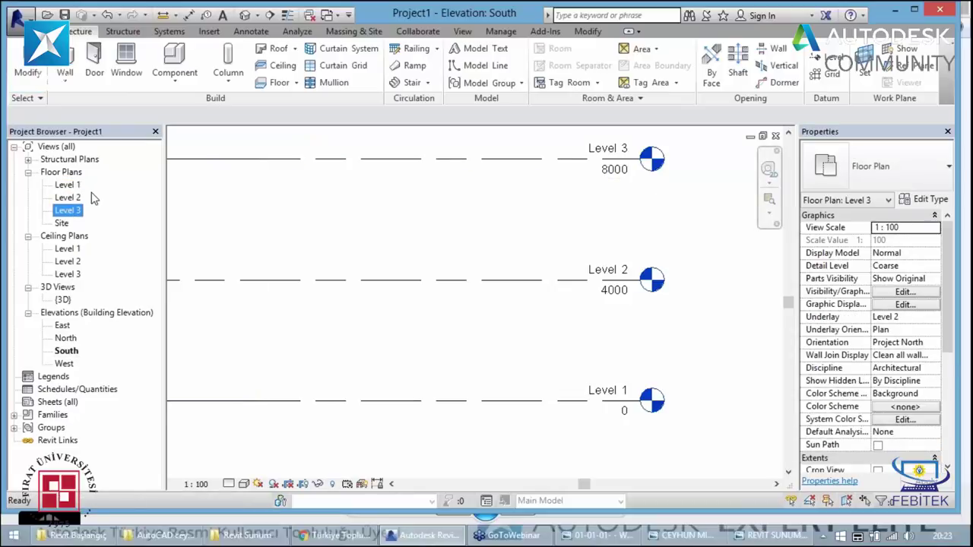
click(72, 250)
click(67, 261)
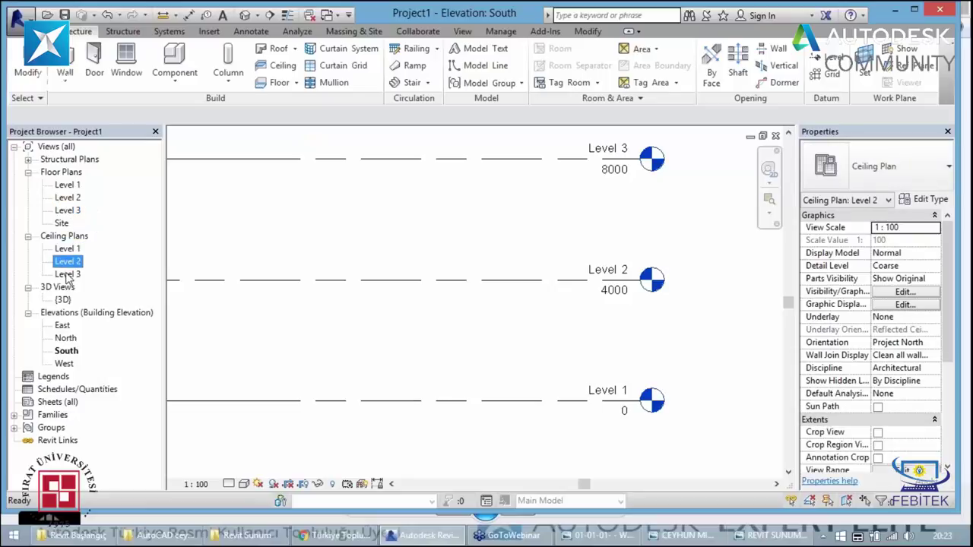
click(67, 274)
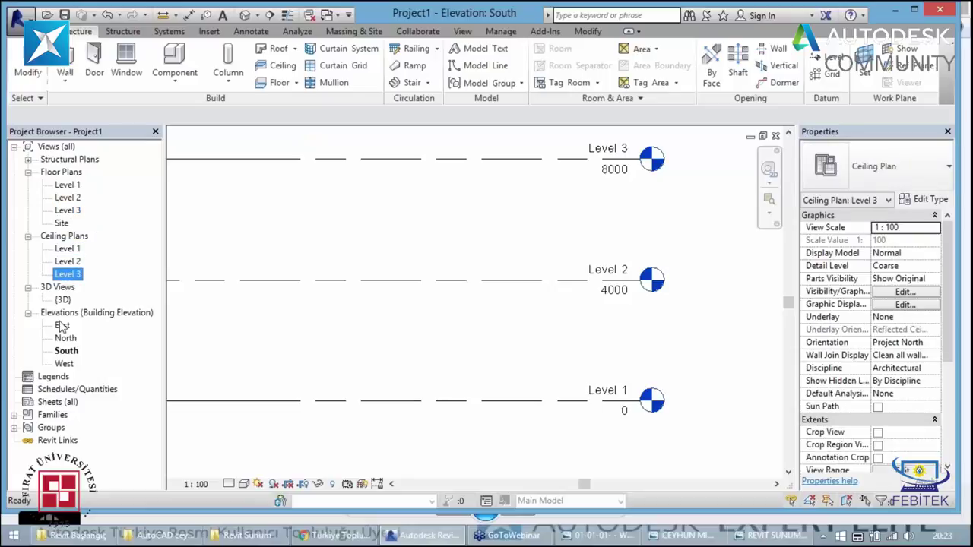
click(558, 381)
scroll(557, 382, down, 2)
scroll(532, 396, down, 2)
scroll(480, 428, down, 2)
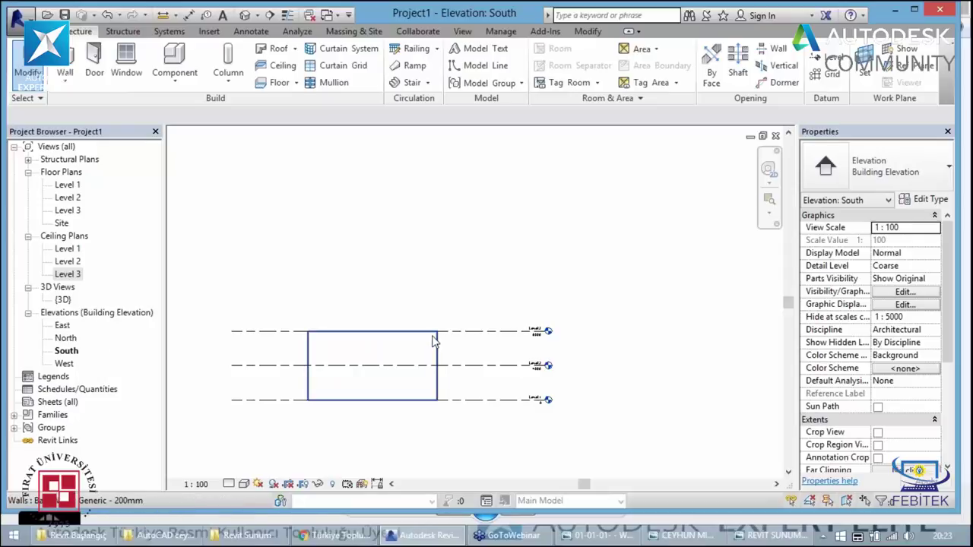
- Use Create Similar on Level 3 to place Level 4 2000 above it
click(295, 332)
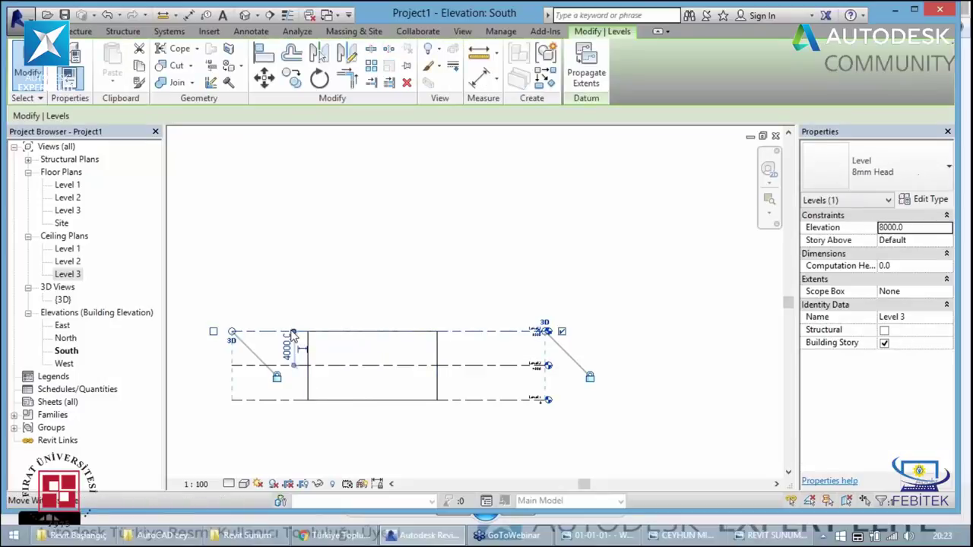
right_click(293, 335)
click(338, 312)
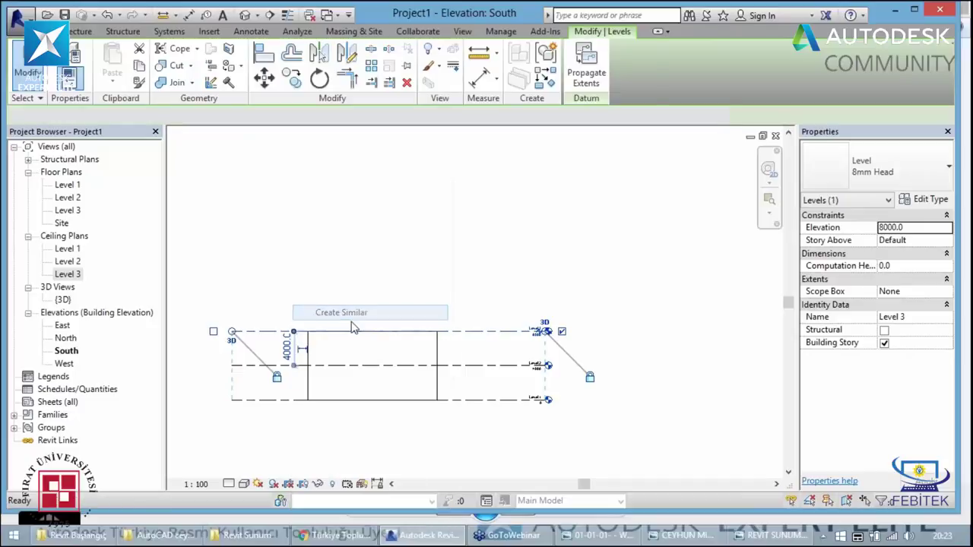
click(232, 297)
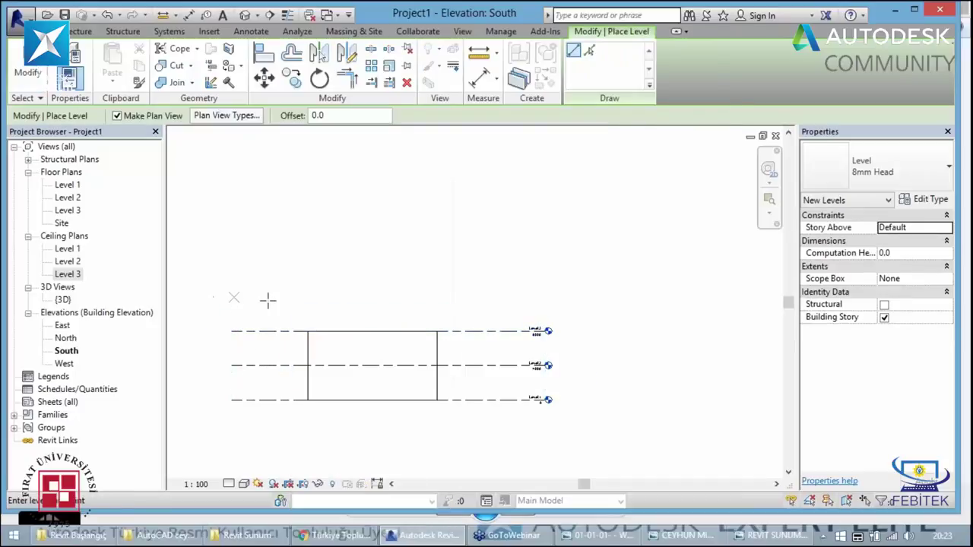
click(548, 298)
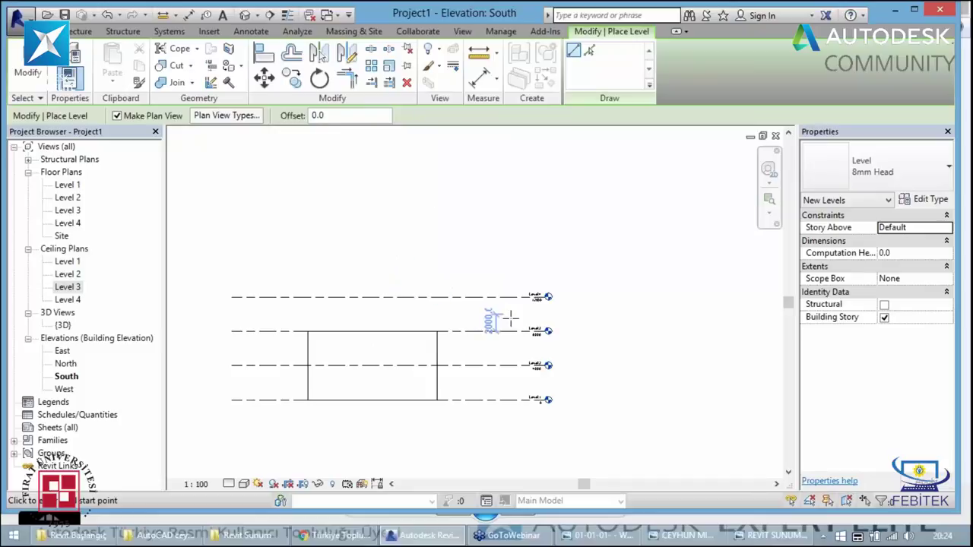
key(Escape)
key(Escape)
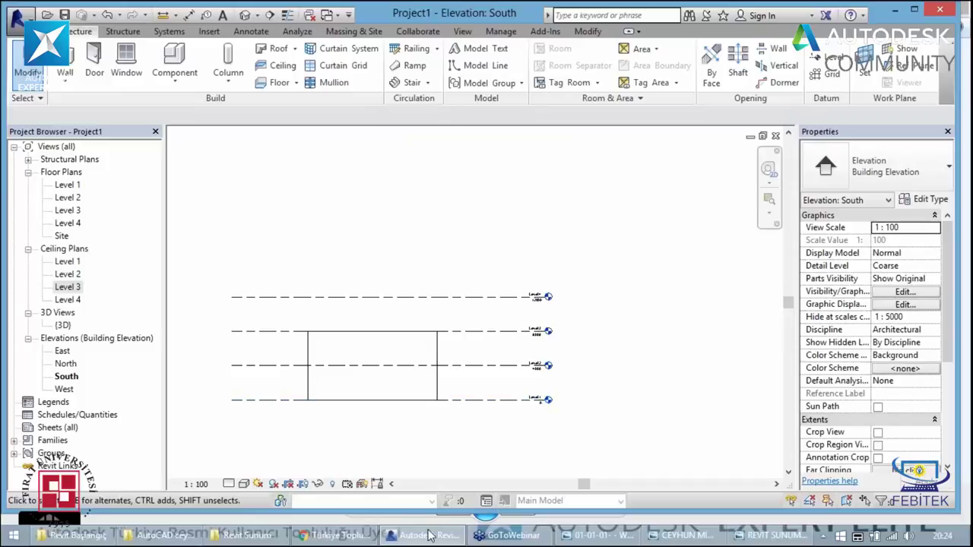
scroll(578, 247, down, 2)
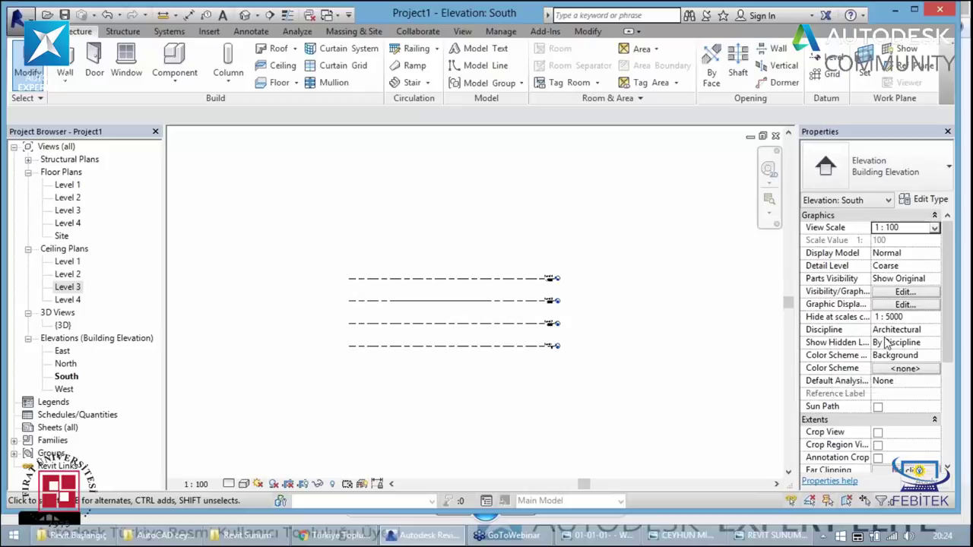
click(921, 334)
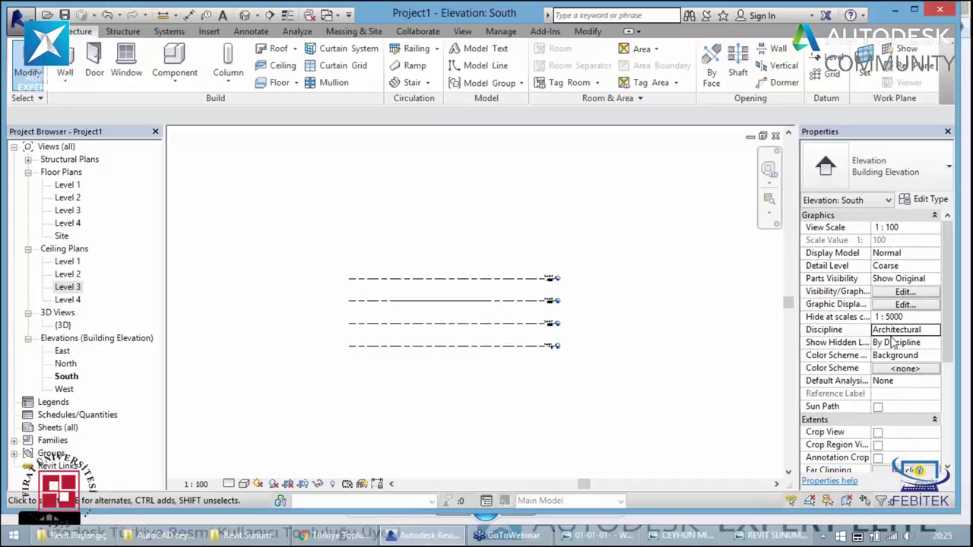
click(933, 330)
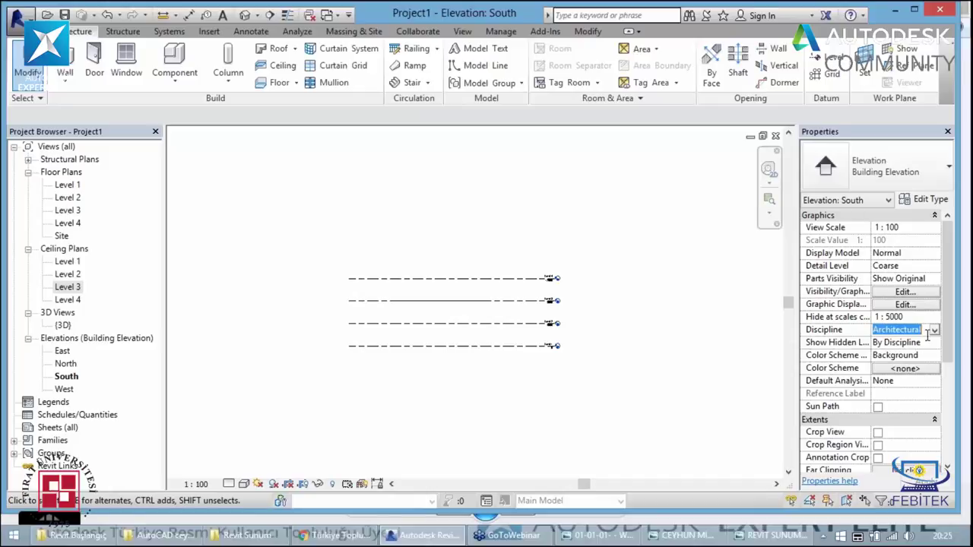
click(936, 333)
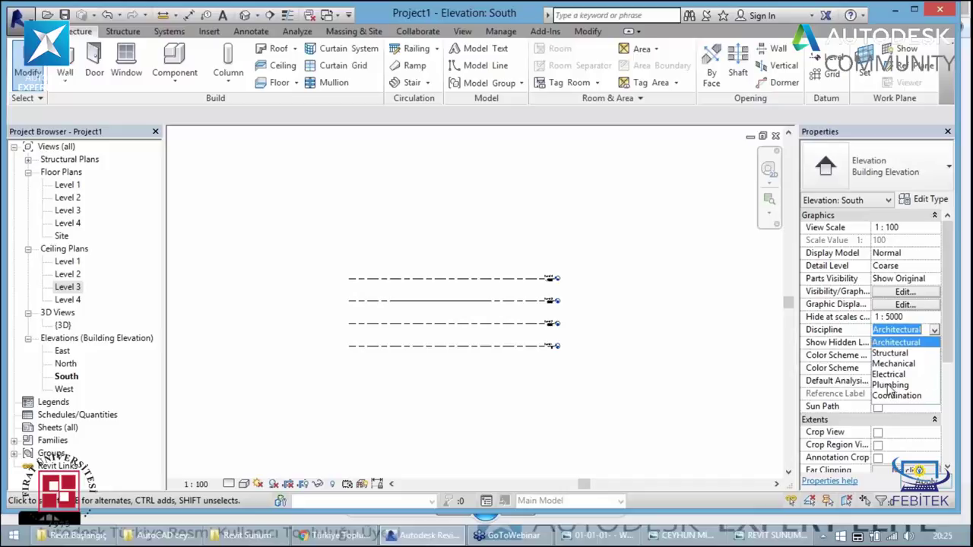
click(621, 376)
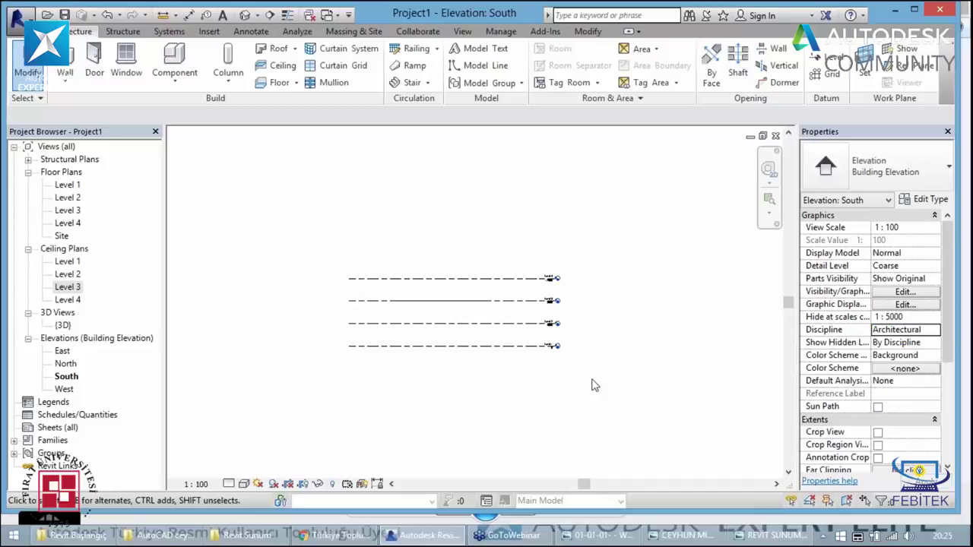
- Inspect the Level 1–4 floor plans in the Project Browser, then open Level 1's plan
click(64, 188)
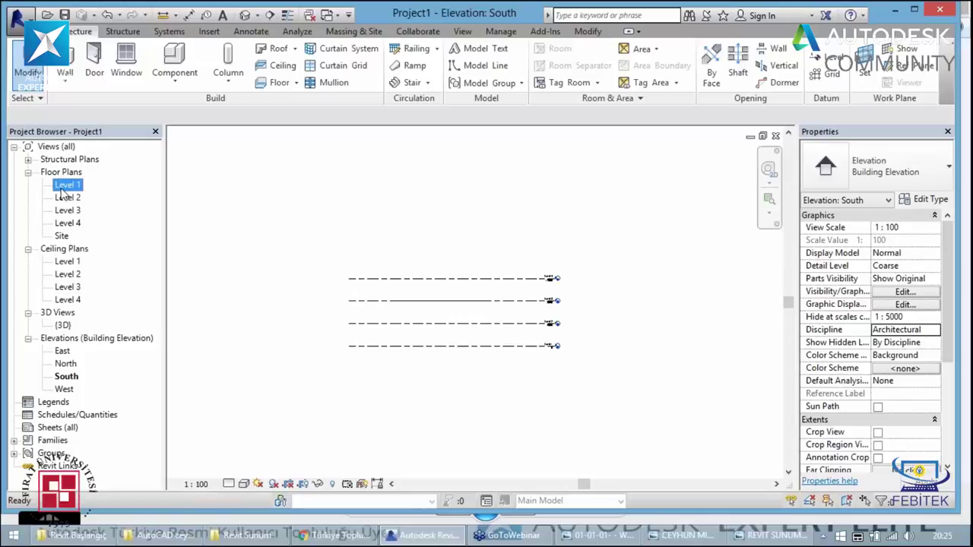
ctrl+click(68, 199)
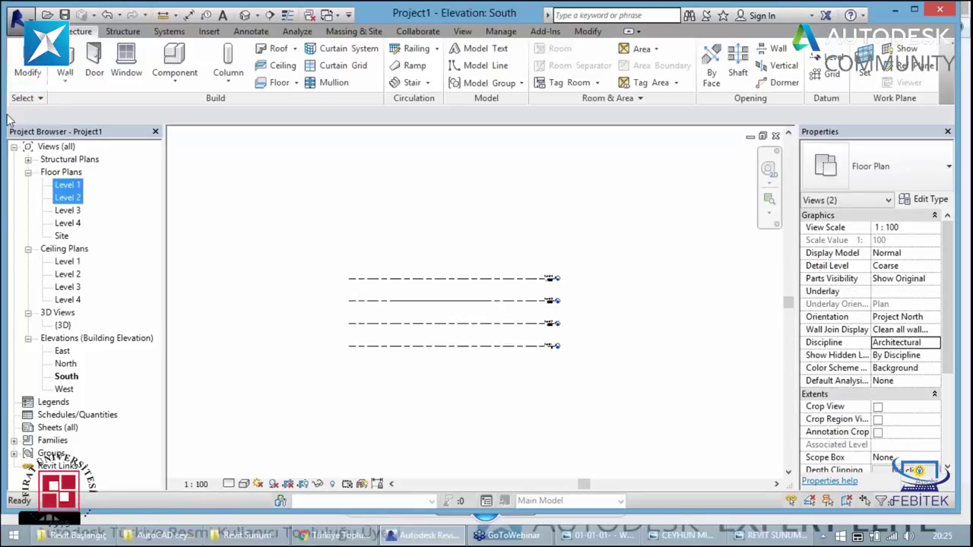
click(64, 211)
ctrl+click(66, 225)
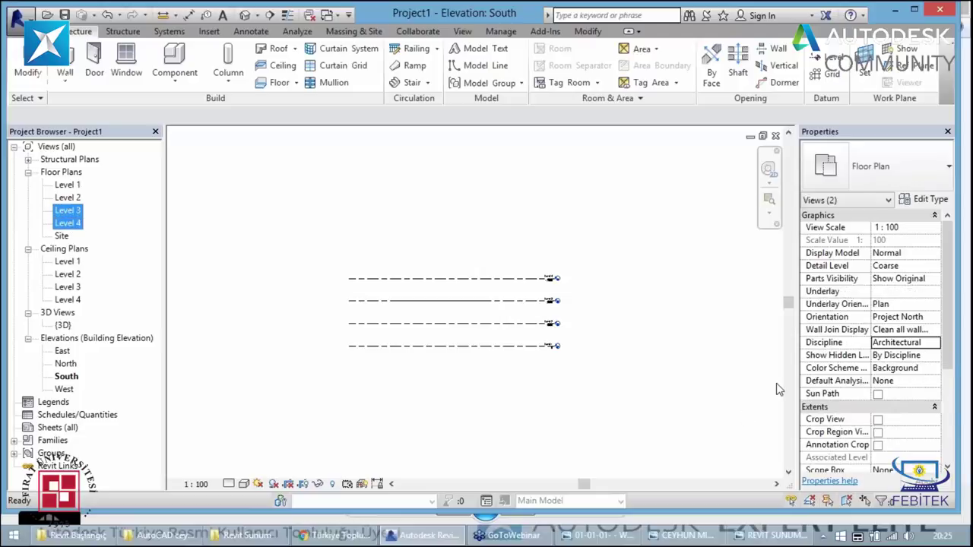
click(371, 365)
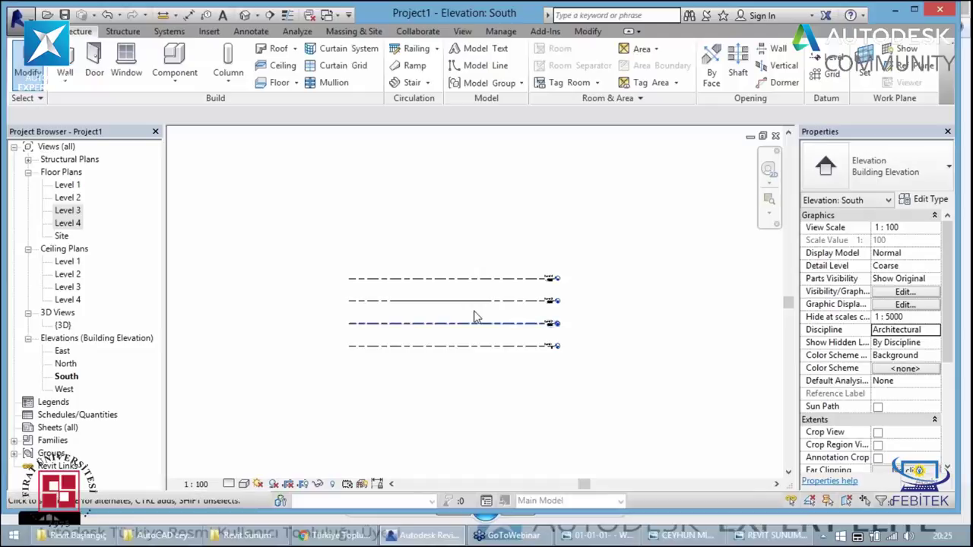
click(64, 187)
double_click(64, 187)
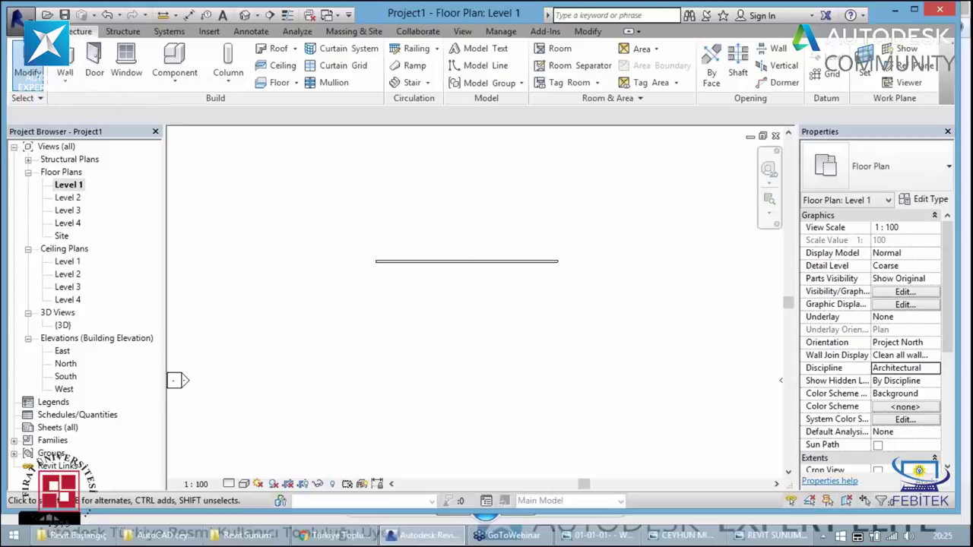
- Bring up Revit Options and review the User Interface settings
click(17, 15)
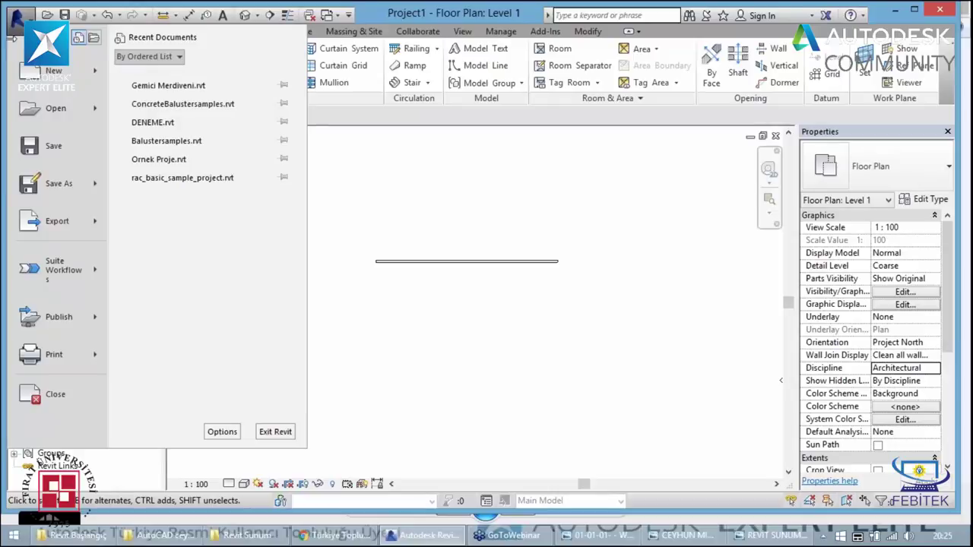
click(221, 432)
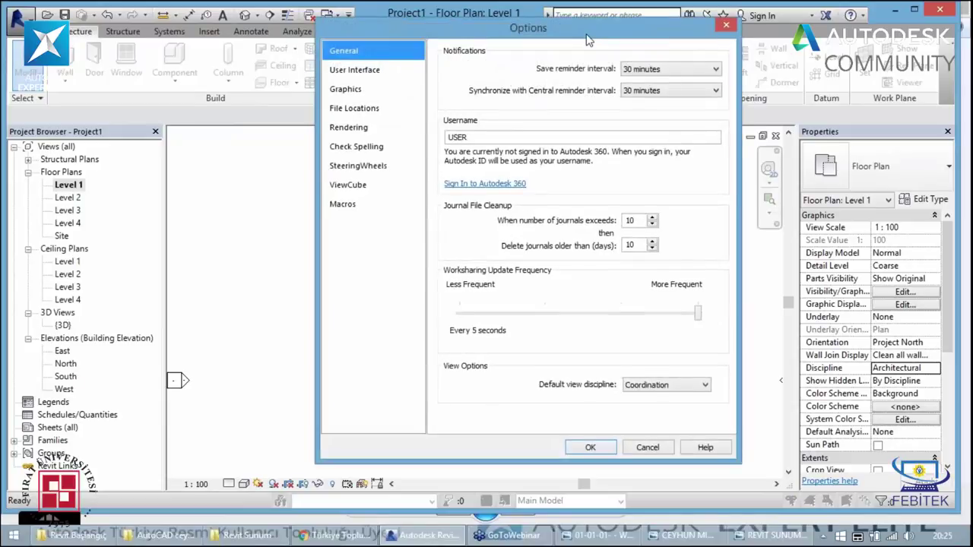
drag(594, 46, 584, 131)
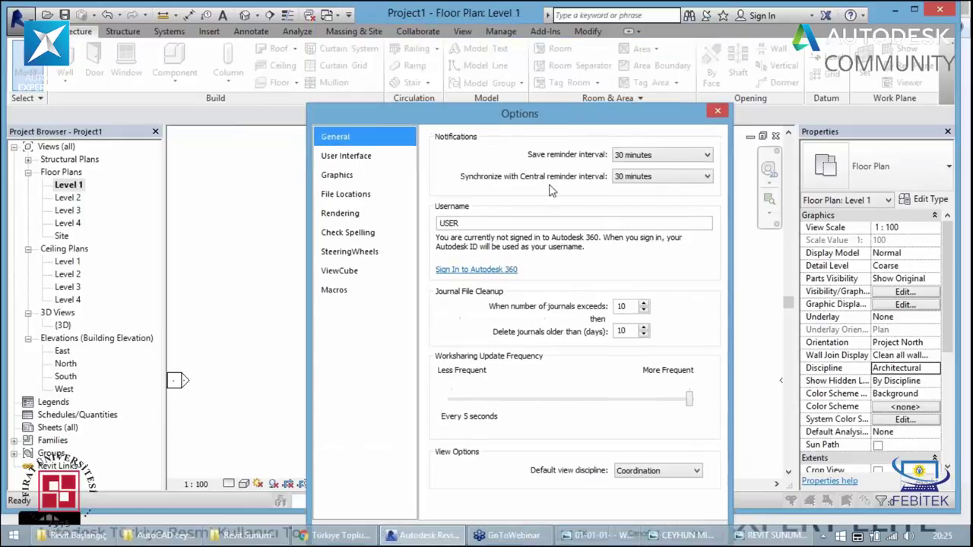
click(381, 161)
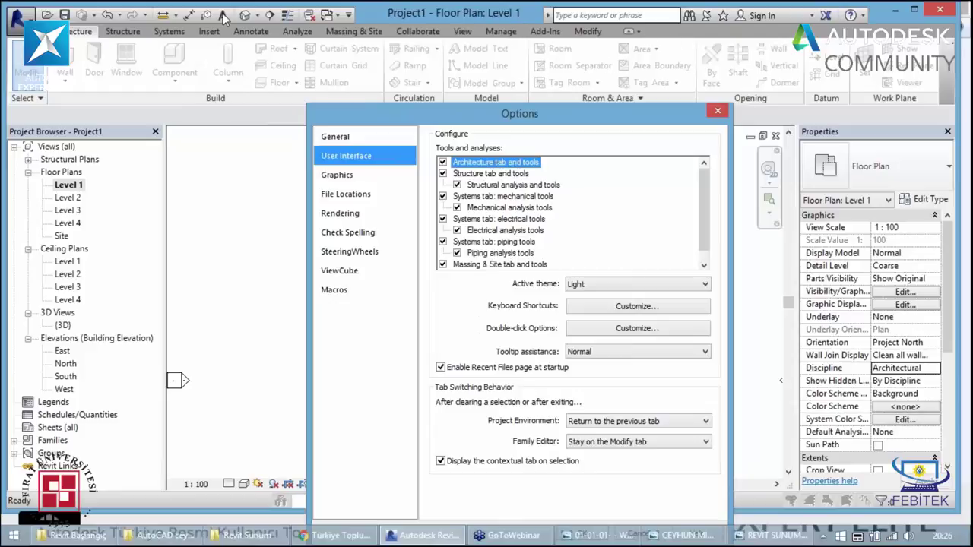
- Check the Graphics background colour, keeping it White, then go to File Locations
click(339, 183)
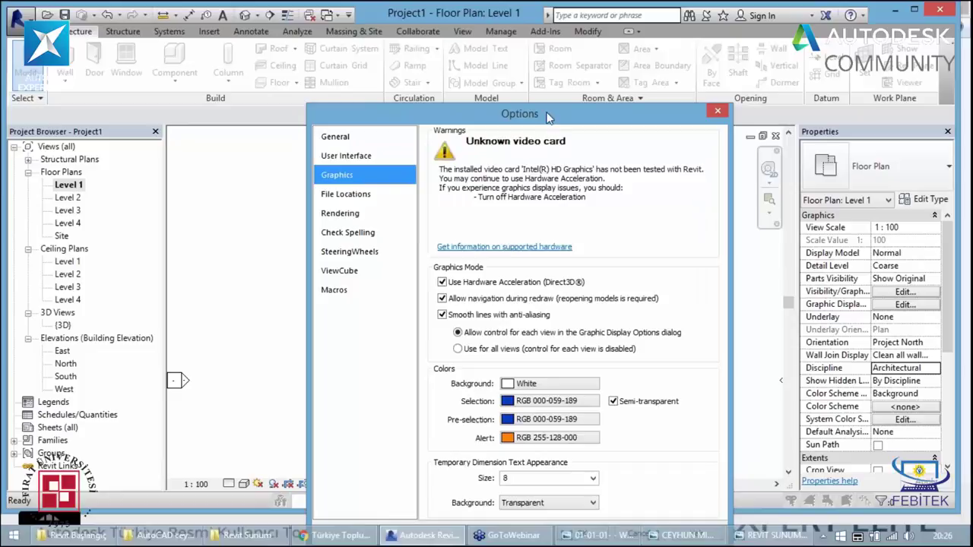
drag(550, 111, 537, 45)
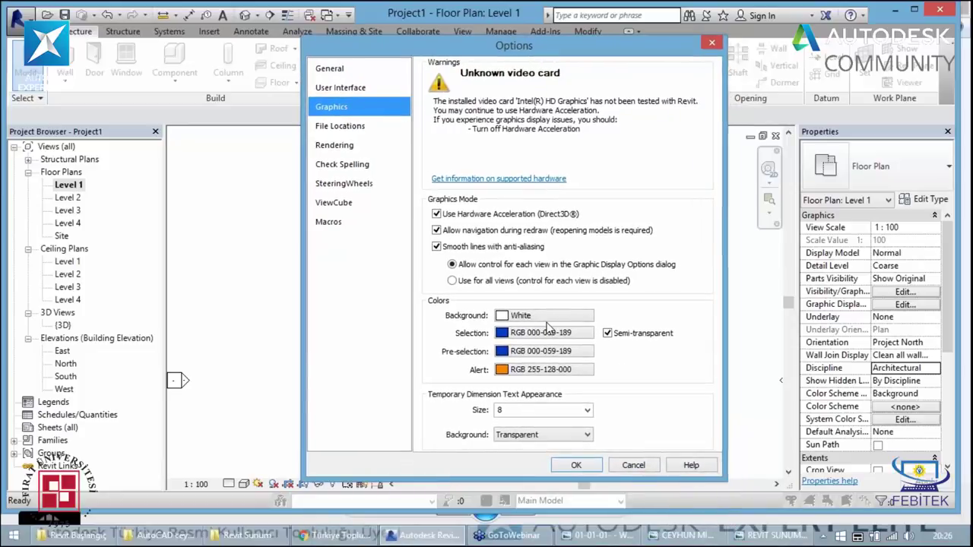
click(545, 316)
click(542, 380)
click(523, 318)
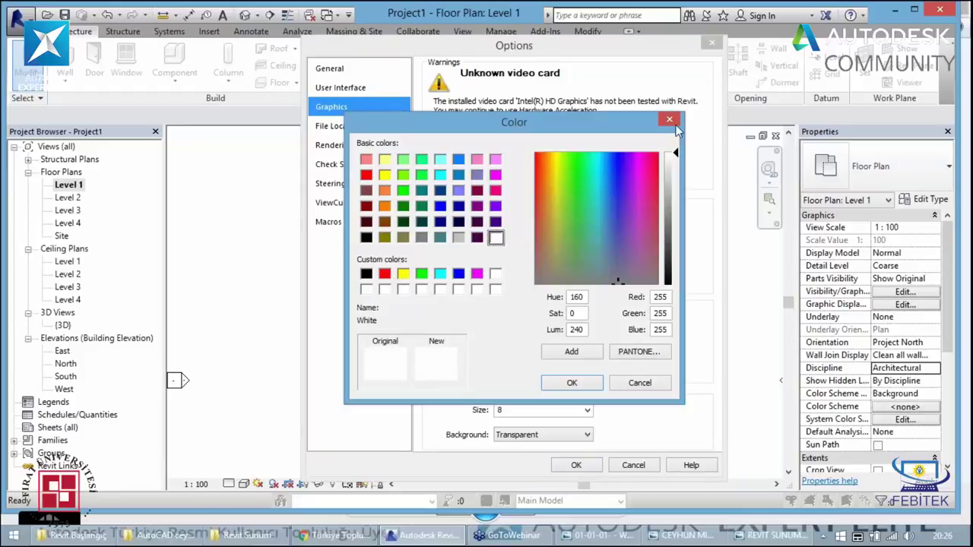
click(669, 120)
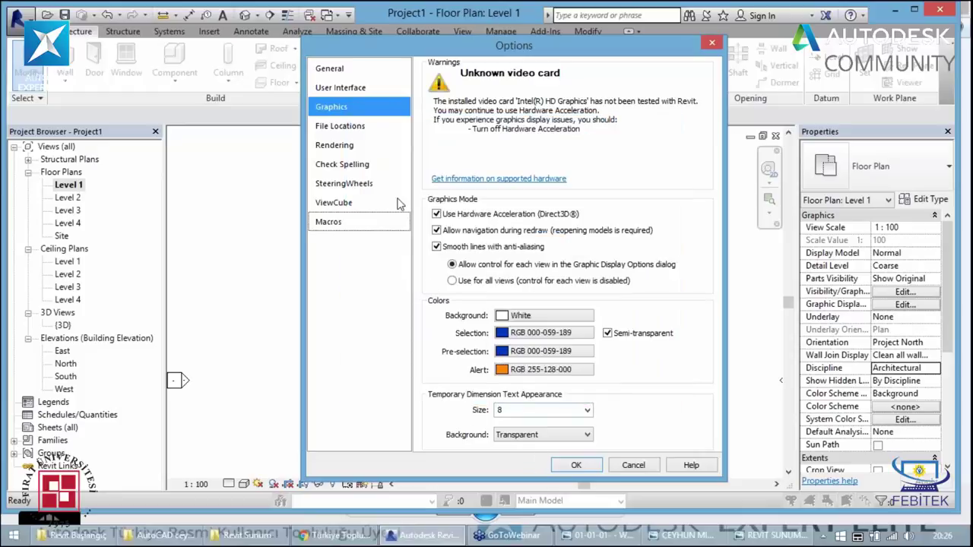
click(384, 132)
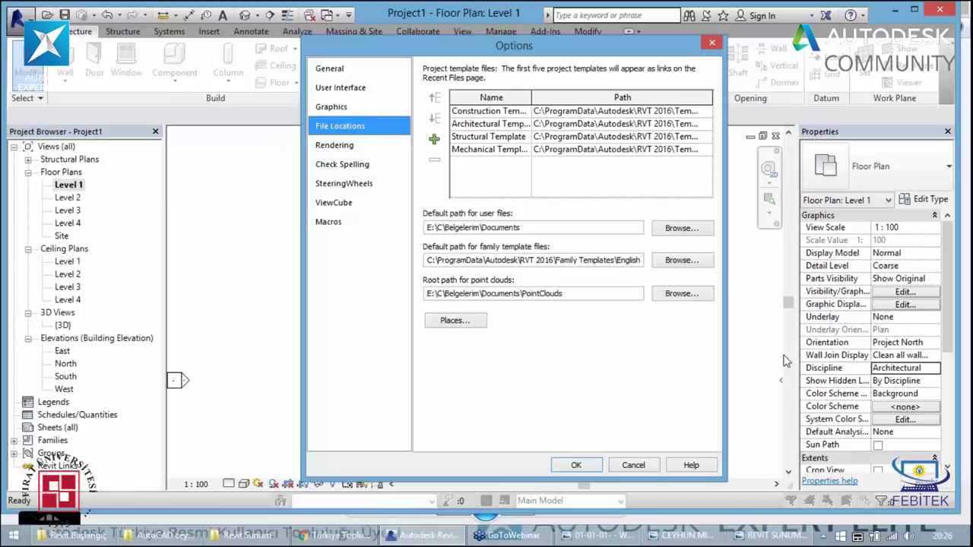
- Widen the template name column and inspect the project templates, including Mechanical Template
click(917, 521)
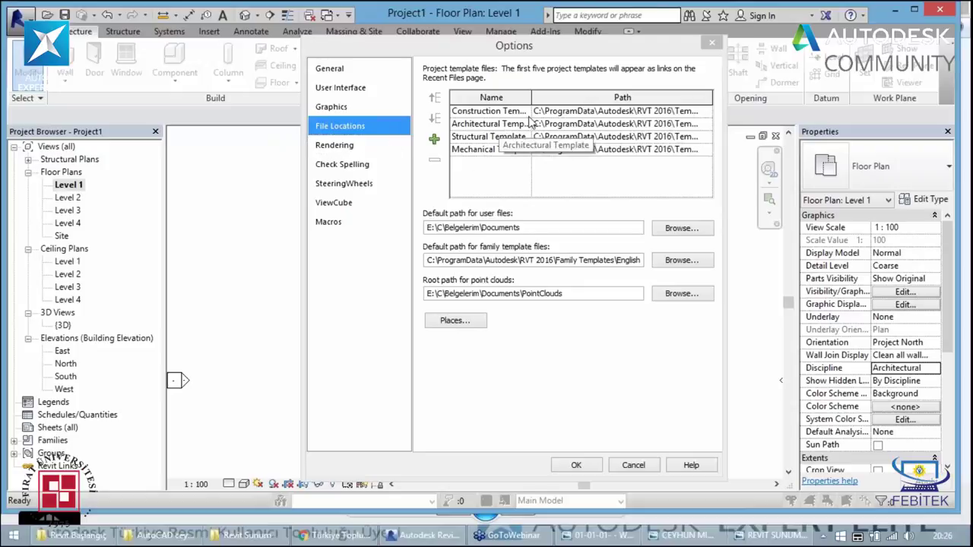
drag(531, 97, 589, 98)
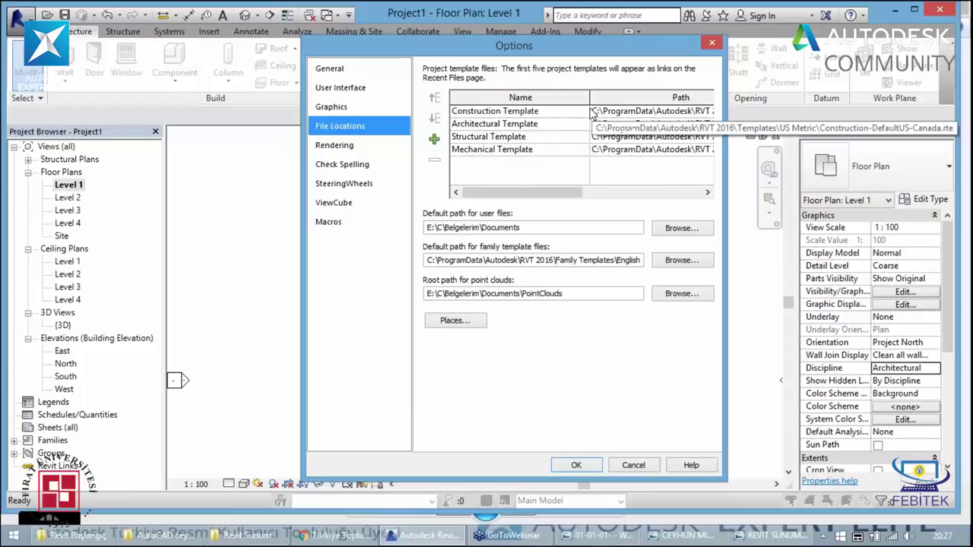
click(569, 124)
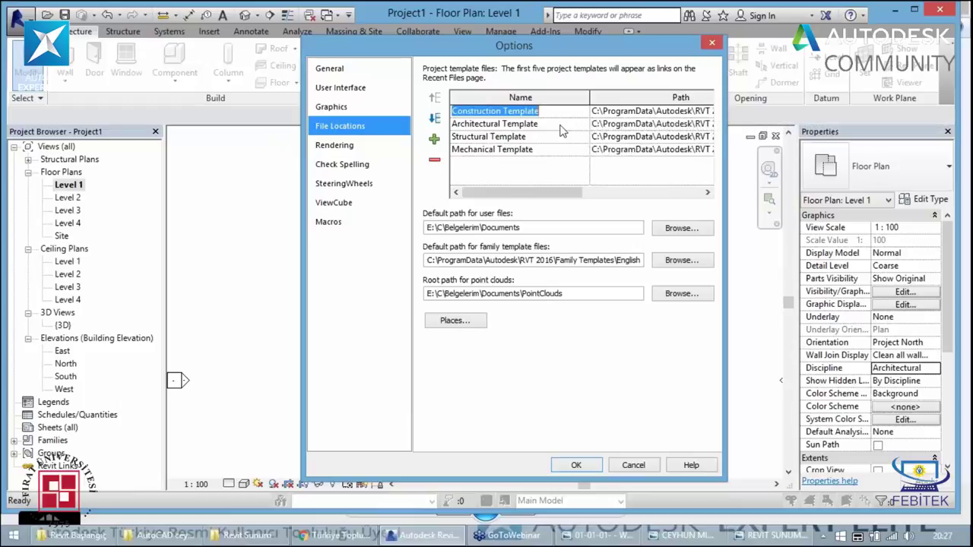
click(524, 149)
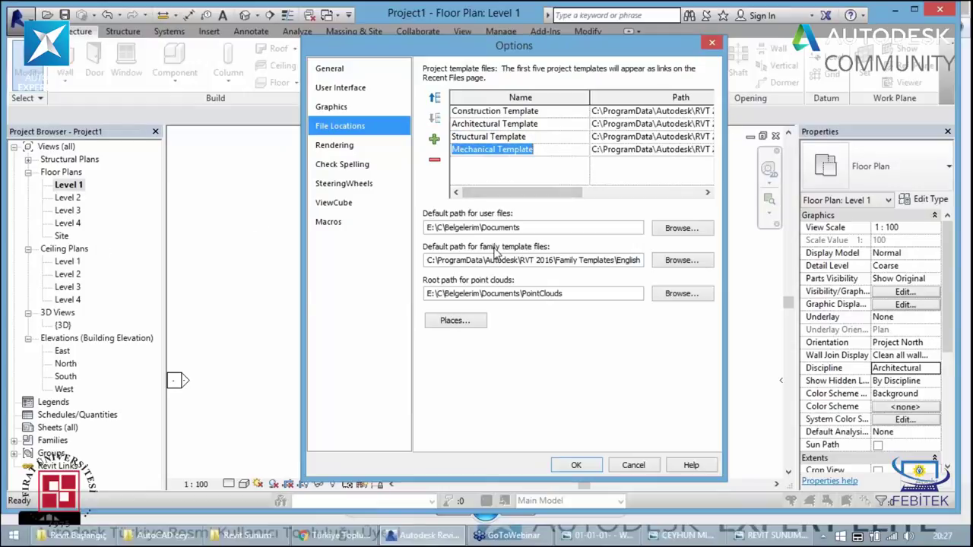
- Browse the family template folder, cancel the picker, and close Options unchanged
click(691, 266)
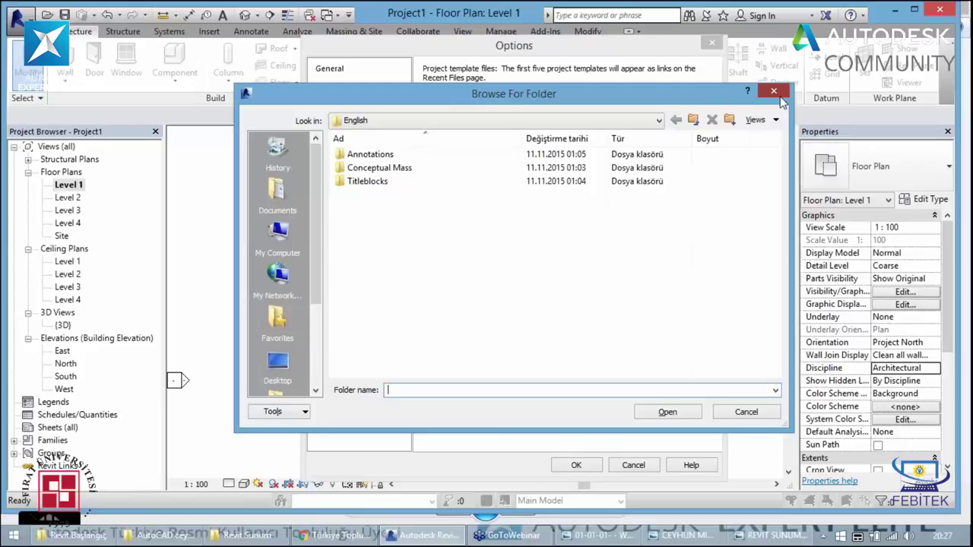
click(773, 92)
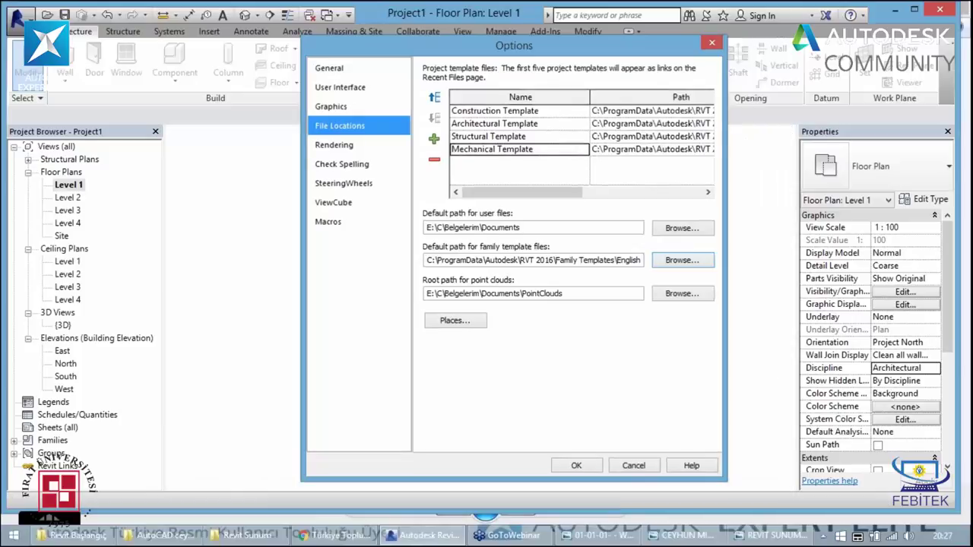
key(Escape)
- Check the new-project template list, keep Construction Template, cancel without creating, and show Manage tools
key(ctrl+n)
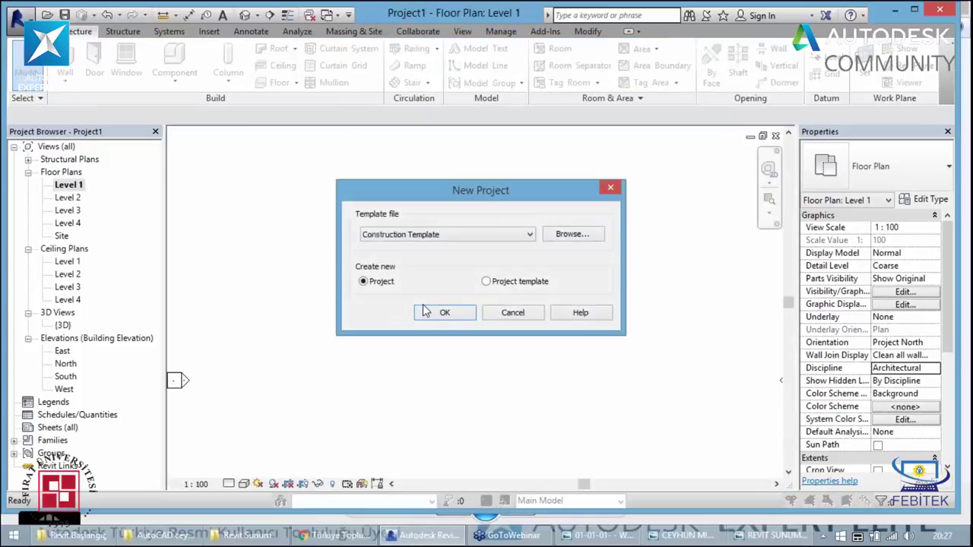
click(476, 236)
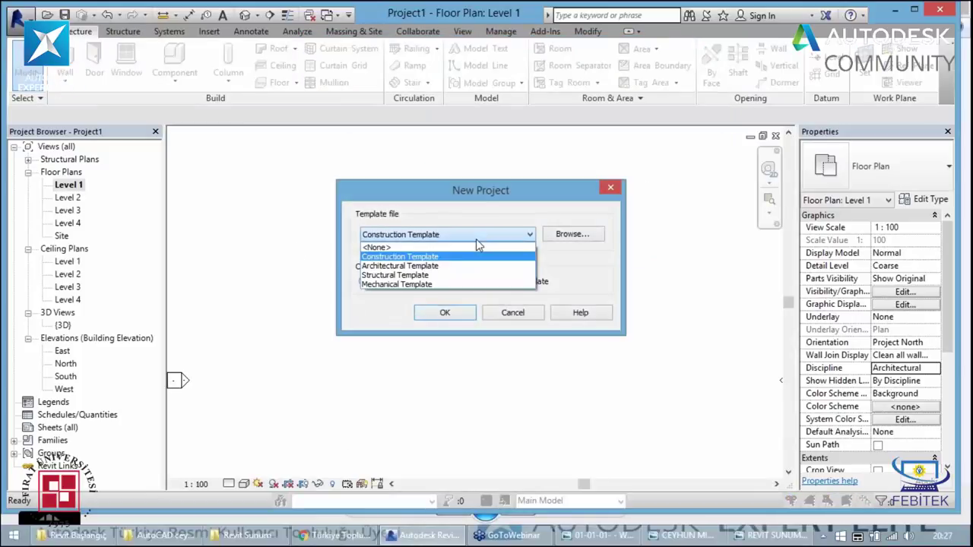
click(606, 199)
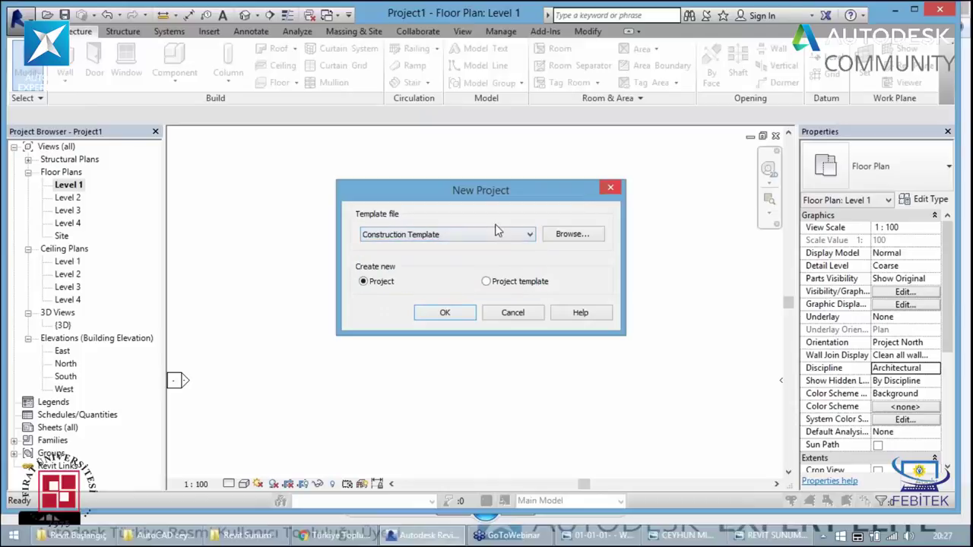
click(610, 188)
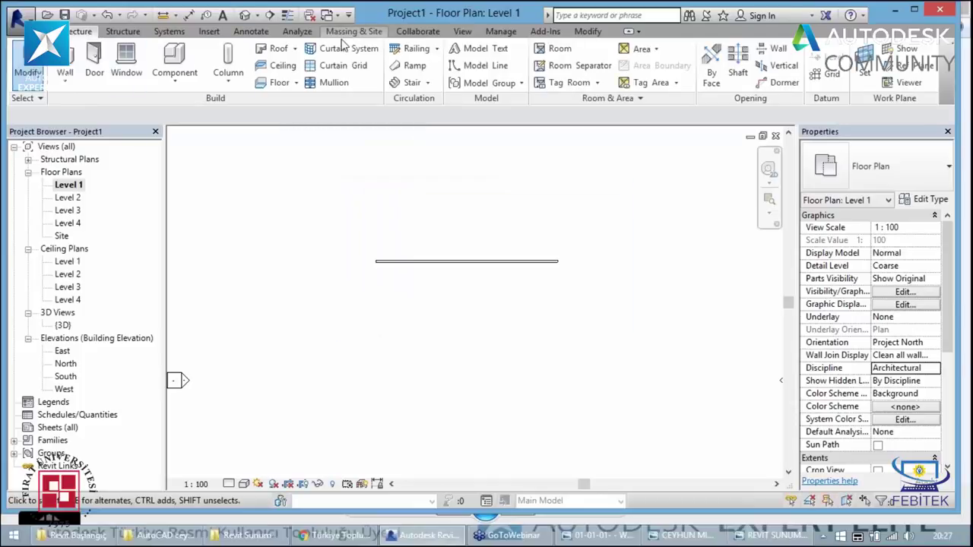
click(499, 31)
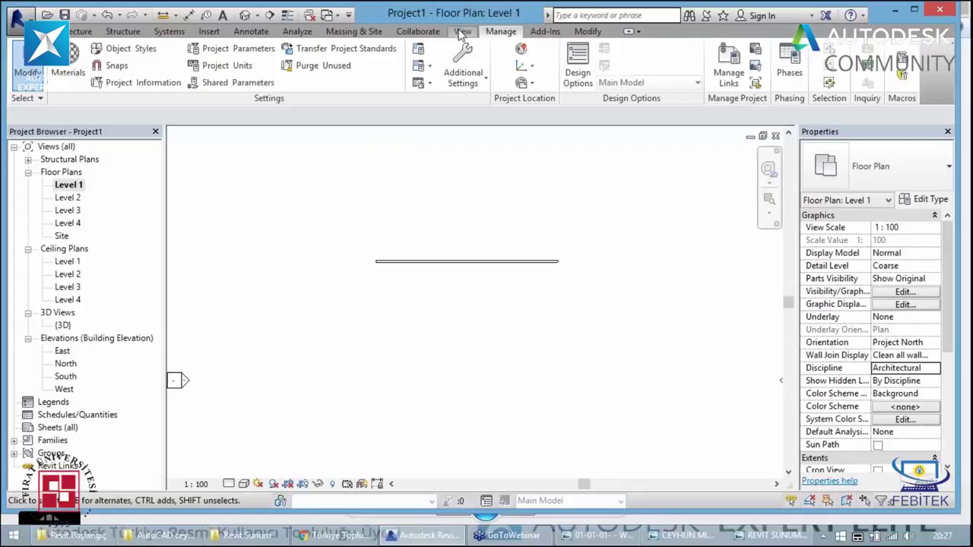
click(462, 31)
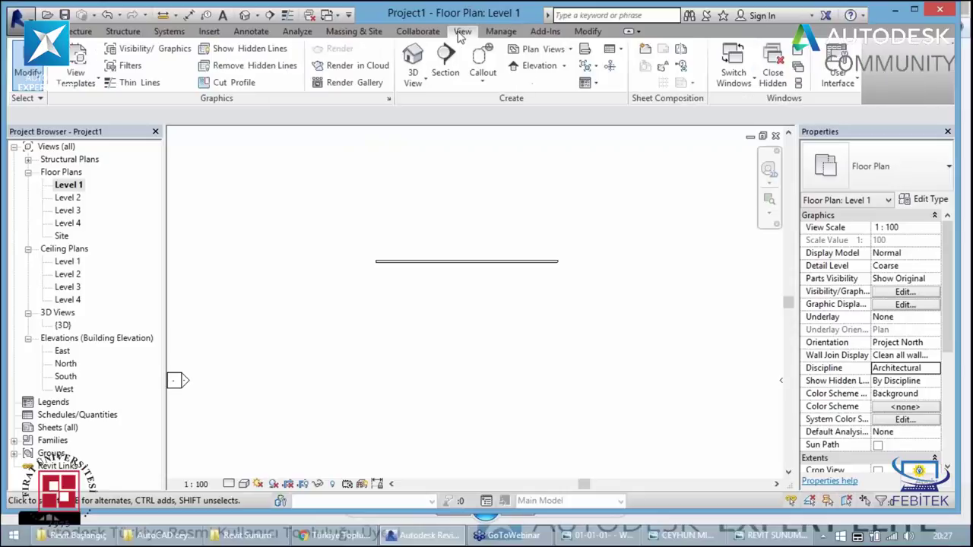
click(90, 83)
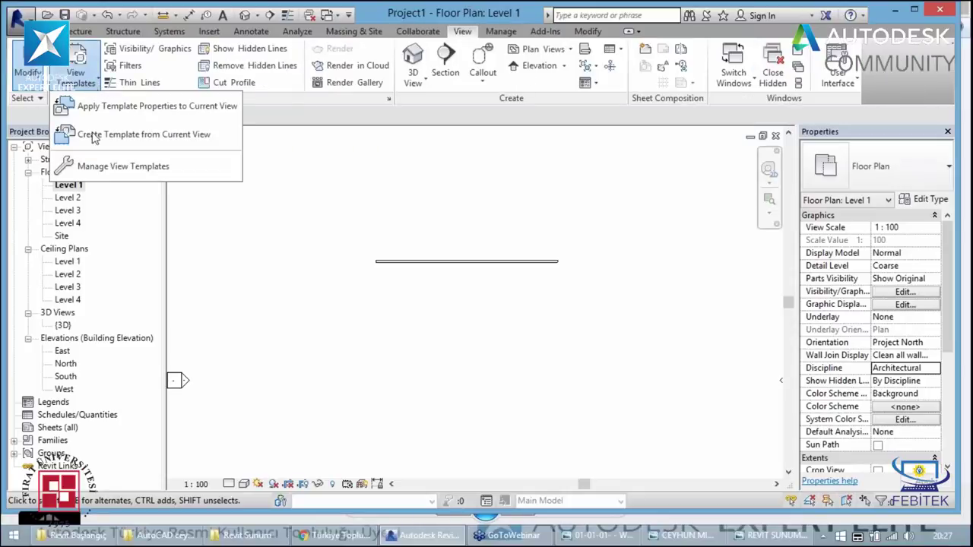
click(124, 176)
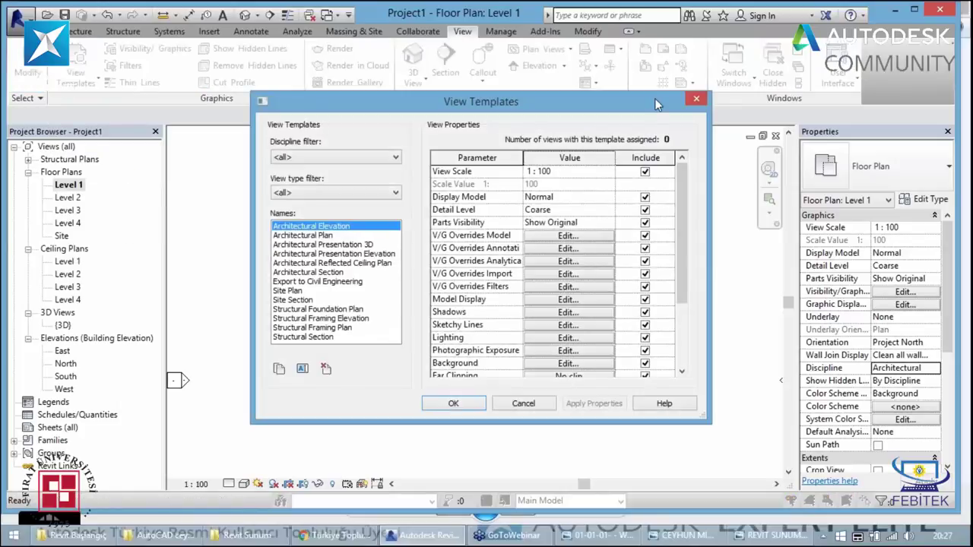
drag(650, 103, 626, 81)
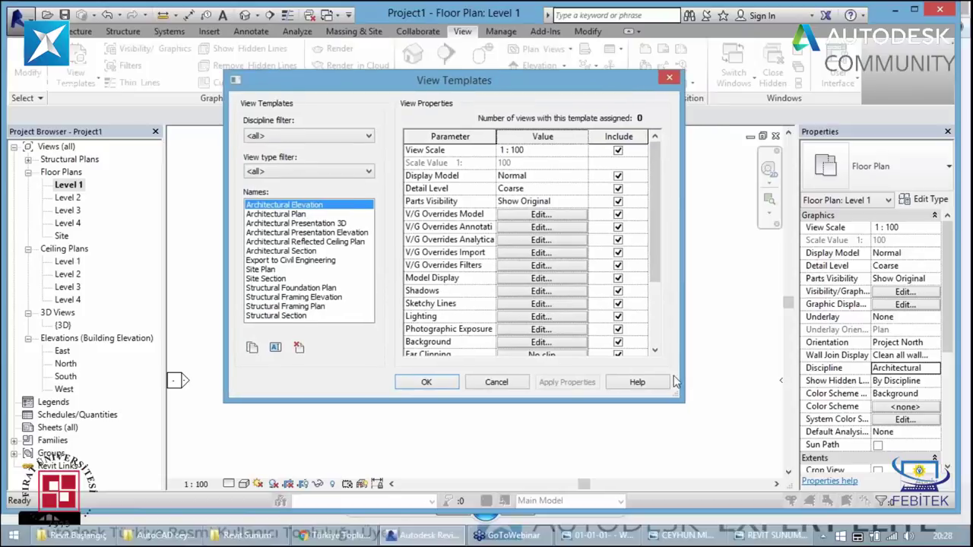
mouse_move(683, 388)
mouse_down()
mouse_move(749, 407)
mouse_move(838, 460)
mouse_up()
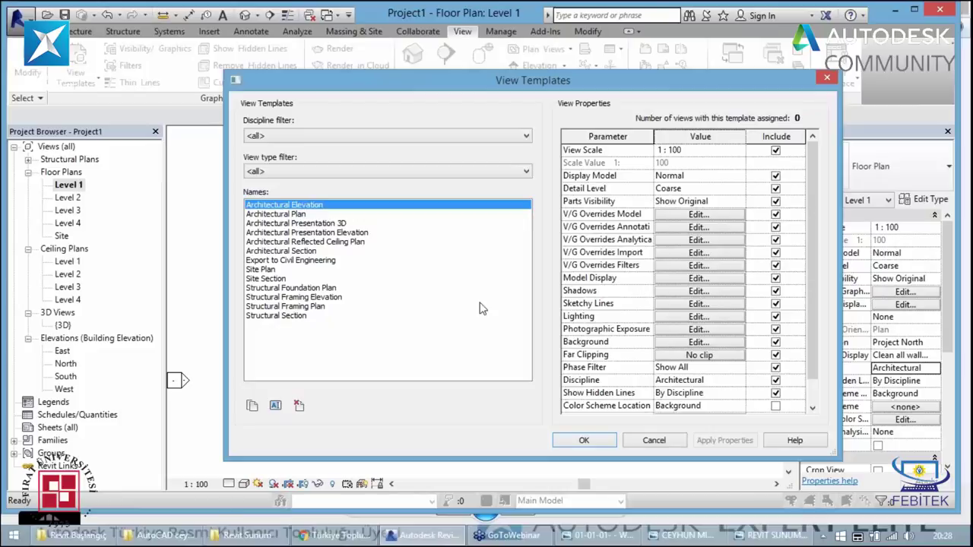
click(280, 225)
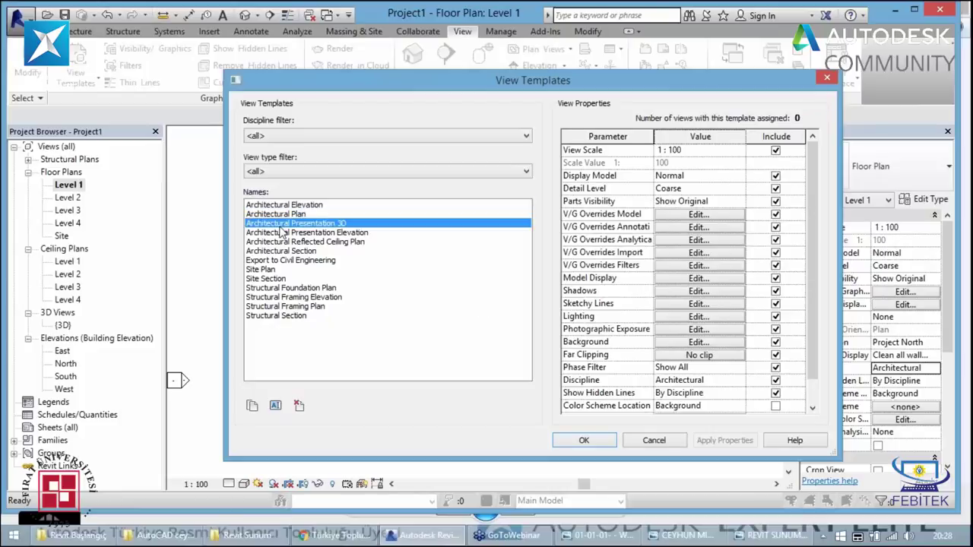
click(289, 260)
click(281, 278)
click(292, 316)
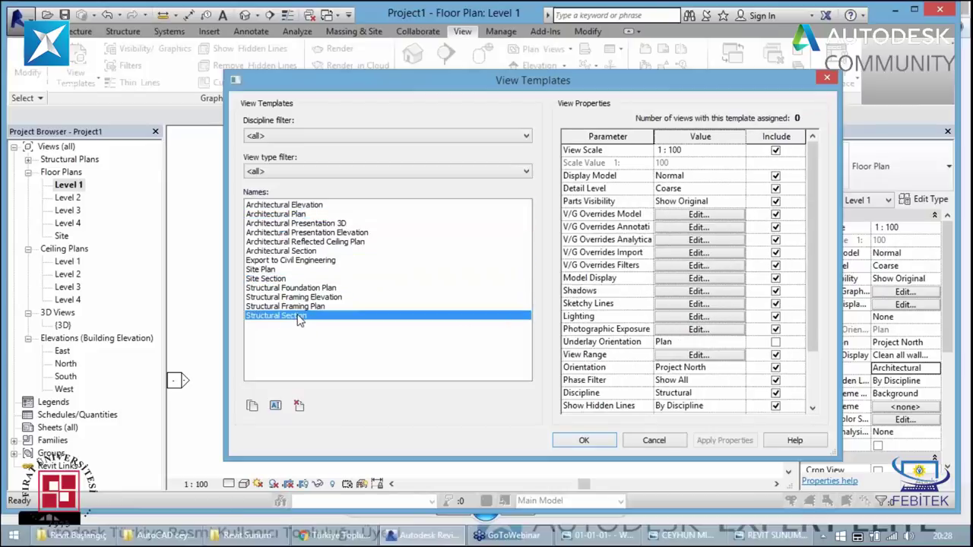
click(827, 80)
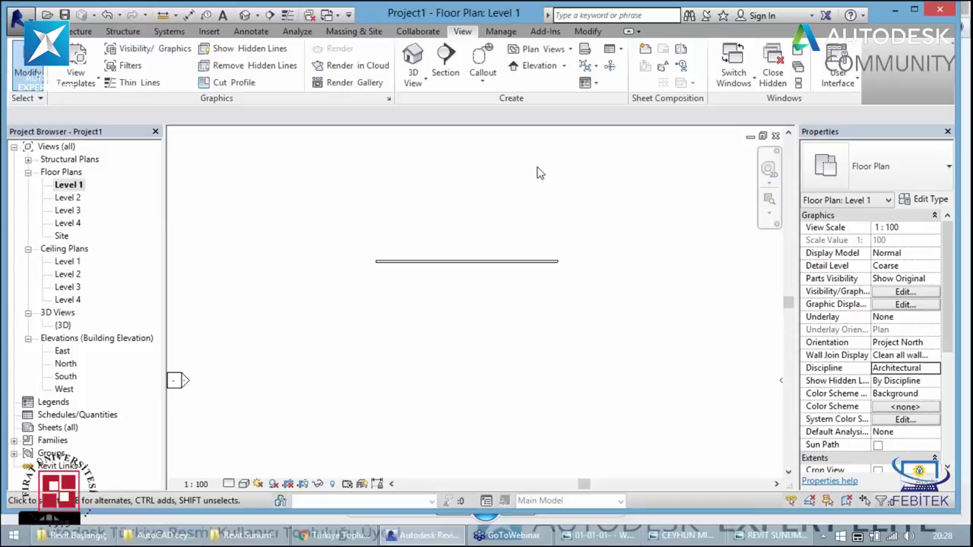
- Close all six Project1 view windows and decline saving with Hayır (No)
click(777, 136)
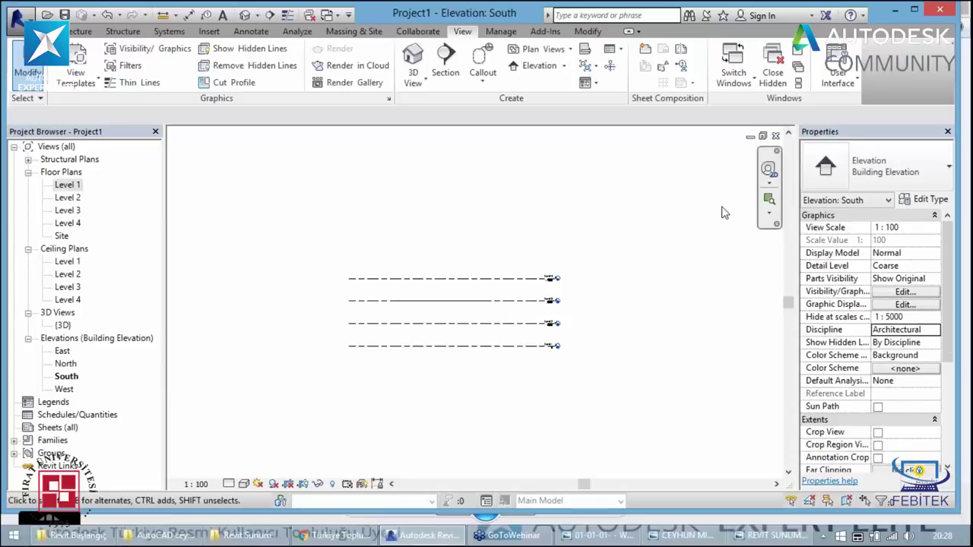
click(777, 137)
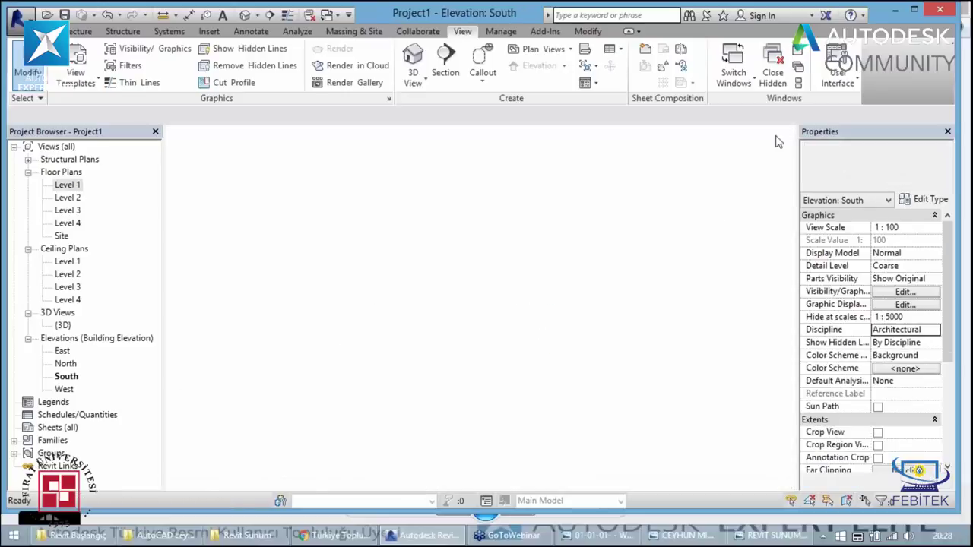
click(777, 137)
click(776, 137)
click(777, 137)
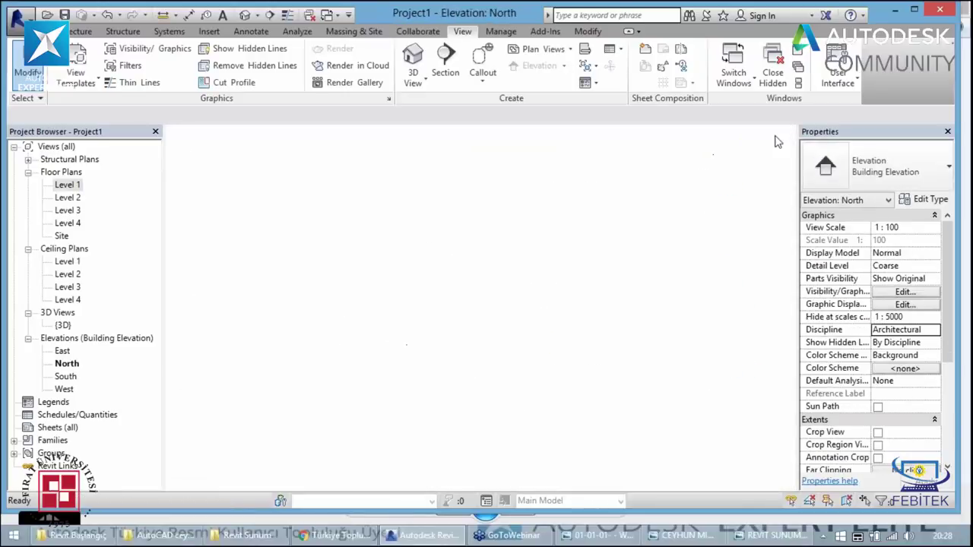
click(777, 137)
click(523, 276)
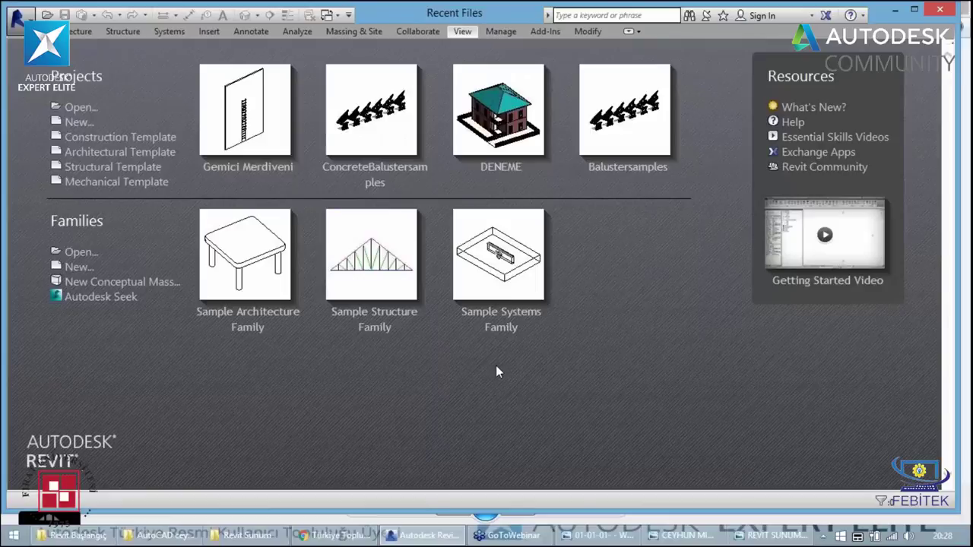
- Open EV proje 00000000 from the Revit Başlangıç folder and minimize the Explorer window
key(alt+Tab)
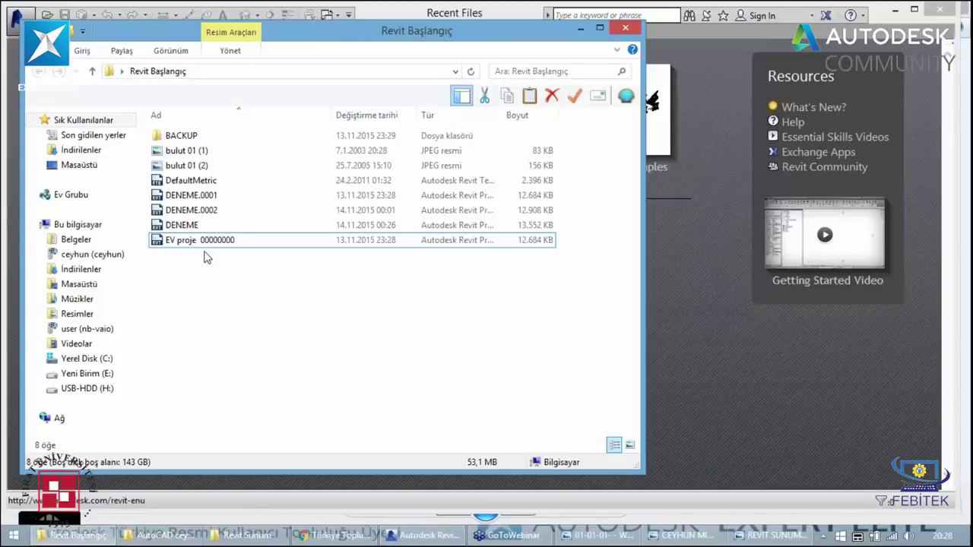
click(202, 241)
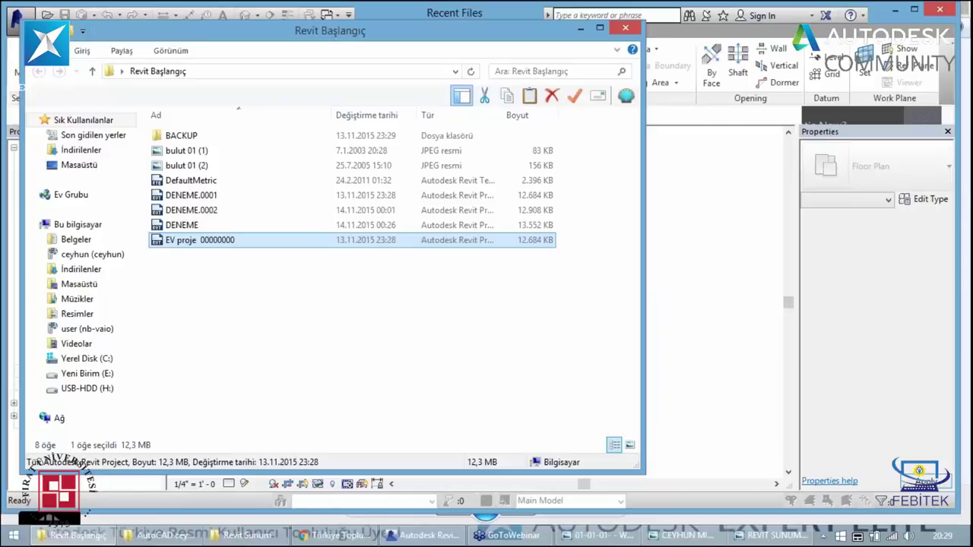
click(579, 31)
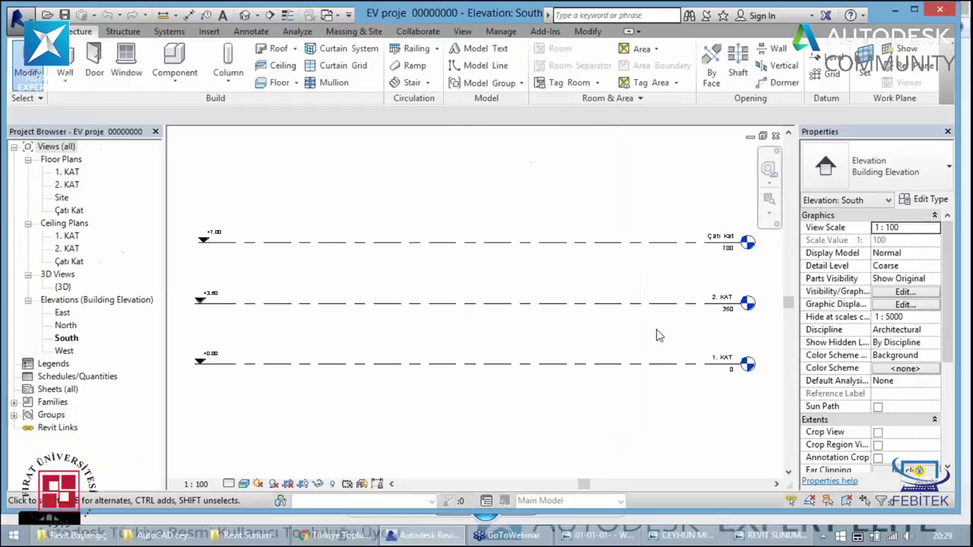
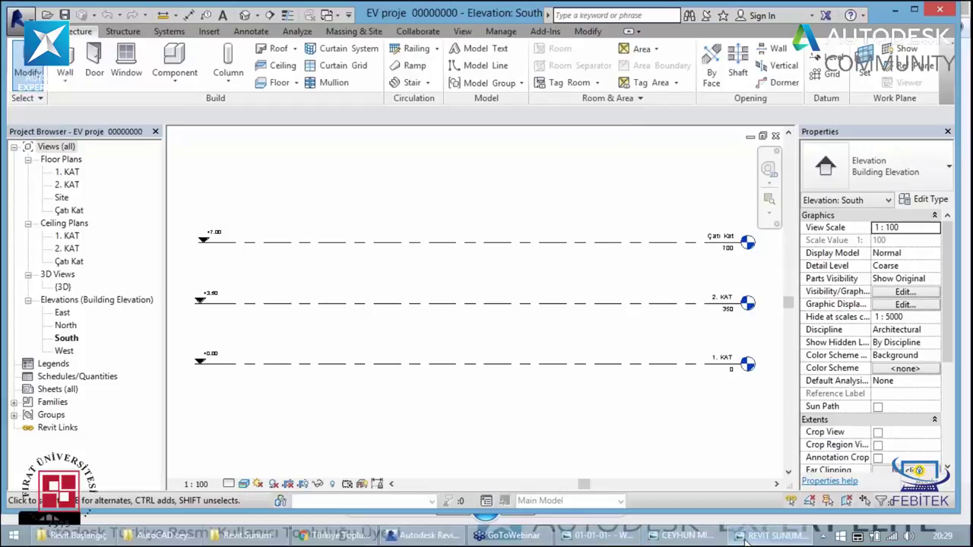
- Briefly view the presentation slides and reference floor plan drawing, then hide them
click(746, 540)
click(669, 541)
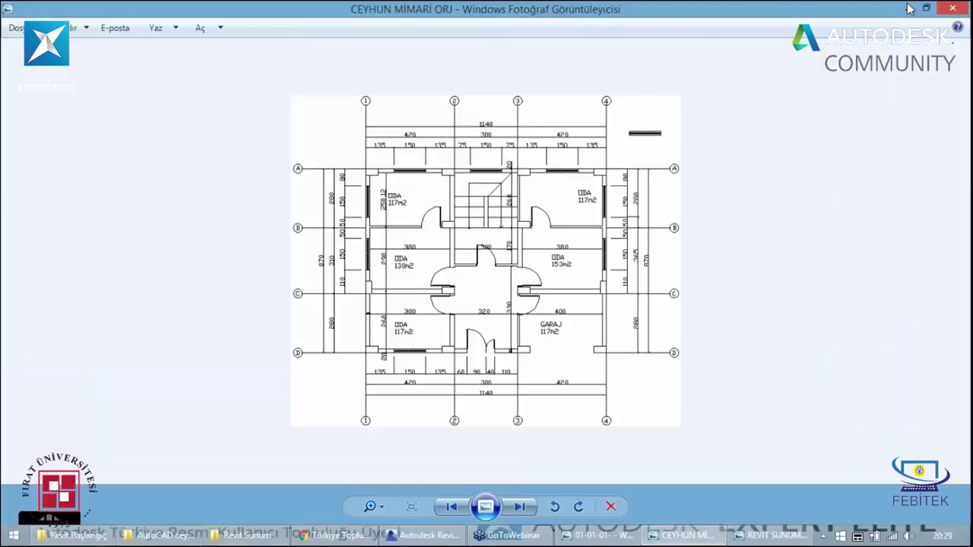
click(908, 8)
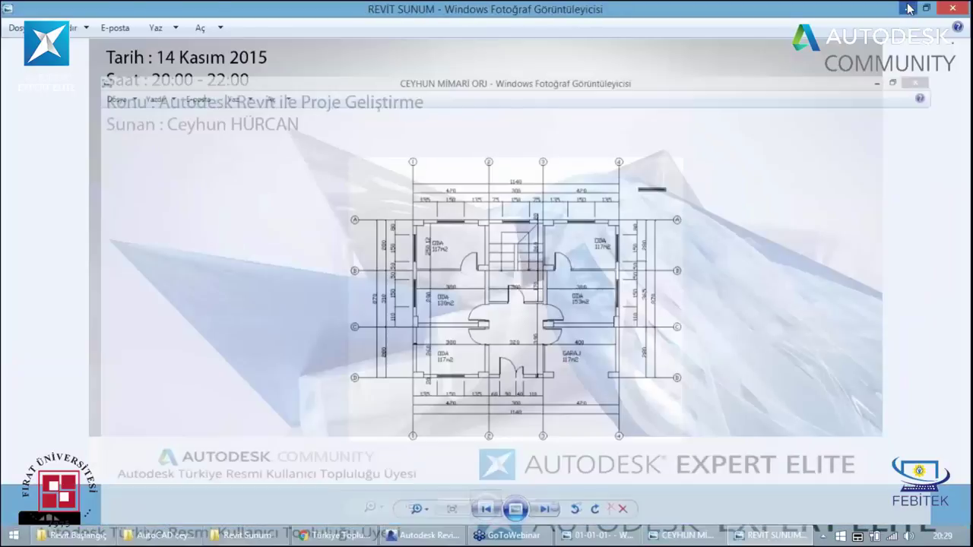
click(905, 8)
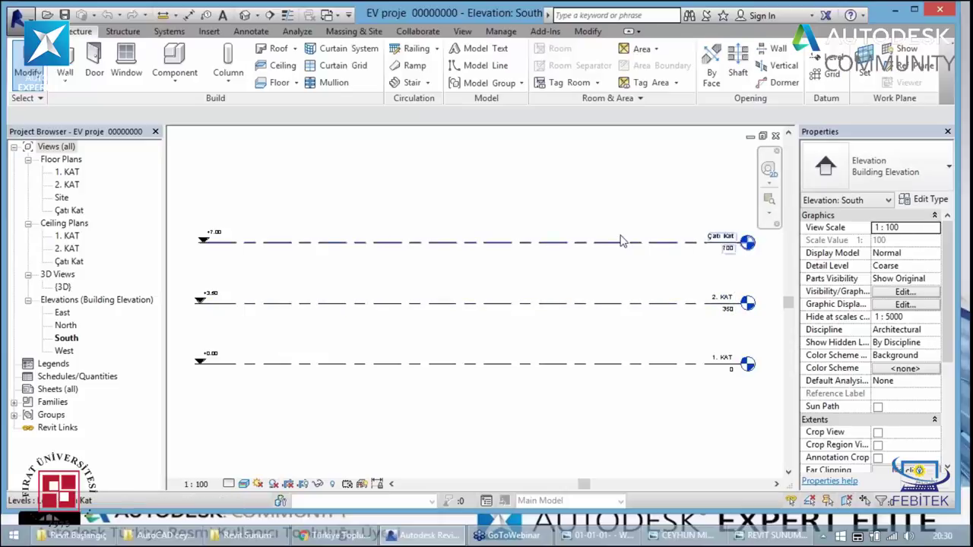
- Open the 1. KAT floor plan and start the Wall tool with WA
double_click(65, 172)
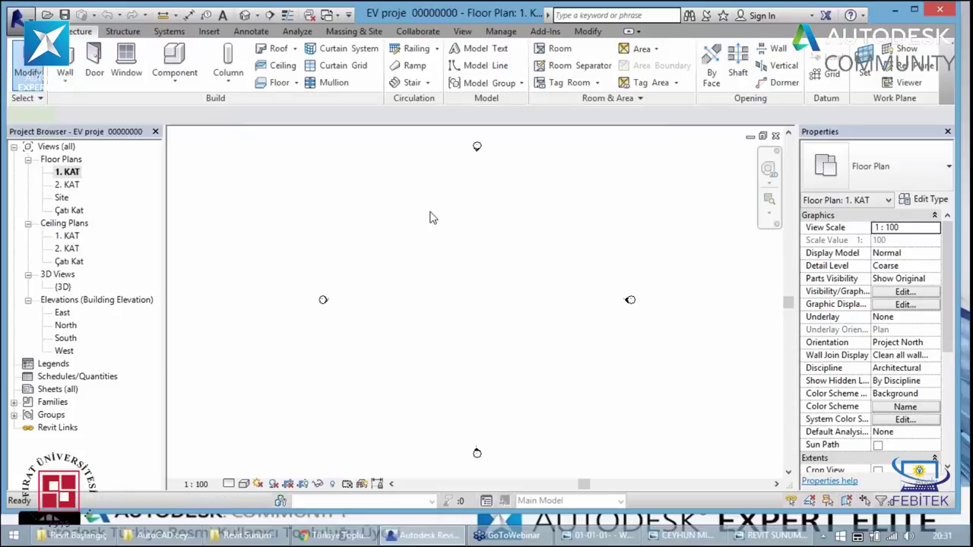
key(w)
key(a)
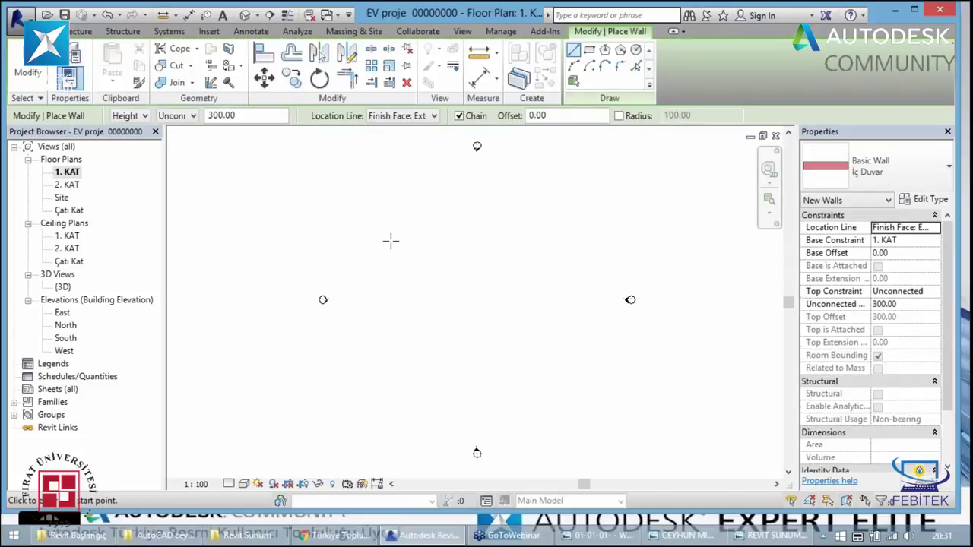
- Switch the Properties wall type from İç Duvar to Basic Wall: Dış Duvar
click(917, 183)
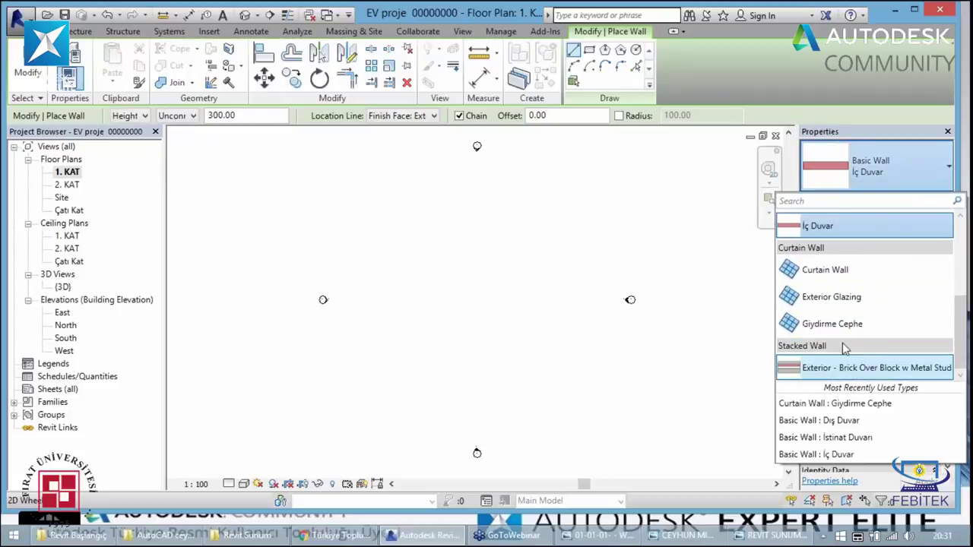
scroll(845, 342, up, 2)
scroll(851, 319, up, 2)
scroll(855, 310, down, 2)
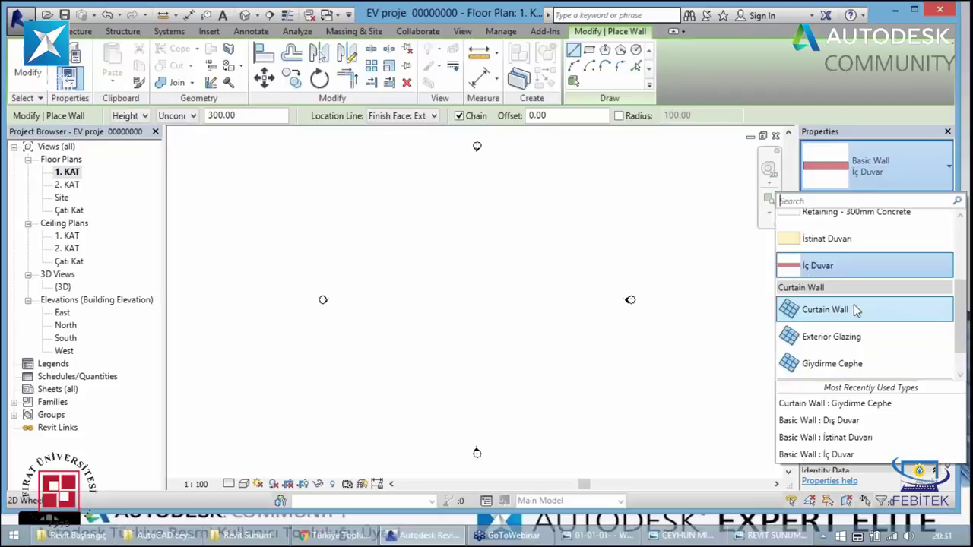
scroll(856, 311, down, 1)
click(883, 222)
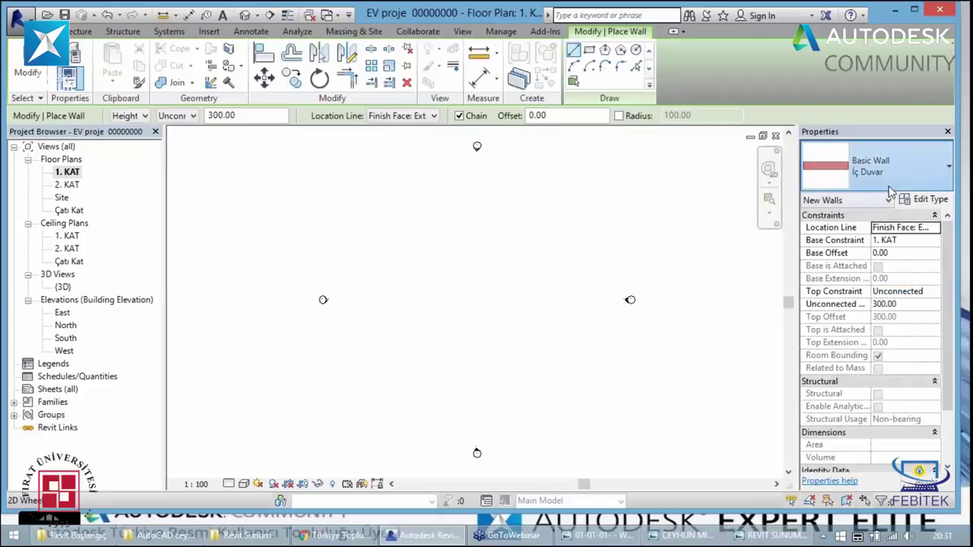
click(889, 187)
scroll(852, 304, up, 3)
click(851, 240)
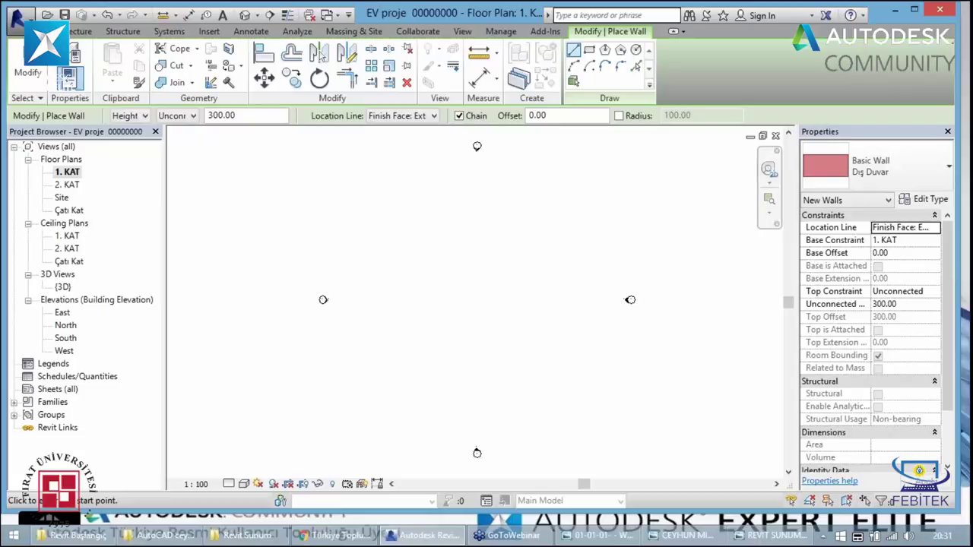
- Duplicate the Dış Duvar type under Edit Type as a new type named 'Dış Duvar 40 Cm'
click(926, 202)
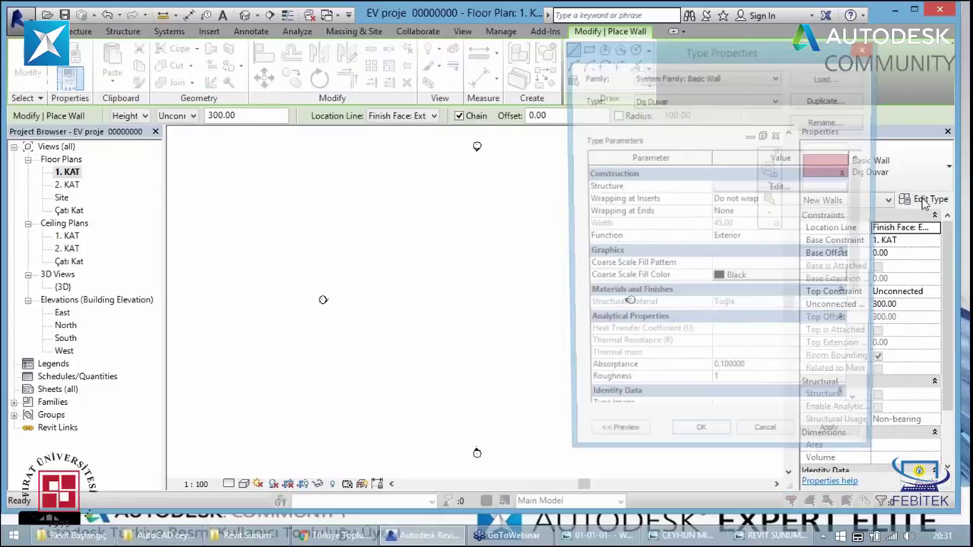
drag(776, 67, 726, 88)
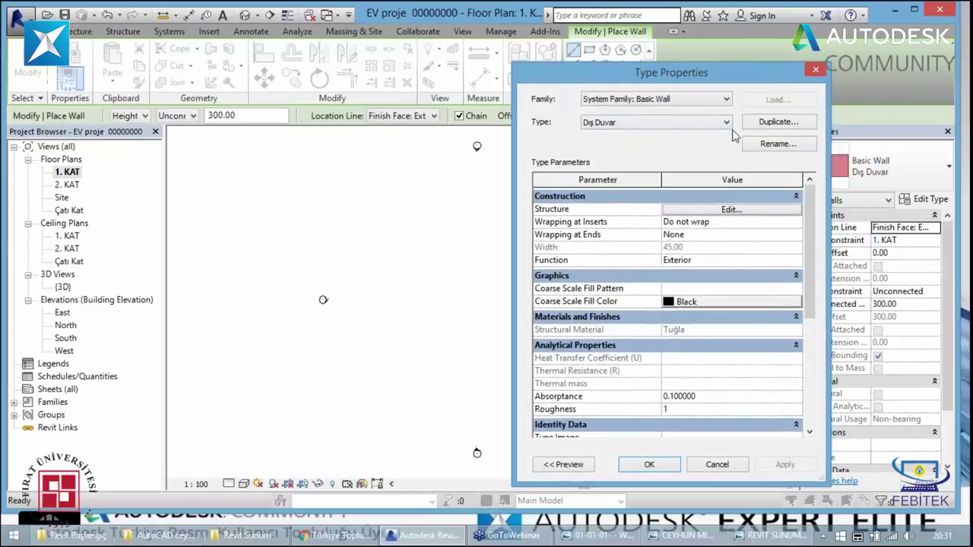
click(777, 124)
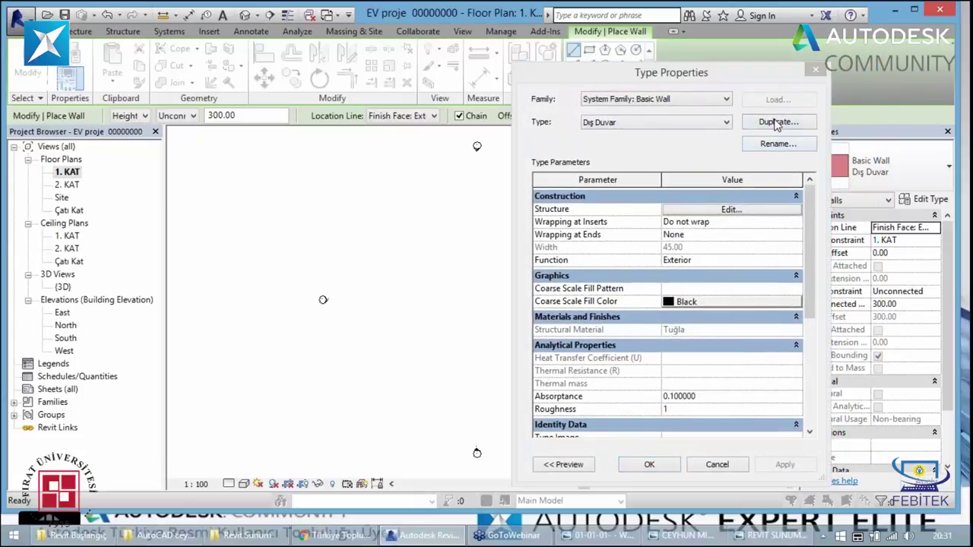
text(D)
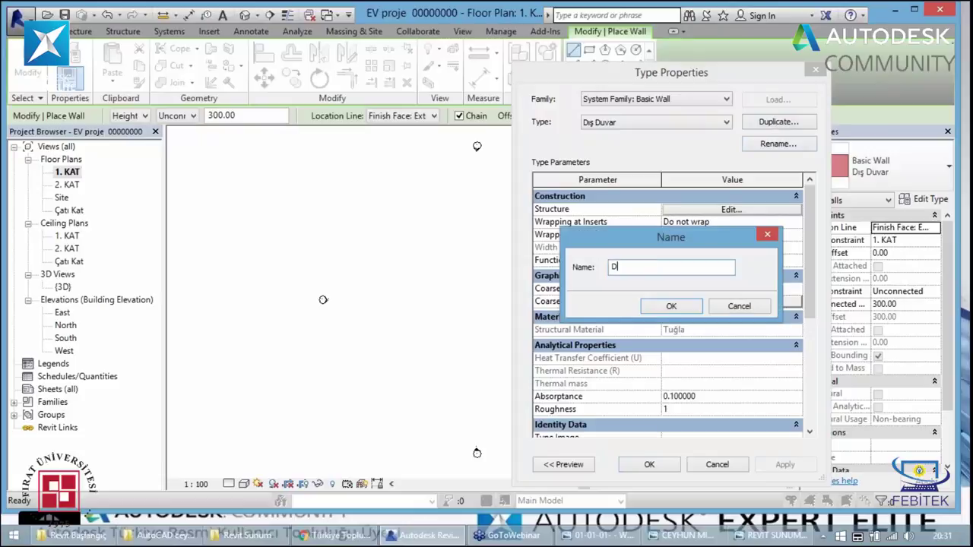
text(ış)
key(BackSpace)
key(BackSpace)
text(ış)
text( Du)
text(var 4)
text(0)
text( Cm)
click(683, 308)
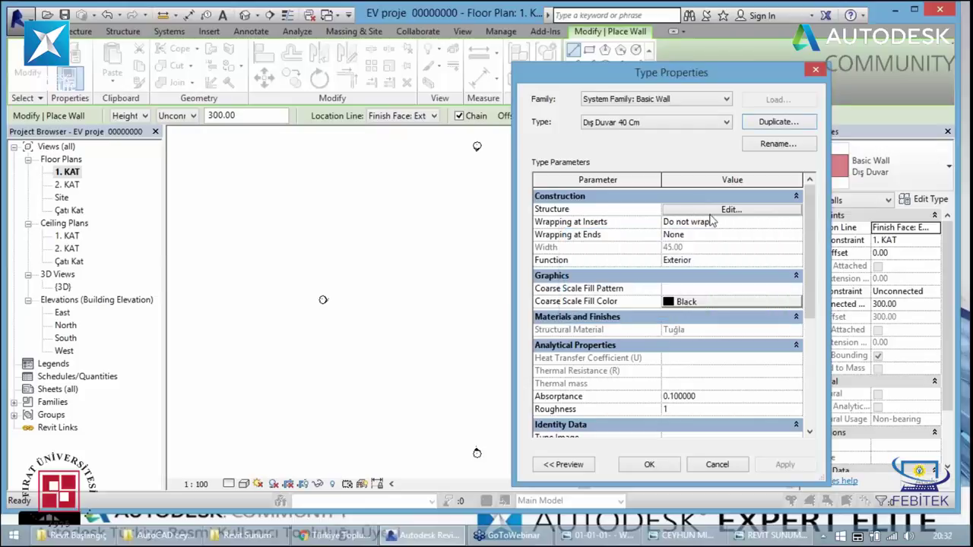
- Change the Dış Duvar 40 Cm structure layer thickness from 45 to 40, preview it, and apply
click(670, 211)
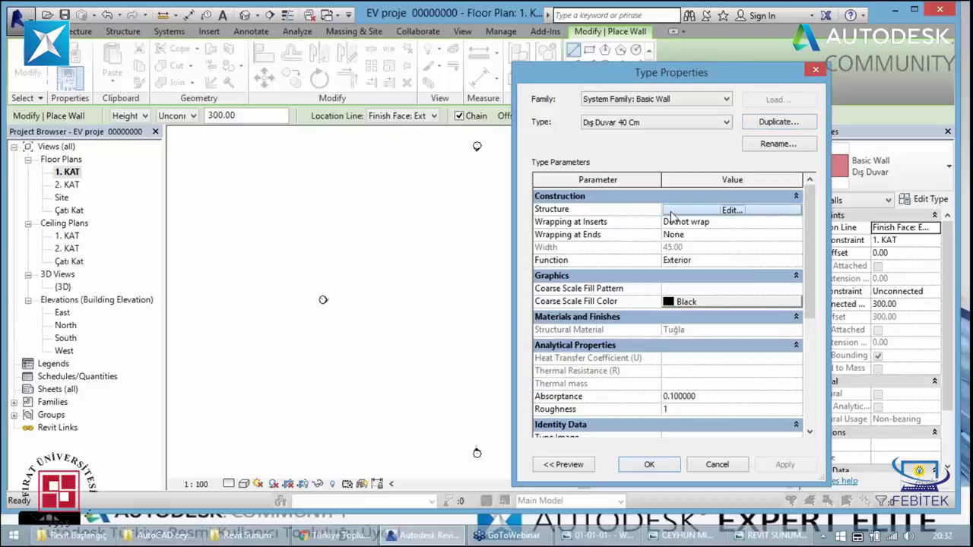
click(679, 218)
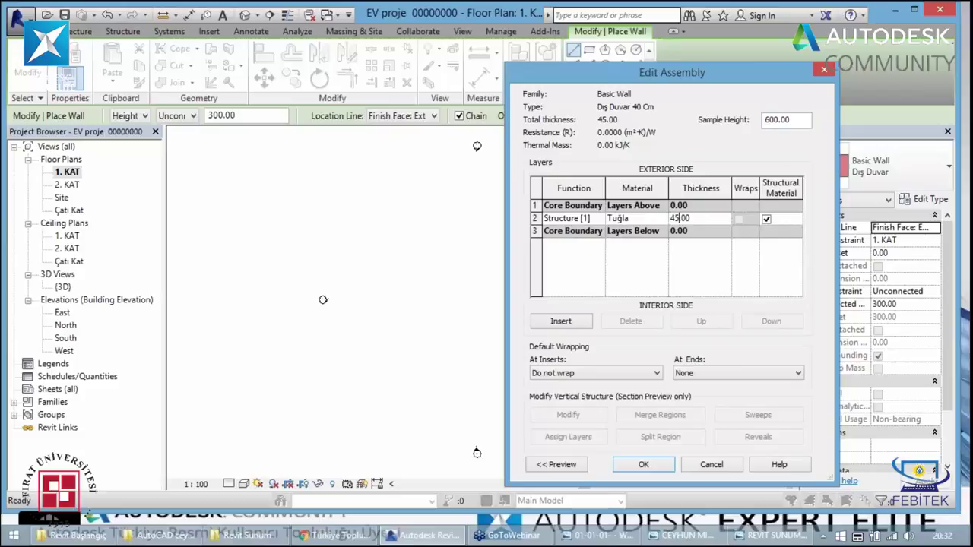
key(BackSpace)
text(0)
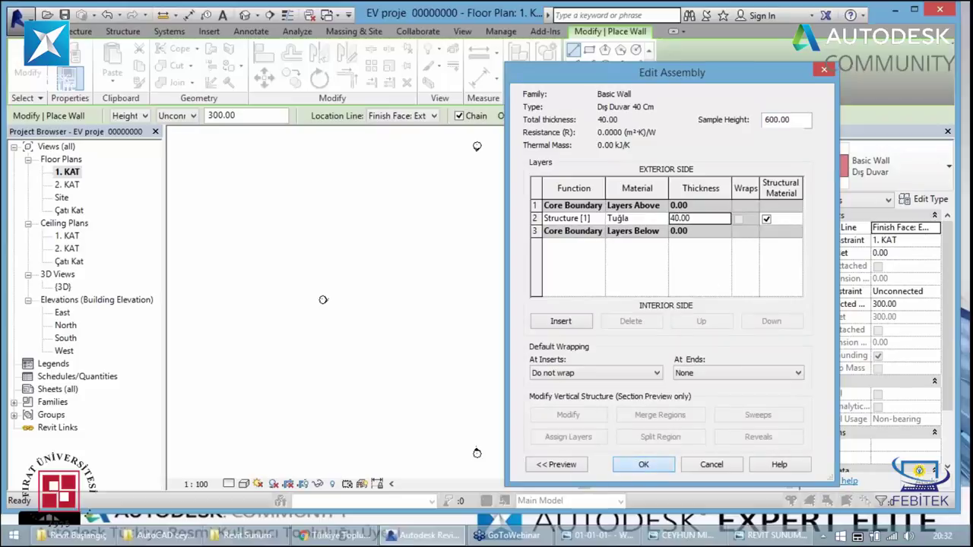
click(643, 465)
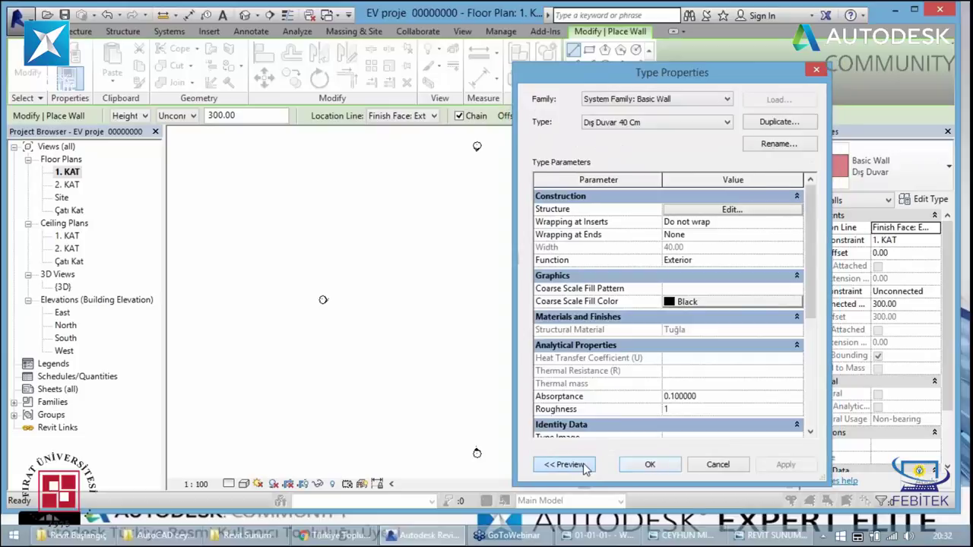
click(567, 465)
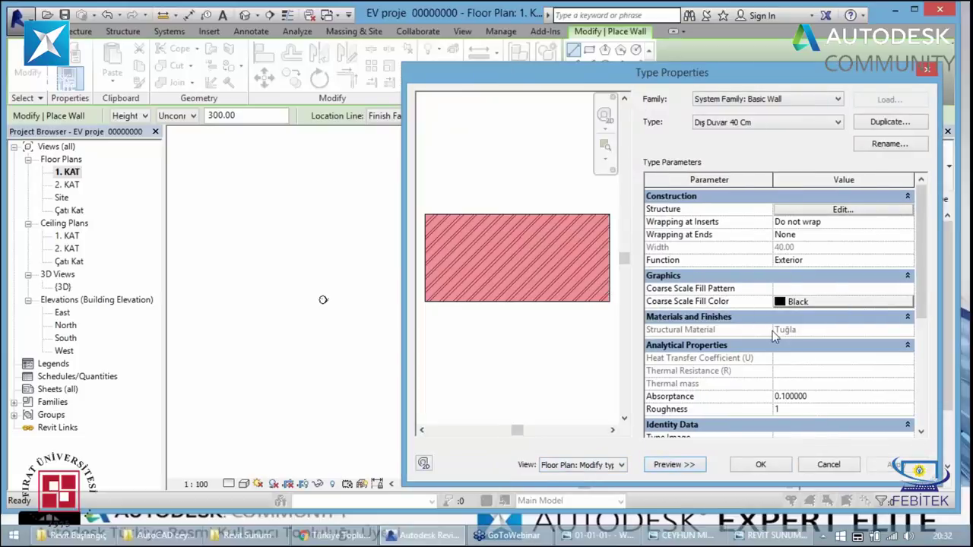
click(758, 465)
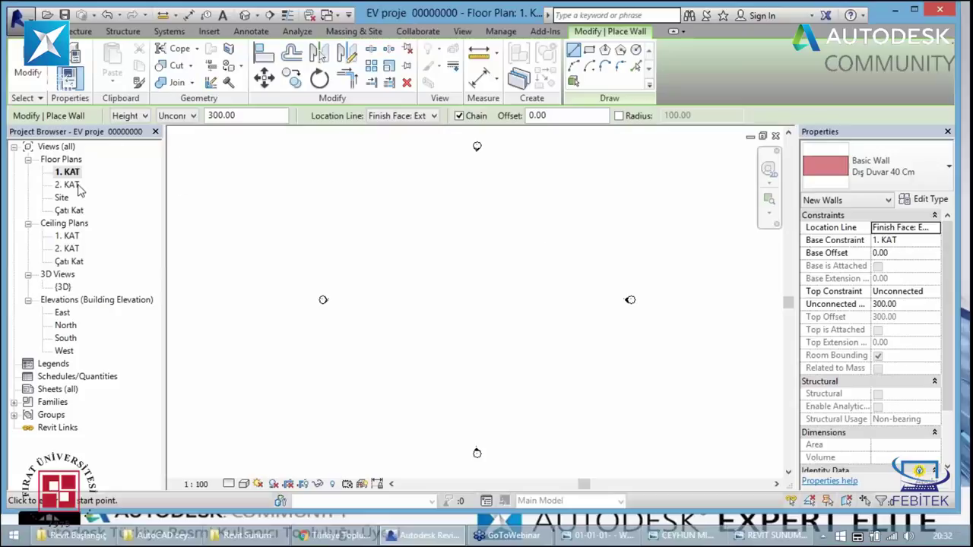
- Set wall Height to Çatı Kat and Location Line to Wall Centerline, then place the first wall's start point
click(175, 117)
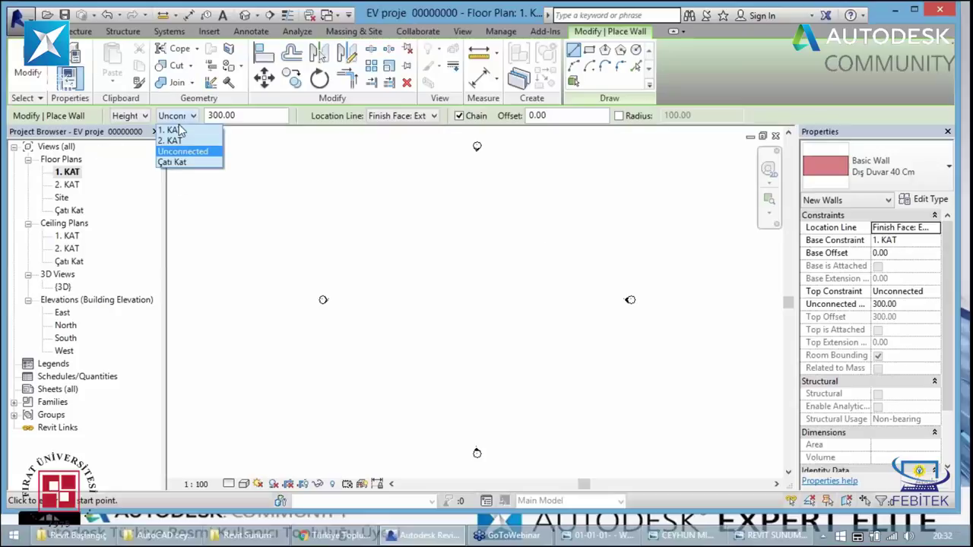
click(175, 163)
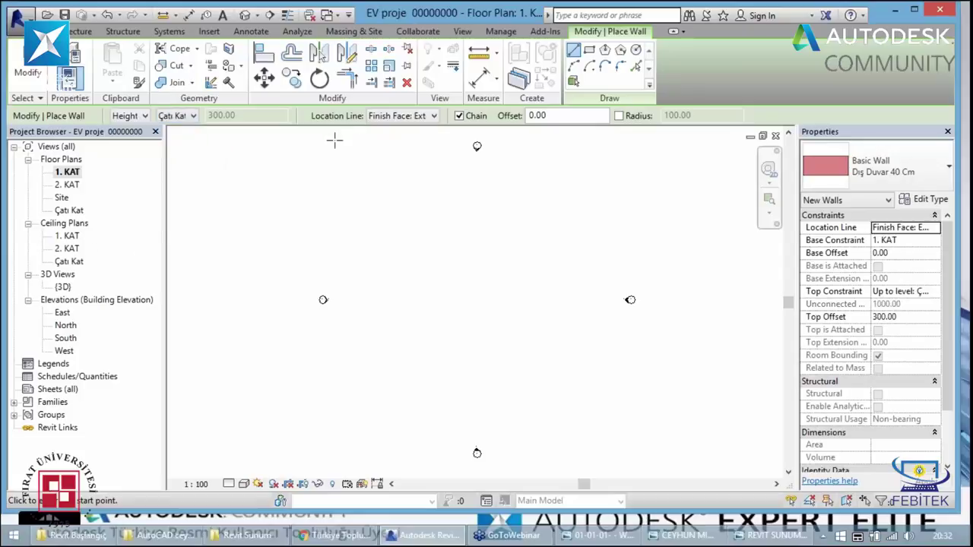
click(407, 116)
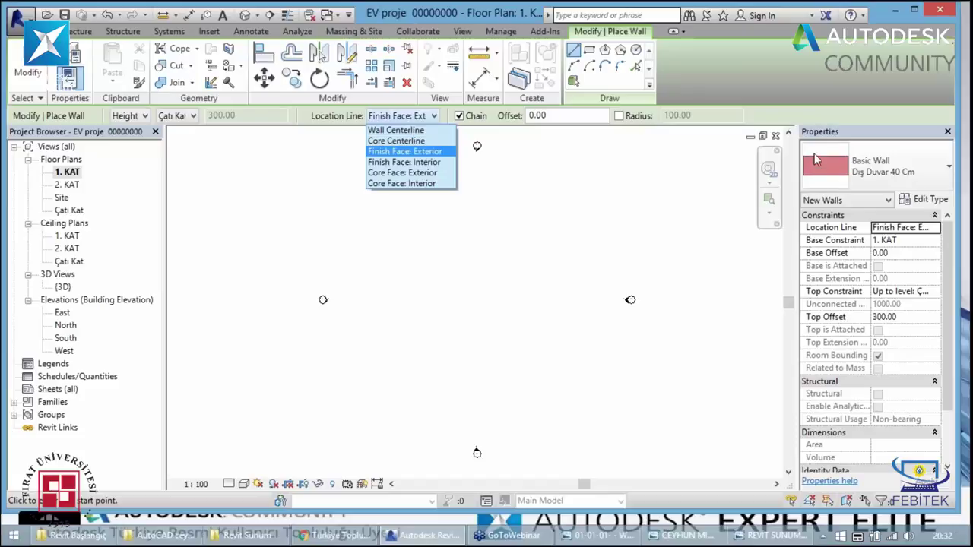
click(413, 131)
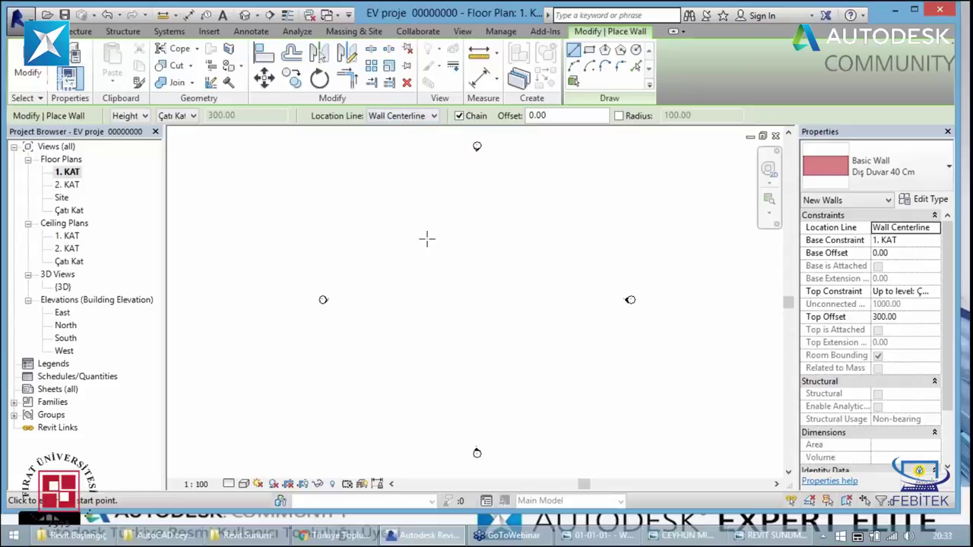
click(410, 352)
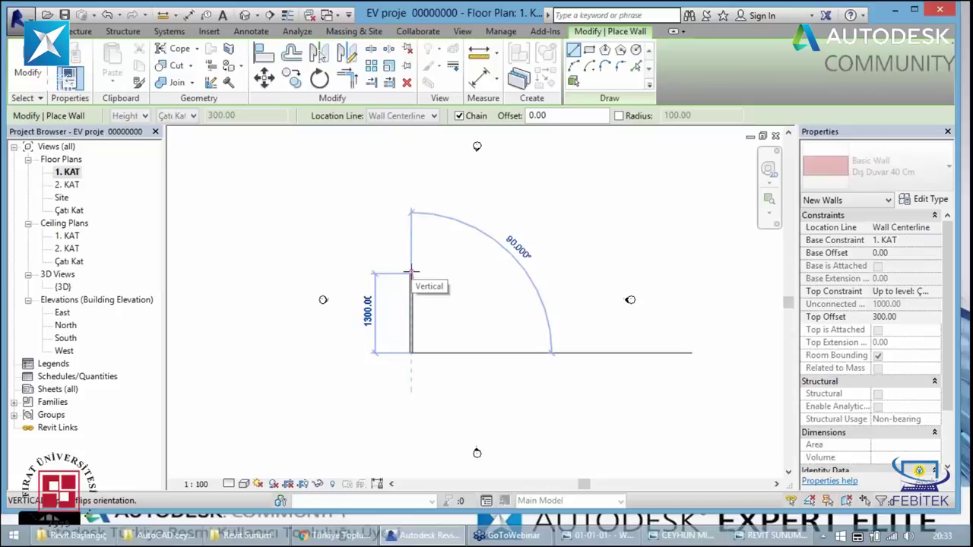
- Draw an 870-long vertical wall and a 1140-long horizontal wall, then end the Wall tool
text(870)
key(Return)
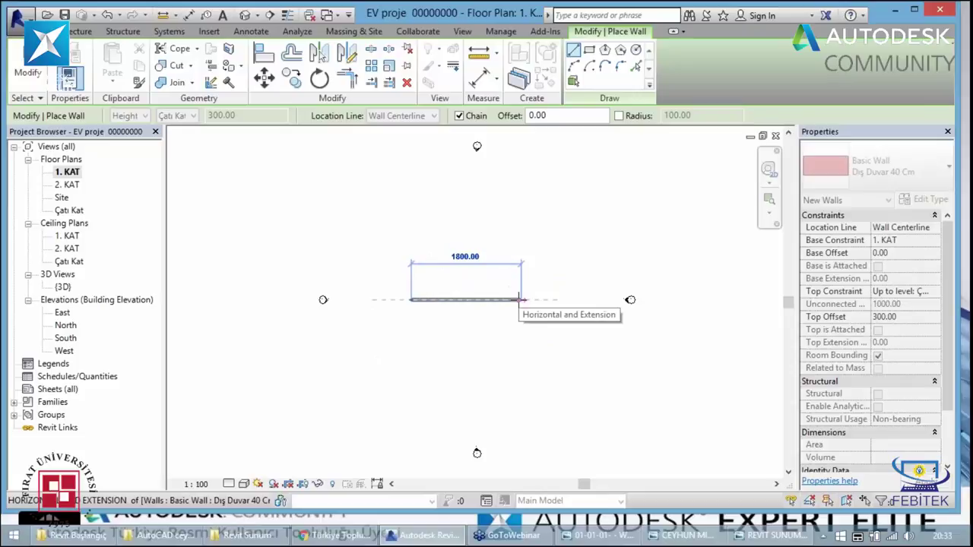
text(1140)
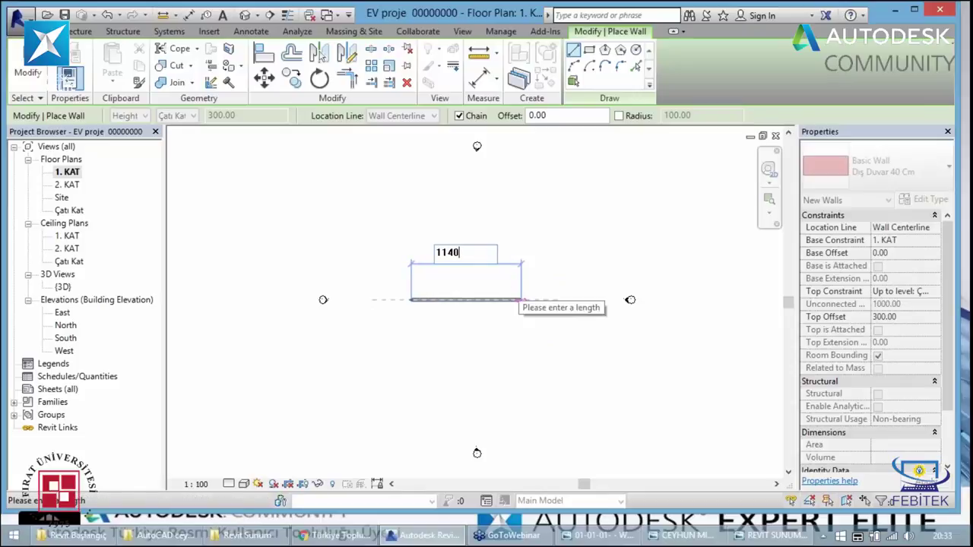
key(Return)
key(Escape)
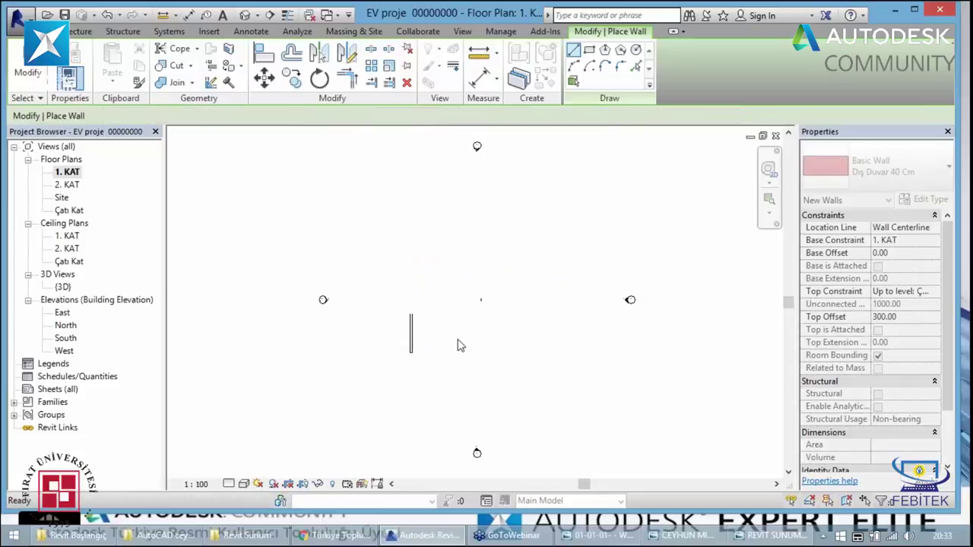
key(Escape)
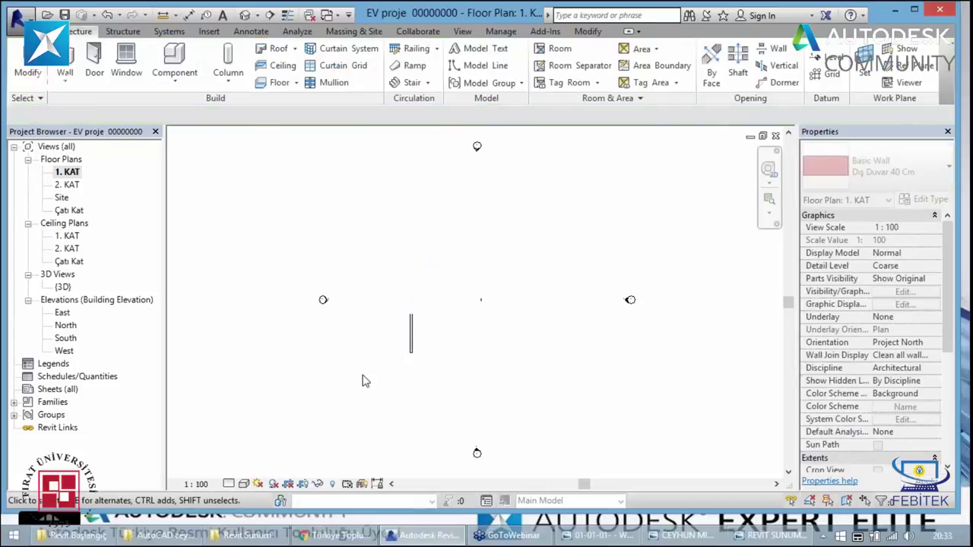
- Zoom in, measure the left wall's length as 890, and select the top wall to check its length
right_click(364, 380)
click(334, 441)
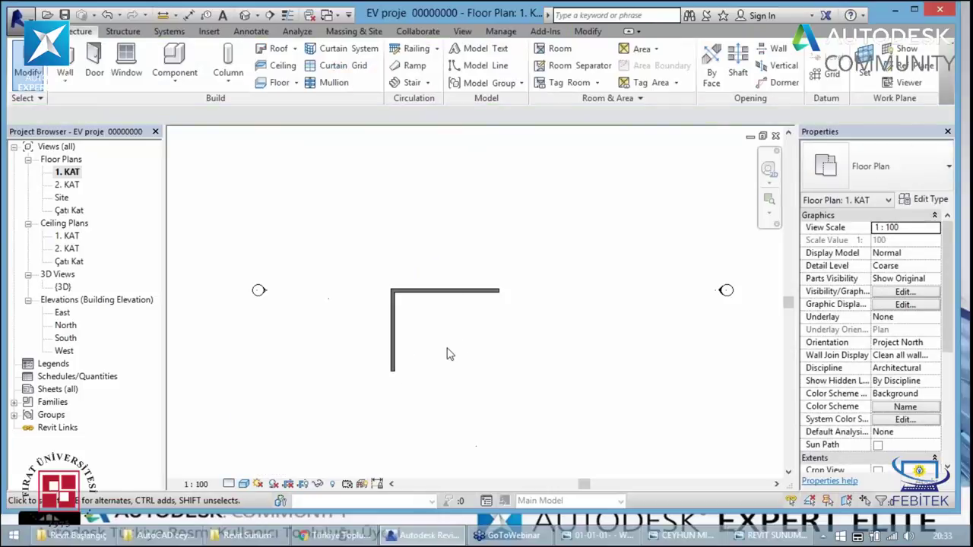
scroll(449, 354, up, 1)
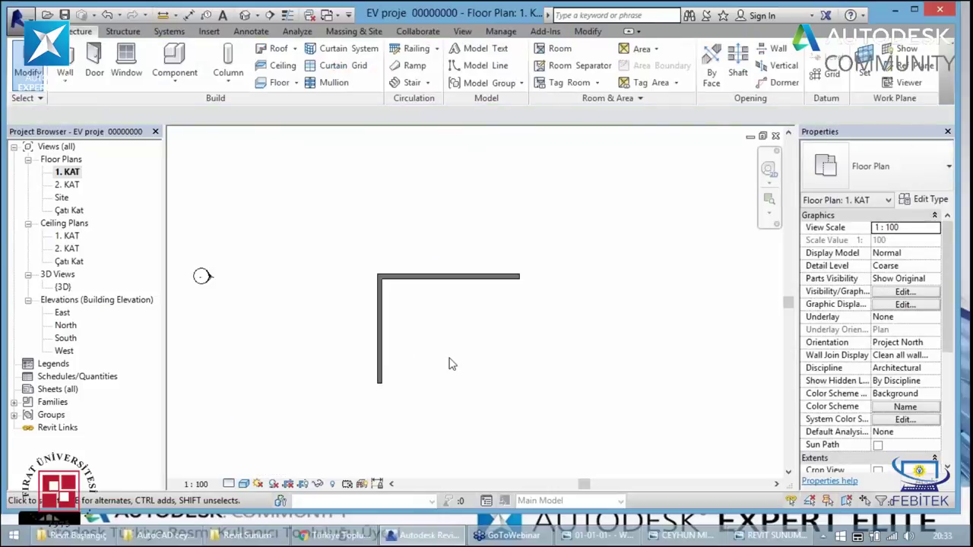
click(163, 14)
scroll(384, 384, up, 2)
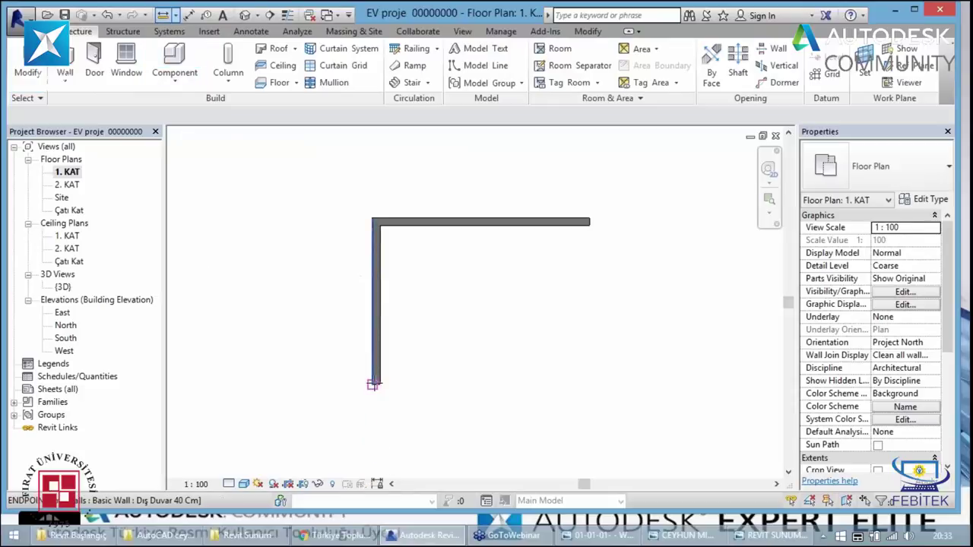
click(373, 384)
click(374, 222)
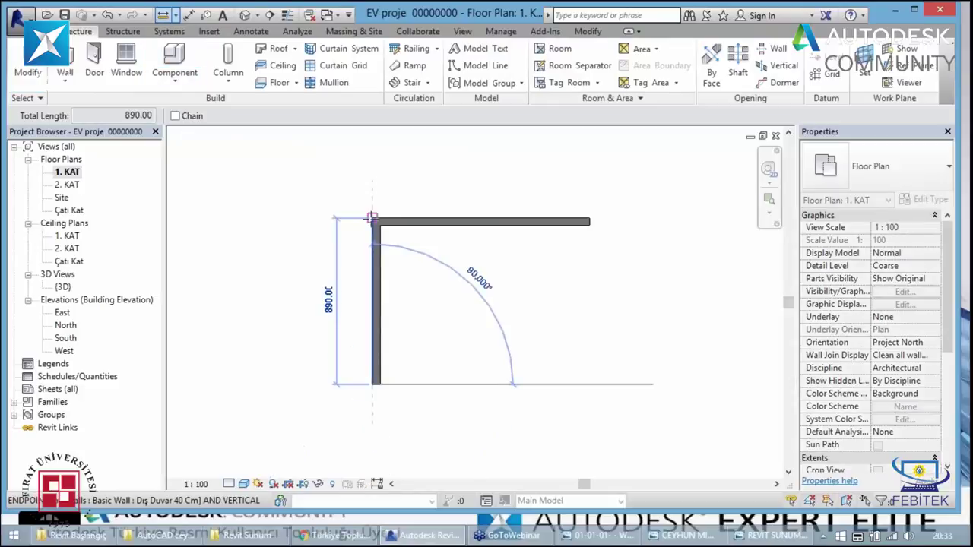
key(Escape)
key(Escape)
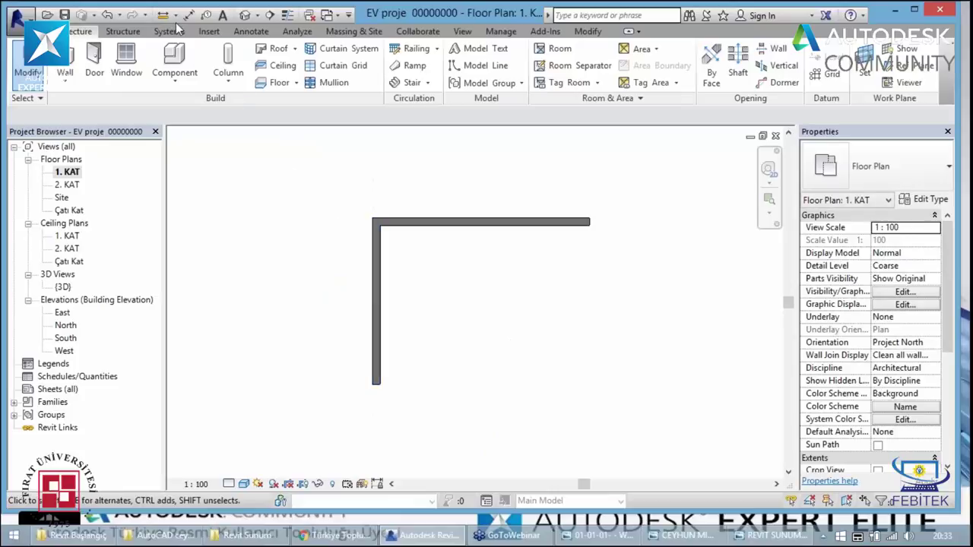
click(401, 222)
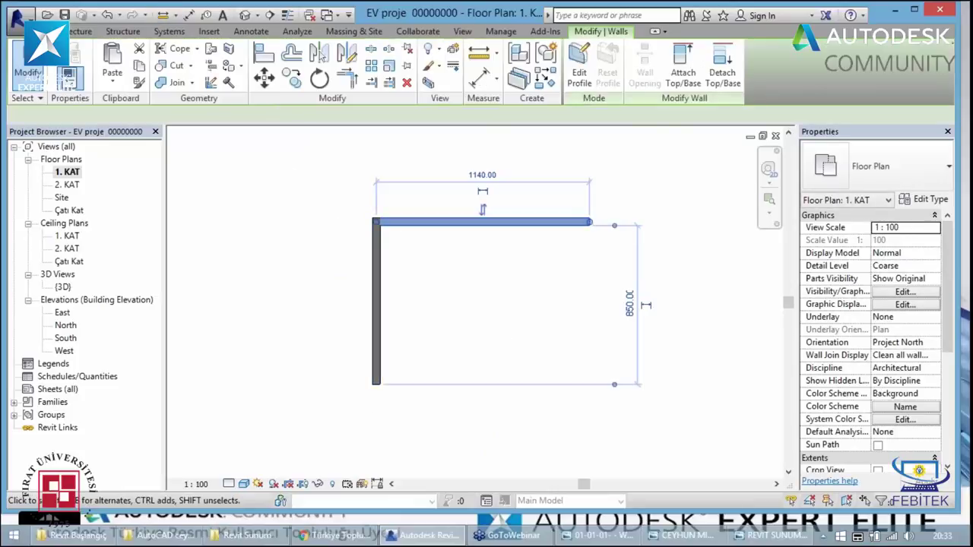
- Check the left wall's length, then start and cancel a new wall at the top wall's right end
key(Escape)
click(374, 275)
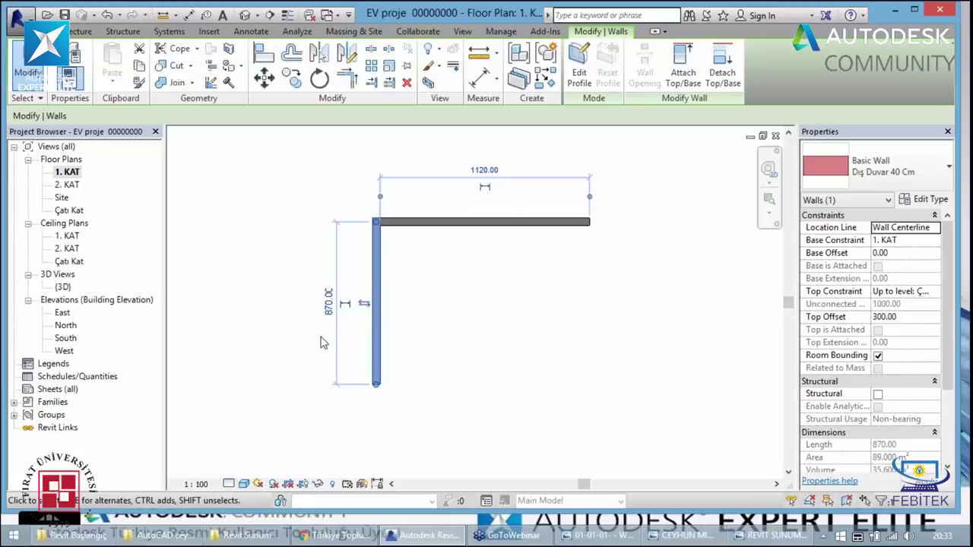
key(Escape)
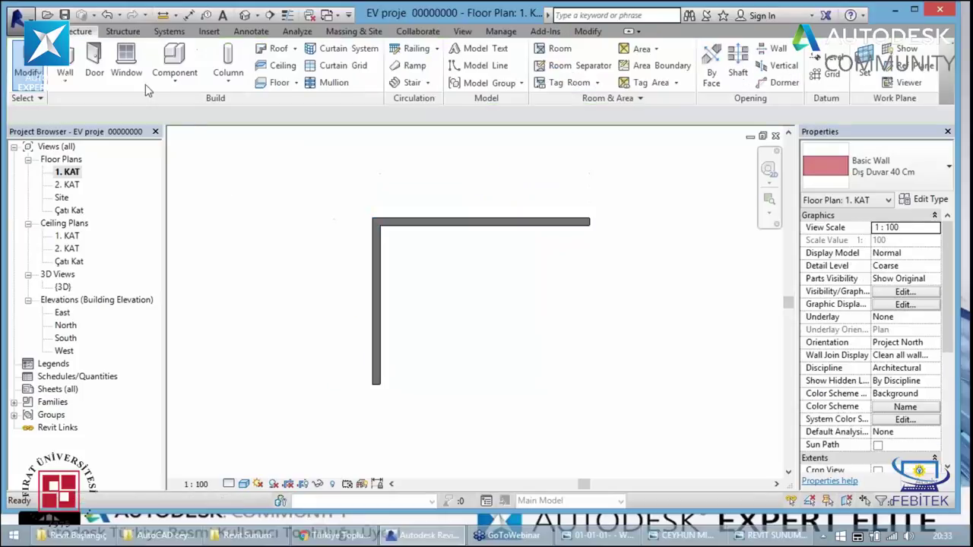
key(w)
key(a)
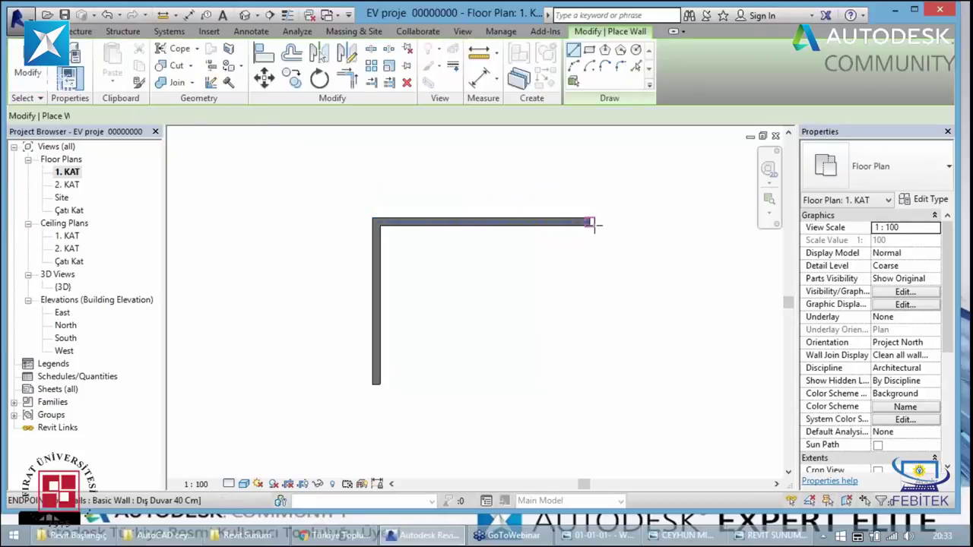
click(592, 222)
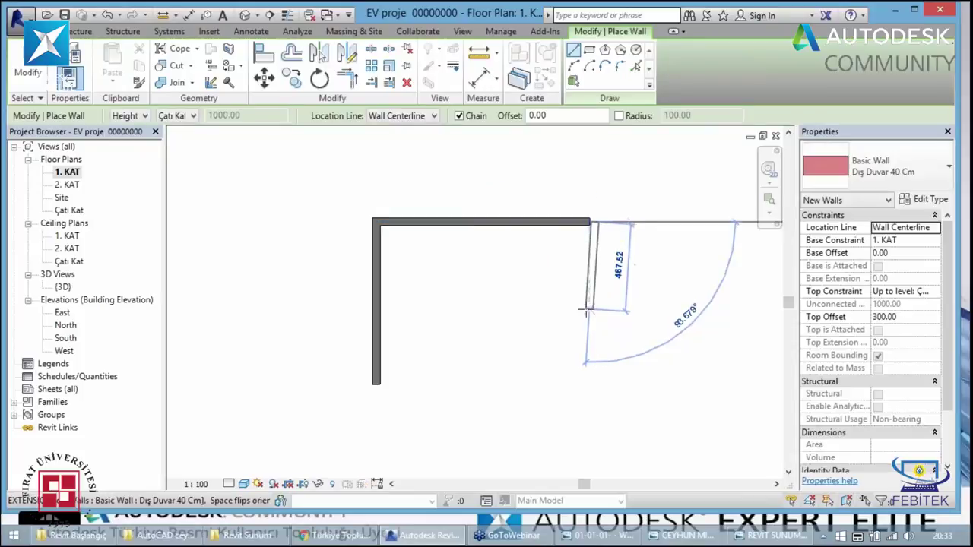
key(Escape)
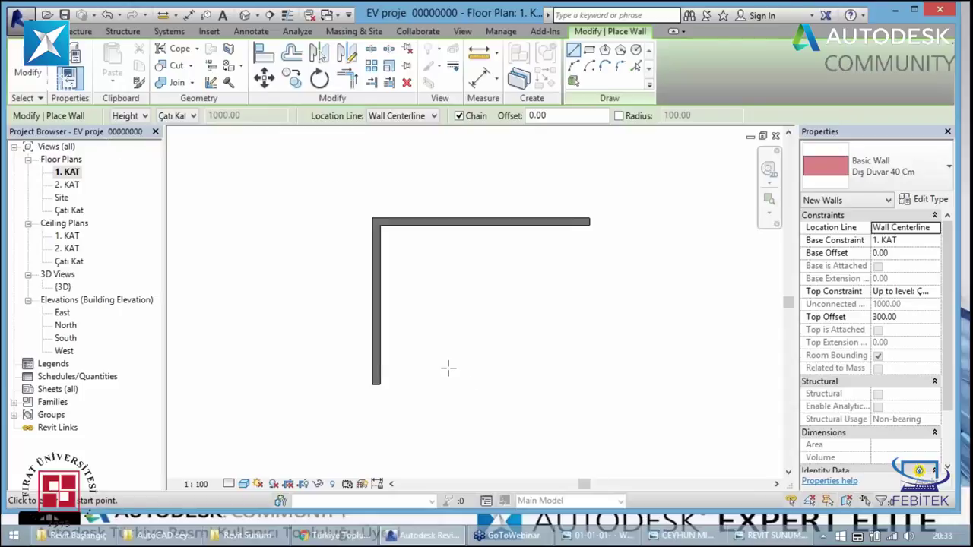
key(Escape)
- Copy the left wall 1140 to the right to form the U's right side
click(384, 374)
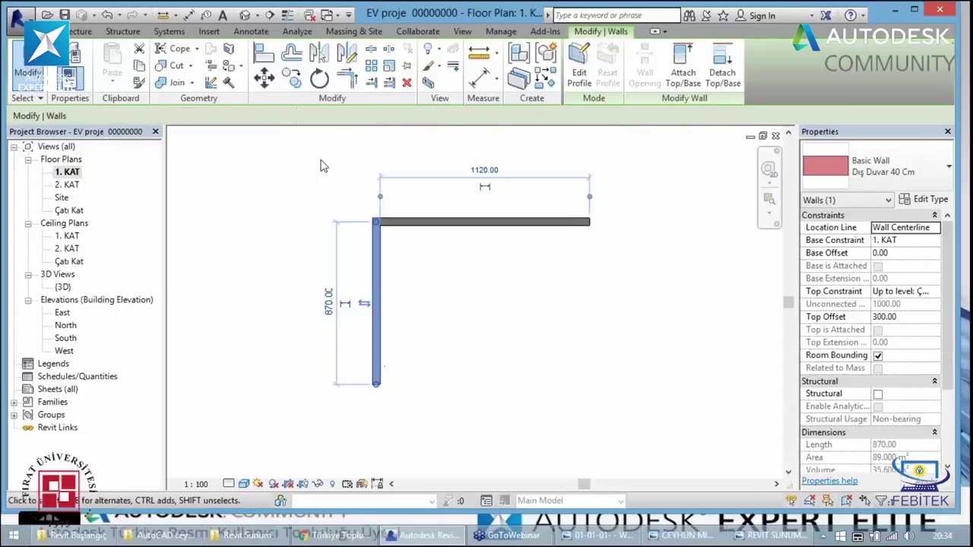
click(292, 81)
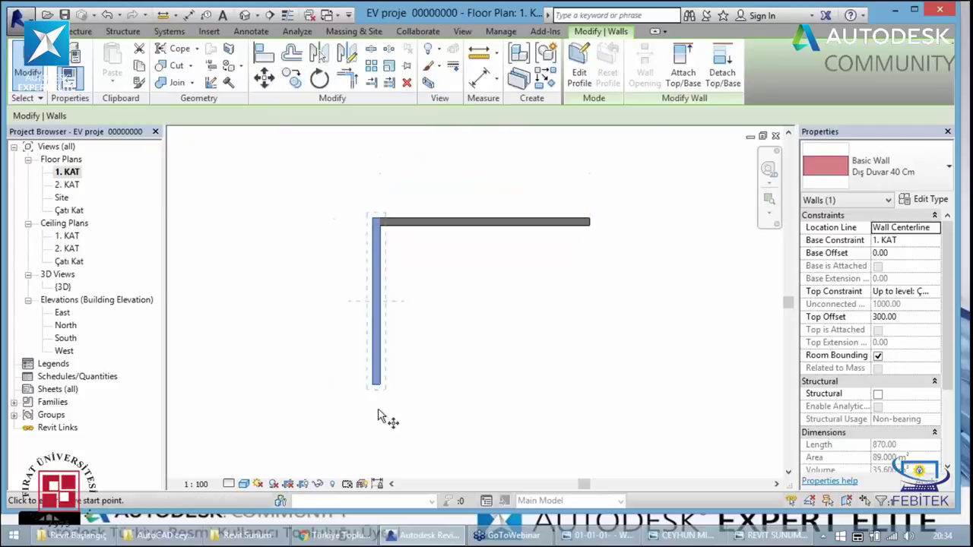
click(375, 384)
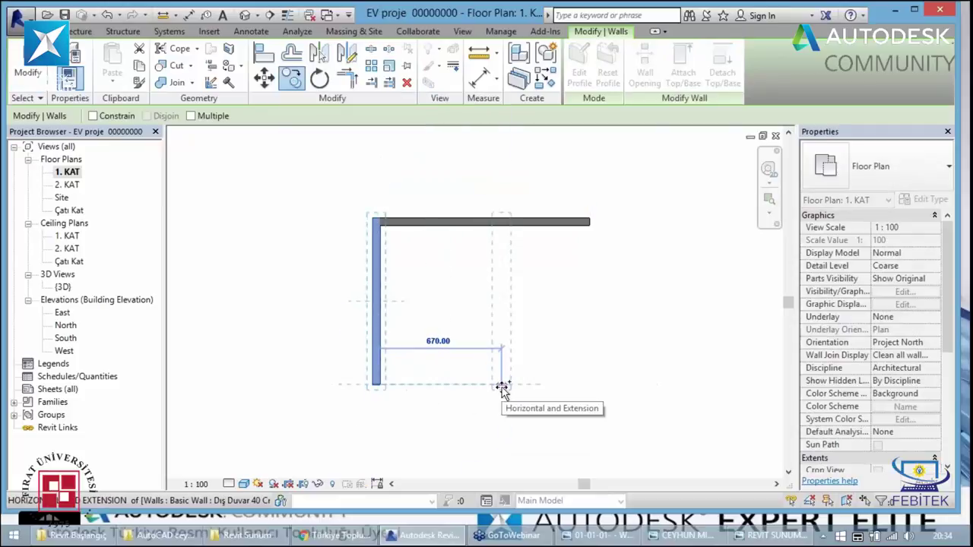
text(1140)
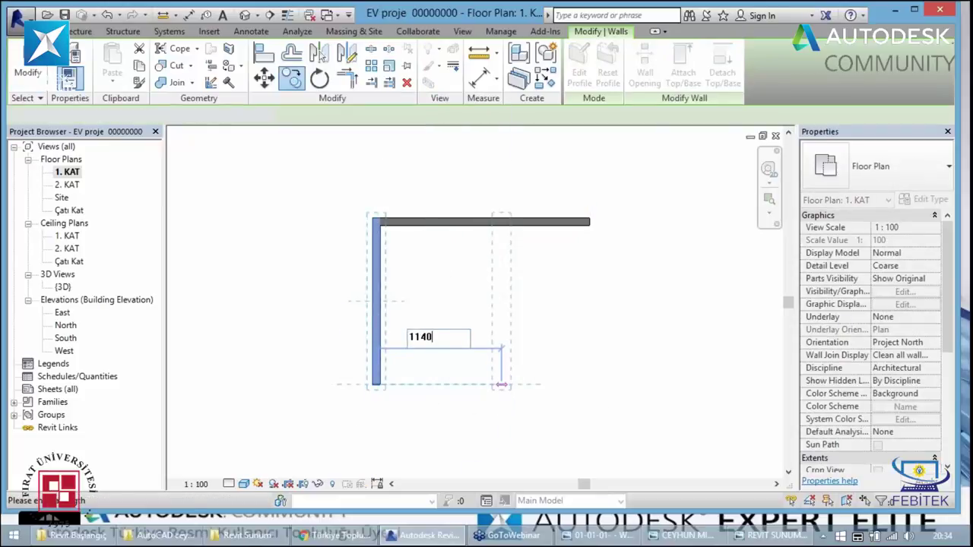
key(Return)
click(449, 327)
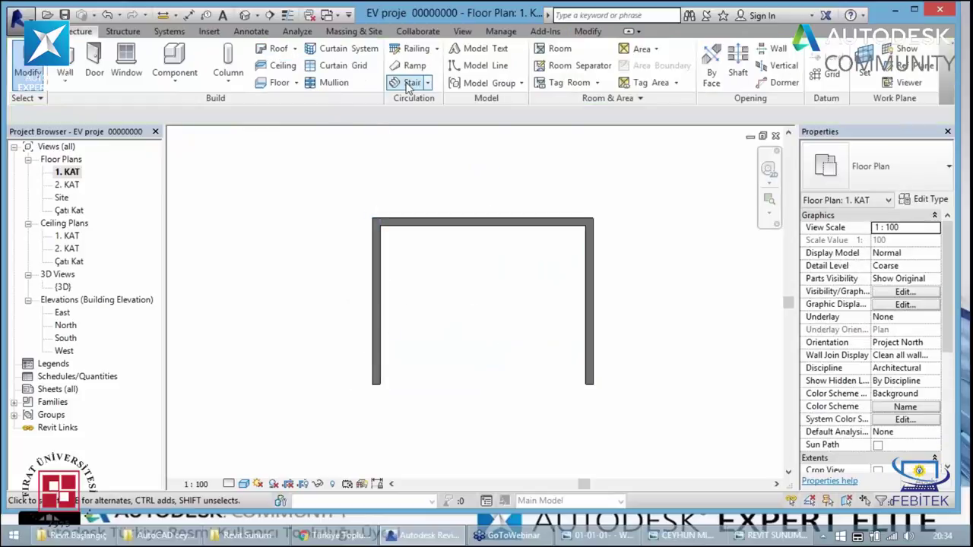
- Mirror-copy the top wall about an axis through both side walls' midpoints to create the bottom wall
click(64, 69)
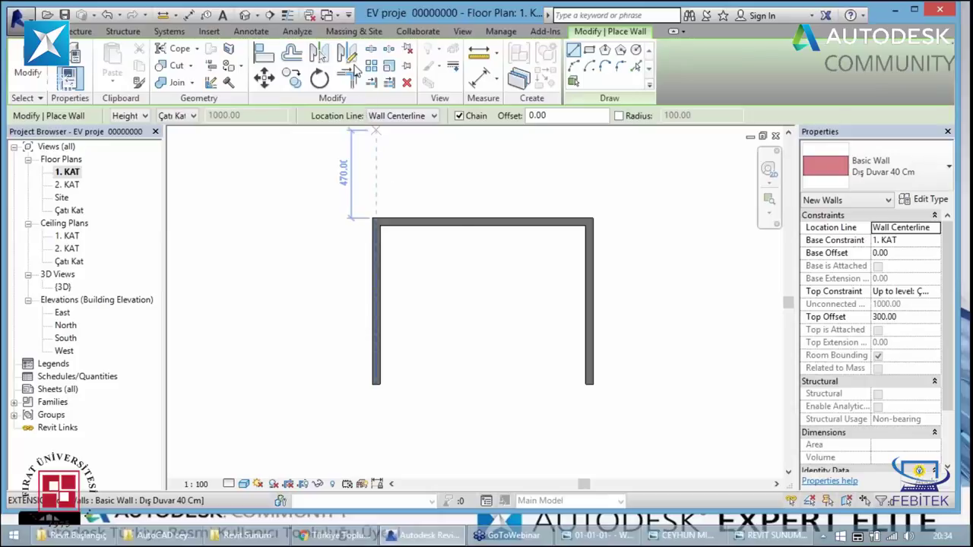
key(Escape)
click(483, 222)
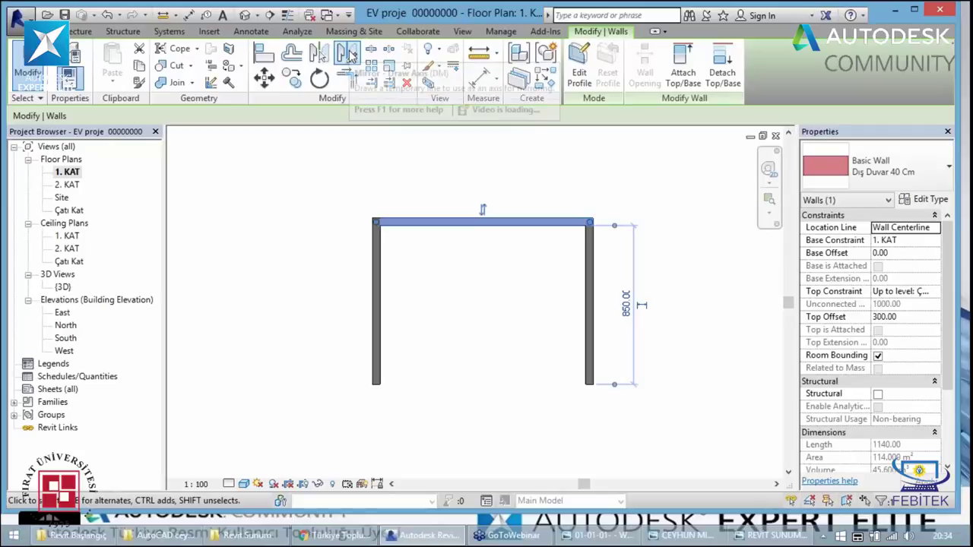
click(348, 54)
click(382, 305)
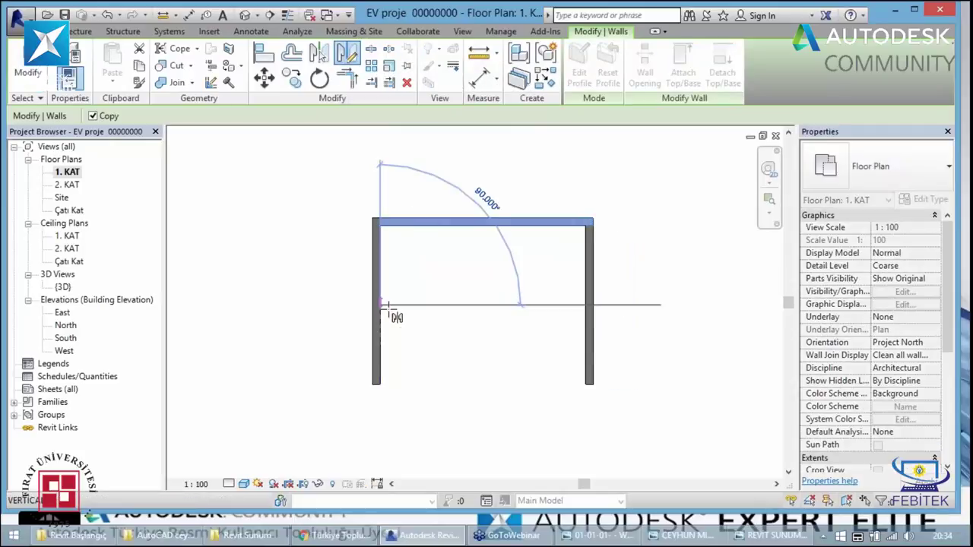
click(584, 305)
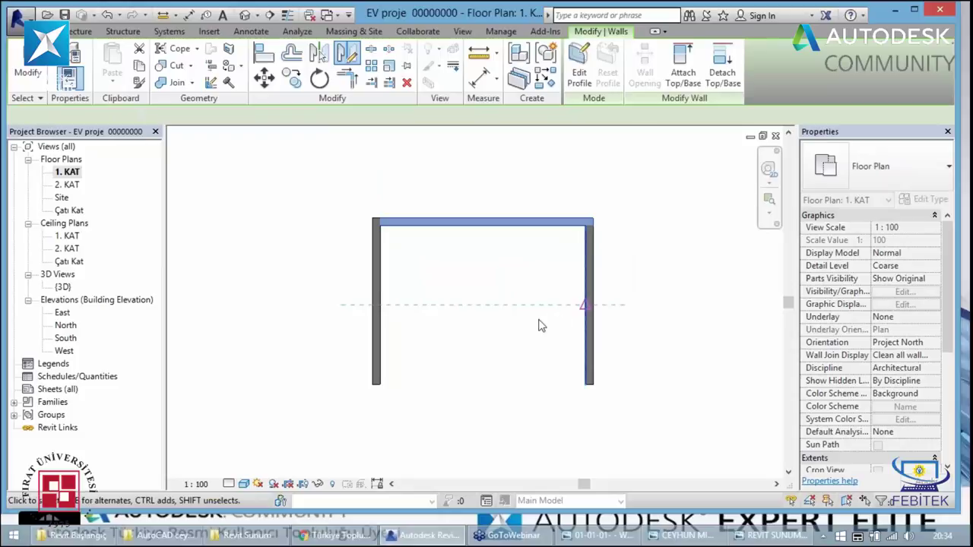
click(704, 274)
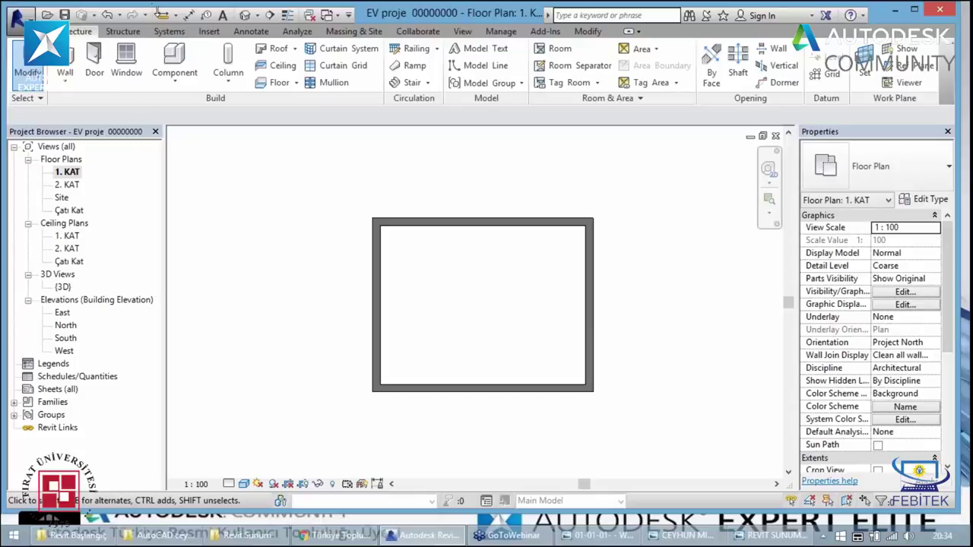
click(479, 225)
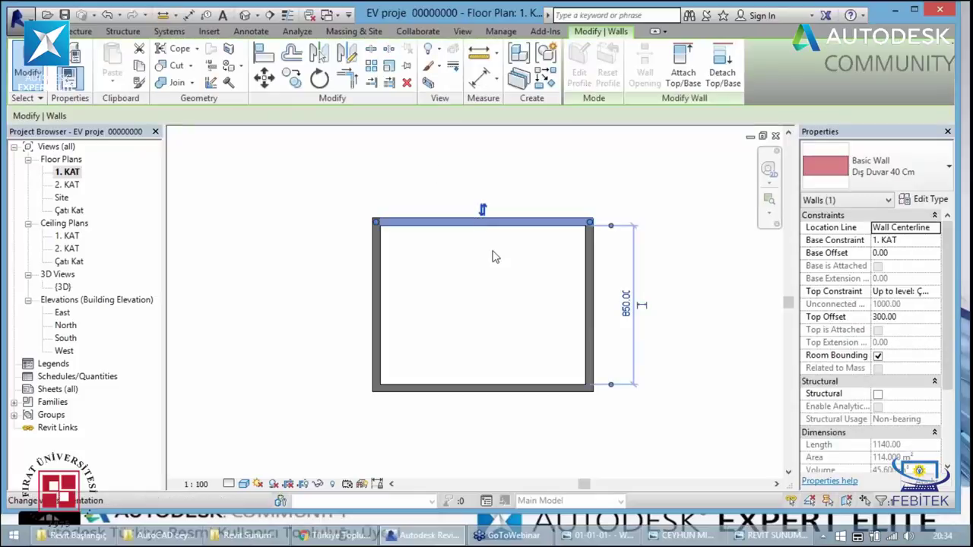
scroll(617, 345, up, 3)
click(577, 312)
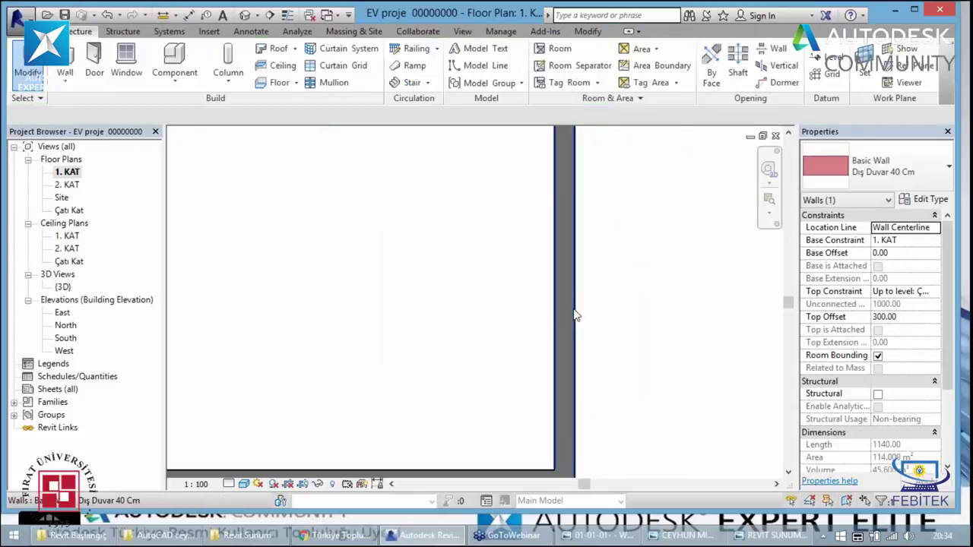
click(562, 274)
scroll(555, 278, down, 3)
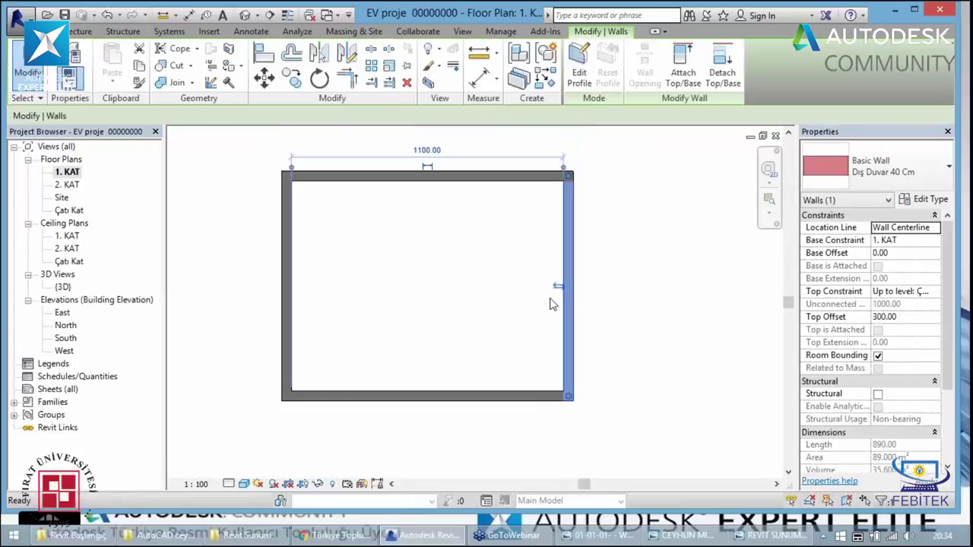
click(491, 204)
click(494, 179)
scroll(403, 198, down, 2)
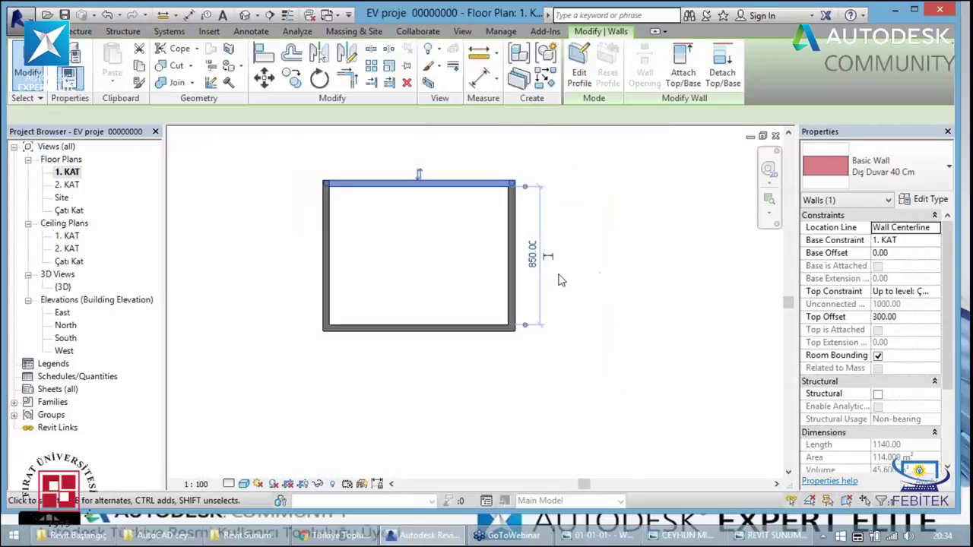
middle_drag(376, 282, 413, 342)
click(340, 286)
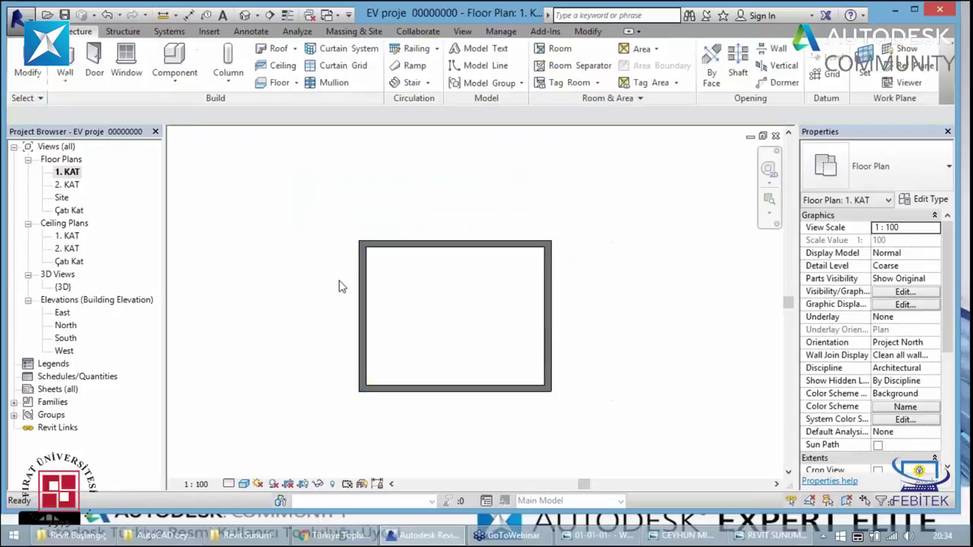
scroll(340, 287, up, 1)
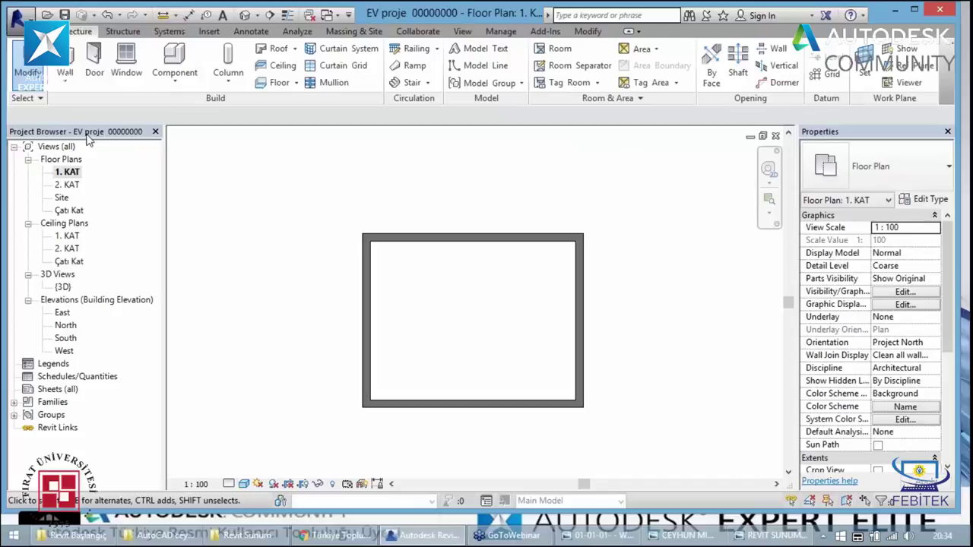
click(62, 172)
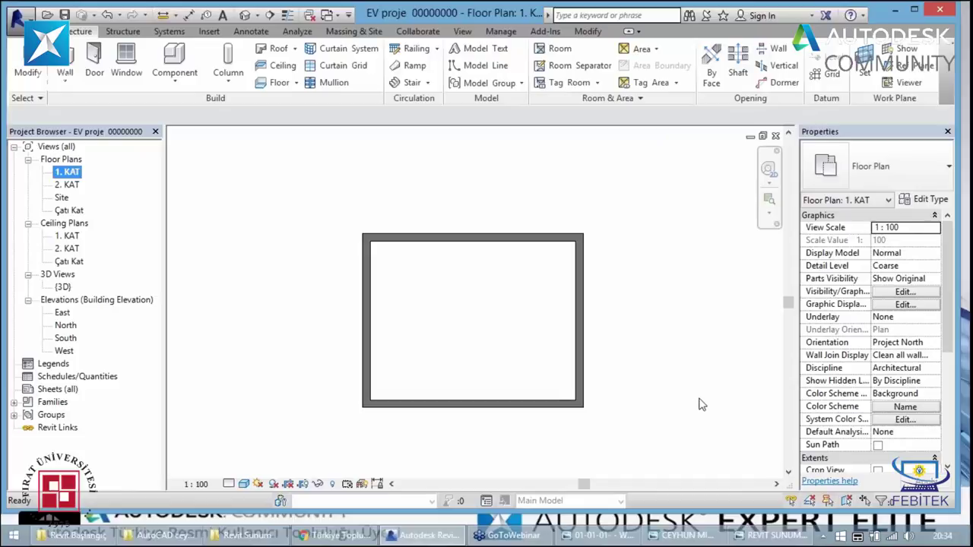
click(245, 17)
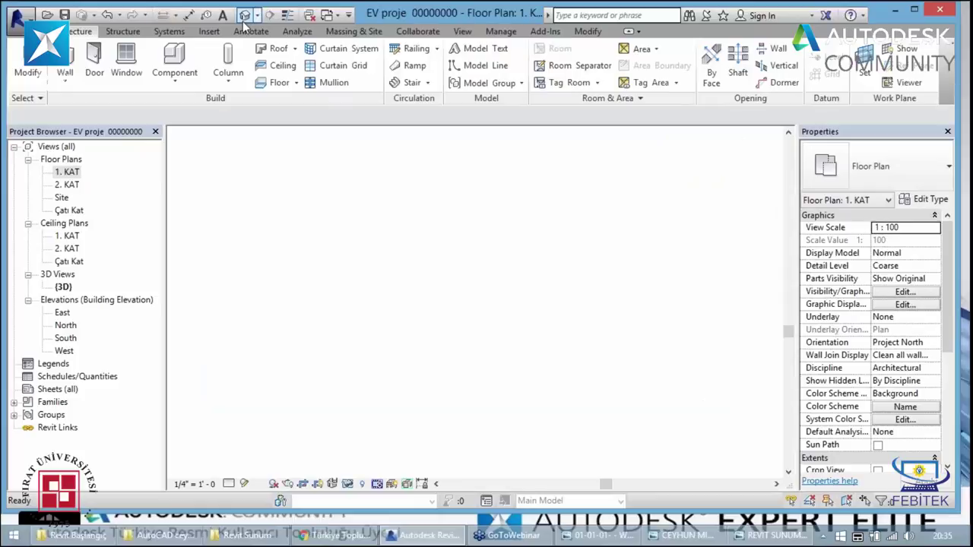
- Open the default 3D view in a coloured shaded style, then open the South elevation
click(244, 483)
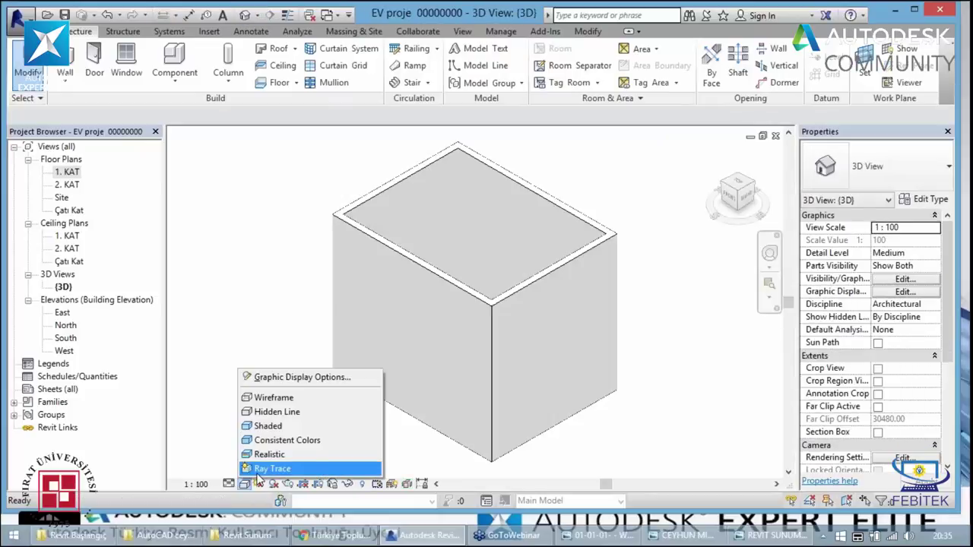
click(277, 430)
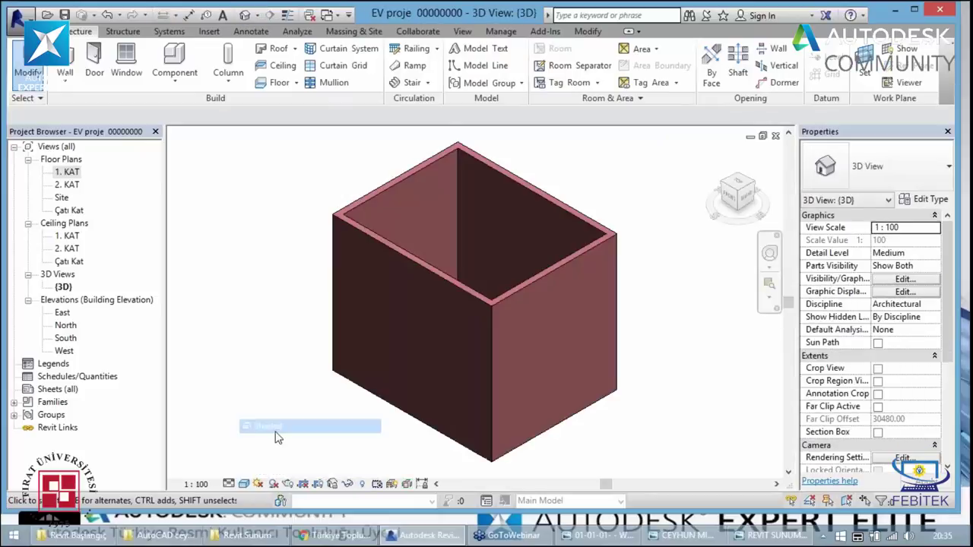
double_click(66, 339)
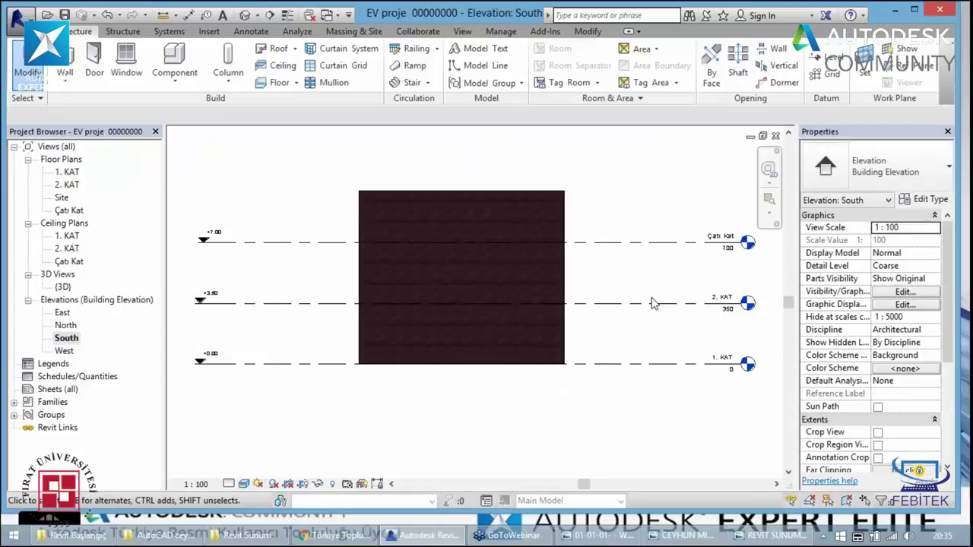
- In the South elevation, drag the front wall's top down to mid-height
click(587, 246)
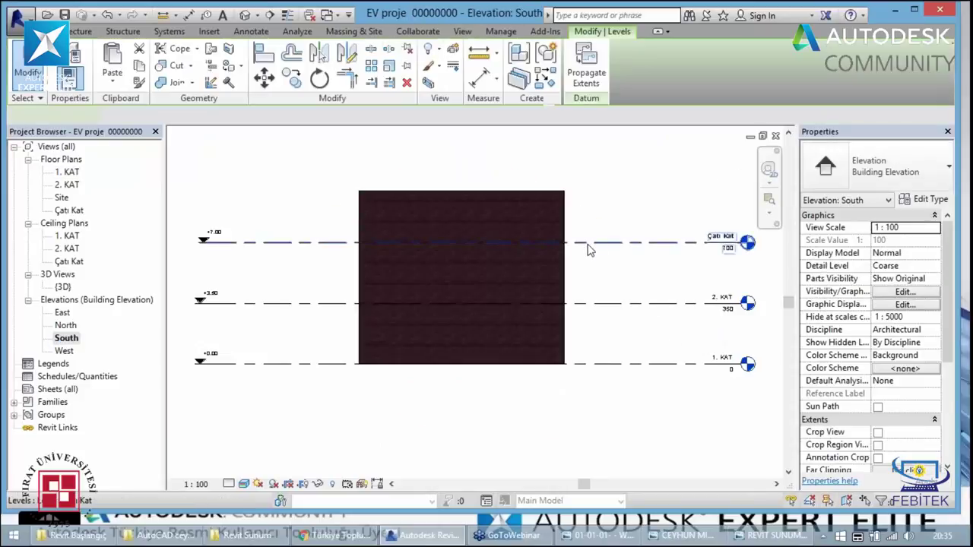
key(Escape)
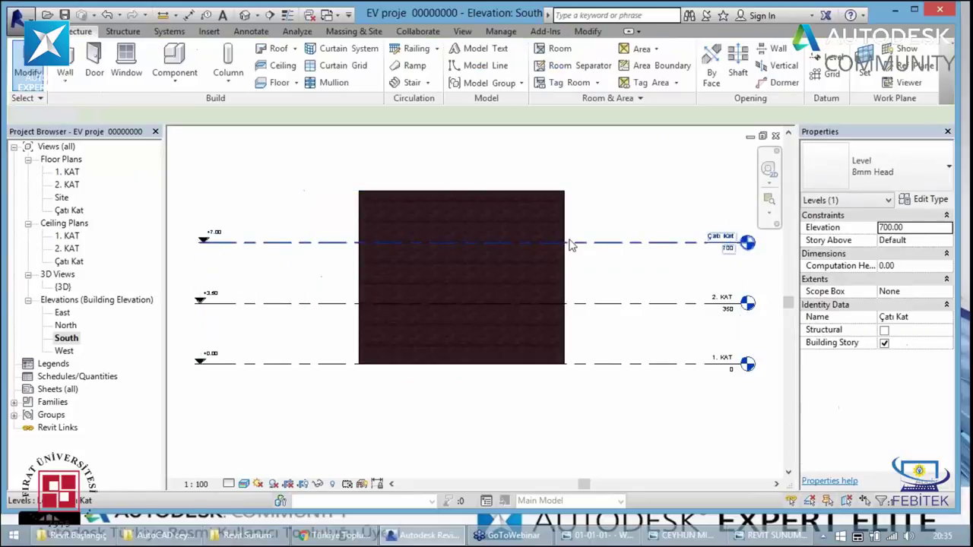
click(498, 200)
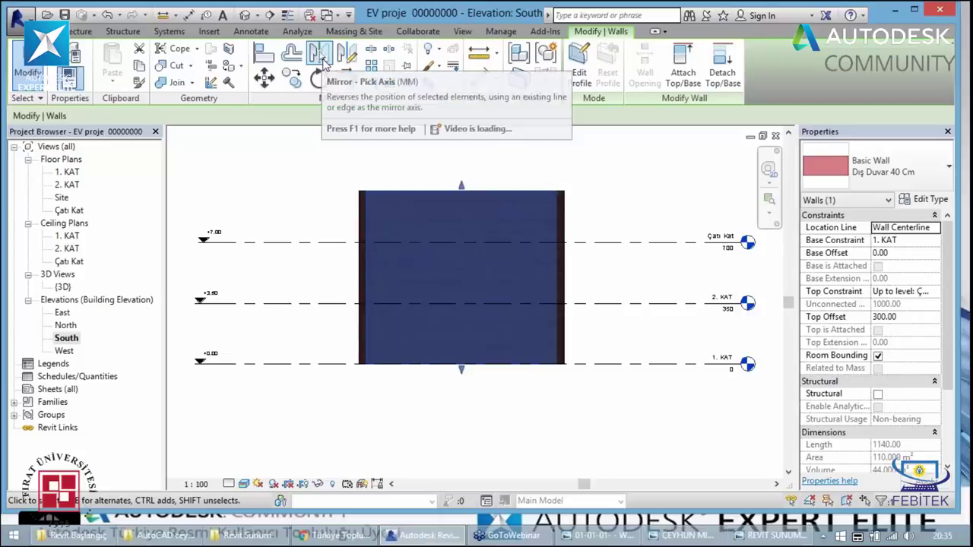
drag(454, 187, 462, 264)
click(263, 52)
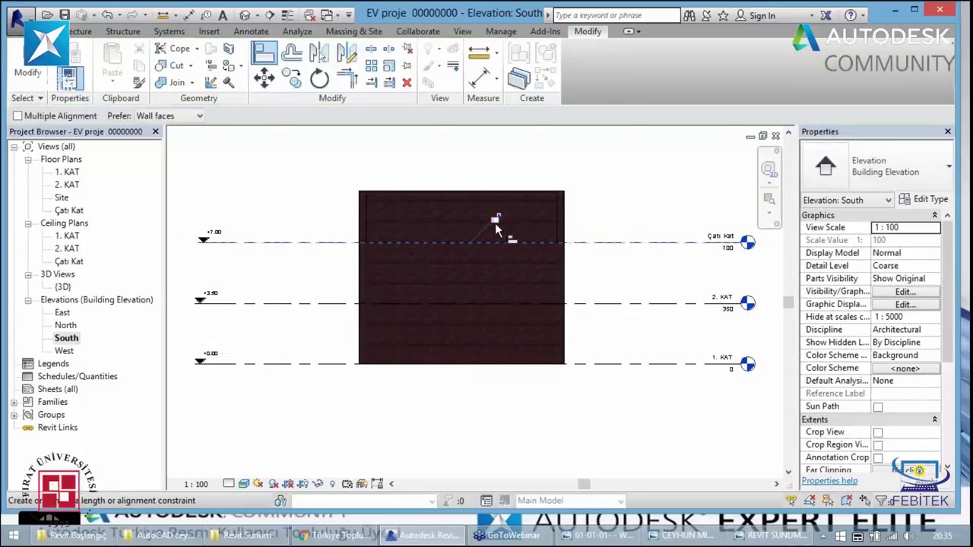
- In 3D, use Match Type to give the back-right and back-left walls the front wall's lowered height
click(245, 15)
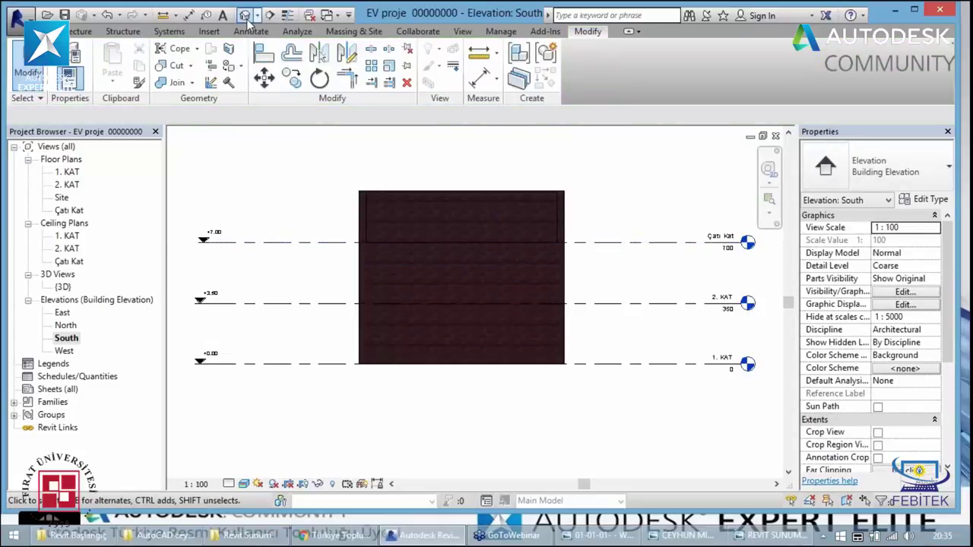
click(319, 53)
click(345, 282)
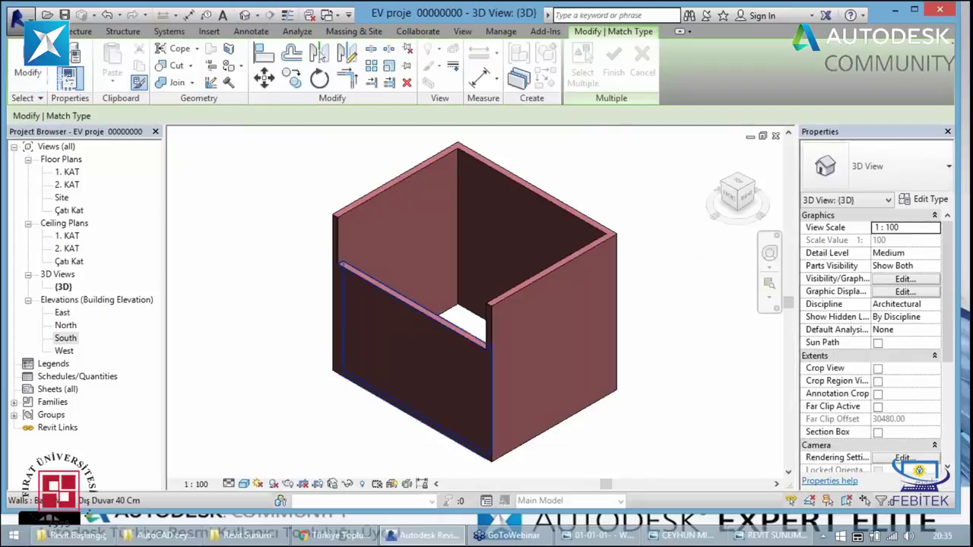
click(582, 242)
click(354, 204)
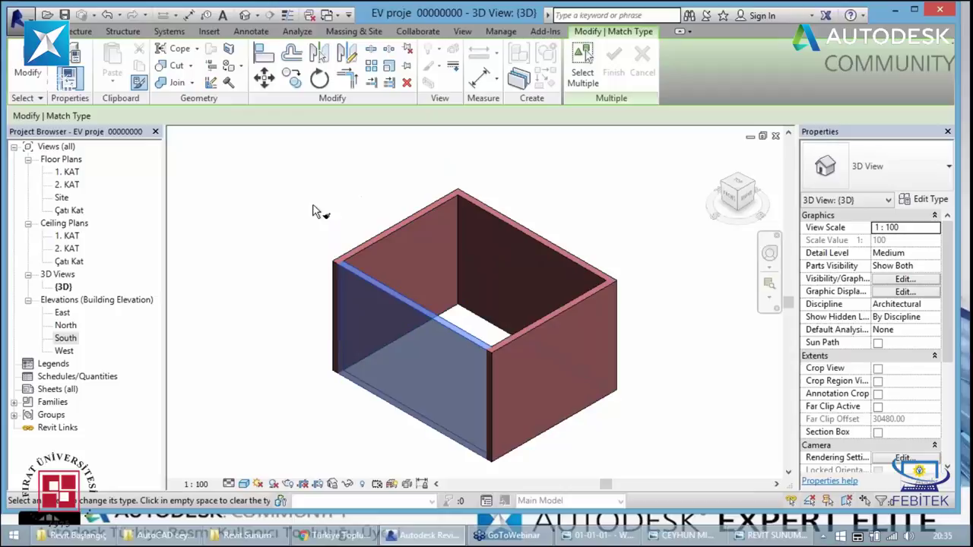
click(216, 229)
key(Escape)
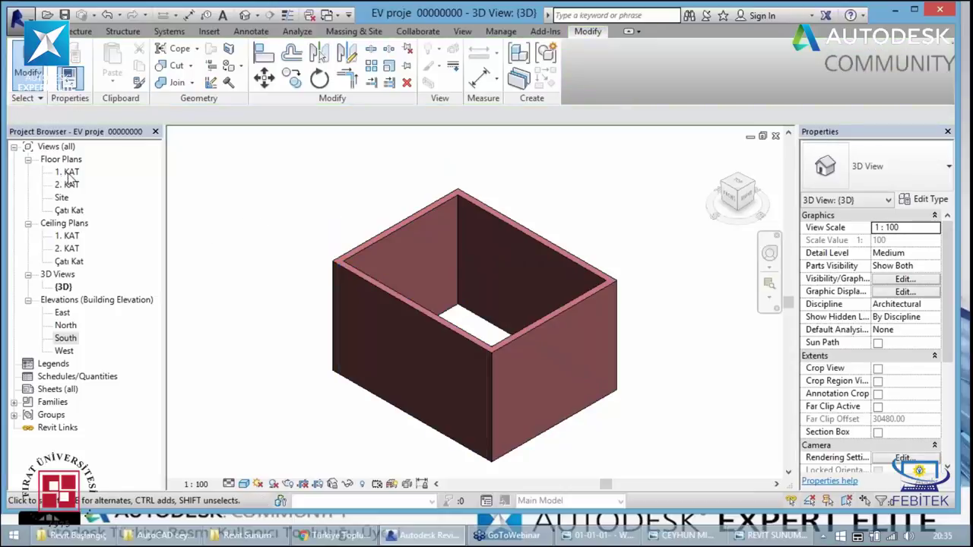
- Inspect the lowered box in the East, North, South and West elevations
double_click(67, 173)
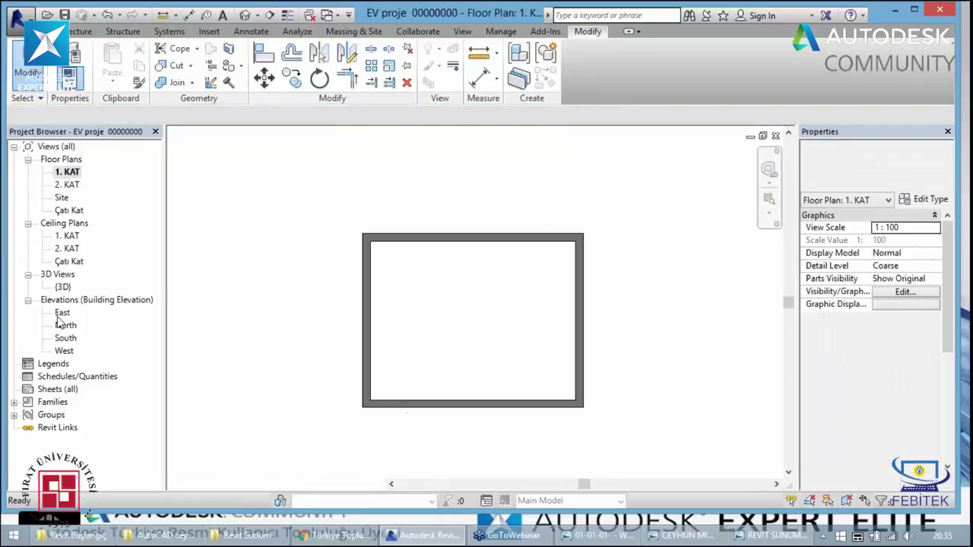
double_click(61, 313)
double_click(65, 325)
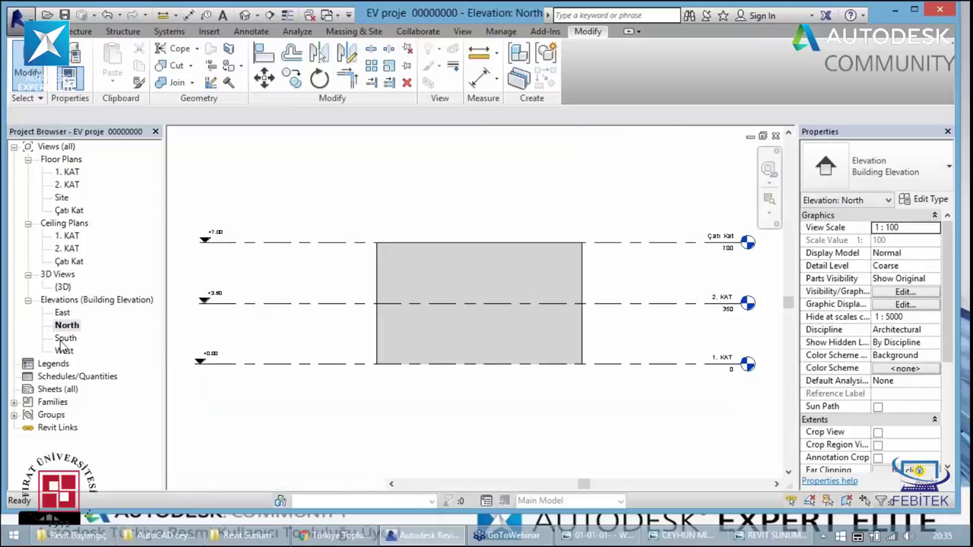
double_click(65, 338)
double_click(64, 350)
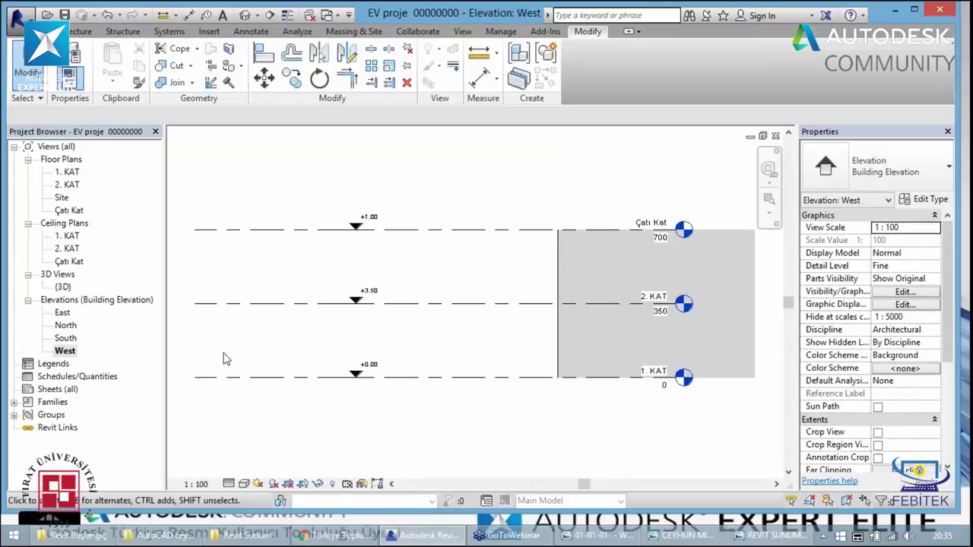
click(68, 351)
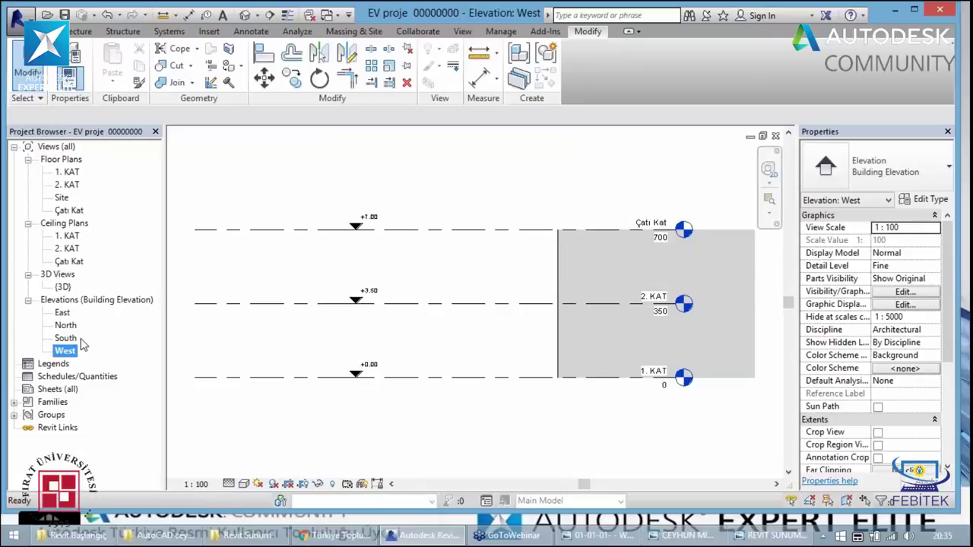
double_click(75, 340)
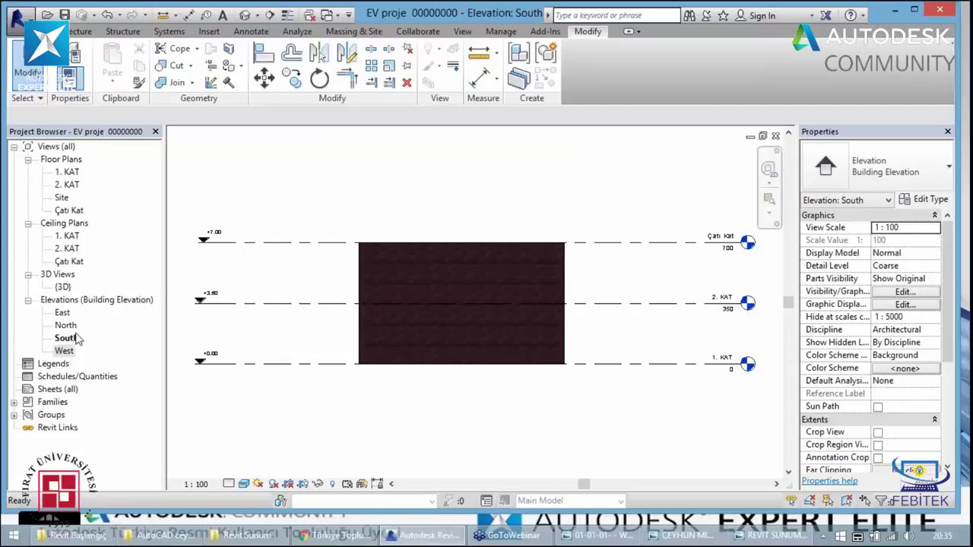
double_click(73, 327)
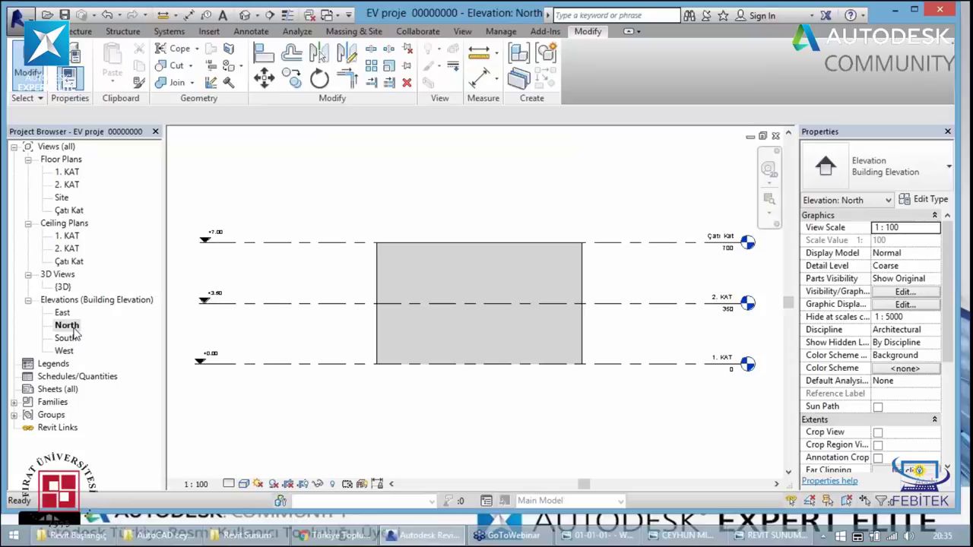
double_click(62, 312)
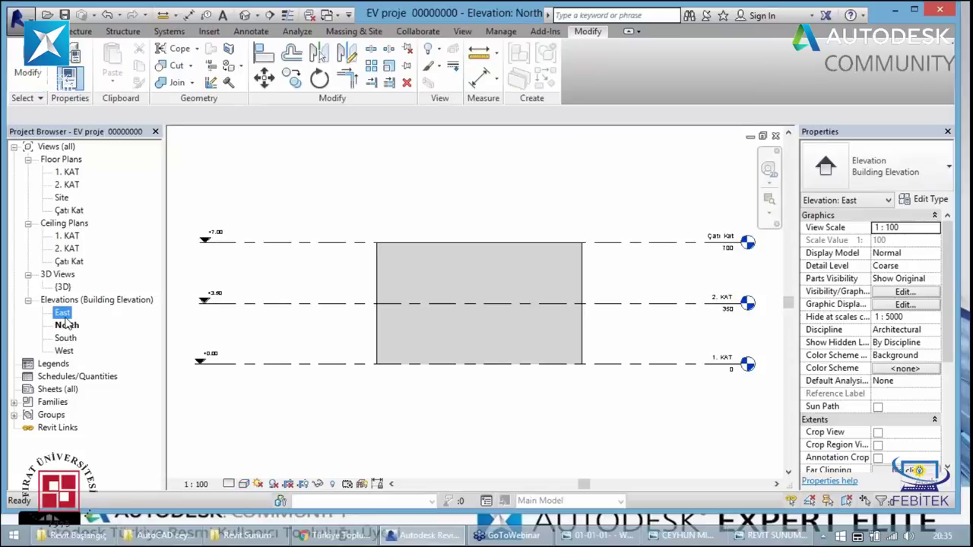
- Return to the 1. KAT floor plan and select the left wall to check its length
click(70, 173)
double_click(70, 172)
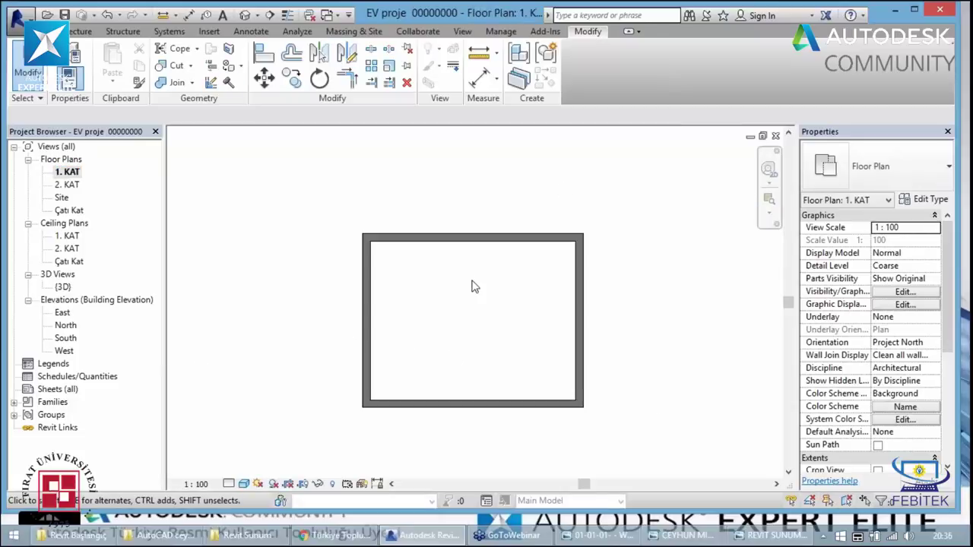
click(370, 327)
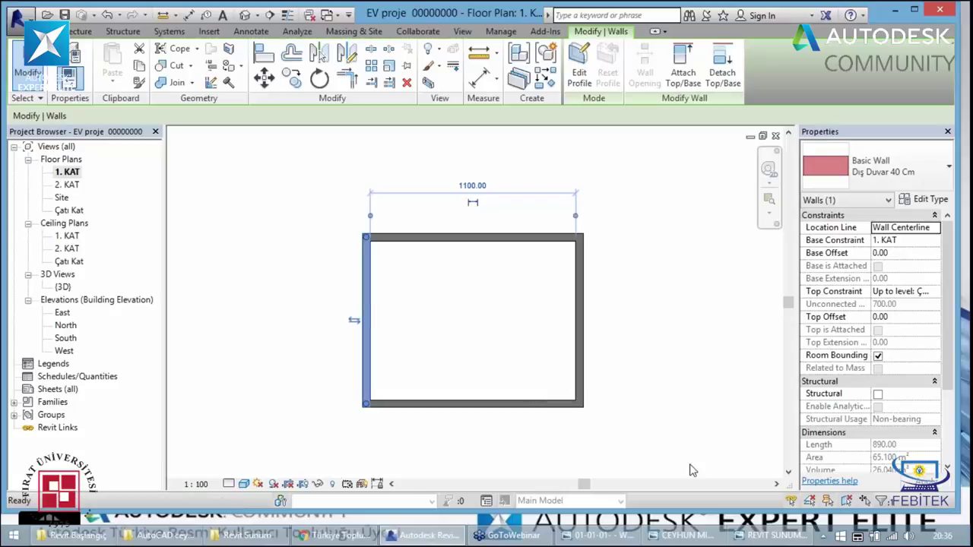
- Start the Wall tool with Basic Wall İç Duvar chosen in the Type Selector
click(687, 401)
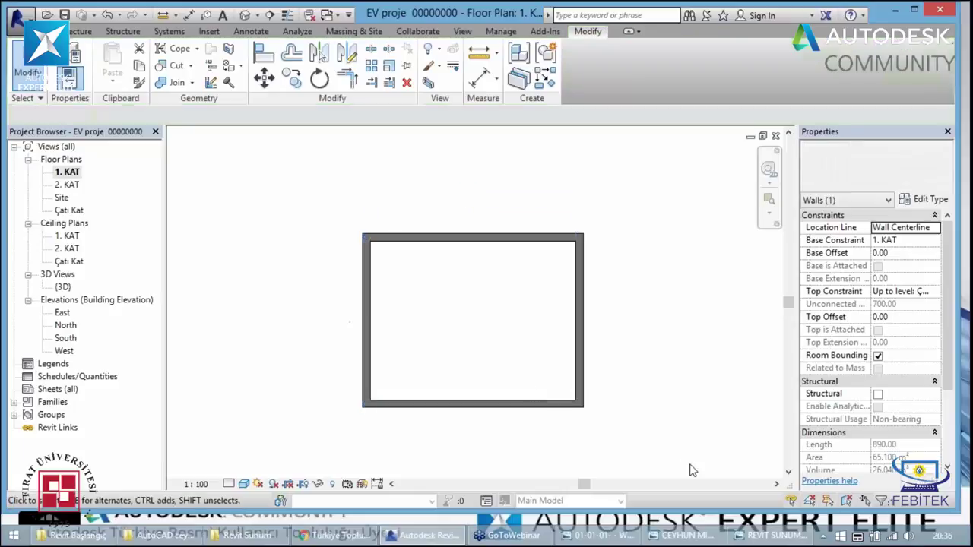
click(78, 31)
click(65, 65)
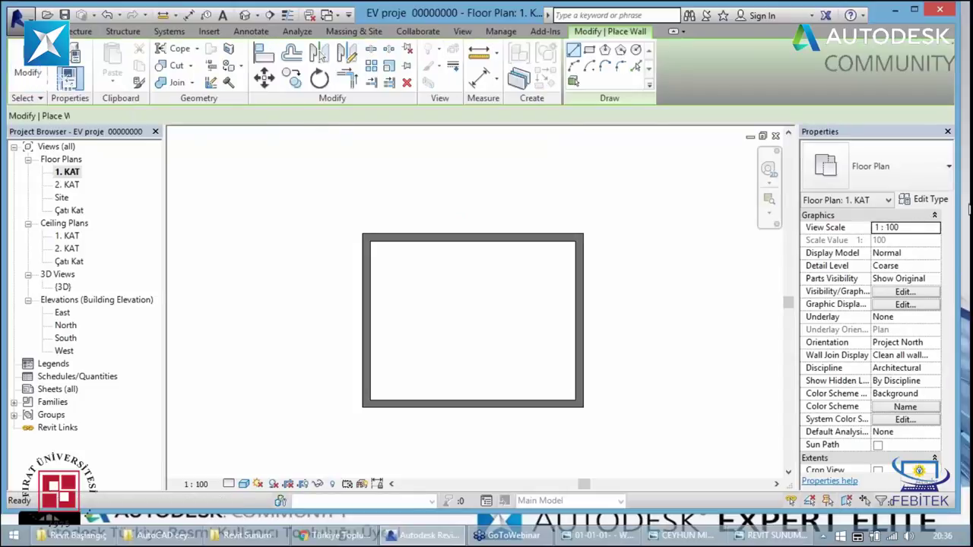
click(914, 176)
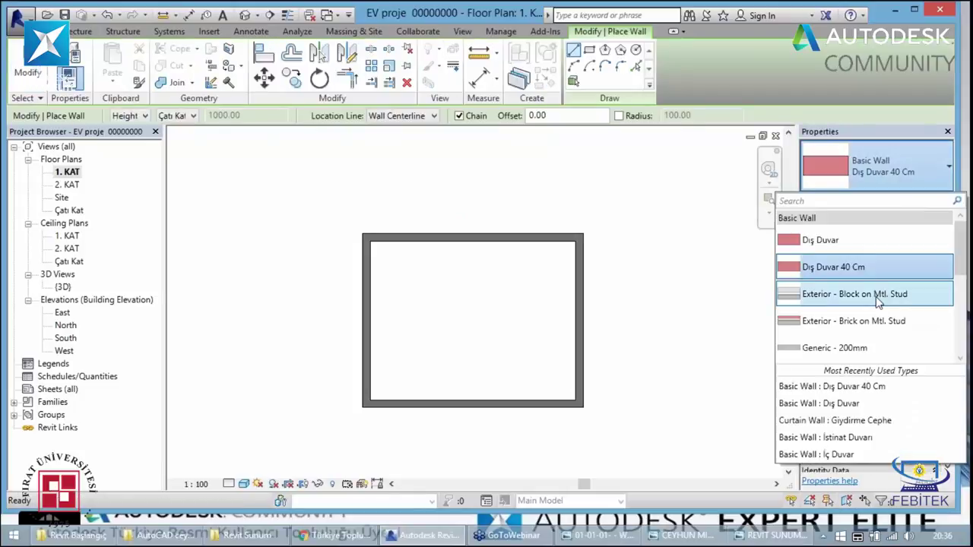
scroll(811, 304, down, 1)
scroll(843, 312, down, 3)
click(860, 329)
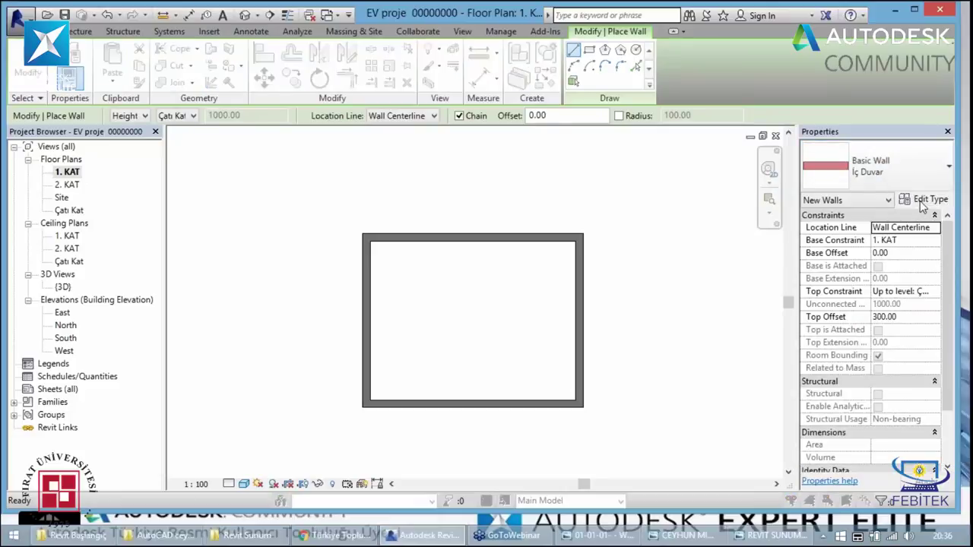
- Duplicate the İç Duvar wall type as 'İç Duvar 20'
click(921, 202)
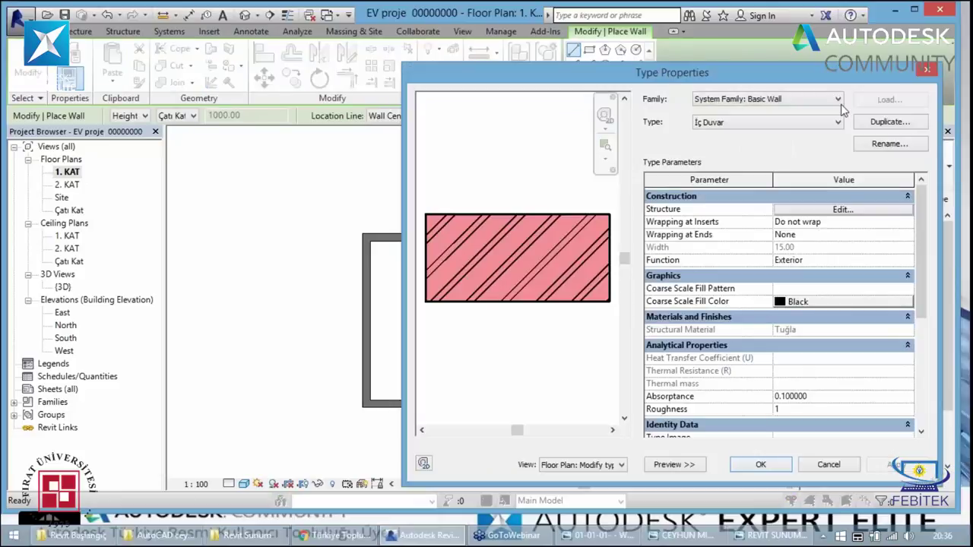
click(890, 122)
key(End)
text(0)
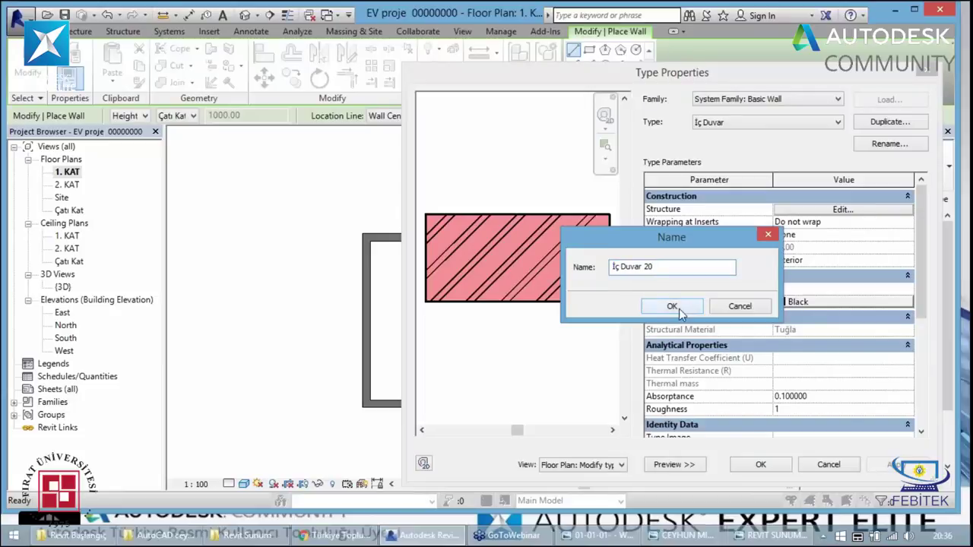
click(673, 307)
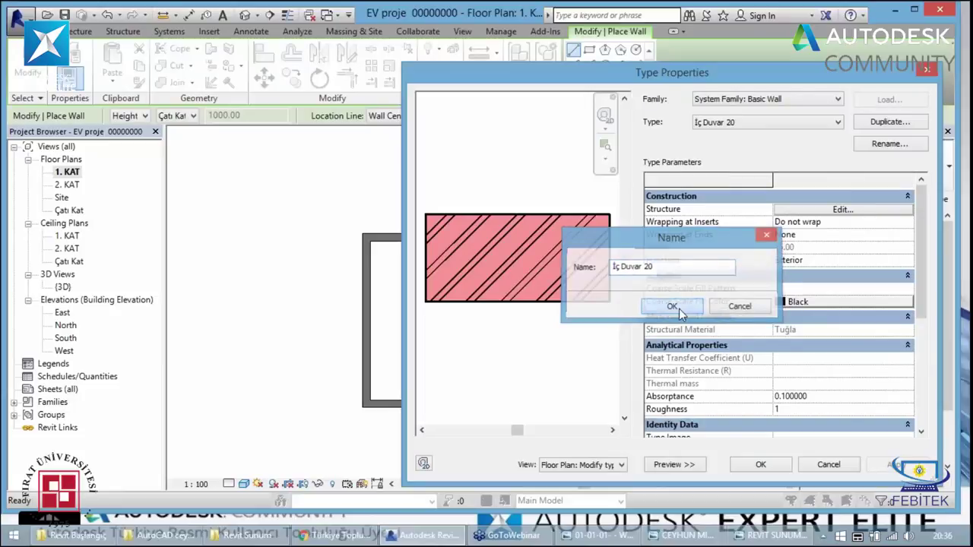
- Change the structure layer thickness from 15.00 to 20.00
click(842, 209)
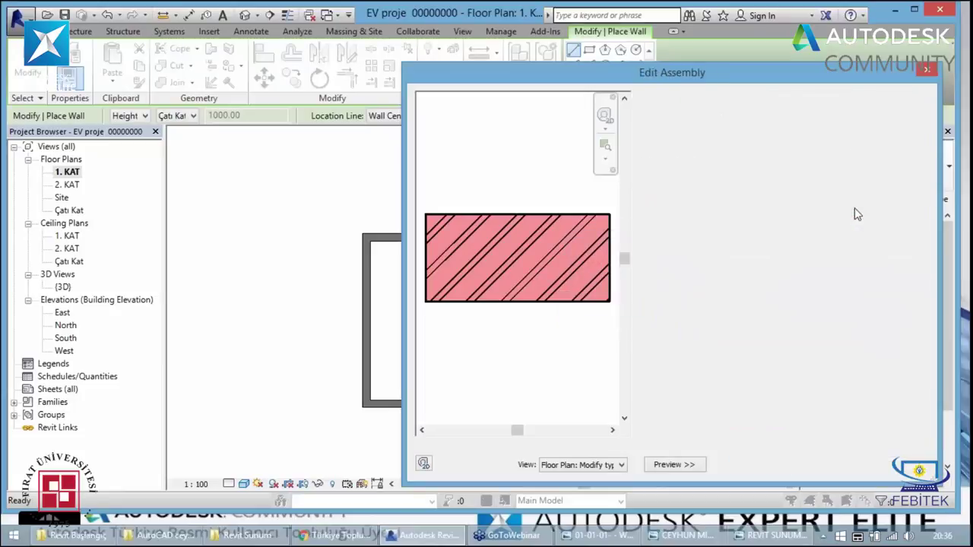
click(795, 219)
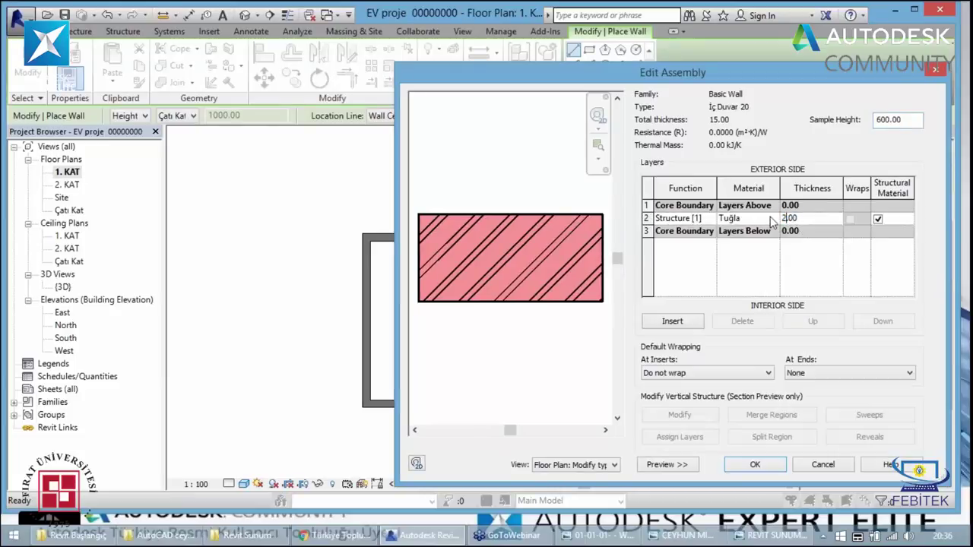
text(0)
click(753, 465)
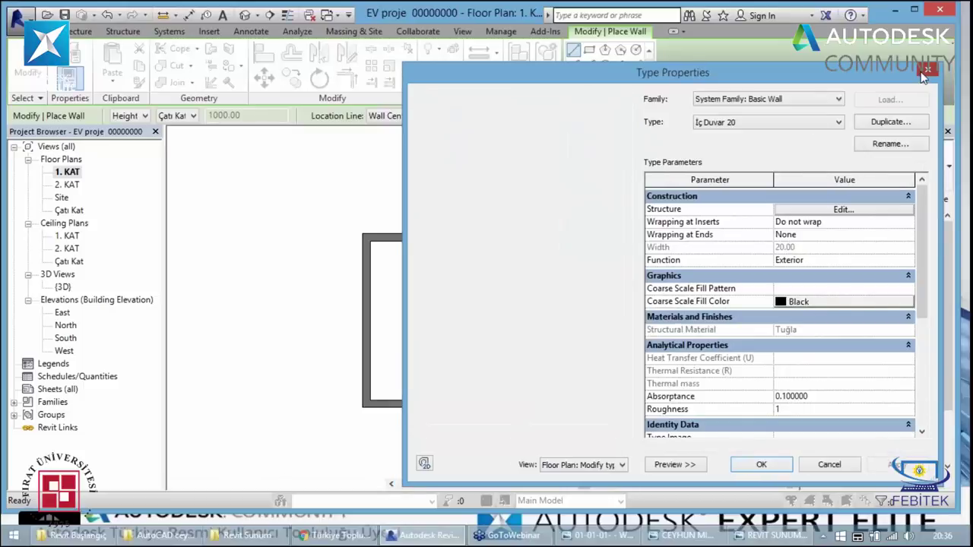
- Draw an interior wall starting 420 along the top wall and ending at the bottom wall
click(925, 71)
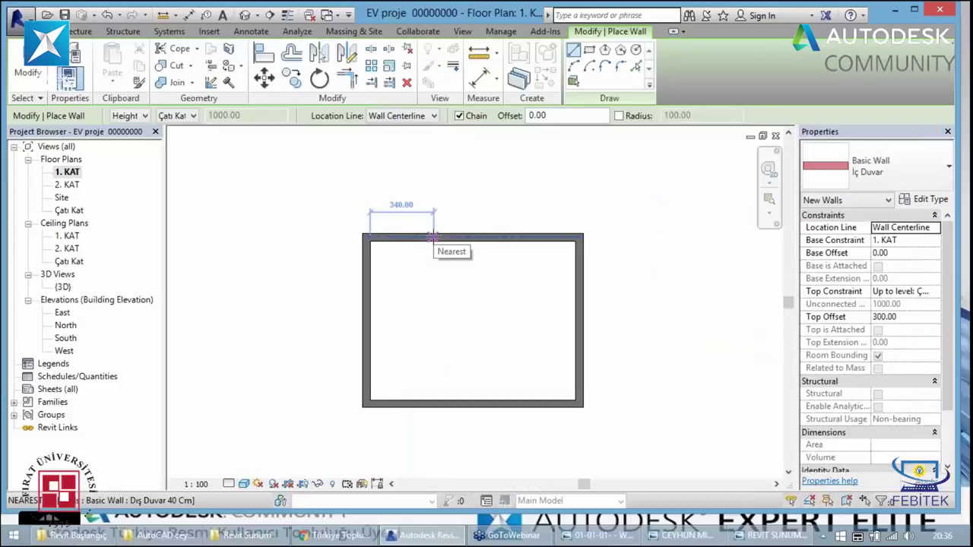
text(420)
key(Return)
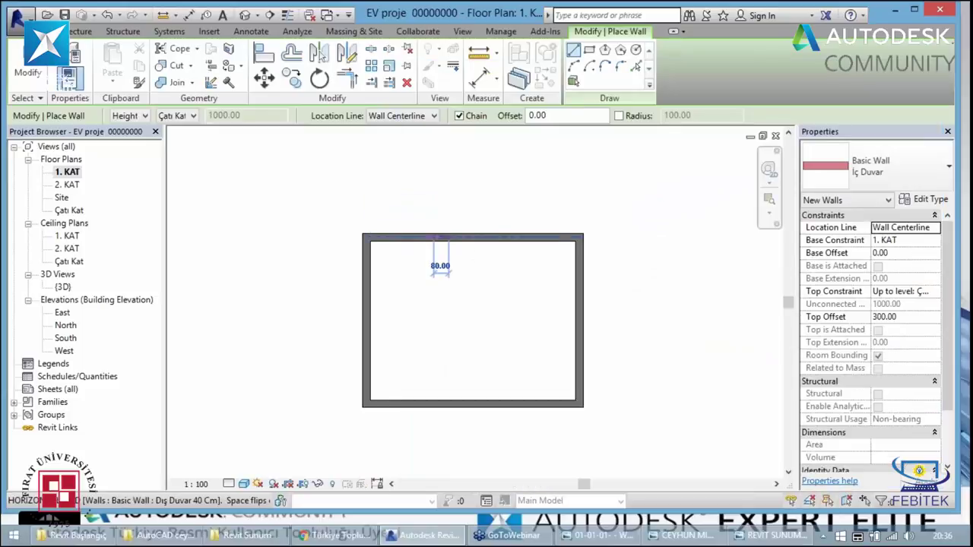
click(449, 403)
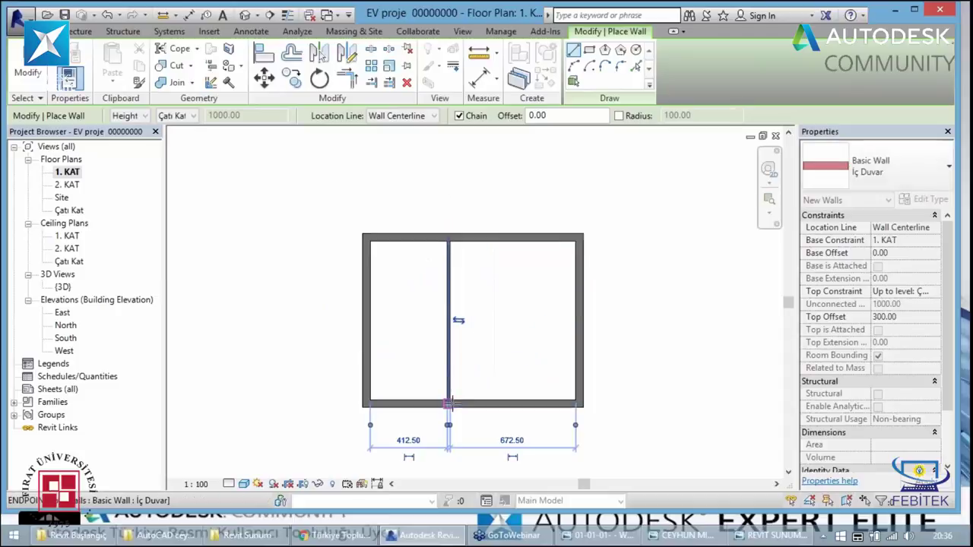
key(Escape)
key(Escape)
- Select the new interior wall and try Create Similar from its context menu, then cancel
click(449, 383)
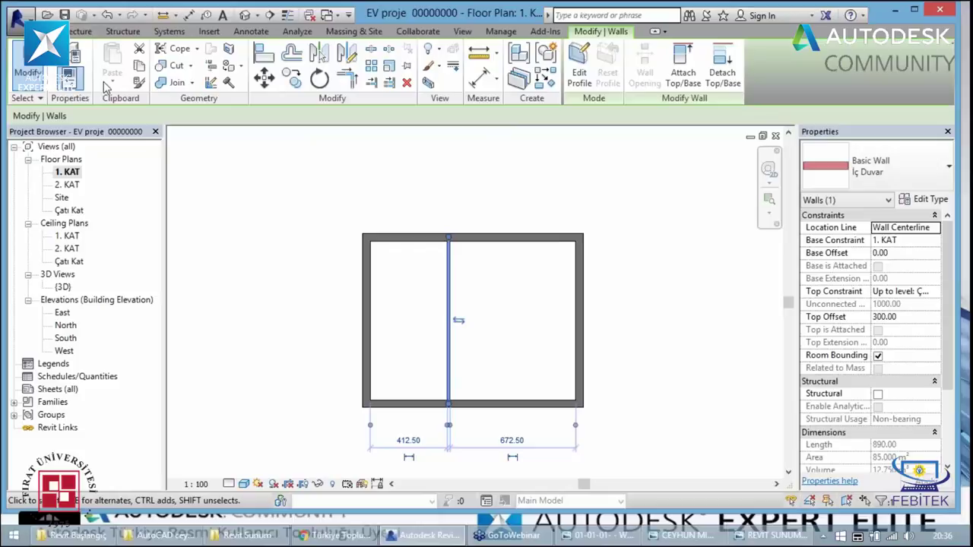
click(441, 374)
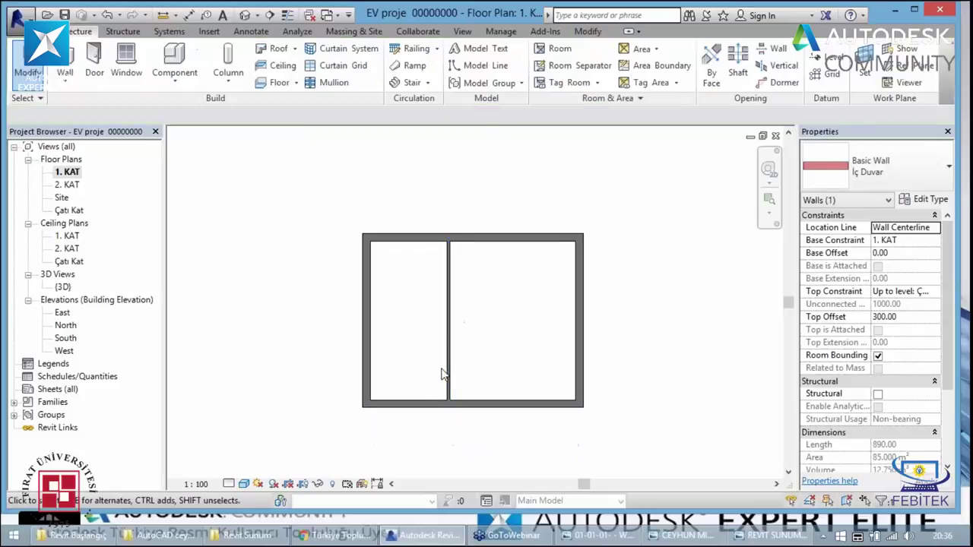
click(449, 370)
right_click(448, 369)
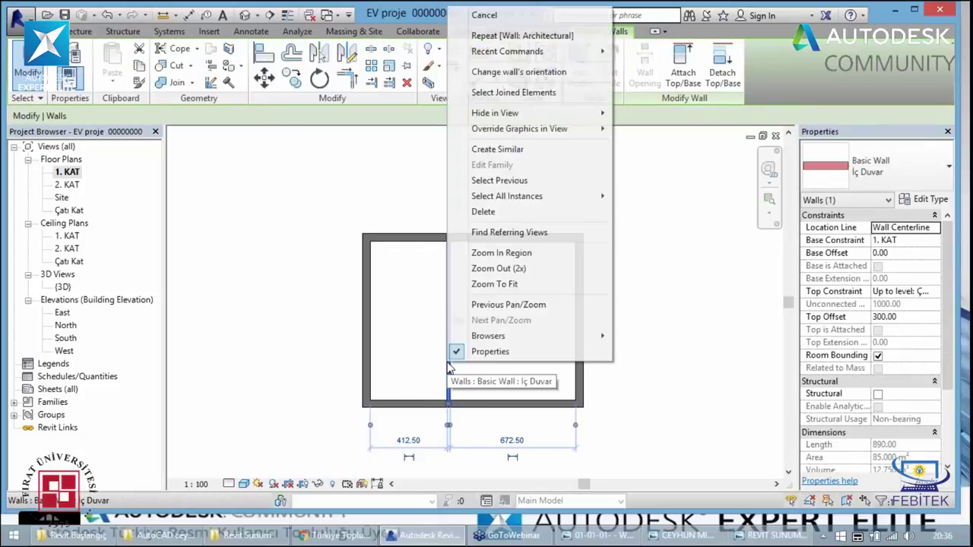
click(508, 149)
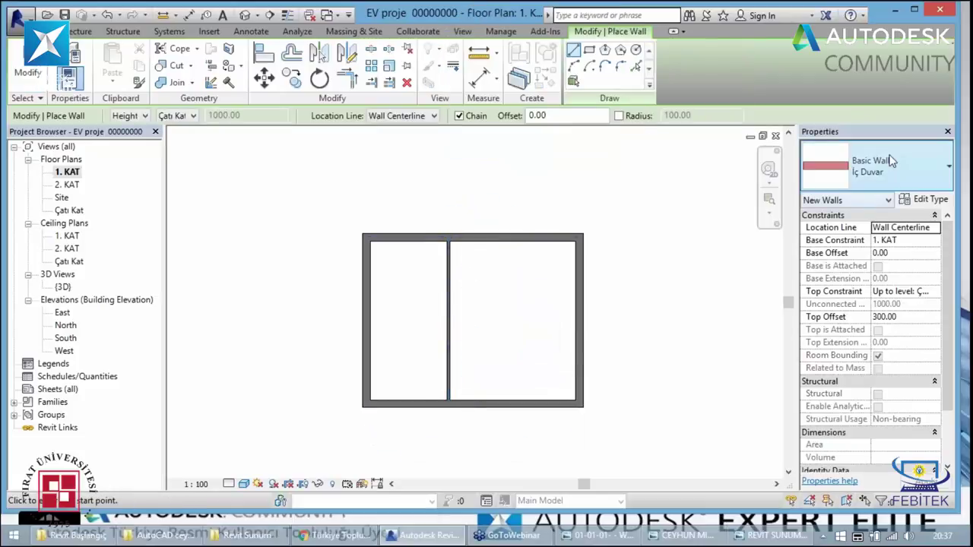
key(Escape)
- Confirm the interior wall keeps the İç Duvar type, then reselect it for its context menu
click(448, 304)
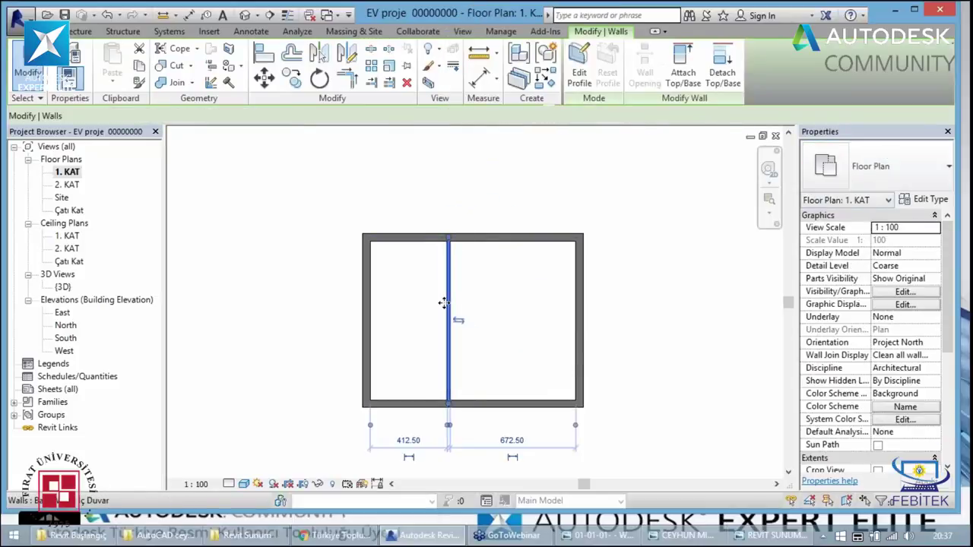
click(920, 169)
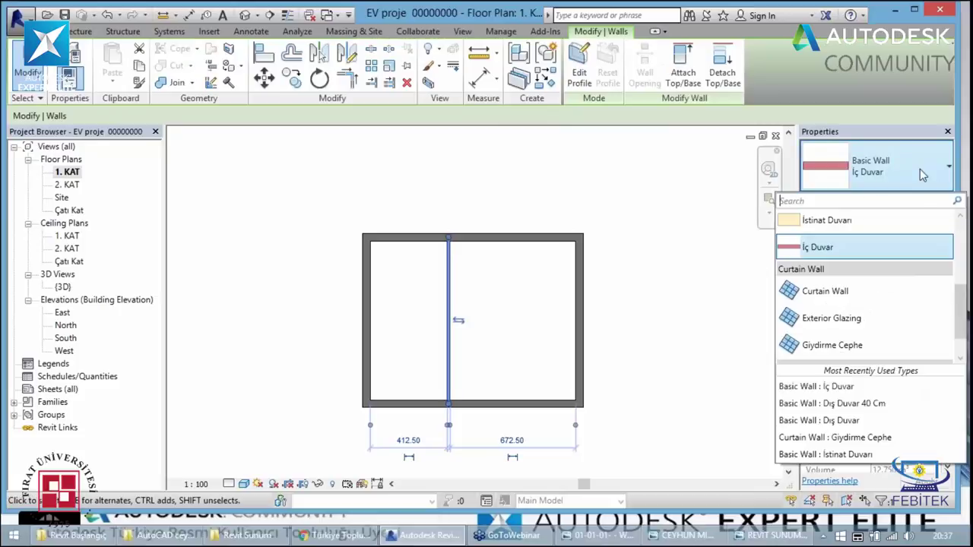
scroll(888, 242, up, 3)
scroll(882, 279, down, 2)
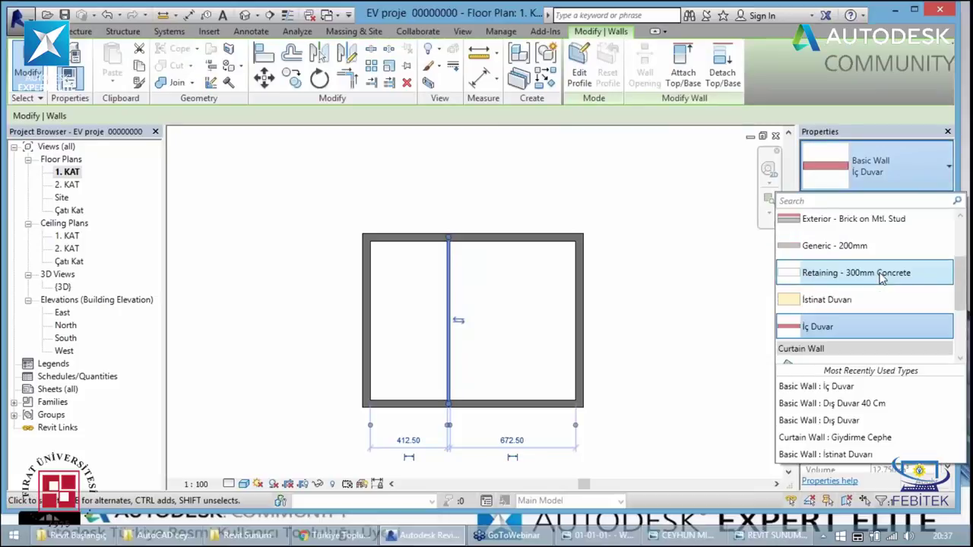
scroll(875, 298, down, 2)
scroll(874, 297, up, 2)
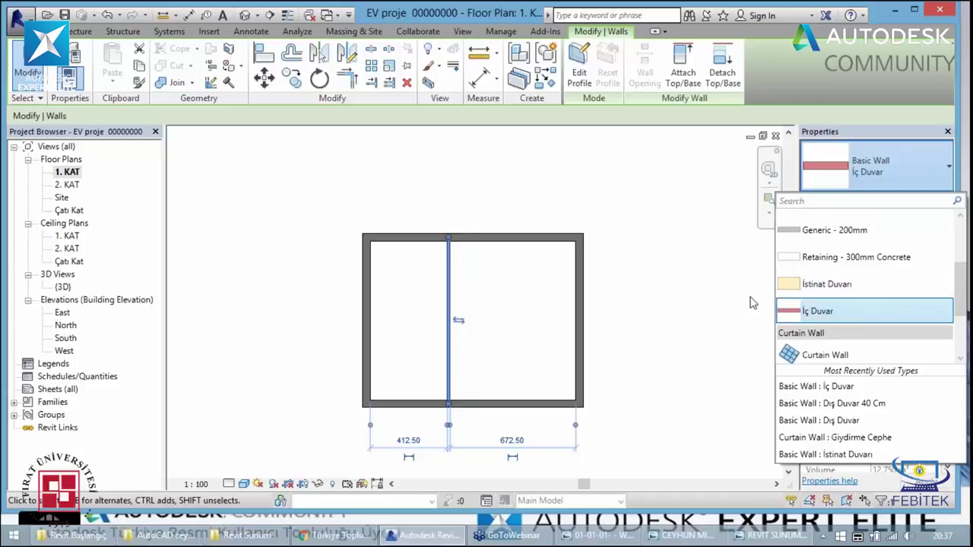
click(875, 310)
key(Escape)
click(455, 329)
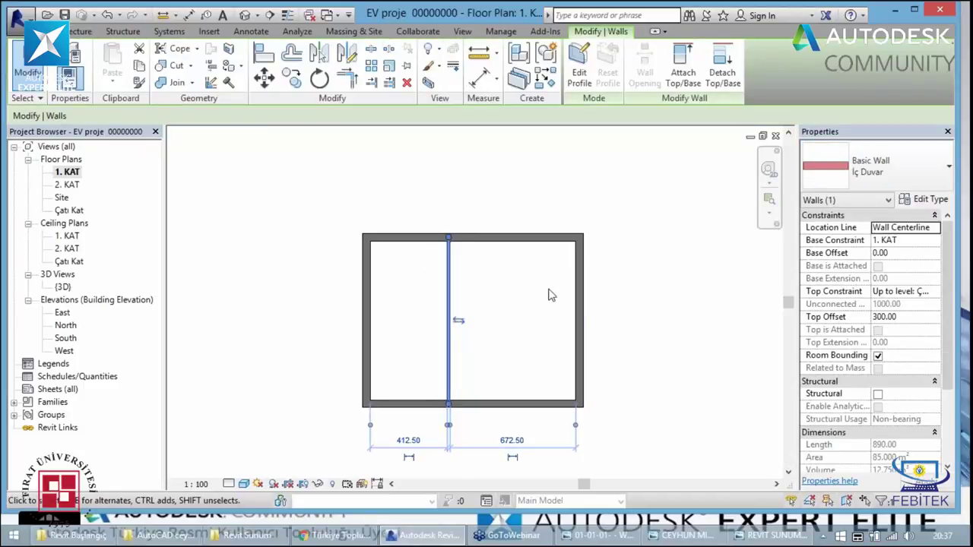
right_click(458, 320)
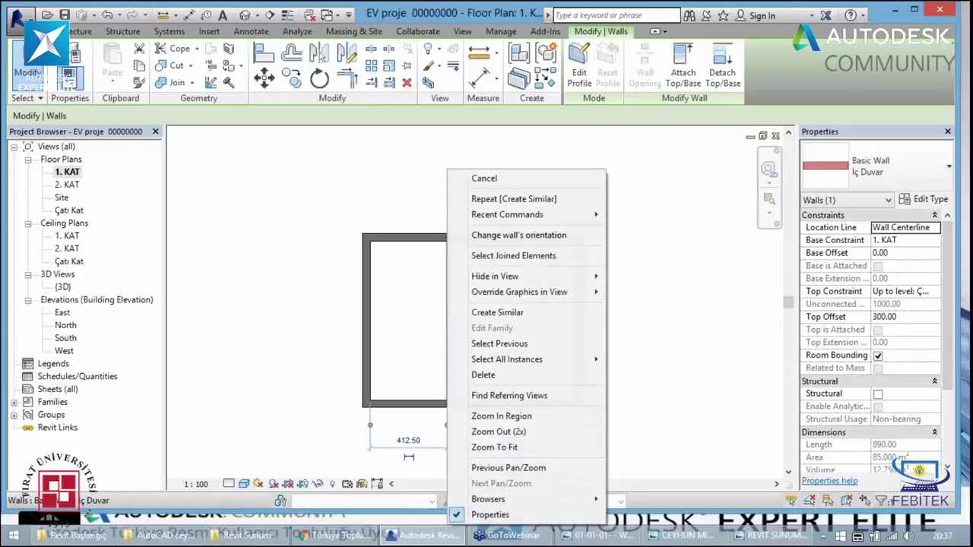
- Add a similar İç Duvar wall 300 right of the first, top to bottom wall, and select both
click(487, 314)
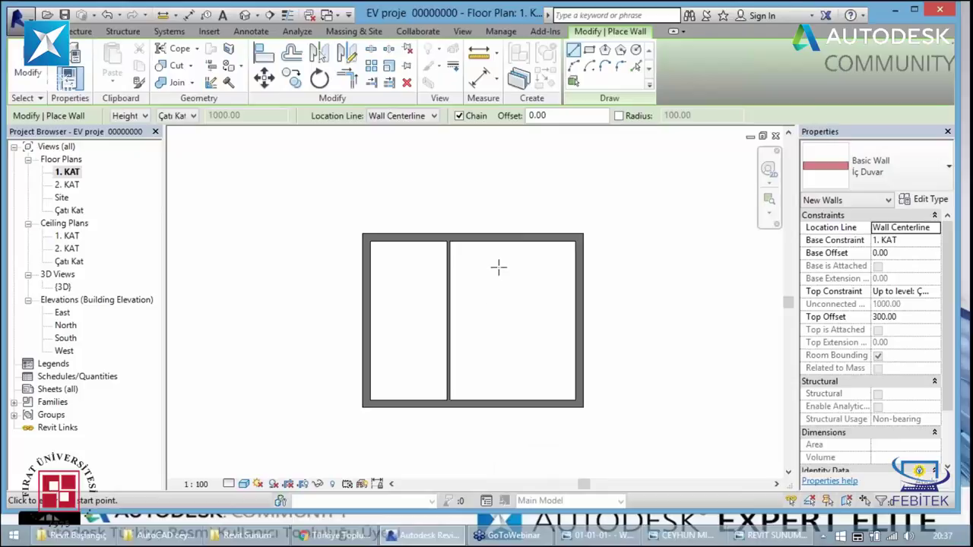
click(473, 238)
text(300)
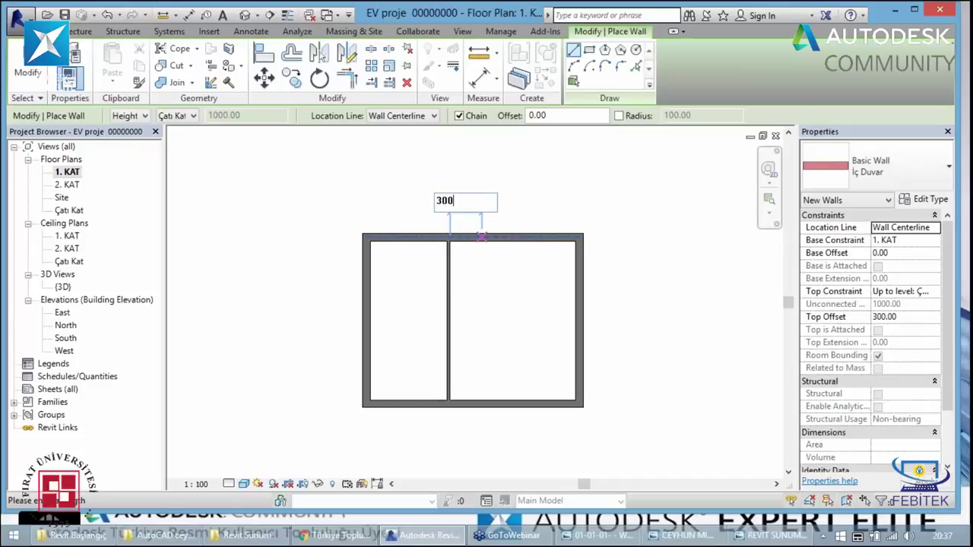
key(Return)
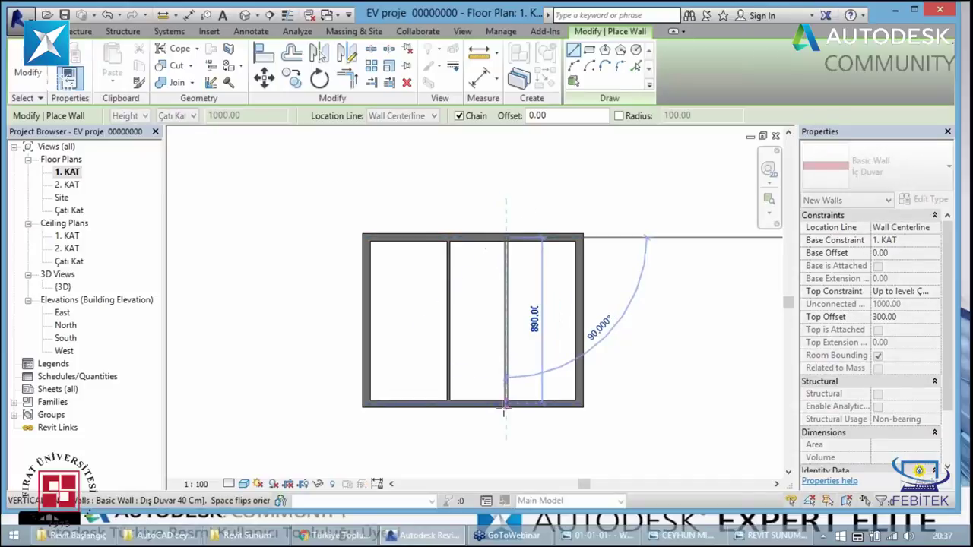
click(506, 403)
key(Escape)
key(Escape)
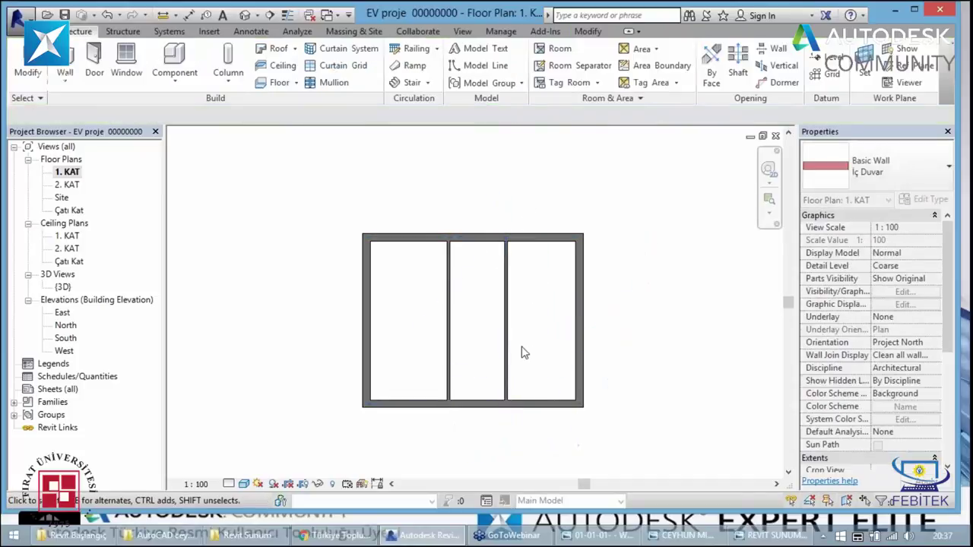
drag(428, 355, 428, 354)
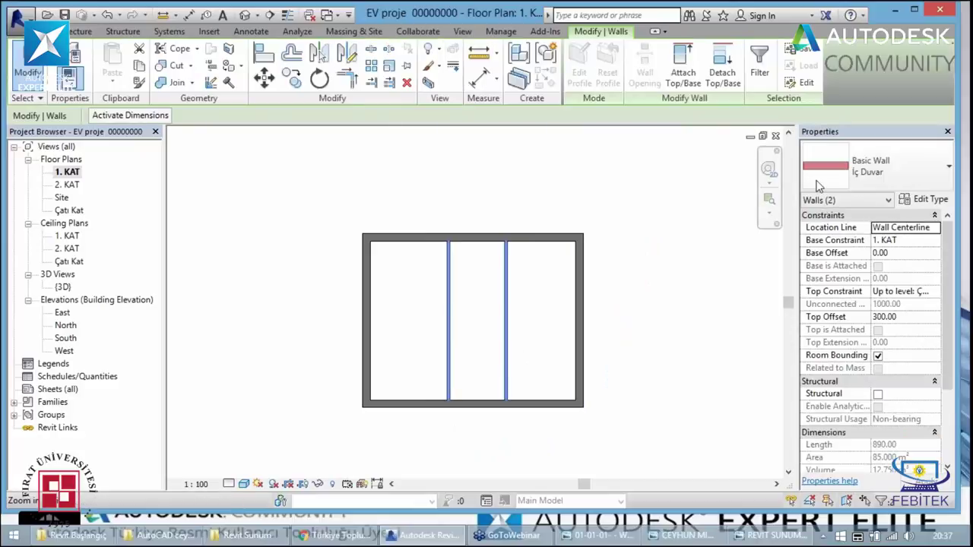
- Inspect the interior walls' type list and type settings without changing anything
click(906, 167)
click(906, 164)
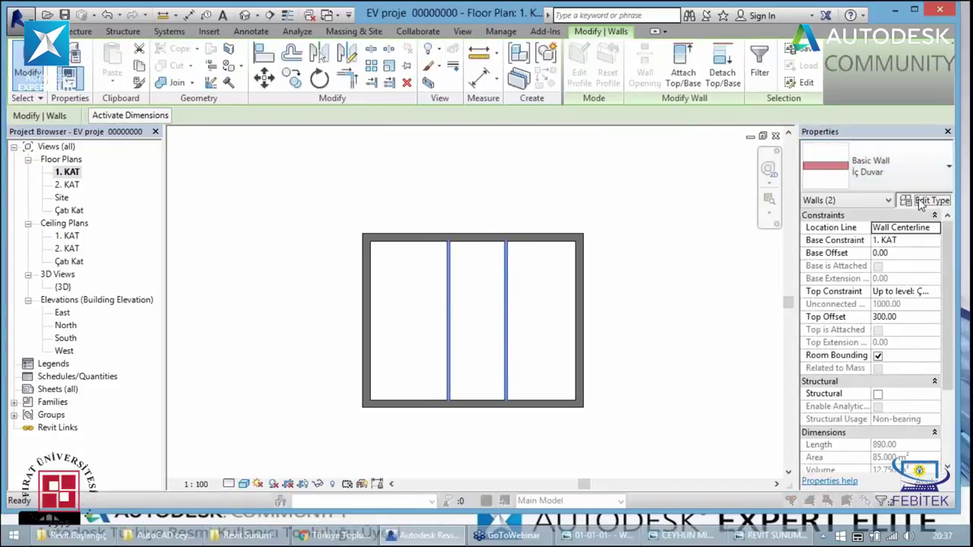
click(926, 199)
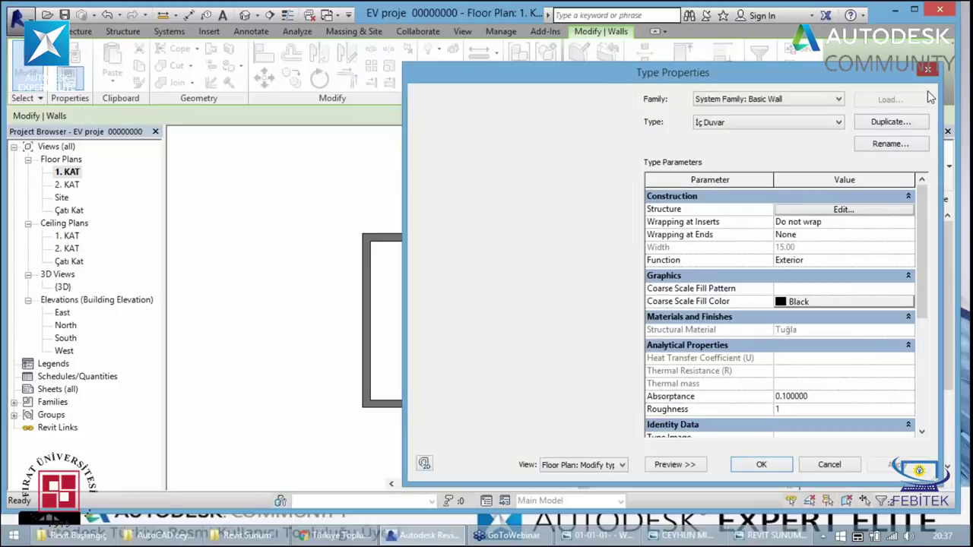
key(Escape)
key(Escape)
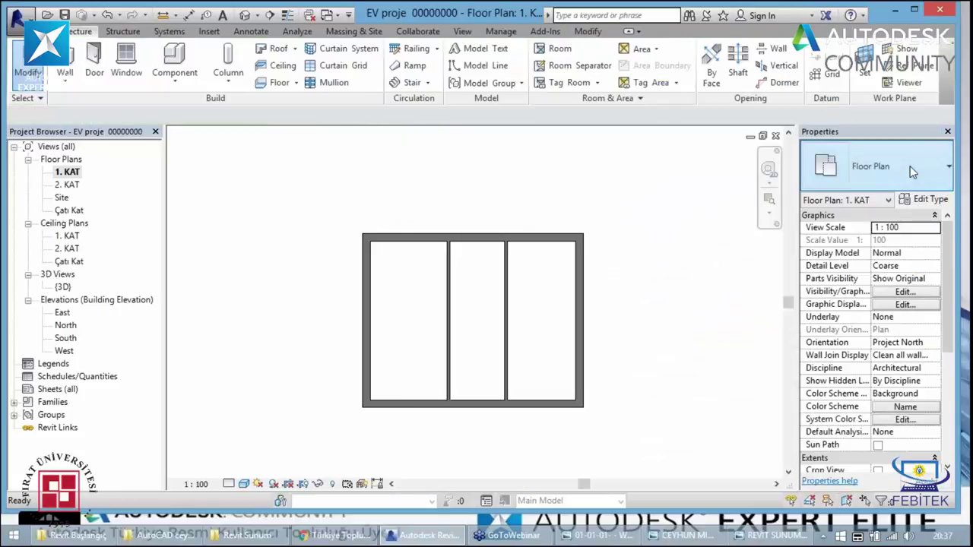
click(910, 166)
click(922, 199)
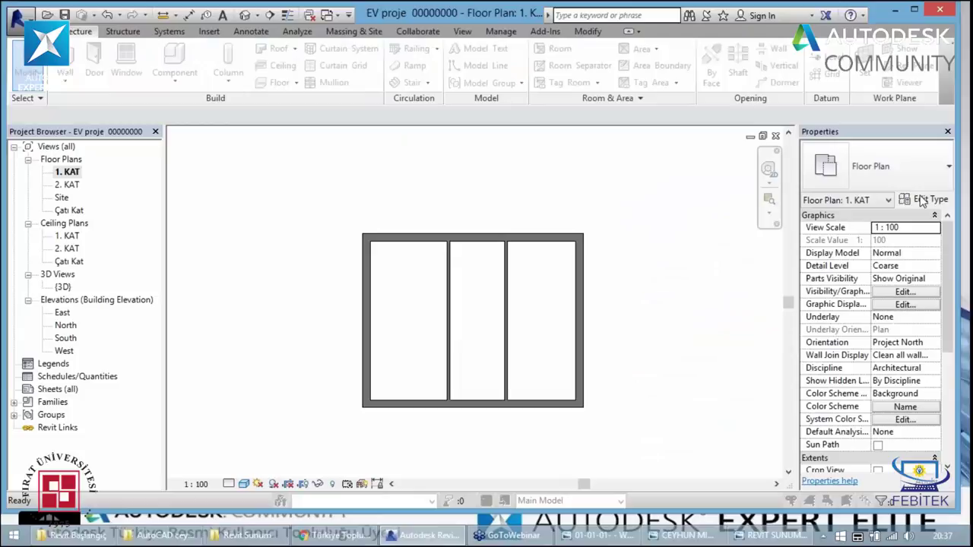
- Give the right interior wall a duplicated İç Duvar 20 type with a 20.00-thick structure layer
click(507, 327)
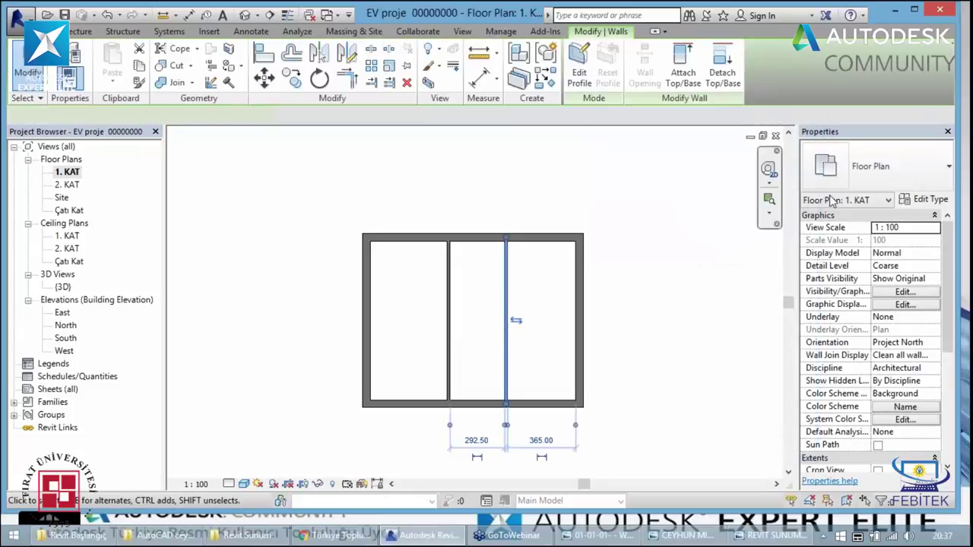
click(877, 173)
click(877, 173)
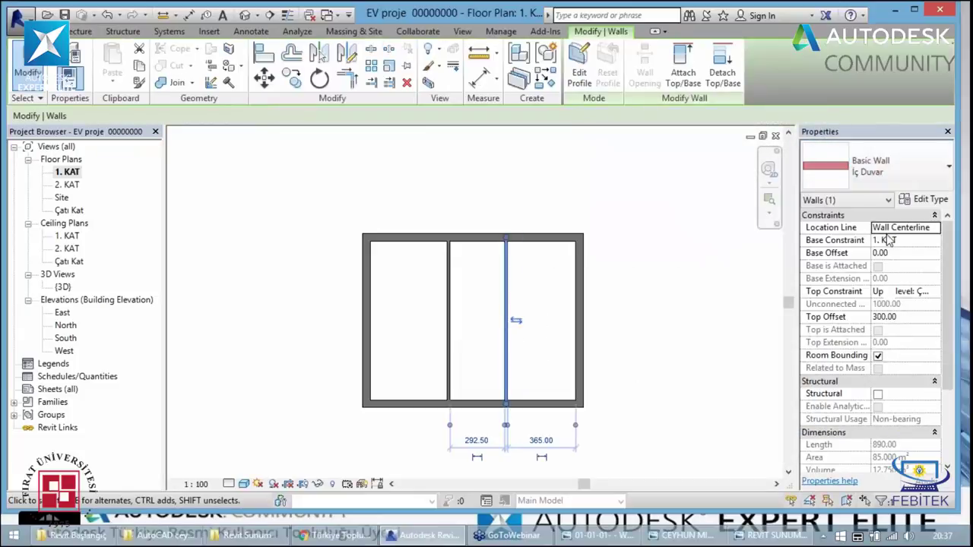
click(924, 204)
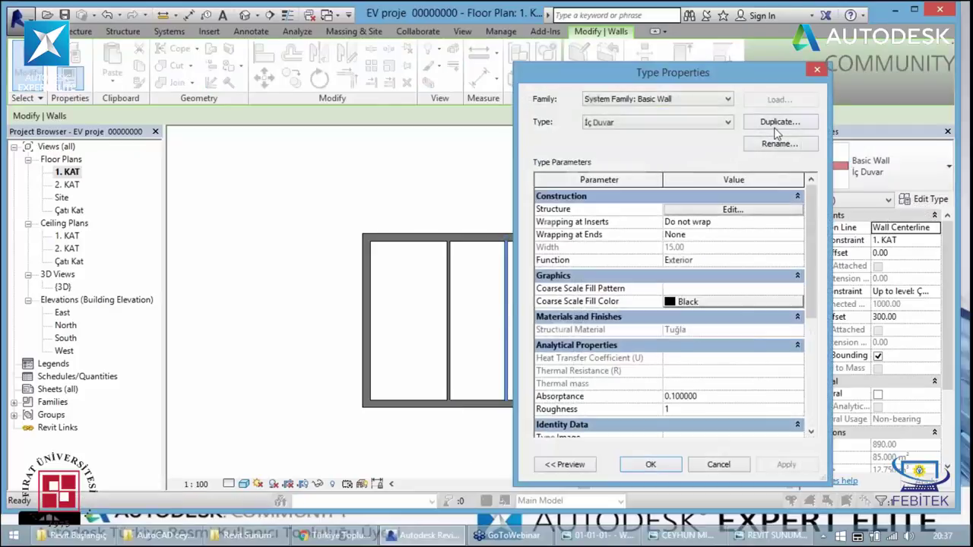
click(774, 123)
text(0)
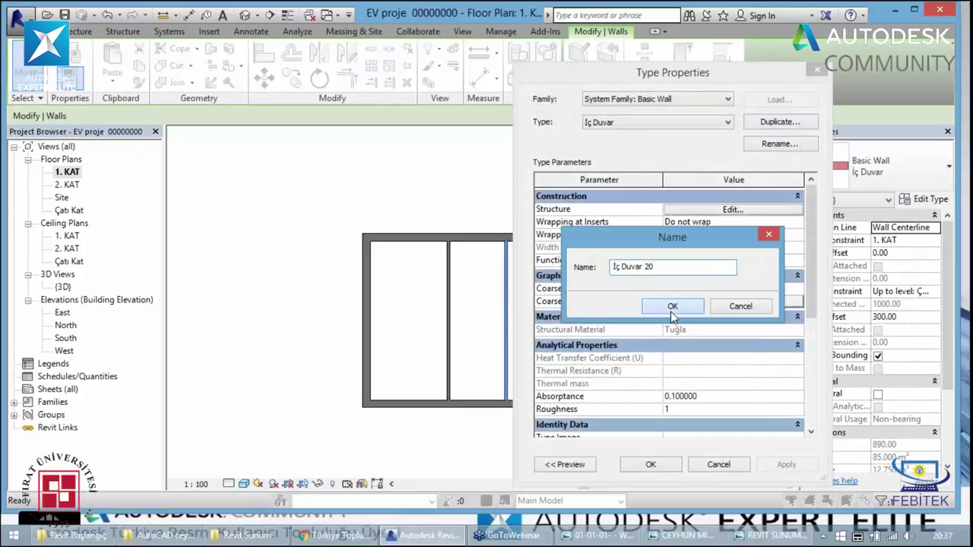
click(672, 311)
click(728, 209)
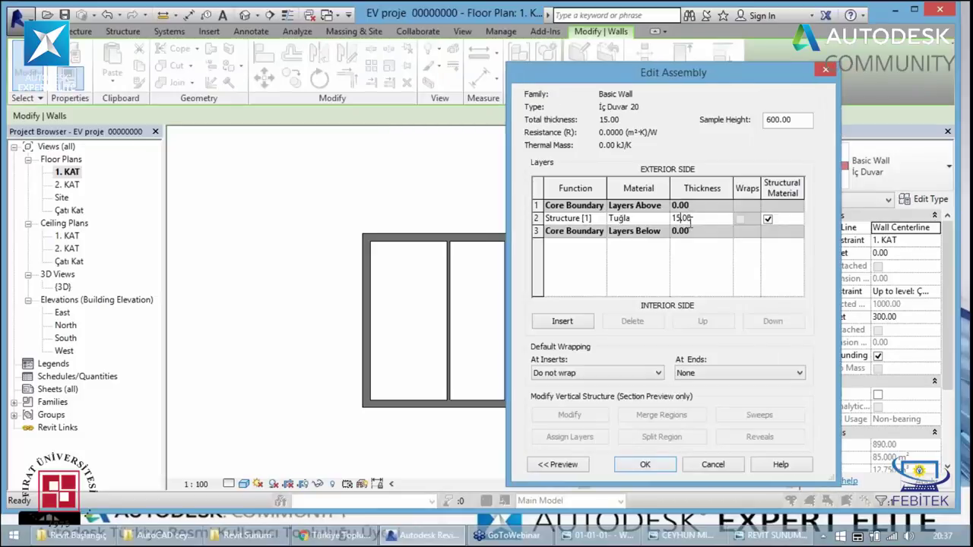
text(0)
click(645, 464)
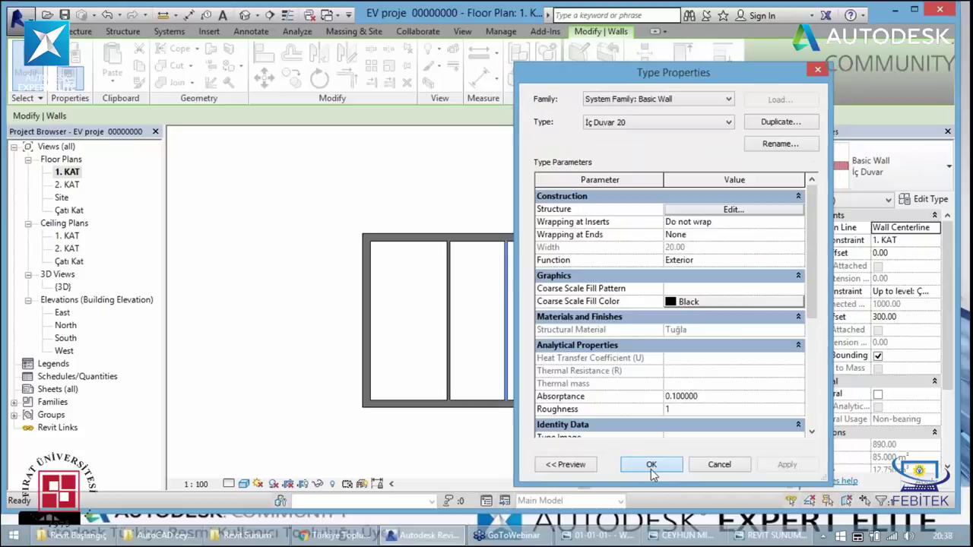
click(651, 465)
- Match the right interior wall's type onto the left wall with MA, then check both walls
click(459, 334)
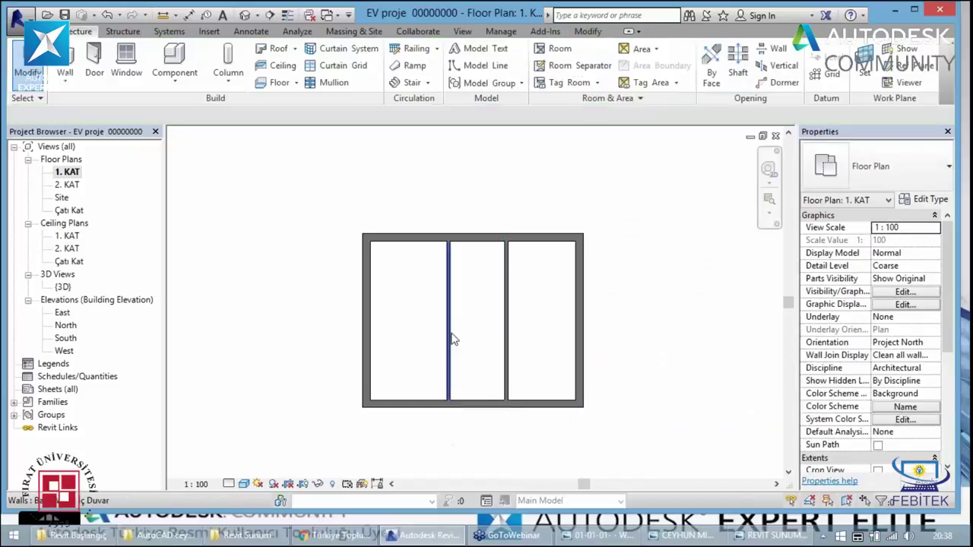
click(453, 339)
key(Escape)
key(m)
key(a)
click(506, 342)
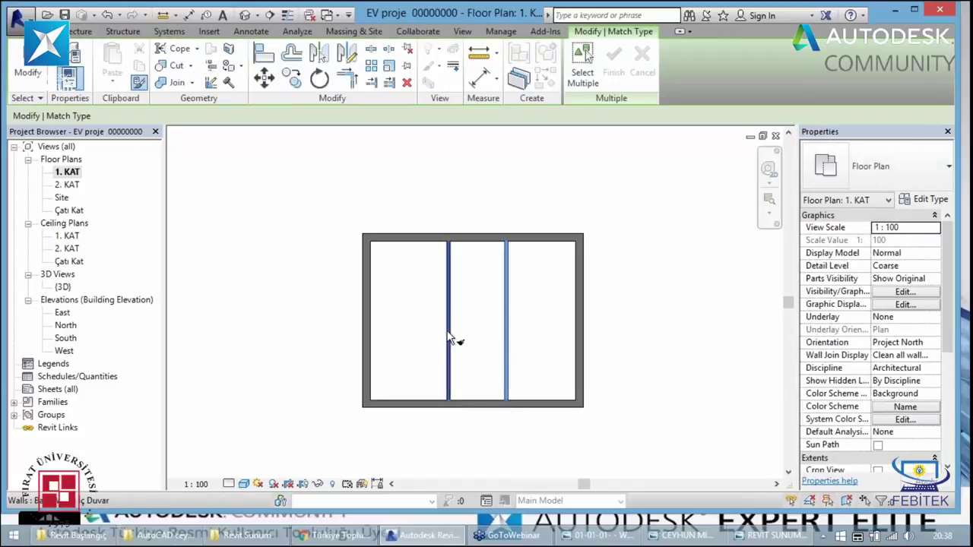
click(449, 339)
key(Escape)
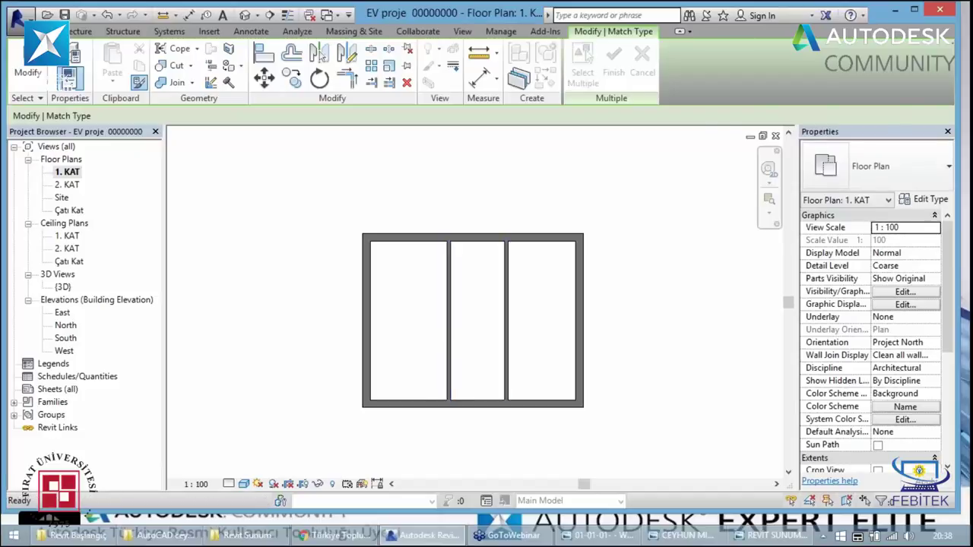
key(Escape)
click(453, 340)
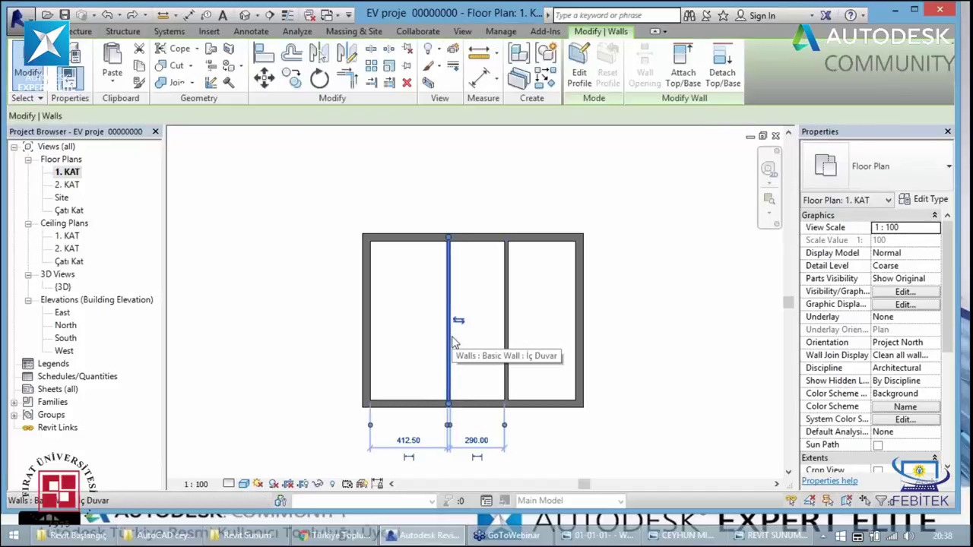
click(507, 335)
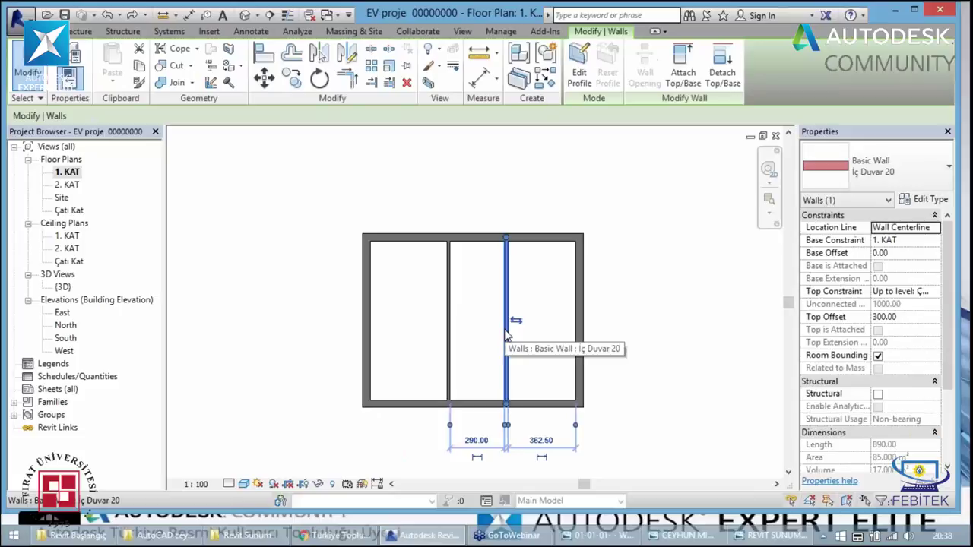
key(Escape)
- Reapply Match Type until the left interior wall reads İç Duvar 20, verifying both walls
key(m)
key(a)
click(504, 339)
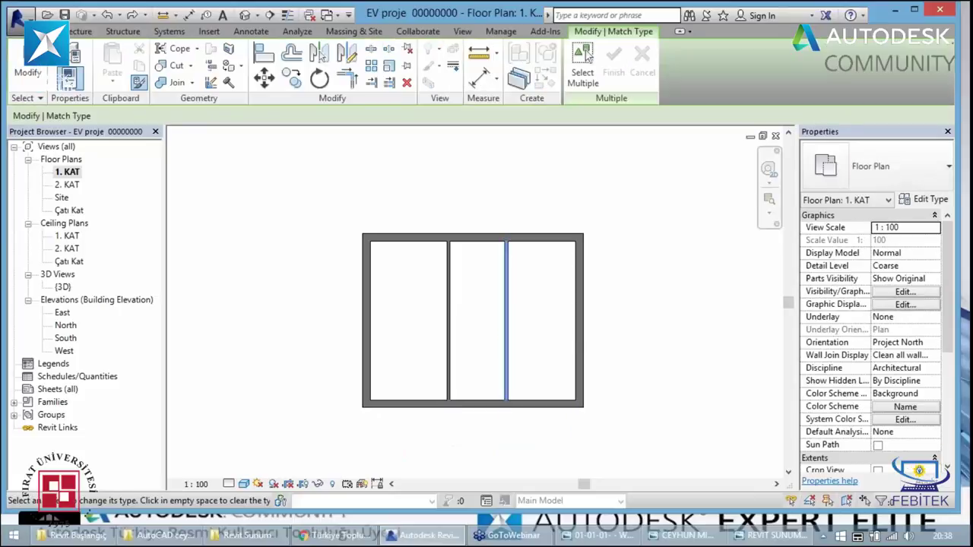
click(449, 343)
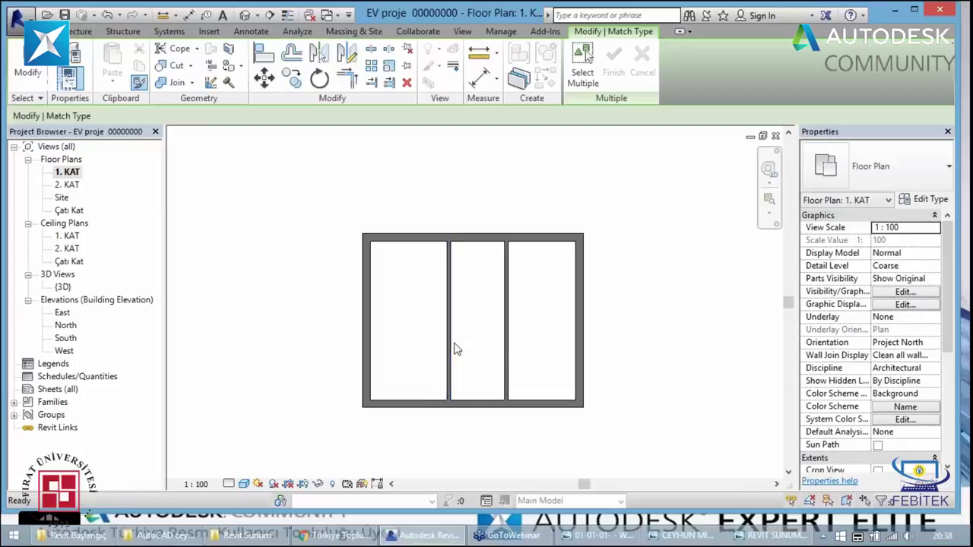
key(Escape)
click(500, 350)
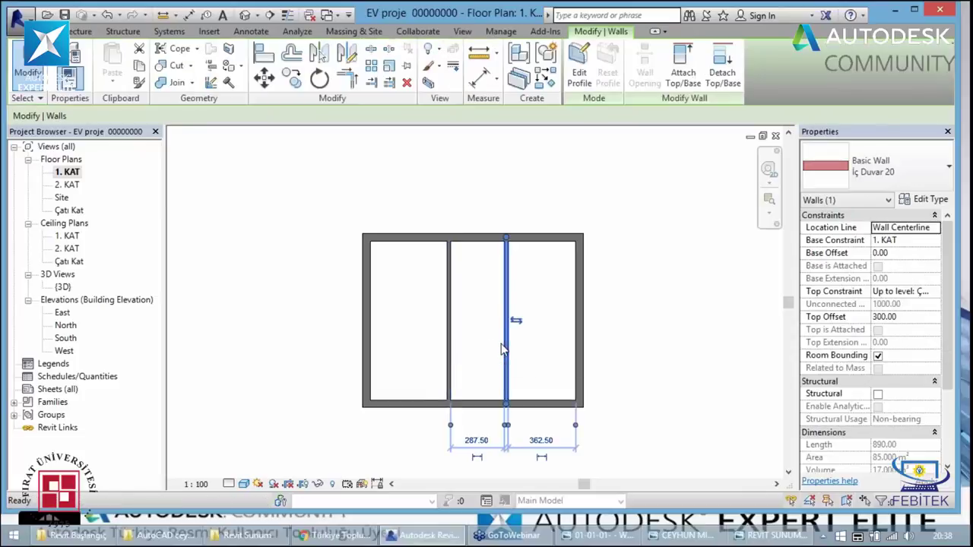
key(m)
key(a)
click(449, 358)
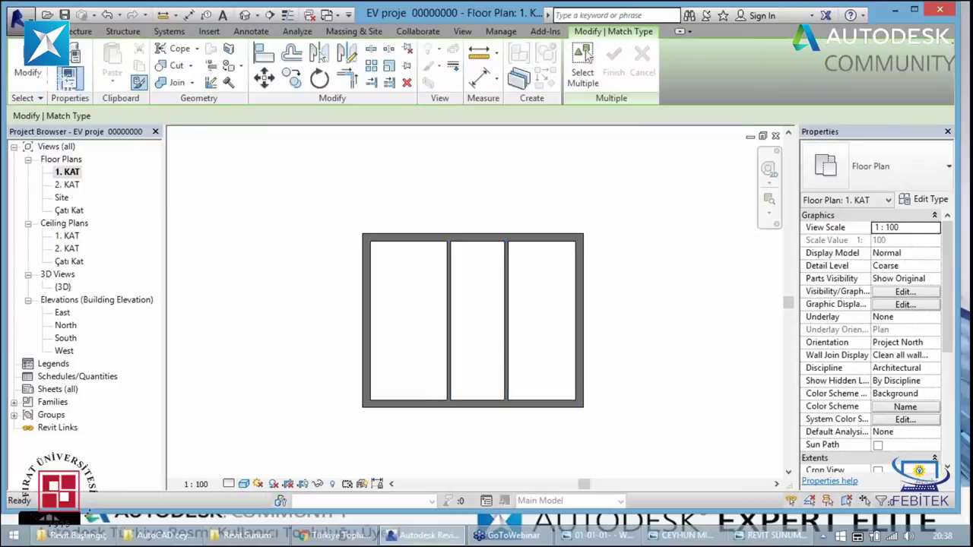
key(Escape)
click(449, 348)
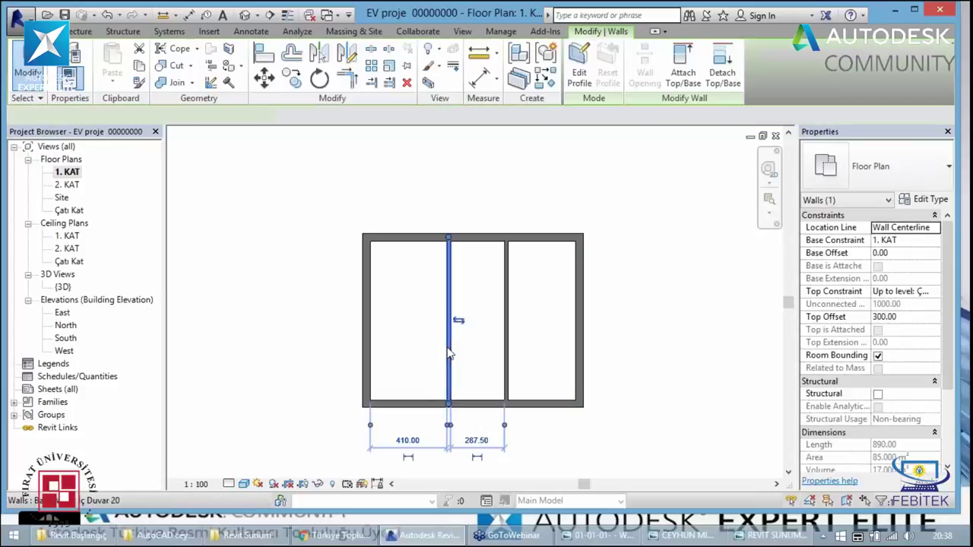
click(503, 354)
key(Escape)
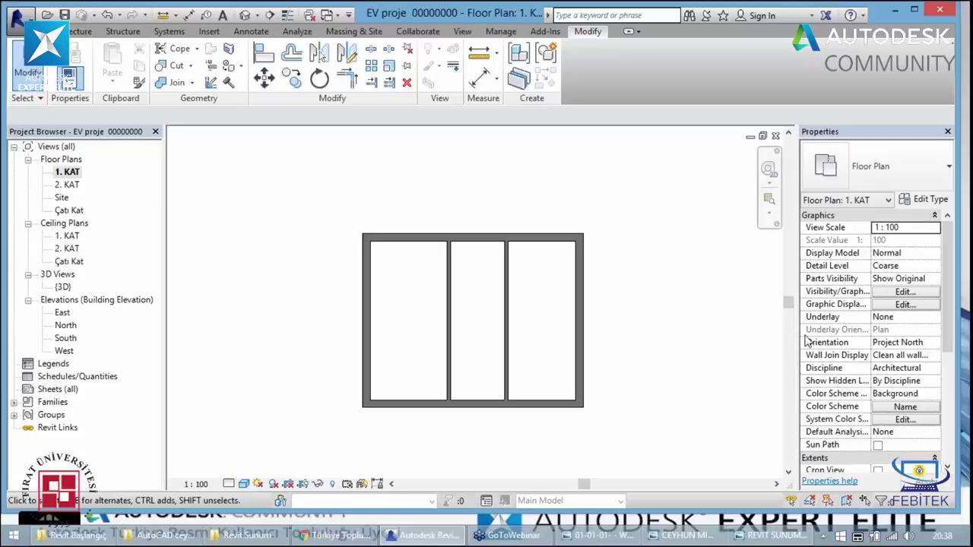
- Look through the Properties type list and dismiss it unchanged
click(897, 165)
click(897, 169)
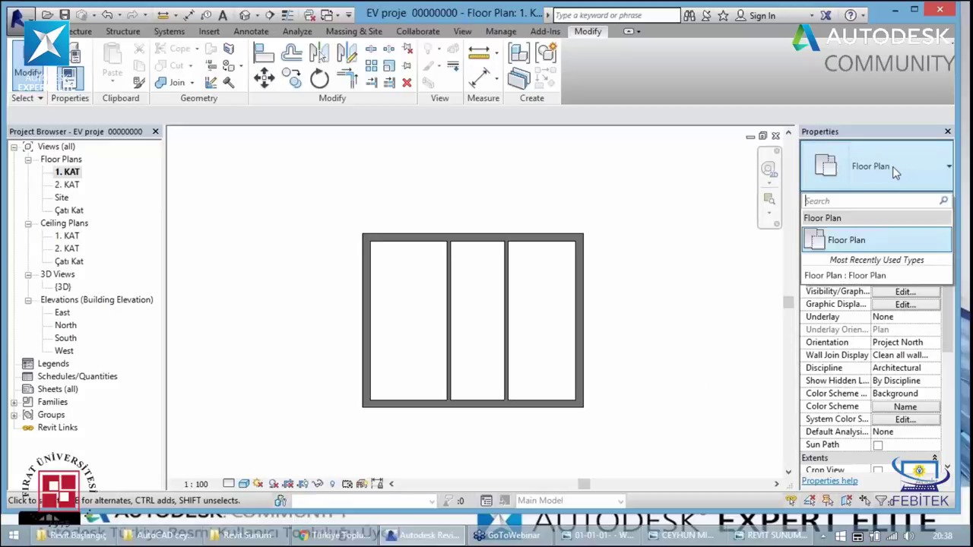
click(887, 165)
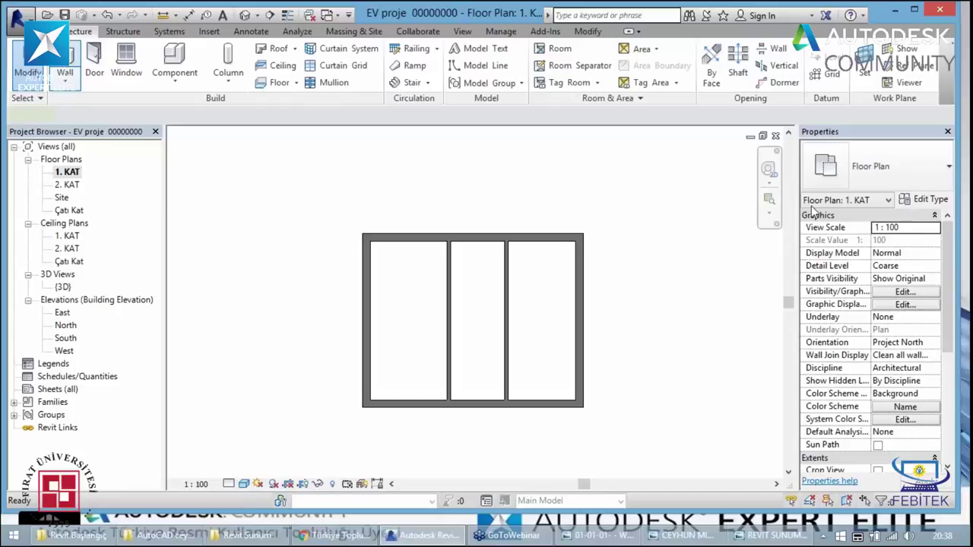
- Start the Wall tool (WA) with İç Duvar and duplicate the type as 'İç Duvar 10'
key(w)
key(a)
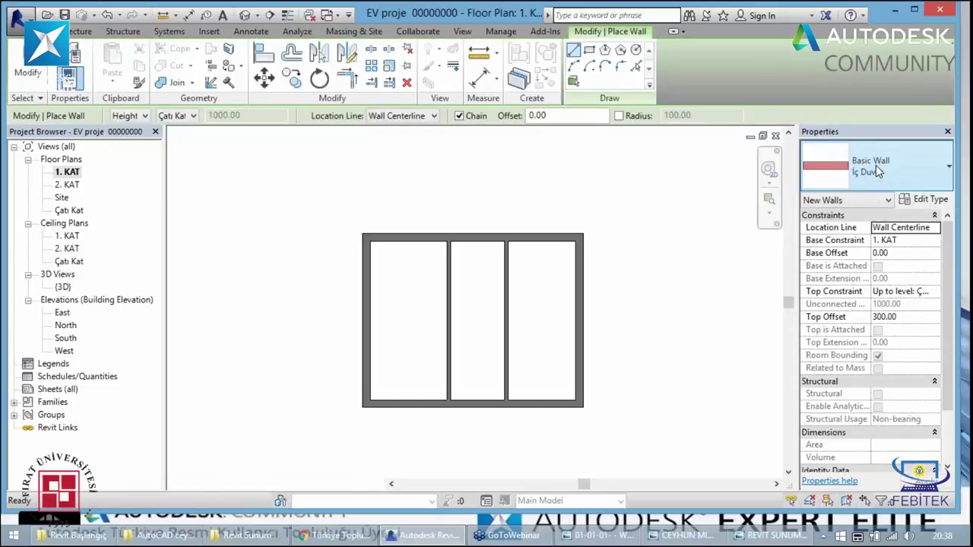
click(876, 171)
click(817, 245)
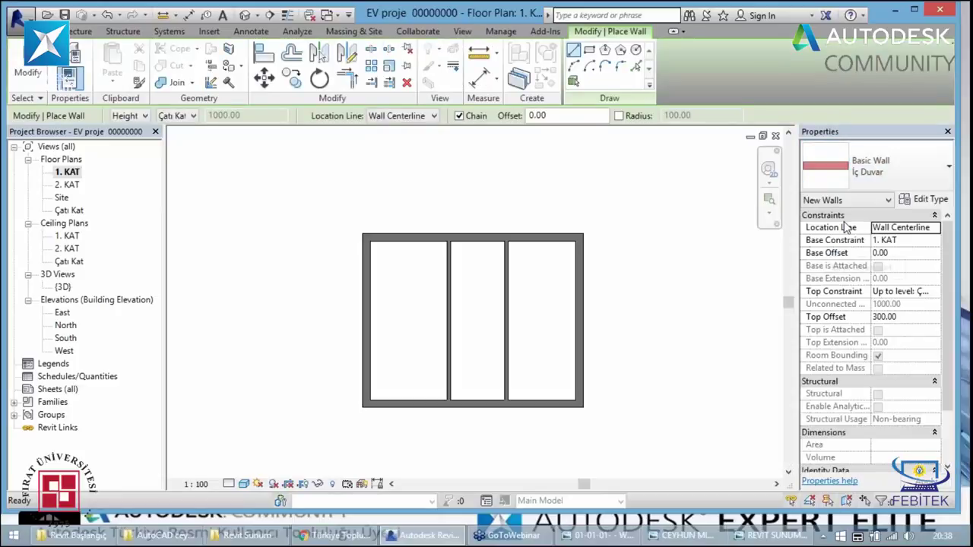
click(881, 176)
click(809, 240)
click(922, 200)
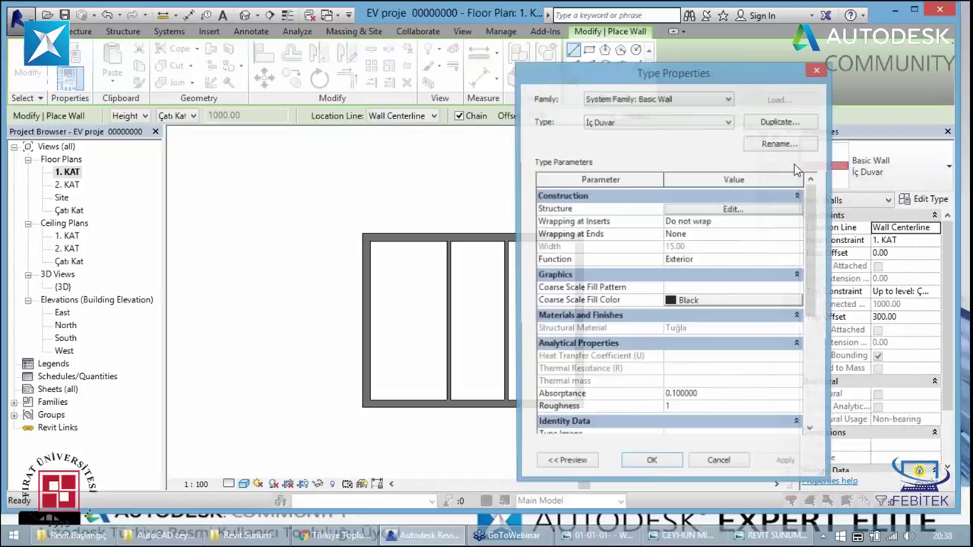
click(780, 144)
text(İç Duvar 10)
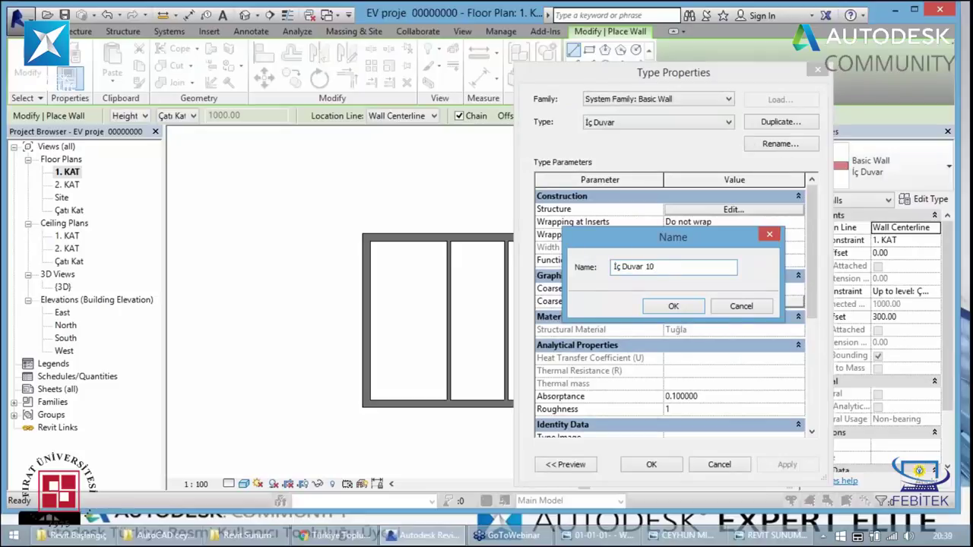
click(672, 315)
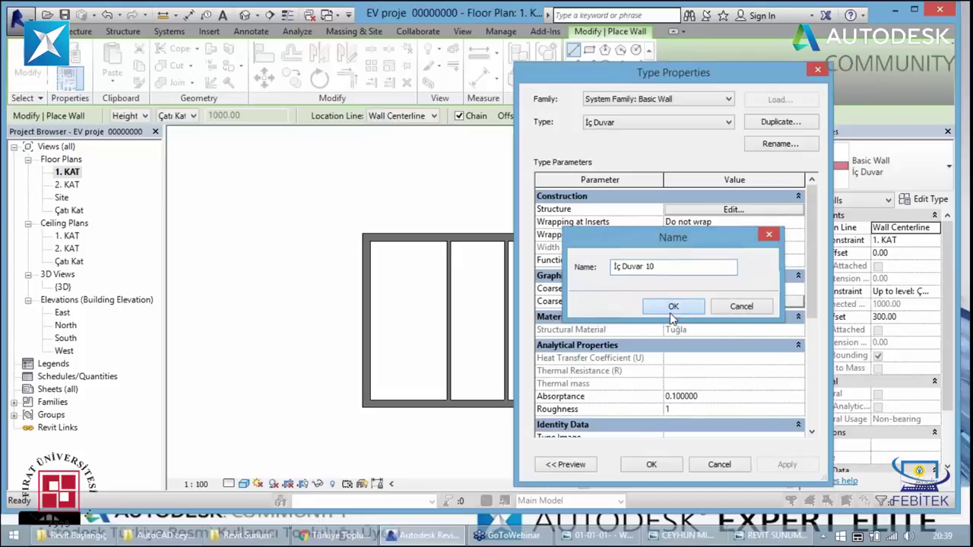
- Set the Tuğla brick layer thickness to 10.00, preview the section, and confirm
click(734, 210)
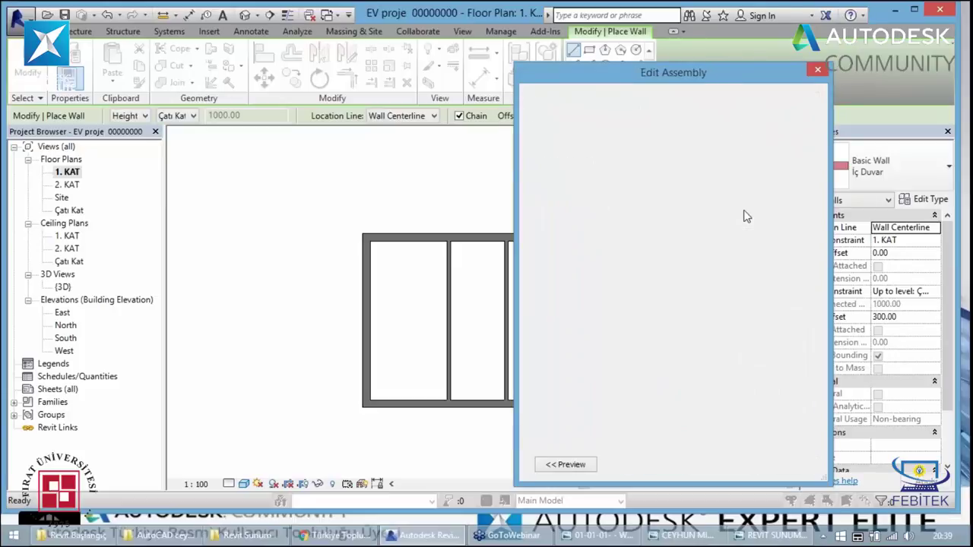
click(684, 218)
text(10)
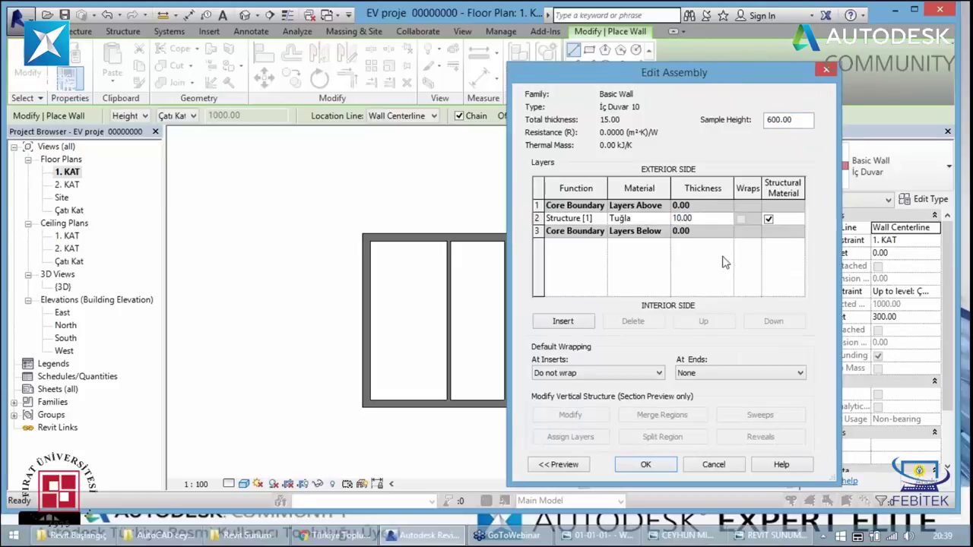
key(Return)
click(564, 465)
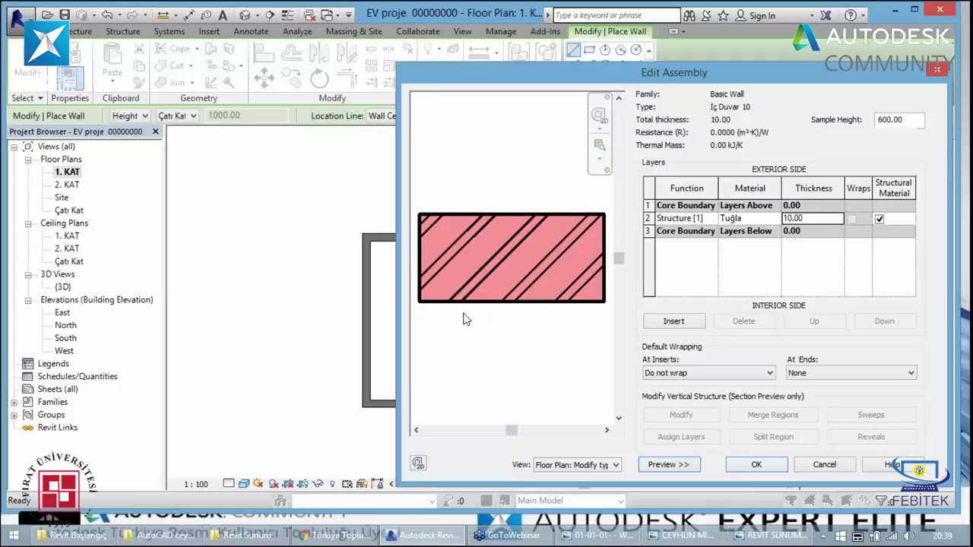
click(753, 465)
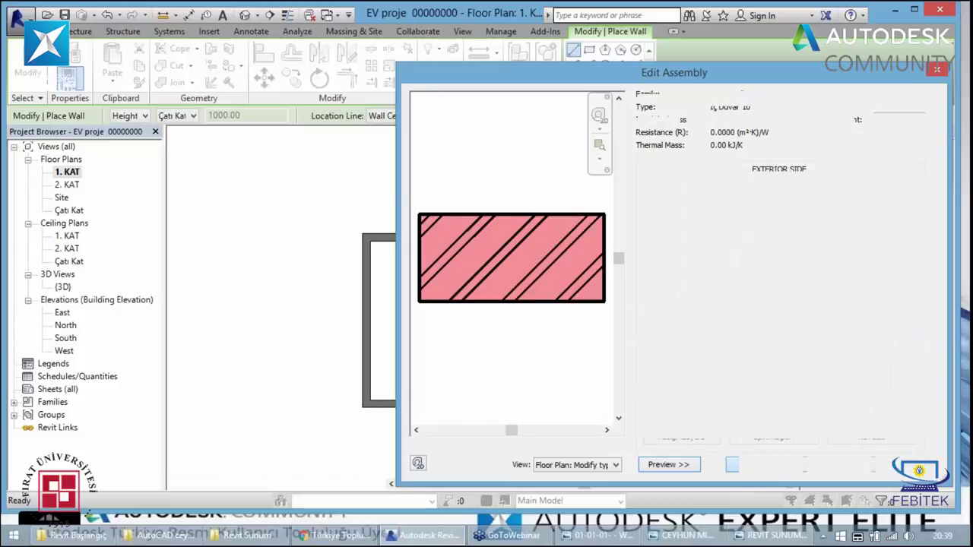
click(753, 463)
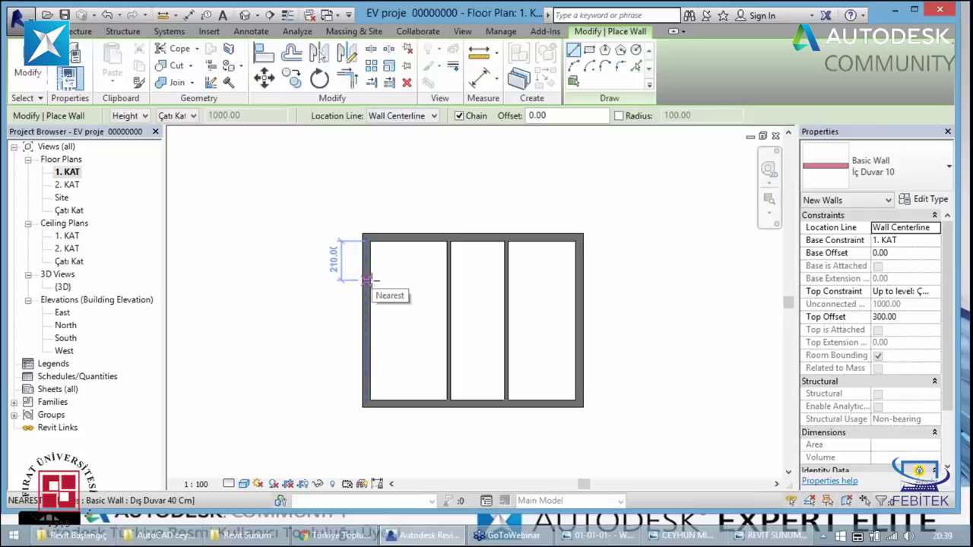
- Draw horizontal İç Duvar 10 walls 280 down, across the left and right side columns
text(280)
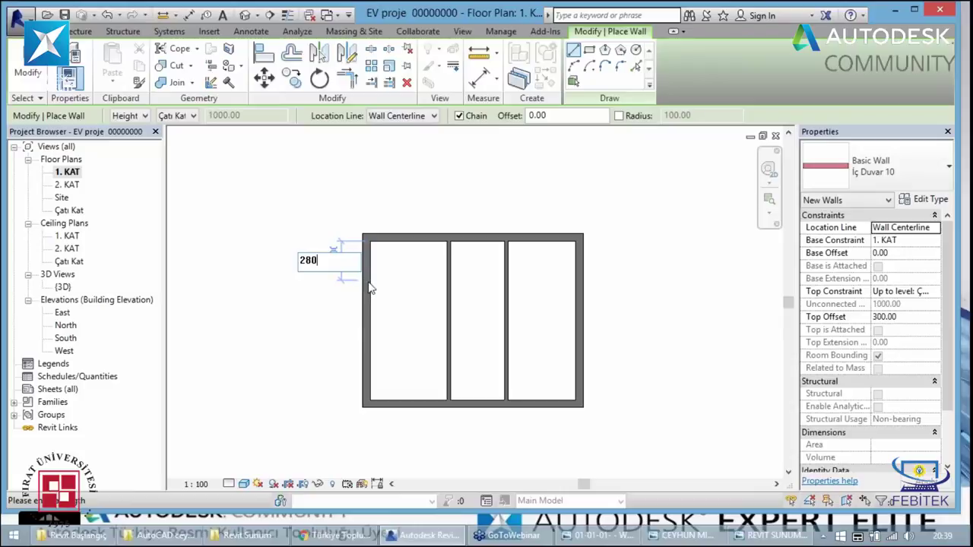
key(Return)
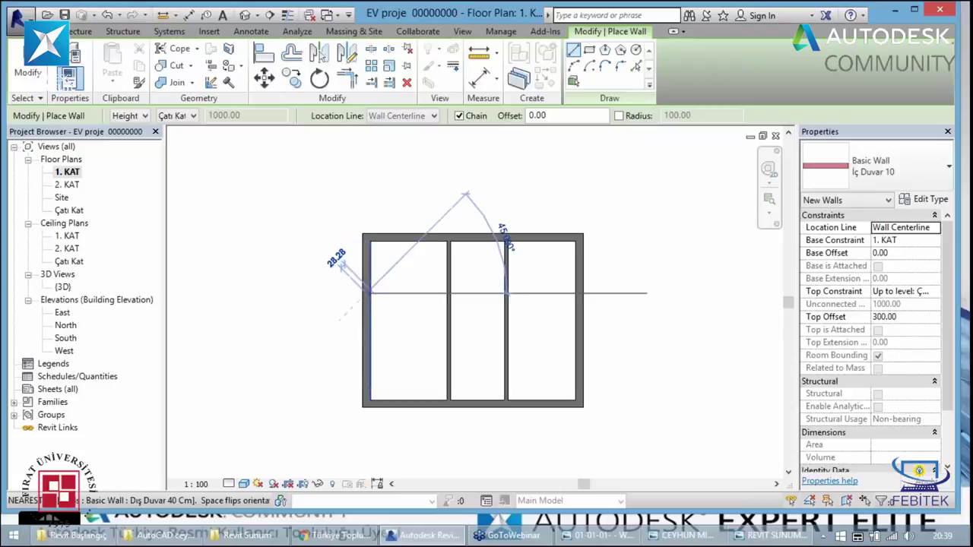
click(450, 292)
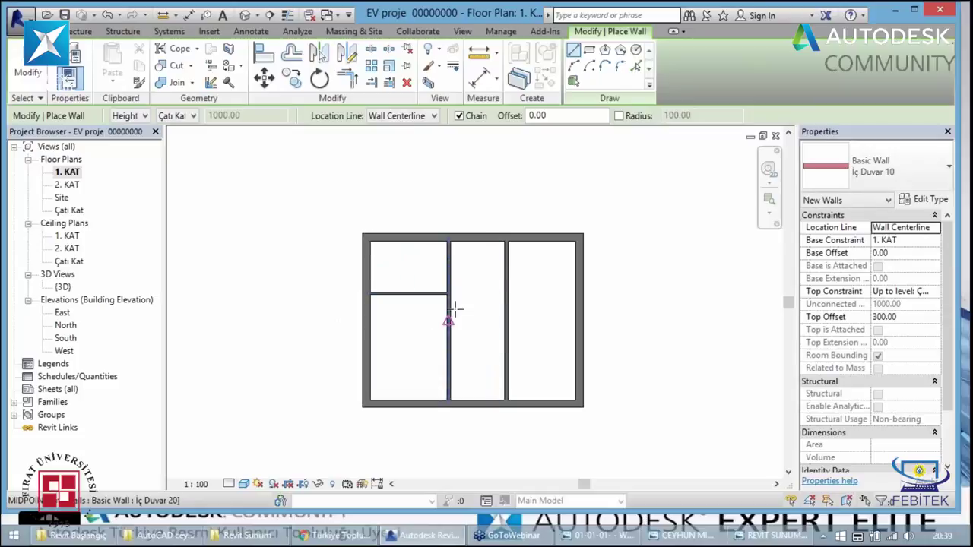
click(506, 293)
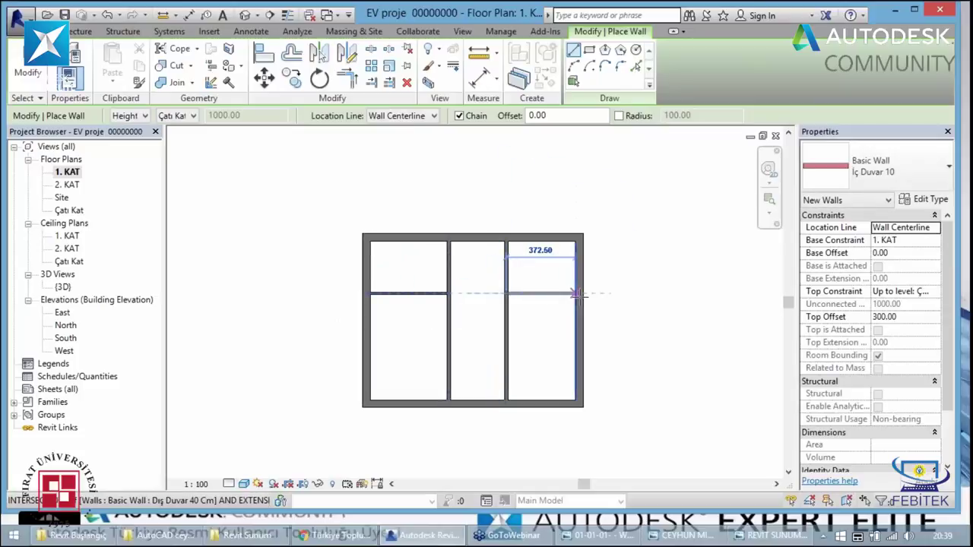
click(576, 294)
key(Escape)
key(Escape)
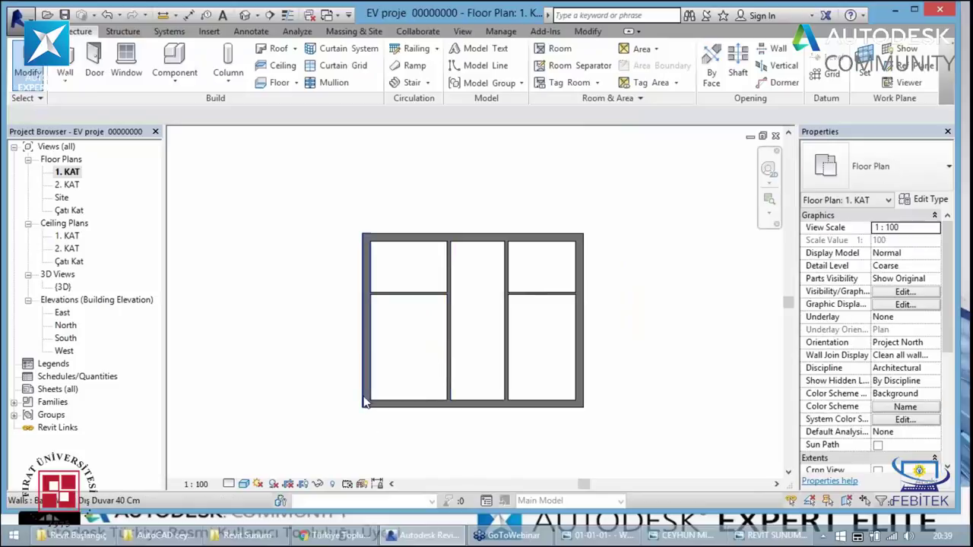
- Add a second pair of horizontal walls lower down across the left and right columns
key(w)
key(a)
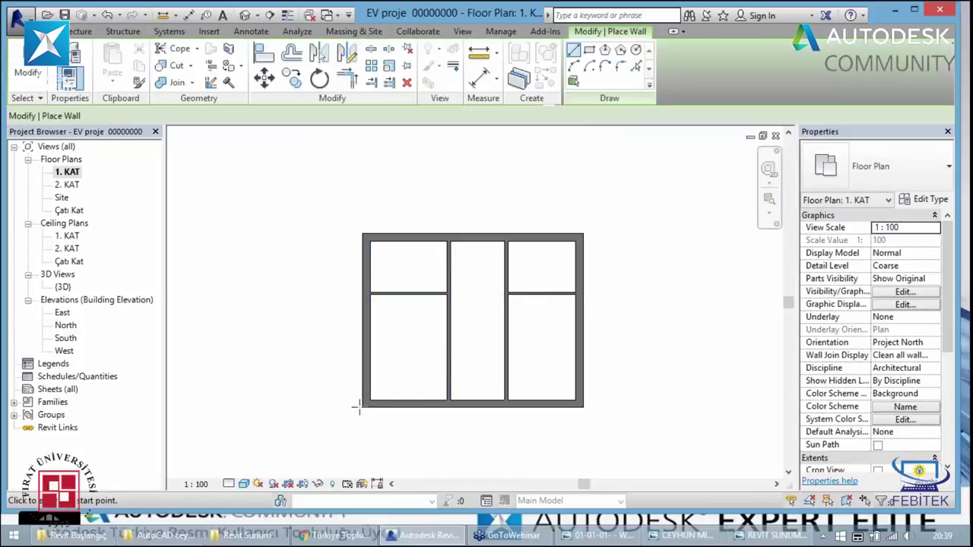
click(366, 392)
text(280)
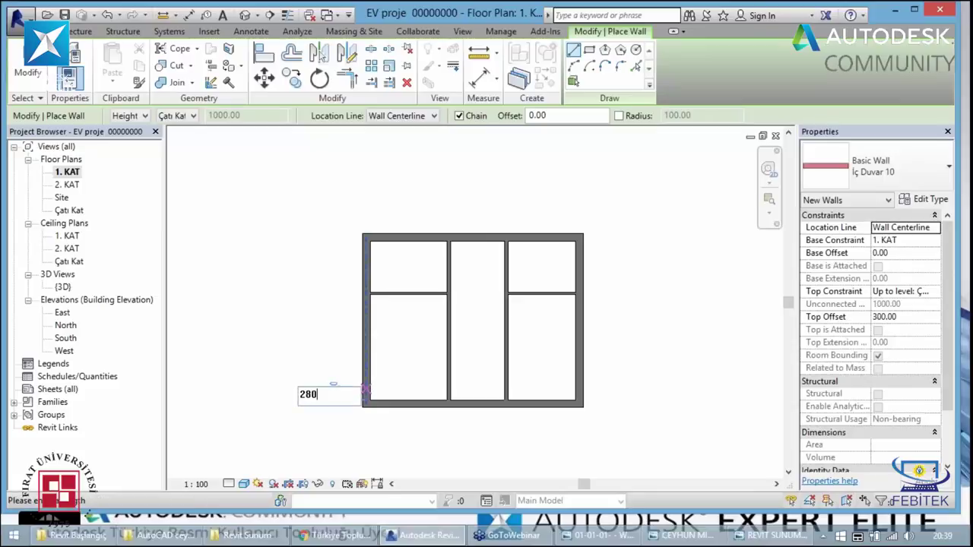
key(Return)
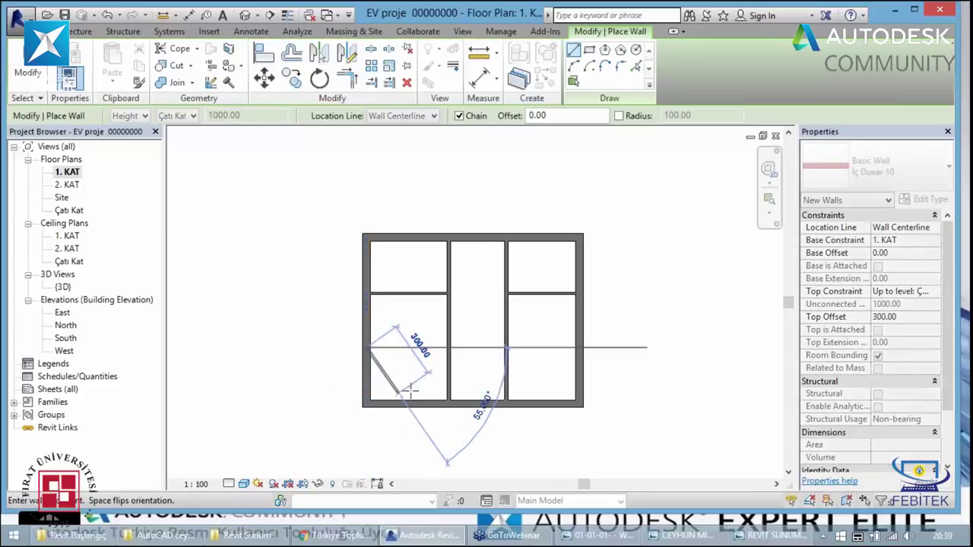
click(448, 347)
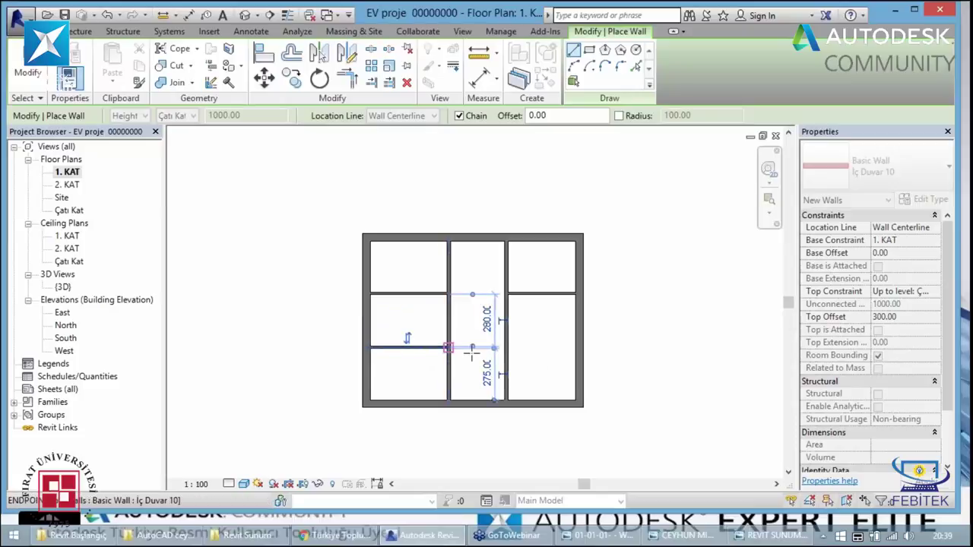
click(504, 348)
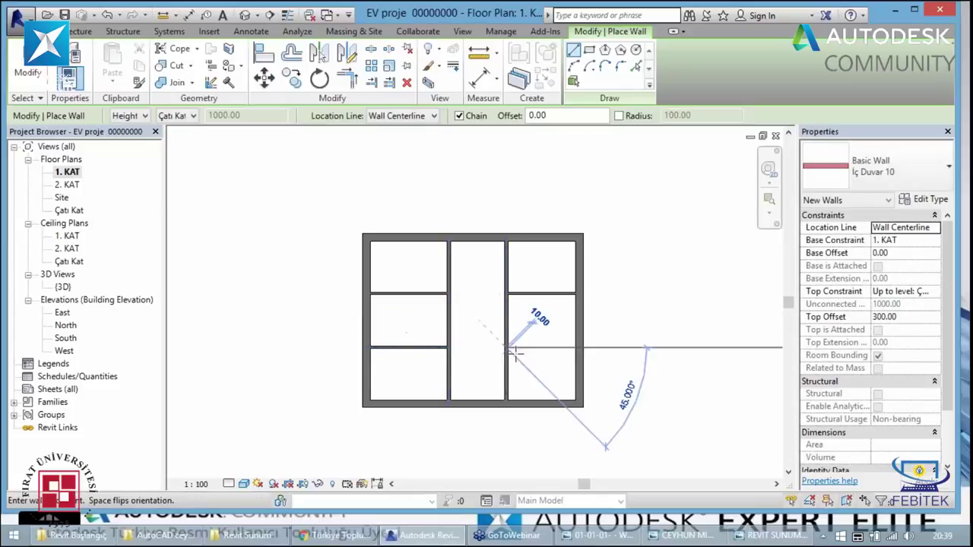
click(580, 348)
key(Escape)
key(Escape)
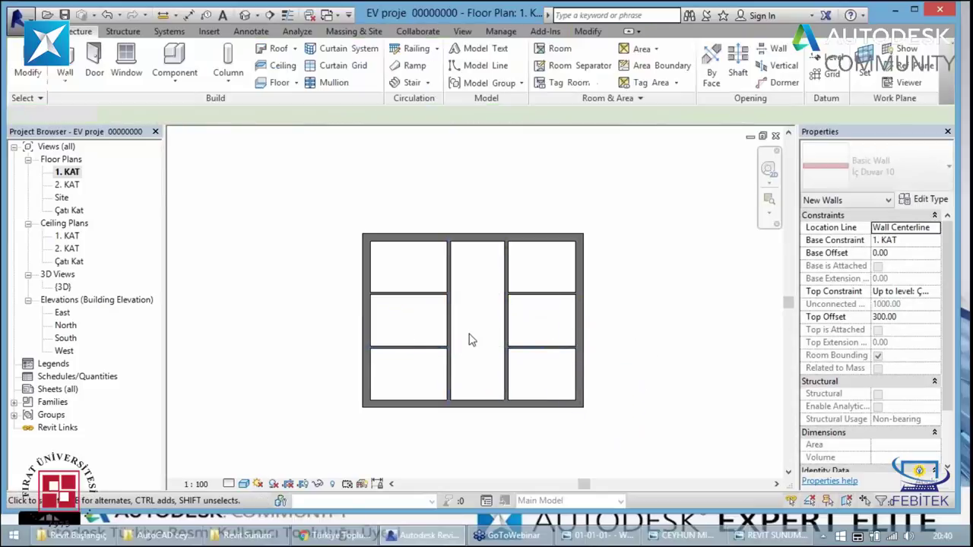
- Zoom into the plan and select the new interior wall in the left rooms
middle_click(423, 322)
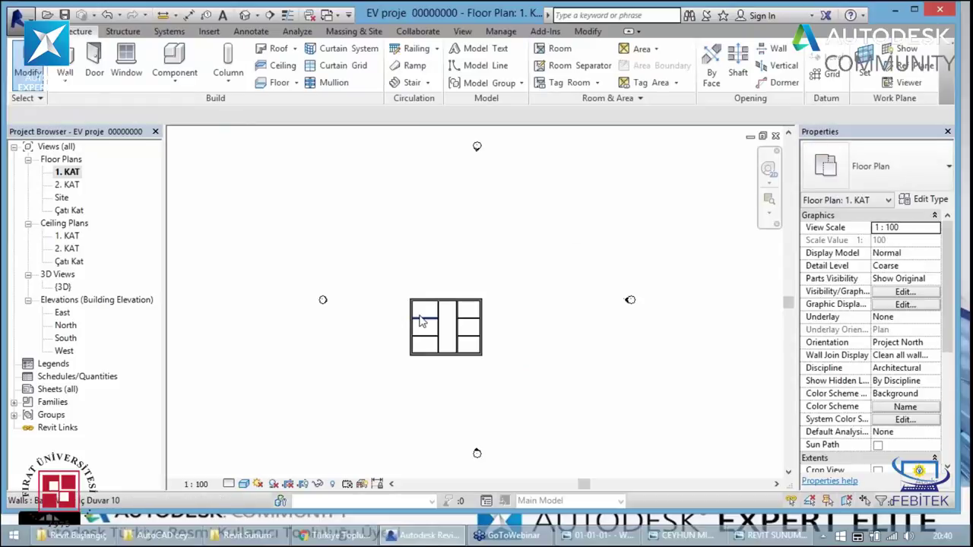
key(z)
key(r)
drag(394, 286, 496, 368)
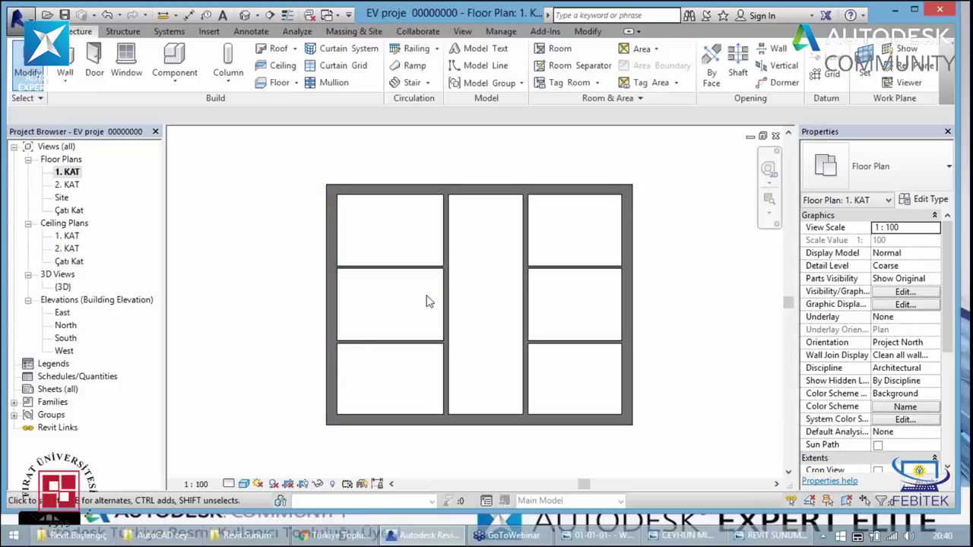
scroll(430, 296, up, 1)
scroll(434, 257, up, 1)
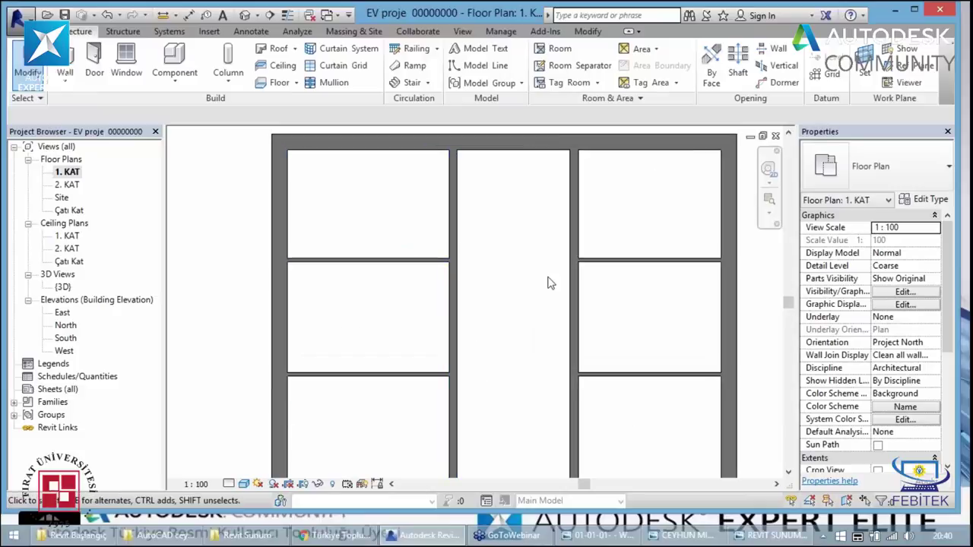
scroll(516, 277, down, 1)
click(446, 267)
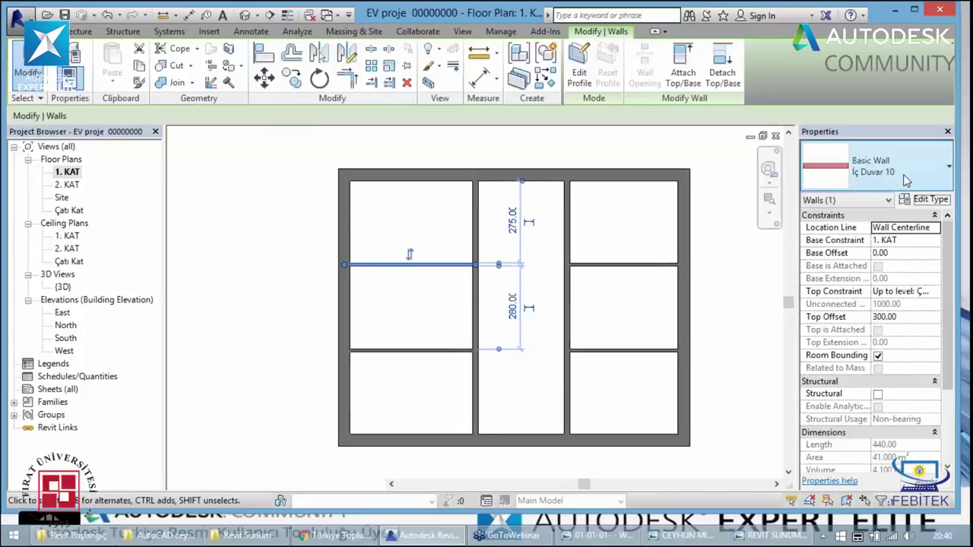
- Set the İç Duvar 10 type's structure layer thickness to 15
click(904, 174)
click(903, 175)
click(924, 199)
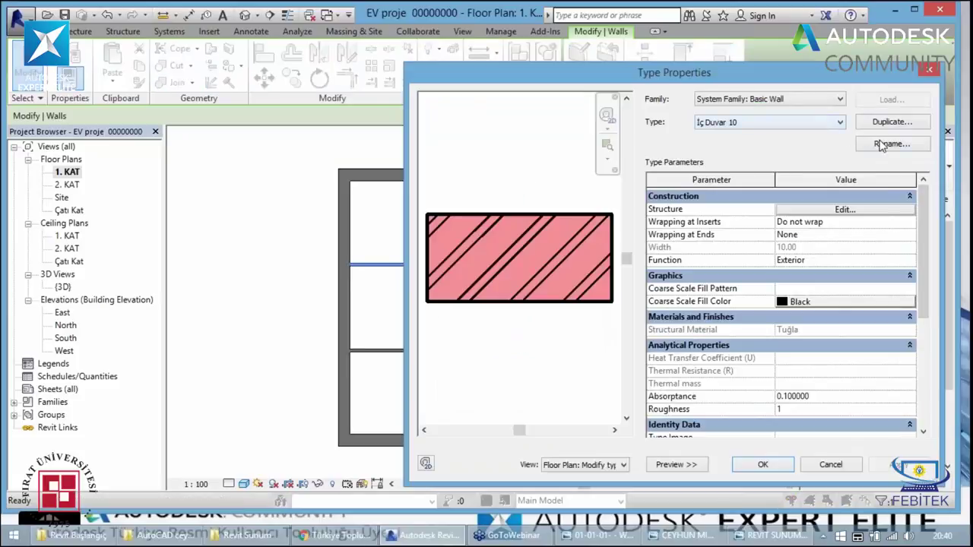
click(836, 209)
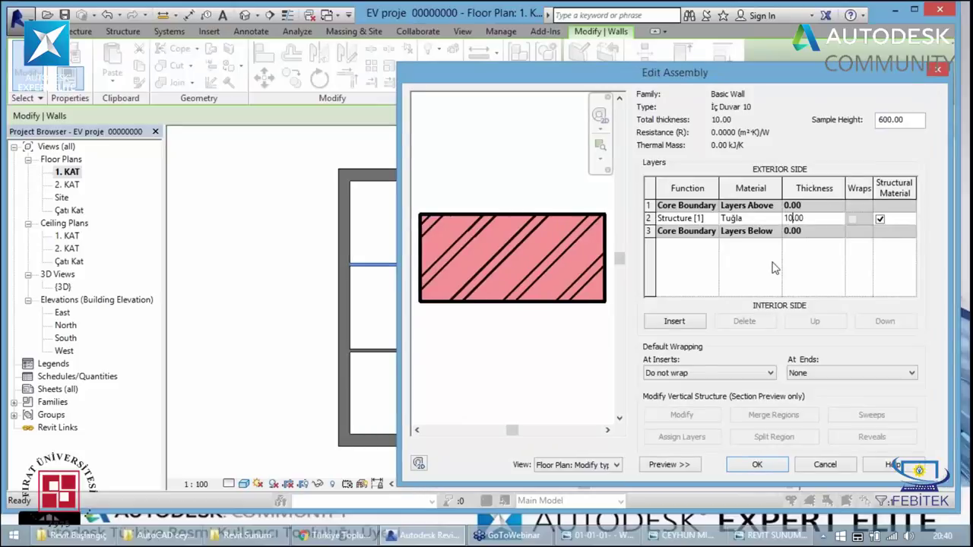
click(757, 465)
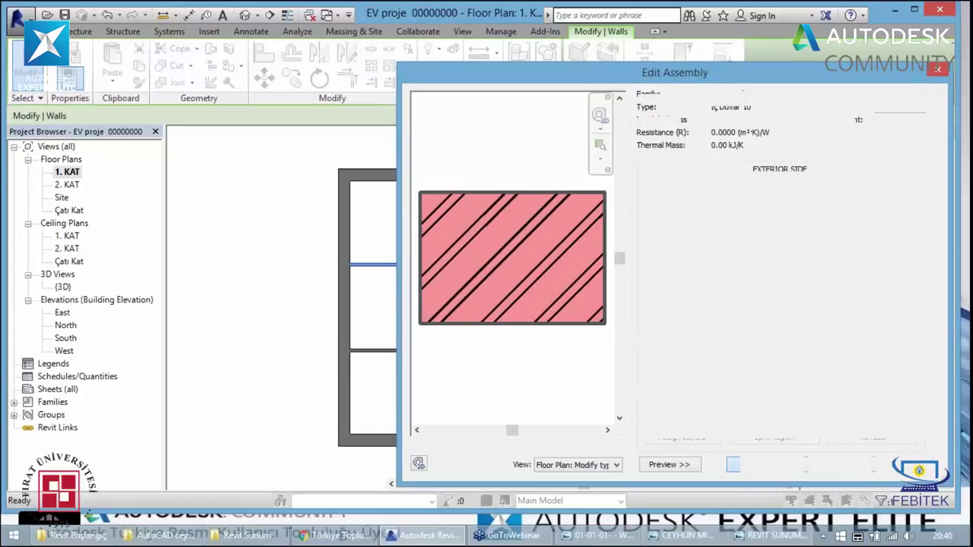
click(762, 463)
- Check a right-room wall's type properties, then clear the selection
click(620, 291)
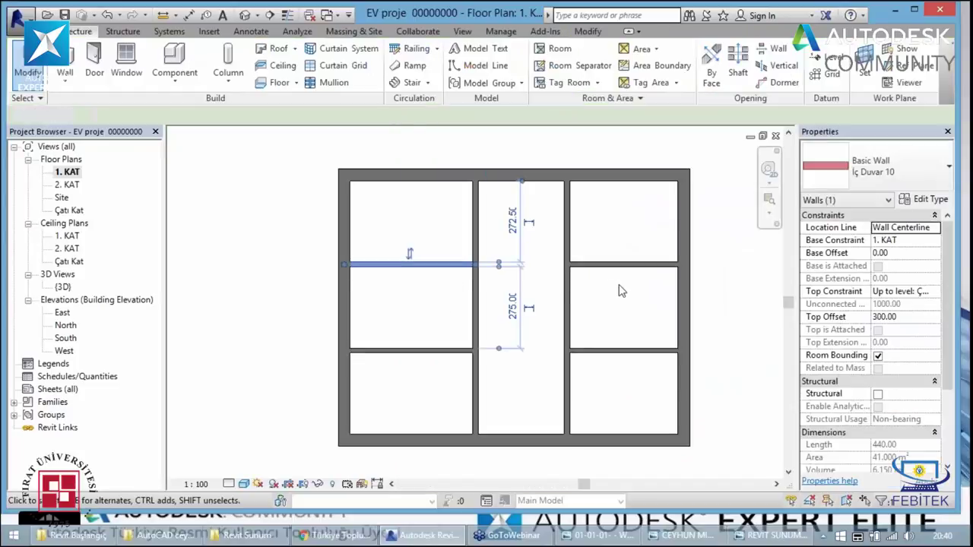
click(624, 266)
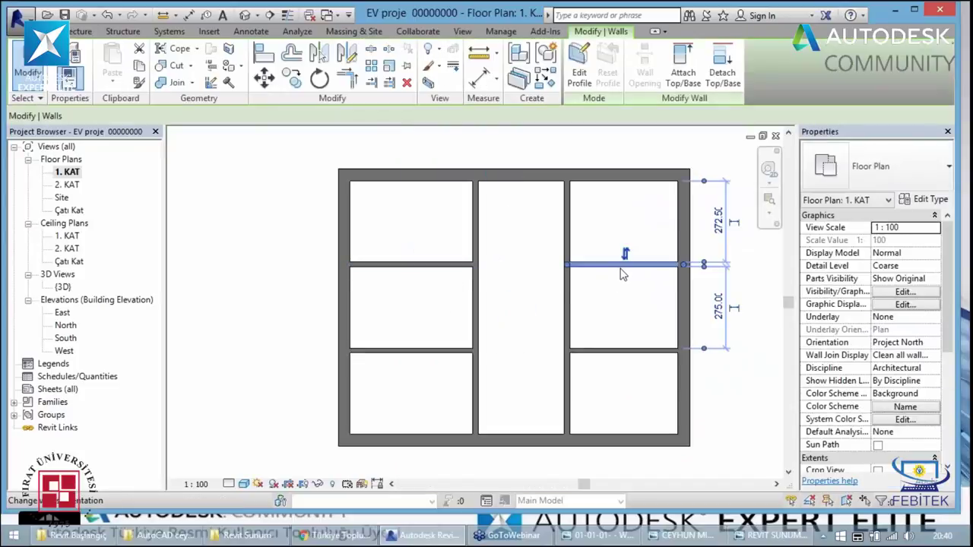
click(612, 351)
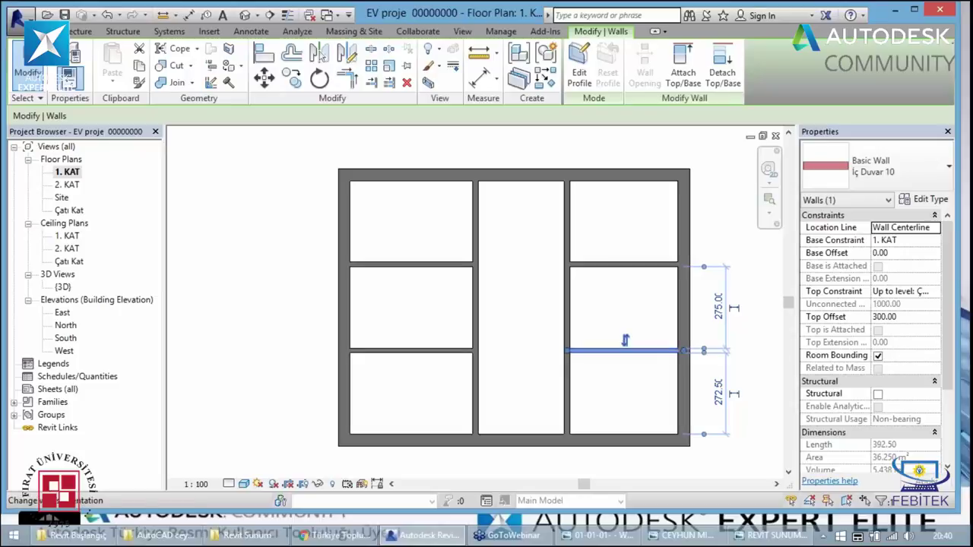
click(931, 200)
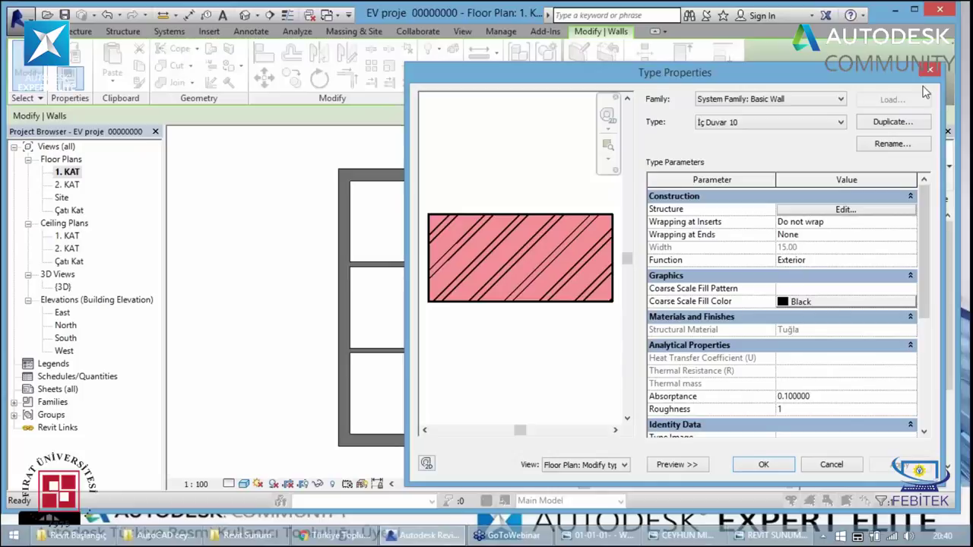
click(931, 71)
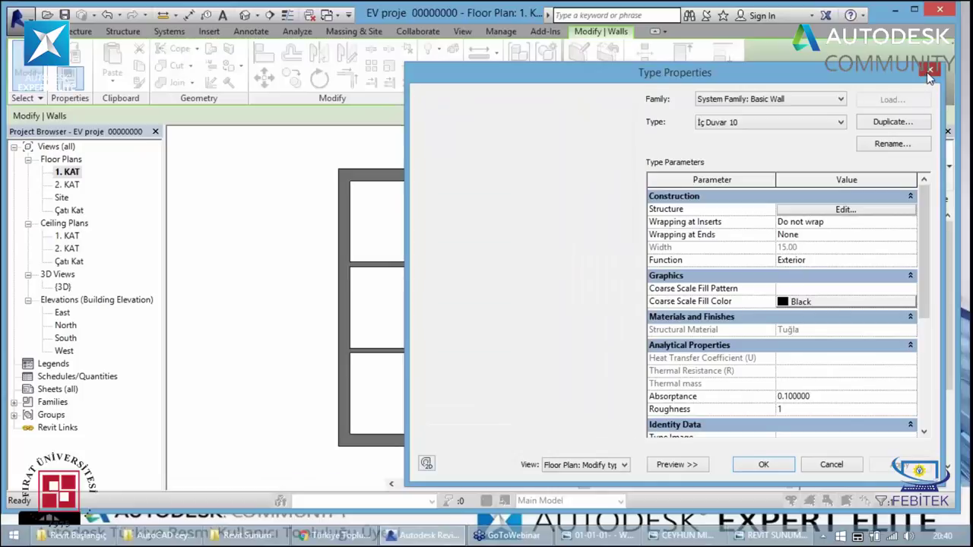
click(515, 332)
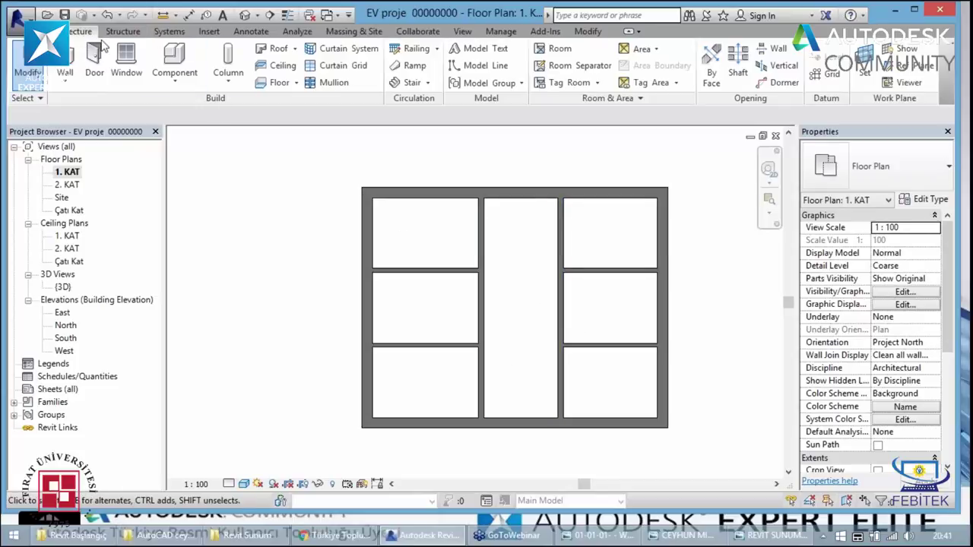
- Draw a horizontal wall splitting the central room in two, then view the box in 3D
key(w)
key(a)
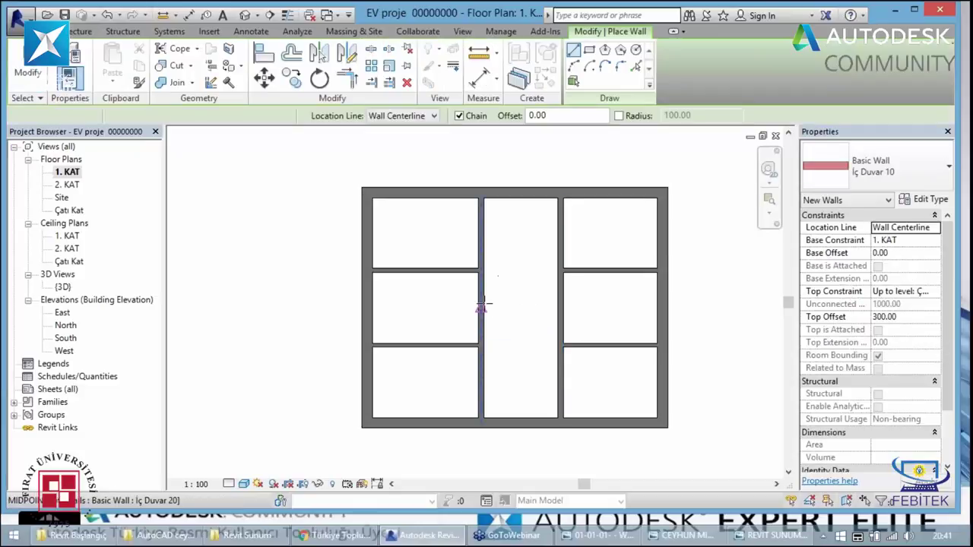
click(481, 297)
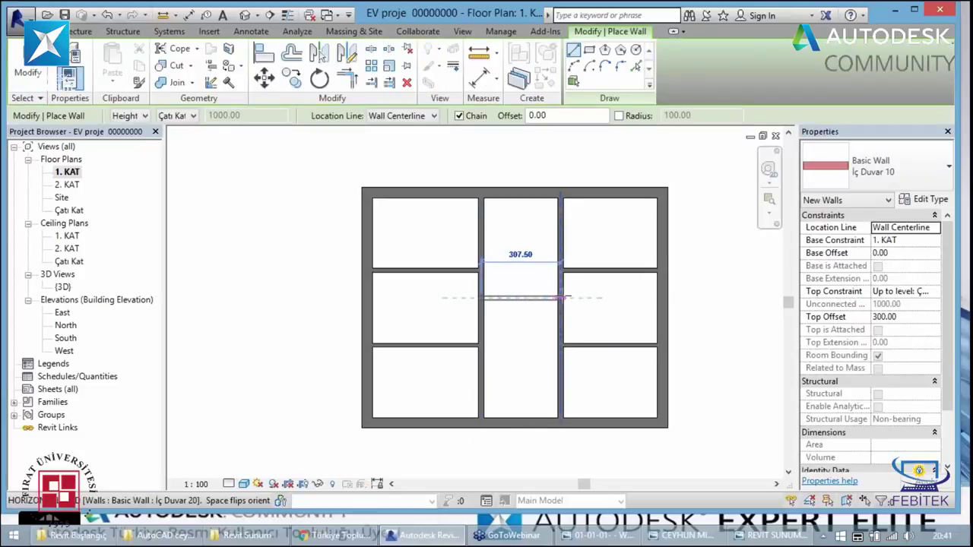
click(563, 297)
key(Escape)
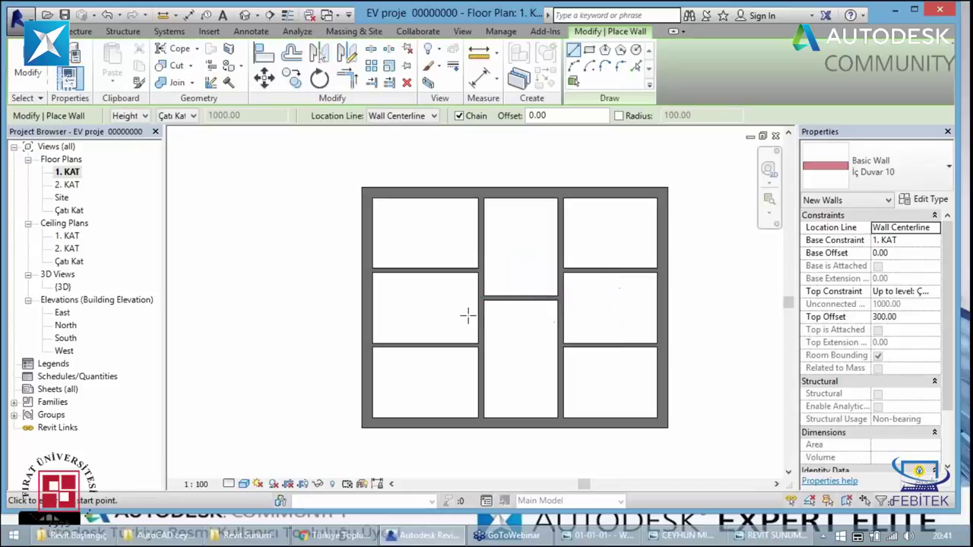
key(Escape)
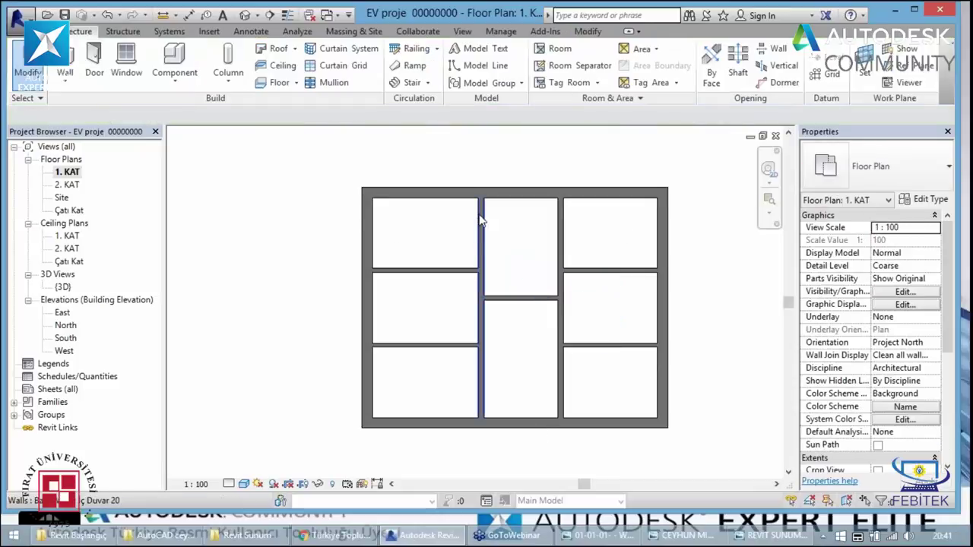
click(244, 16)
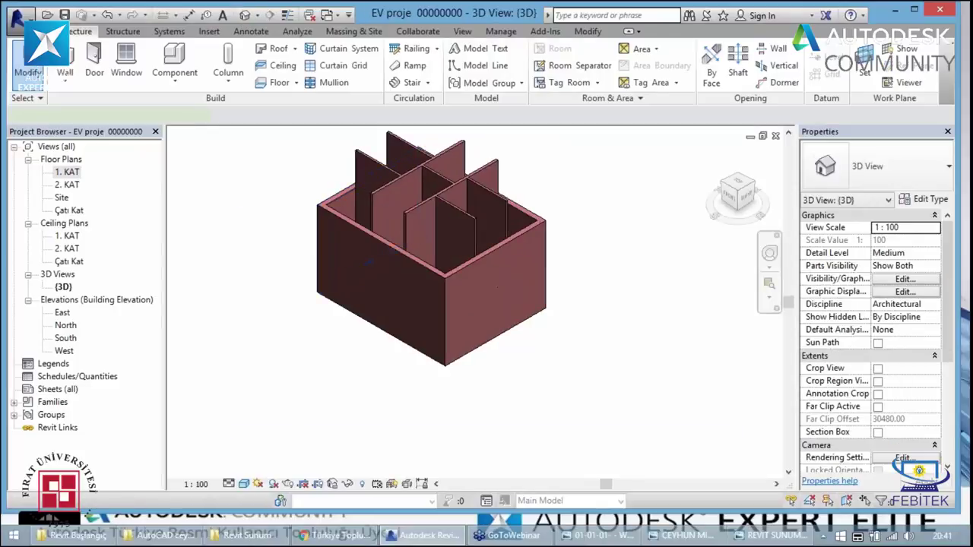
- Use Match Type (MA) to copy one wall's type onto two other interior walls
key(m)
key(a)
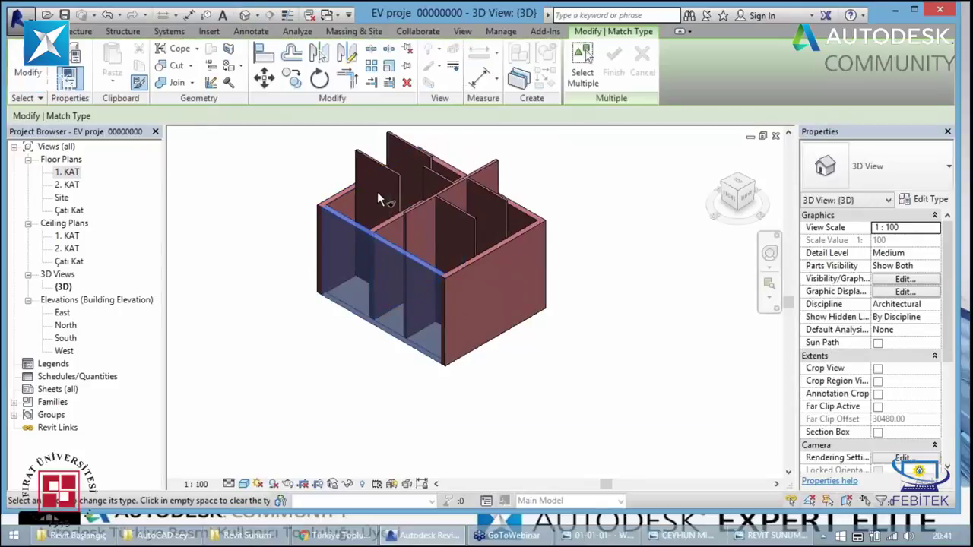
click(410, 171)
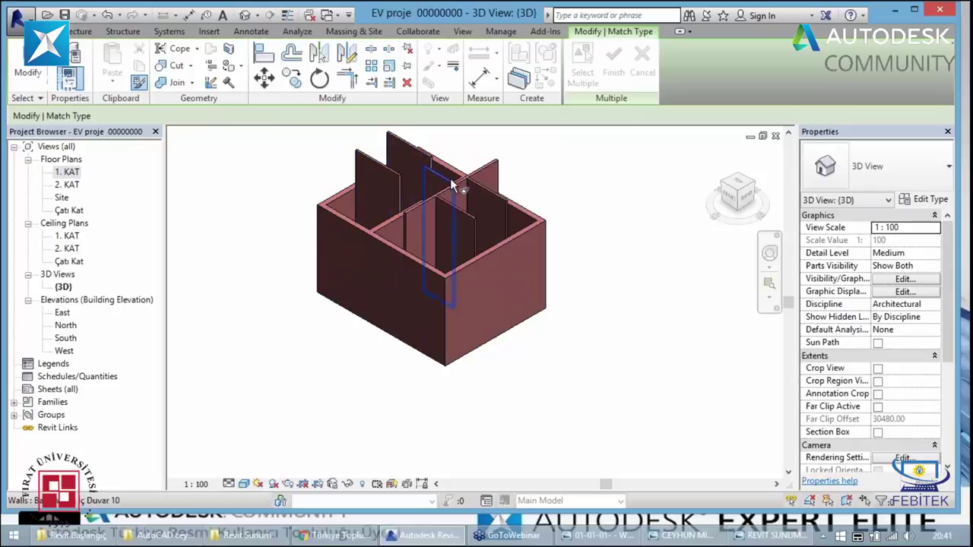
click(487, 176)
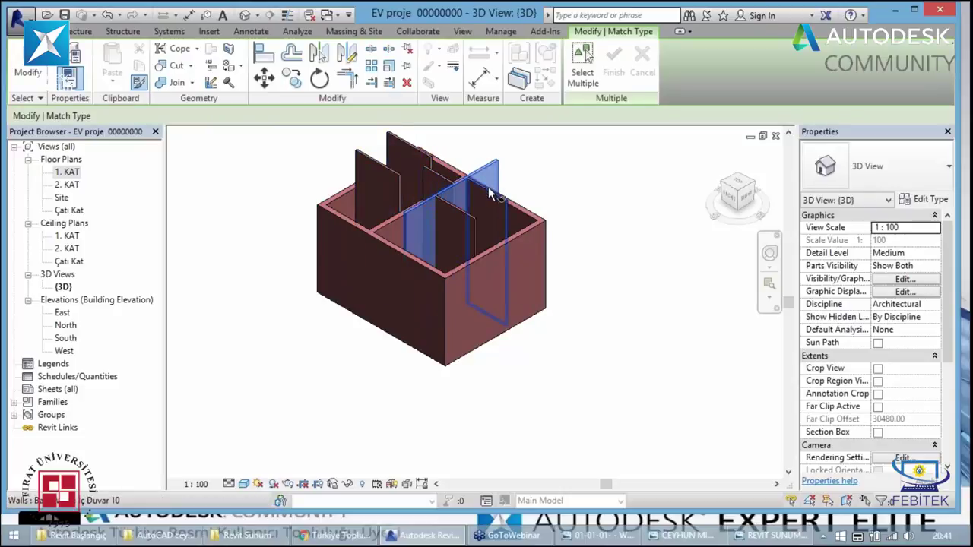
click(489, 203)
key(Escape)
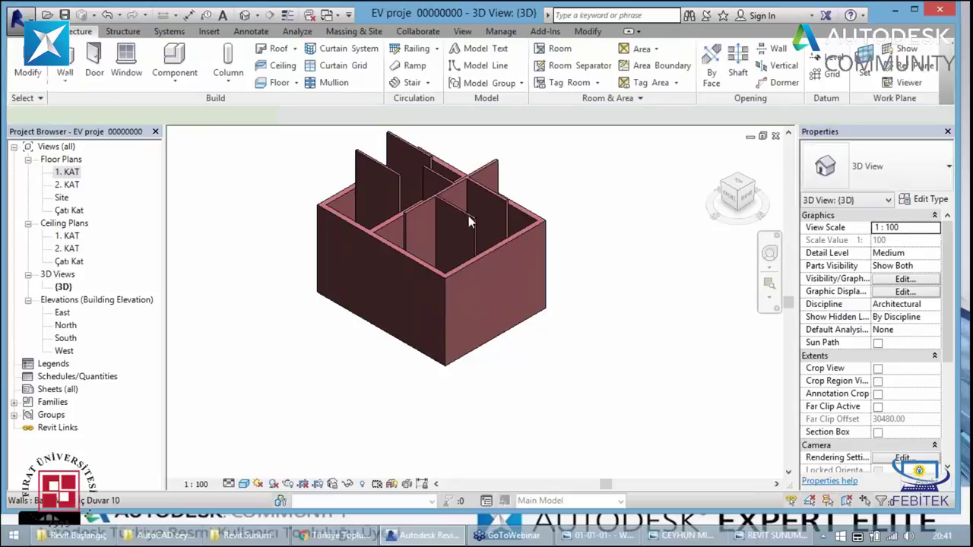
click(469, 215)
- Give the central interior wall the tall wall type and open the 2. KAT plan
key(Escape)
key(m)
key(a)
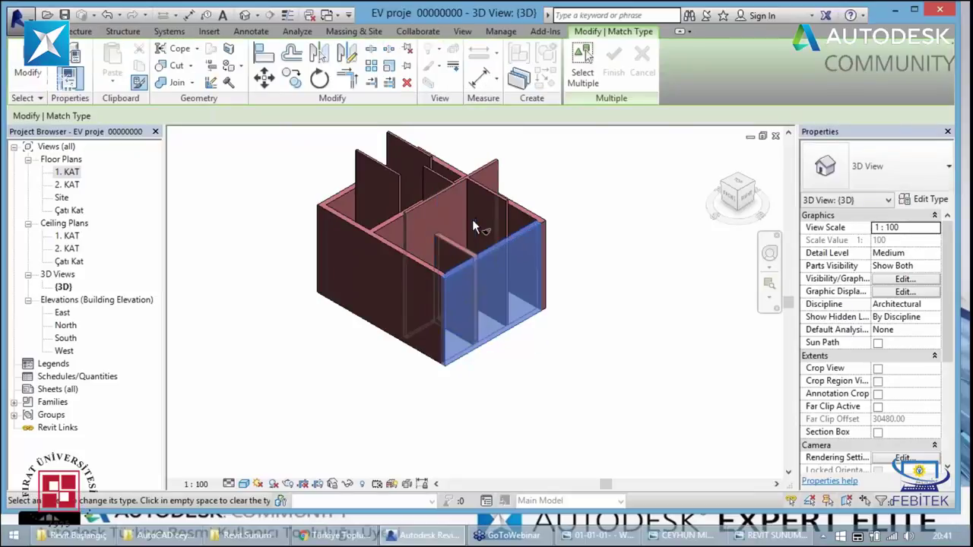
click(428, 201)
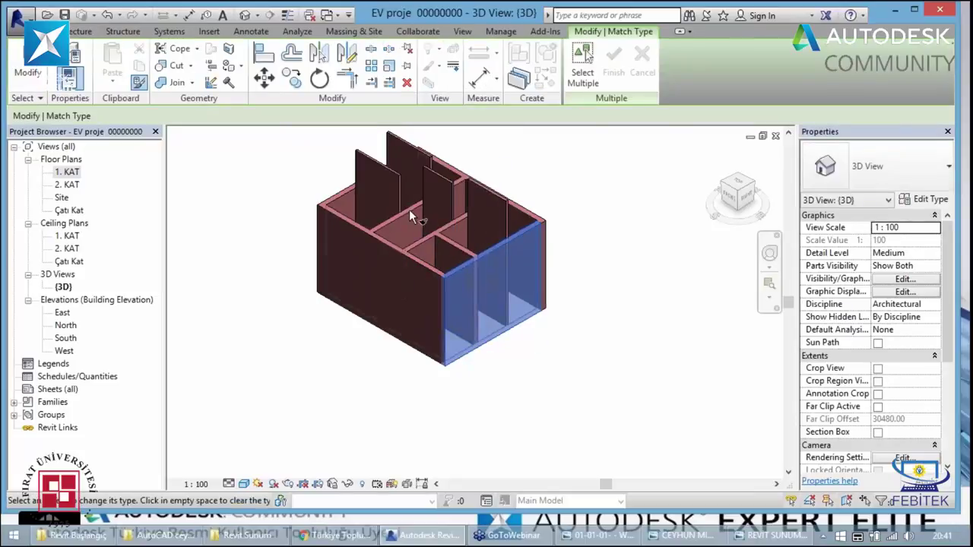
click(448, 182)
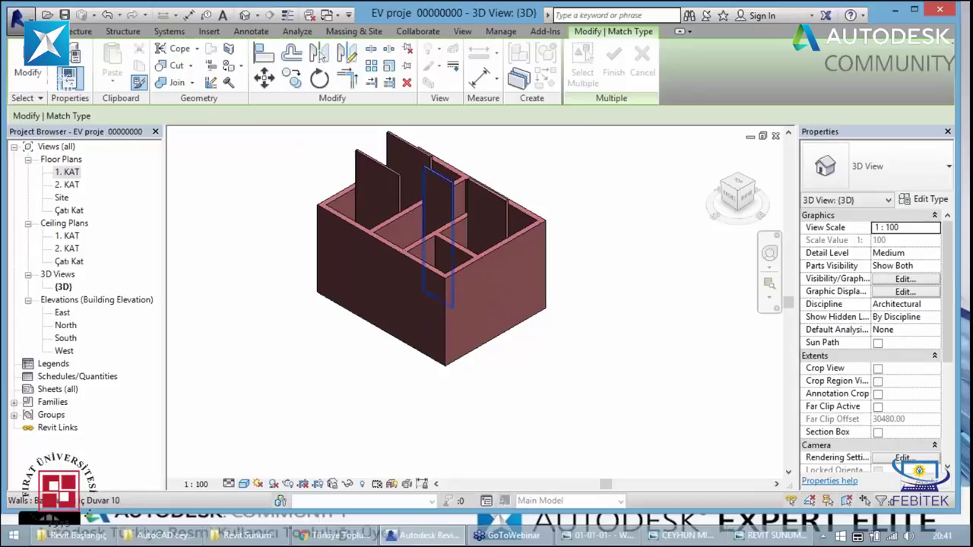
click(449, 183)
key(Escape)
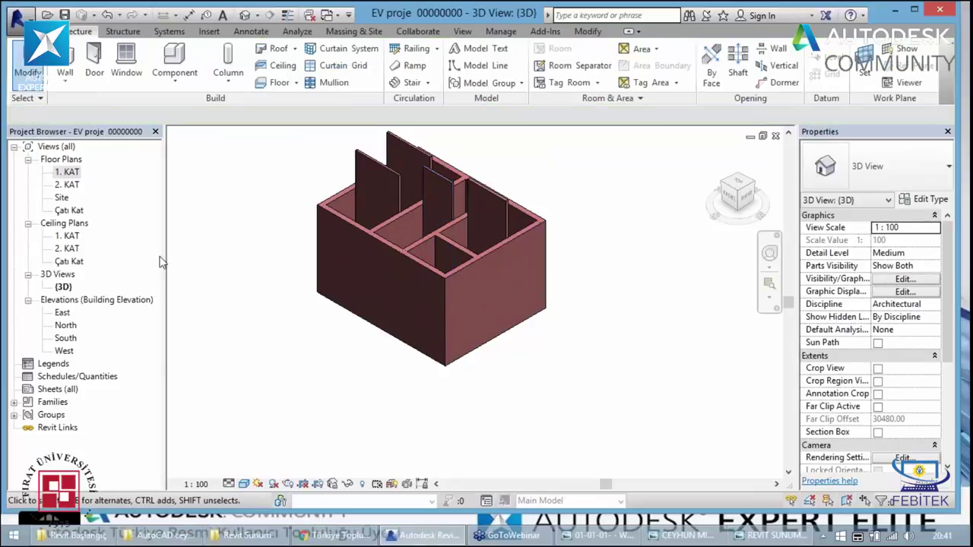
double_click(66, 184)
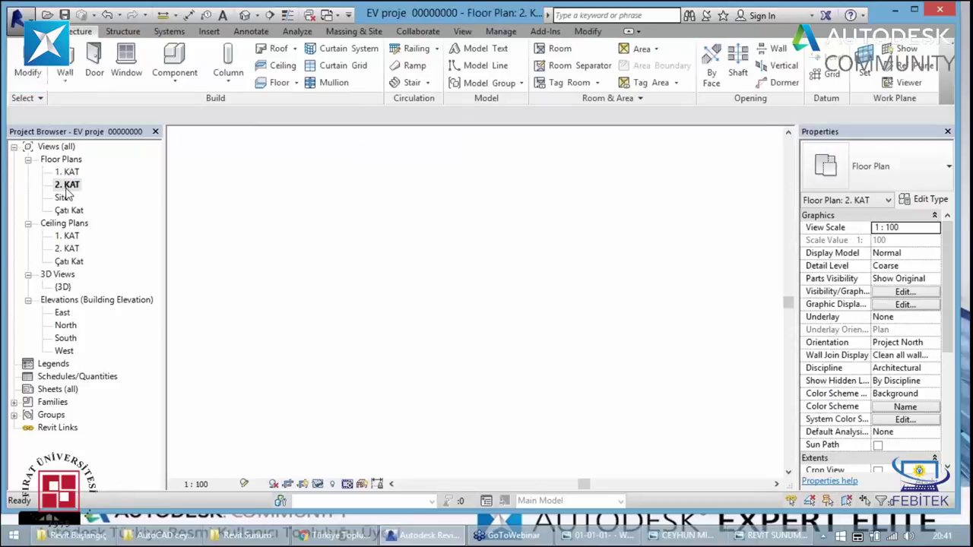
- On 1. KAT, set the left horizontal interior wall's Top Offset to 700, then view it in 3D
double_click(67, 172)
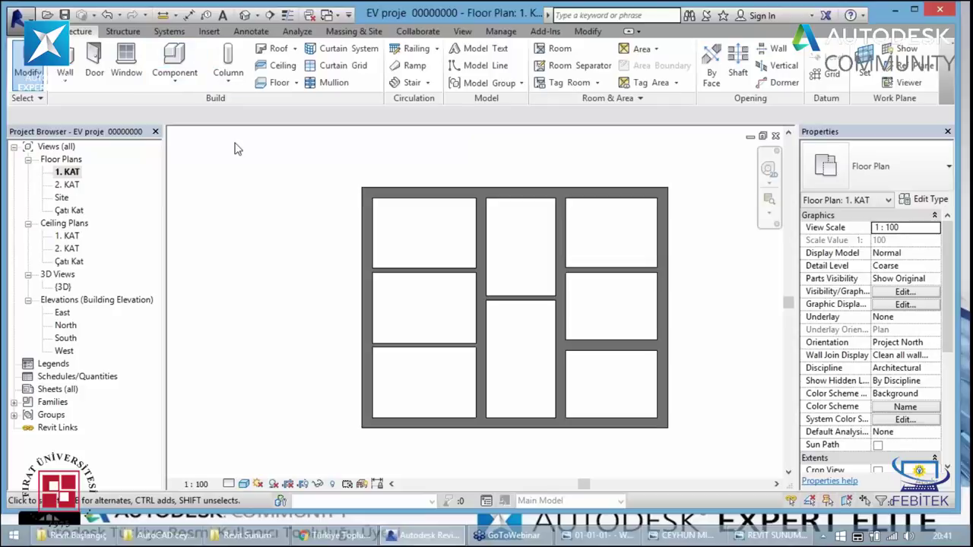
click(362, 276)
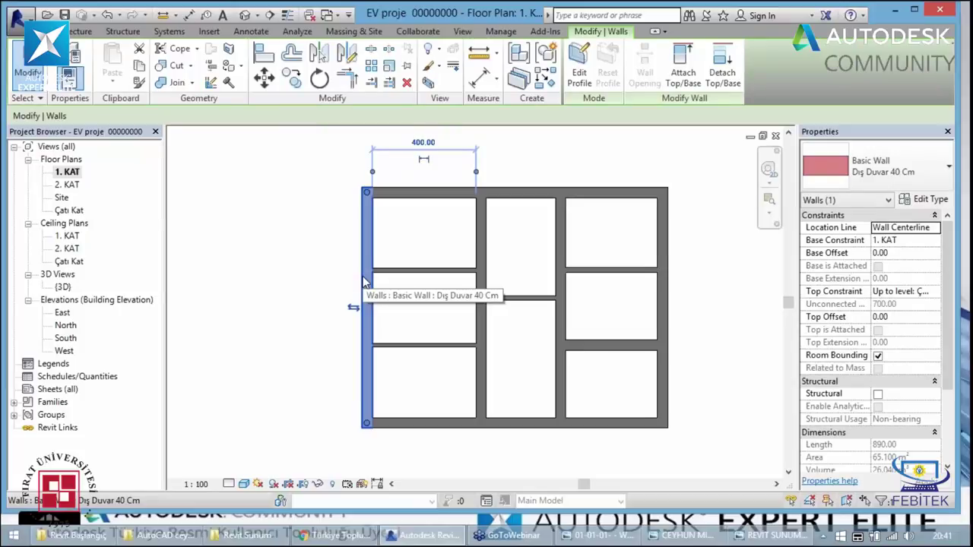
click(391, 282)
click(414, 275)
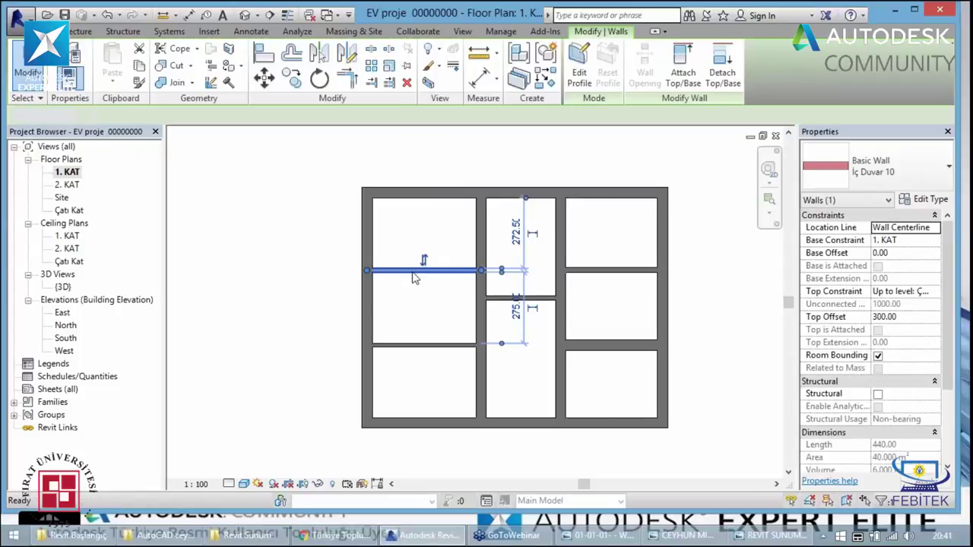
key(Escape)
click(415, 276)
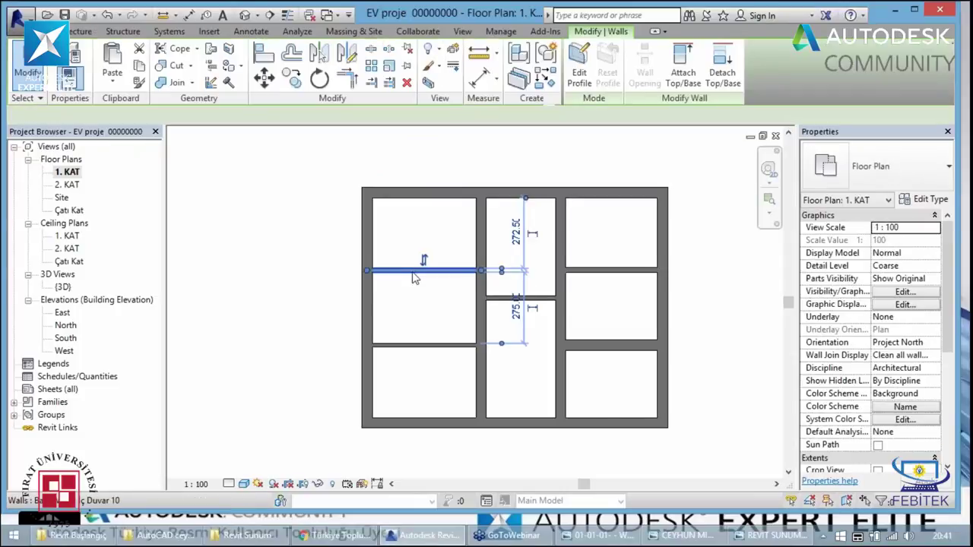
click(887, 318)
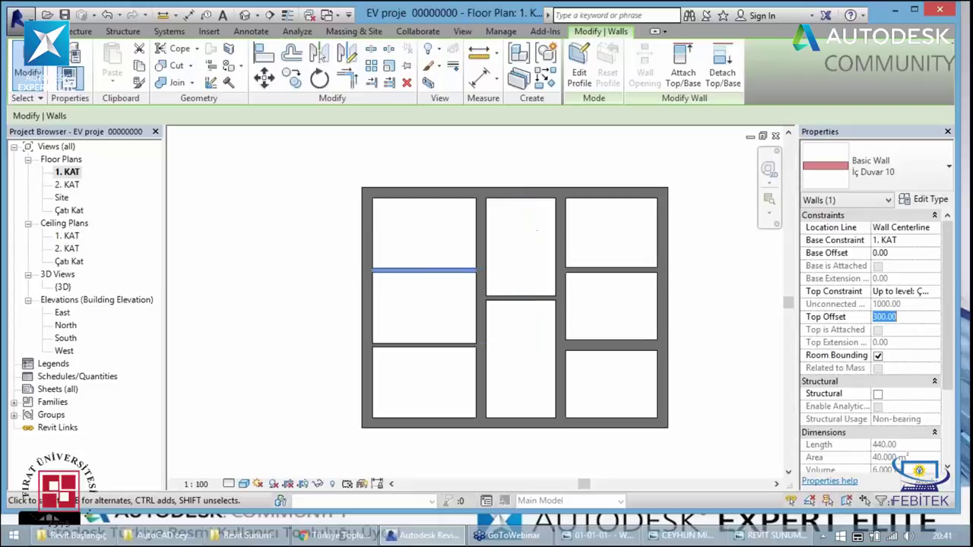
text(700)
key(Return)
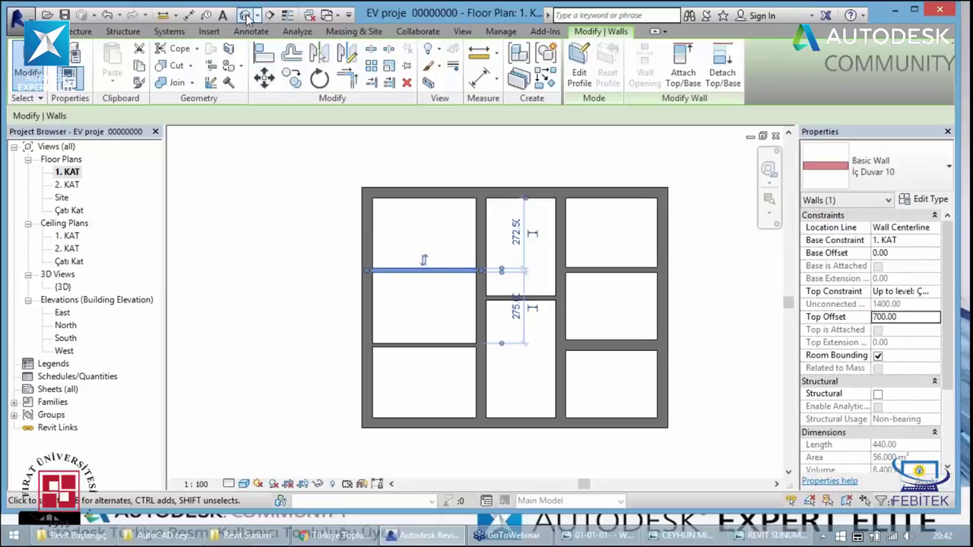
click(246, 16)
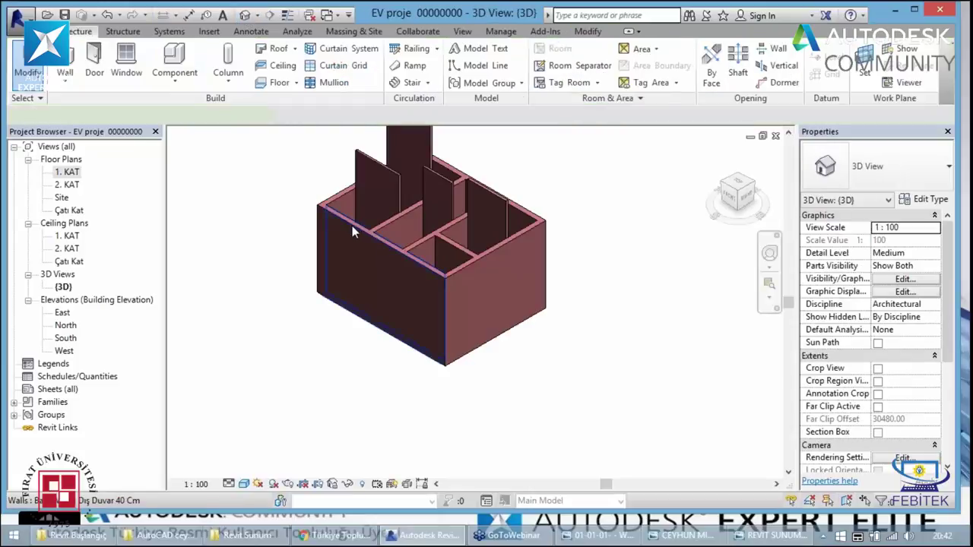
click(352, 227)
key(Escape)
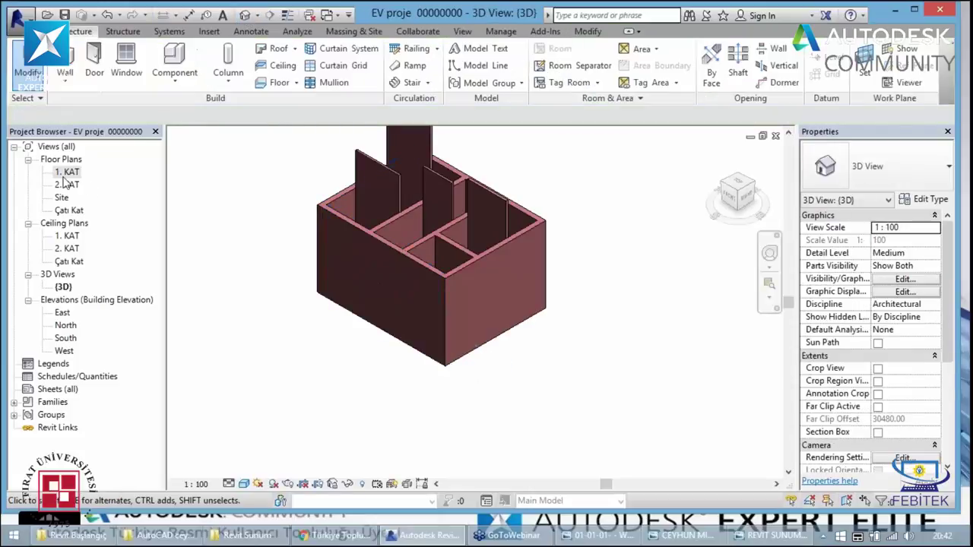
double_click(67, 173)
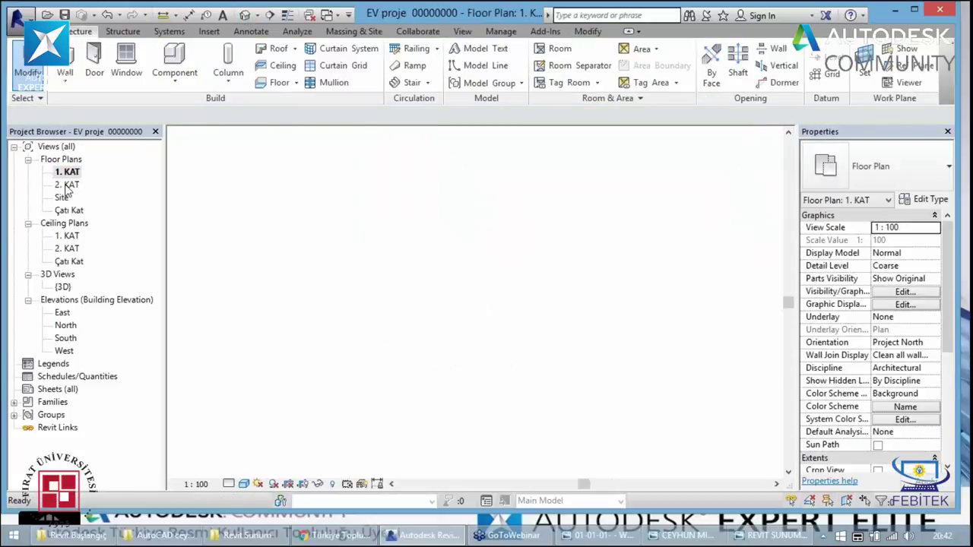
click(65, 325)
double_click(65, 325)
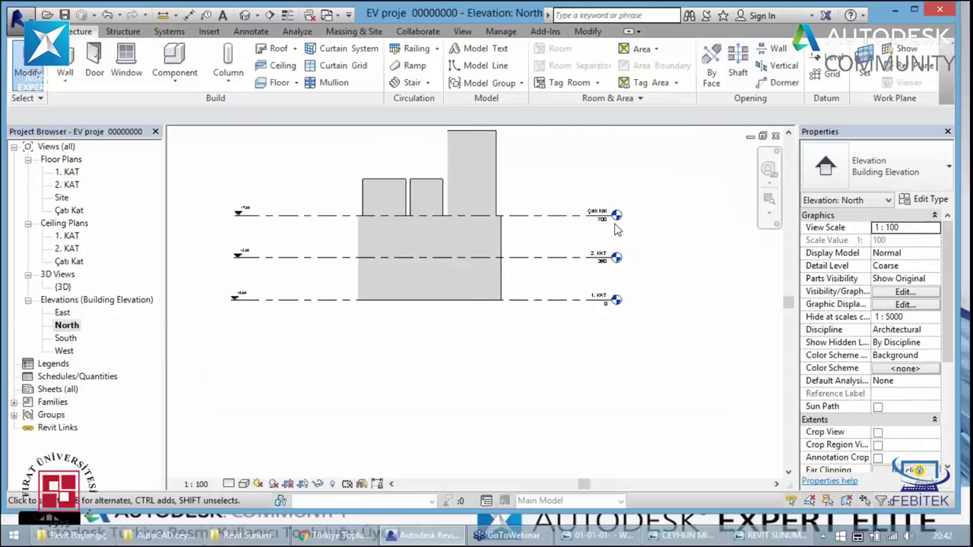
scroll(612, 224, up, 2)
click(553, 217)
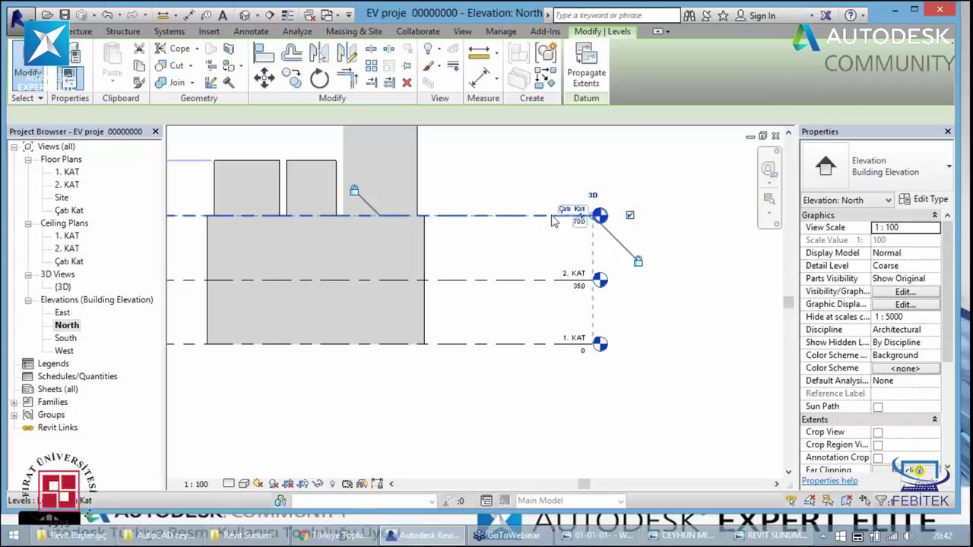
key(Escape)
click(67, 172)
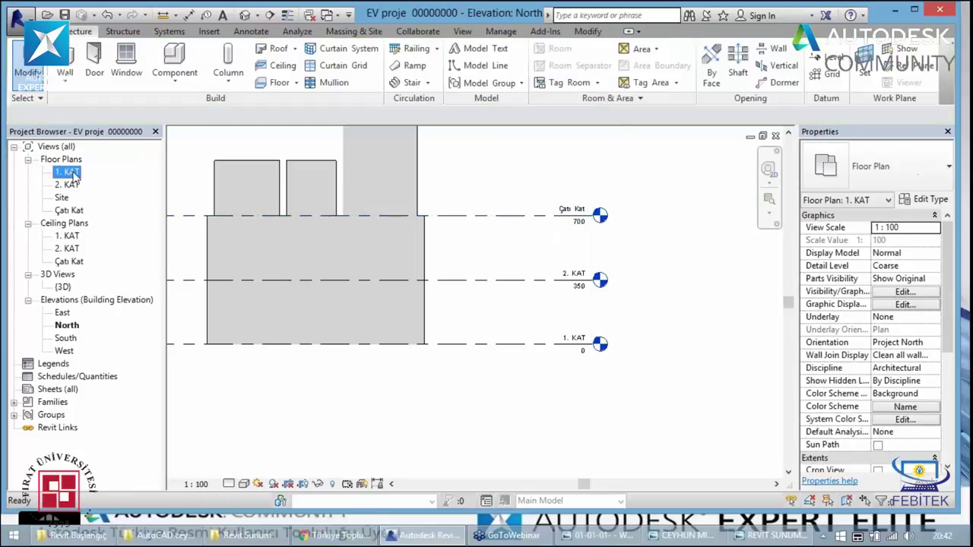
double_click(67, 172)
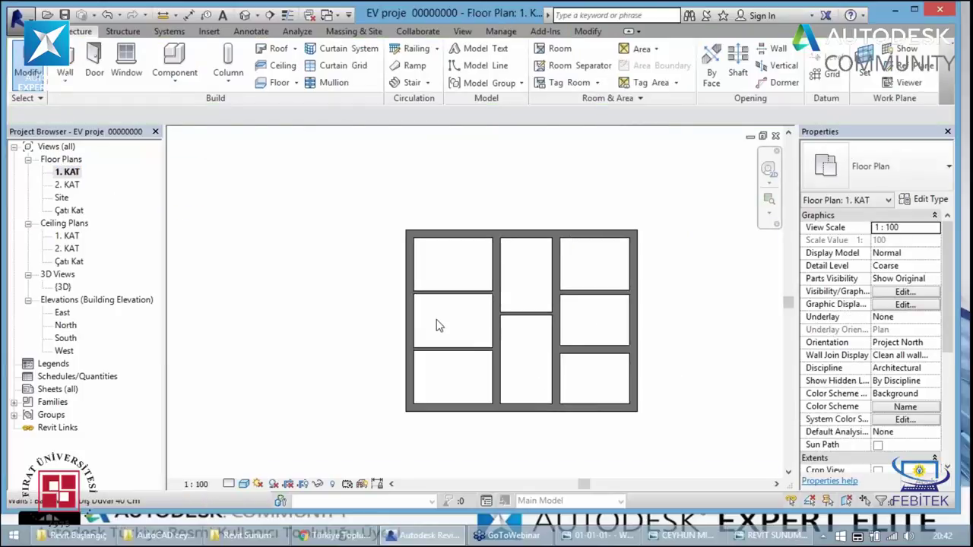
click(245, 15)
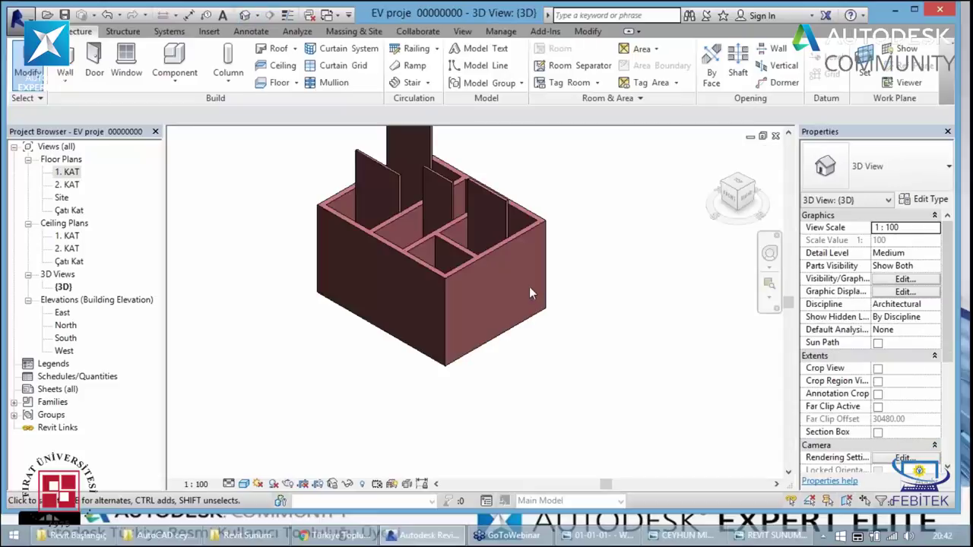
- Orbit the 3D view to see the box from another side
scroll(529, 287, down, 2)
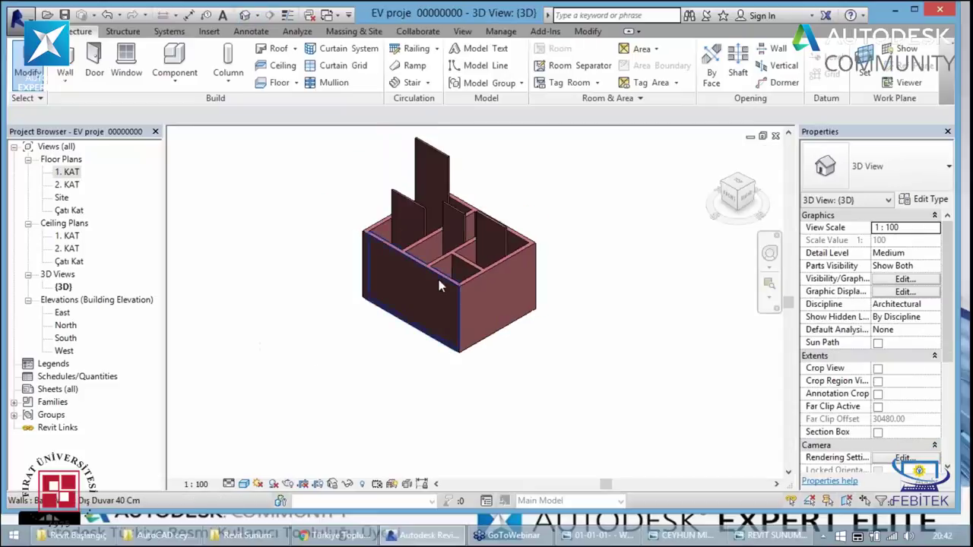
key(shift+w)
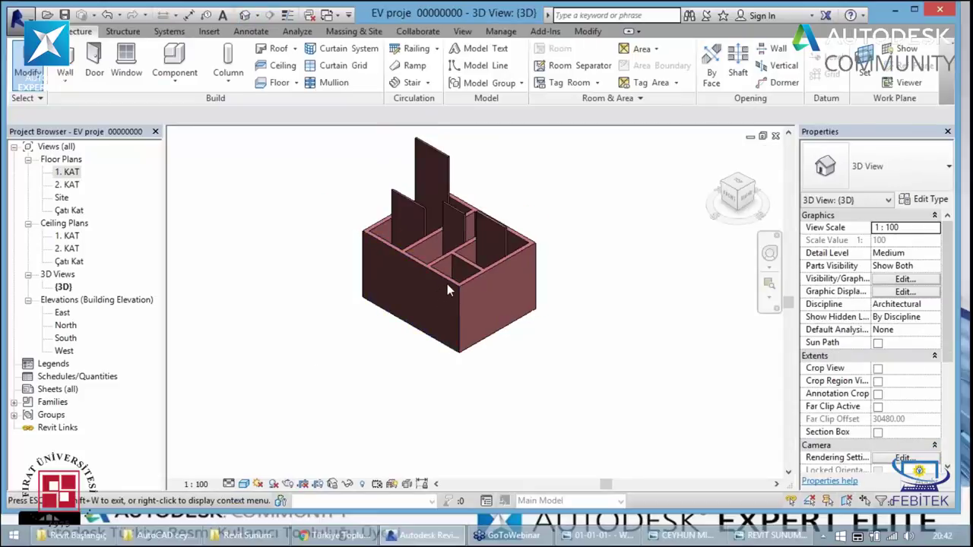
drag(405, 286, 197, 274)
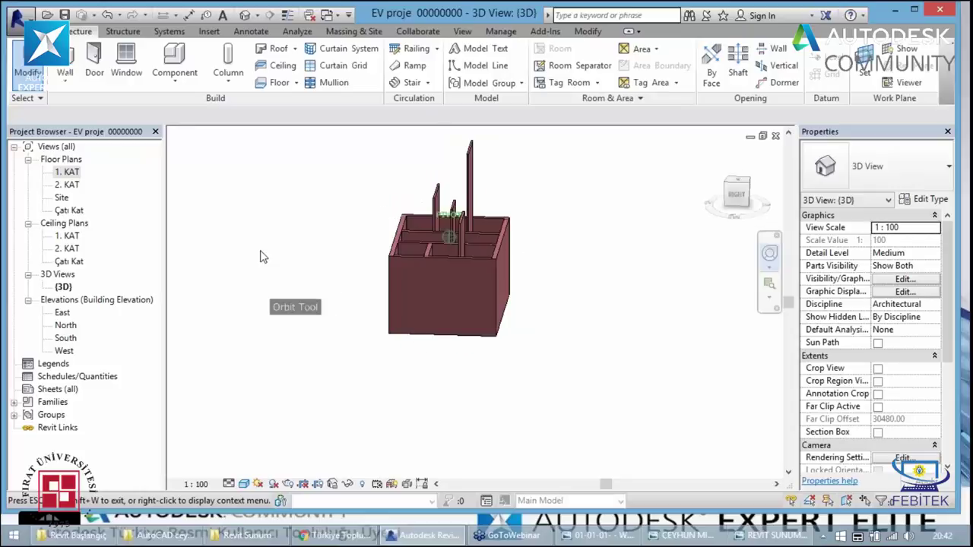
key(Escape)
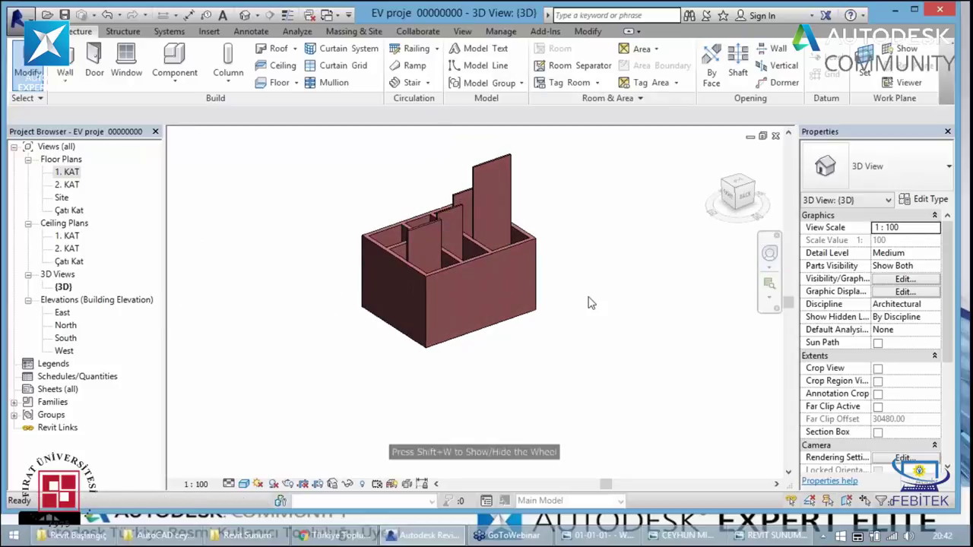
scroll(599, 302, up, 3)
- Match the four tall interior walls to the front exterior wall's 40 cm type, then open 1. KAT
key(m)
key(a)
click(487, 241)
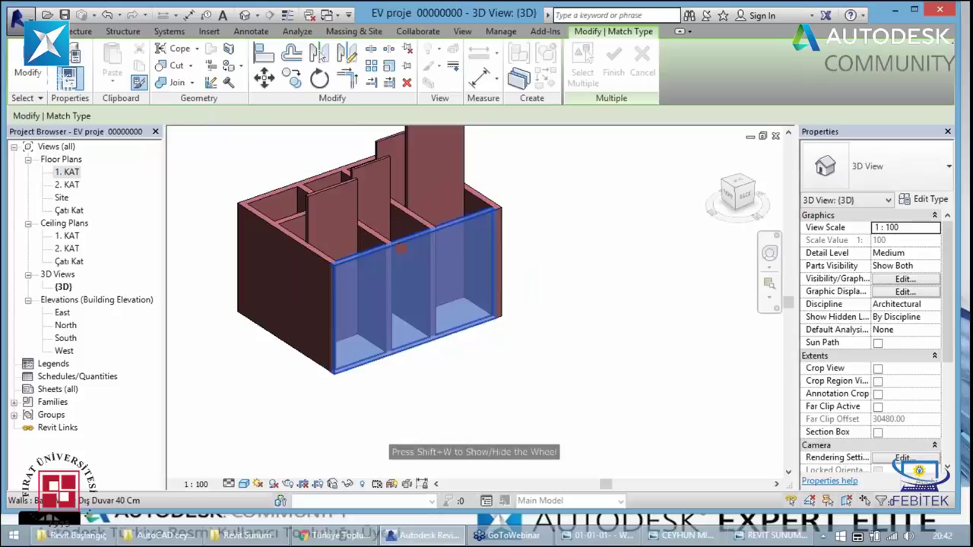
click(409, 177)
click(379, 160)
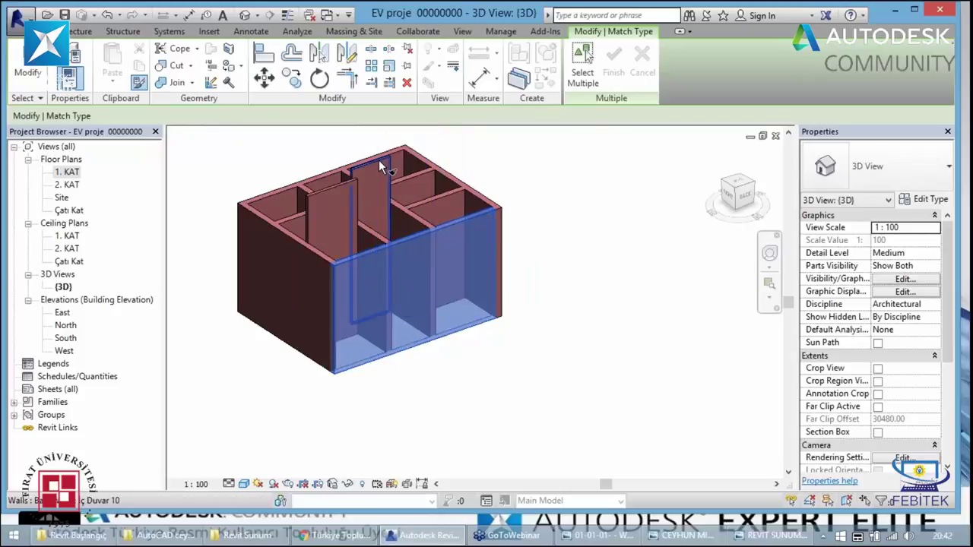
click(342, 175)
click(331, 185)
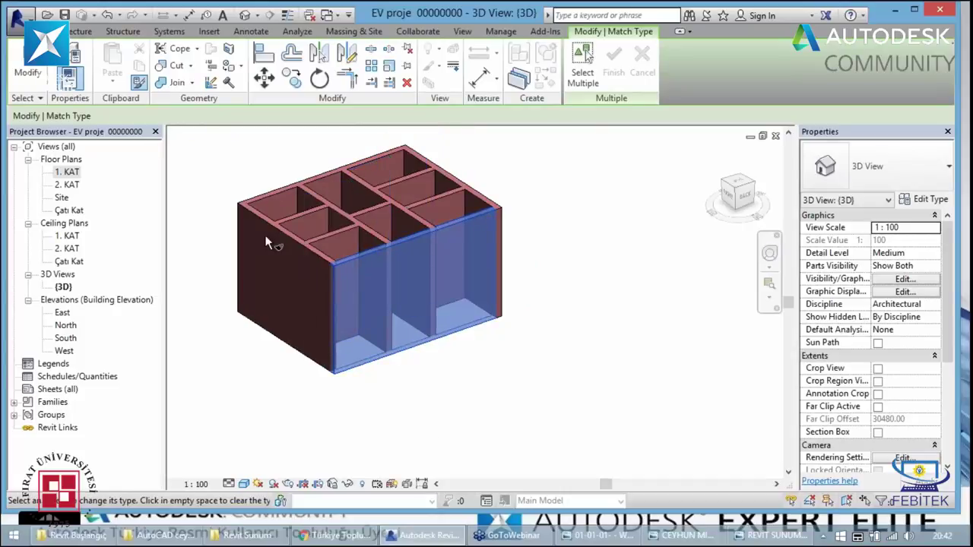
click(190, 258)
key(Escape)
double_click(67, 172)
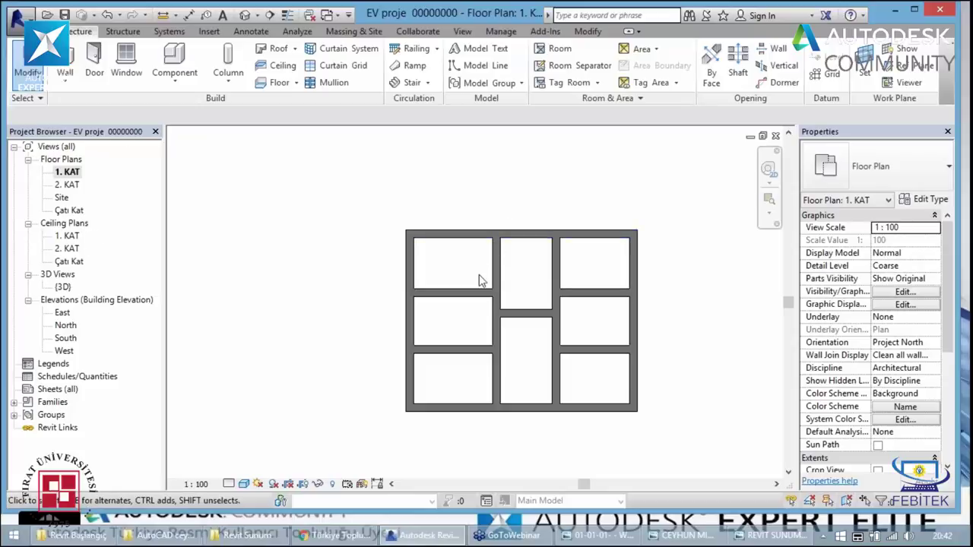
click(496, 284)
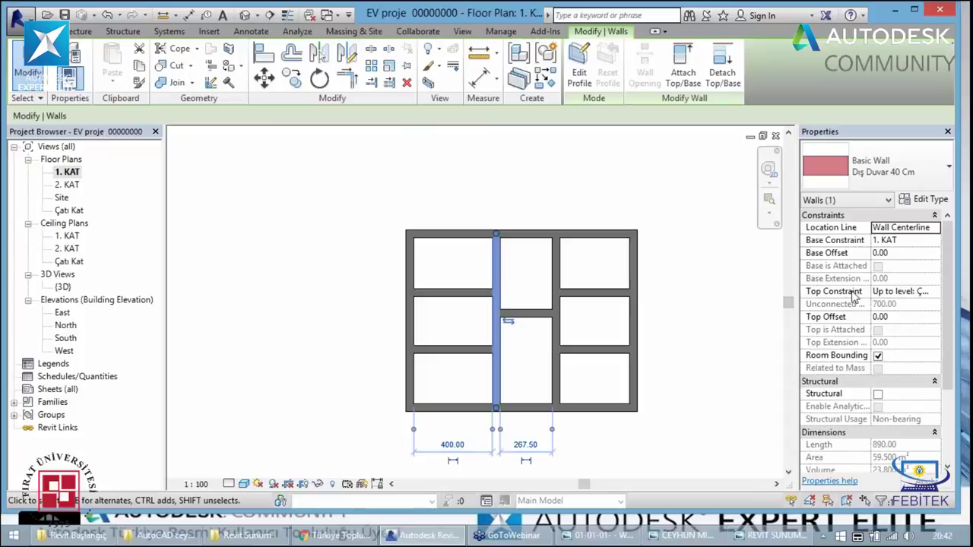
click(600, 297)
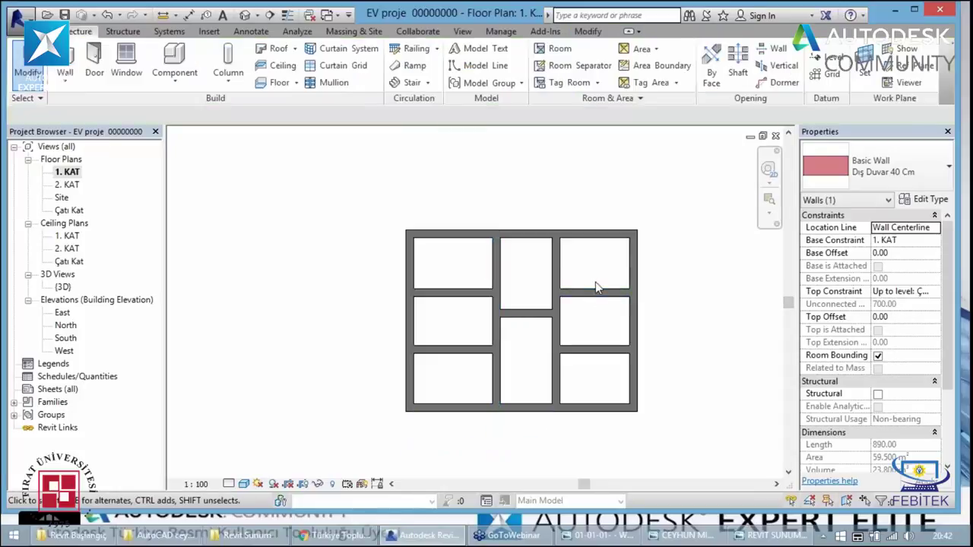
click(581, 311)
click(526, 313)
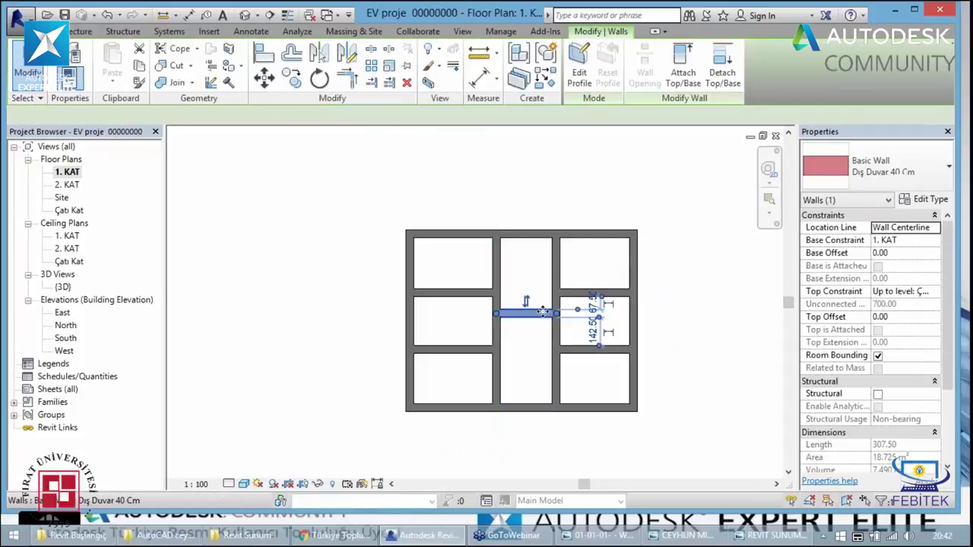
key(Escape)
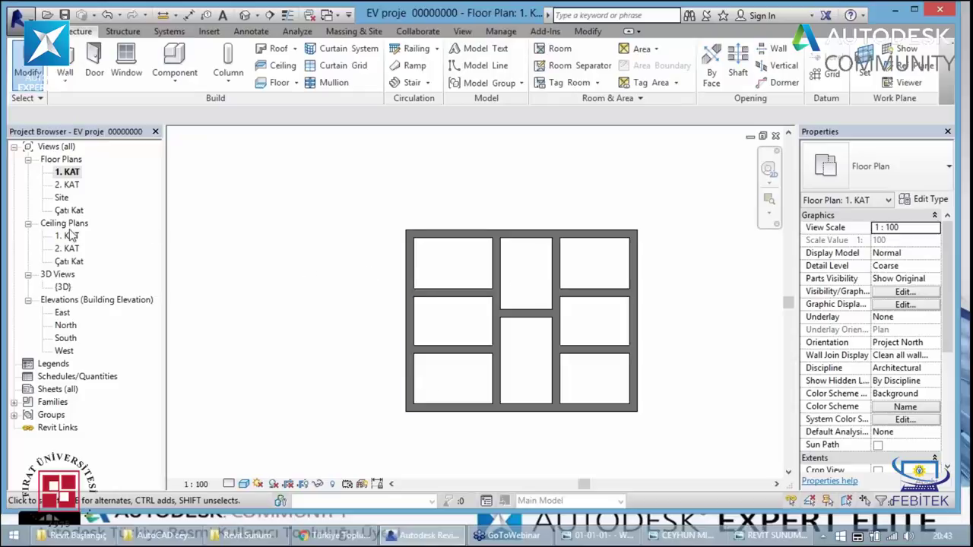
click(66, 172)
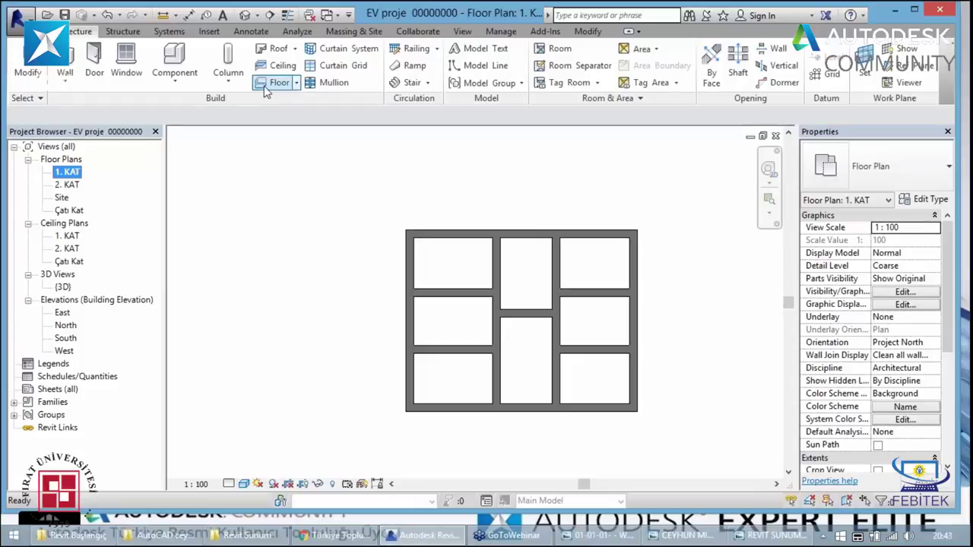
- Start an architectural floor bounded by the left, top, right and bottom outer walls
click(297, 85)
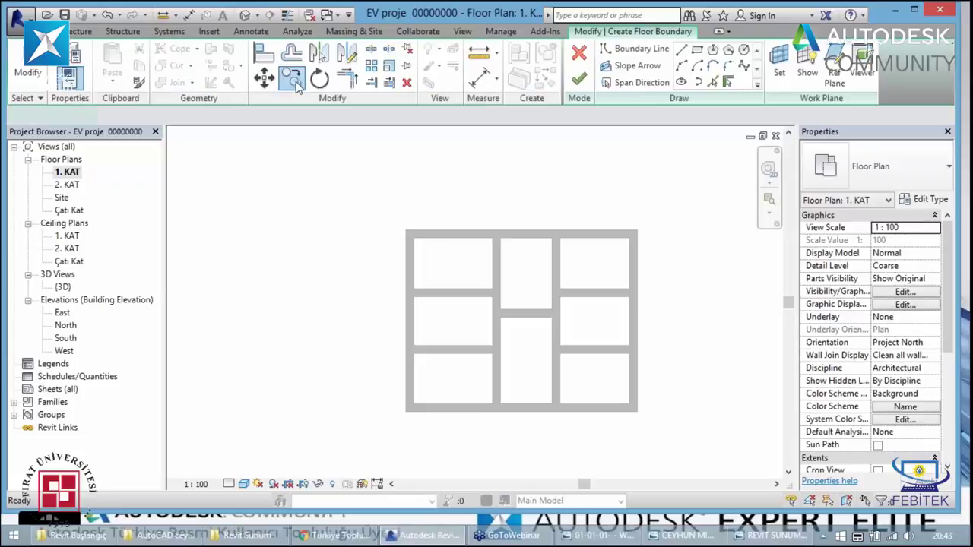
key(Escape)
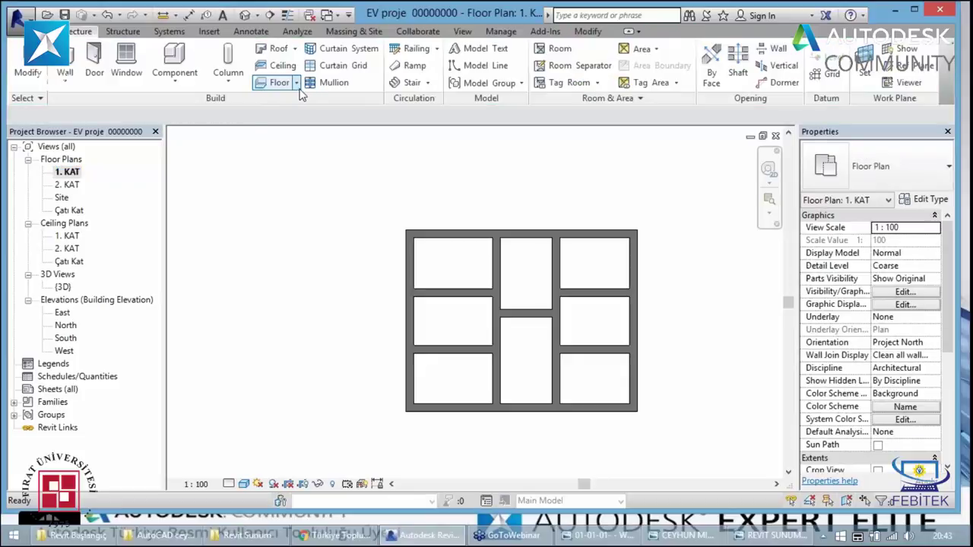
click(296, 83)
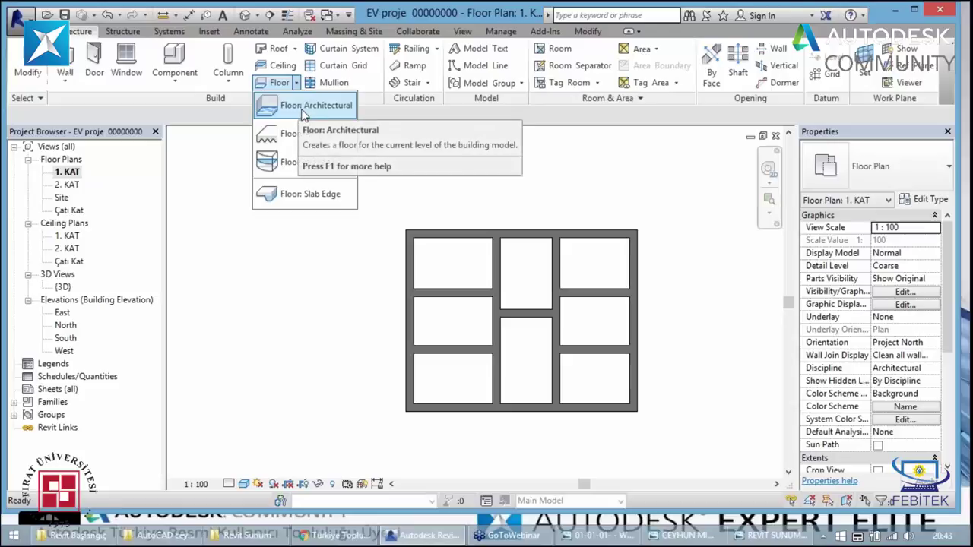
mouse_move(316, 106)
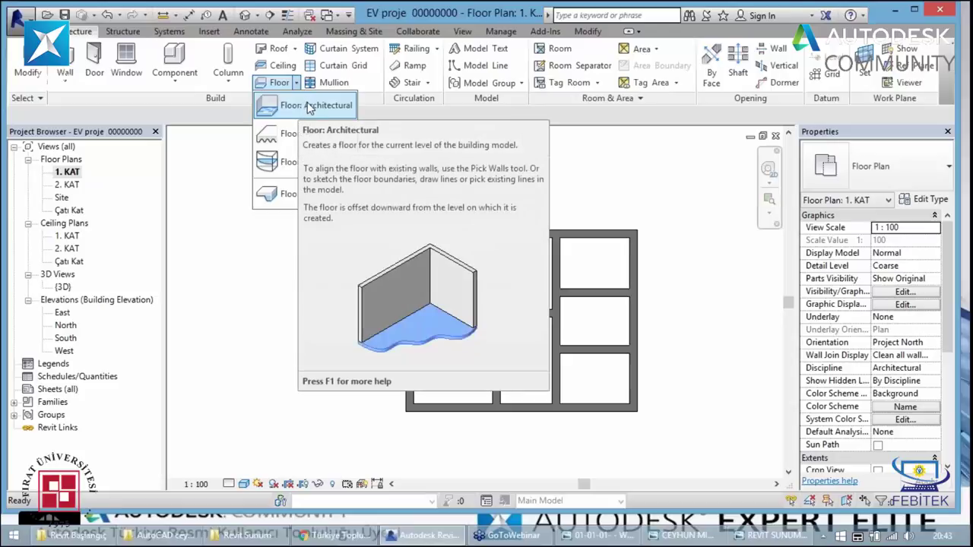
click(306, 107)
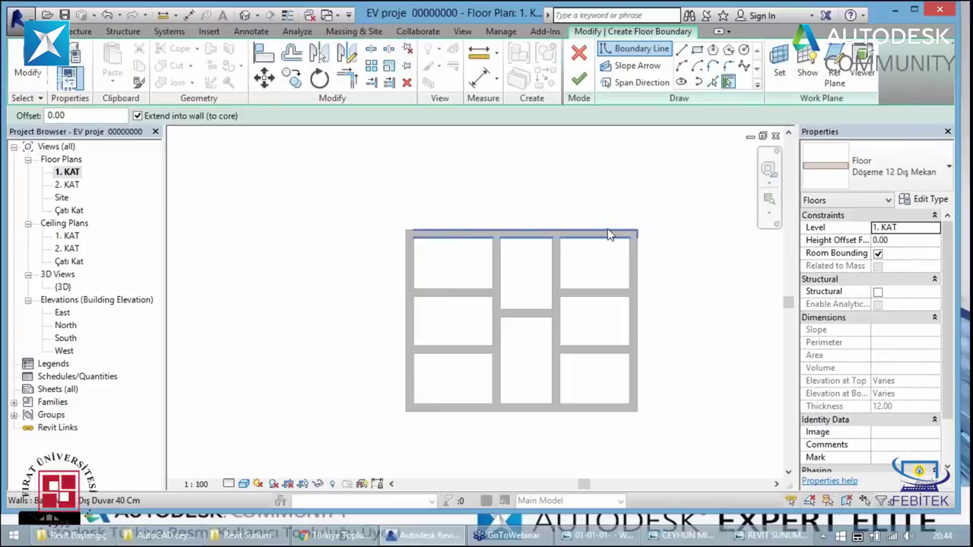
click(405, 312)
scroll(431, 251, up, 2)
click(456, 226)
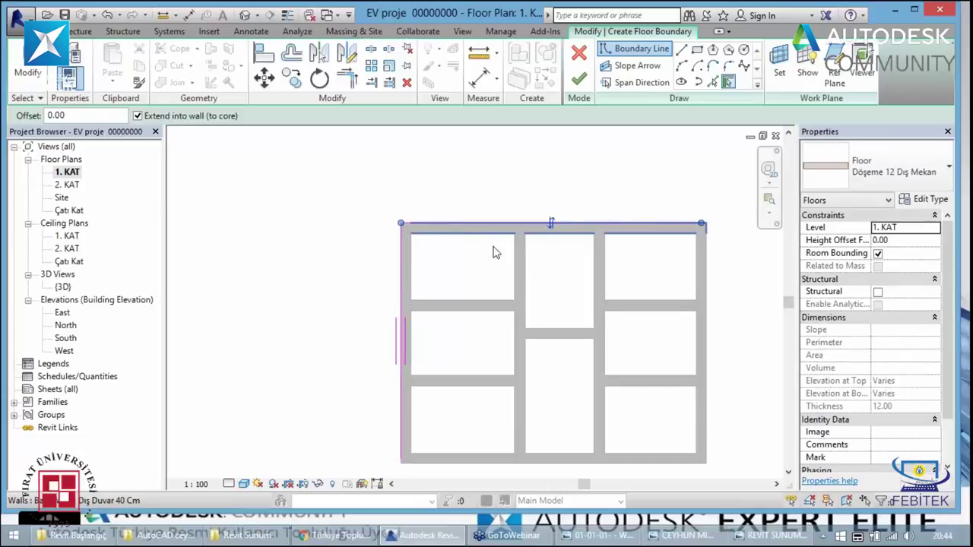
click(709, 268)
click(577, 458)
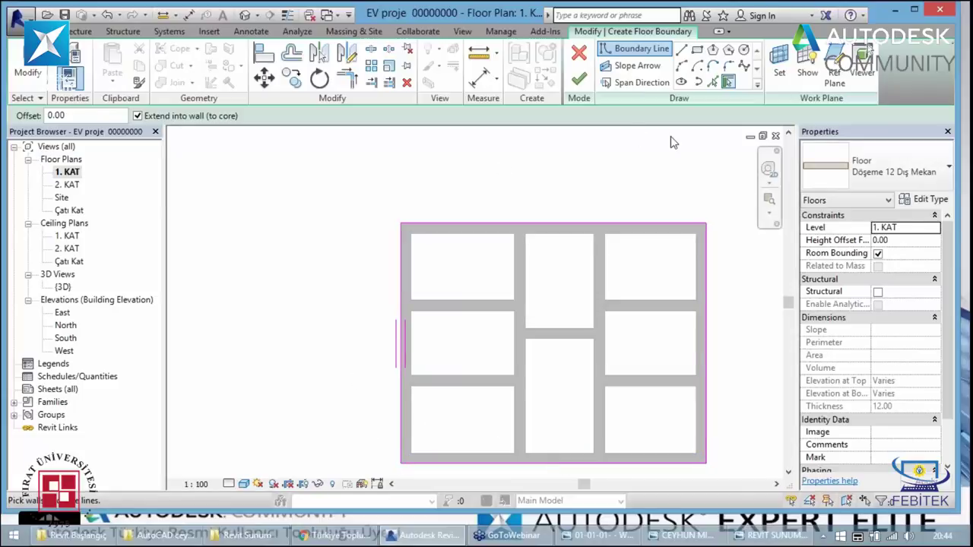
- Set the floor type to Döşeme 12 and finish the sketch to create the slab
scroll(393, 198, up, 1)
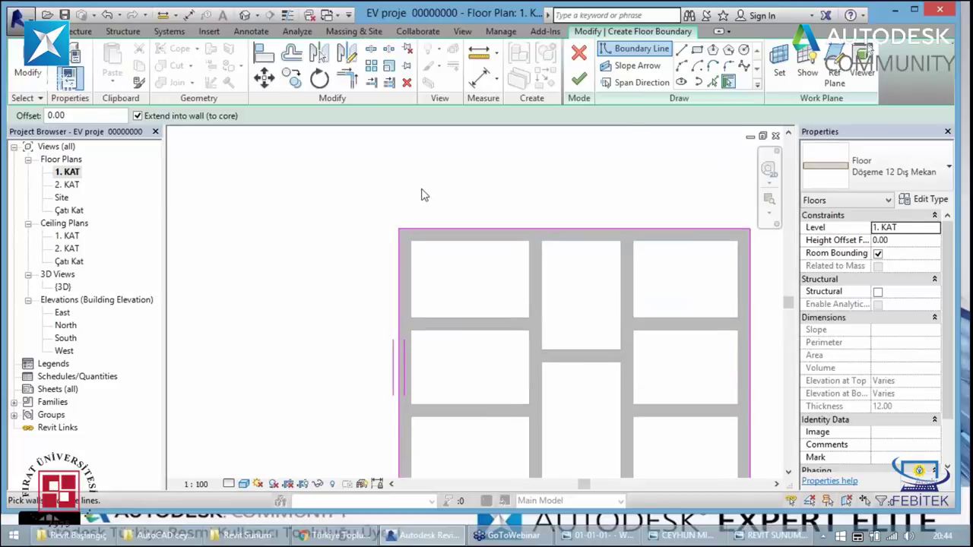
scroll(395, 199, up, 1)
scroll(403, 199, up, 1)
scroll(408, 197, up, 1)
scroll(426, 206, down, 2)
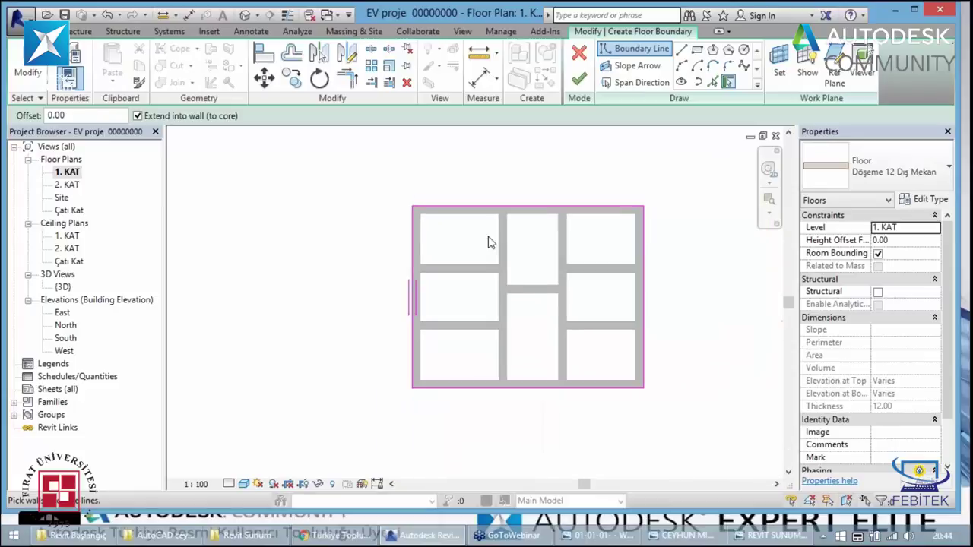
scroll(486, 239, down, 2)
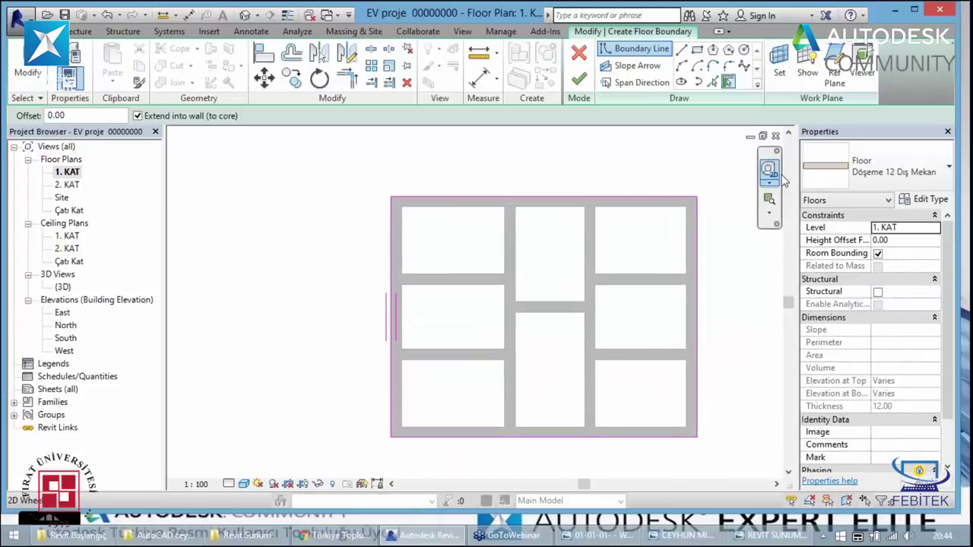
click(905, 181)
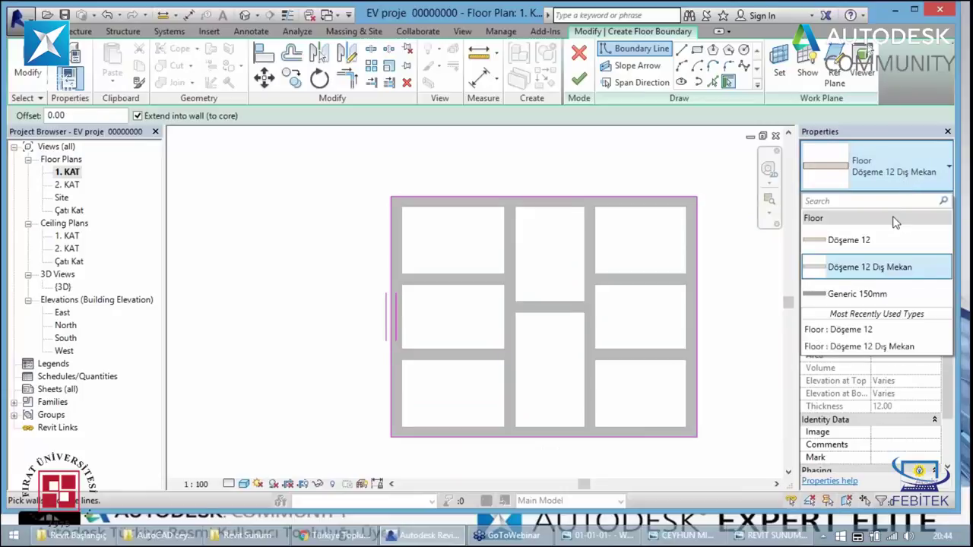
click(894, 226)
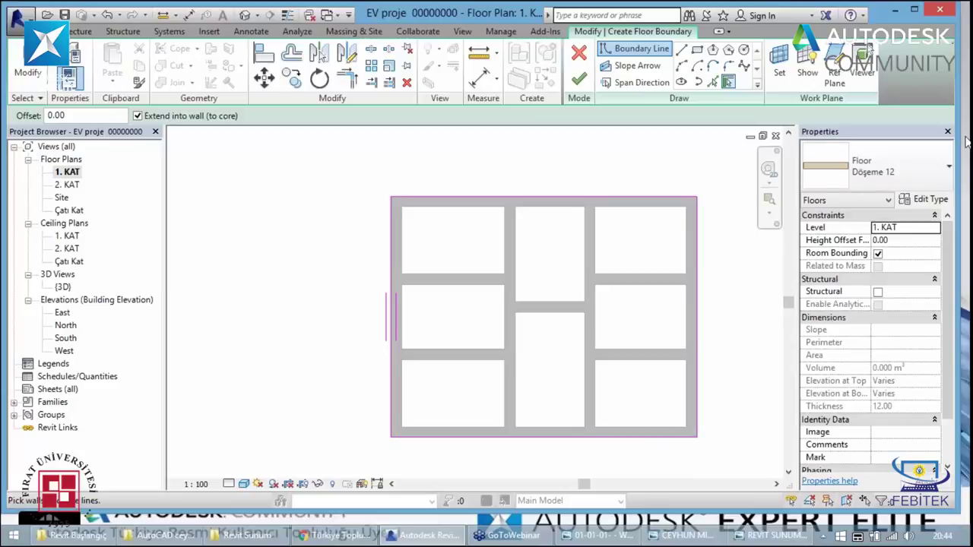
click(912, 196)
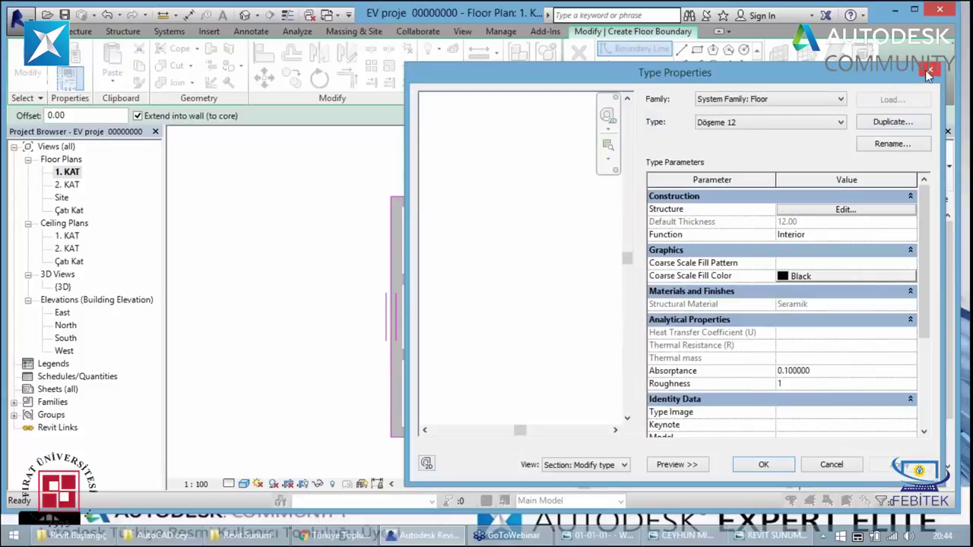
click(929, 72)
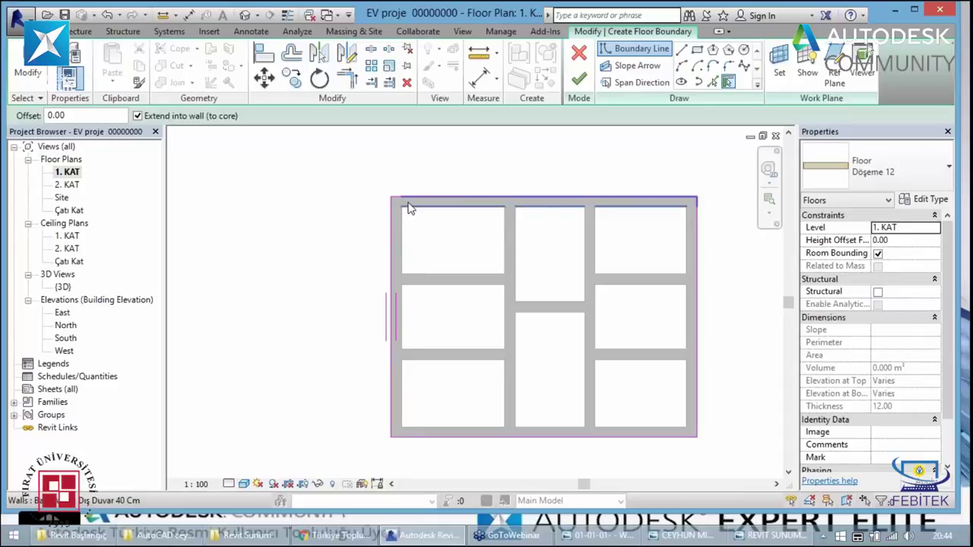
click(579, 82)
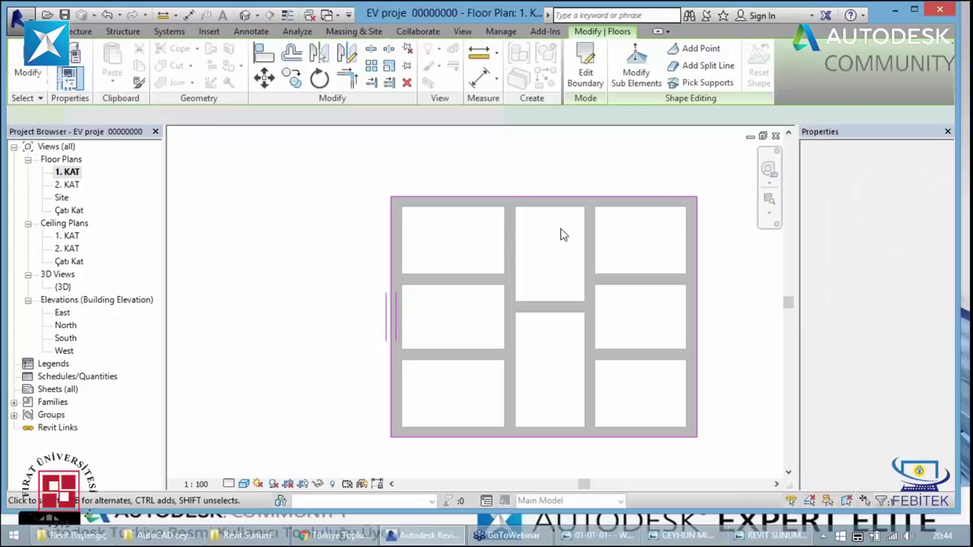
- Orbit the default 3D view and select the first-floor slab
click(246, 16)
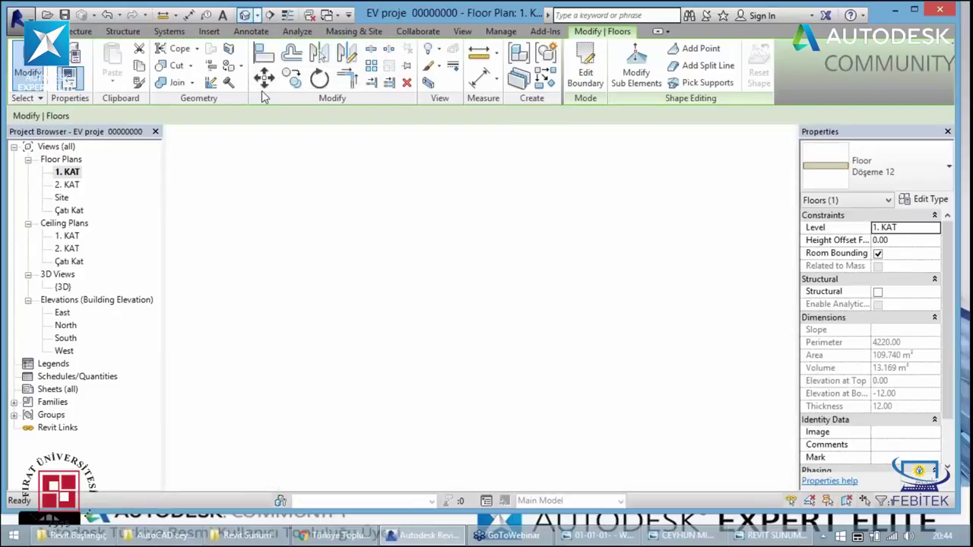
key(Escape)
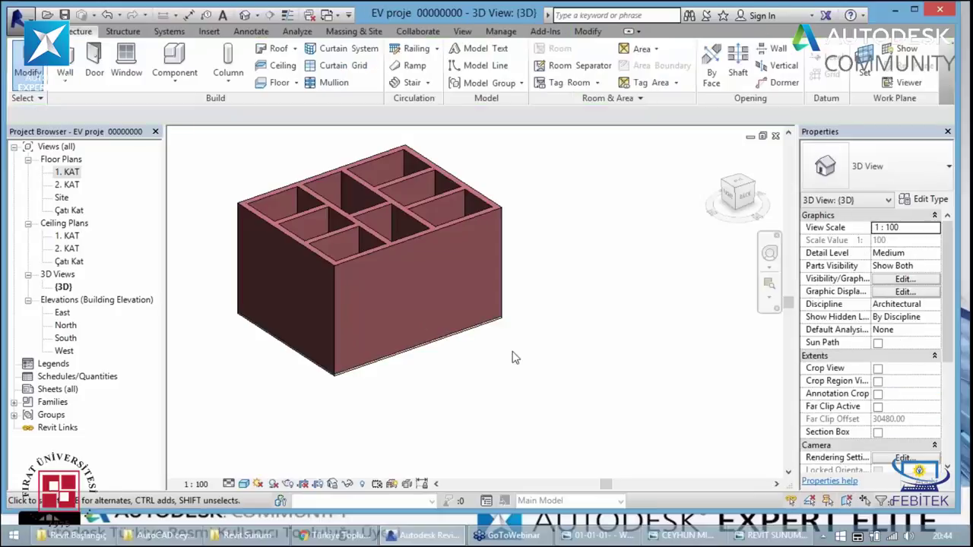
key(shift+w)
mouse_move(437, 315)
mouse_down()
mouse_move(420, 308)
mouse_move(448, 346)
mouse_move(449, 221)
mouse_move(409, 283)
mouse_move(535, 338)
mouse_move(569, 317)
mouse_move(619, 326)
mouse_move(673, 309)
mouse_move(537, 347)
mouse_up()
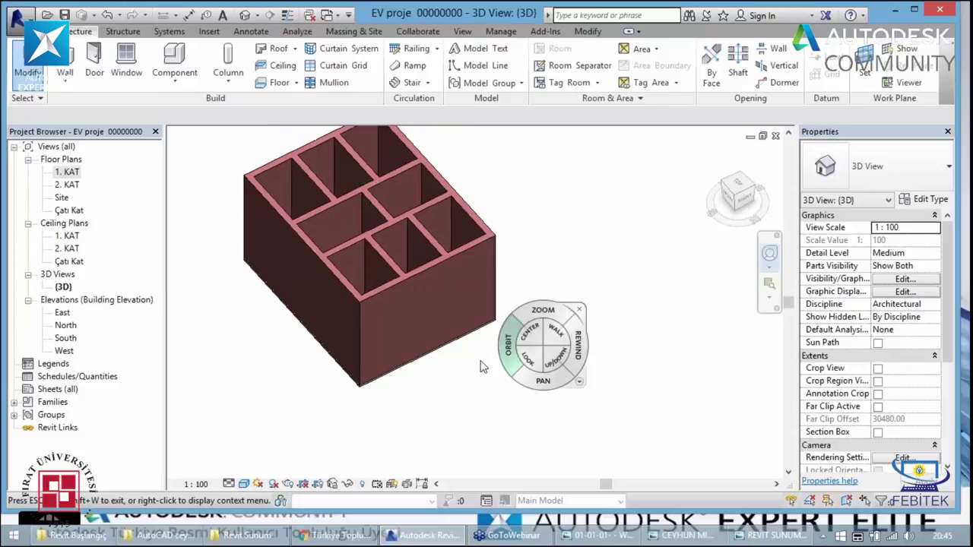
click(380, 386)
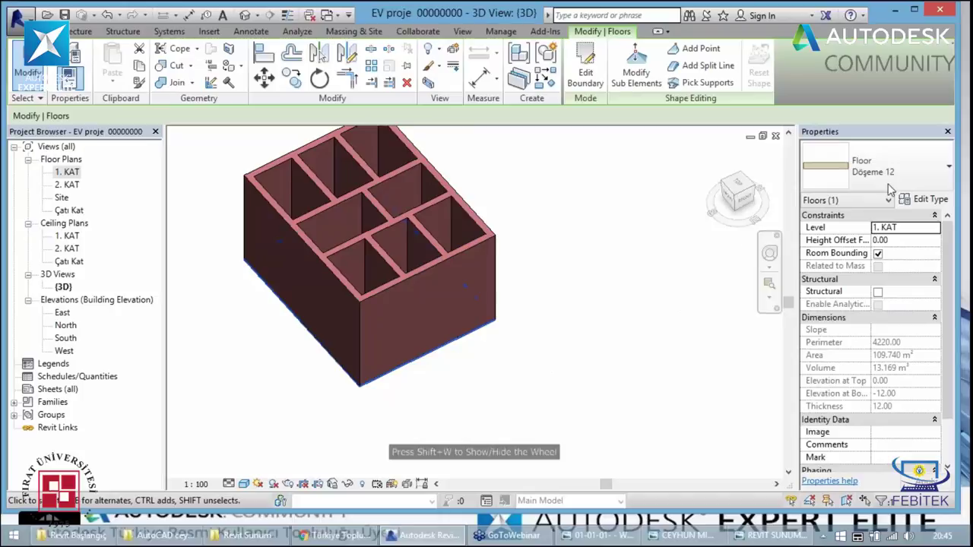
- Copy the slab and paste it aligned to the 2. KAT and Çatı Kat levels
key(ctrl+c)
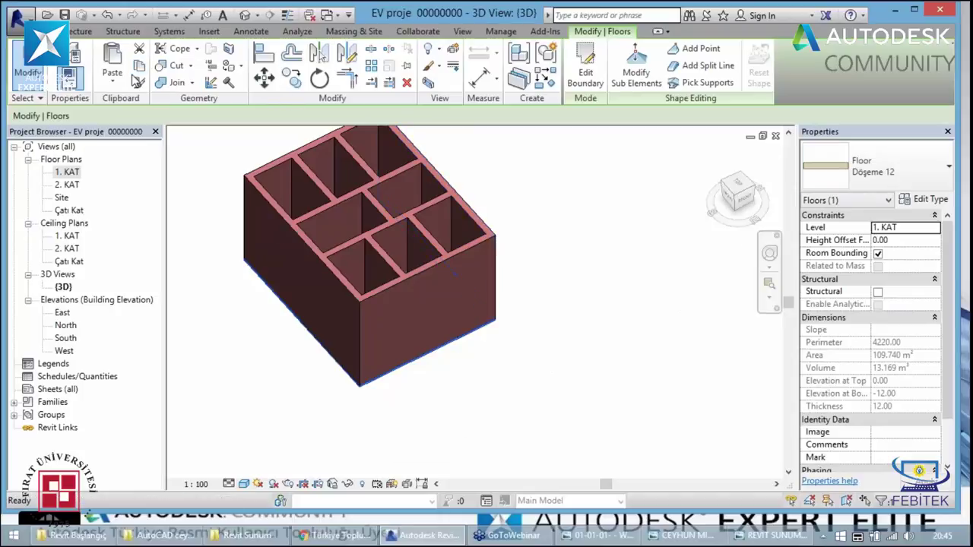
click(112, 80)
click(149, 131)
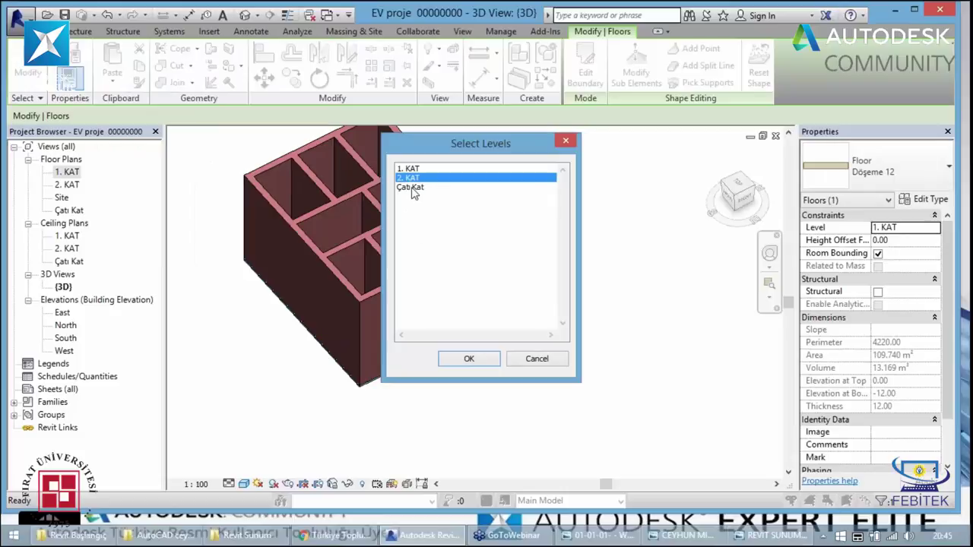
ctrl+click(411, 189)
click(469, 358)
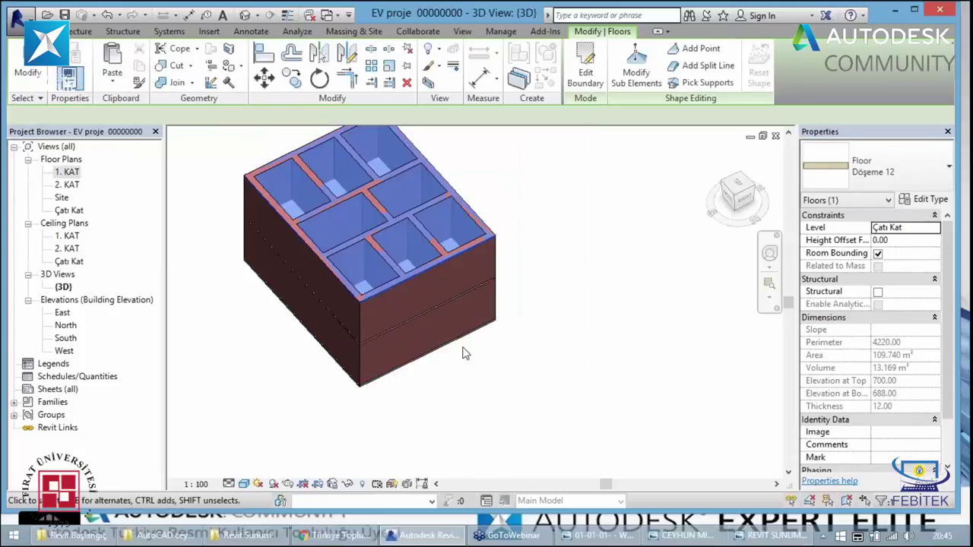
click(463, 419)
shift+middle_drag(338, 299, 235, 270)
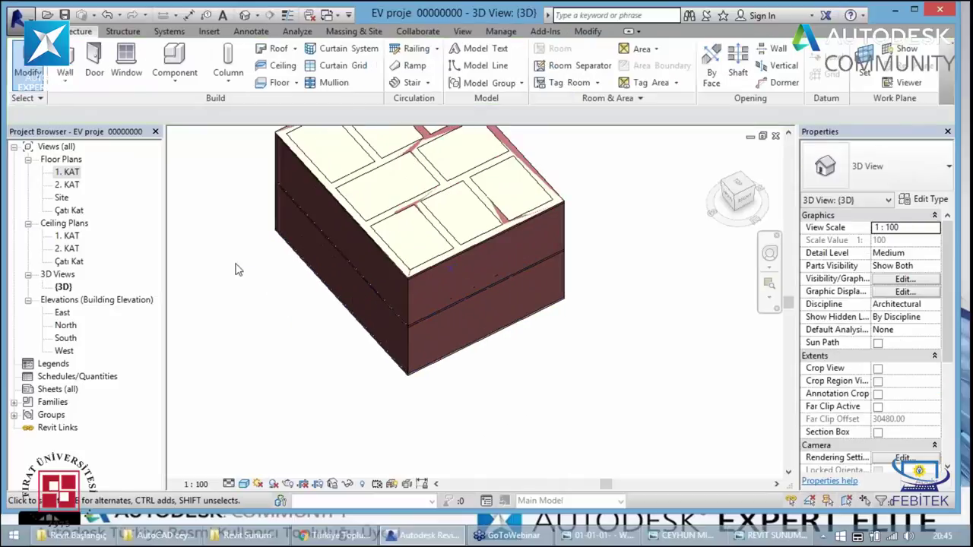
scroll(234, 285, down, 2)
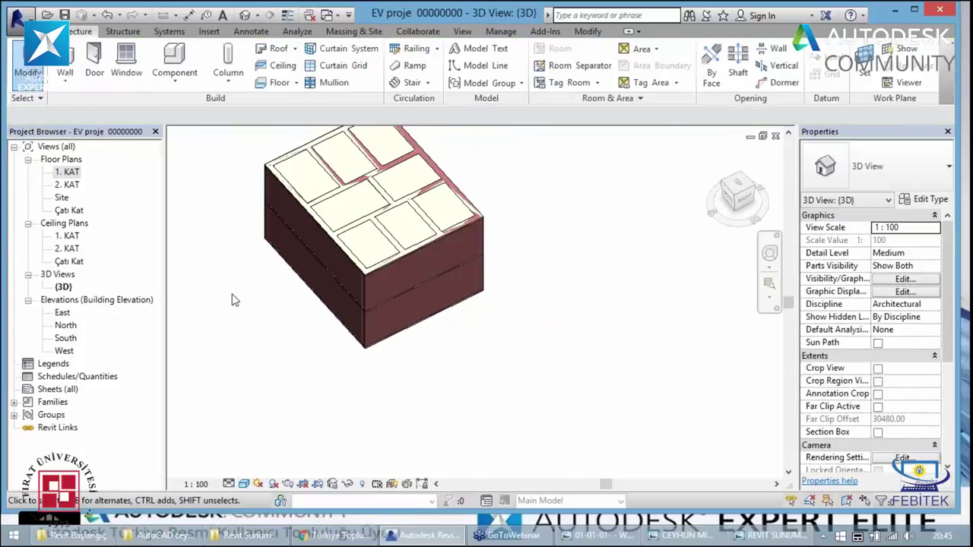
- Open the 2. KAT plan and switch its visual style to Consistent Colors
click(66, 174)
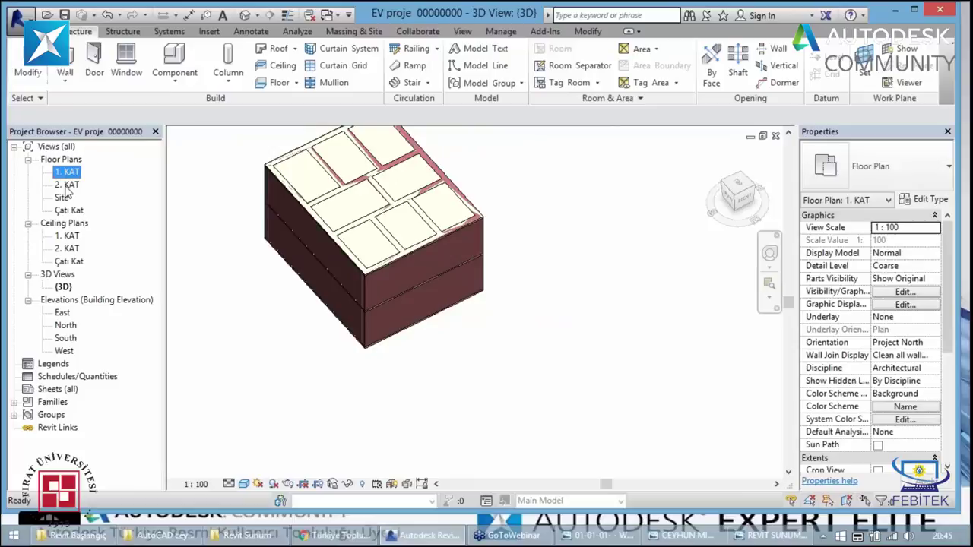
double_click(67, 187)
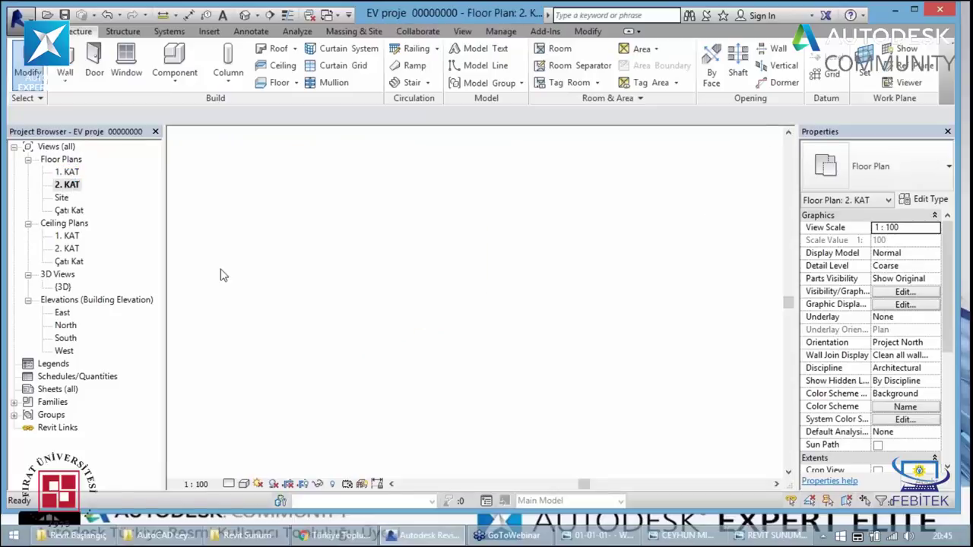
click(243, 483)
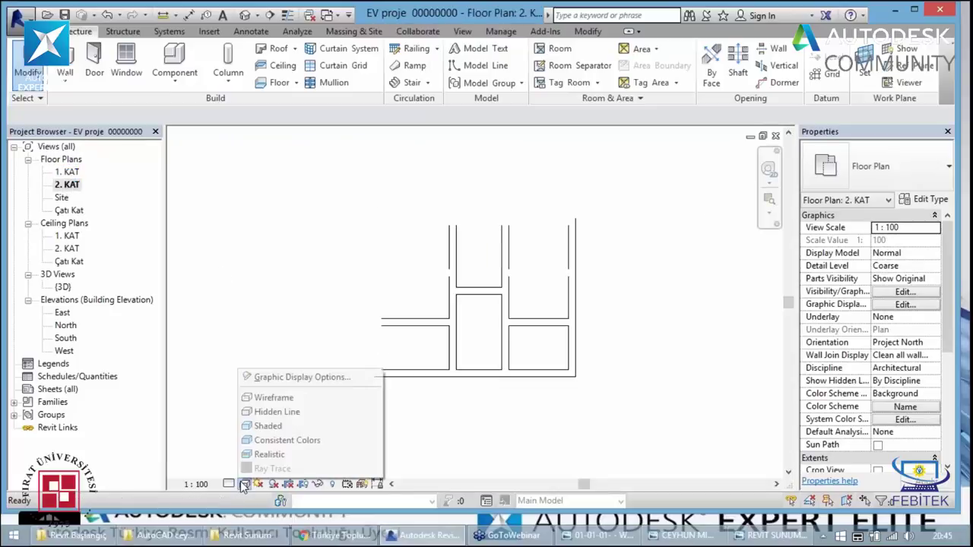
click(261, 446)
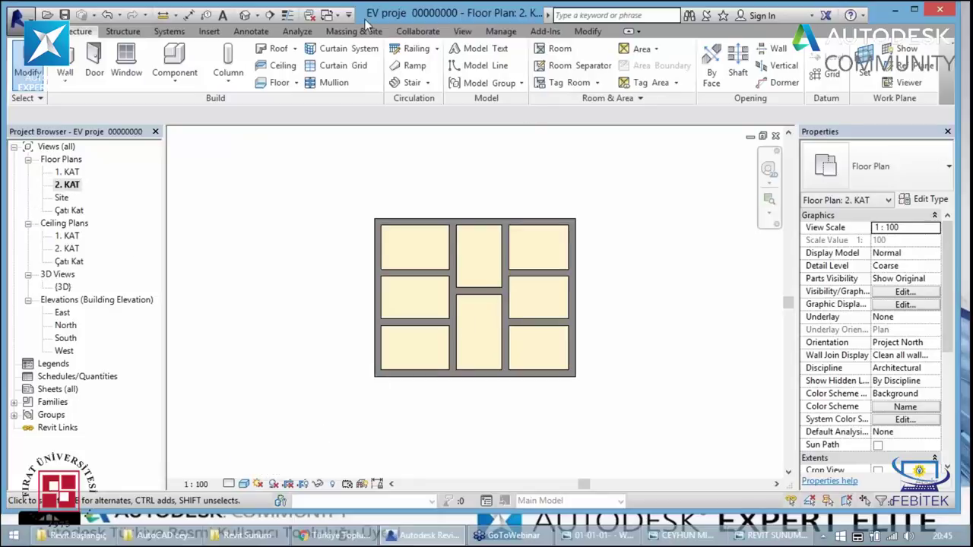
- Orbit the default 3D view of the box and select the roof-level floor slab
click(245, 15)
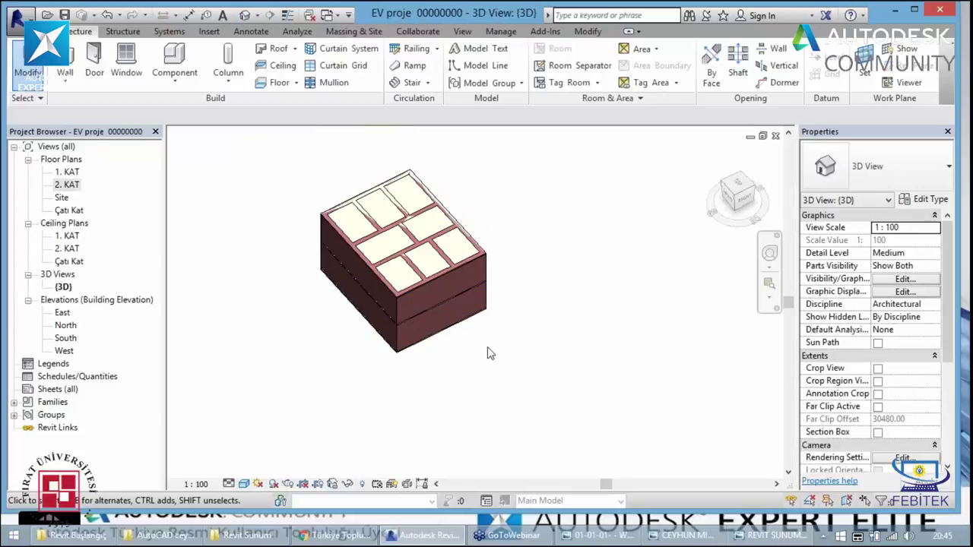
shift+middle_drag(390, 292, 384, 277)
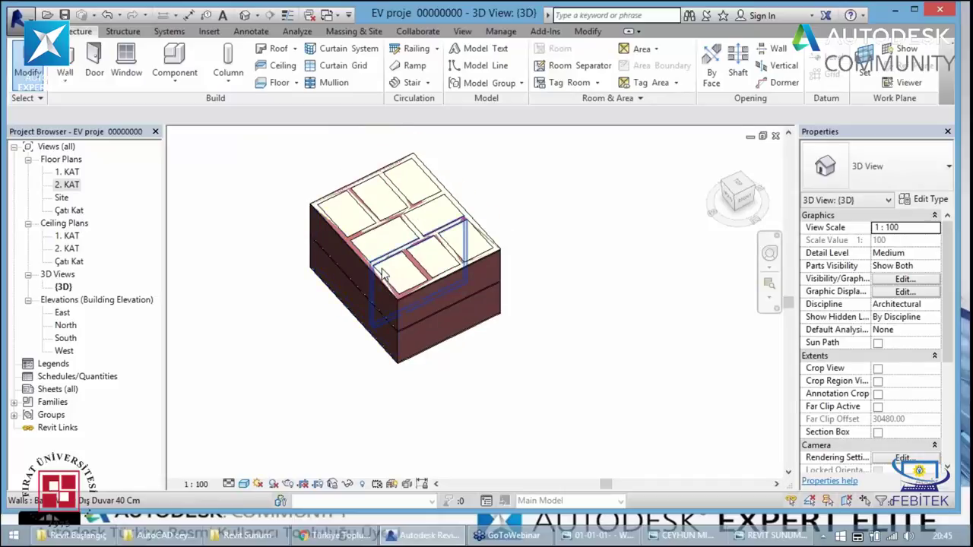
scroll(327, 258, up, 3)
scroll(322, 253, up, 2)
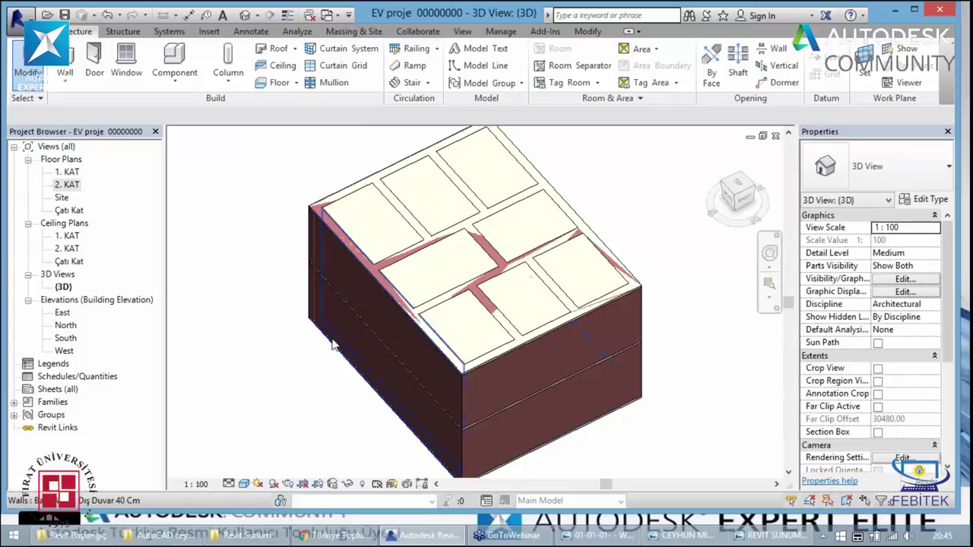
key(shift+w)
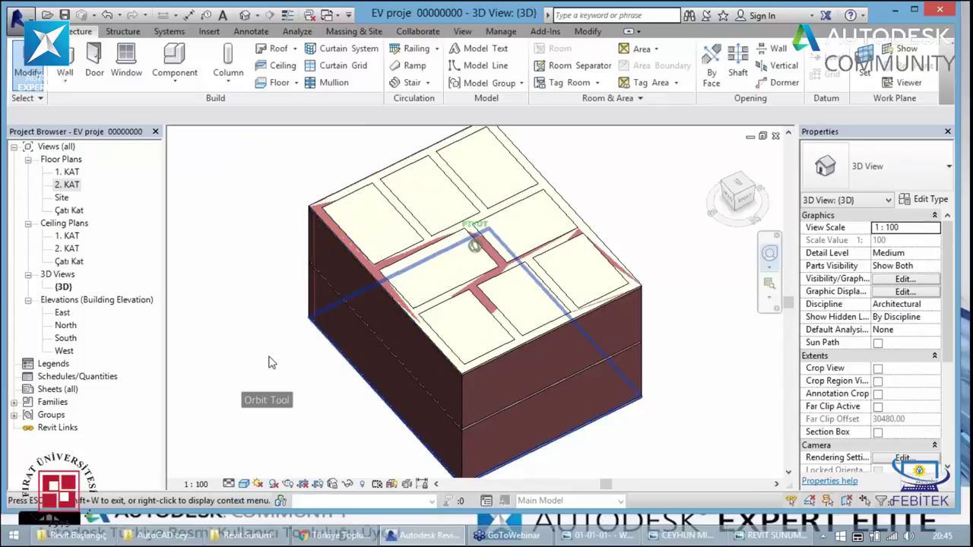
drag(269, 360, 297, 330)
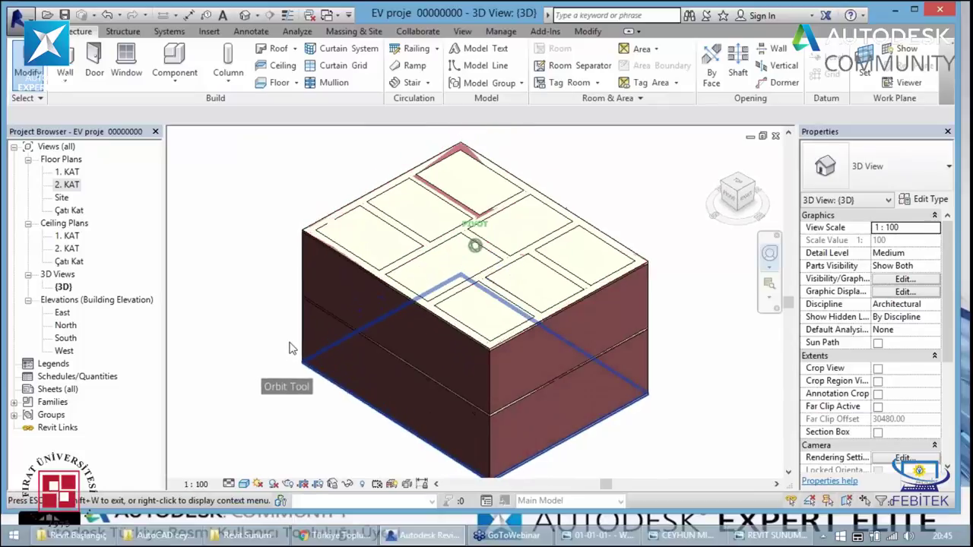
key(shift+w)
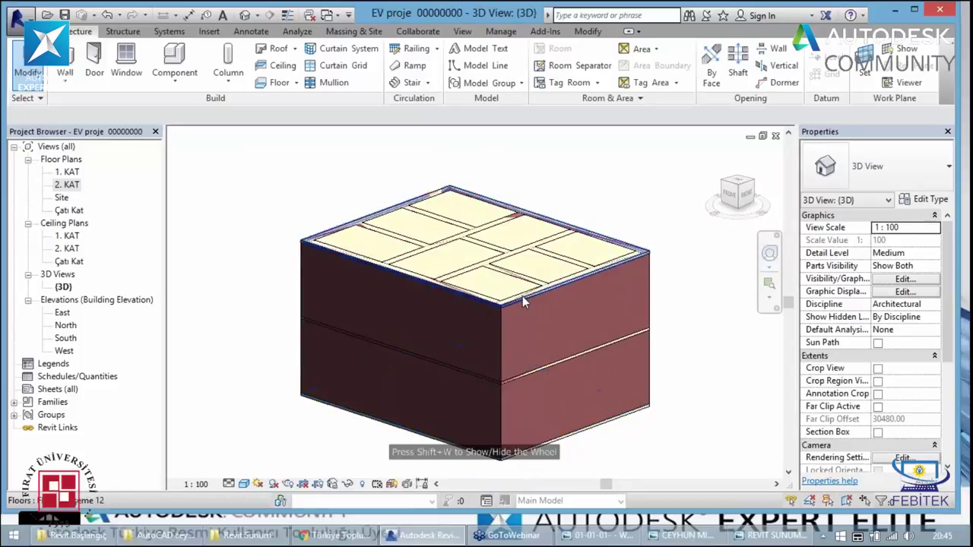
click(523, 296)
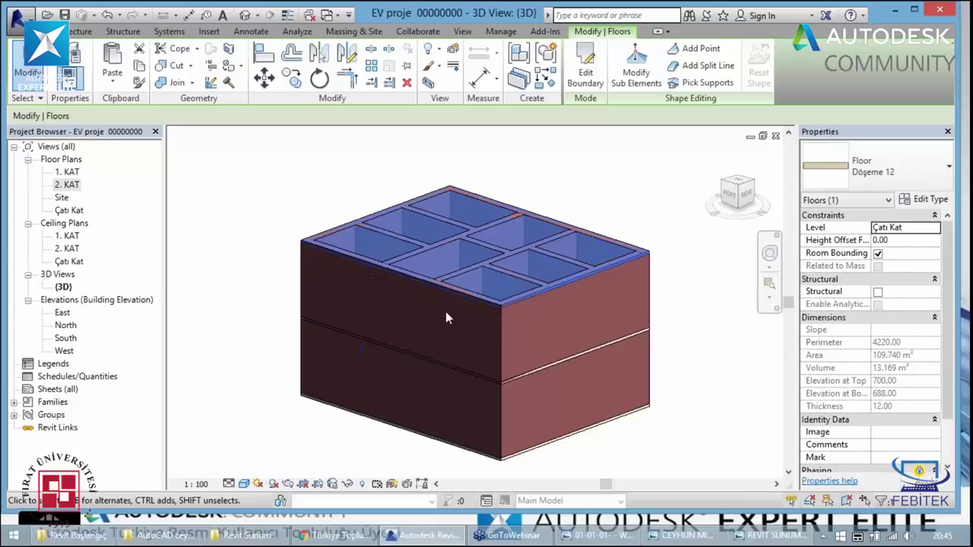
key(Escape)
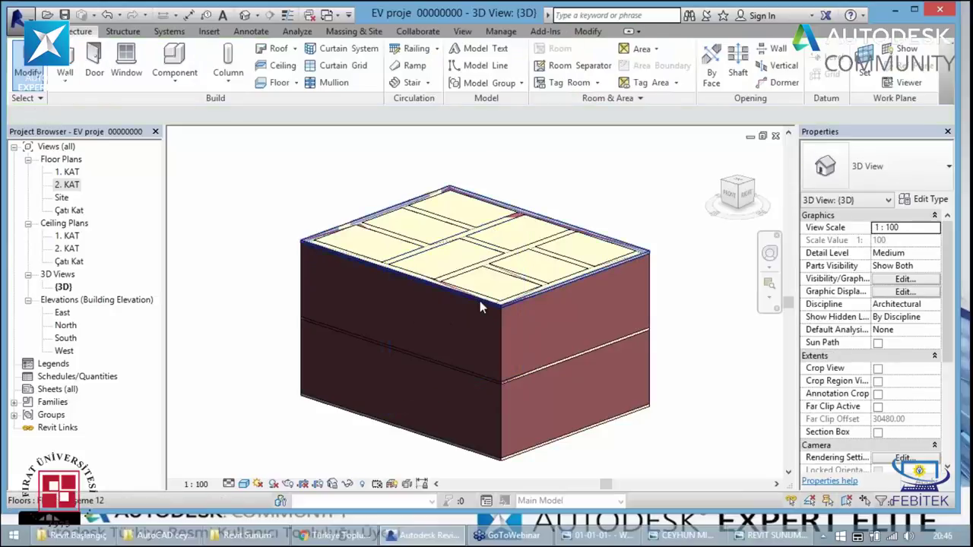
click(510, 304)
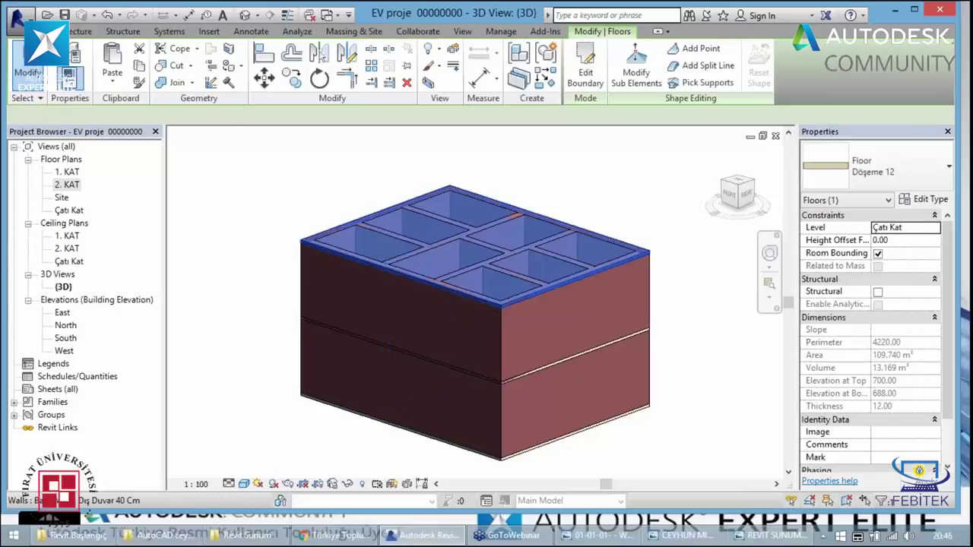
- Try Join Geometry with Multiple Join ticked, then cancel it
click(194, 82)
click(207, 104)
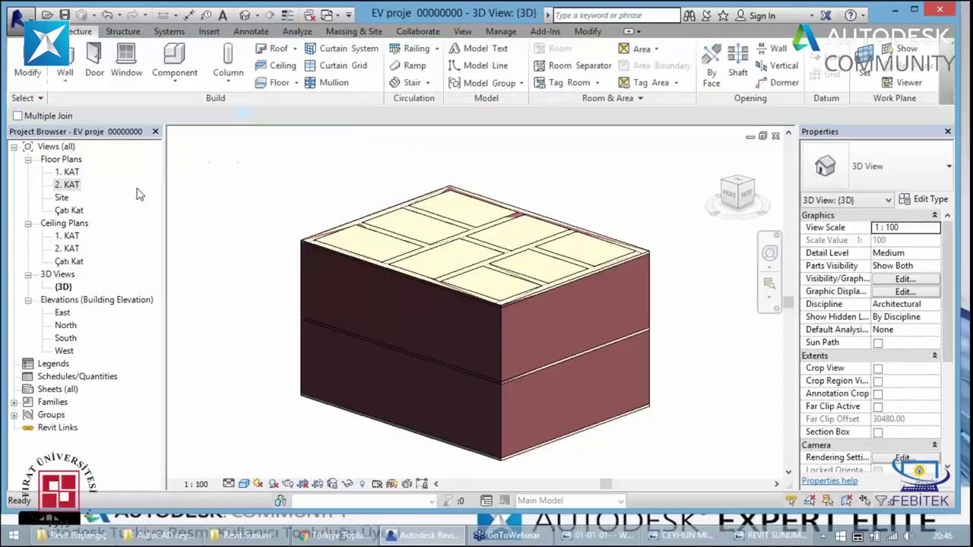
click(17, 115)
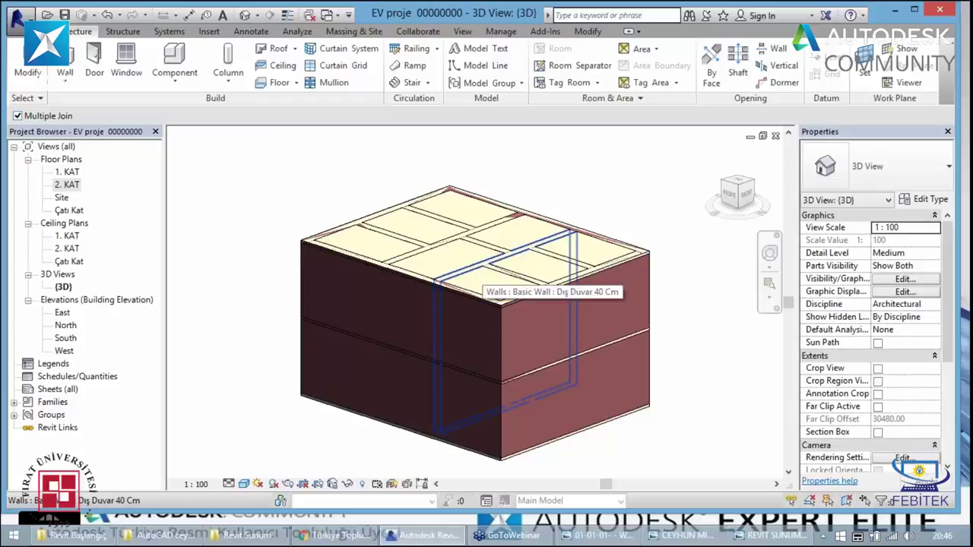
click(487, 274)
key(Escape)
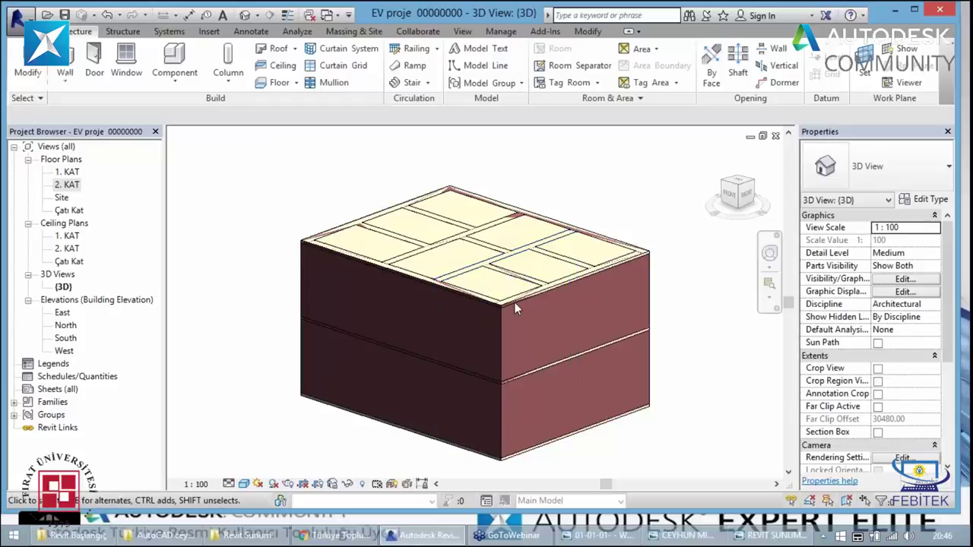
- Join the roof-level floor slab to the adjacent wall with Join Geometry
click(511, 303)
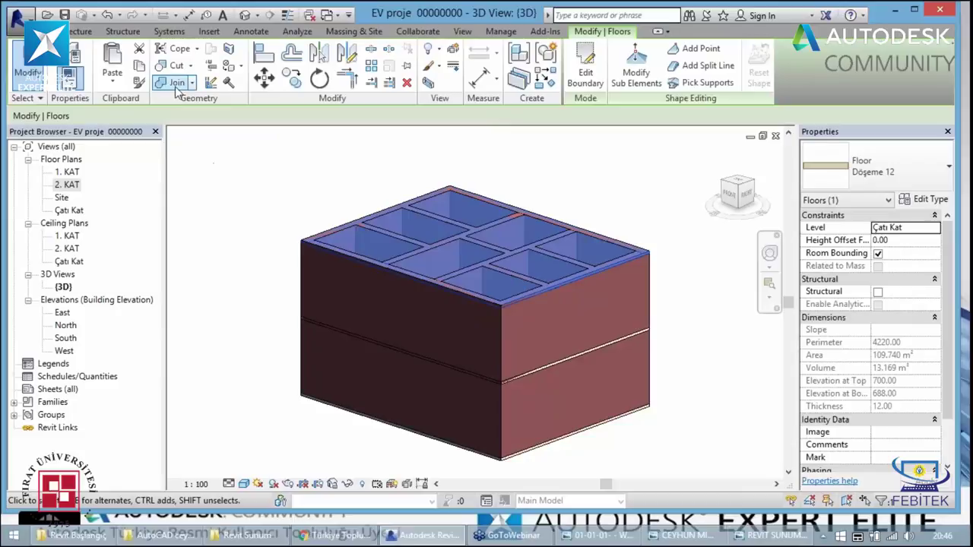
click(190, 82)
click(202, 103)
click(425, 249)
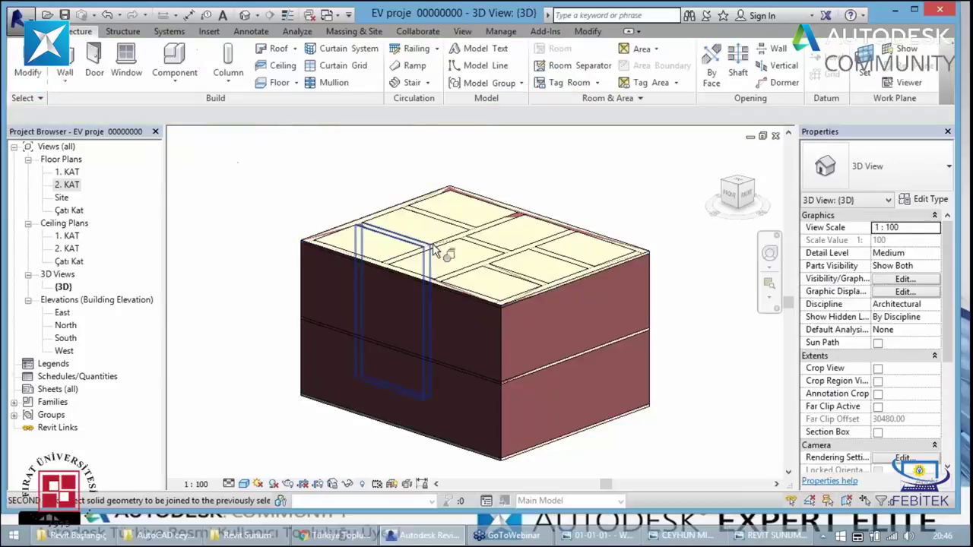
click(461, 234)
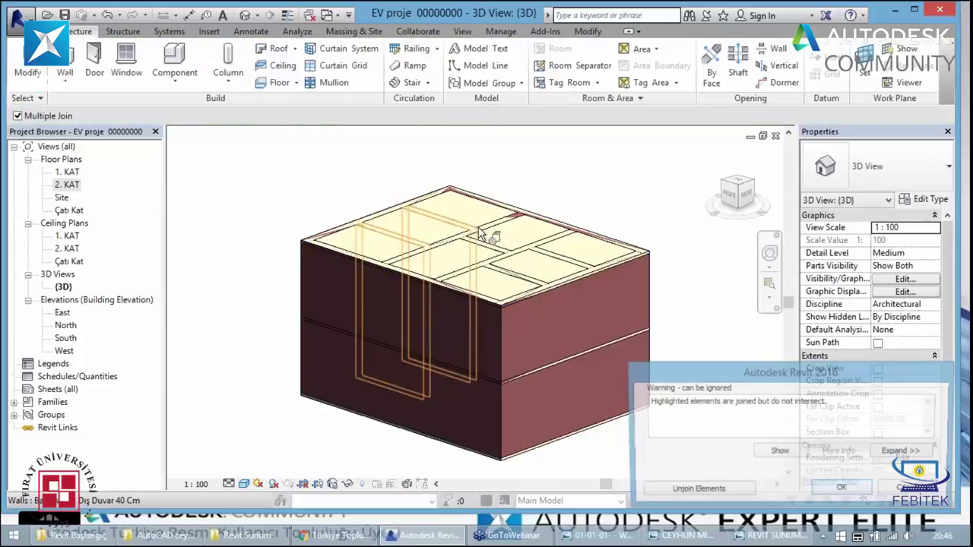
key(Escape)
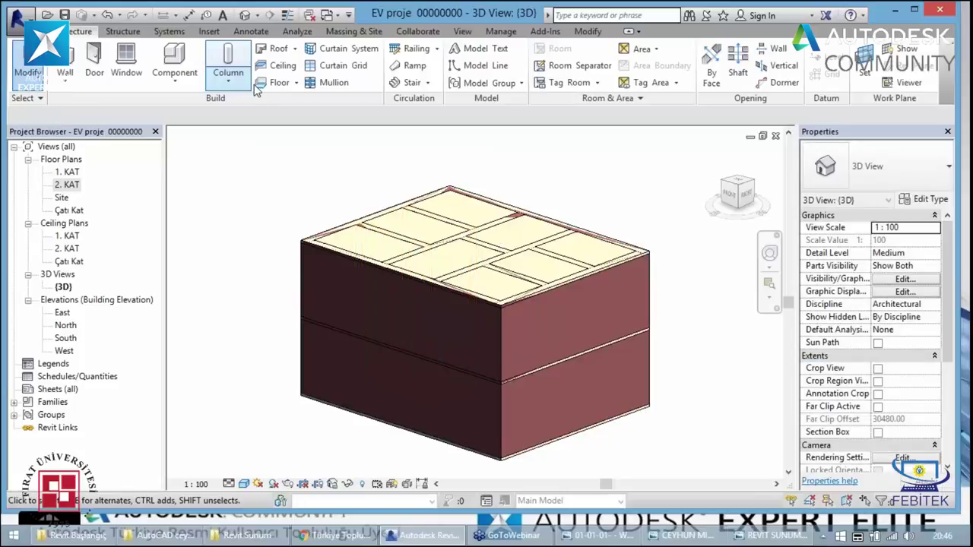
click(369, 261)
key(Escape)
- Orbit the model to inspect the joined slab and walls, then pick the 1. KAT plan
scroll(450, 314, down, 2)
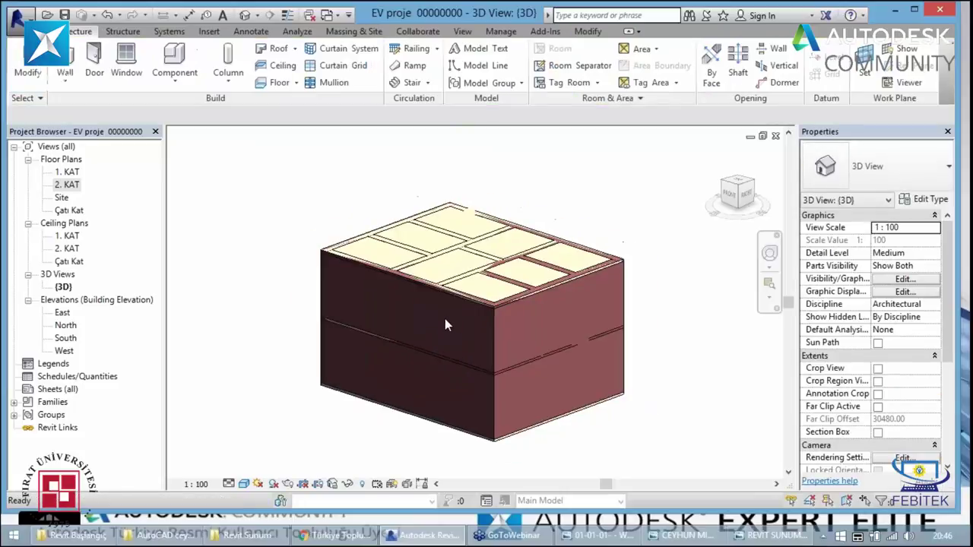
scroll(445, 319, down, 2)
scroll(434, 372, down, 1)
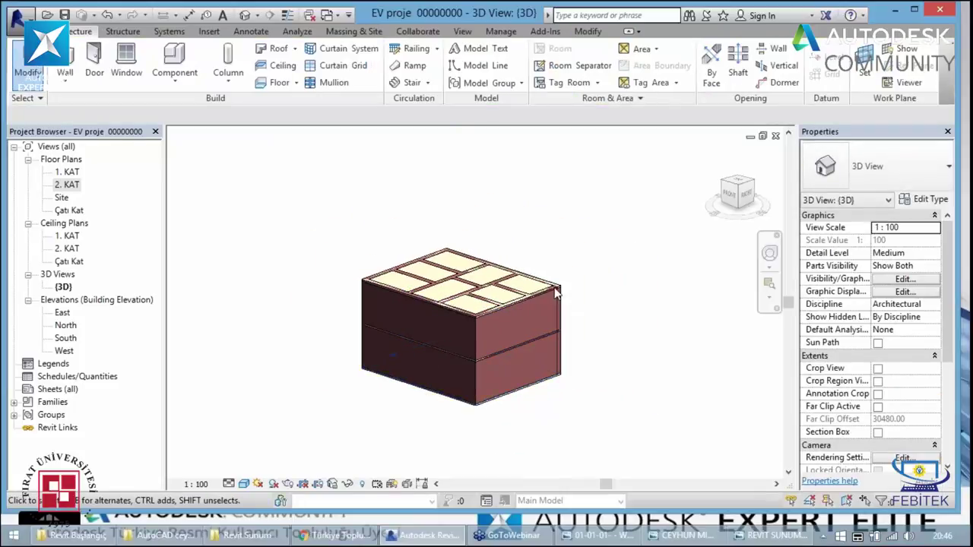
shift+middle_drag(513, 311, 416, 361)
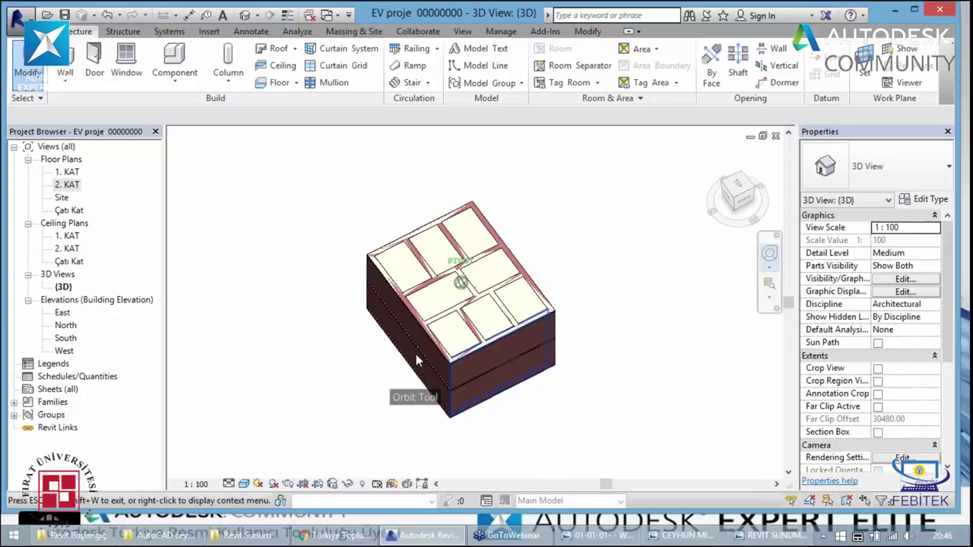
drag(416, 360, 449, 357)
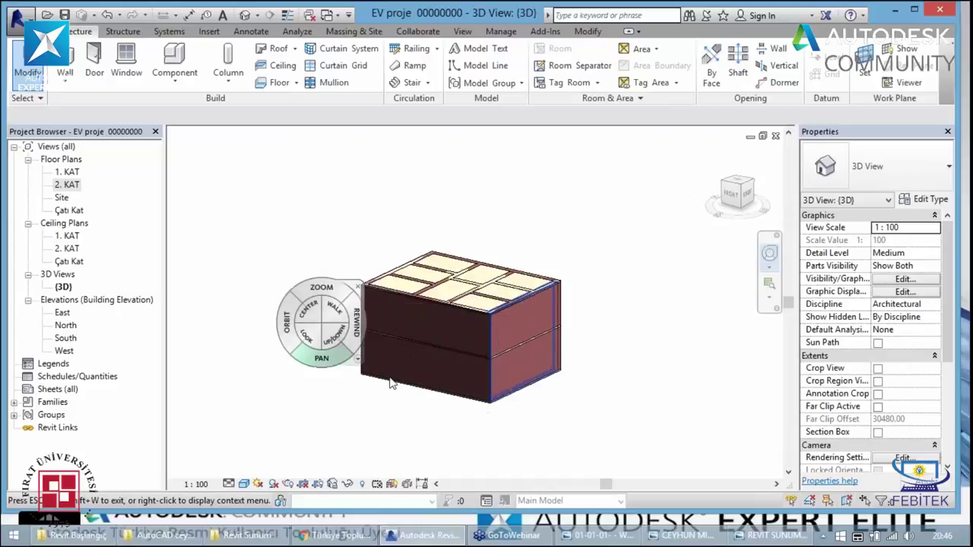
key(Escape)
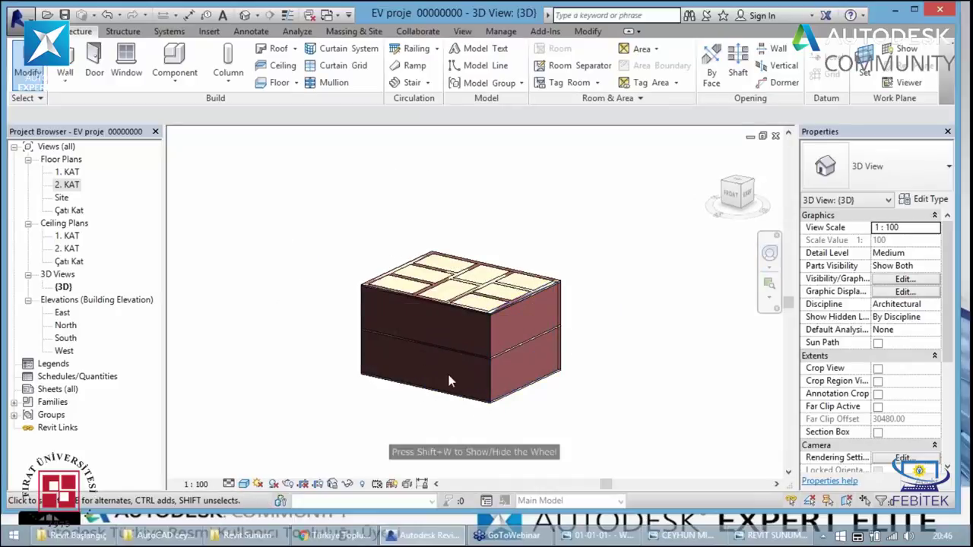
click(67, 173)
- On the 1. KAT plan, start a M_Double-Glass 2 160x220 door and load another door family
double_click(67, 173)
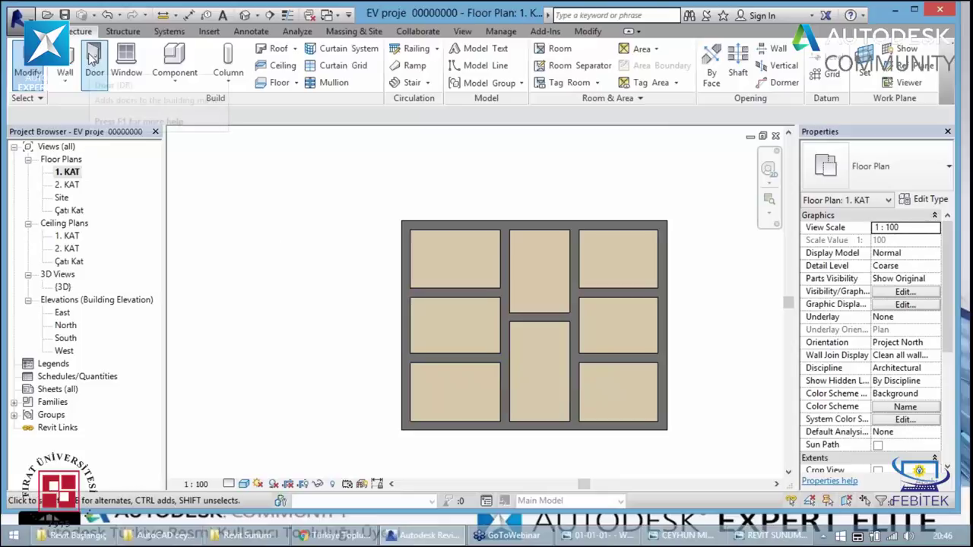
click(93, 57)
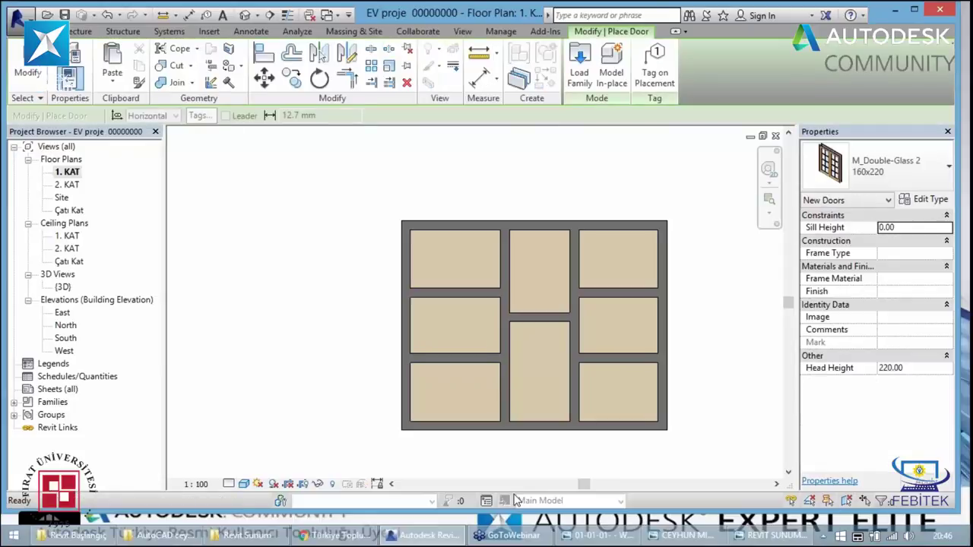
click(901, 158)
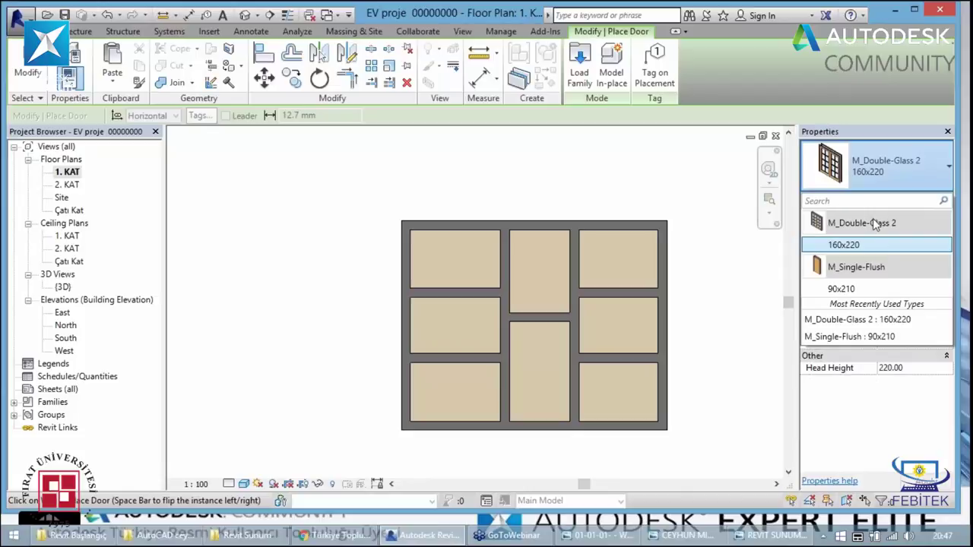
click(884, 171)
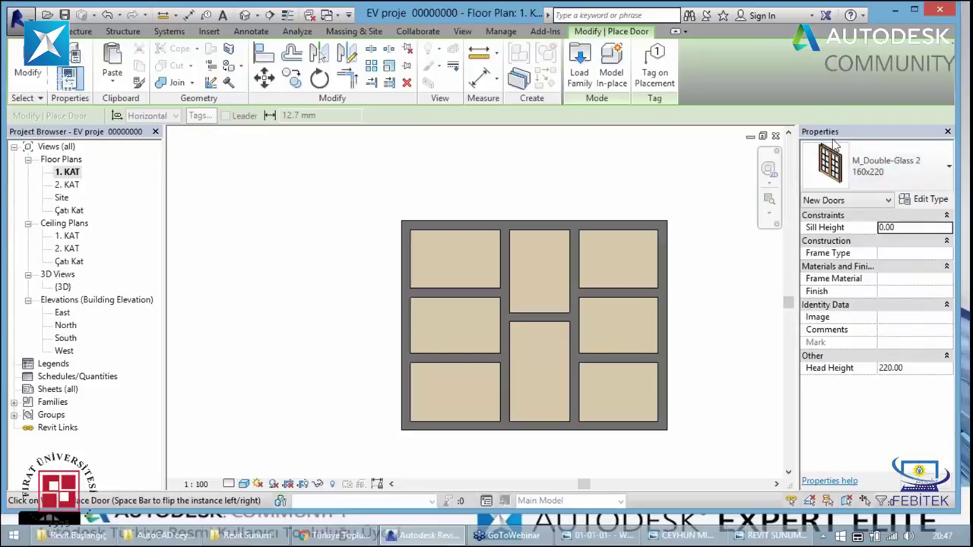
click(578, 67)
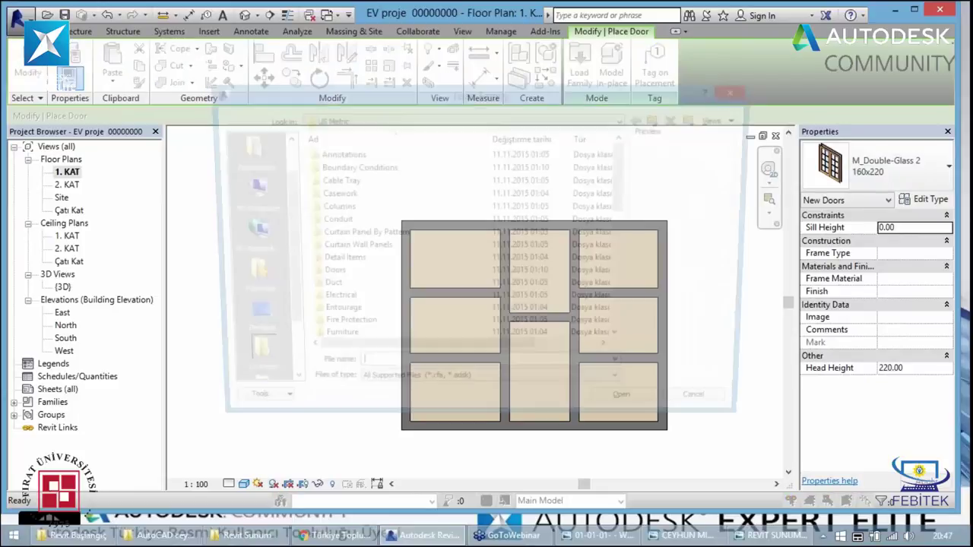
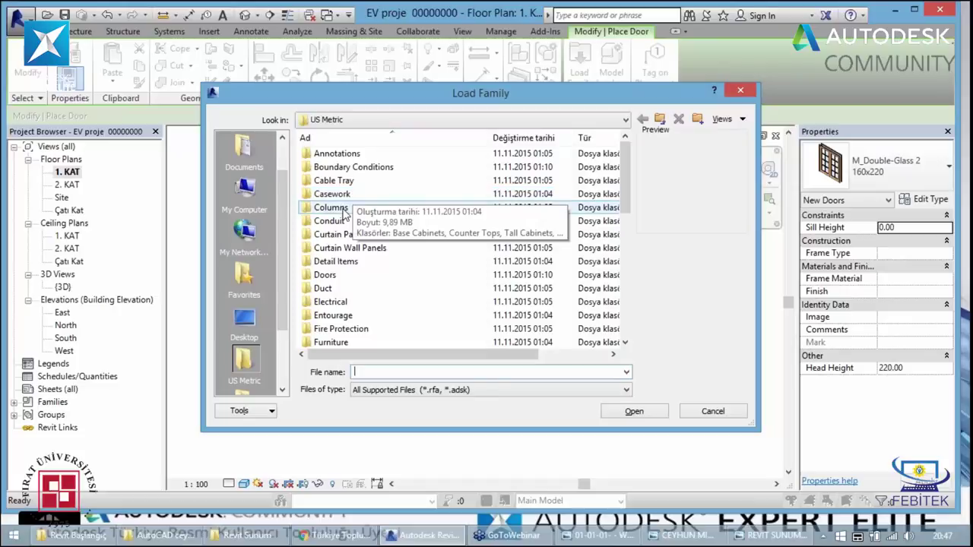
- Open the metric Doors folder and preview its door families one by one
double_click(328, 276)
click(350, 207)
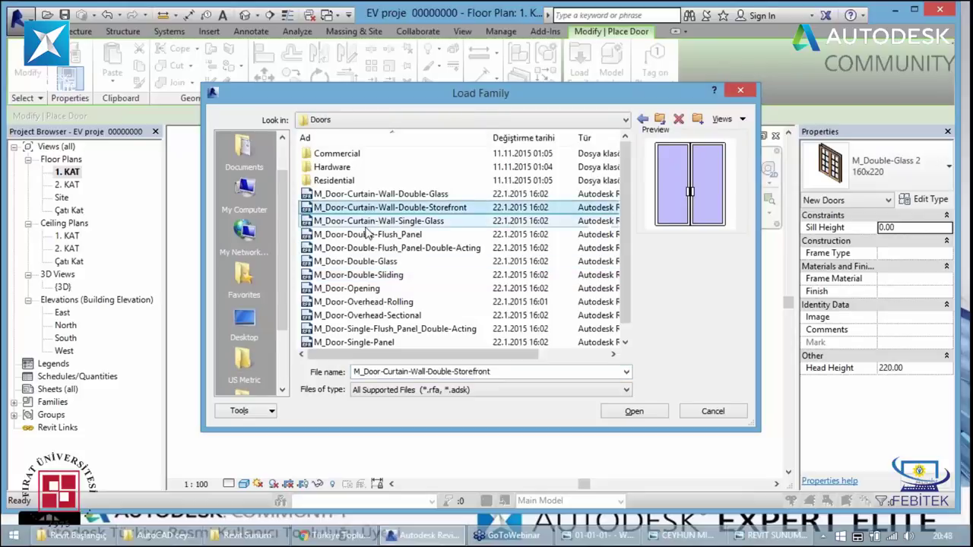
click(350, 248)
click(347, 275)
click(357, 302)
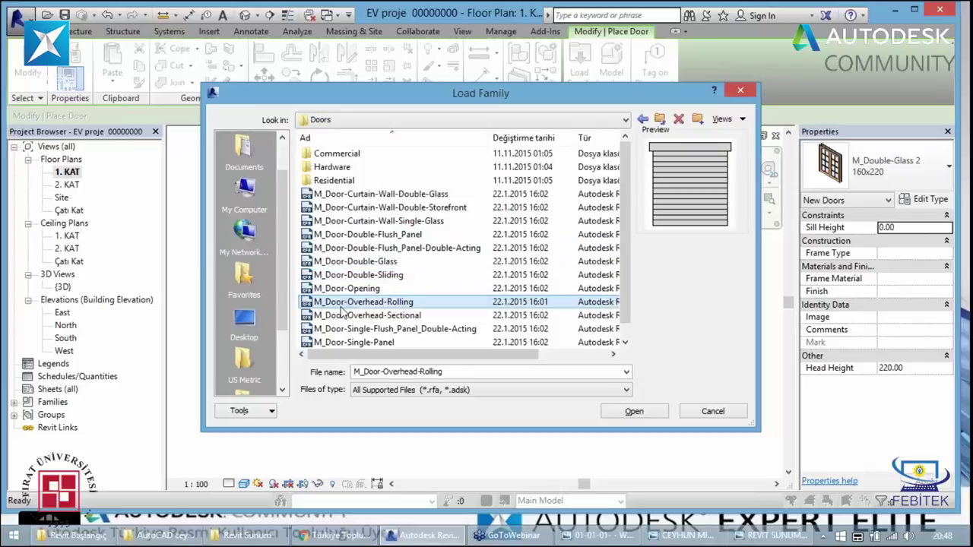
click(357, 234)
click(356, 261)
click(357, 275)
scroll(358, 279, down, 1)
click(359, 276)
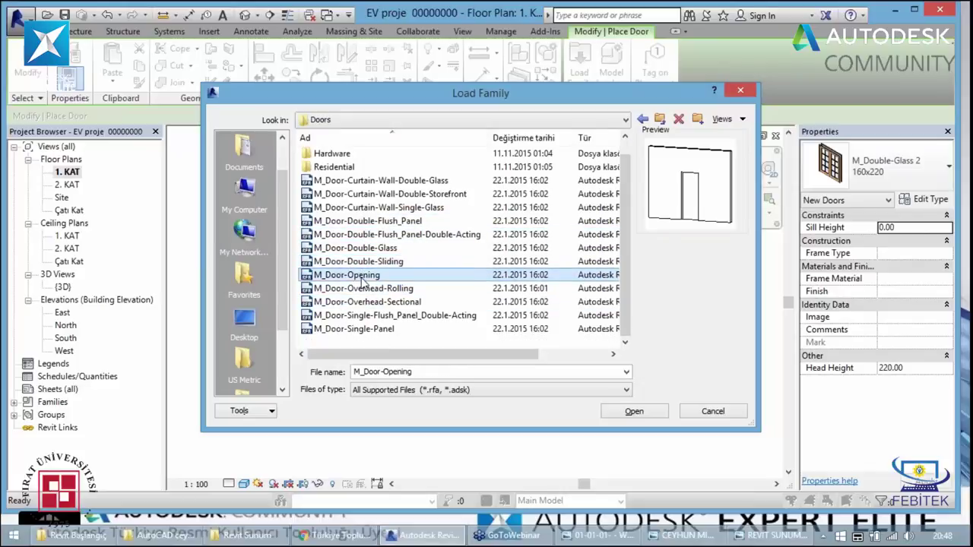
click(359, 290)
click(357, 301)
click(357, 315)
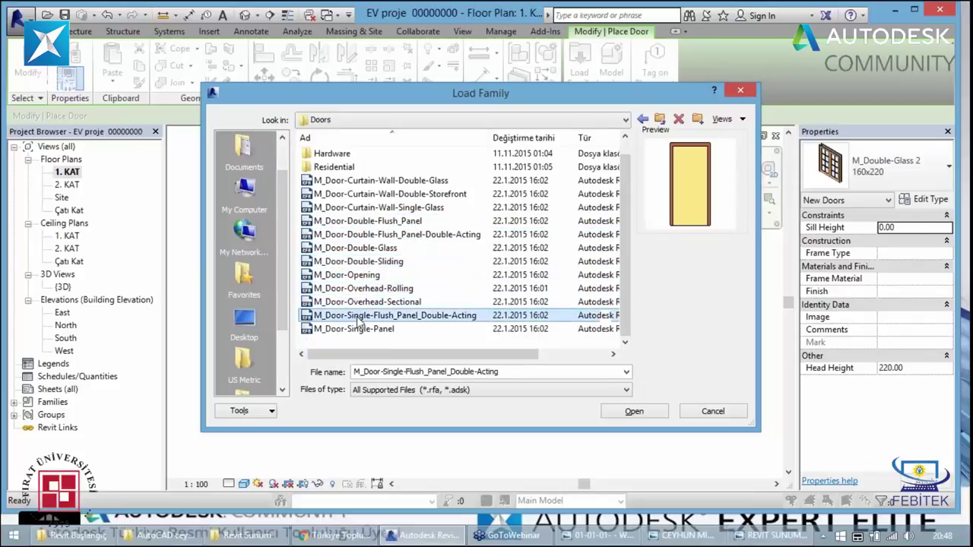
click(357, 329)
- Preview the Curtain-Wall Storefront, Double-Glass and Single-Glass doors, cancel loading, and list door types
click(363, 194)
scroll(364, 205, up, 1)
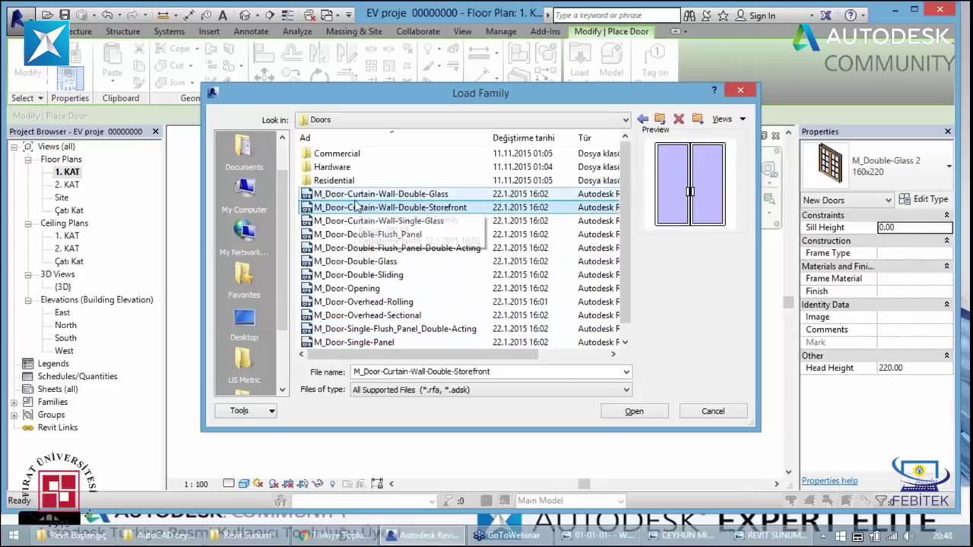
click(366, 195)
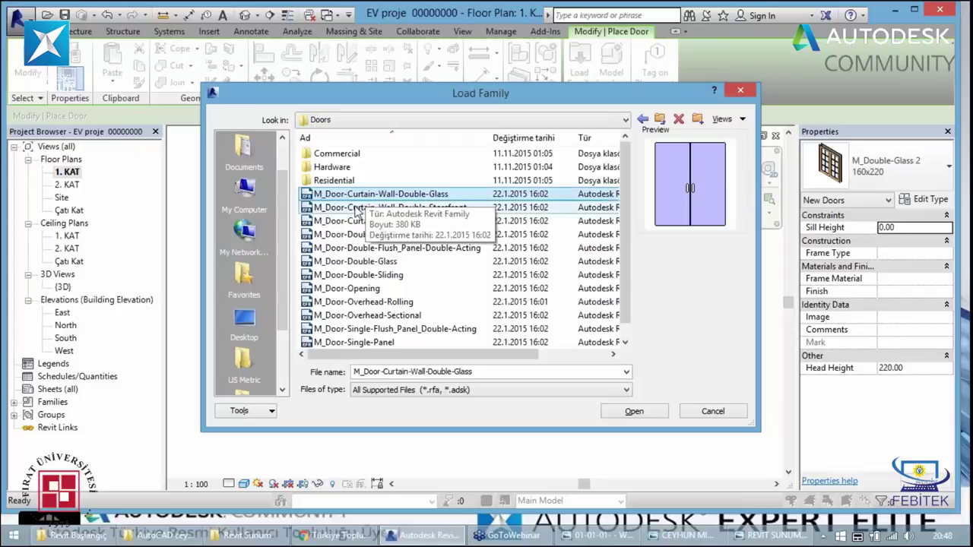
click(363, 221)
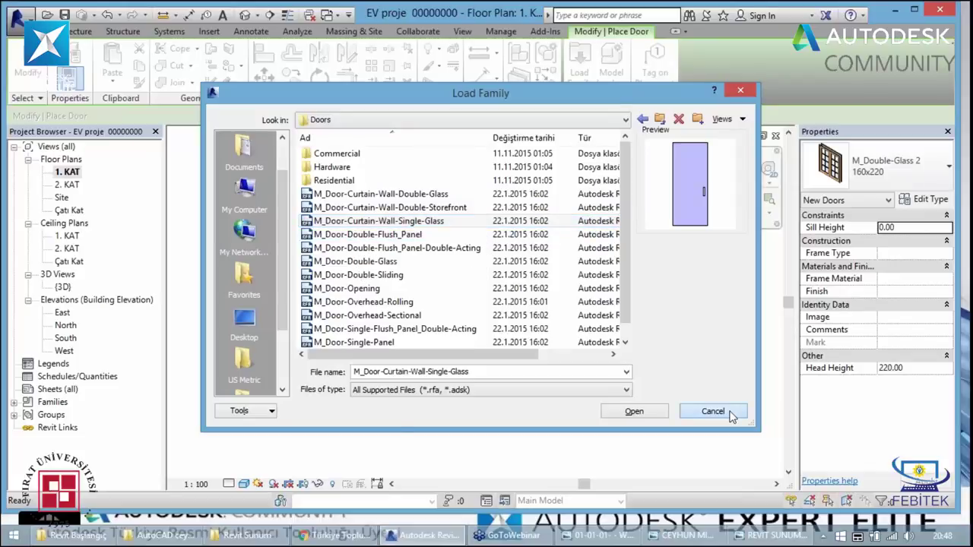
click(732, 417)
click(879, 165)
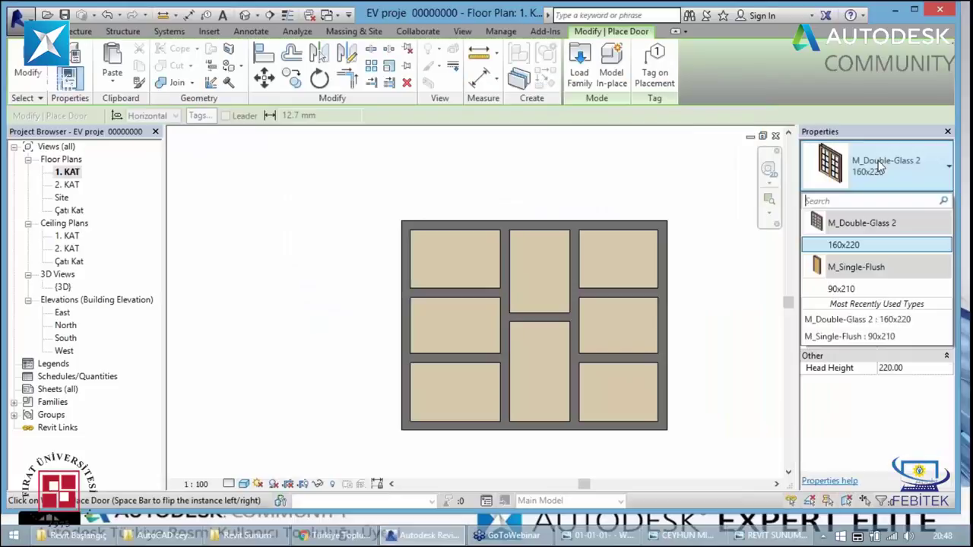
- Keep M_Double-Glass 2 160x220 and review its Height 220.00, Trim Projection Ext and Width 160.00
click(867, 222)
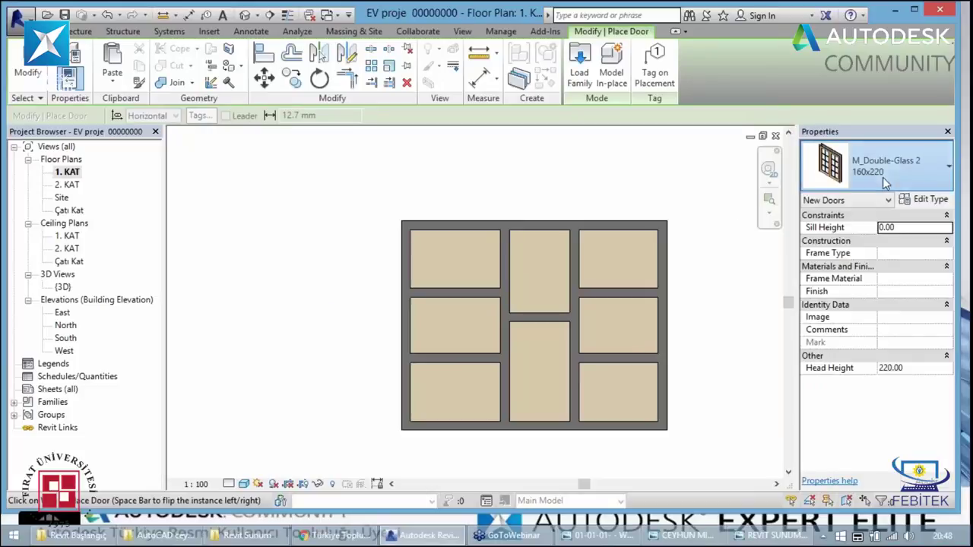
click(944, 202)
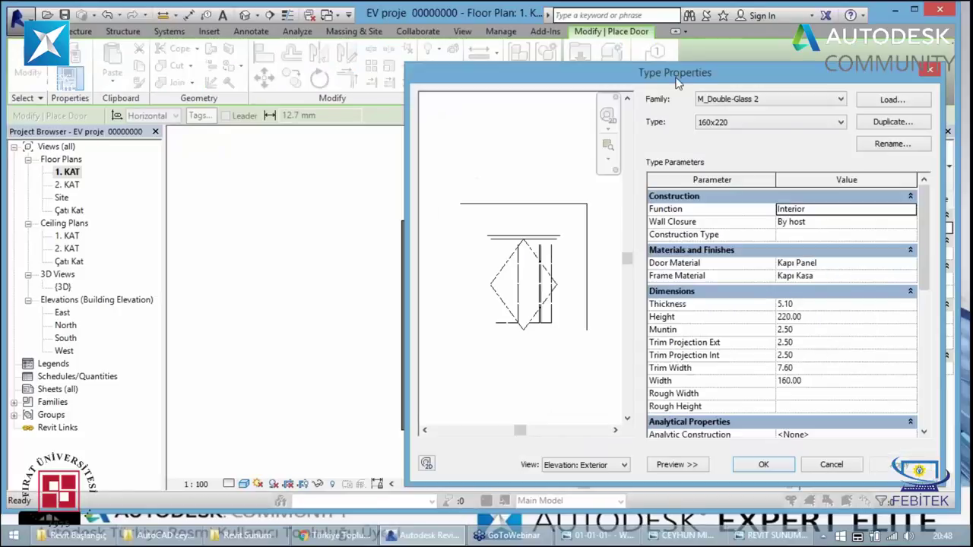
drag(678, 82, 570, 86)
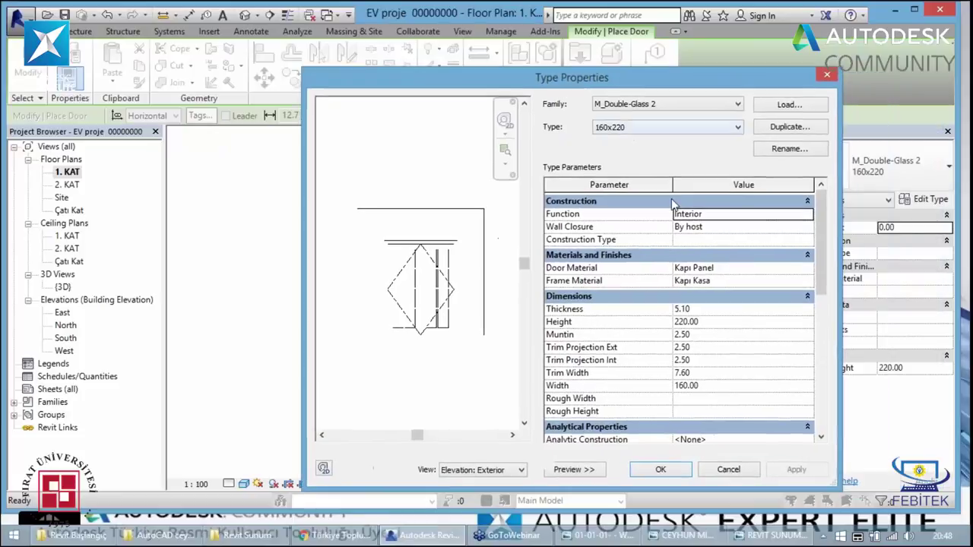
click(696, 327)
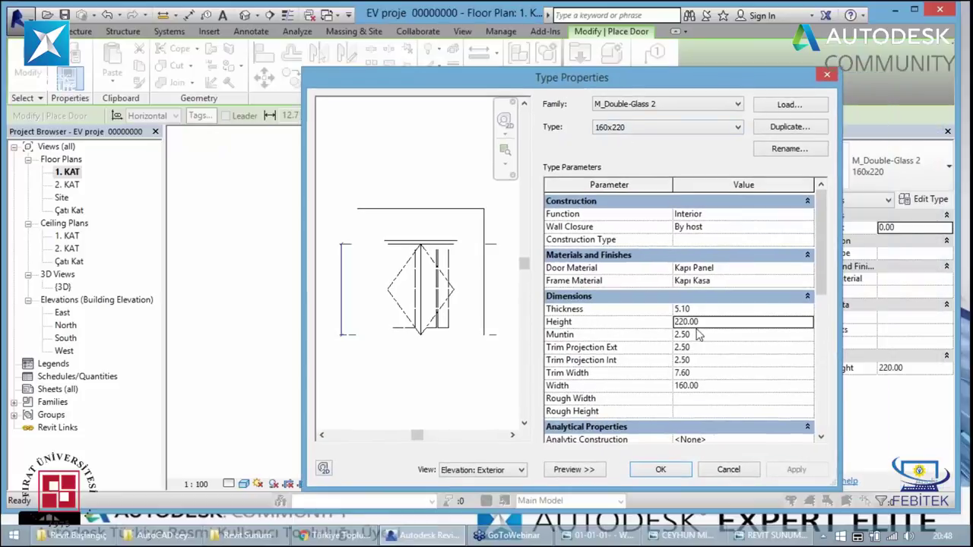
double_click(697, 328)
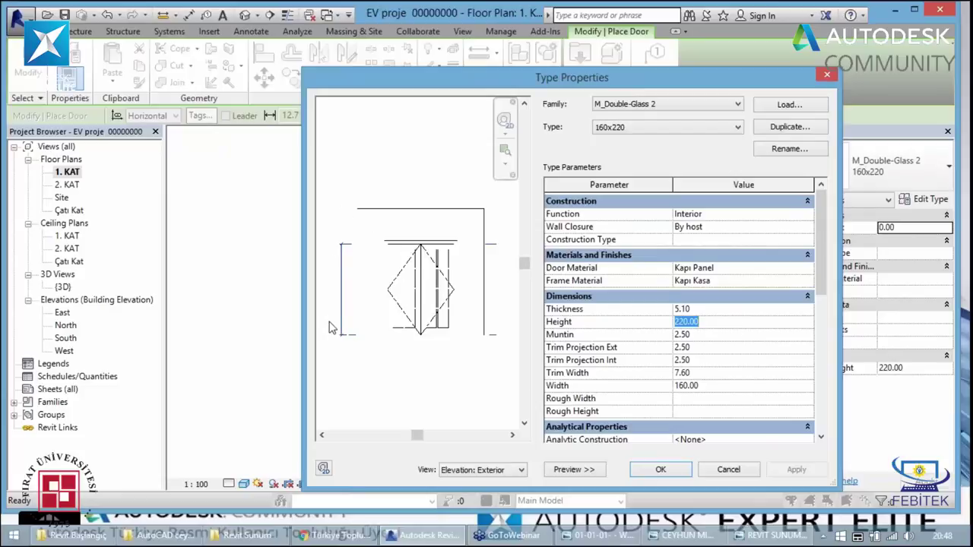
click(690, 336)
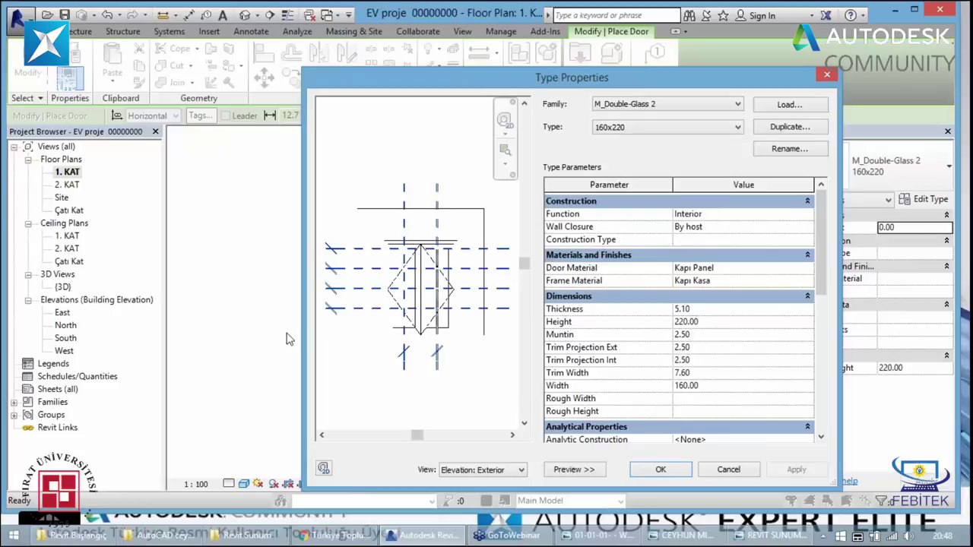
click(698, 348)
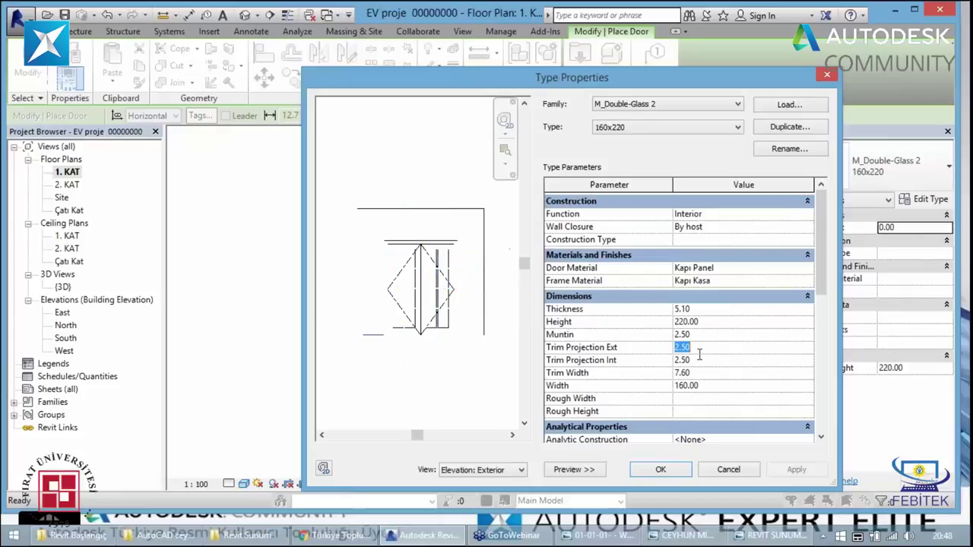
click(687, 386)
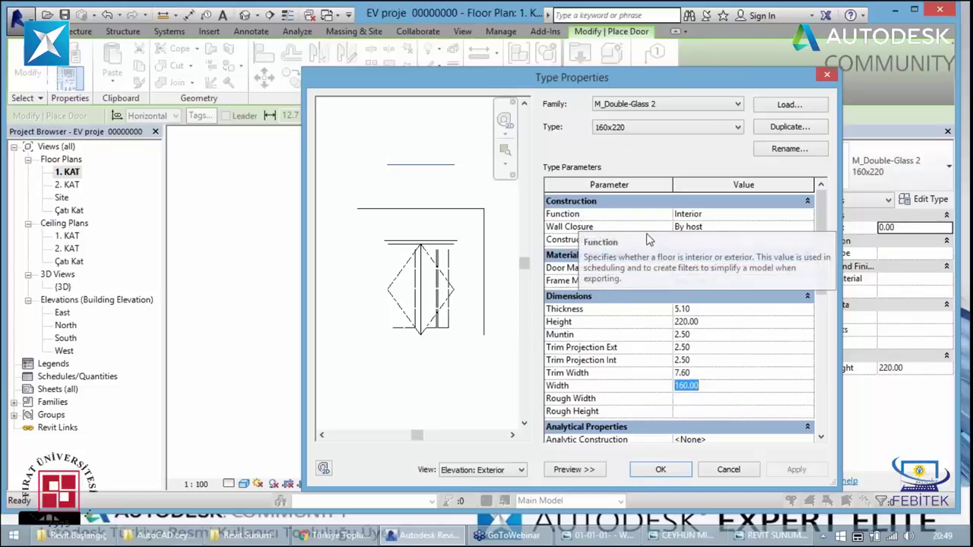
- Leave the M_Double-Glass 2 door's Function as Interior and close its Type Properties
click(797, 217)
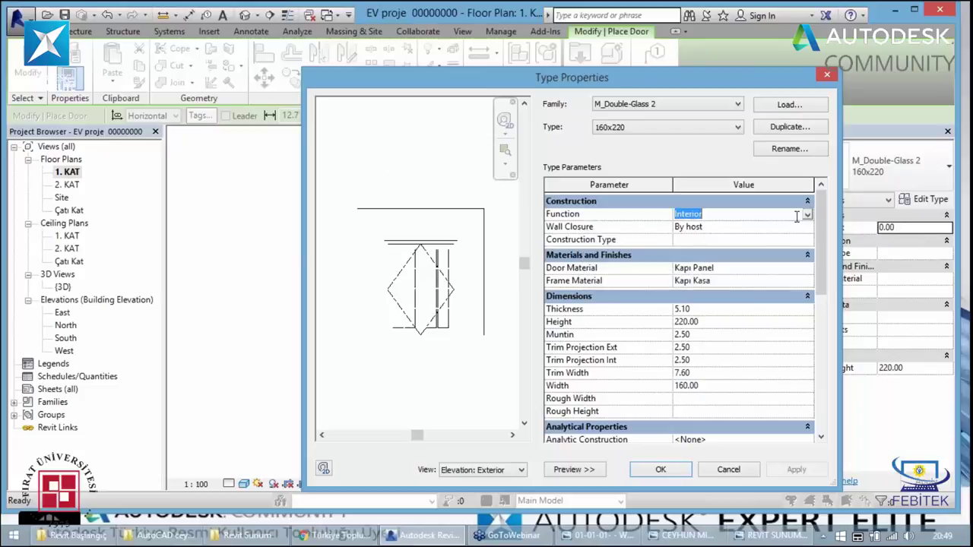
click(808, 215)
click(726, 227)
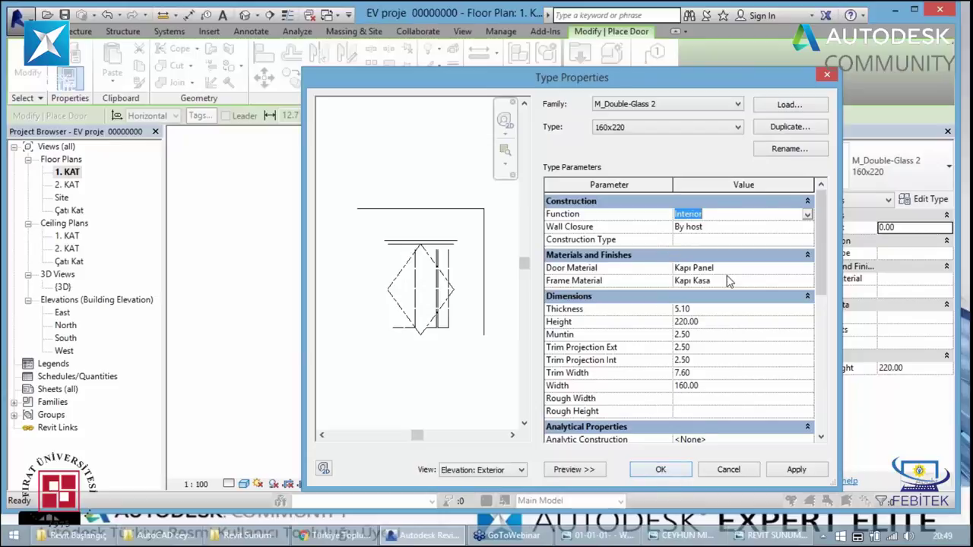
click(830, 75)
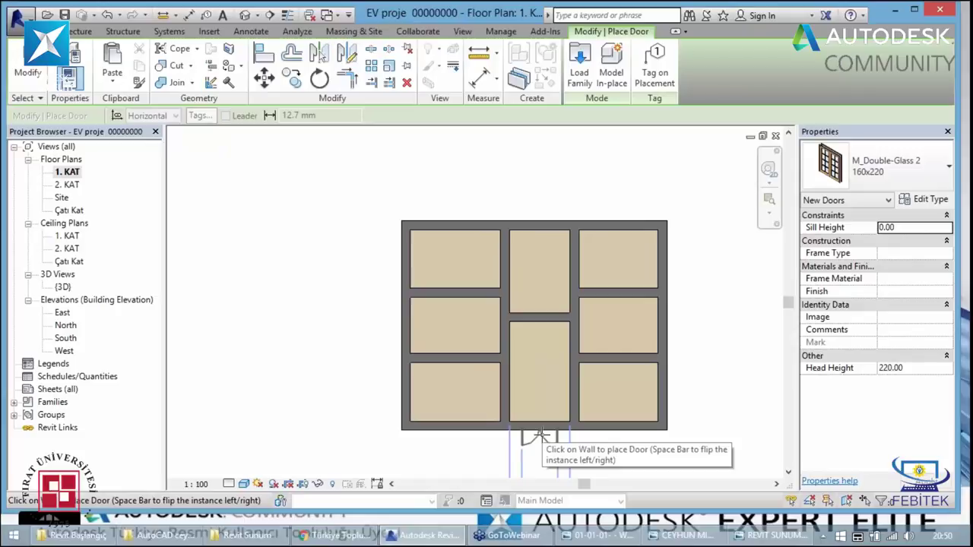
- Place the double-glass entrance door in the central room's south wall and check its offset
click(538, 435)
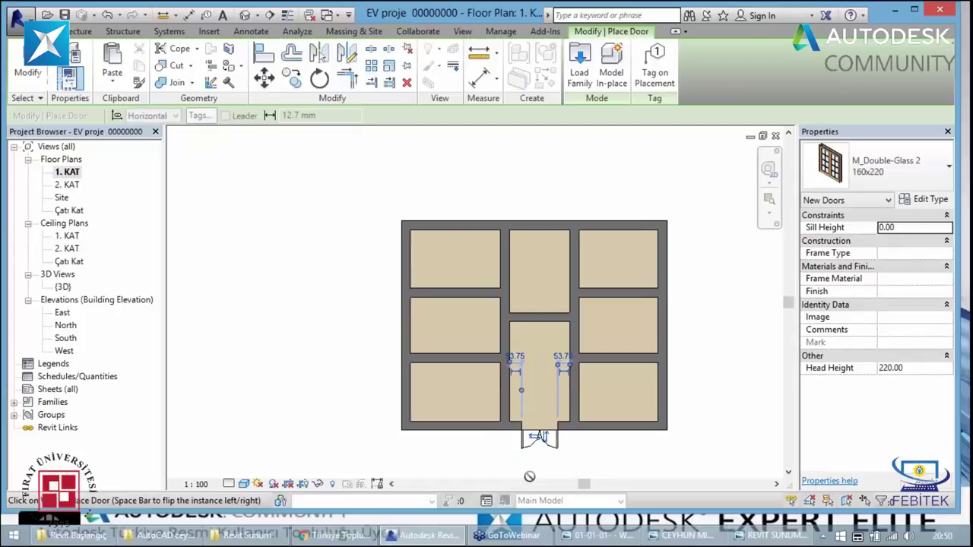
scroll(496, 464, up, 1)
scroll(496, 464, up, 1)
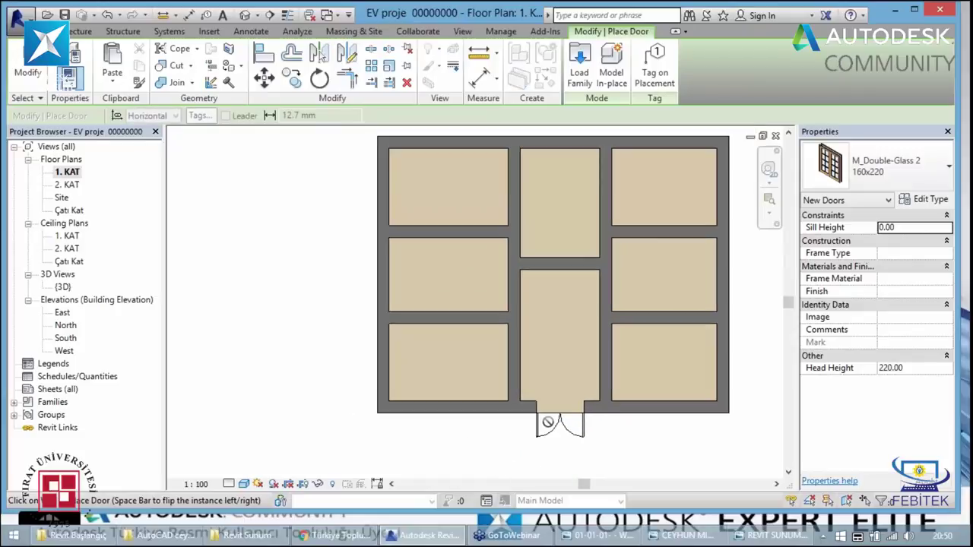
key(Escape)
key(Escape)
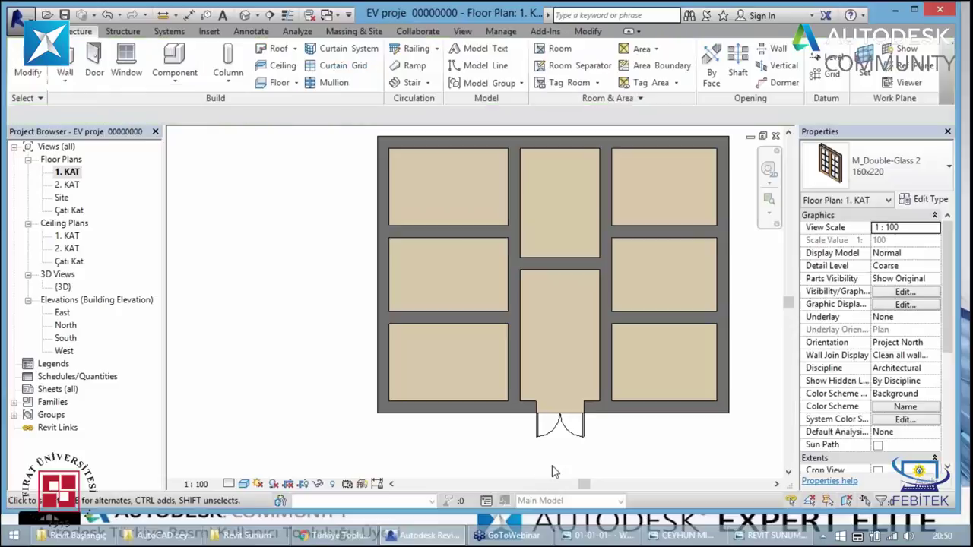
click(562, 430)
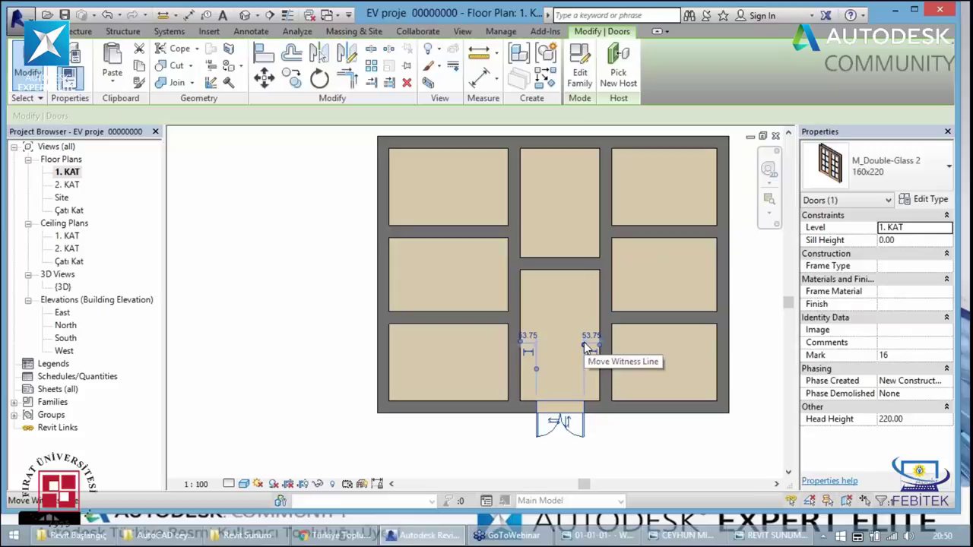
drag(520, 344, 514, 343)
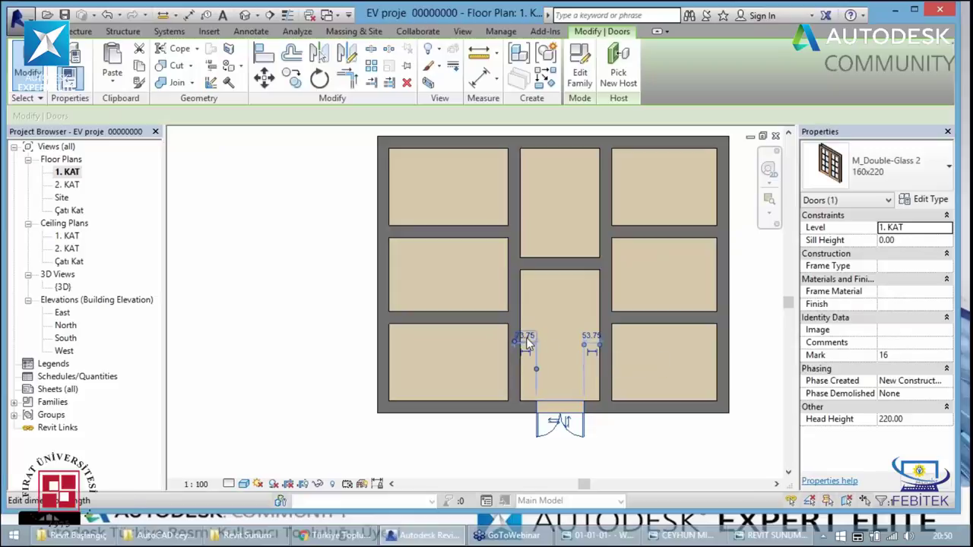
click(597, 340)
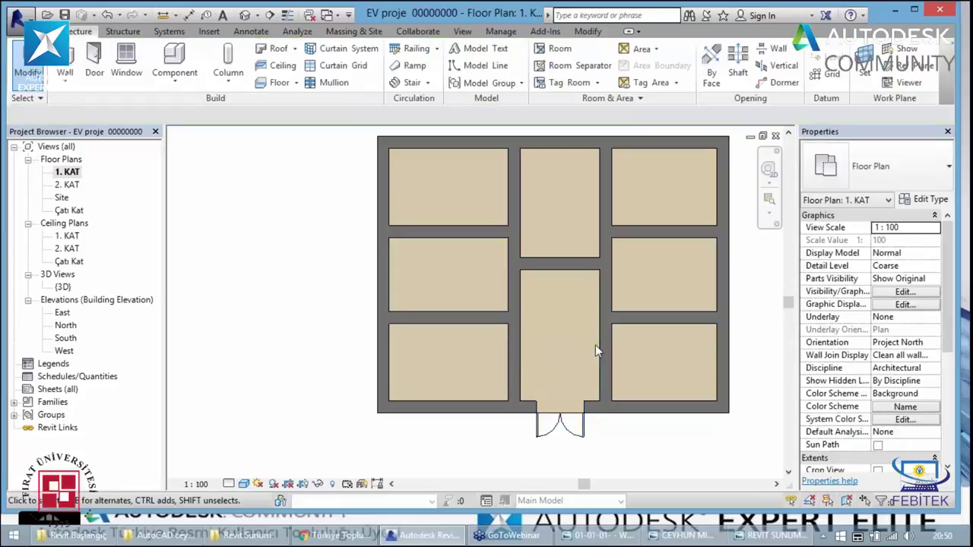
click(565, 426)
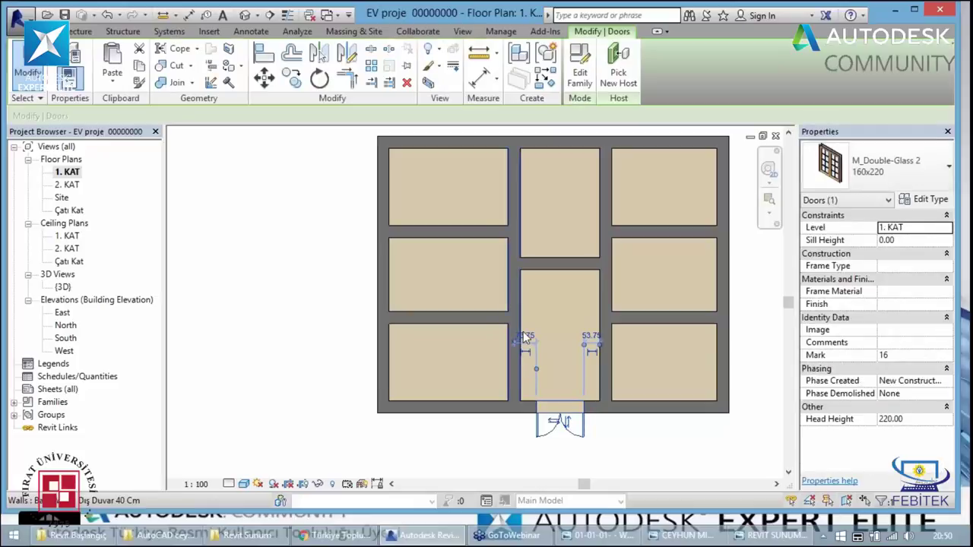
click(559, 362)
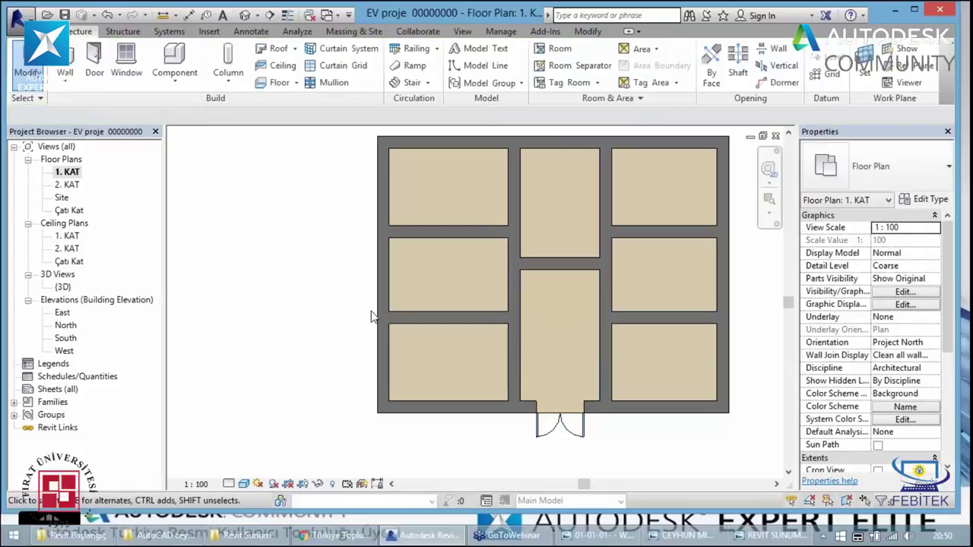
scroll(331, 281, down, 1)
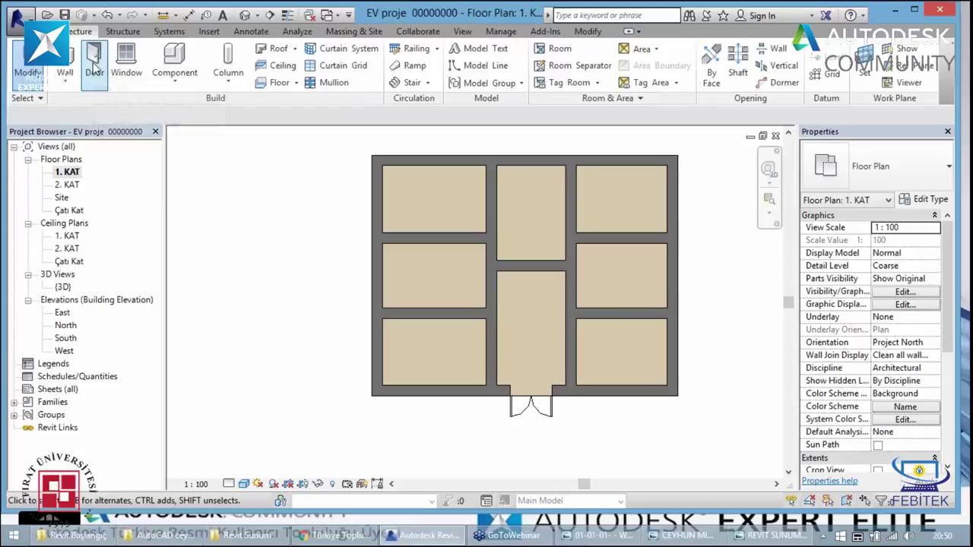
- Switch the door type to M_Single-Flush 90x210 and confirm its 90.00 width and 210.00 height
click(94, 69)
click(907, 178)
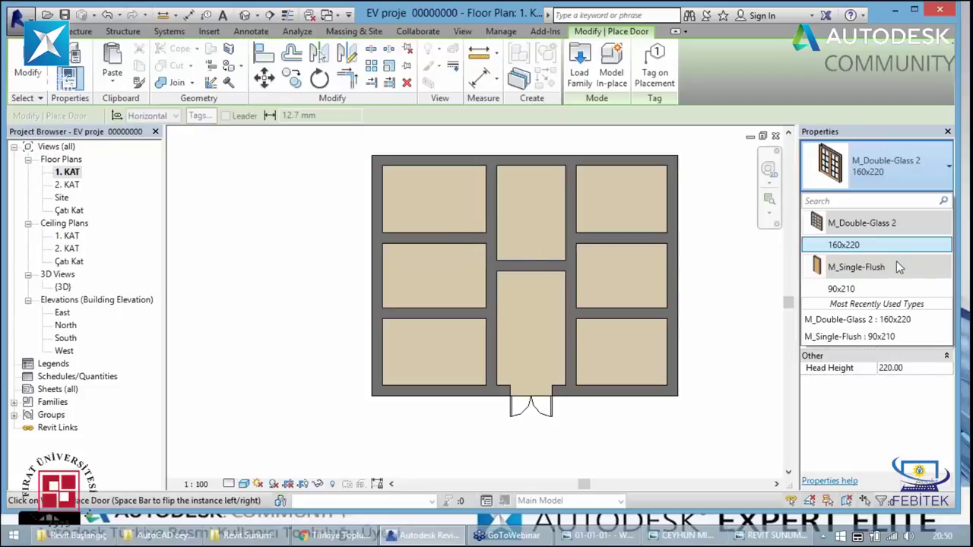
click(861, 290)
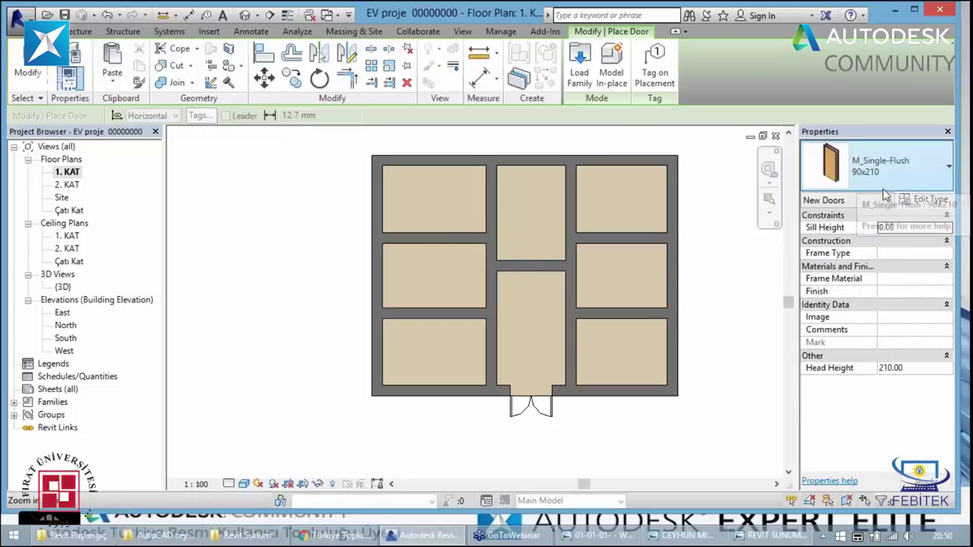
click(926, 200)
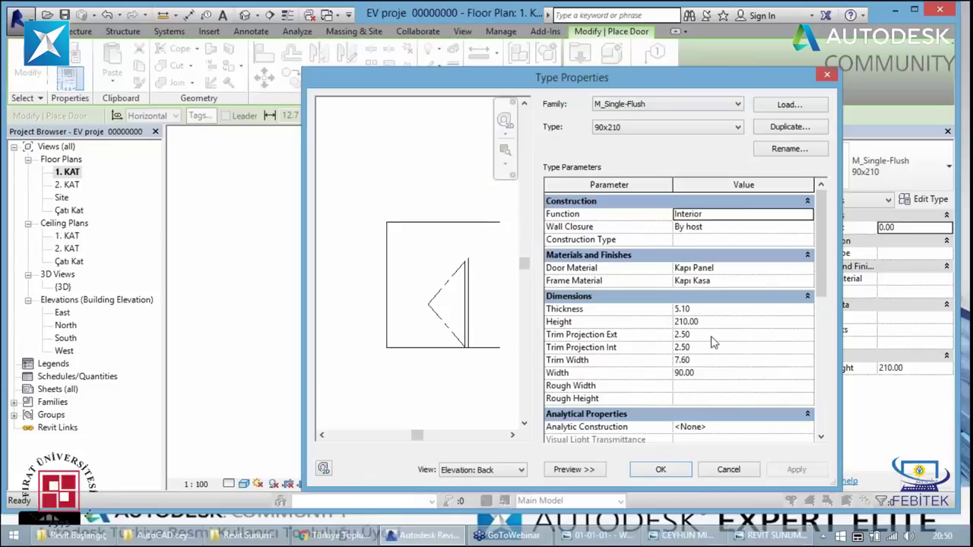
click(679, 373)
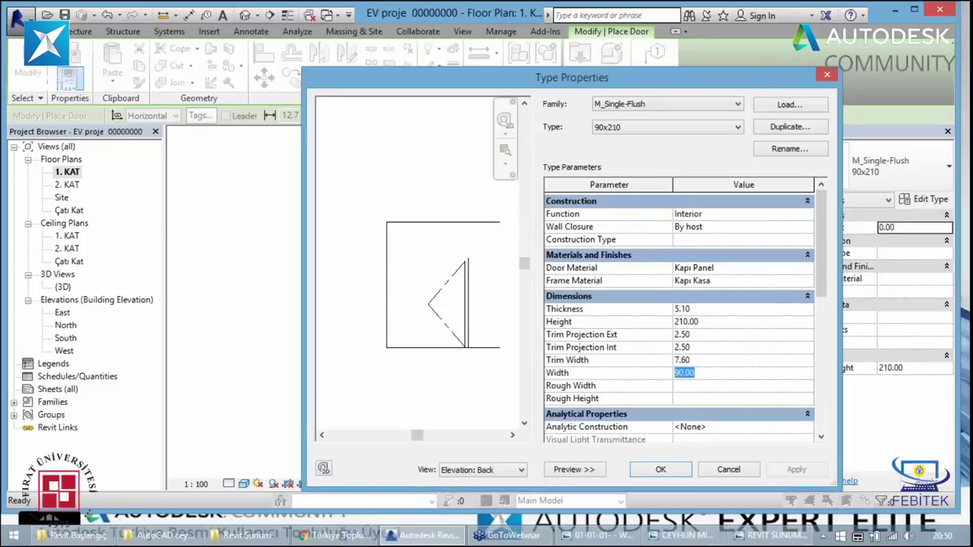
click(709, 323)
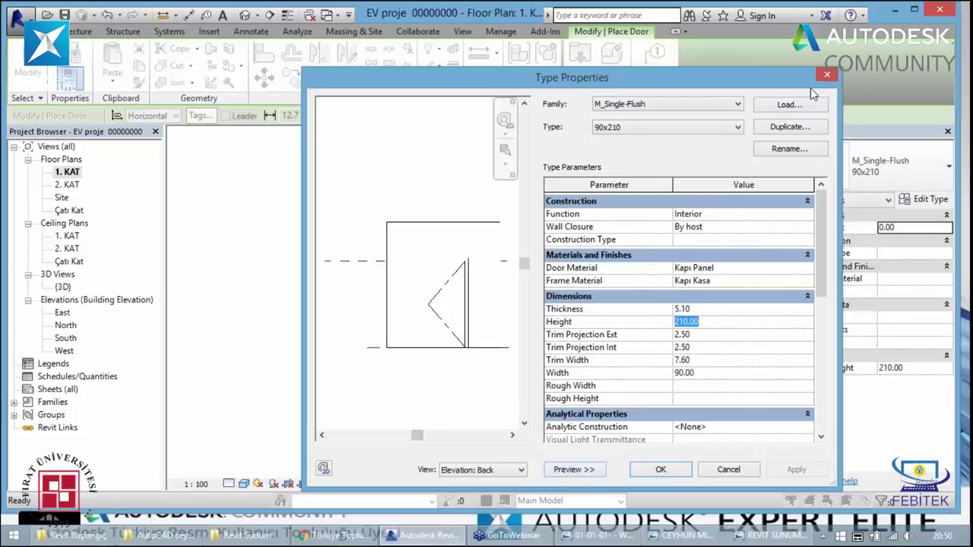
click(832, 75)
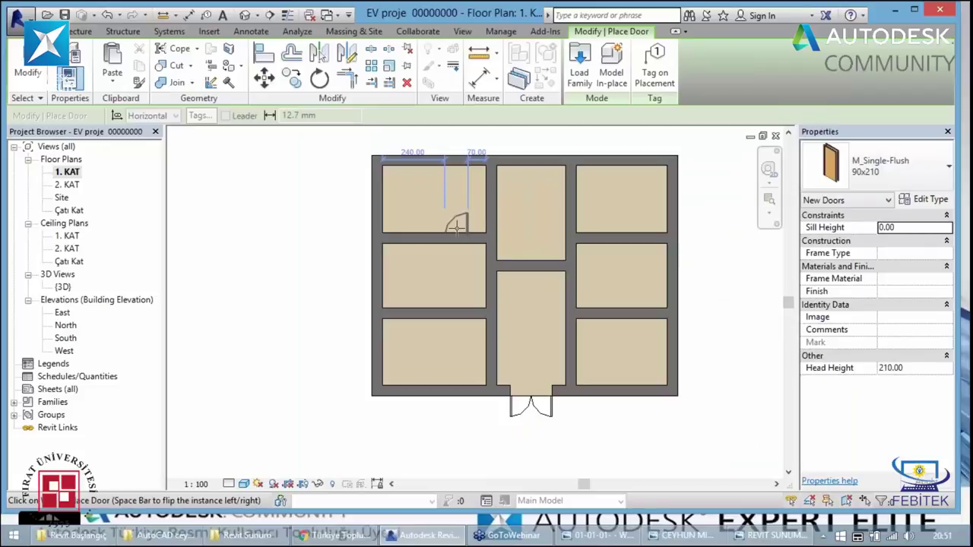
- Place a hinge-flipped single-flush door in the wall between the top-left and middle-left rooms
key(space)
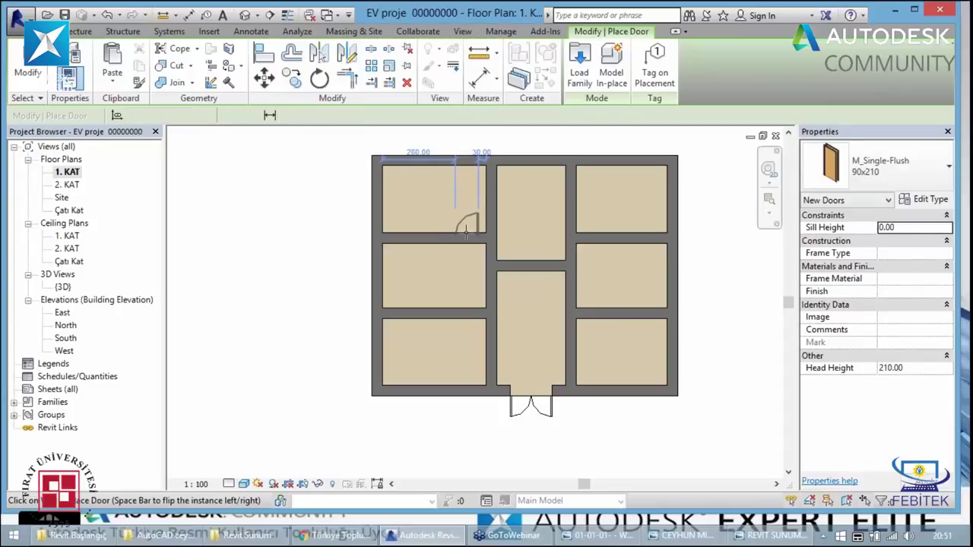
click(466, 231)
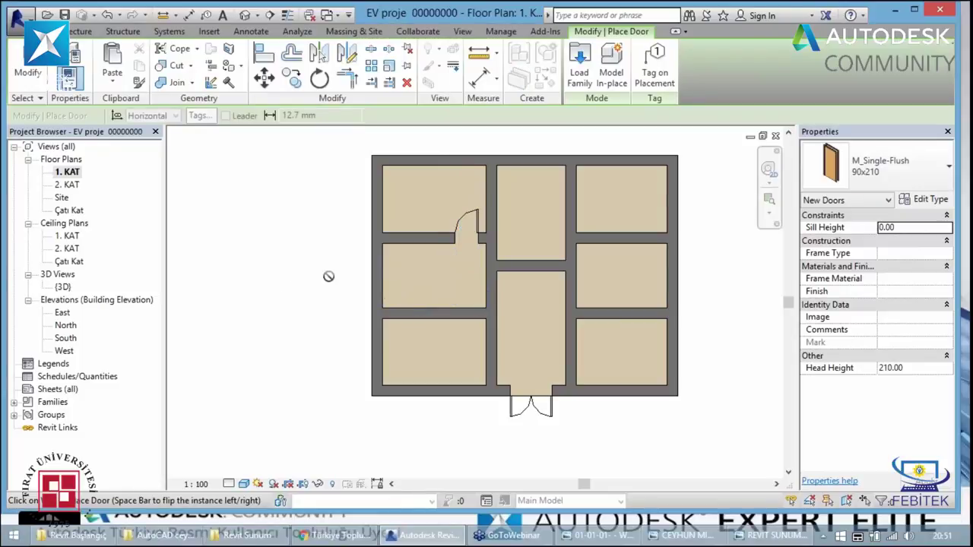
key(Escape)
key(Escape)
click(480, 218)
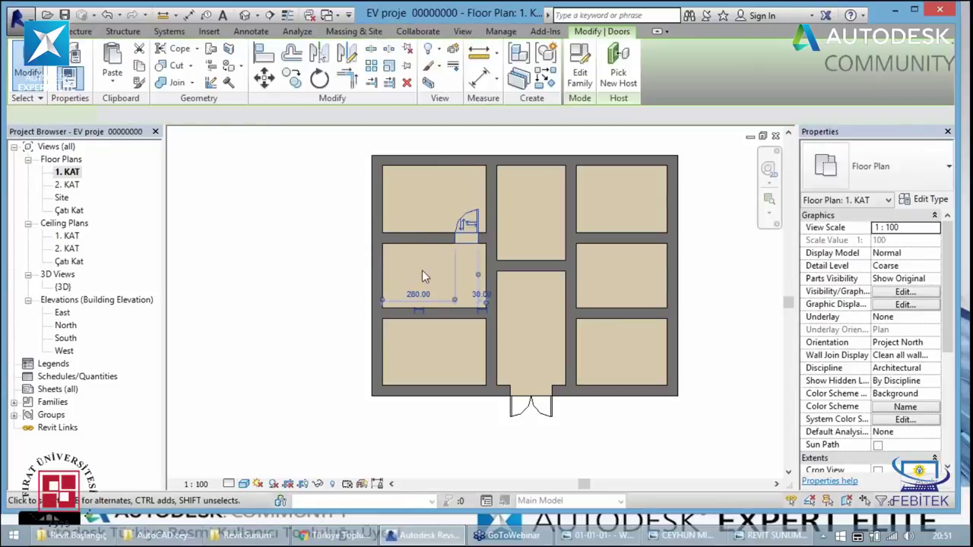
scroll(475, 228, up, 1)
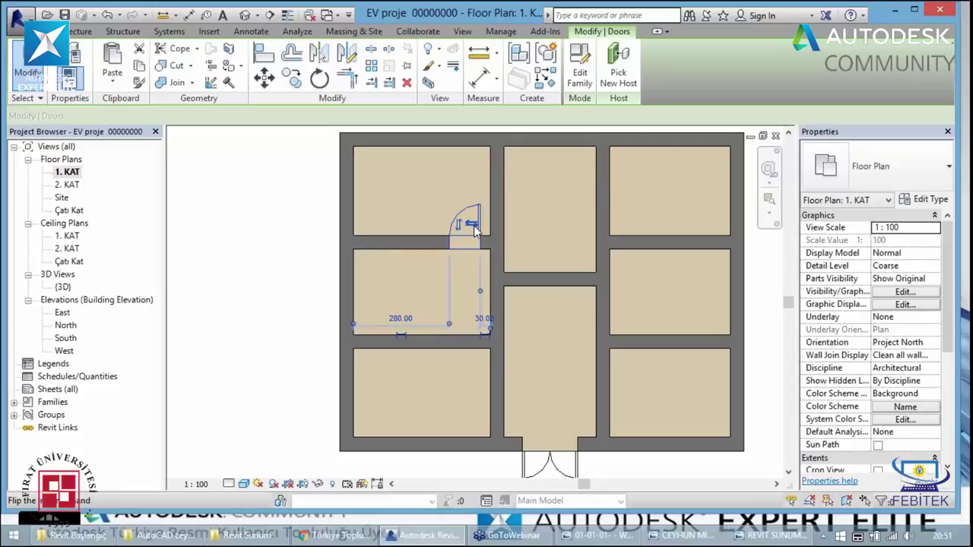
scroll(473, 228, up, 1)
- Adjust the door's swing and hinge side so it opens upward, keeping the 30.00 offset
click(458, 224)
click(456, 264)
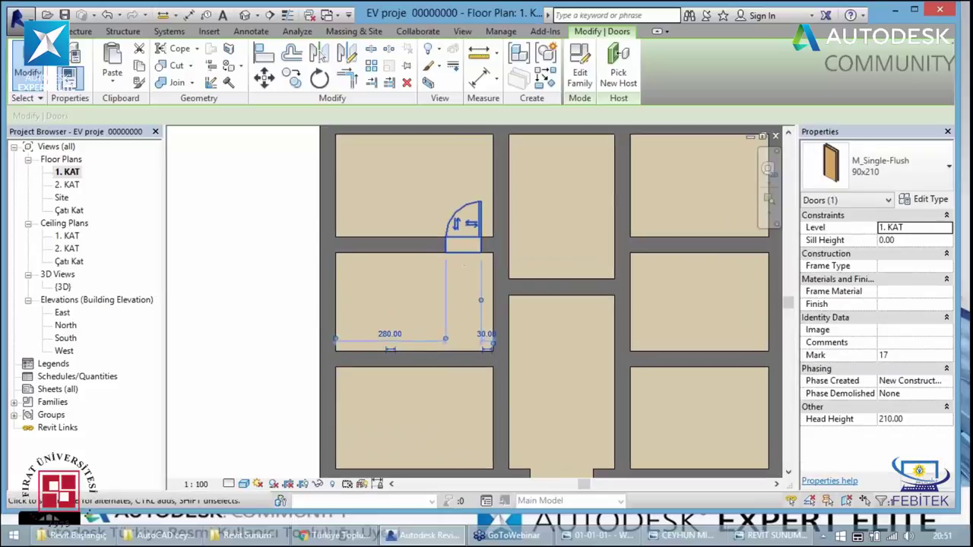
click(468, 225)
click(456, 224)
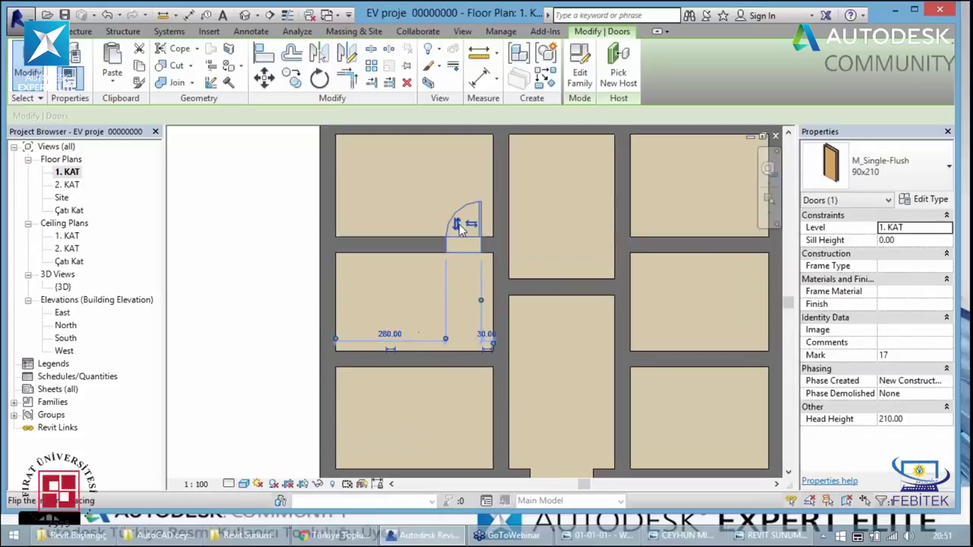
click(485, 334)
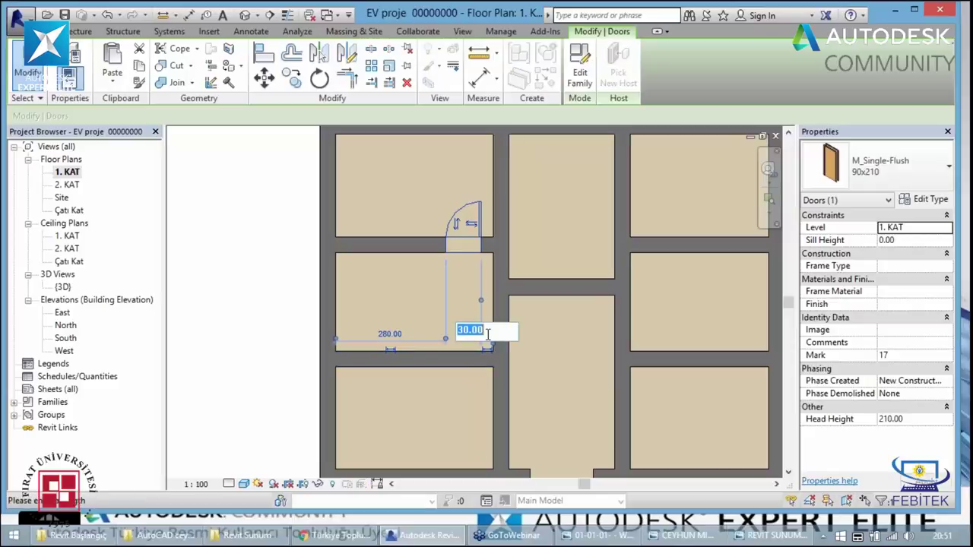
key(Escape)
click(447, 268)
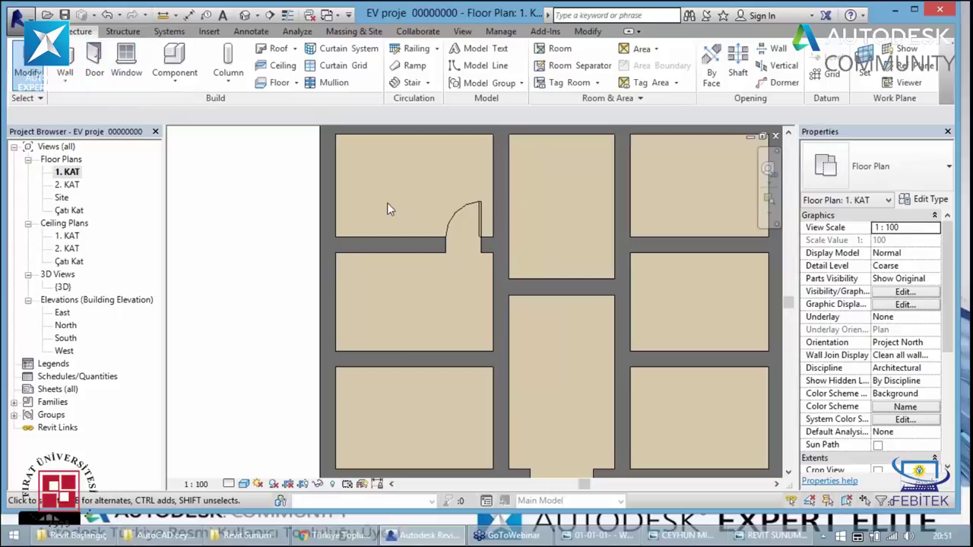
- Use Create Similar on the placed door to start another single-flush door
click(484, 224)
right_click(481, 224)
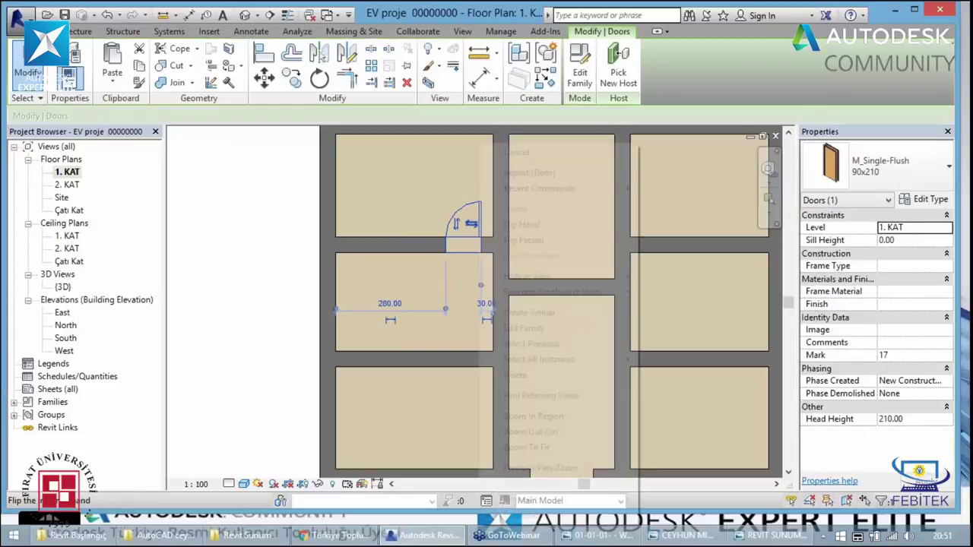
click(524, 312)
- Place single-flush doors for the top-right room and both bottom rooms off the hall
scroll(517, 296, down, 2)
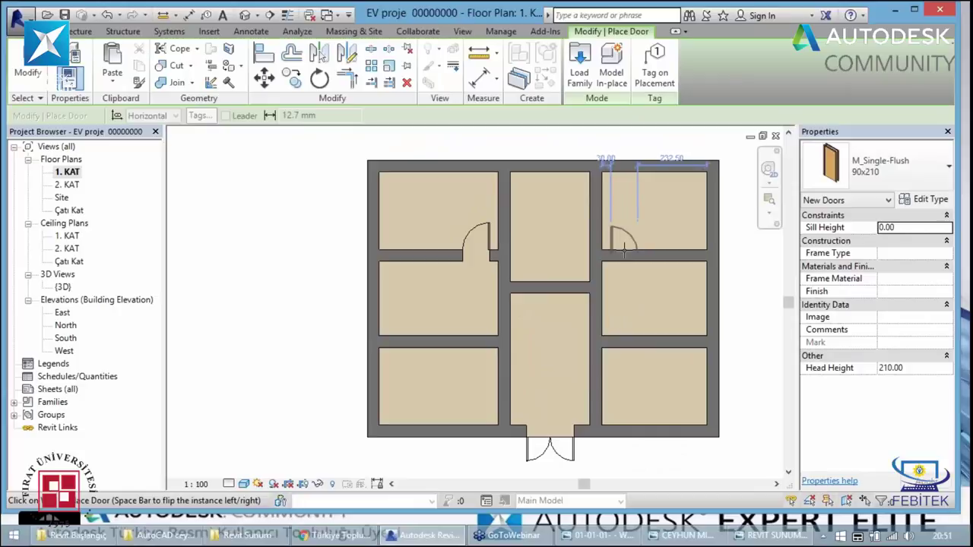
key(space)
key(space)
click(624, 246)
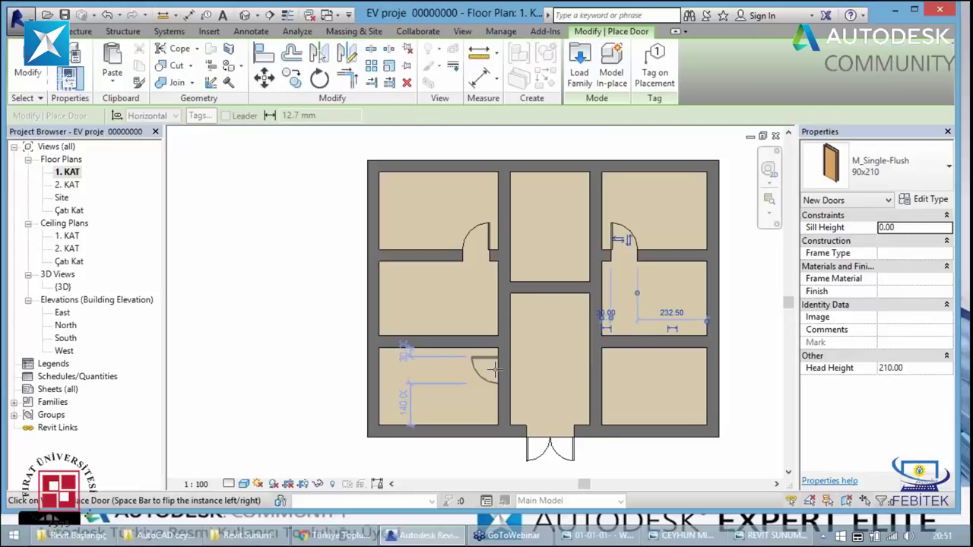
click(494, 370)
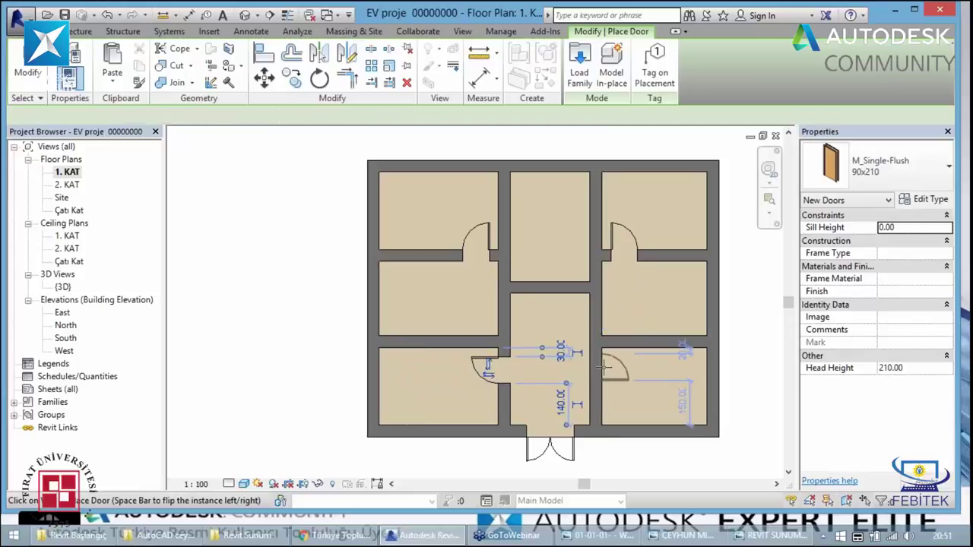
key(space)
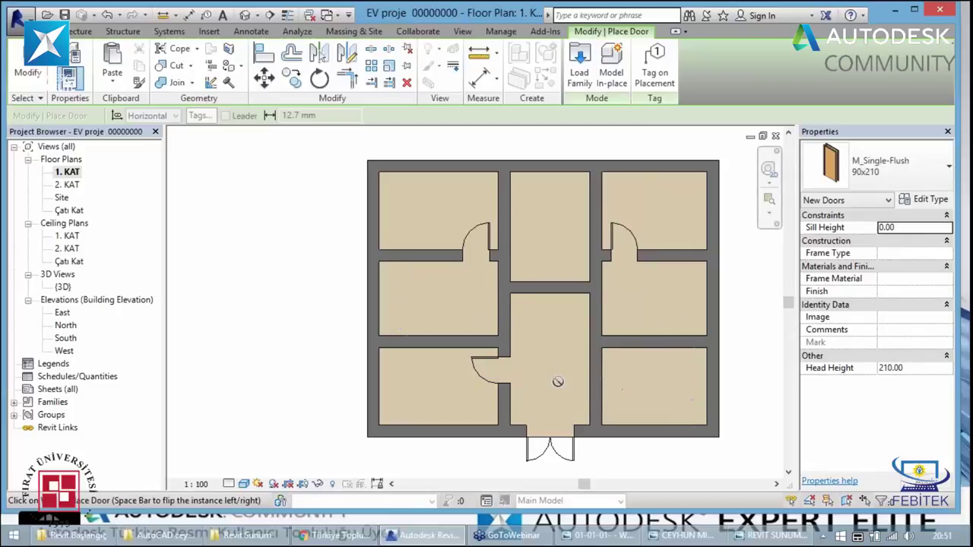
click(600, 370)
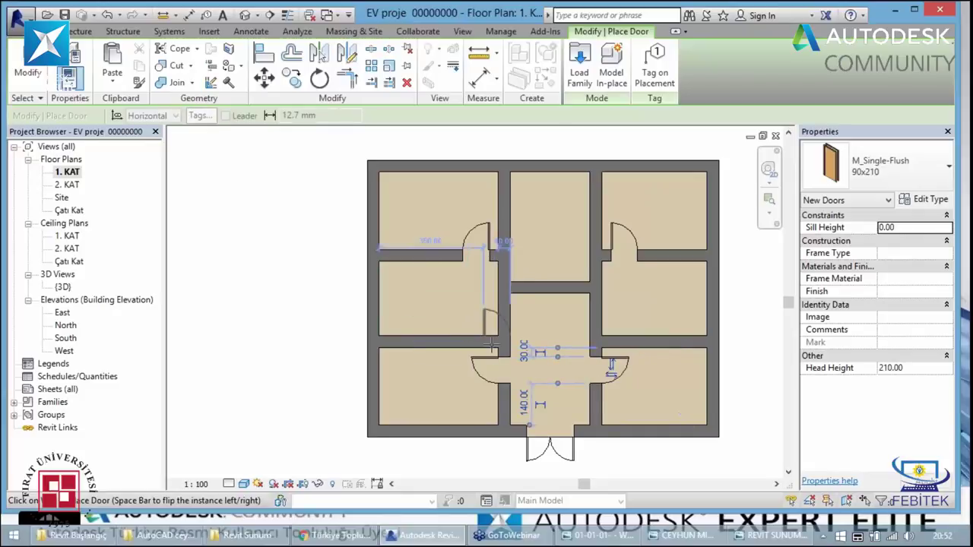
key(Escape)
click(612, 364)
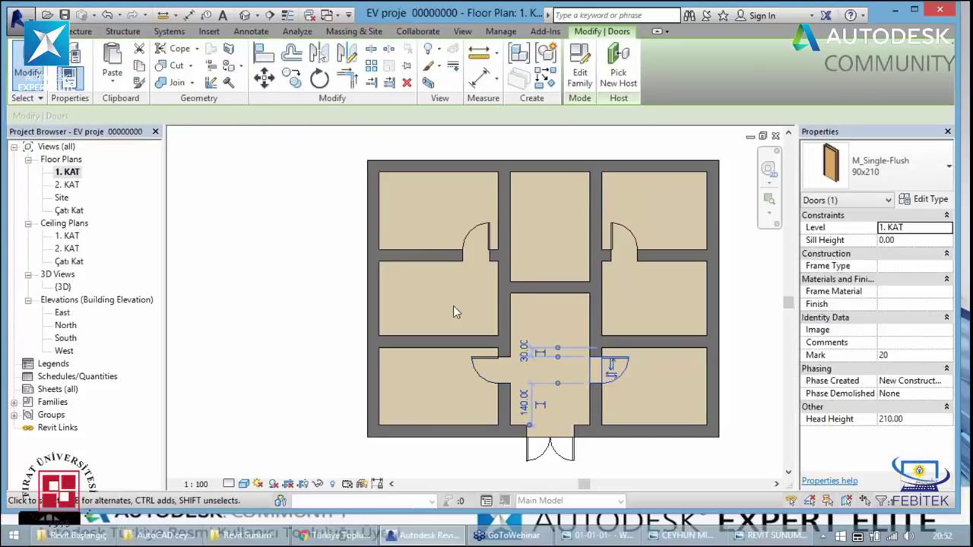
key(Escape)
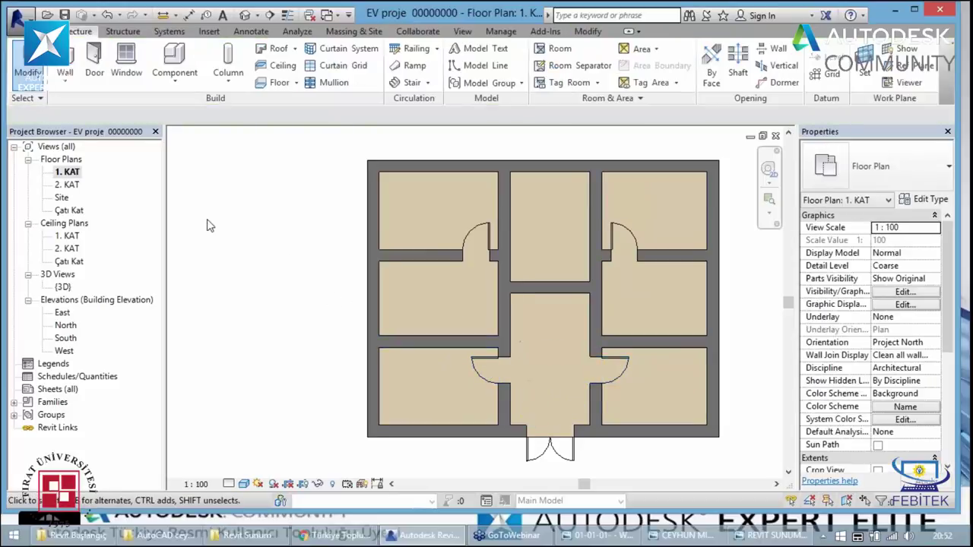
- Add a flipped single-flush door between the middle-left room and hall, sliding it up its wall
click(94, 67)
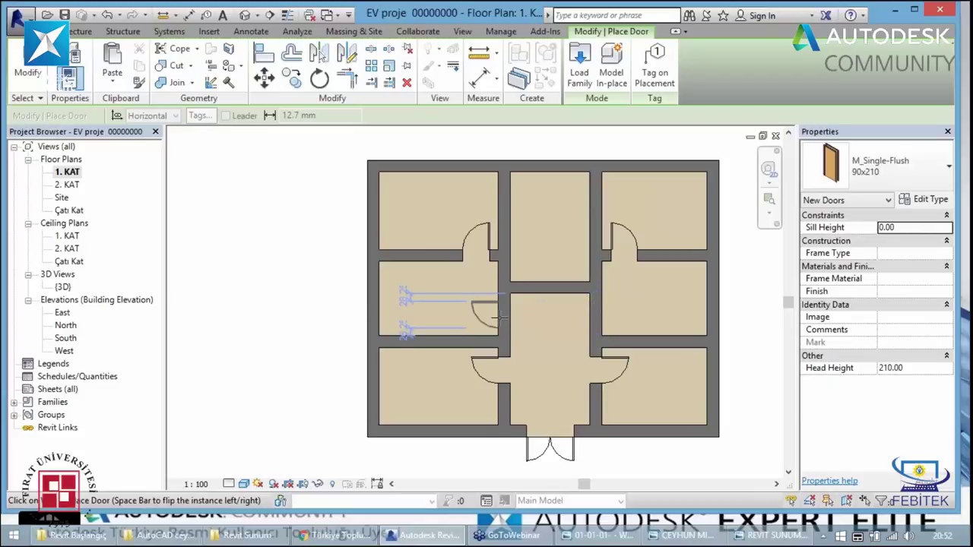
key(space)
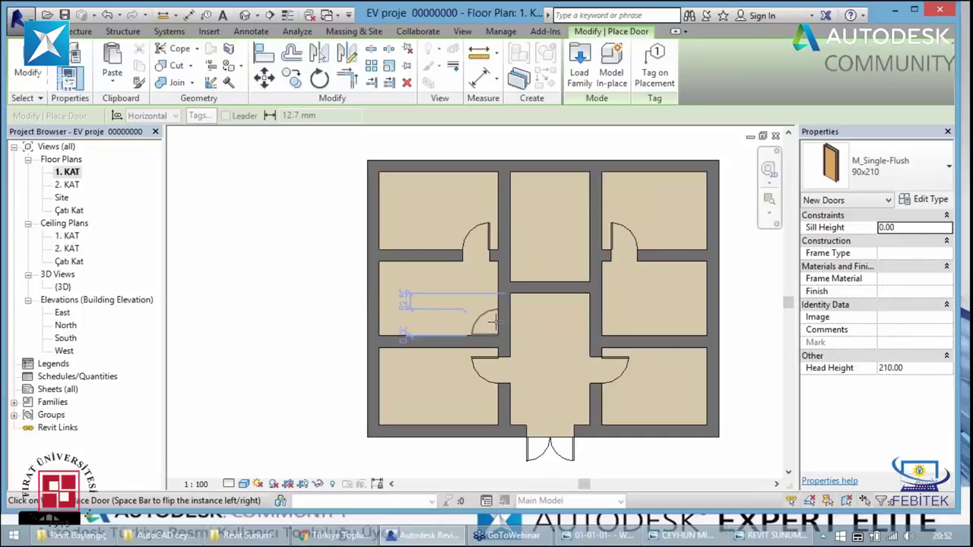
click(495, 323)
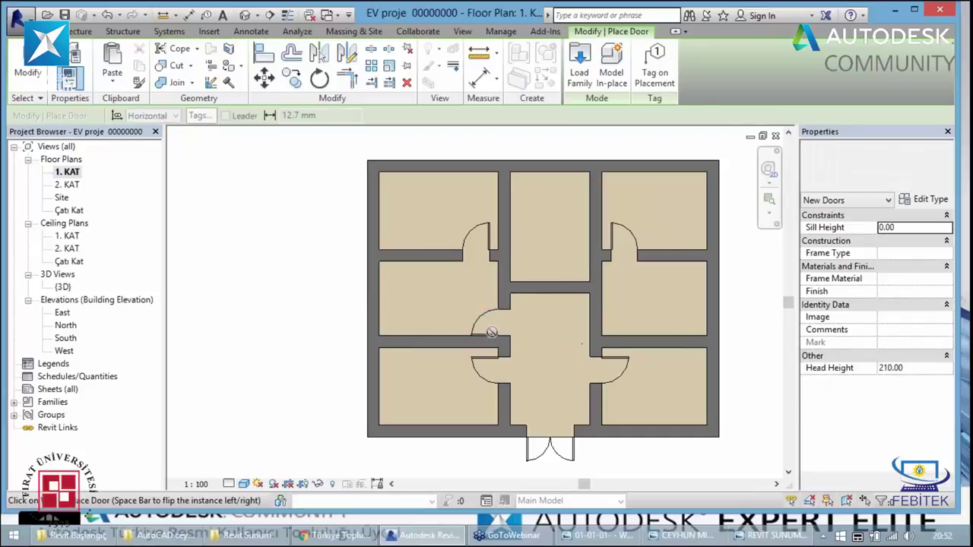
key(Escape)
key(Escape)
click(489, 323)
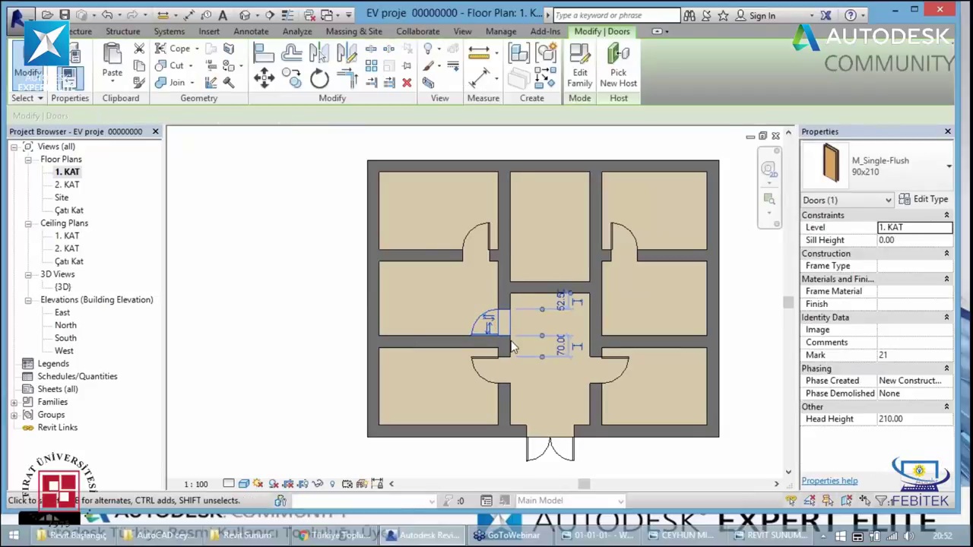
click(463, 327)
click(489, 323)
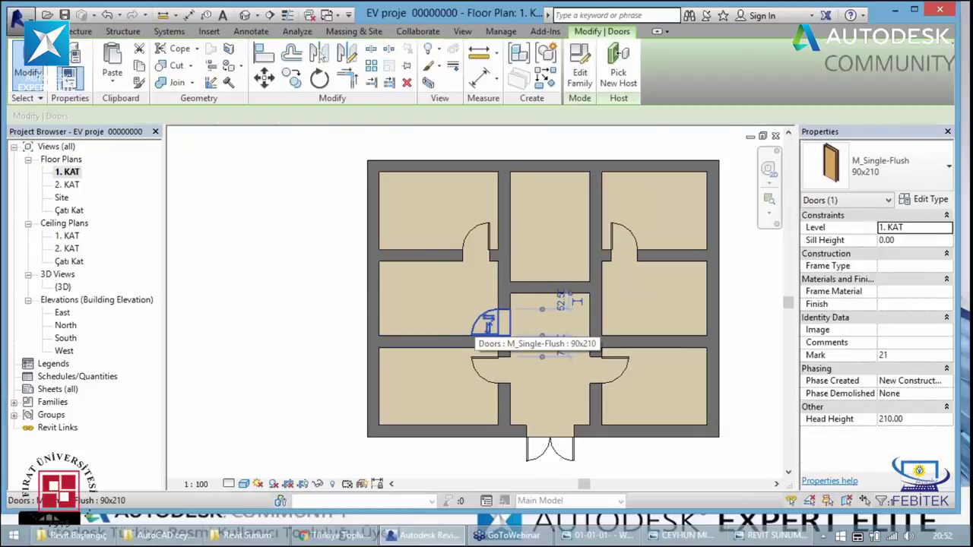
drag(490, 324, 489, 313)
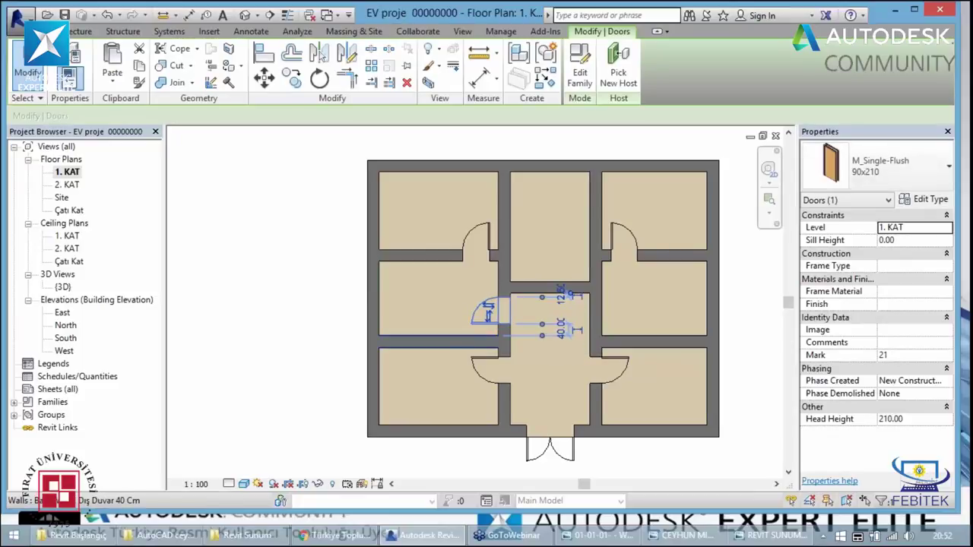
click(464, 323)
click(484, 327)
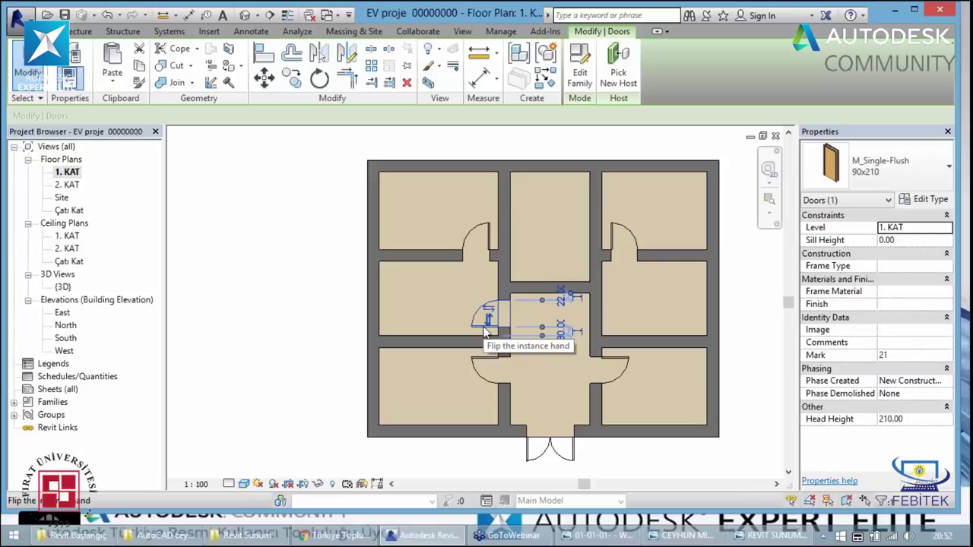
key(Escape)
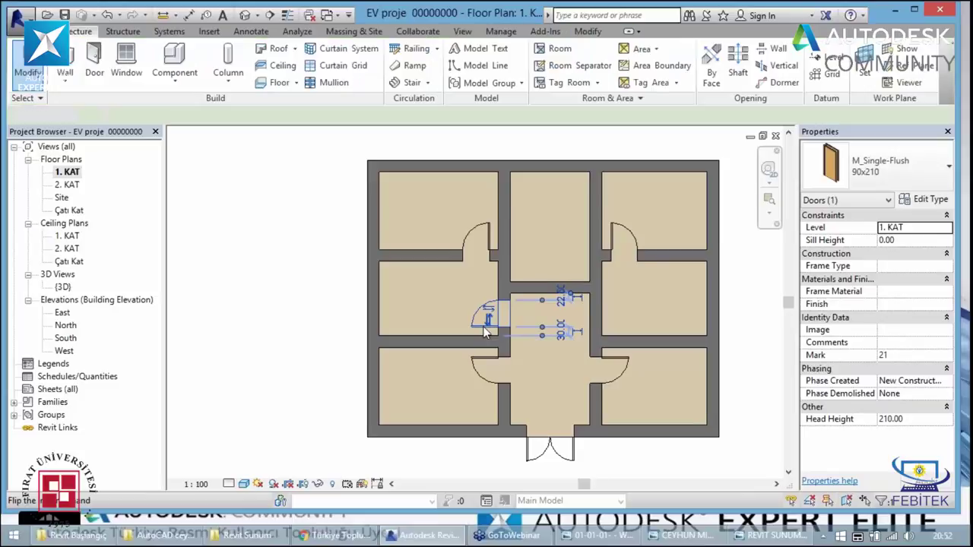
click(483, 331)
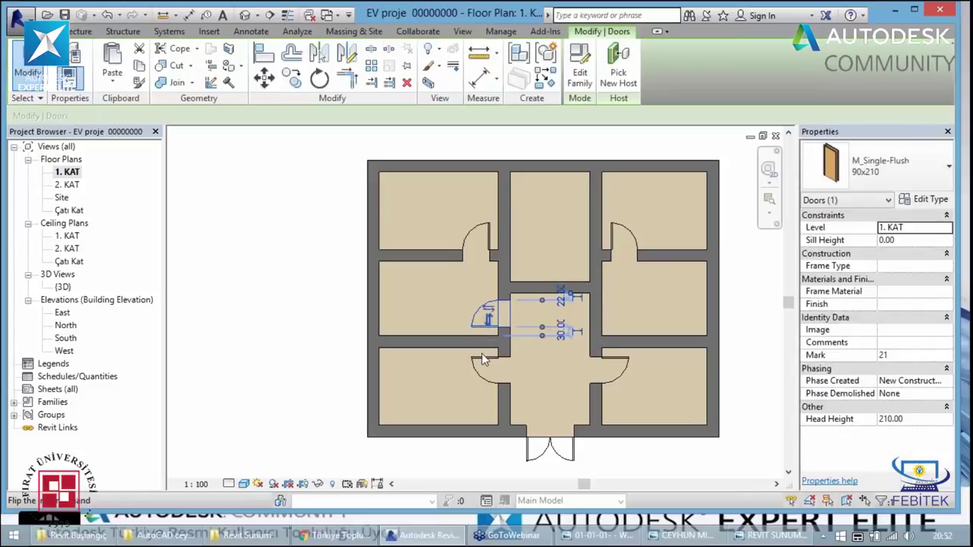
- Mirror a copy of the door onto the hall's right wall
click(346, 52)
click(551, 294)
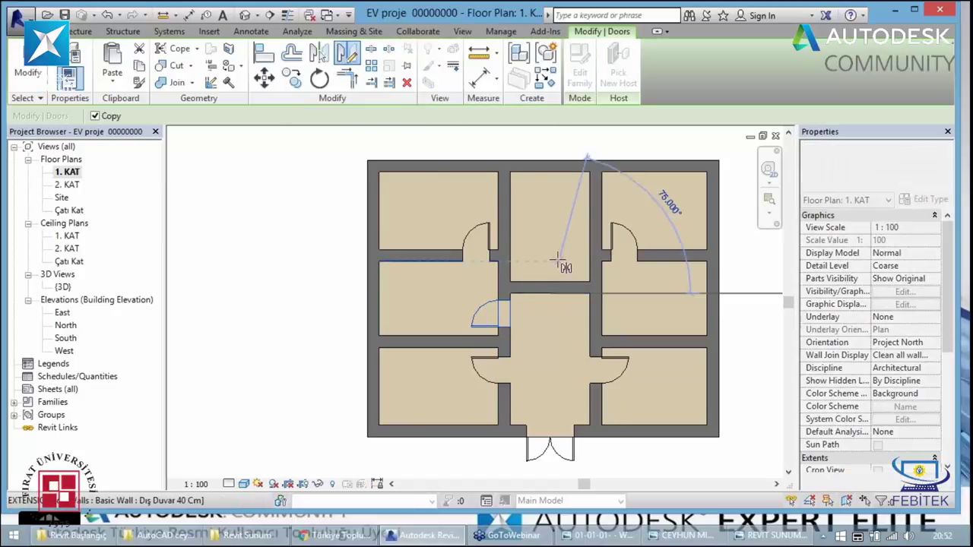
click(549, 156)
key(Escape)
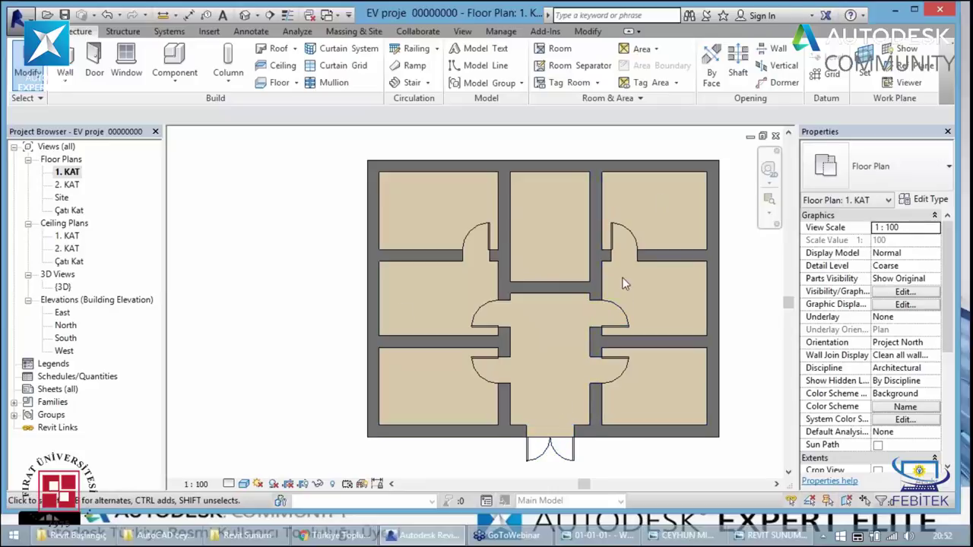
- Set the top-right room's door 50 from the corridor wall
click(623, 251)
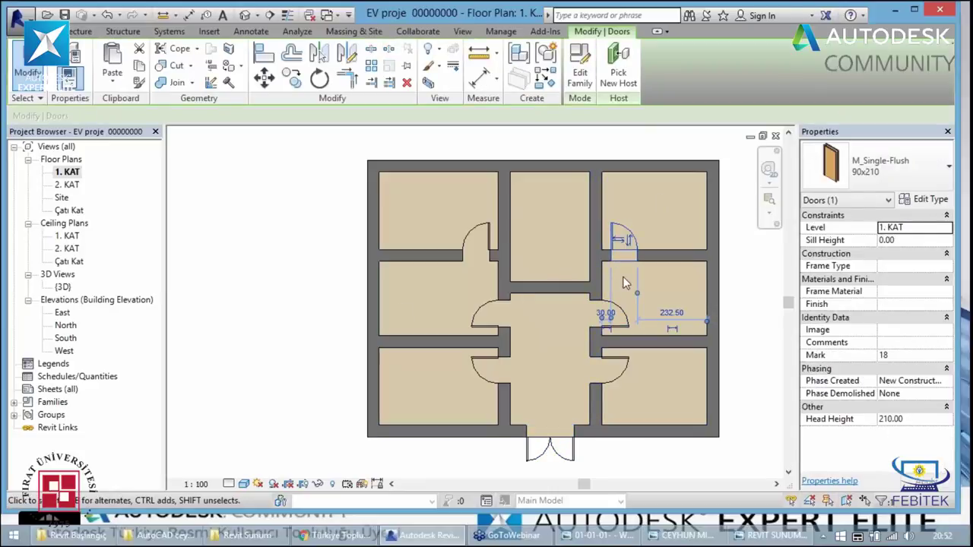
key(Right)
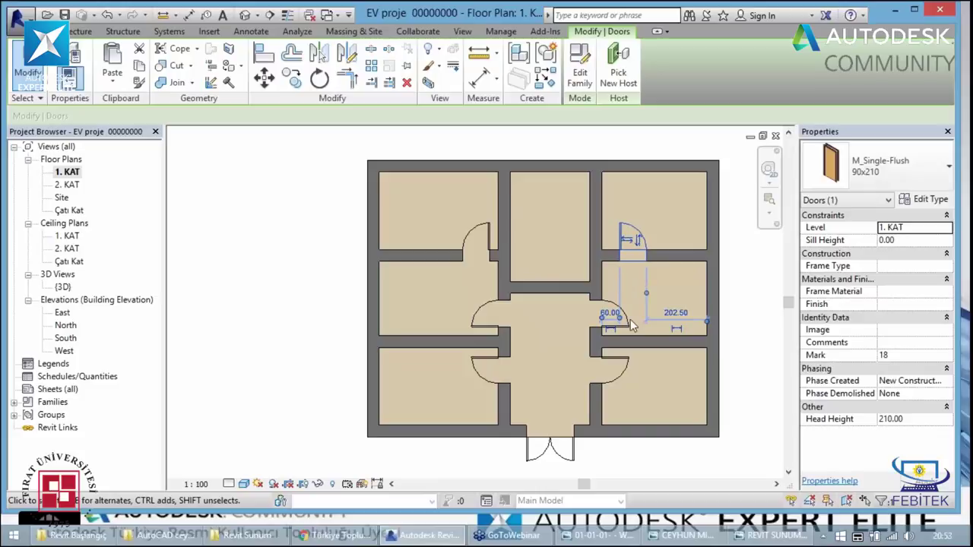
click(609, 313)
text(50)
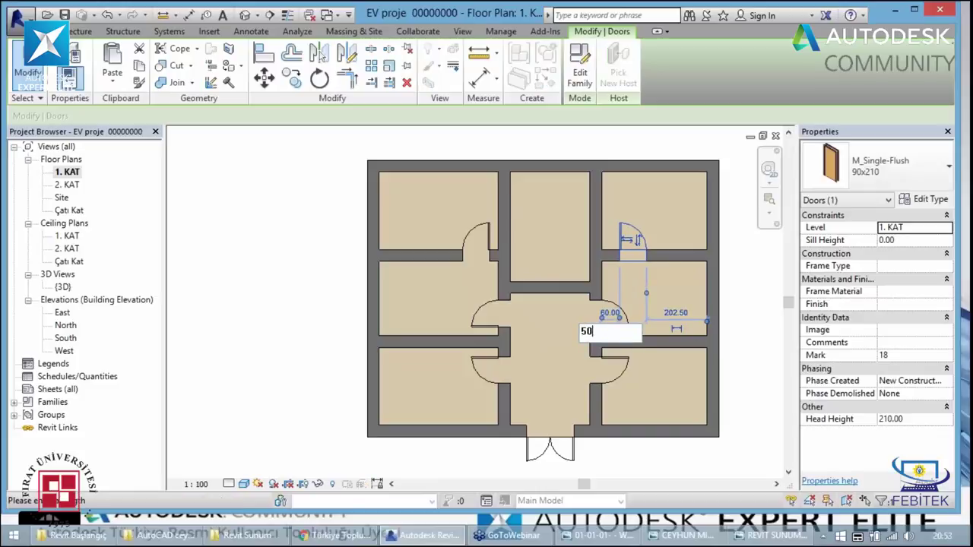
key(Return)
click(659, 301)
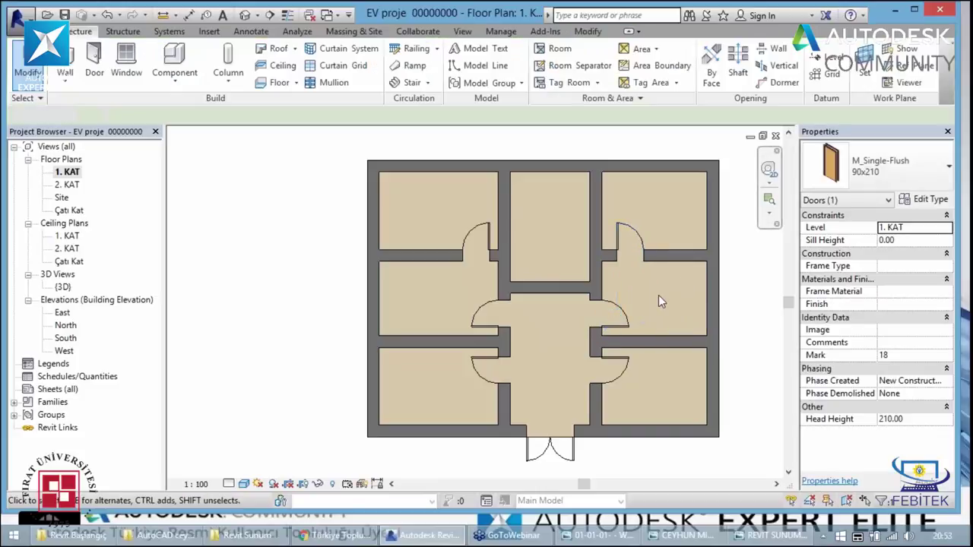
- Flip the upper-right room's door to swing up into that room
click(621, 241)
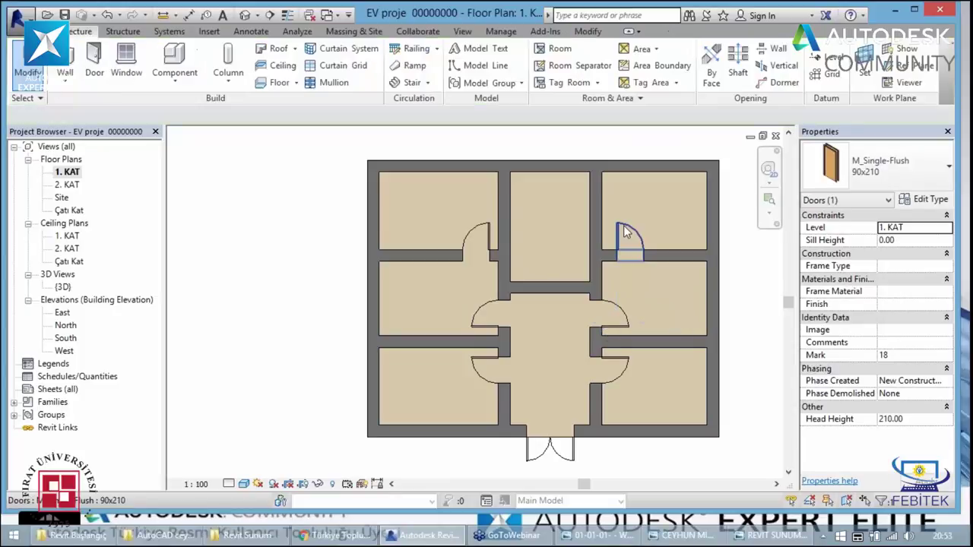
key(space)
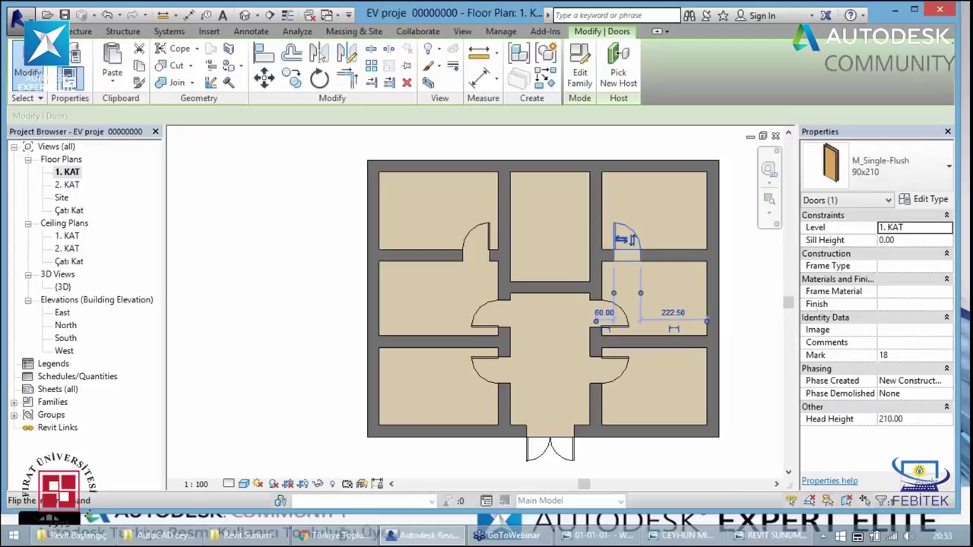
click(618, 240)
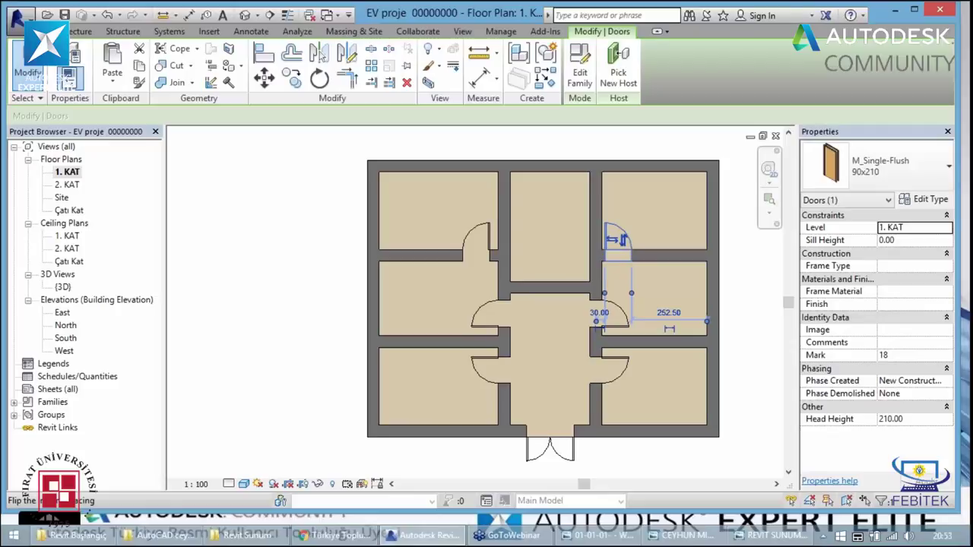
click(516, 177)
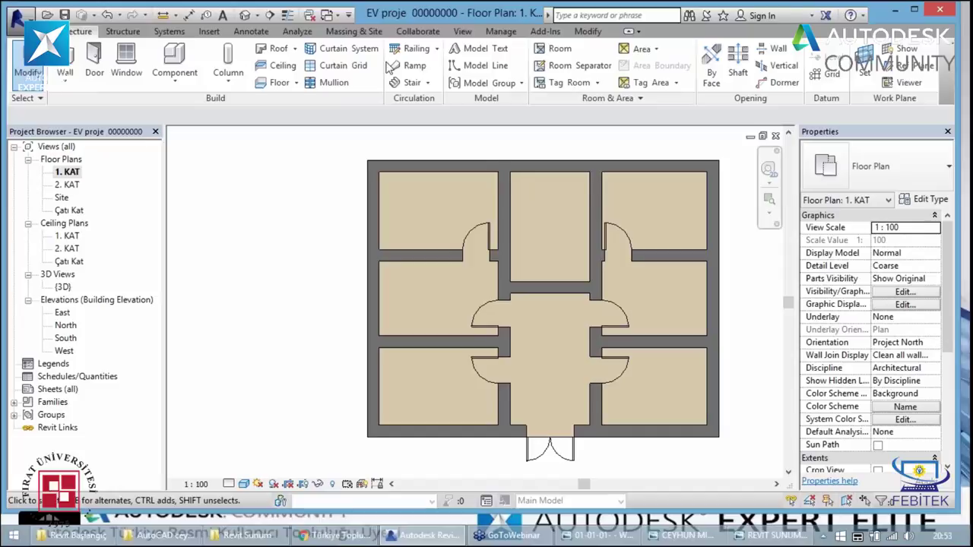
- Open the default 3D view, then orbit and zoom in on the brick wall and ground-floor door
click(245, 15)
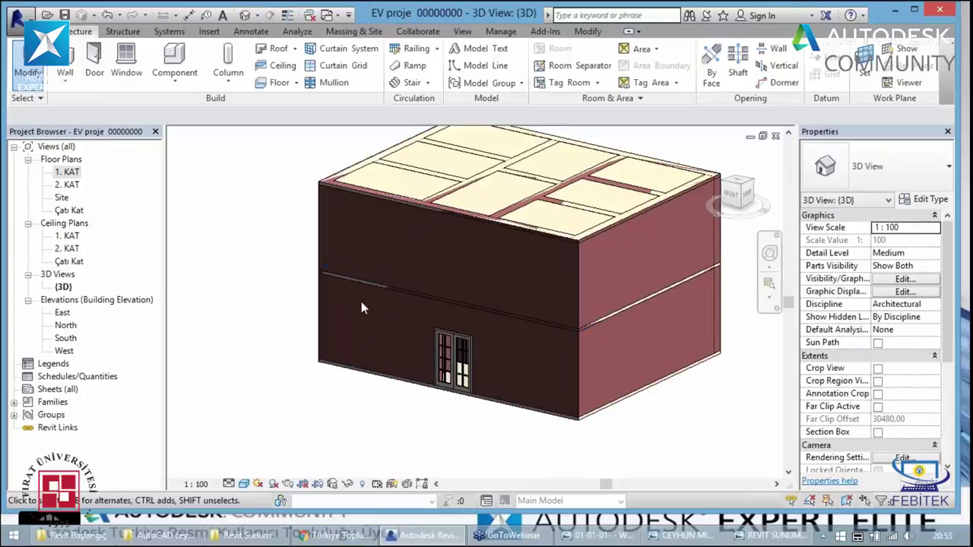
key(shift+w)
mouse_move(348, 336)
mouse_down()
mouse_move(585, 359)
mouse_move(329, 337)
mouse_move(405, 295)
mouse_up()
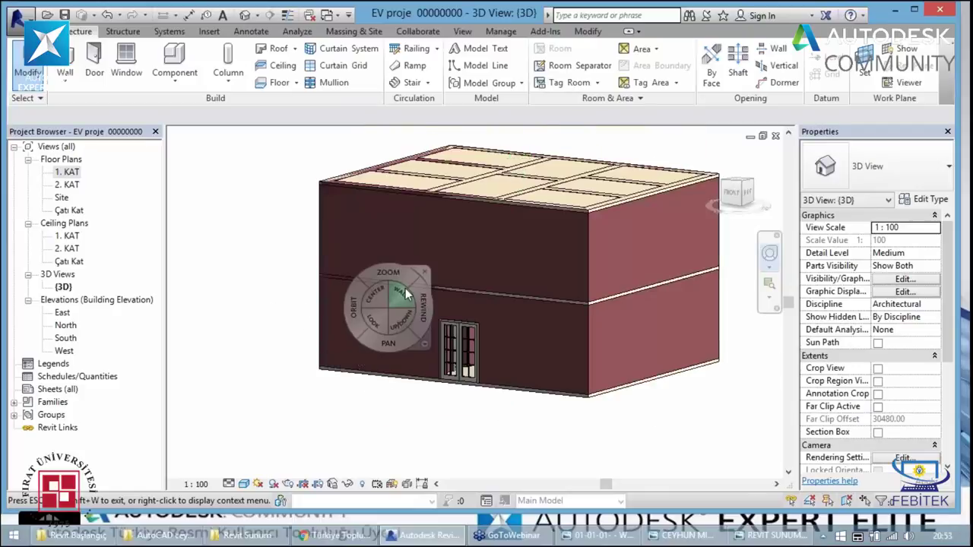
scroll(406, 295, up, 3)
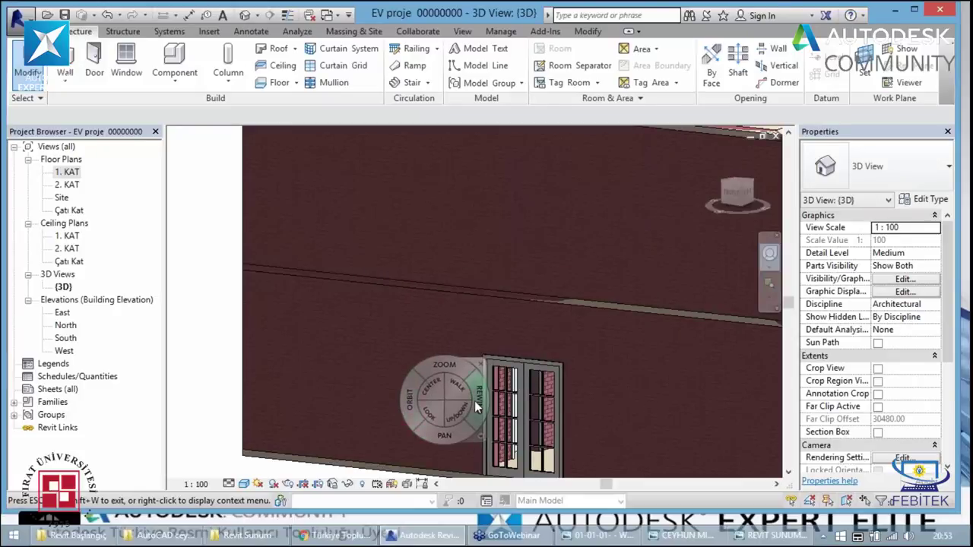
scroll(476, 408, up, 1)
scroll(474, 403, up, 1)
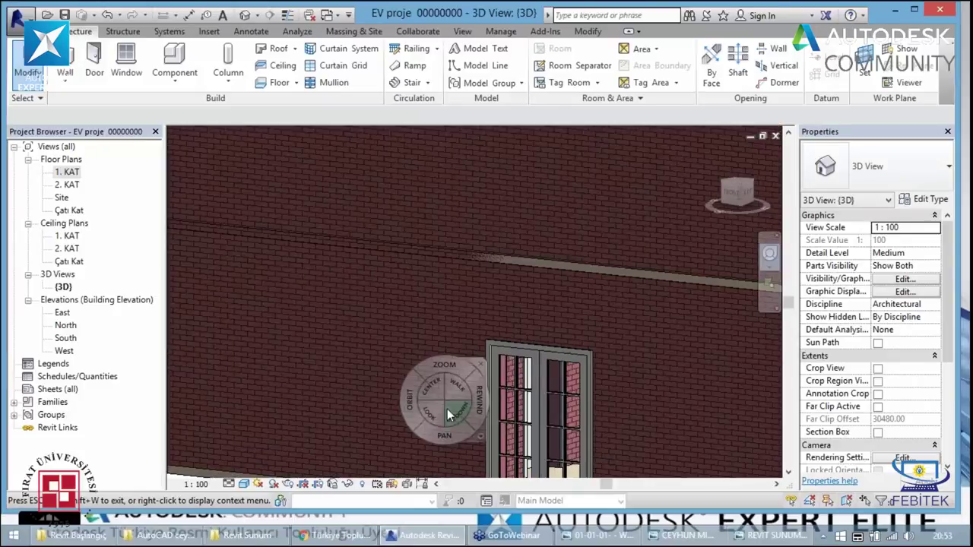
scroll(449, 414, up, 1)
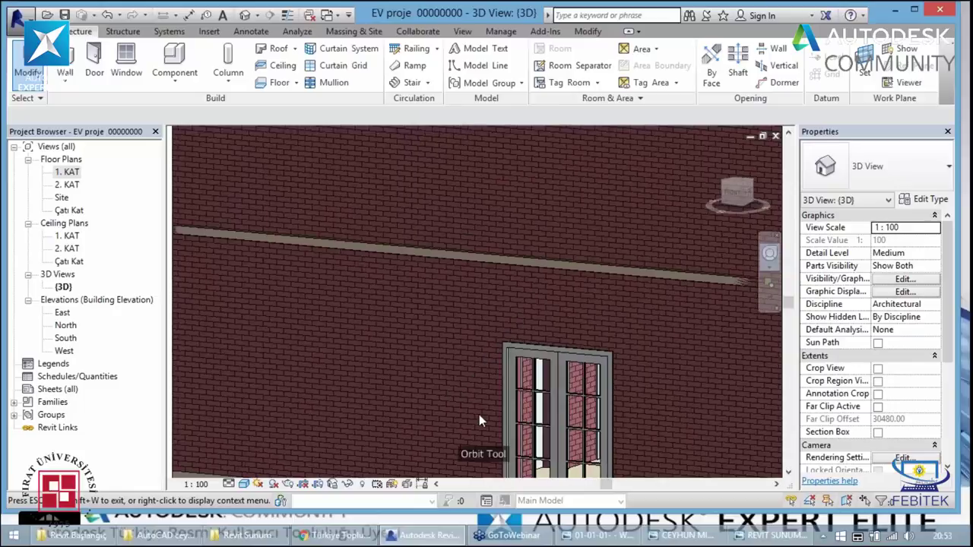
mouse_move(479, 416)
mouse_down()
mouse_move(441, 385)
mouse_move(450, 408)
mouse_move(459, 369)
mouse_up()
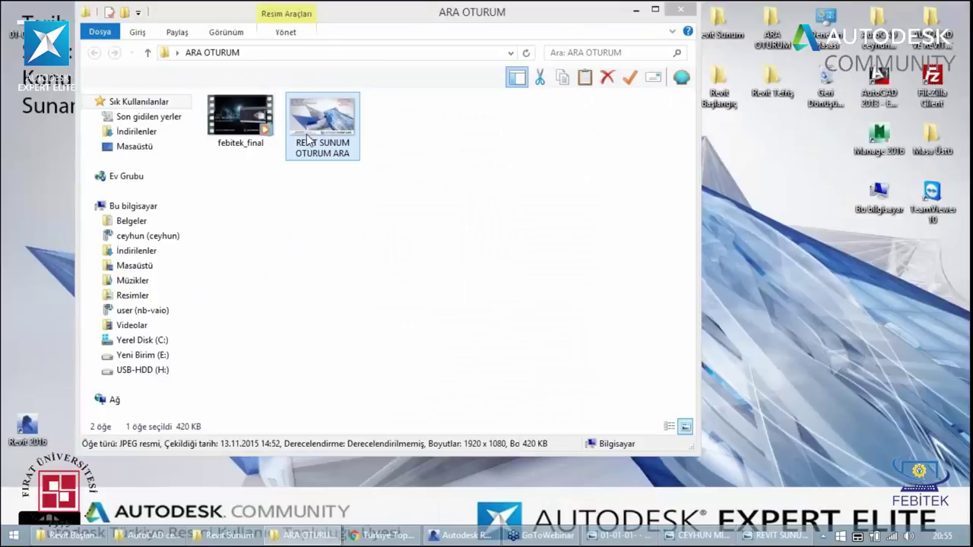
double_click(307, 138)
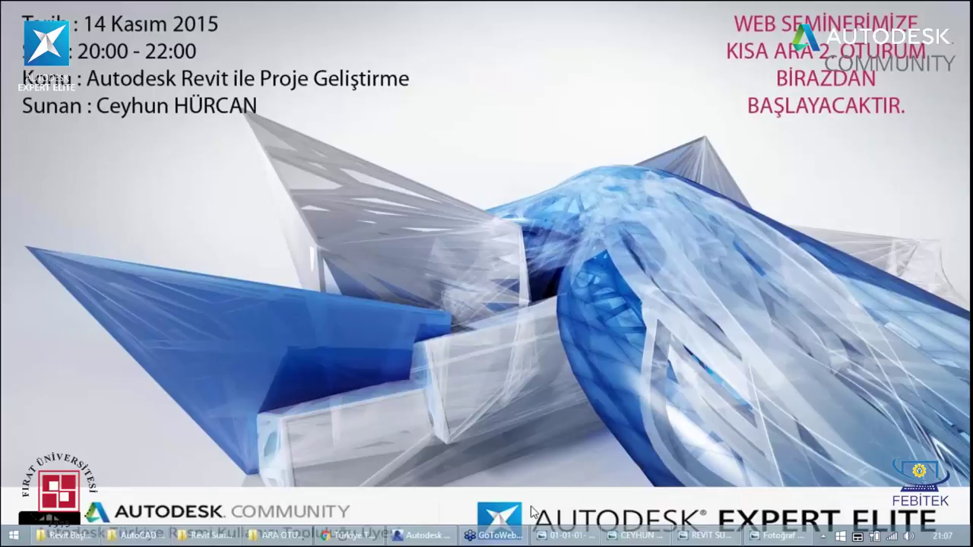
click(643, 346)
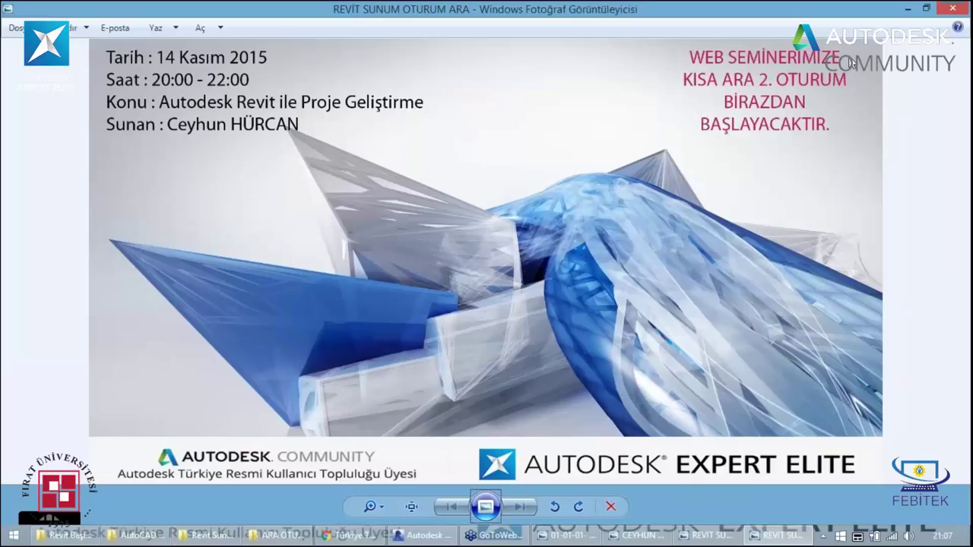
click(941, 11)
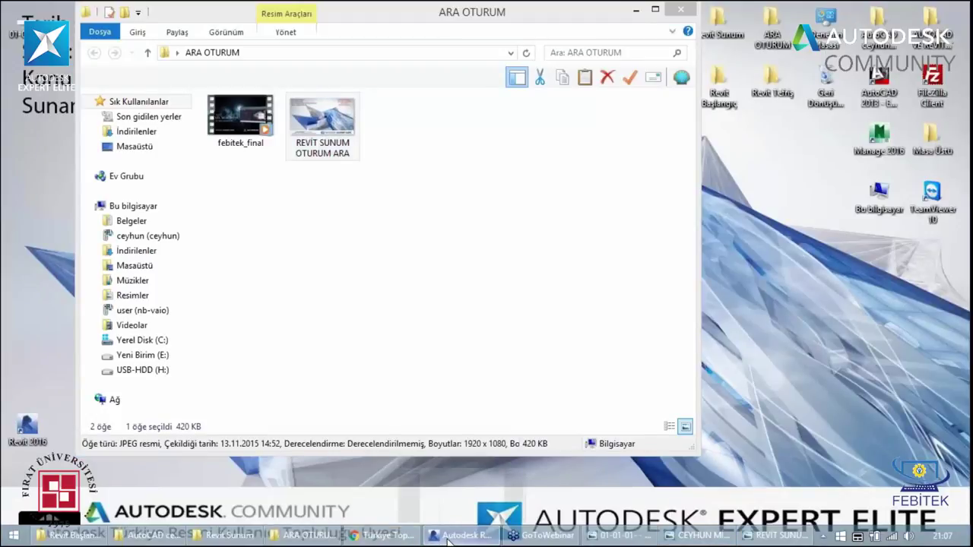
click(447, 539)
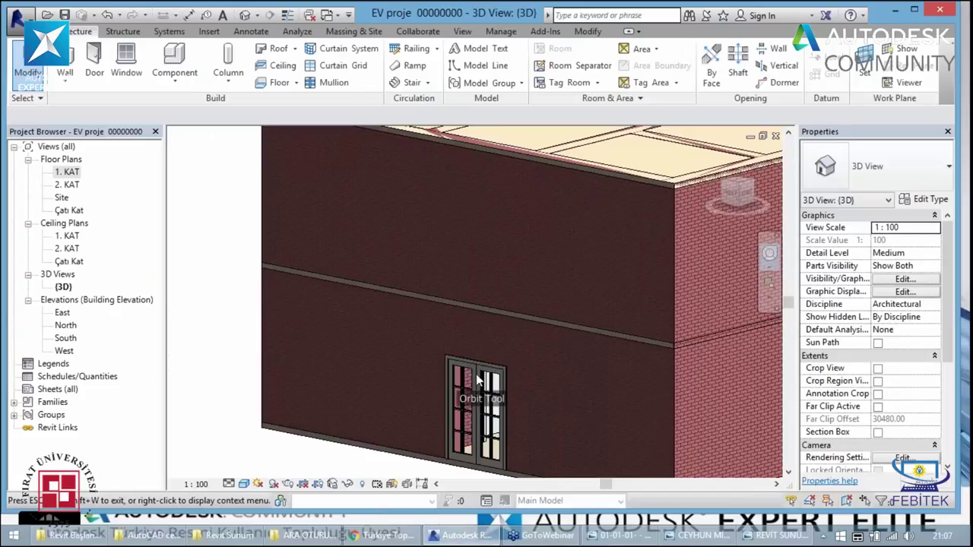
- Return to the 1. KAT plan and place a matching single-flush door below the top-centre room
mouse_move(478, 380)
mouse_down()
mouse_move(460, 418)
mouse_move(490, 388)
mouse_move(57, 175)
mouse_up()
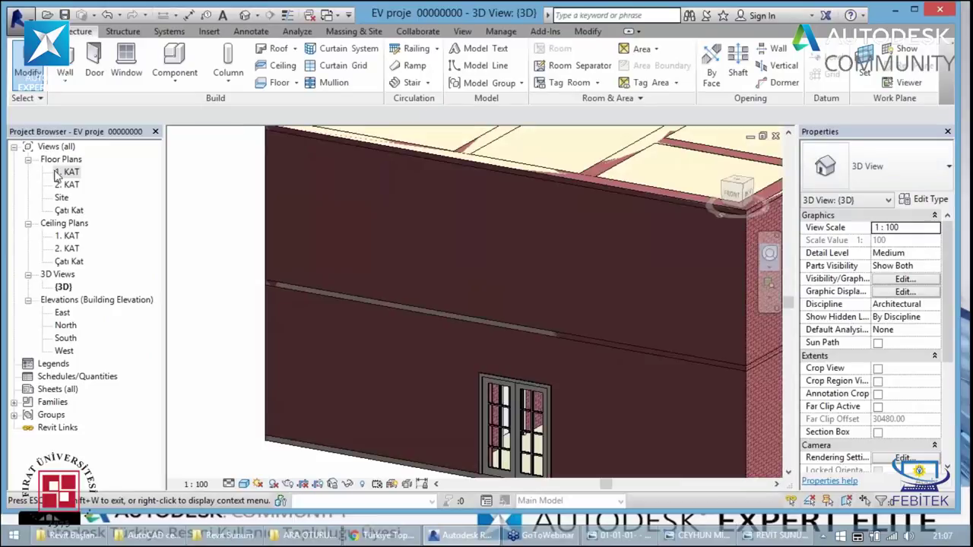
double_click(67, 172)
scroll(365, 338, down, 2)
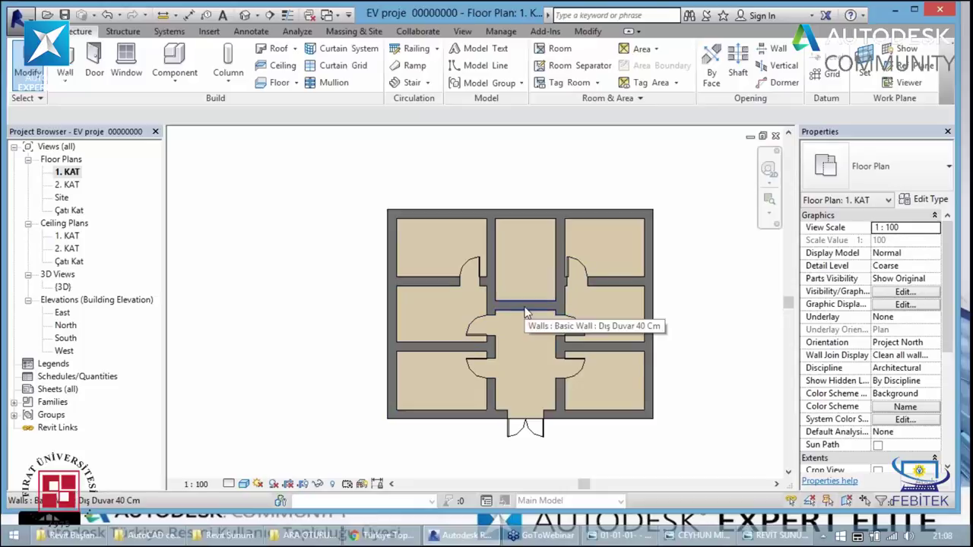
click(477, 267)
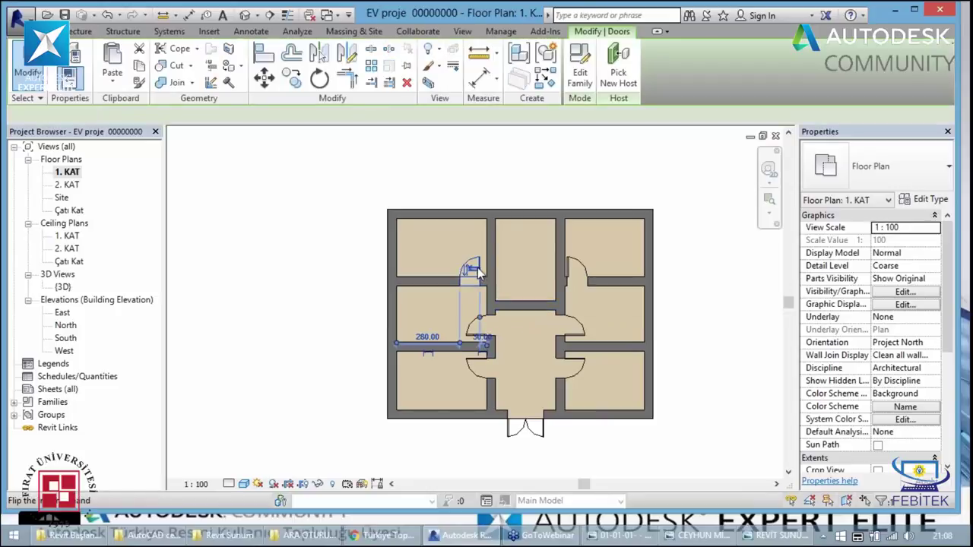
right_click(478, 268)
click(508, 312)
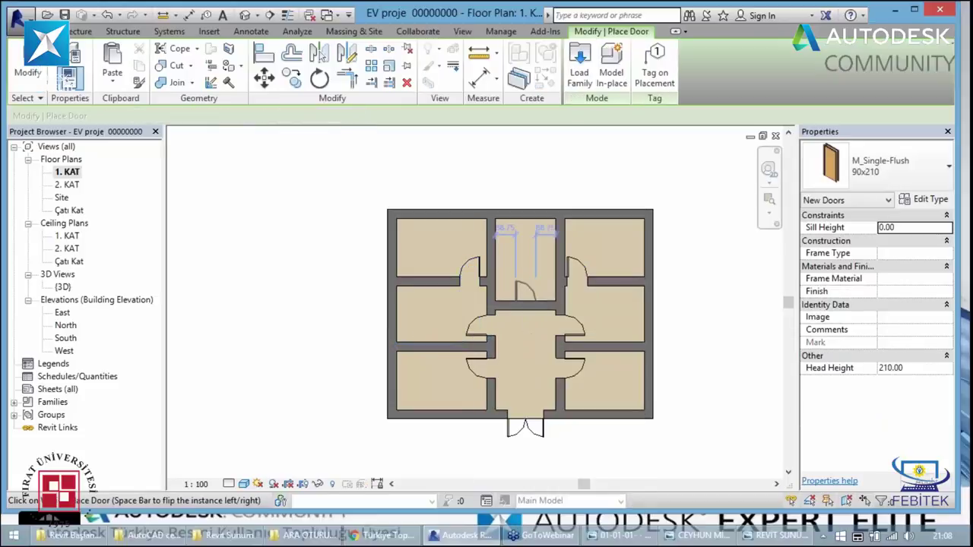
click(522, 303)
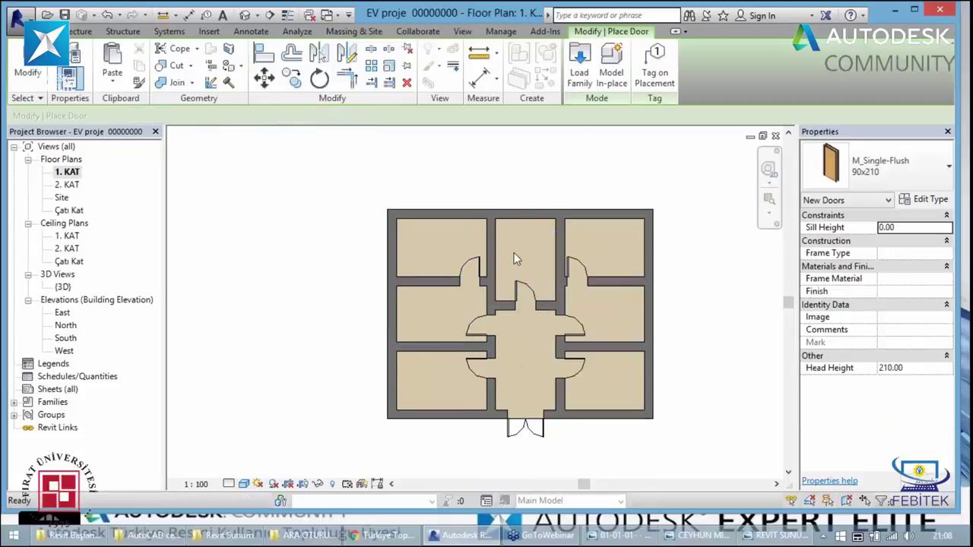
key(Escape)
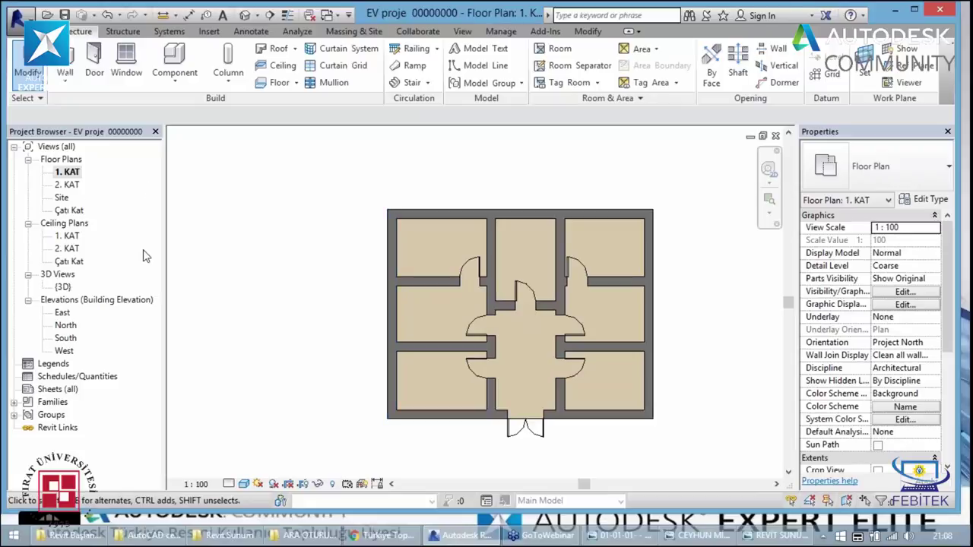
click(66, 186)
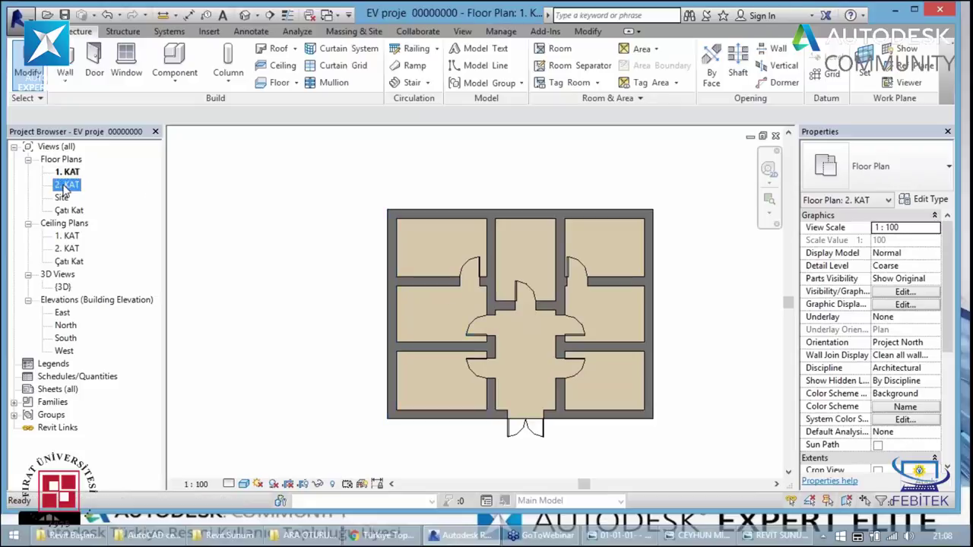
double_click(65, 187)
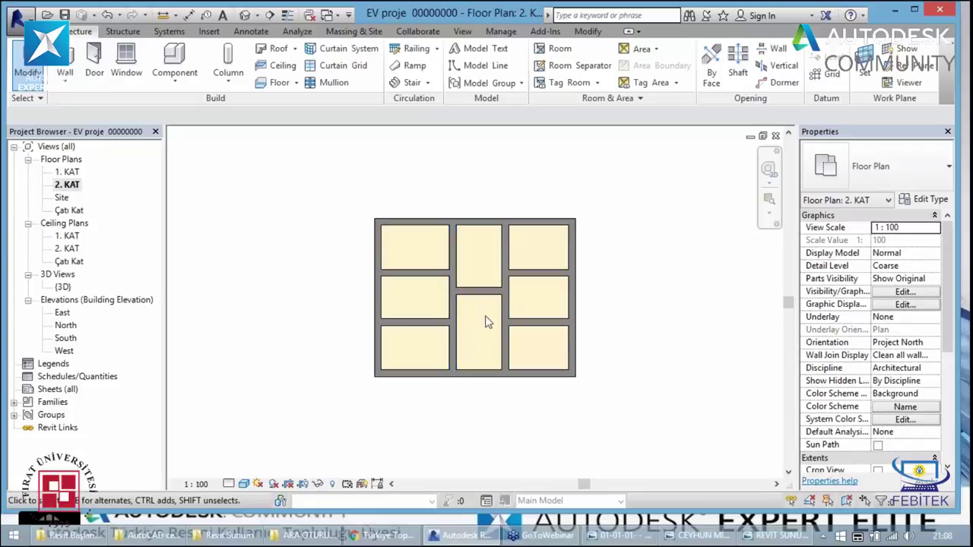
double_click(67, 172)
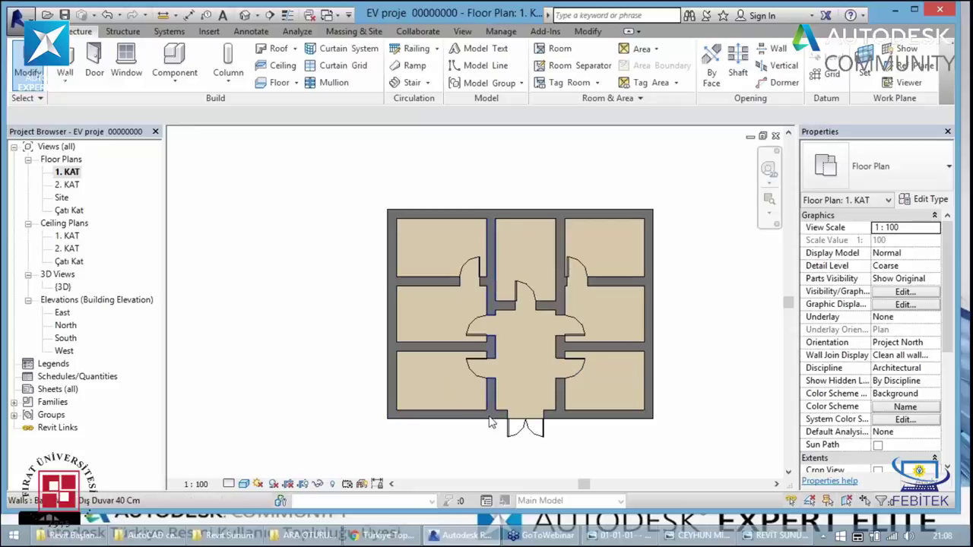
- Select all the doors in the 1. KAT plan and copy them to the clipboard
click(473, 369)
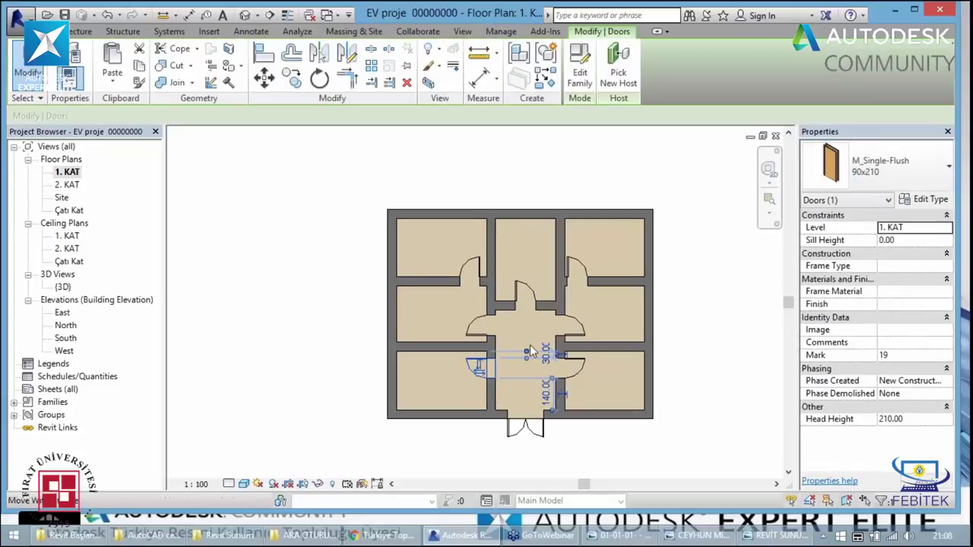
right_click(477, 367)
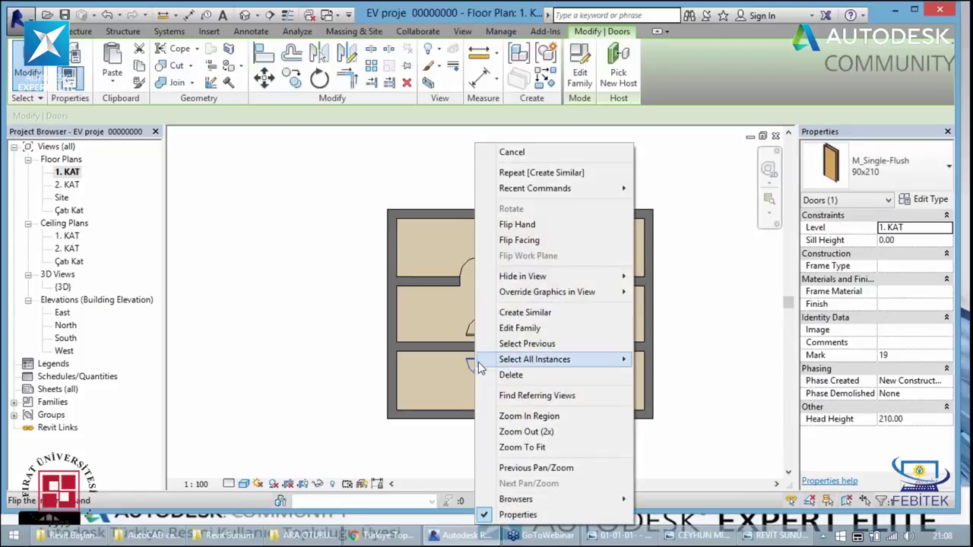
mouse_move(534, 360)
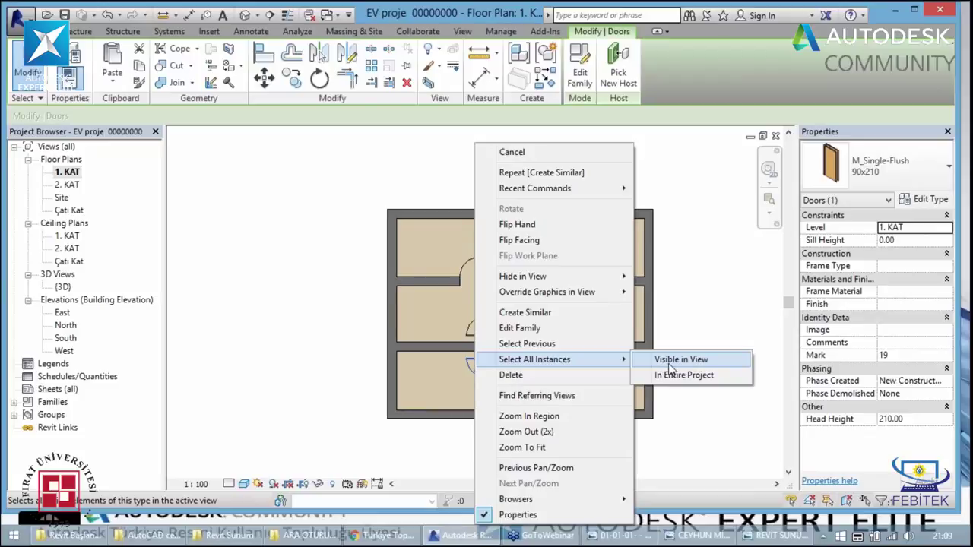
click(670, 364)
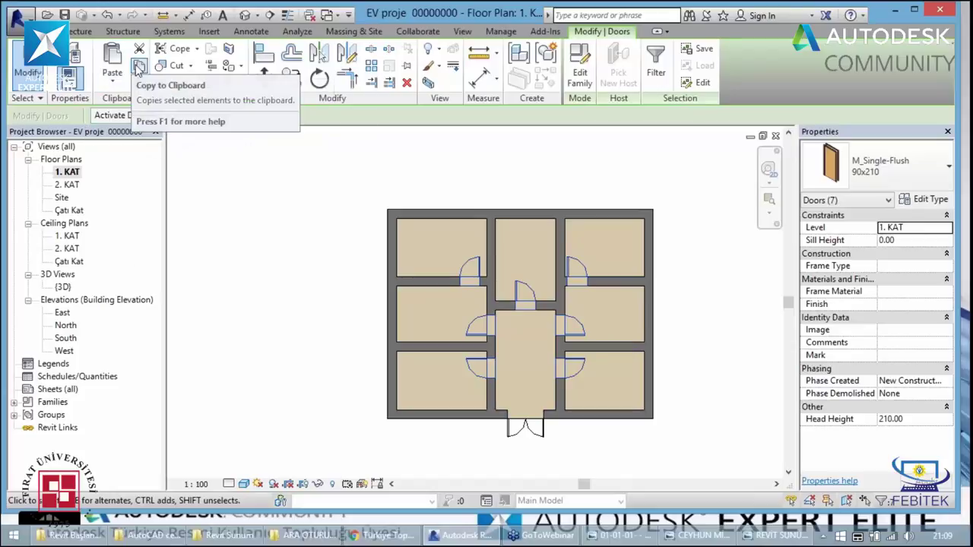
click(138, 68)
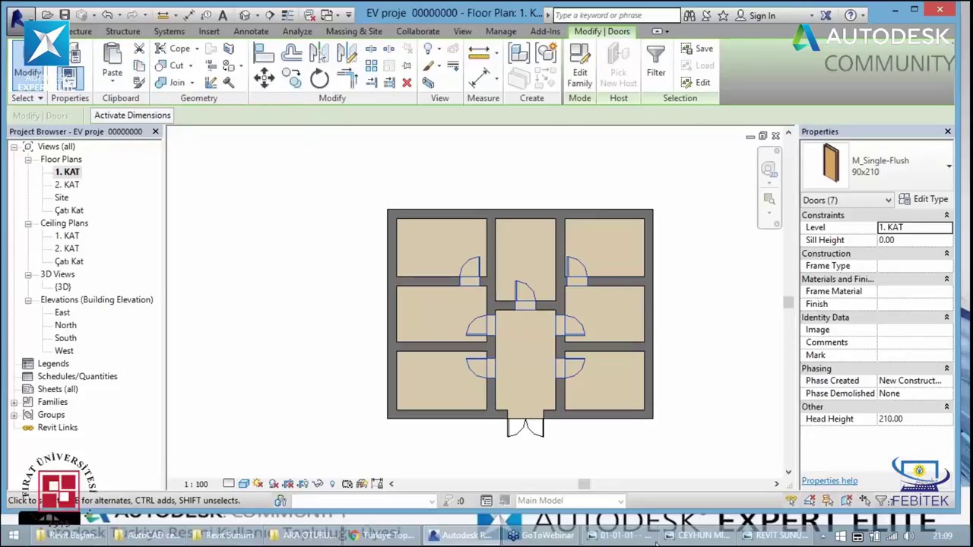
- Paste the copied doors aligned to level 2. KAT, then view the 2. KAT floor plan
click(113, 90)
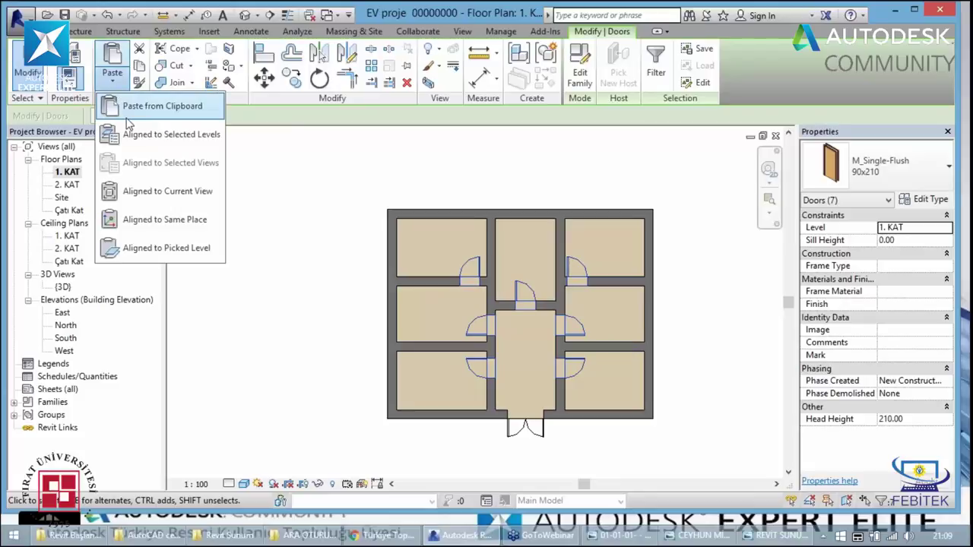
click(186, 143)
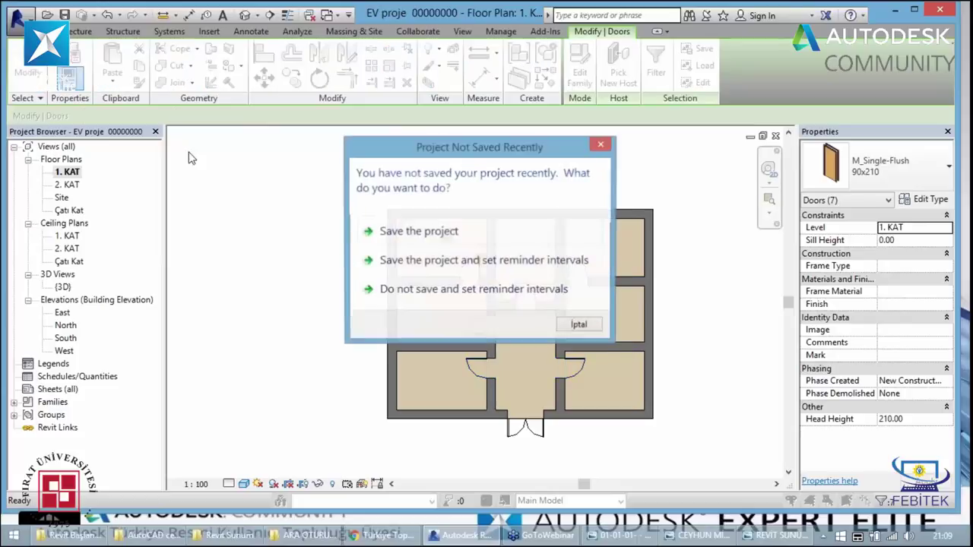
click(407, 232)
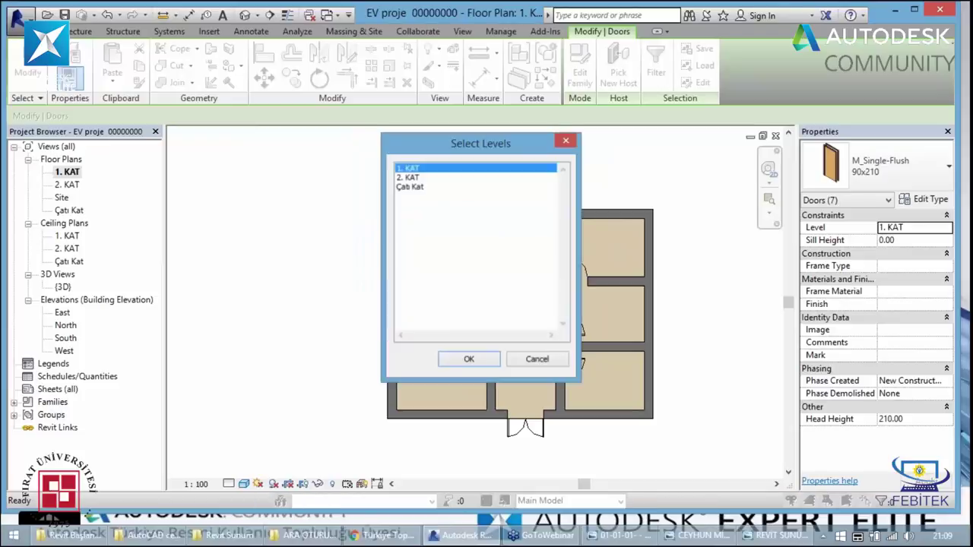
click(401, 178)
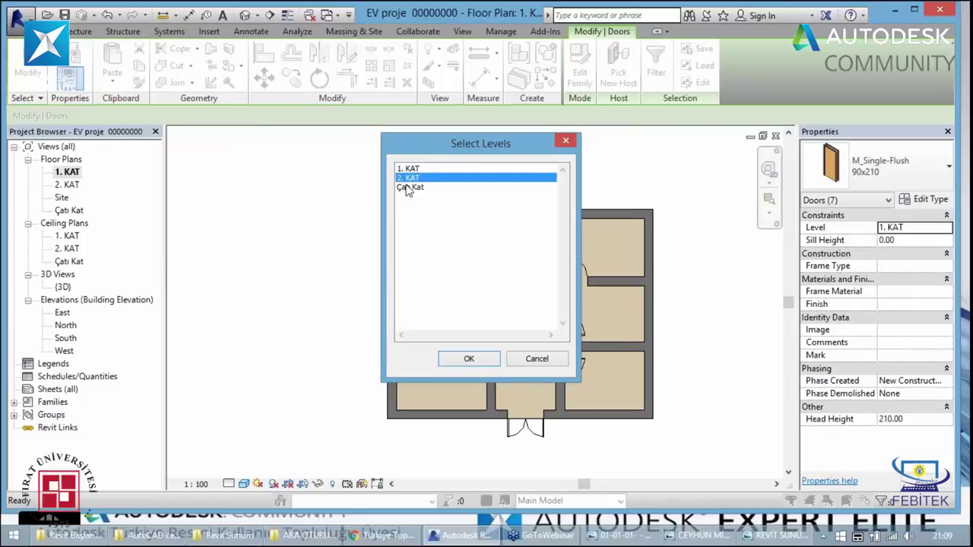
click(469, 359)
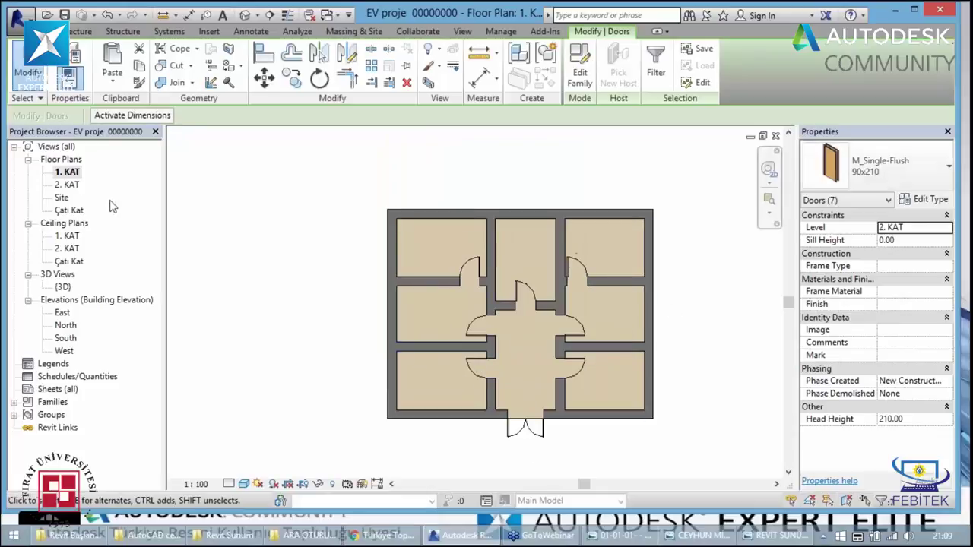
click(69, 185)
double_click(68, 186)
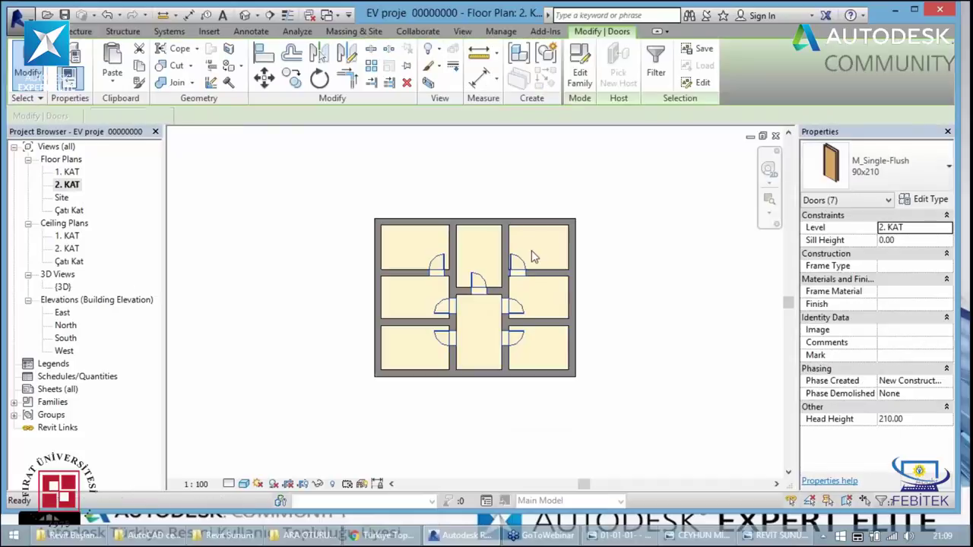
key(Escape)
- Open the 1. KAT floor plan from the Project Browser's Floor Plans list
scroll(457, 391, up, 1)
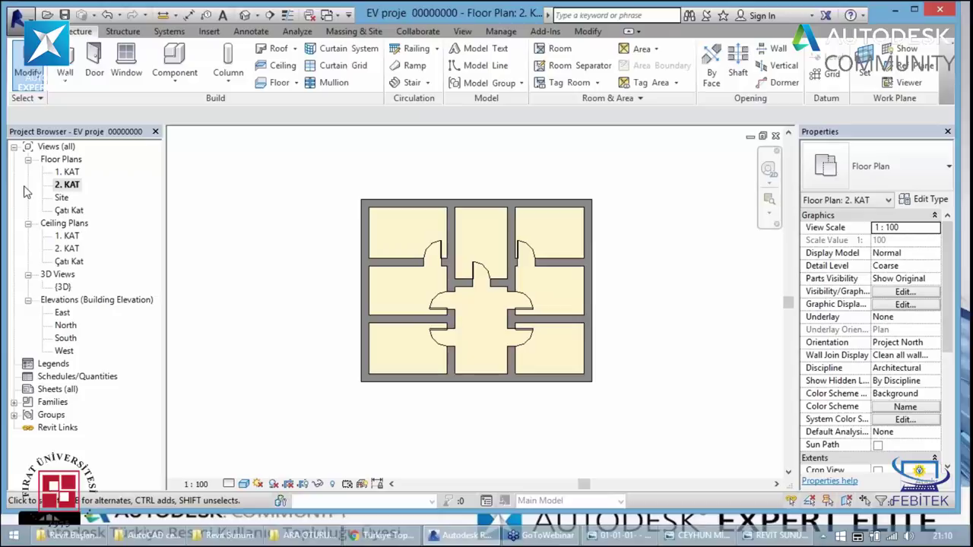
double_click(67, 173)
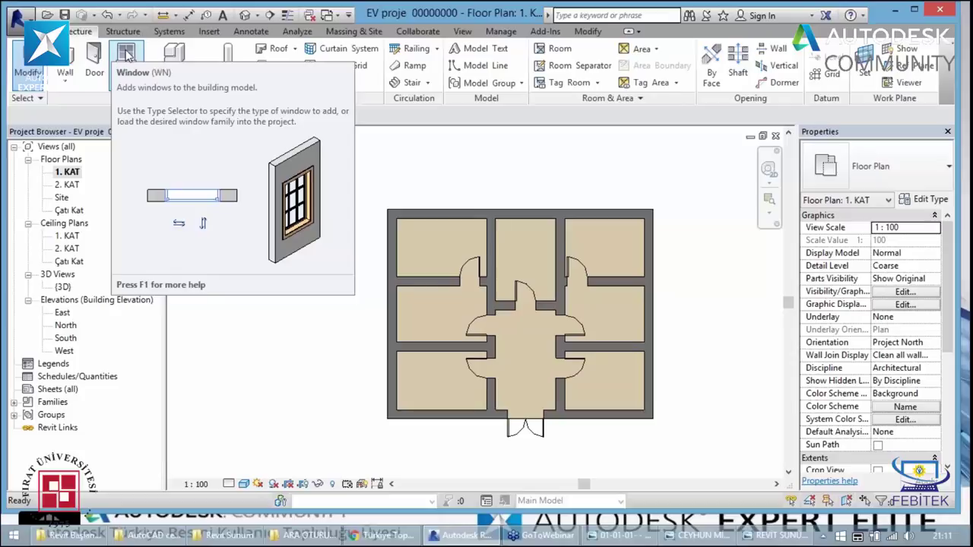
- Start the Window tool and browse to the Windows folder of the metric family library
click(126, 55)
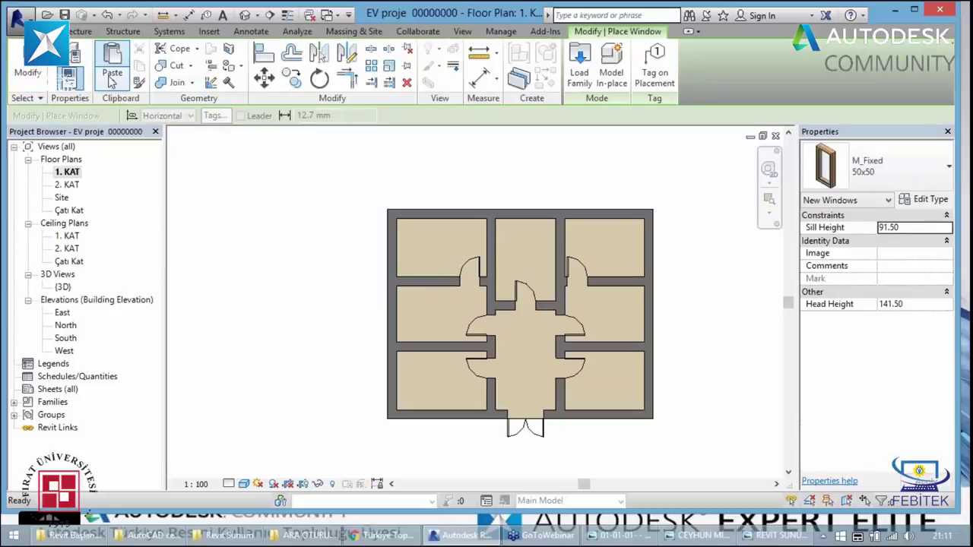
click(886, 166)
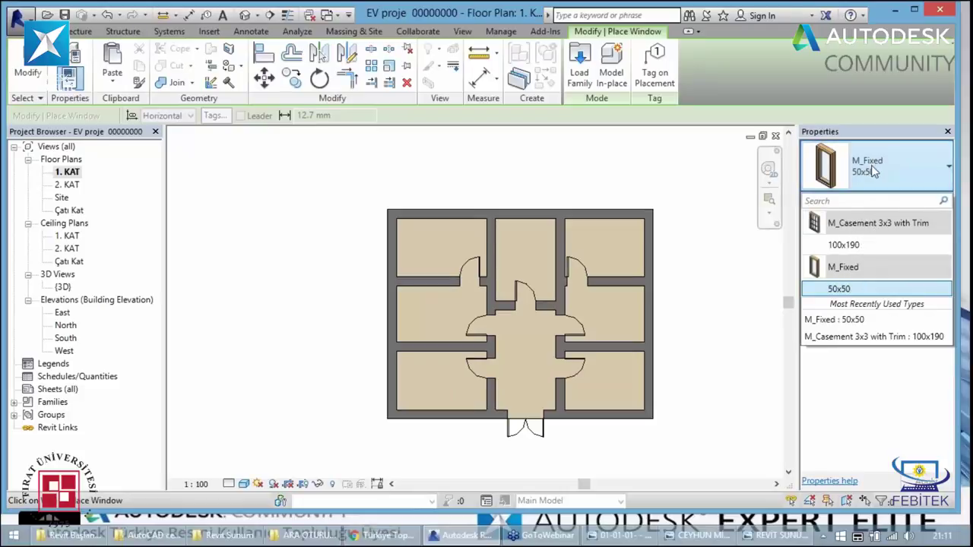
click(579, 69)
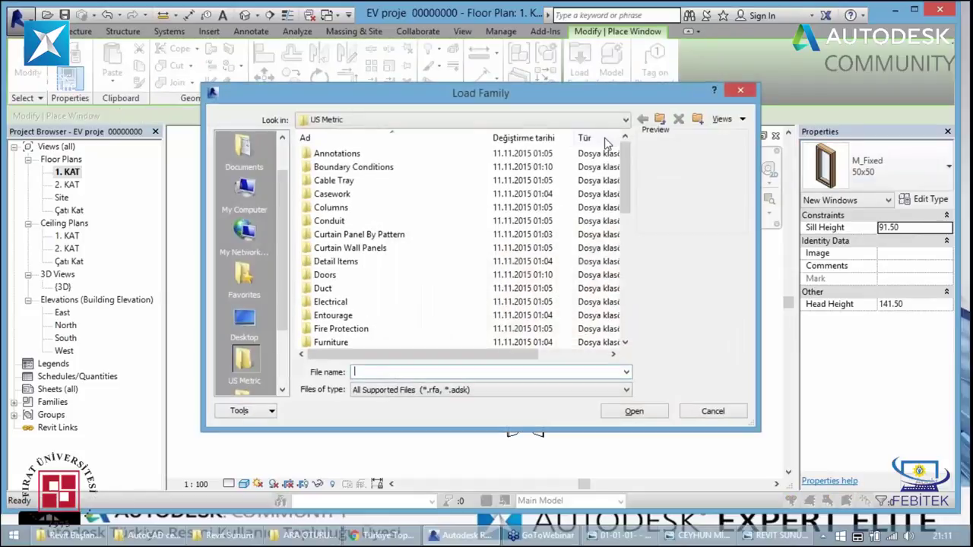
click(335, 247)
scroll(359, 253, down, 1)
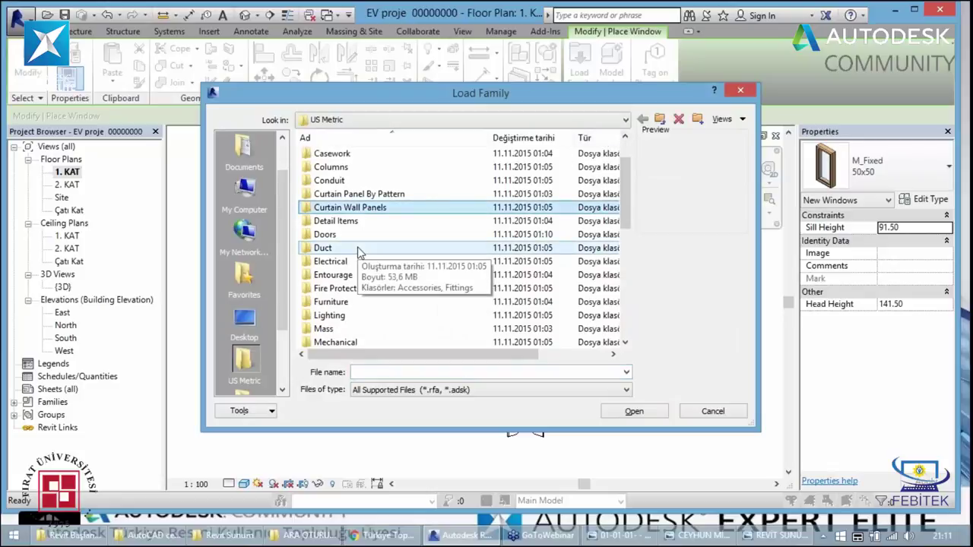
scroll(359, 251, down, 1)
scroll(359, 247, down, 1)
click(358, 236)
scroll(358, 241, down, 1)
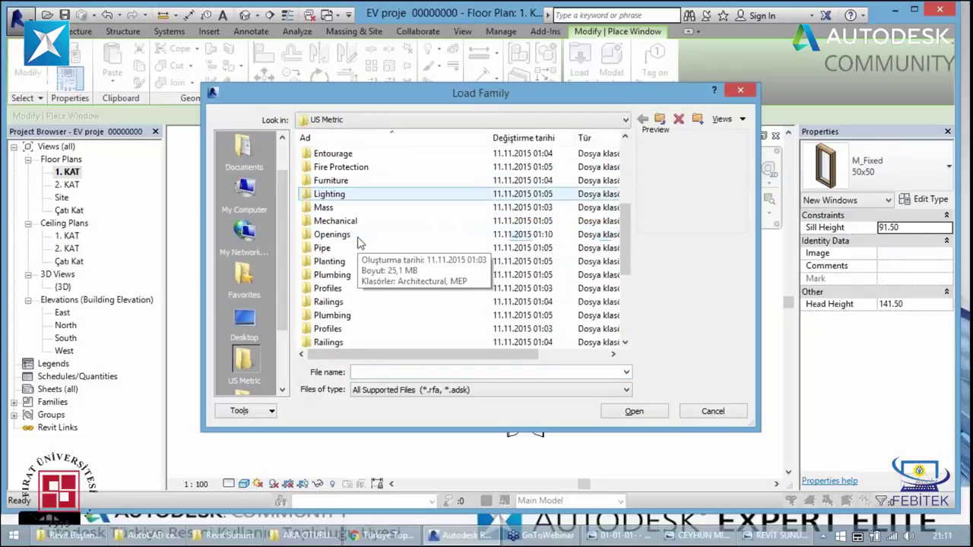
scroll(360, 241, down, 1)
scroll(359, 242, down, 2)
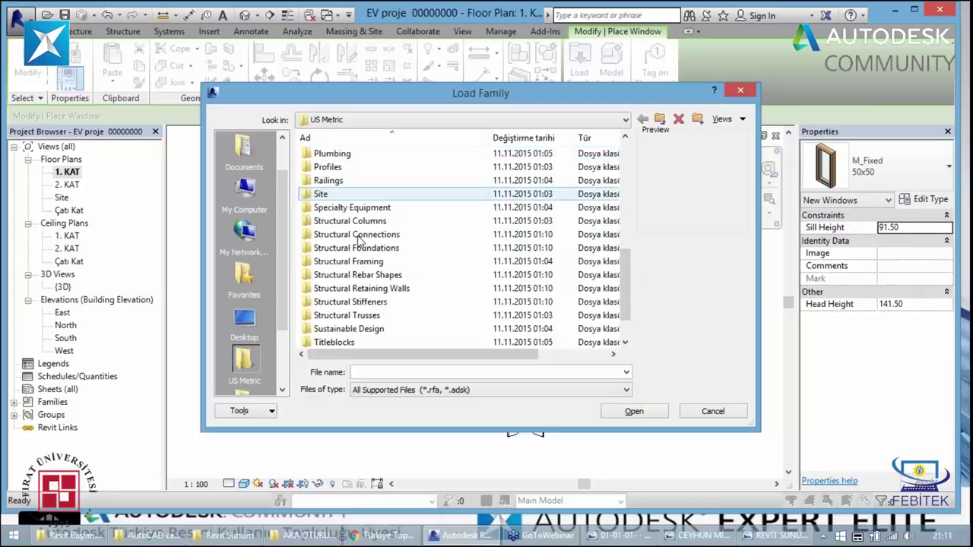
scroll(359, 242, down, 1)
click(334, 288)
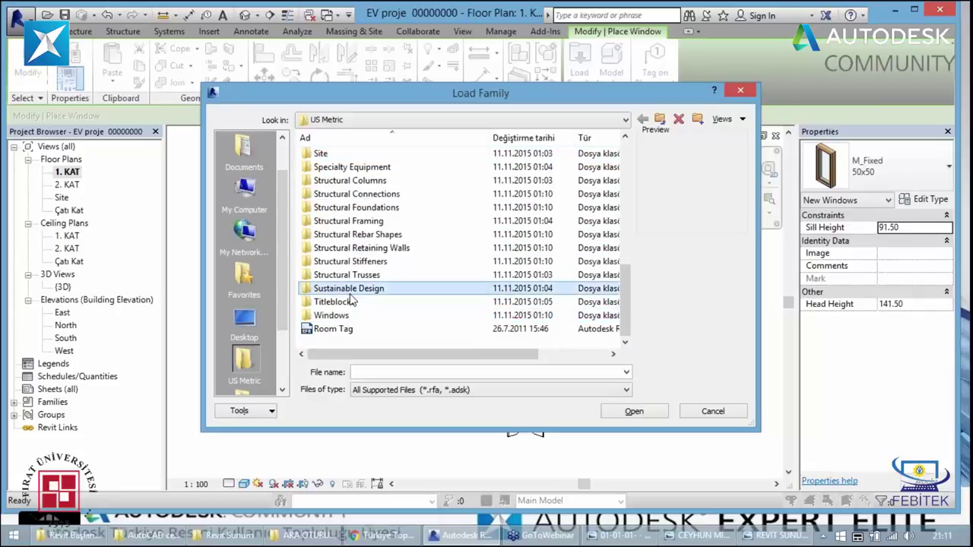
double_click(334, 315)
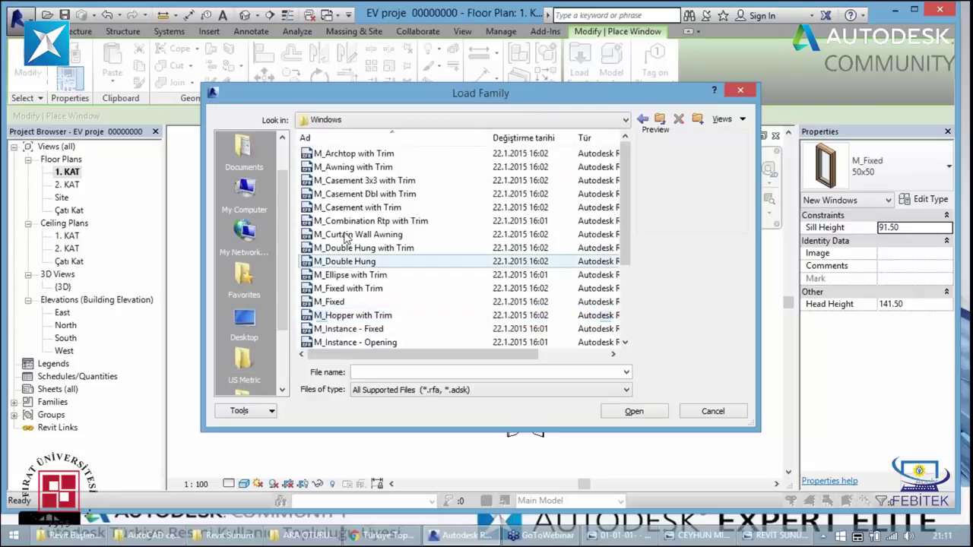
- Preview the available window families and choose M_Casement 3x3 with Trim
click(354, 154)
click(355, 166)
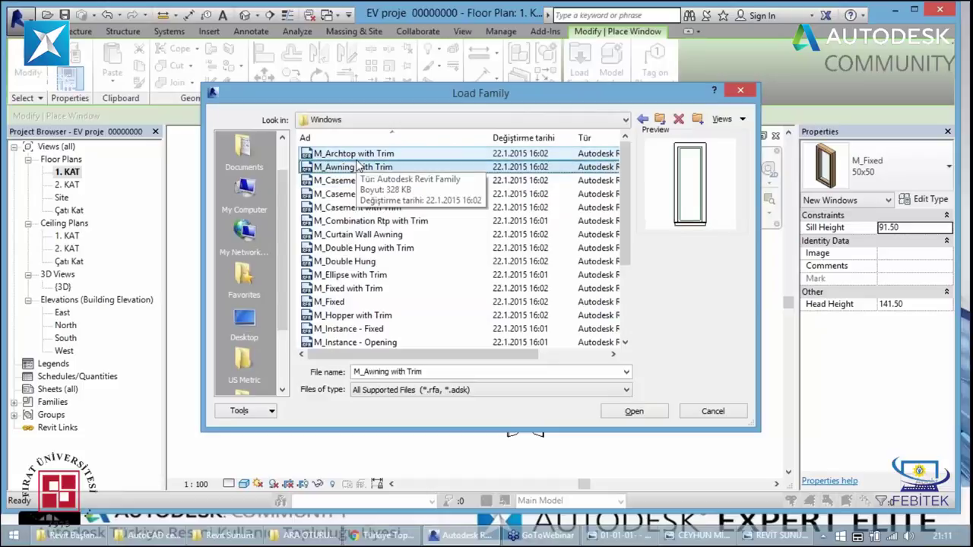
key(Down)
key(Down)
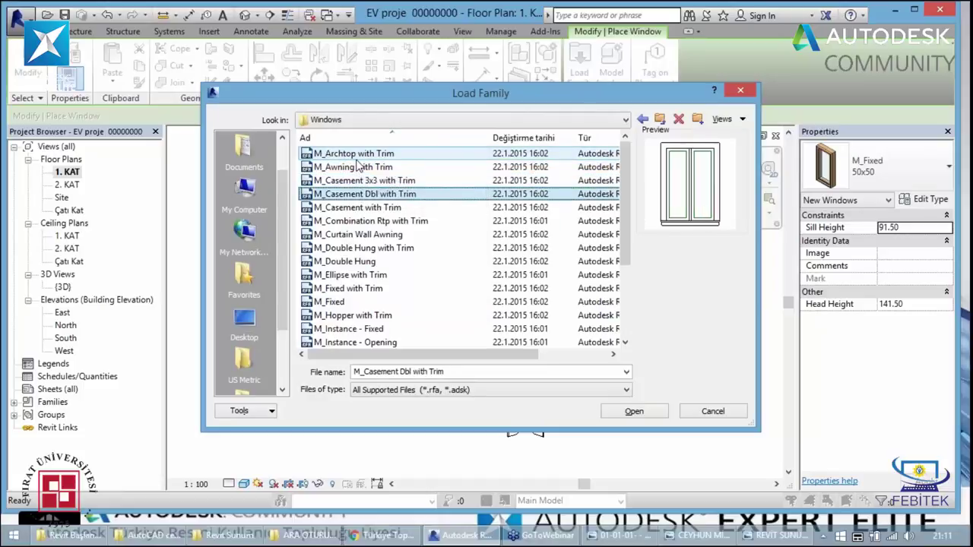
key(Up)
key(Down)
key(Down)
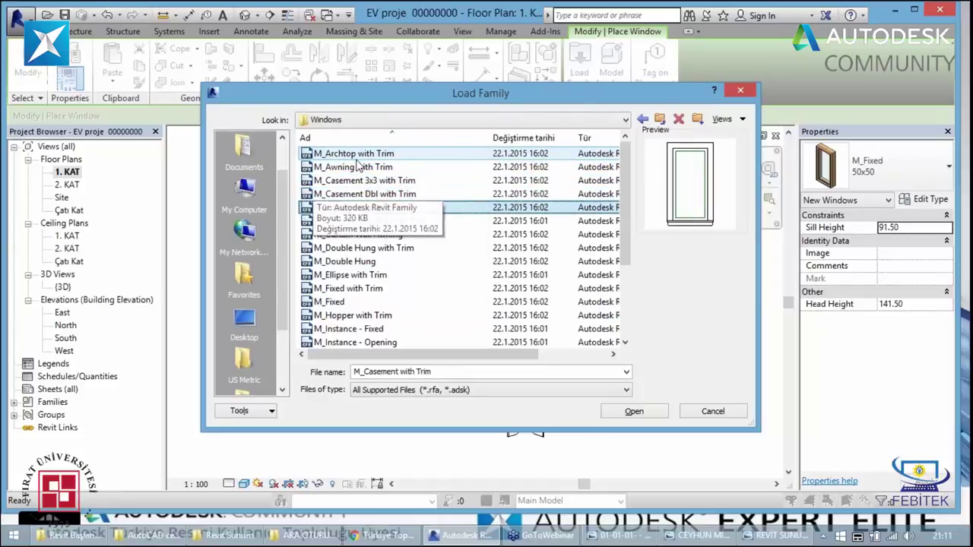
key(Down)
key(Down)
key(Down)
key(Down)
key(Down)
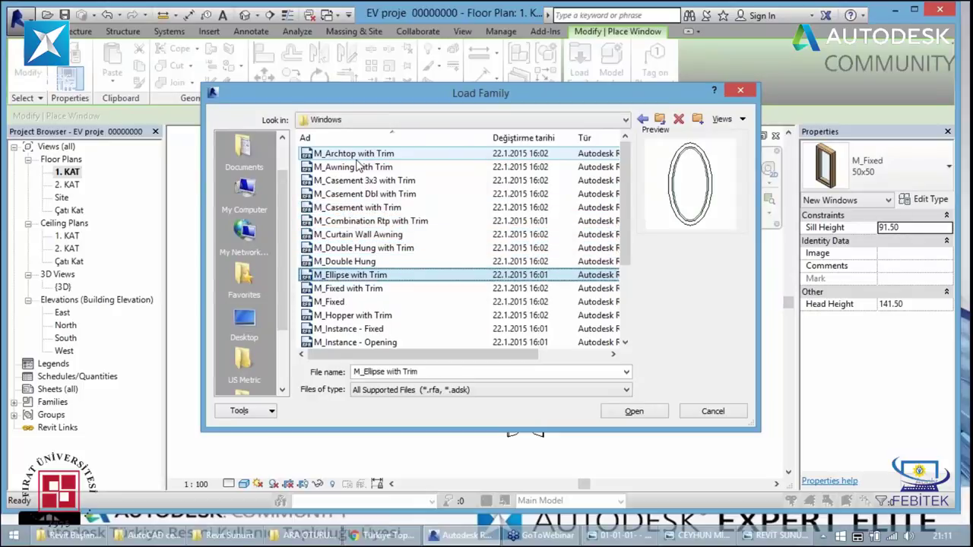
key(Down)
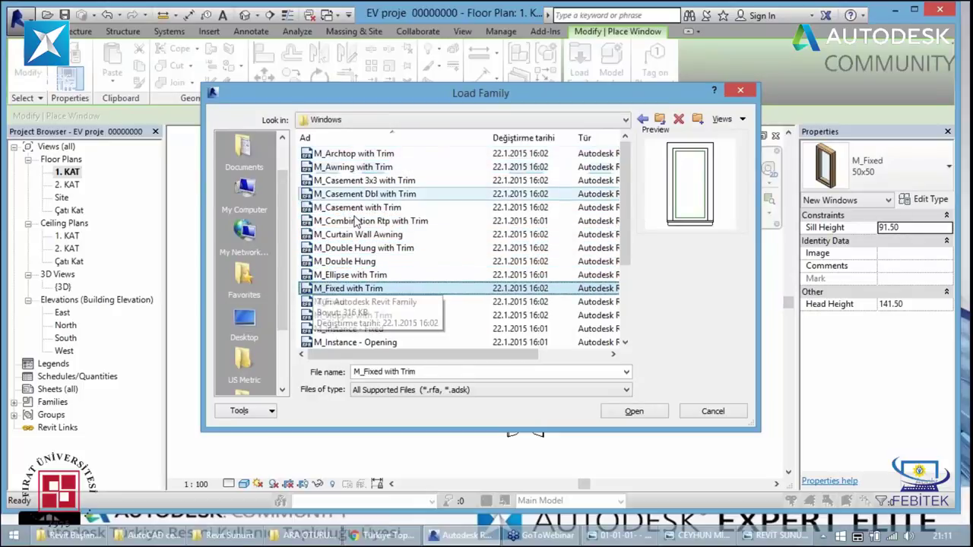
scroll(350, 236, down, 1)
scroll(348, 237, down, 2)
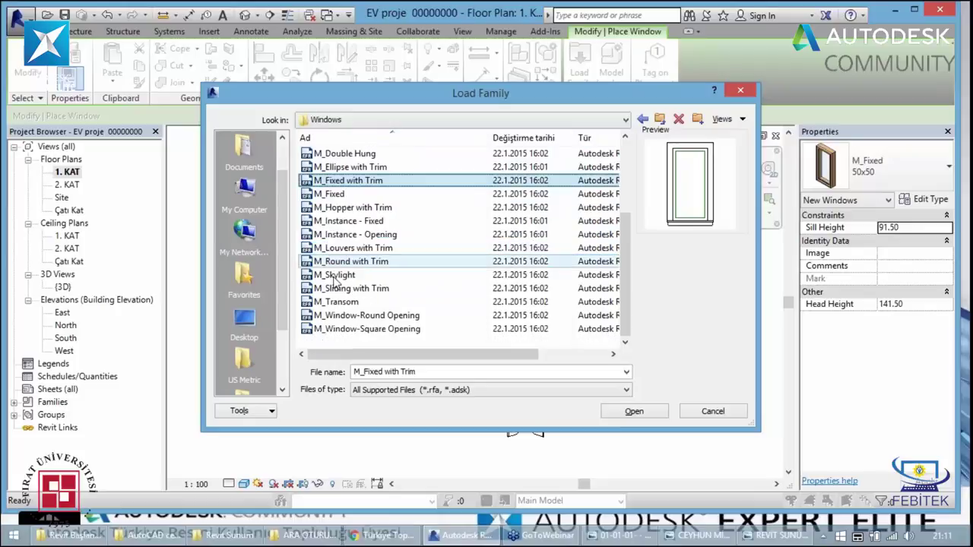
click(339, 302)
click(338, 315)
scroll(342, 304, up, 3)
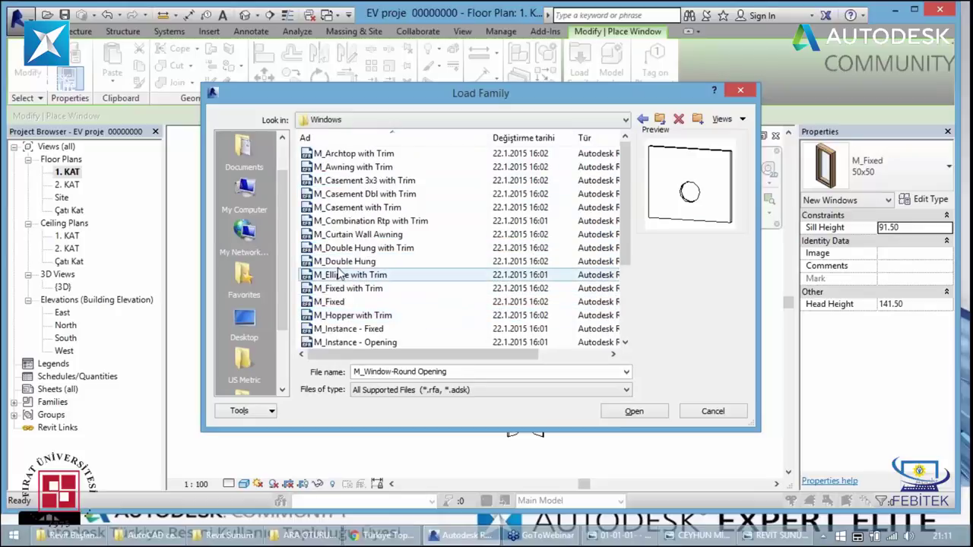
click(350, 207)
click(351, 167)
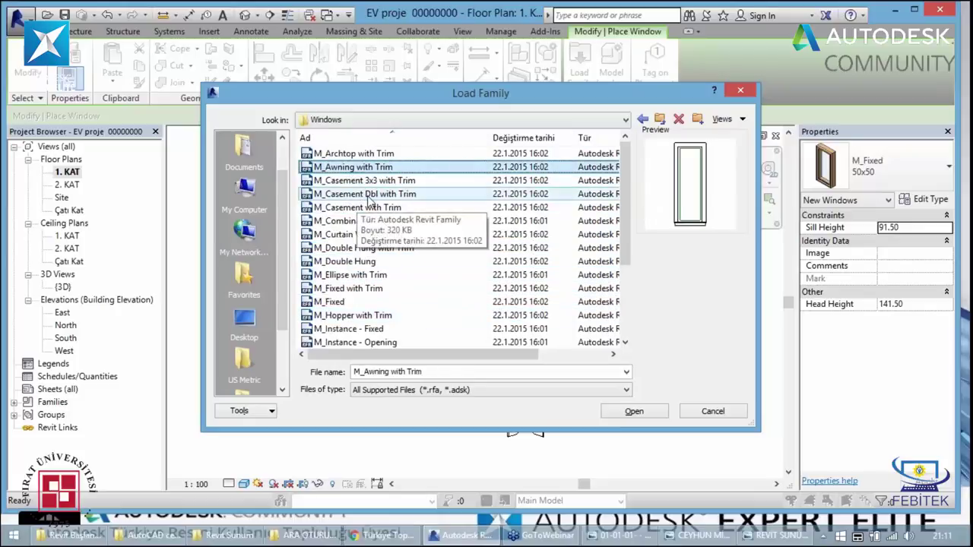
click(378, 181)
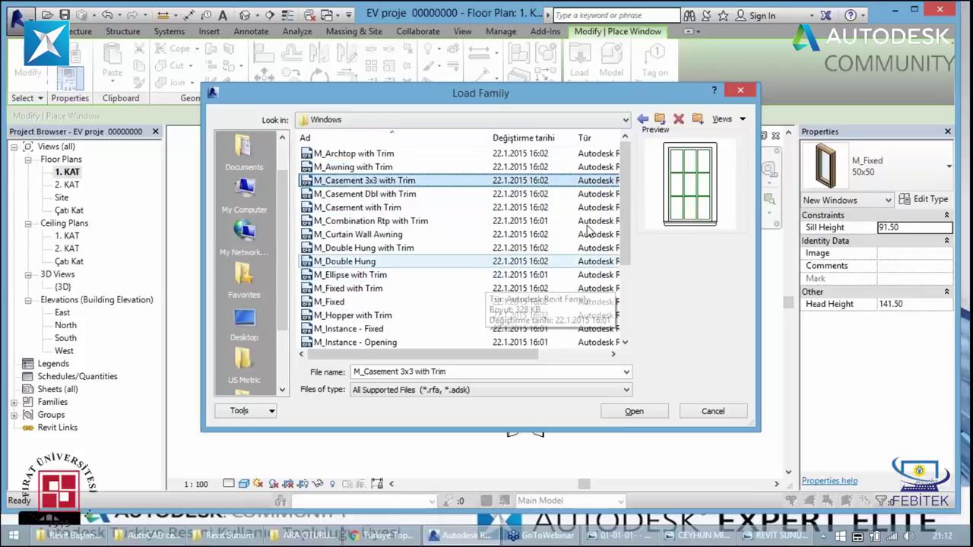
click(741, 89)
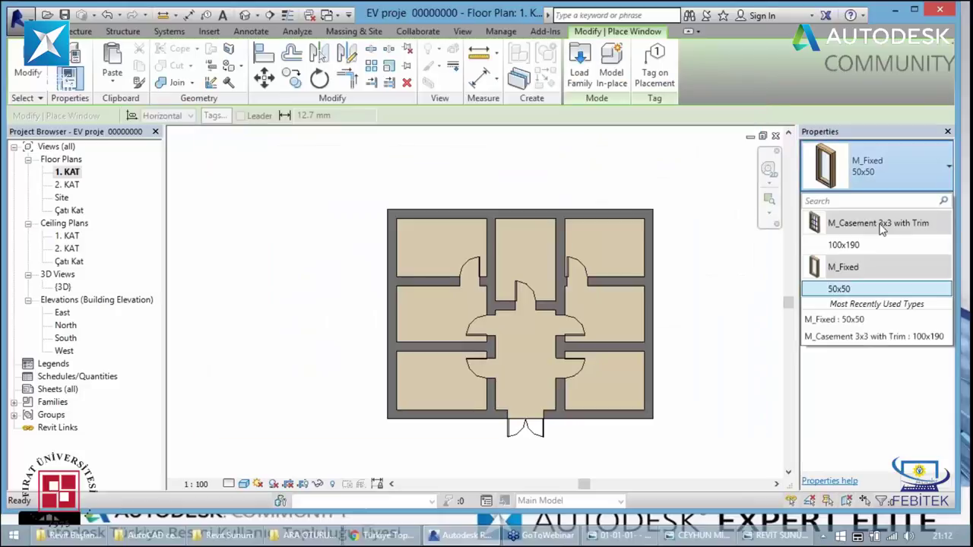
- Load M_Casement 3x3 with Trim and open Type Properties for its 100x190 type
click(855, 251)
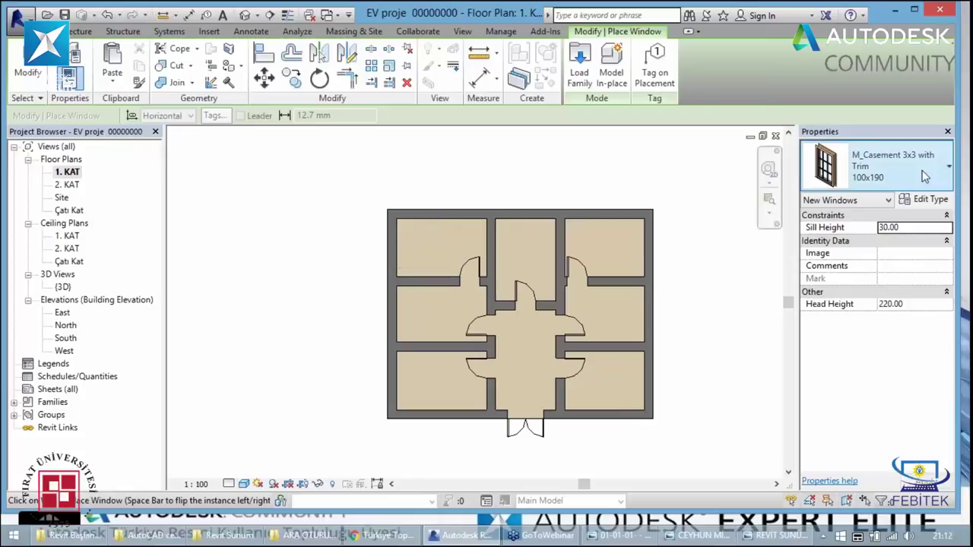
click(925, 201)
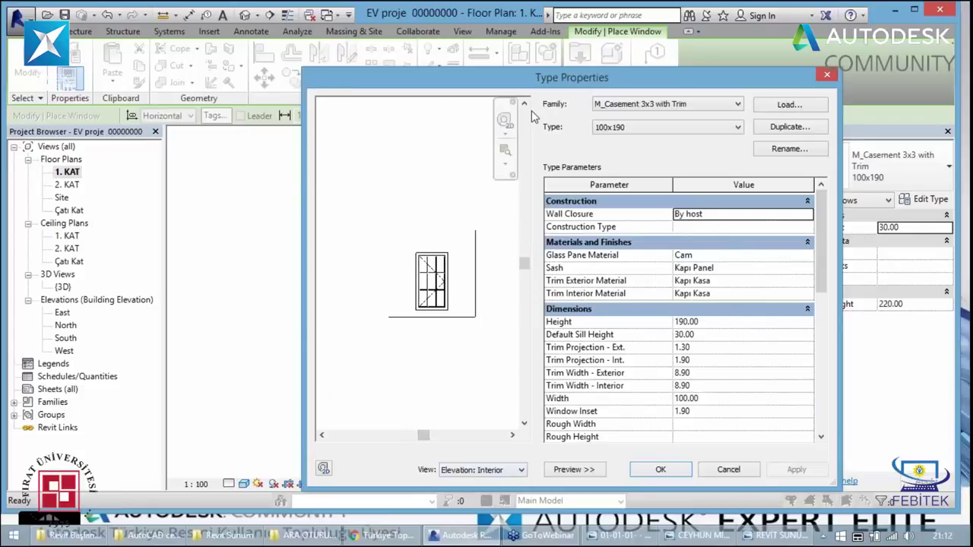
click(574, 470)
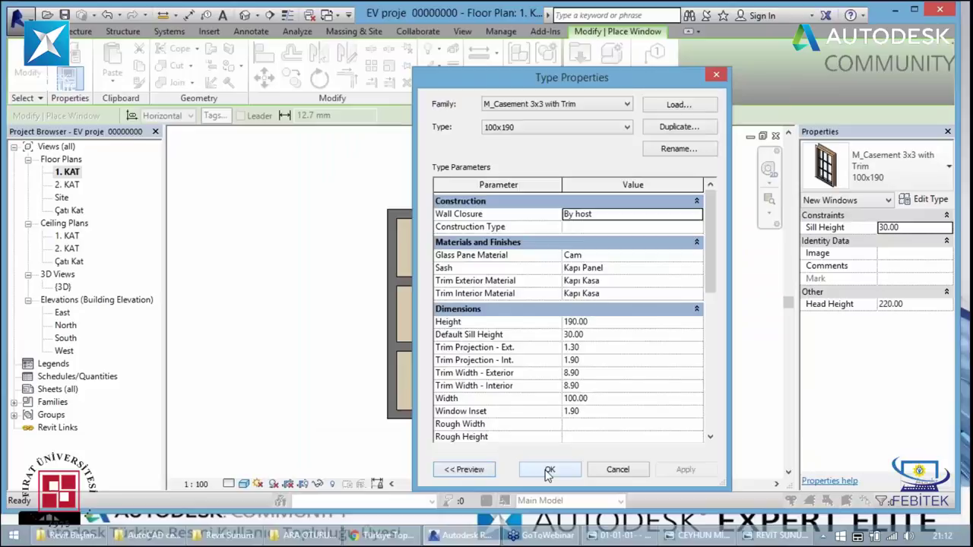
click(487, 469)
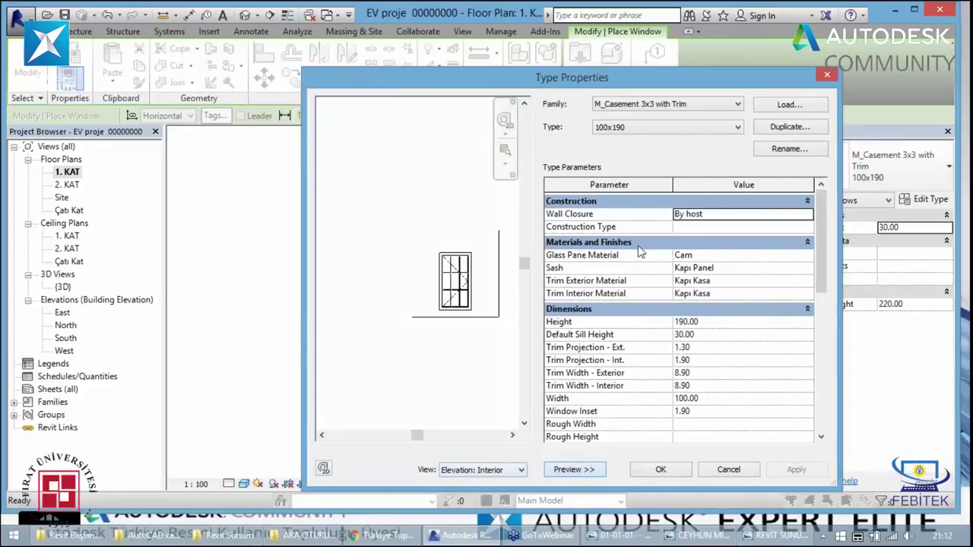
click(673, 128)
click(669, 137)
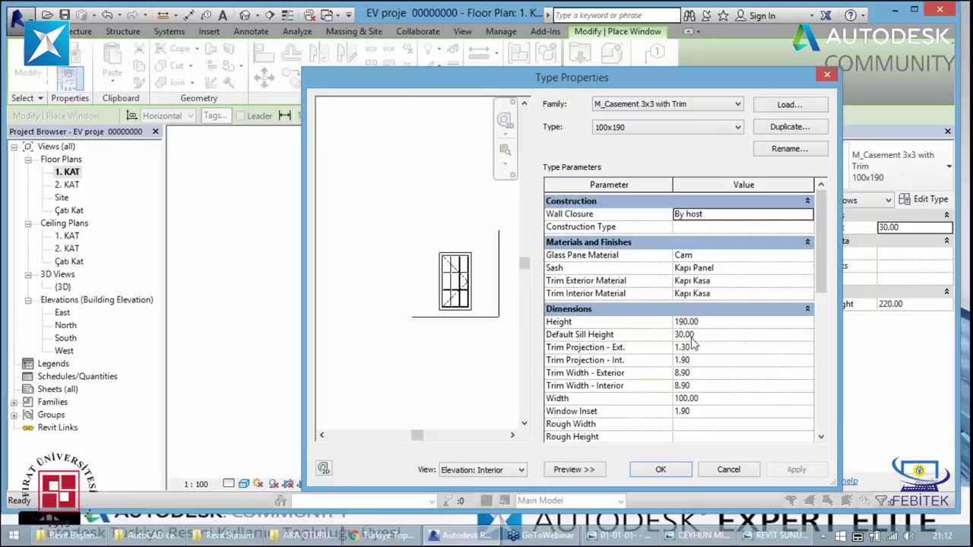
- Set the window Height to 190 and Default Sill Height to 30.00
click(715, 321)
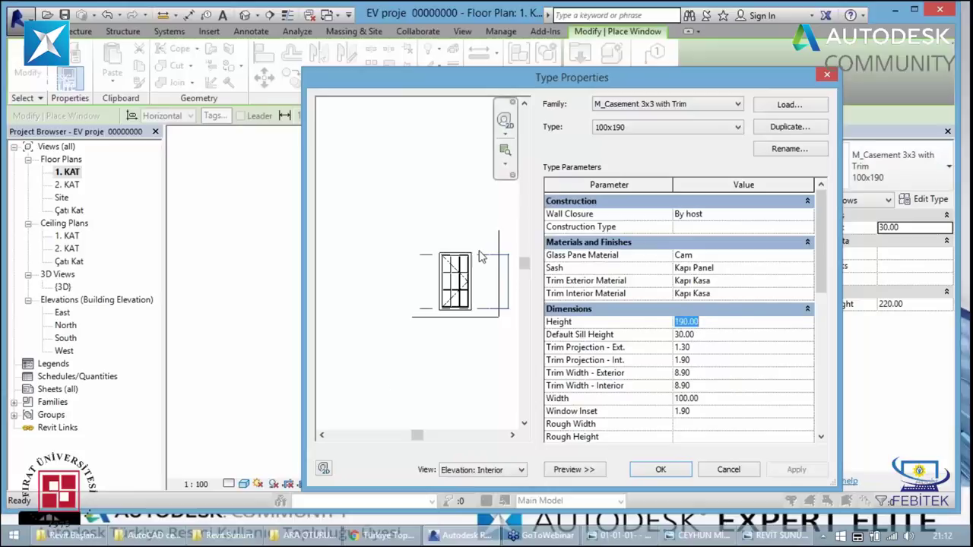
scroll(495, 278, up, 1)
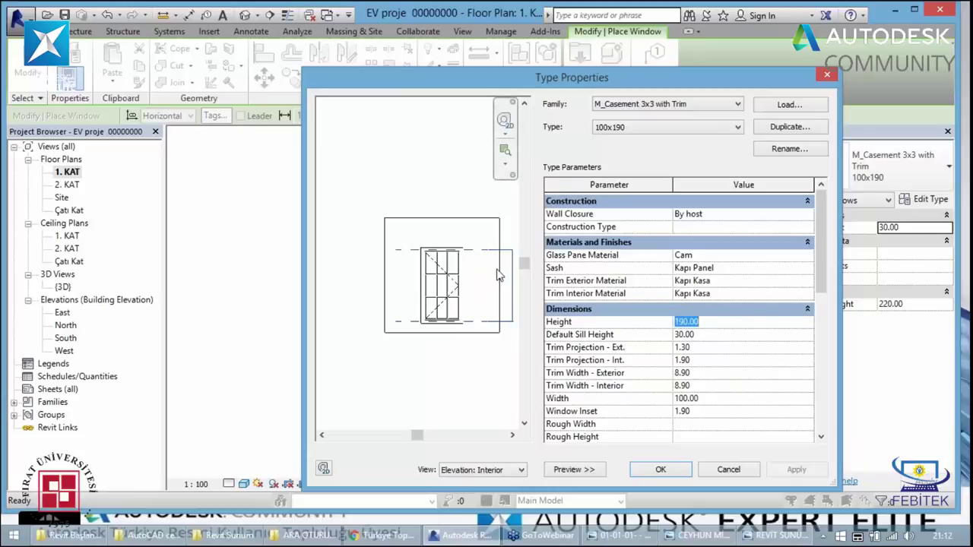
scroll(494, 278, up, 1)
scroll(494, 278, up, 1)
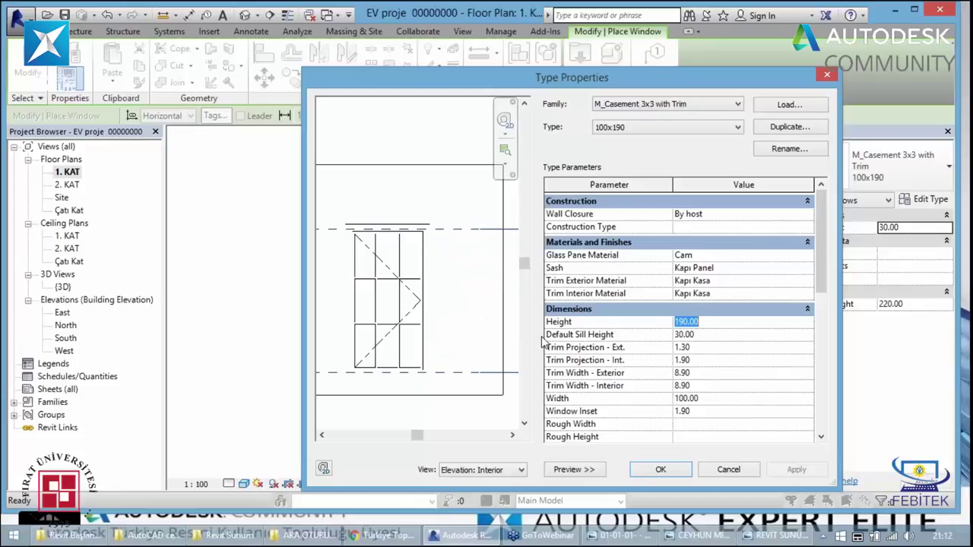
scroll(683, 352, down, 2)
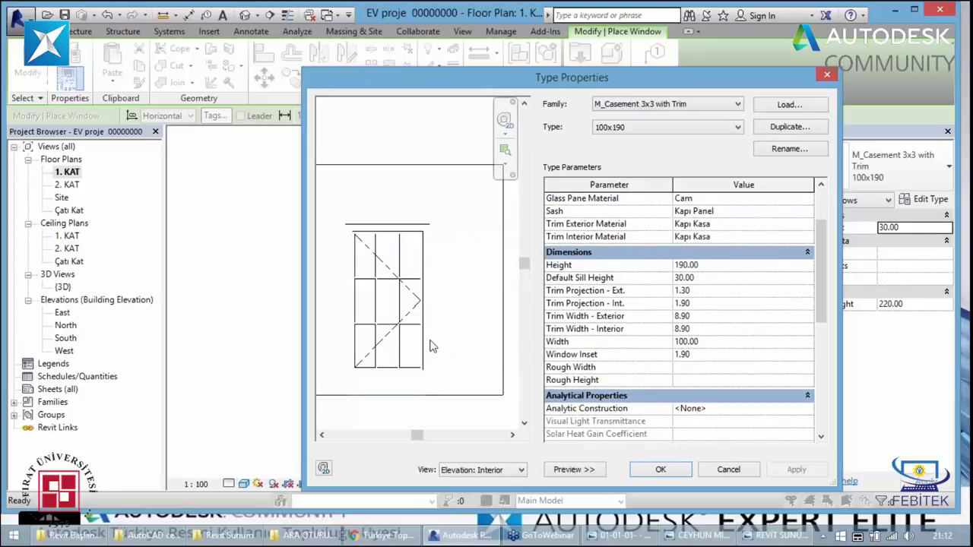
scroll(430, 346, down, 2)
scroll(433, 339, down, 1)
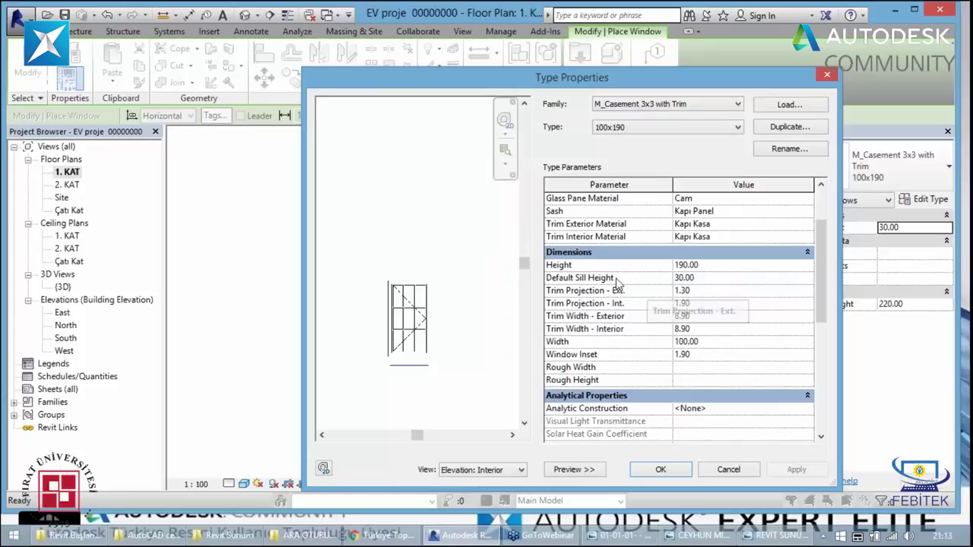
click(701, 278)
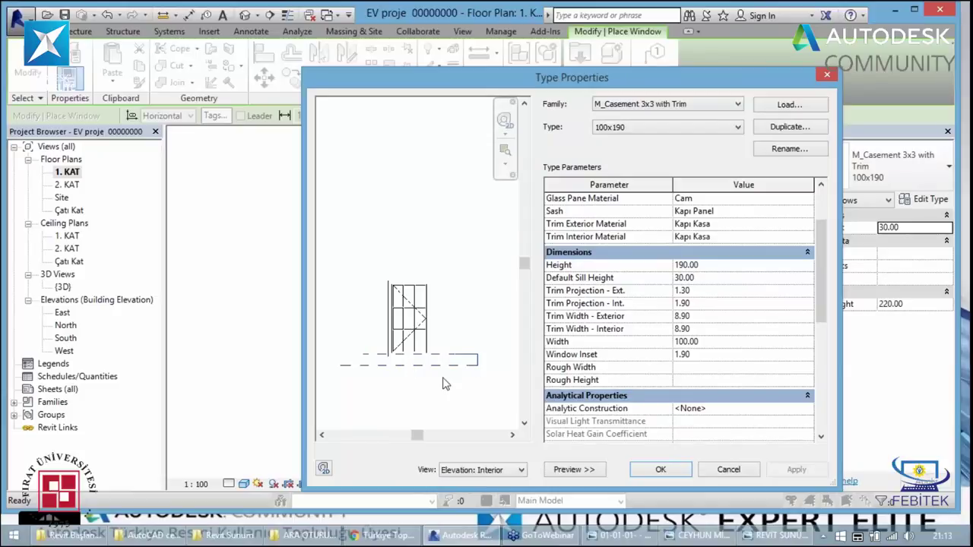
- Review the exterior and interior trim projection values and accept the 100x190 type
scroll(440, 384, up, 1)
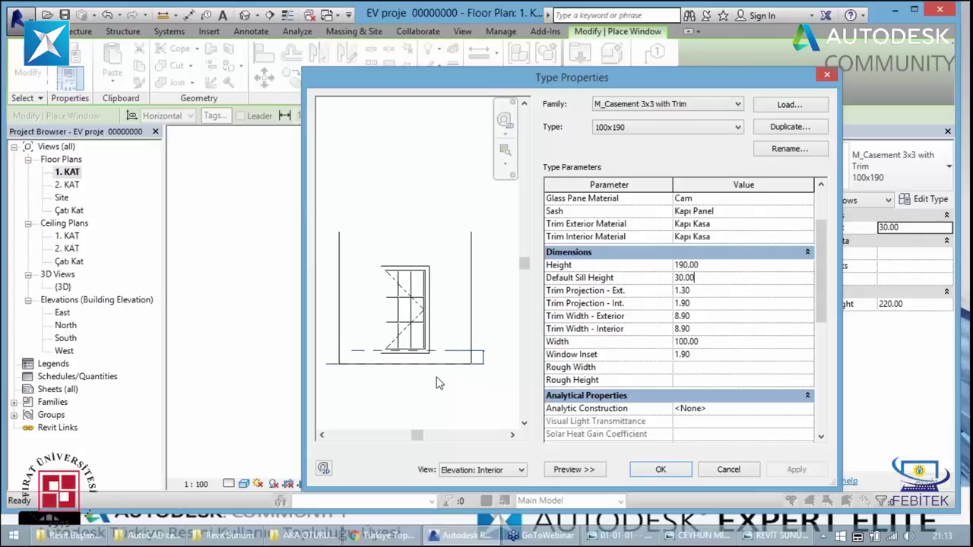
click(710, 294)
click(703, 316)
click(706, 292)
click(706, 318)
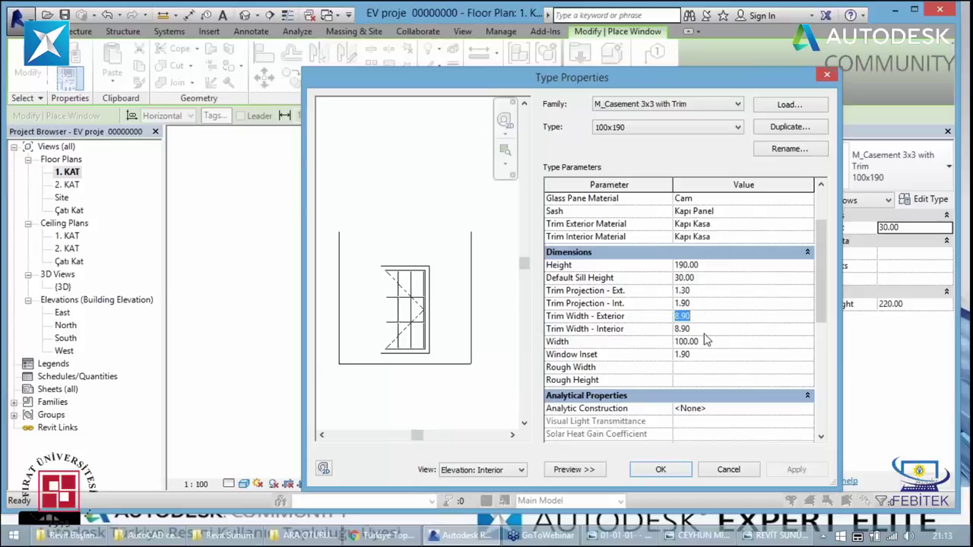
click(715, 304)
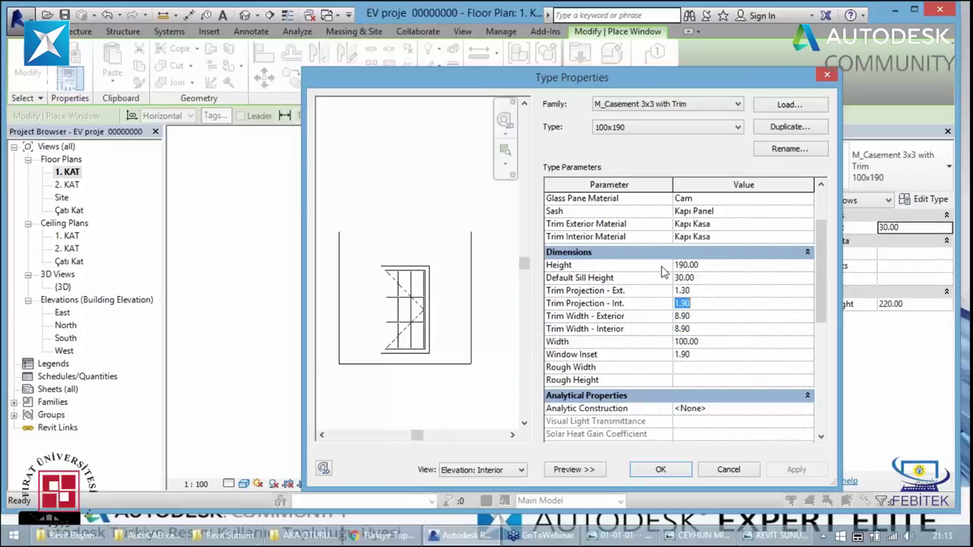
drag(824, 321, 835, 412)
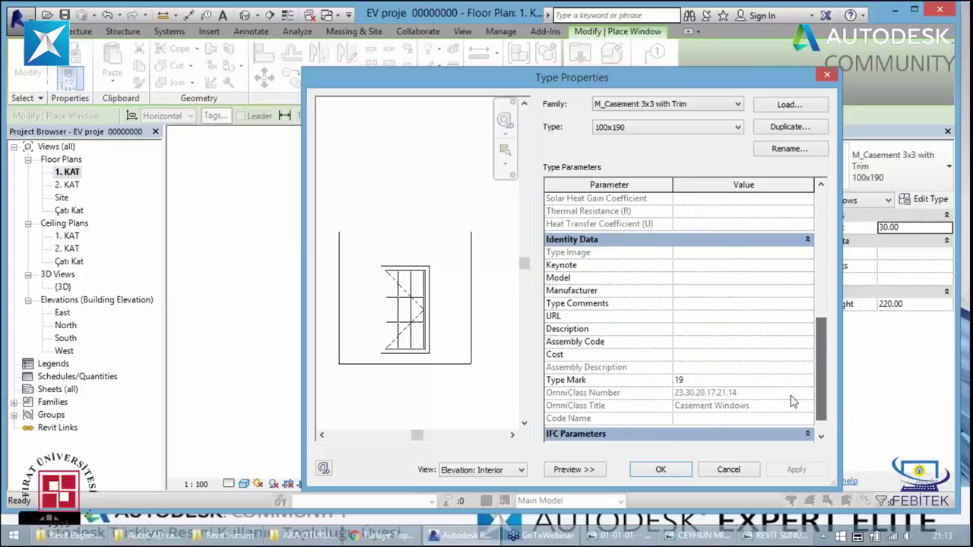
drag(822, 384, 816, 275)
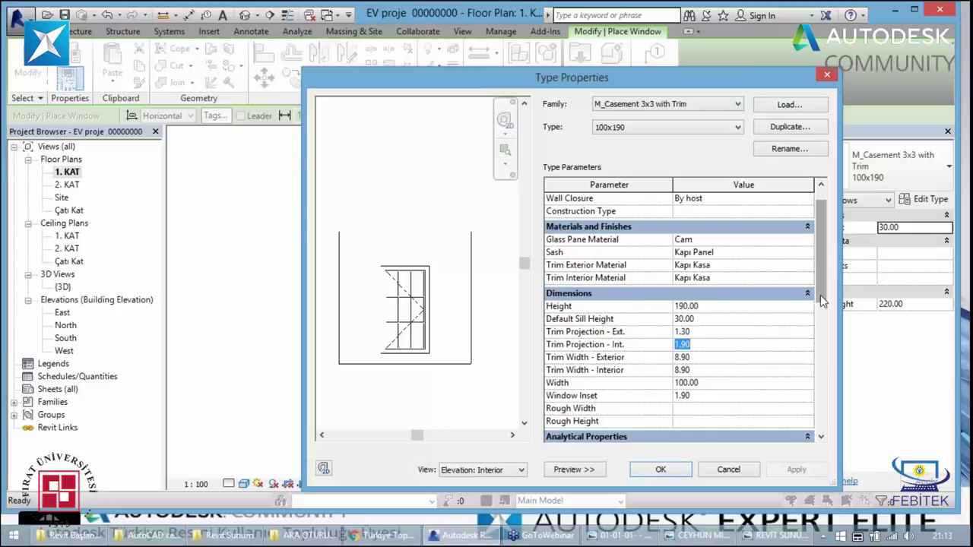
click(658, 469)
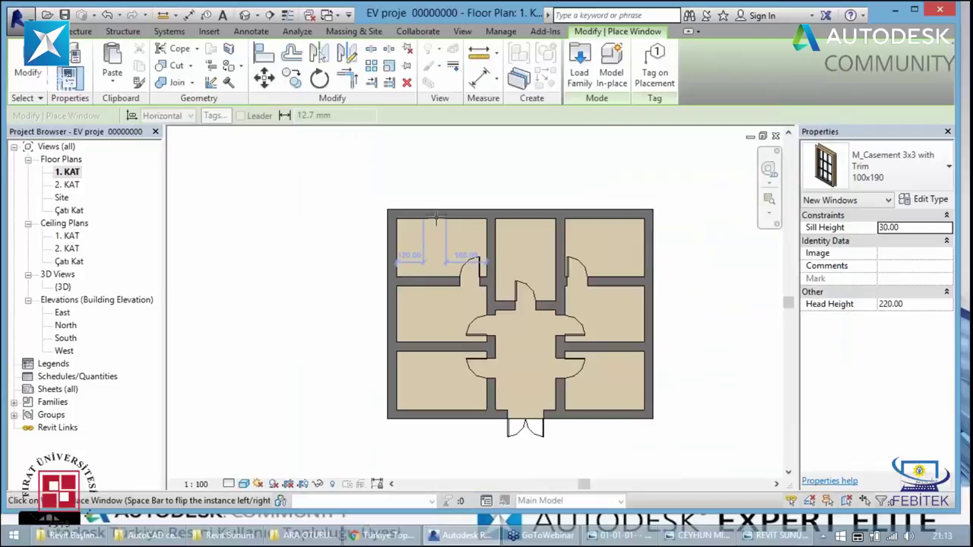
- Place windows in the outer walls of the top-left, top-middle and top-right rooms
click(441, 216)
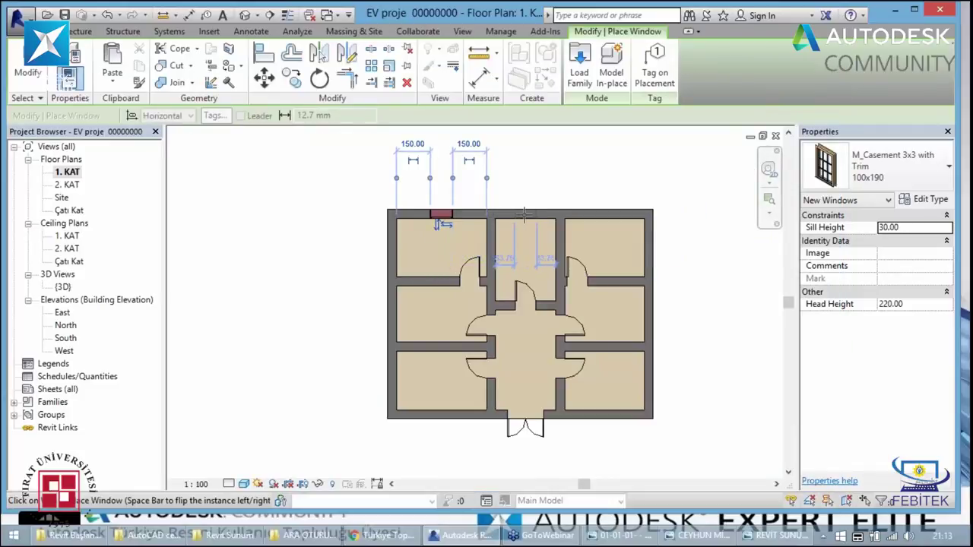
click(525, 216)
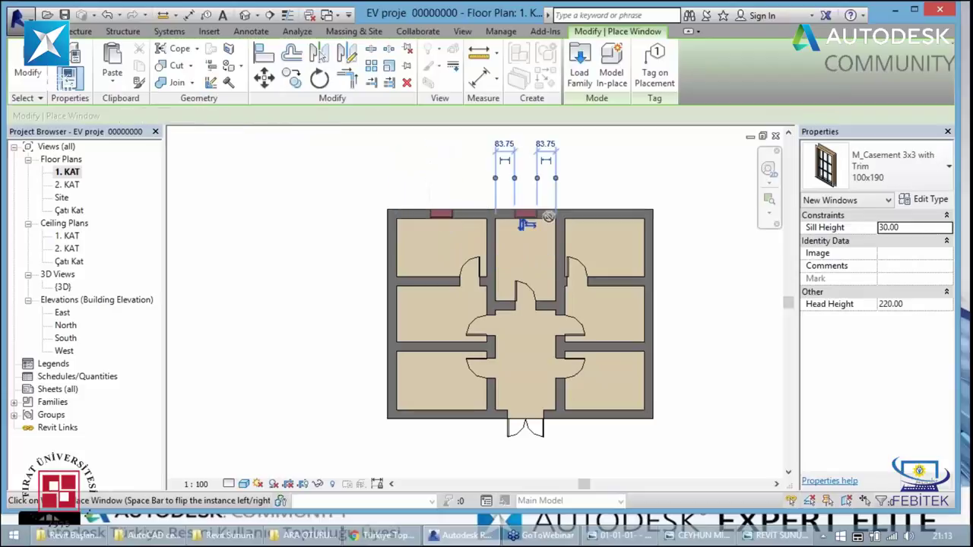
click(612, 219)
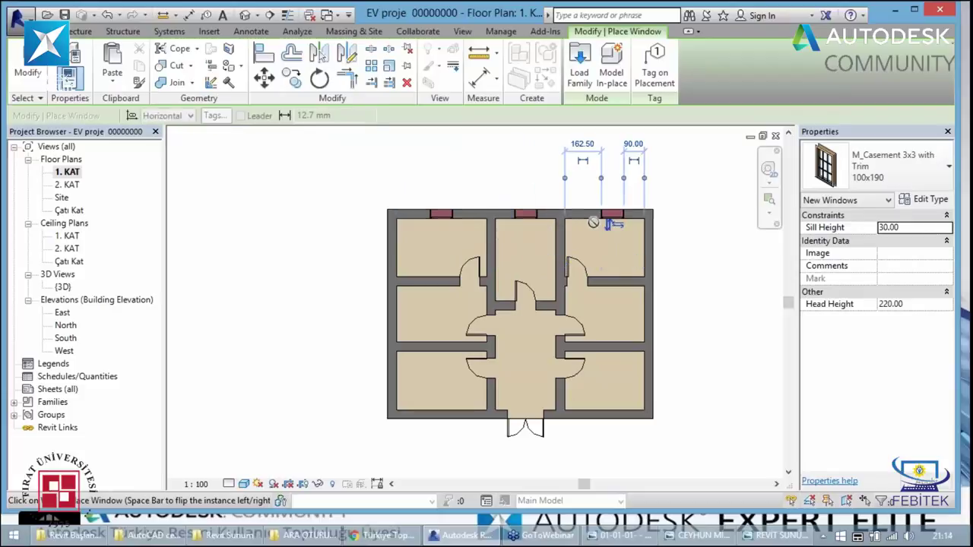
key(Escape)
key(Escape)
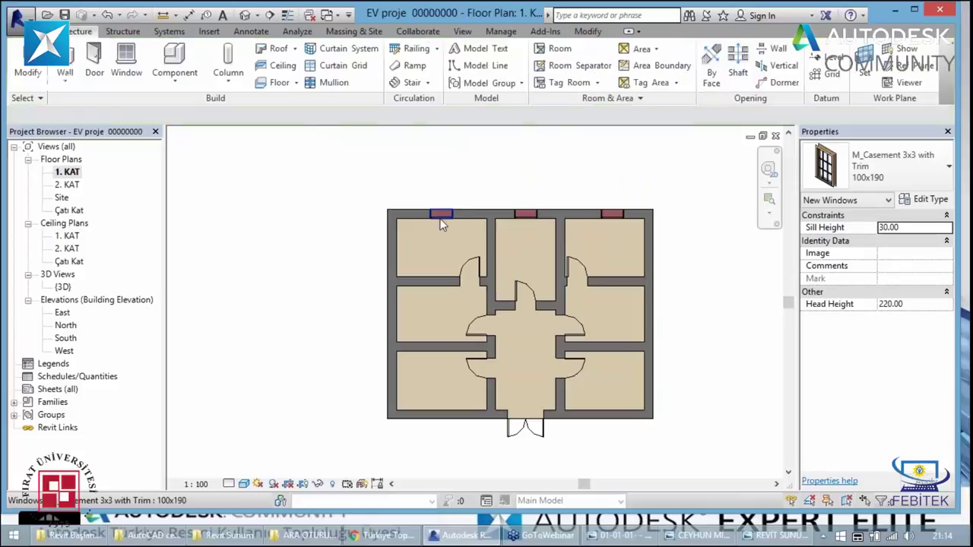
- Flip the facing of the top-left window
scroll(441, 223, up, 2)
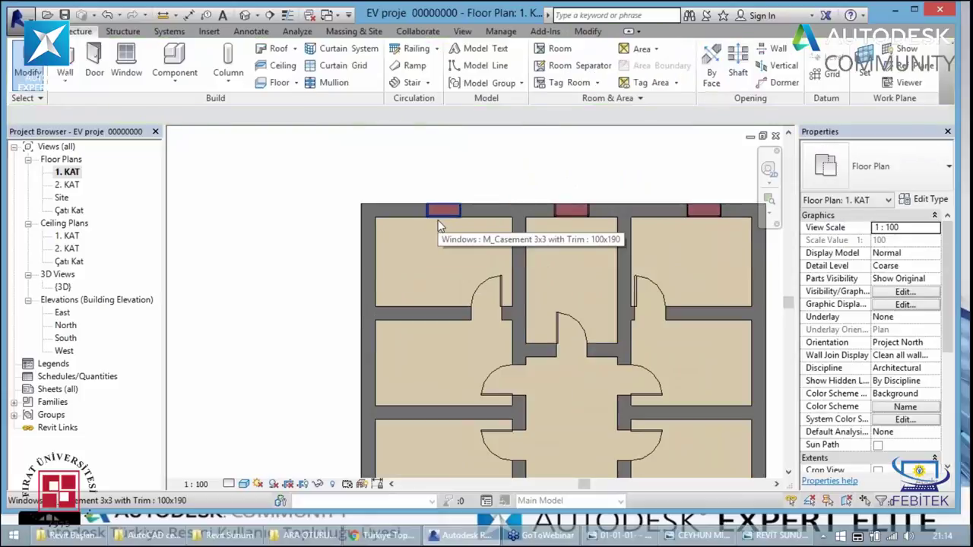
click(442, 221)
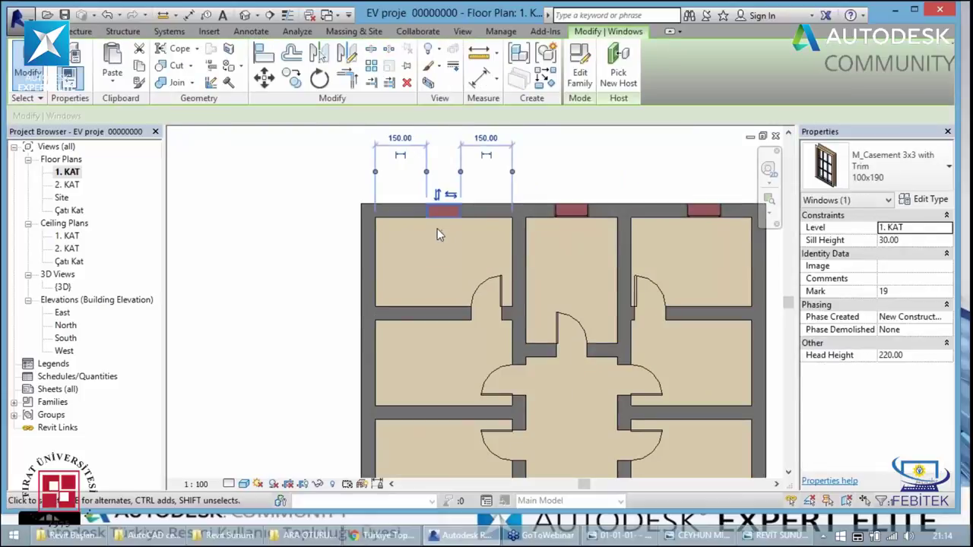
click(438, 196)
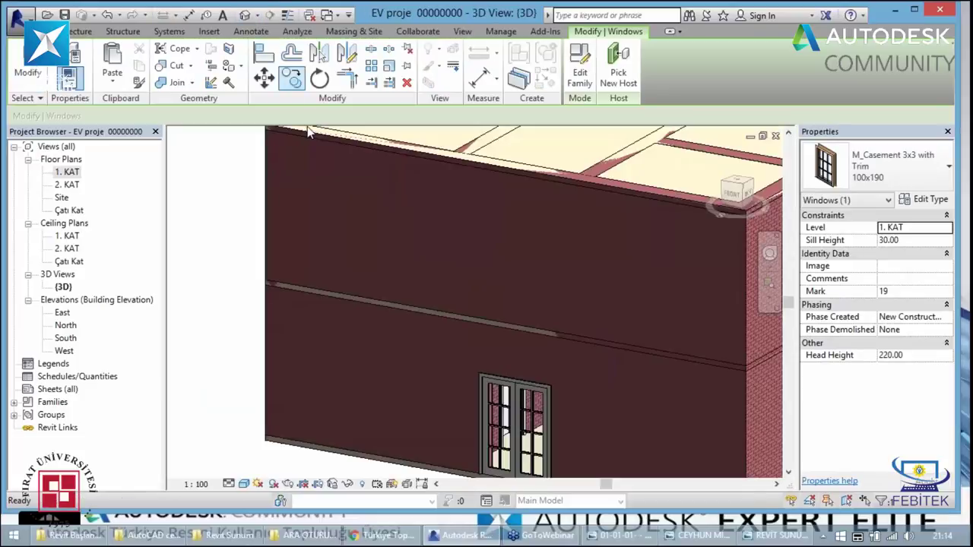
scroll(308, 133, down, 5)
key(shift+w)
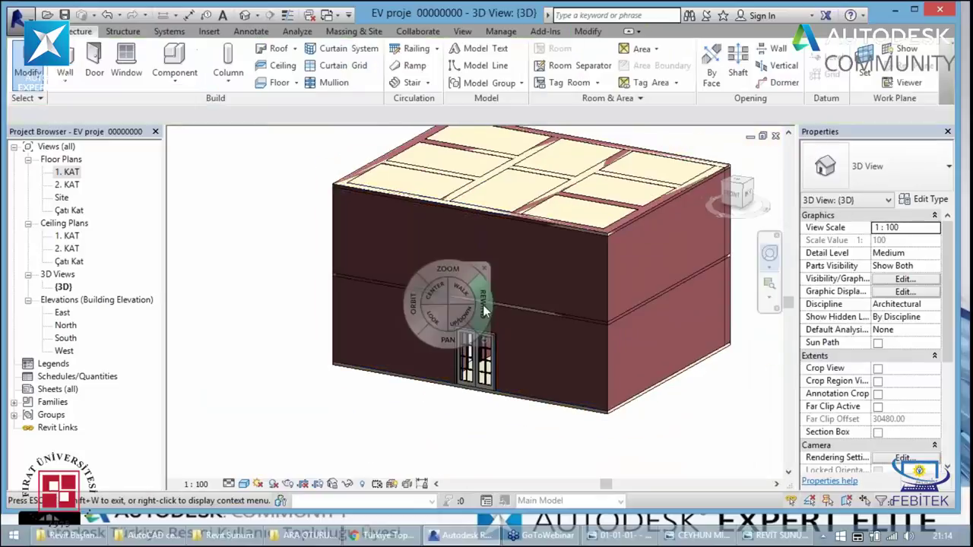
- Orbit the 3D view to inspect the windows set into the brick wall
mouse_move(452, 372)
mouse_down()
mouse_move(228, 310)
mouse_move(730, 376)
mouse_up()
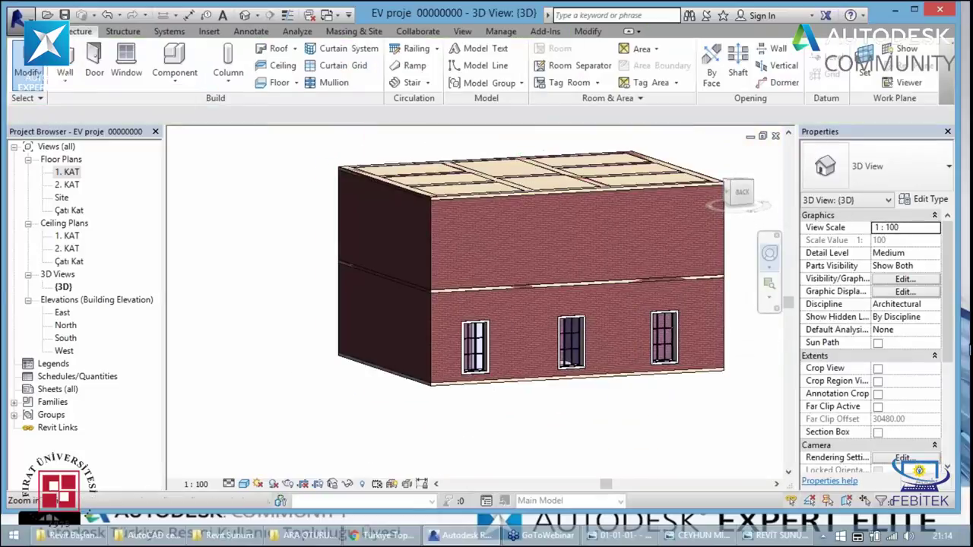
drag(458, 378, 353, 380)
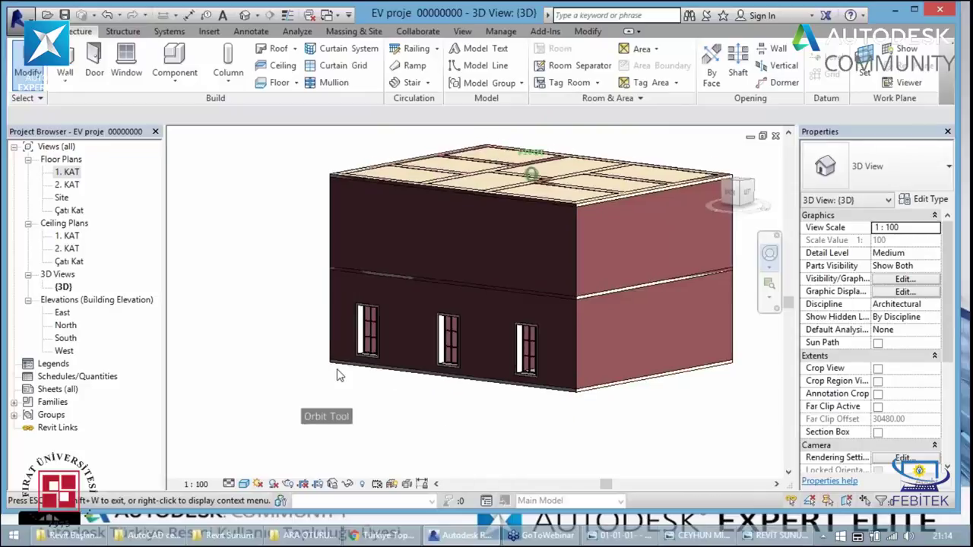
scroll(362, 384, up, 3)
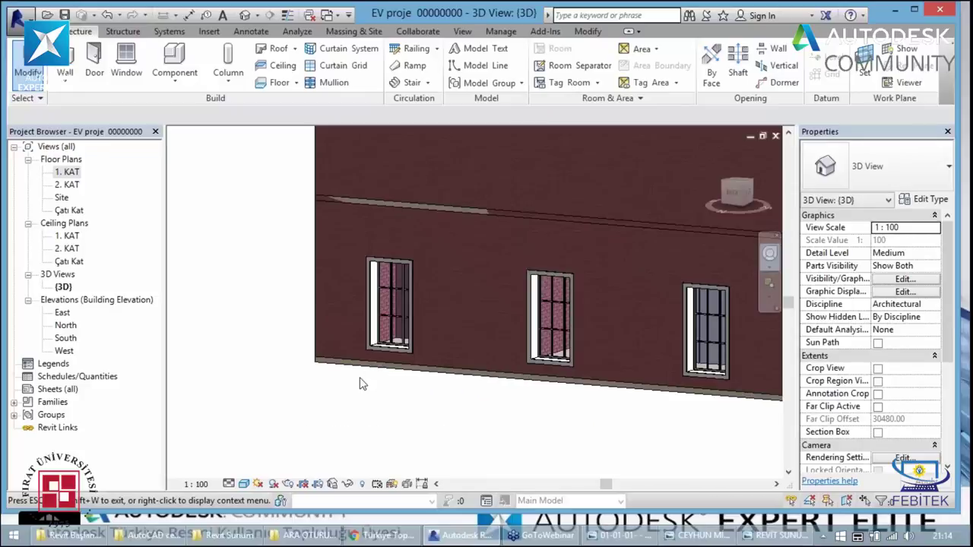
scroll(362, 384, up, 3)
mouse_move(409, 384)
mouse_down()
mouse_move(381, 305)
mouse_move(491, 308)
mouse_up()
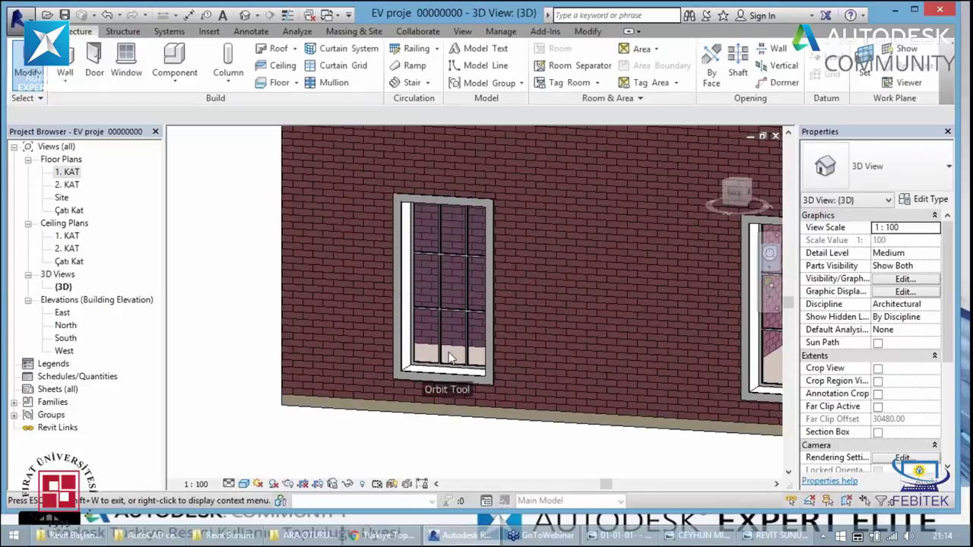
drag(450, 358, 451, 383)
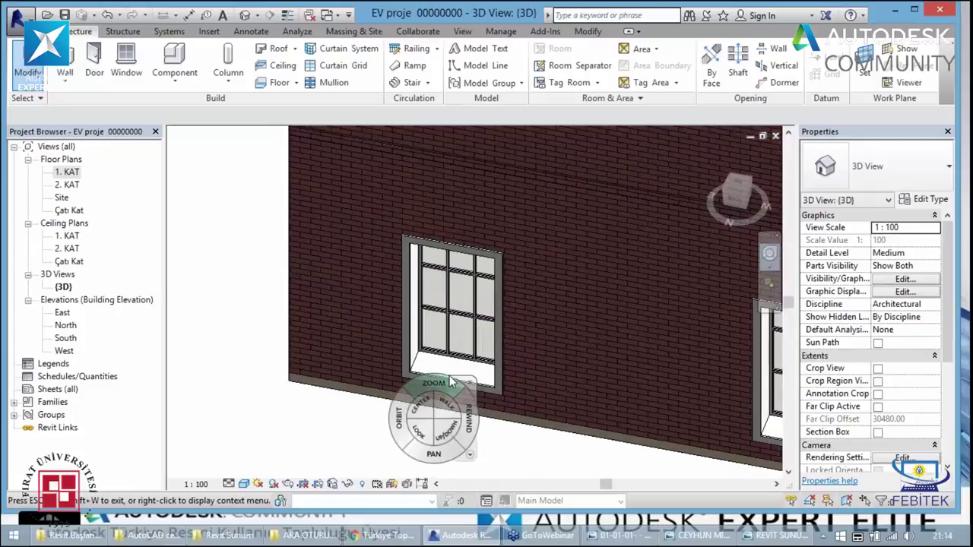
- Back on the 1. KAT plan, flip the top-right window to face outward
click(70, 173)
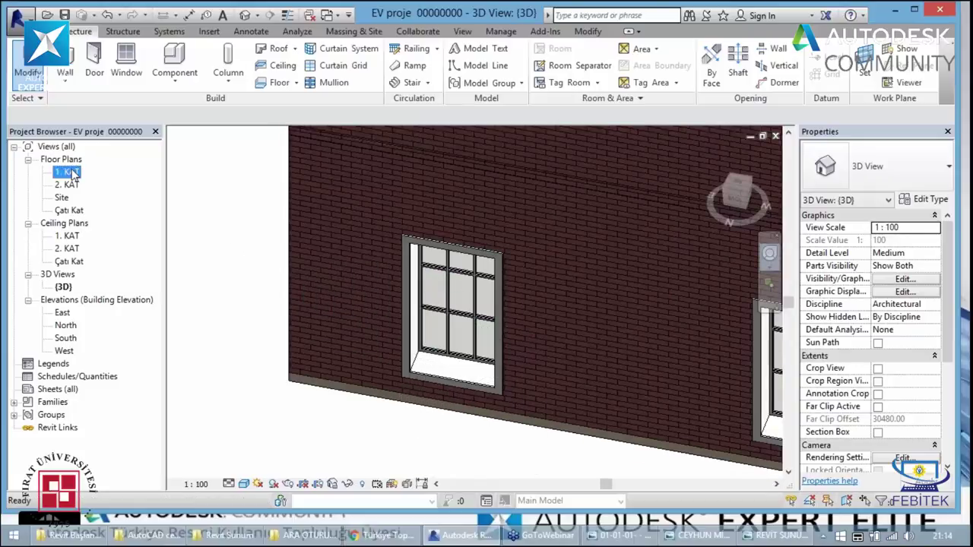
double_click(70, 172)
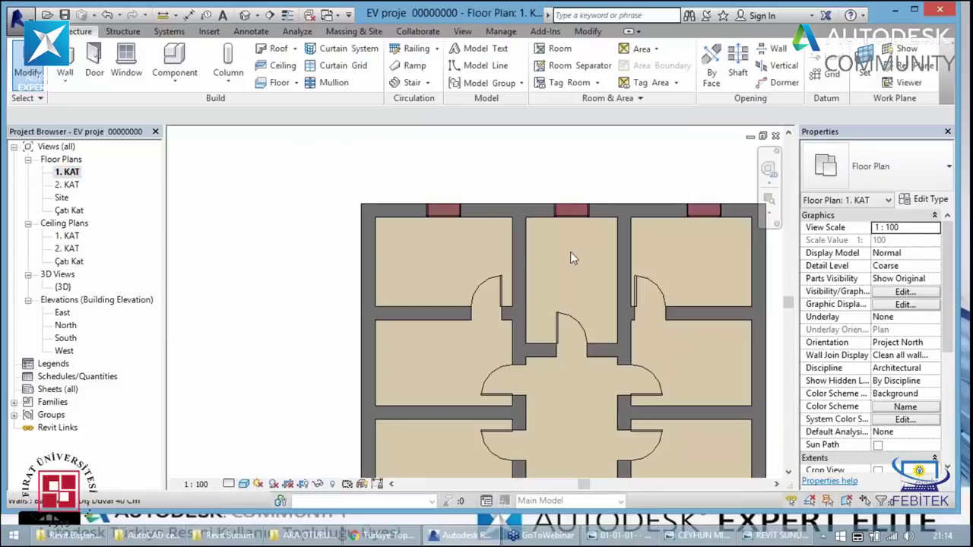
click(704, 211)
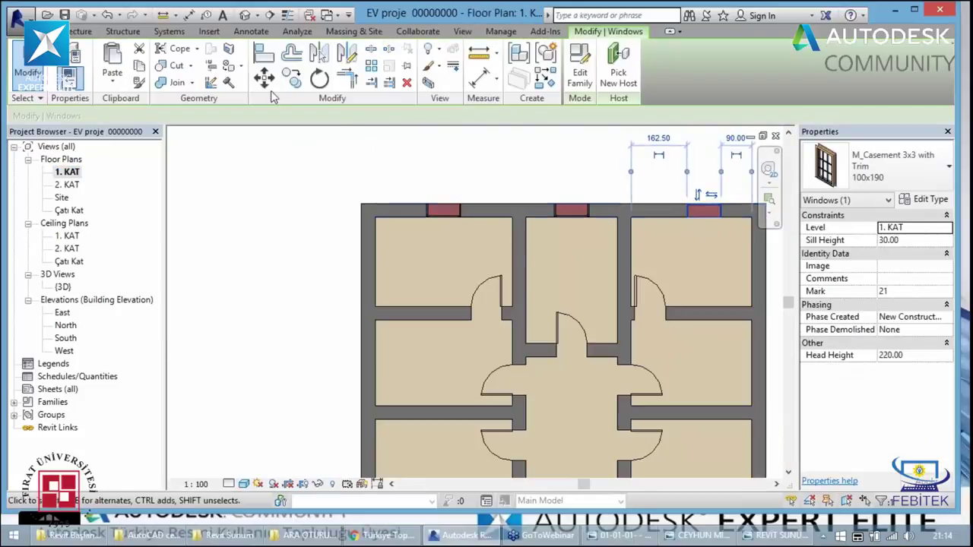
click(244, 15)
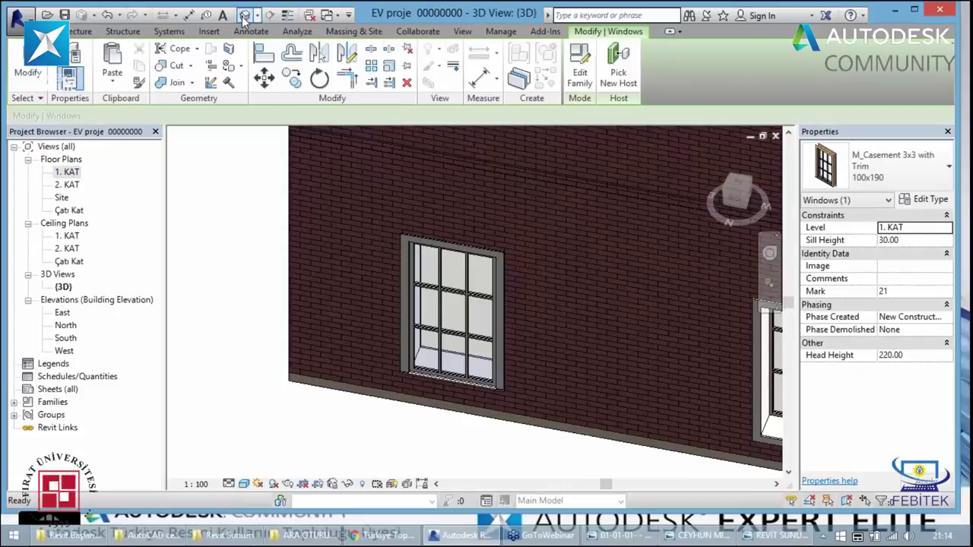
key(Escape)
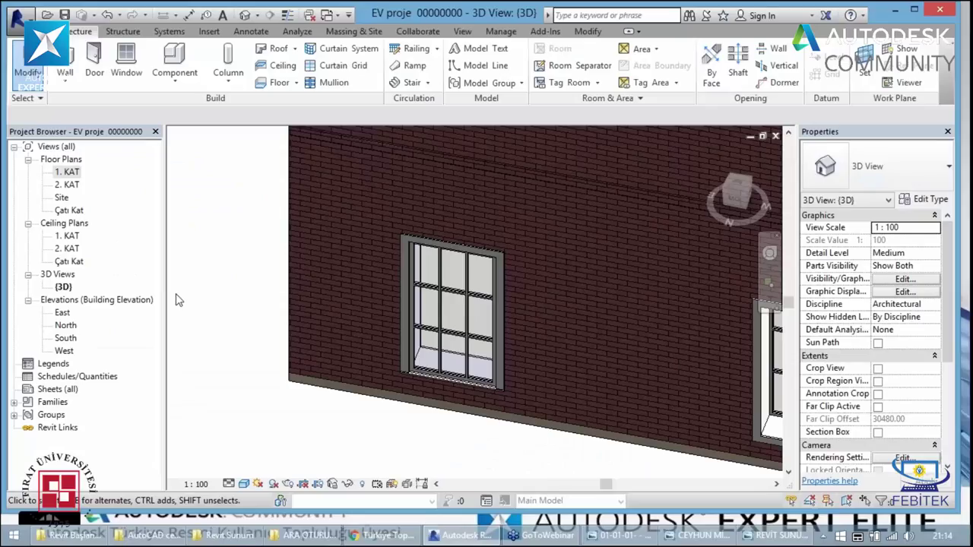
double_click(69, 173)
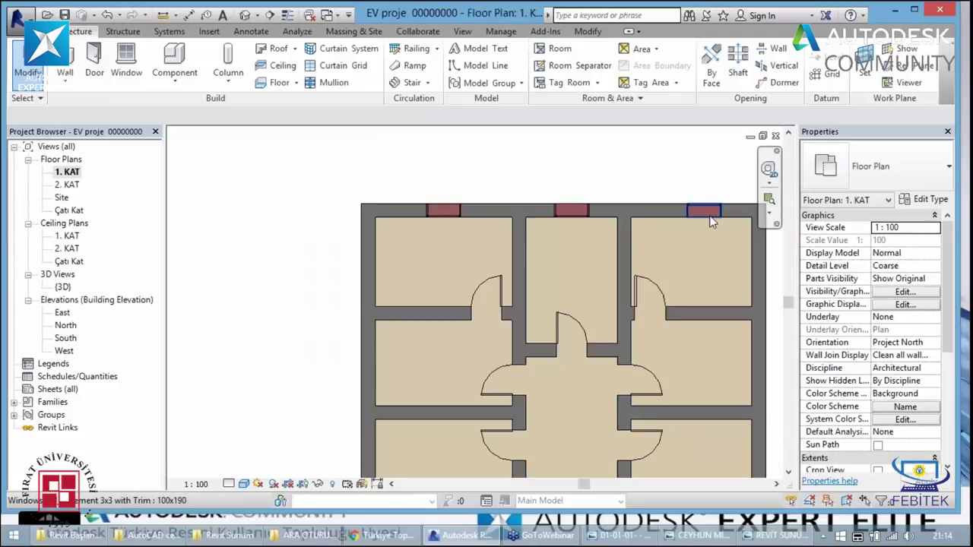
click(701, 209)
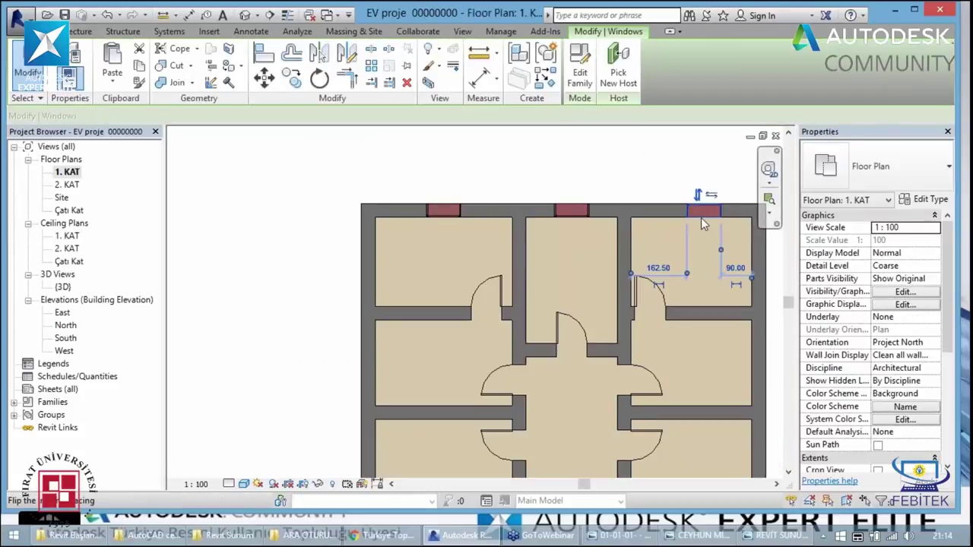
key(space)
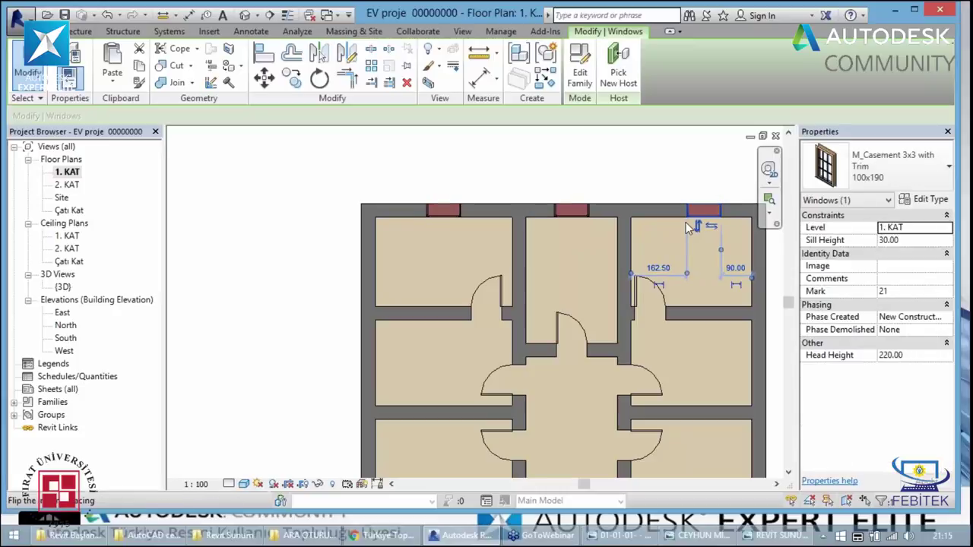
- Select the left top-wall window and bring up its context menu
click(572, 209)
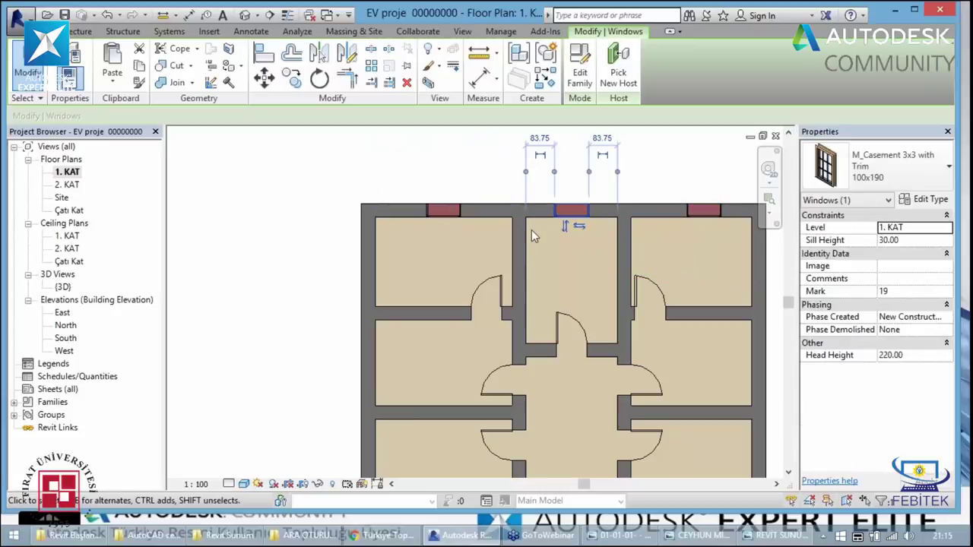
scroll(531, 230, down, 2)
click(202, 221)
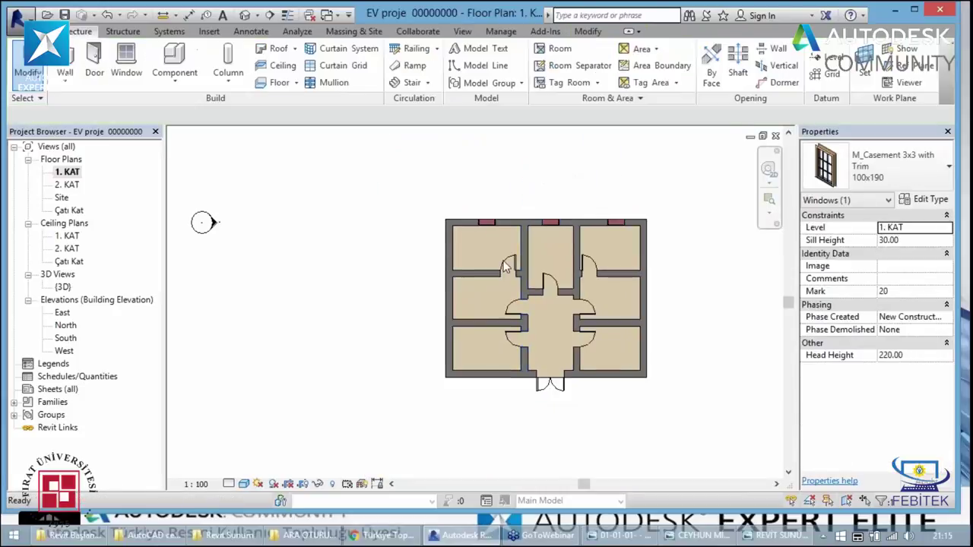
click(485, 225)
right_click(486, 228)
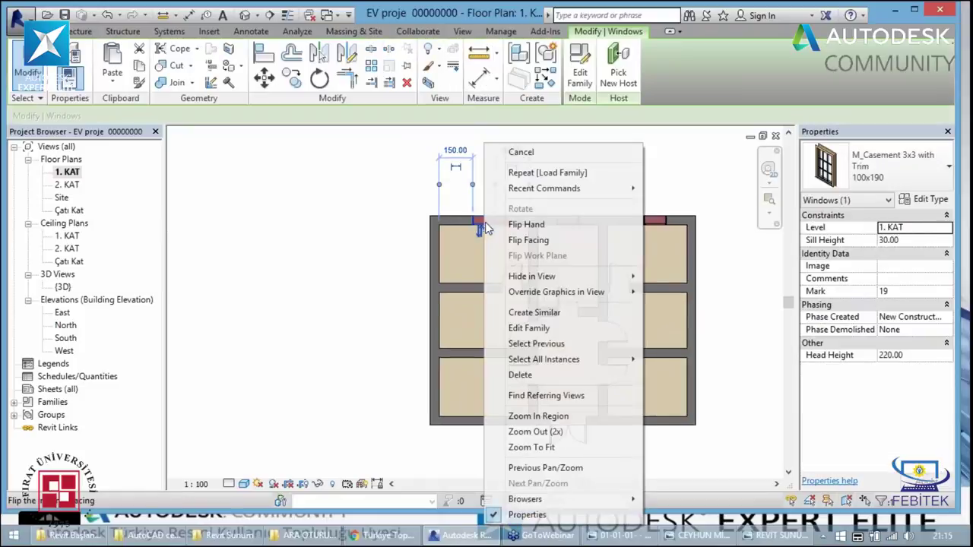
- Place six more casement windows in the left, right and bottom-left exterior walls
click(535, 313)
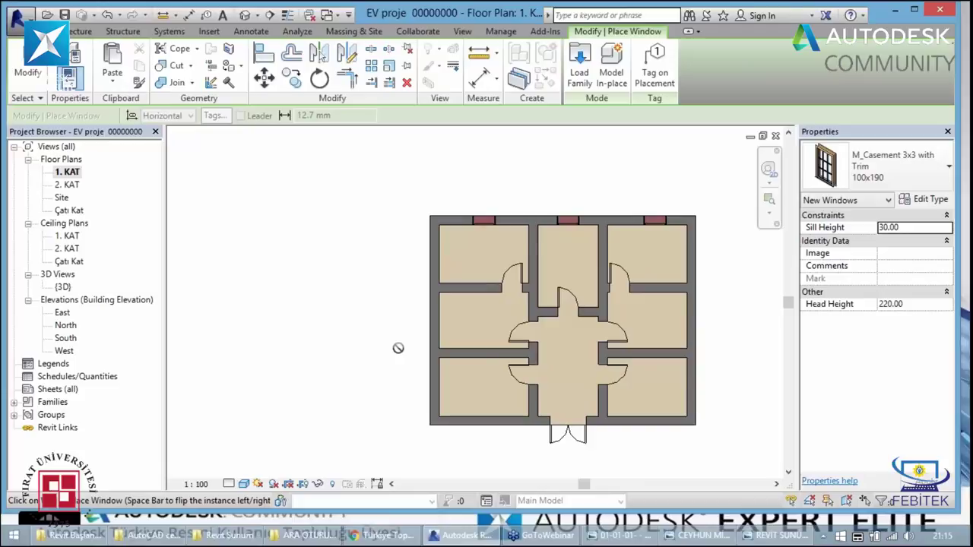
click(434, 246)
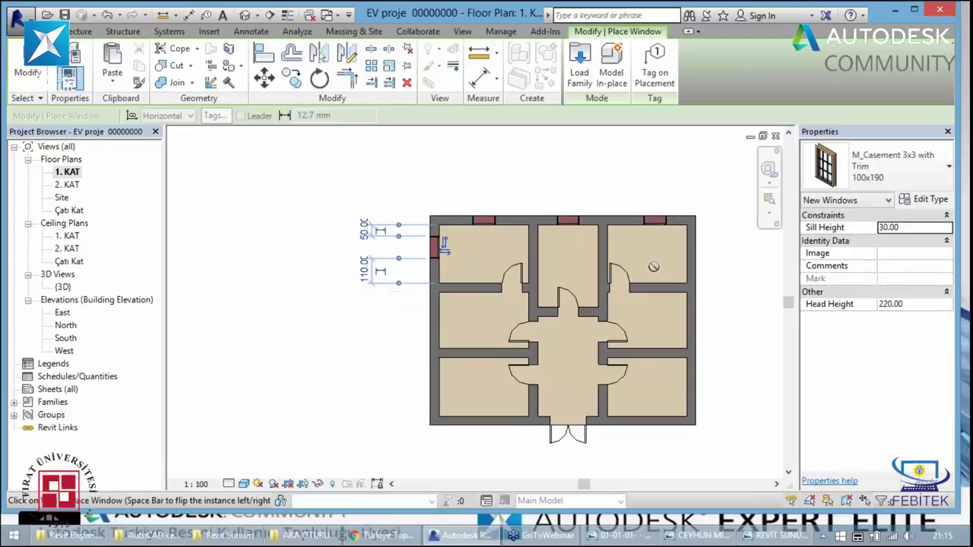
click(685, 253)
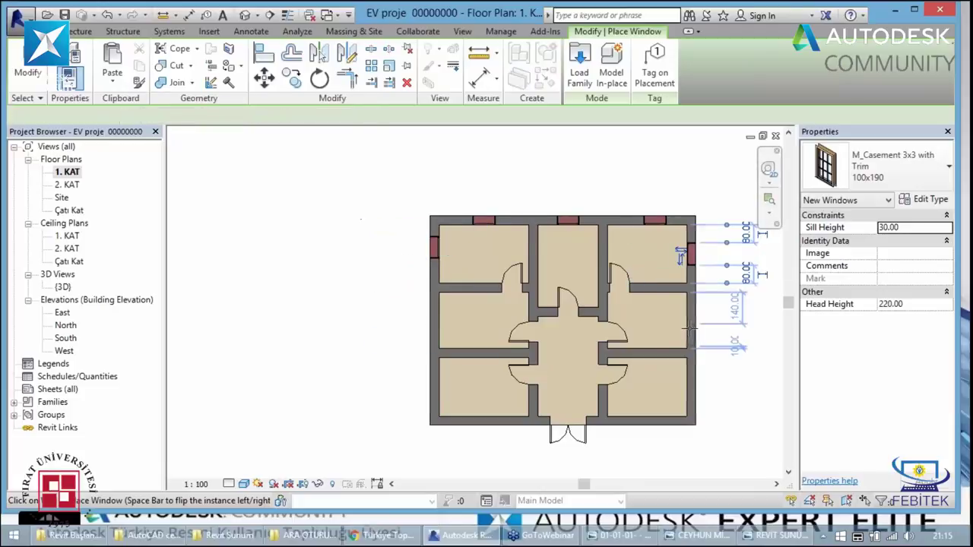
click(686, 321)
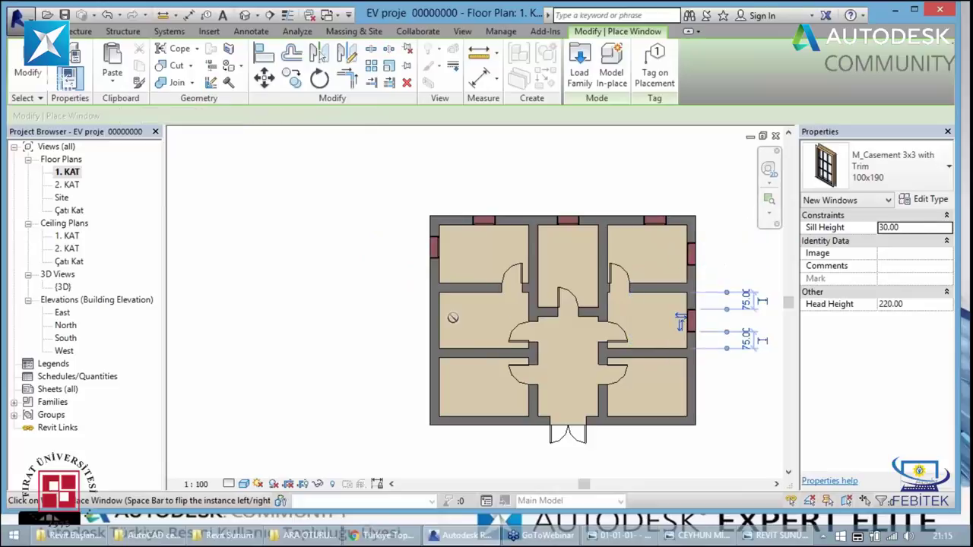
click(437, 321)
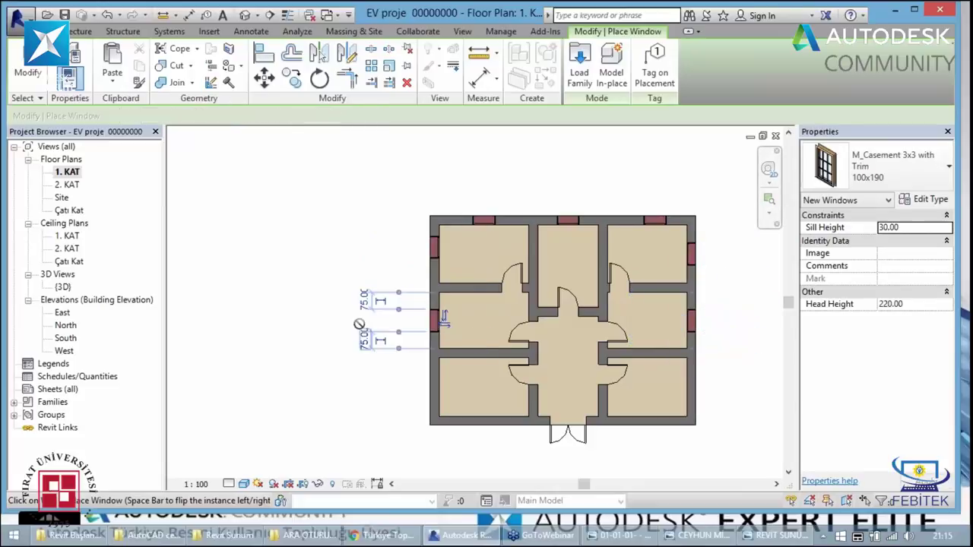
click(437, 386)
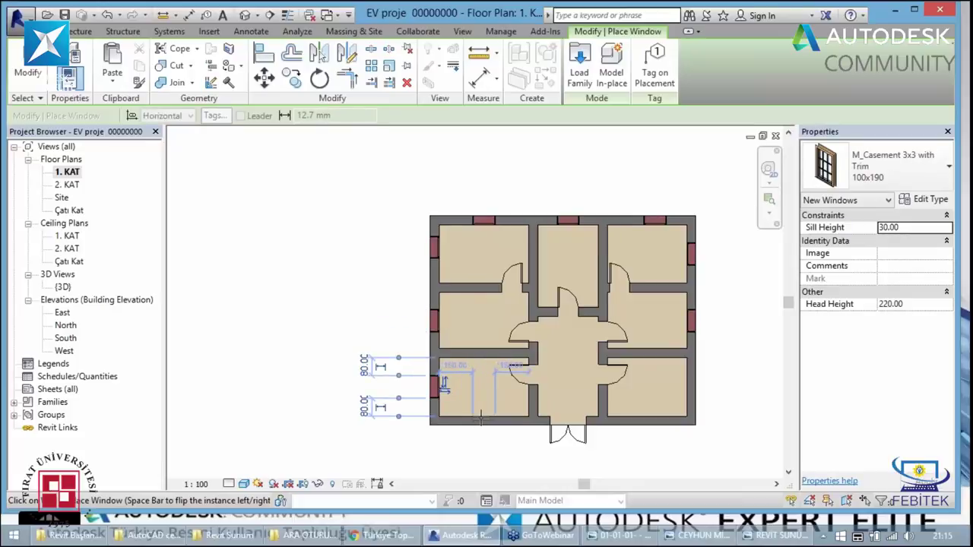
click(482, 418)
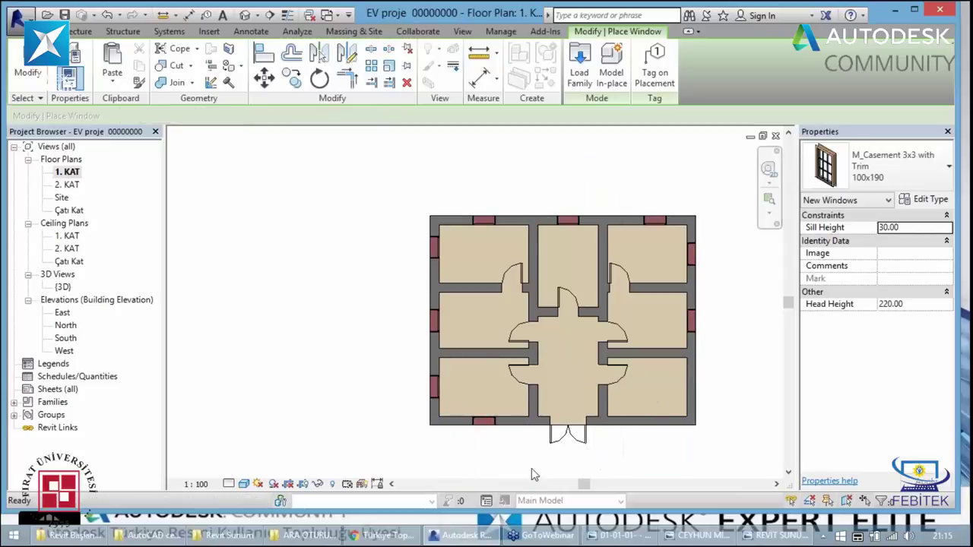
key(Escape)
key(Escape)
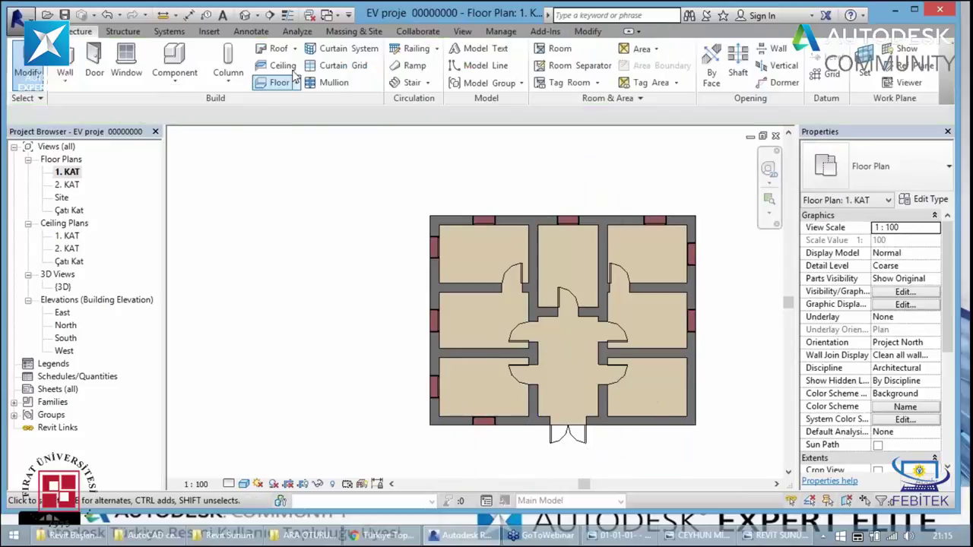
- Open the 3D view and orbit to a raised corner view of the windowed house
click(245, 14)
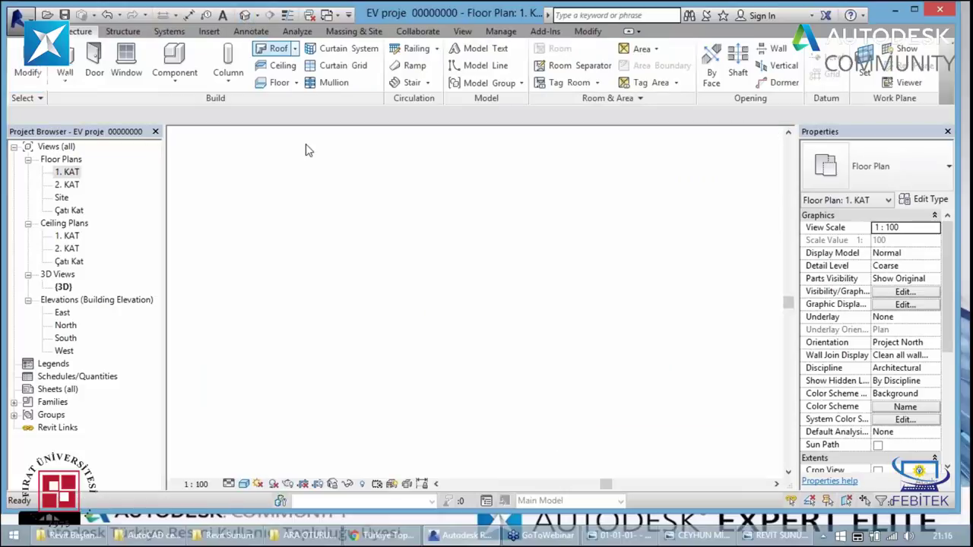
scroll(424, 373, down, 5)
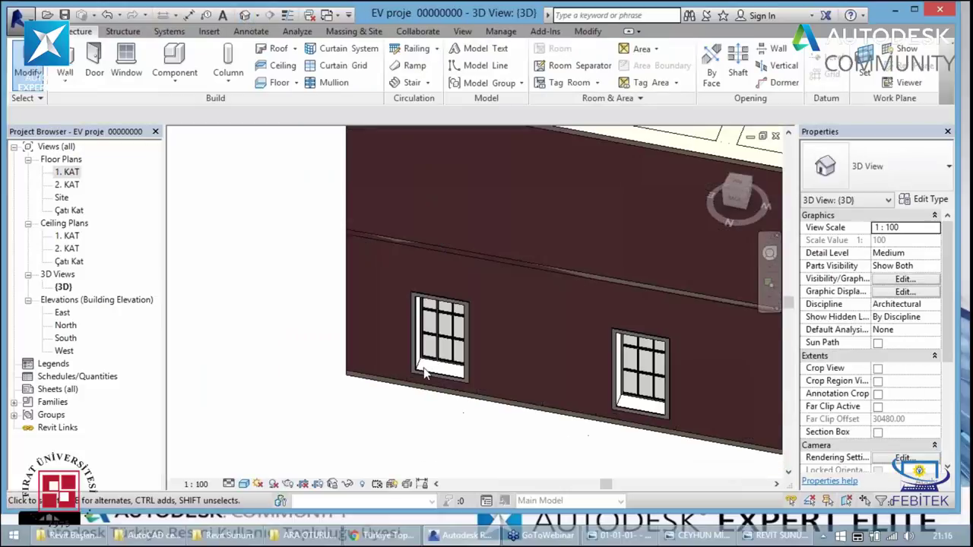
scroll(424, 373, down, 3)
scroll(425, 373, down, 3)
key(shift+w)
drag(410, 361, 330, 333)
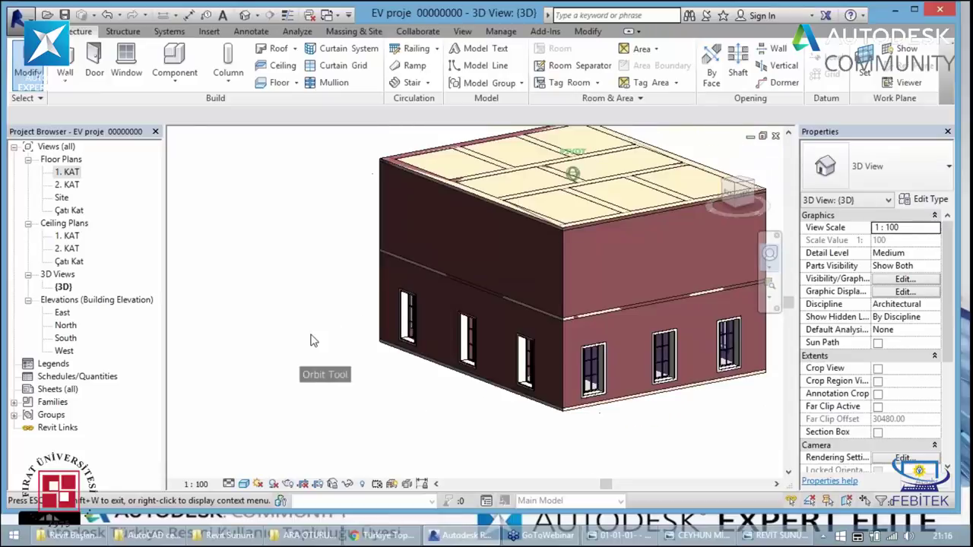
mouse_move(331, 333)
mouse_down()
mouse_move(203, 320)
mouse_move(465, 341)
mouse_move(409, 354)
mouse_move(311, 358)
mouse_move(297, 348)
mouse_move(440, 351)
mouse_up()
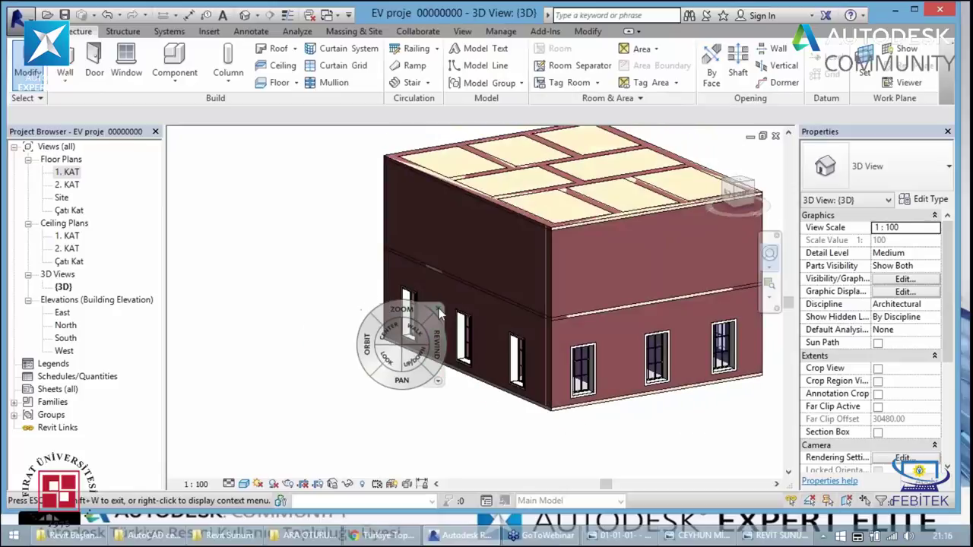
click(432, 308)
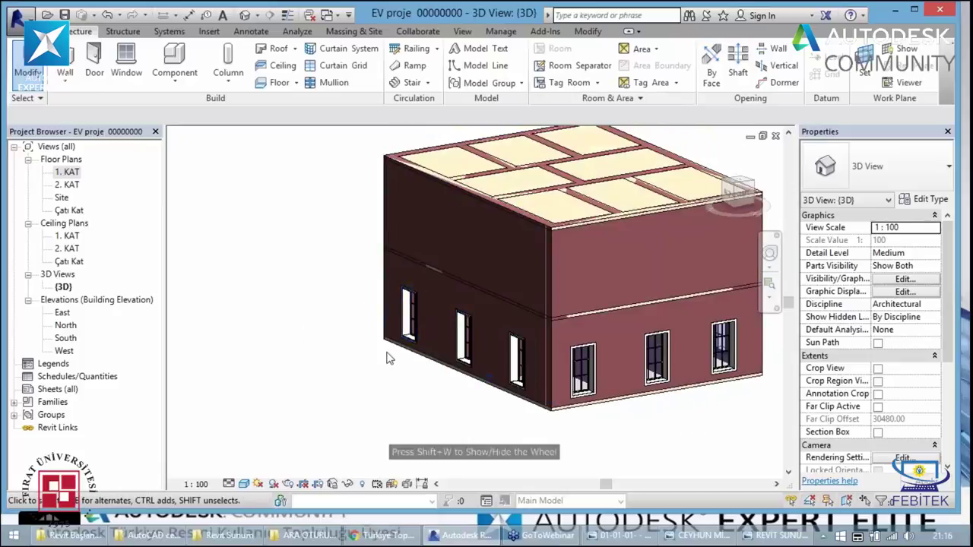
key(shift+w)
key(shift+w)
key(shift+w)
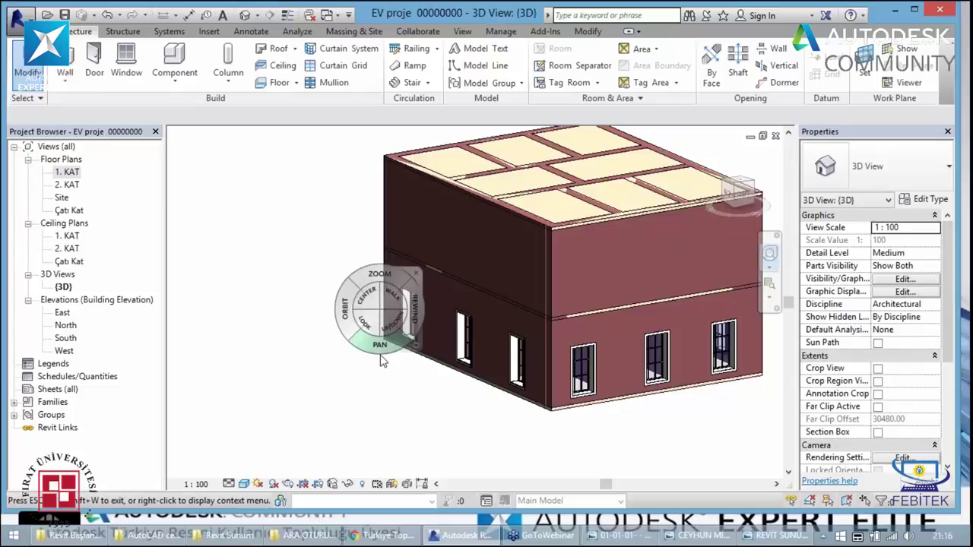
key(shift+w)
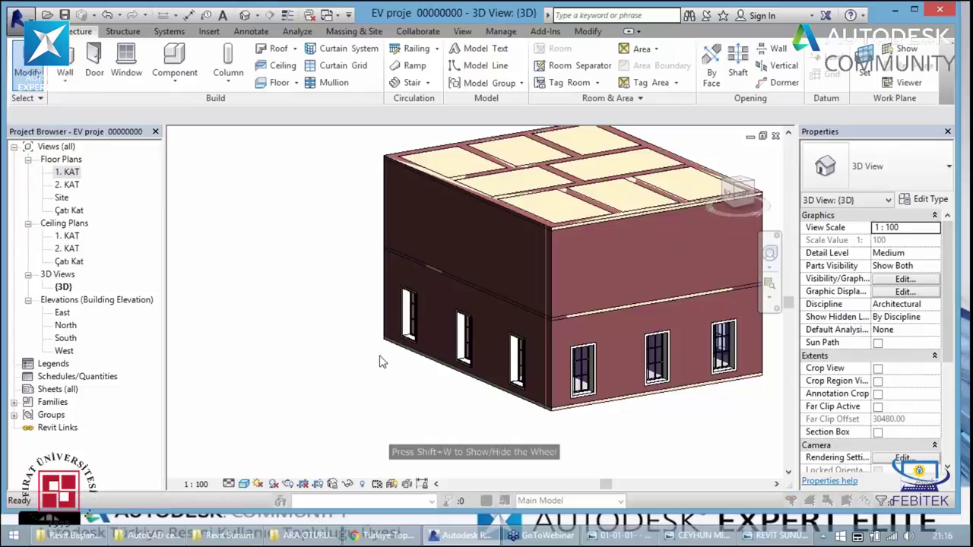
- Open the Project Units settings with the UN shortcut
key(shift+w)
key(u)
key(n)
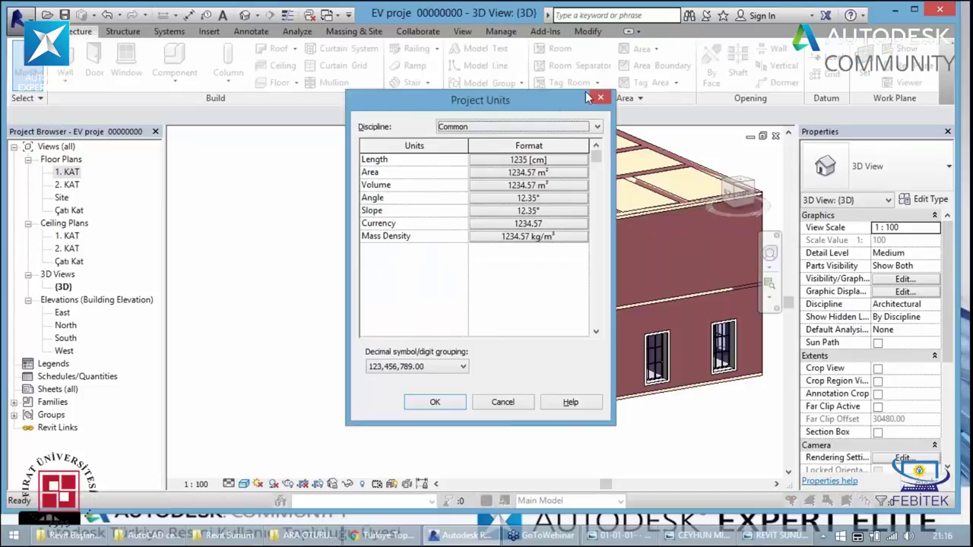
- Close the Project Units dialog to return to the 3D house view
click(600, 100)
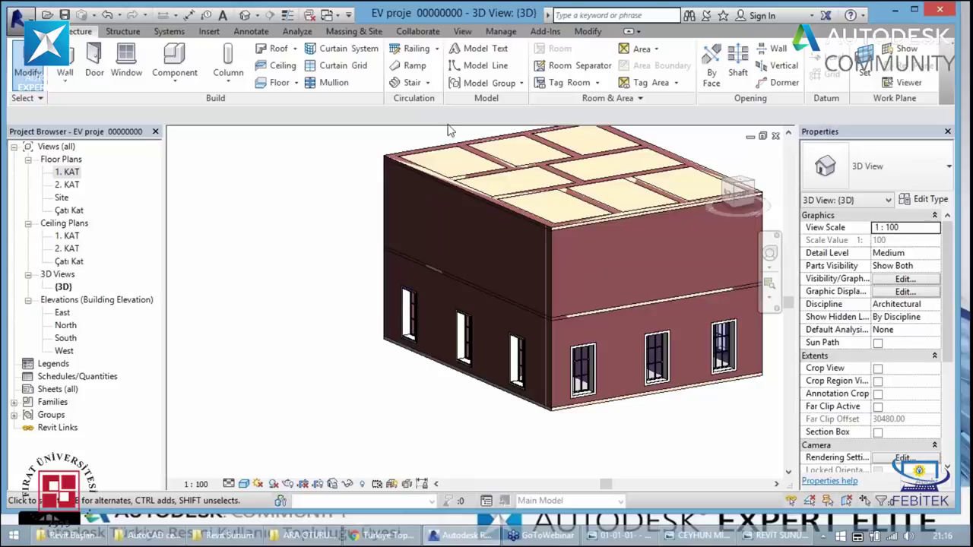
- In Keyboard Shortcuts, find Project Units by searching 'un' and assign UNN alongside UN
click(463, 35)
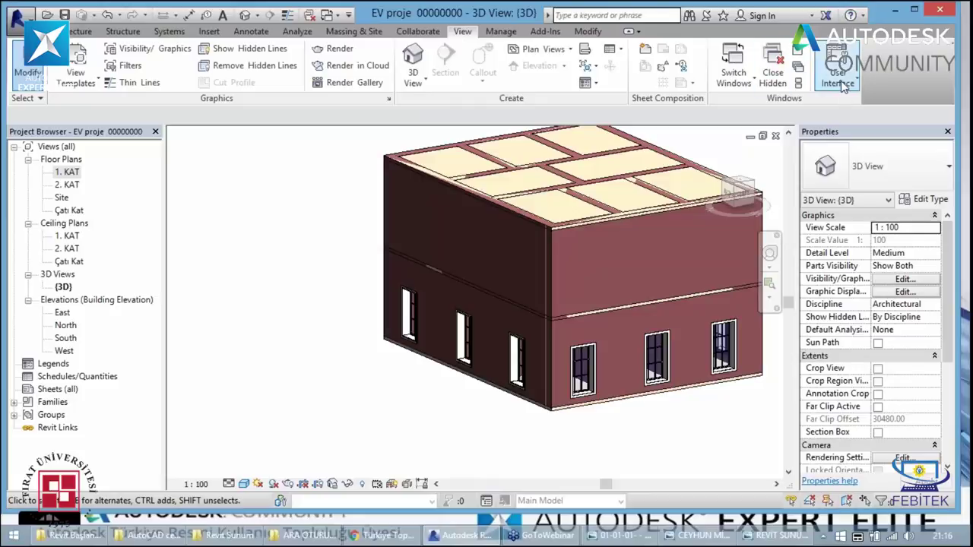
click(839, 82)
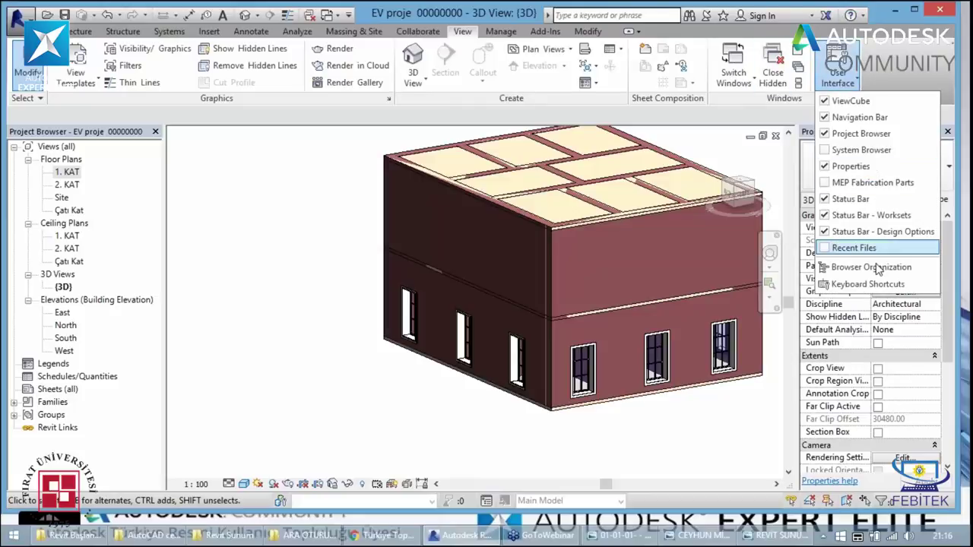
click(863, 286)
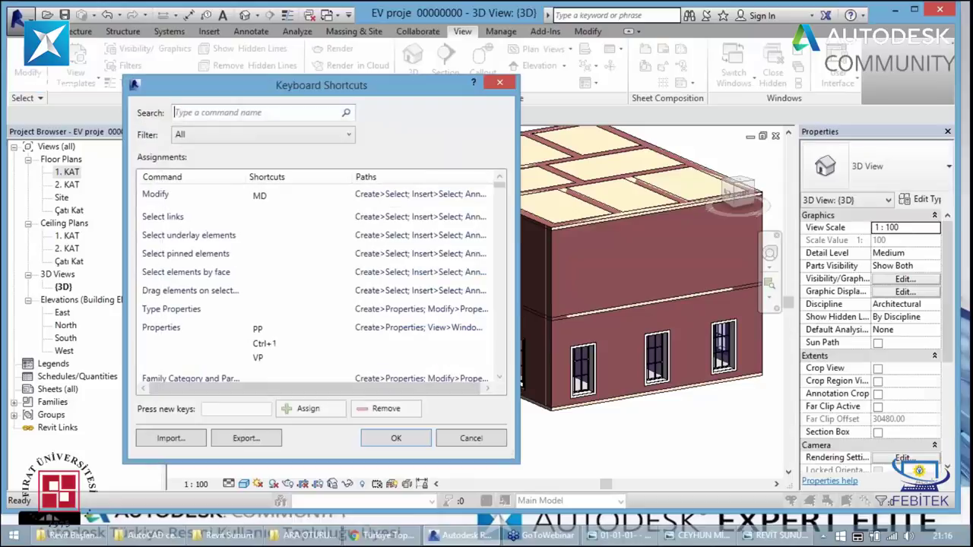
click(232, 112)
text(u)
text(n)
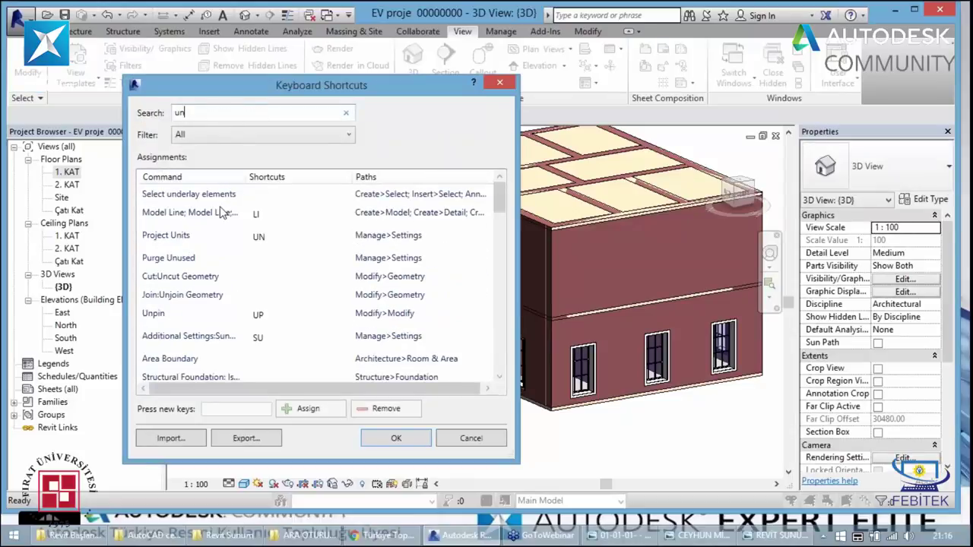
click(267, 239)
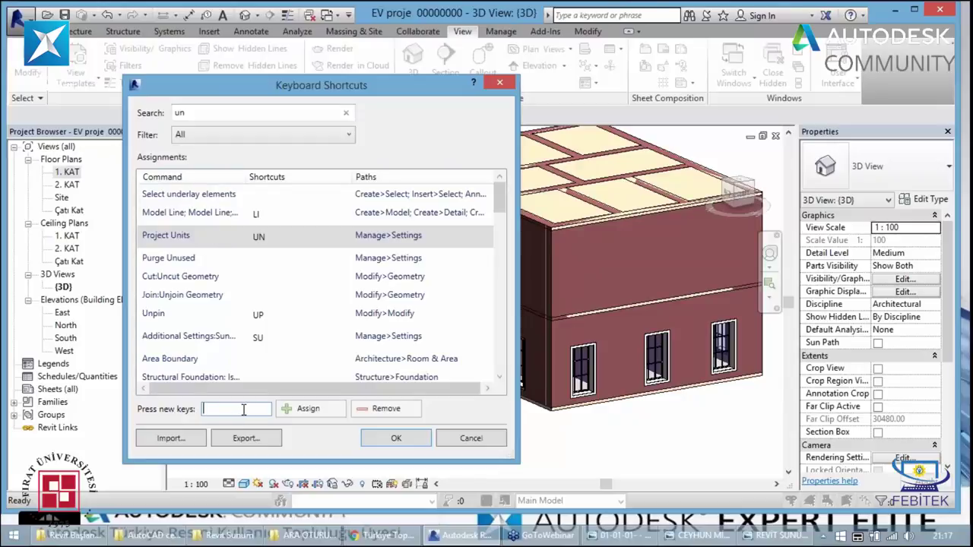
text(UNN)
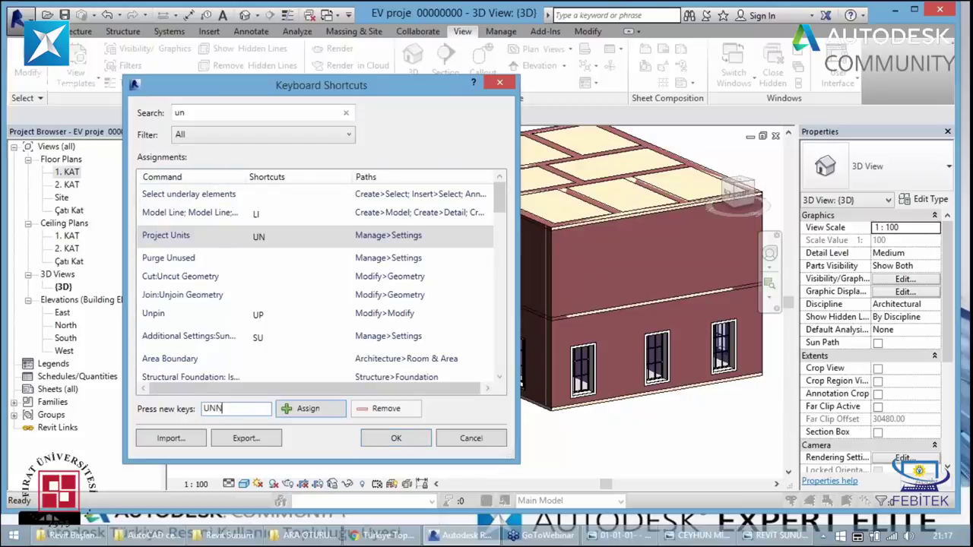
click(287, 411)
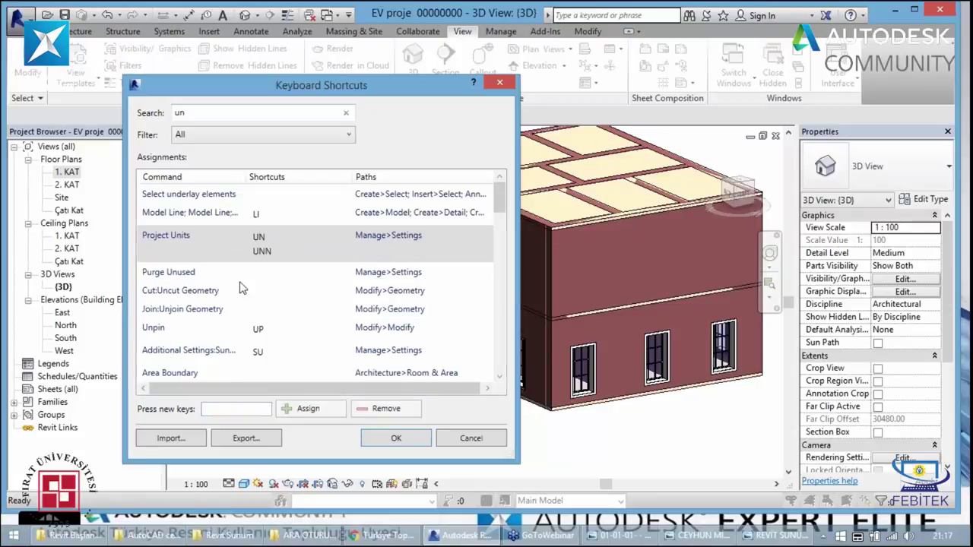
- Check the new UNN entry, then search the shortcut list for 'manage'
click(287, 252)
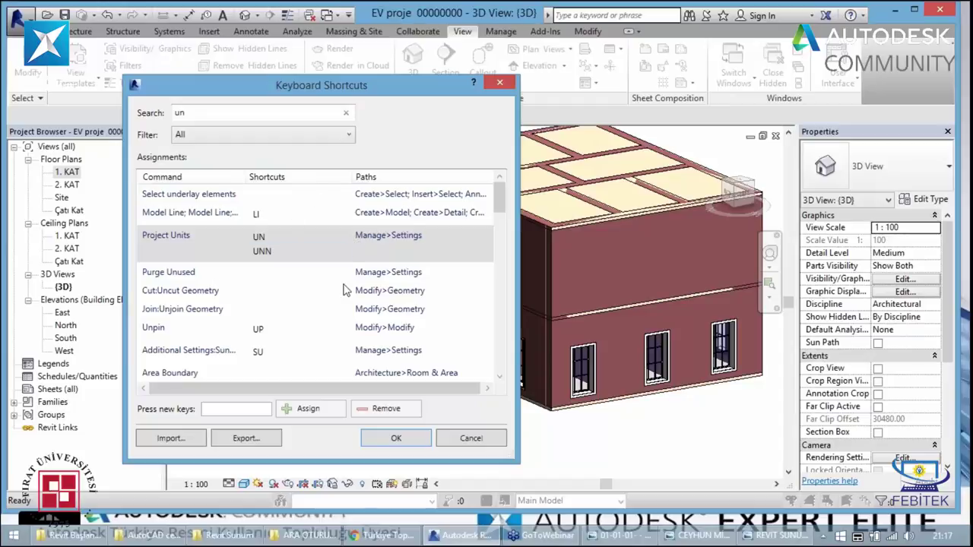
drag(500, 200, 499, 249)
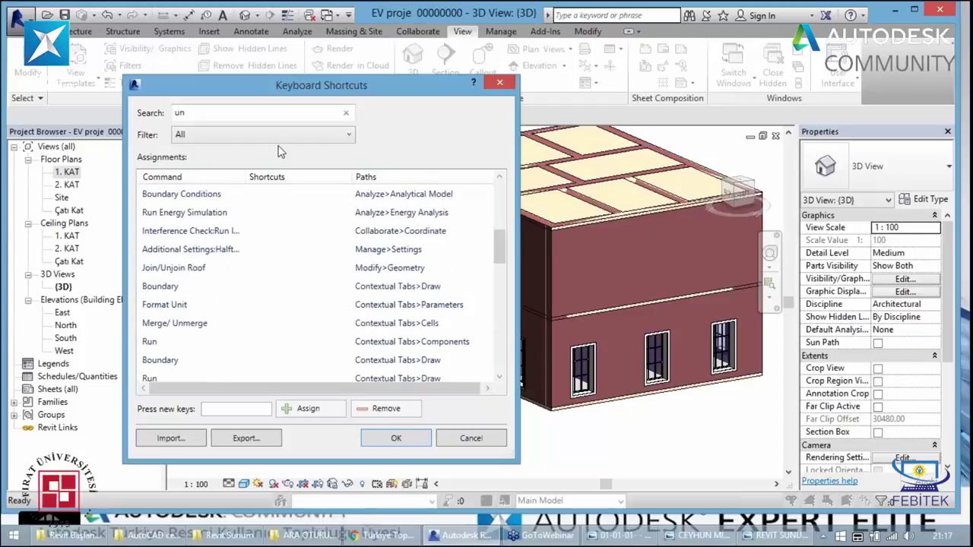
drag(190, 113, 159, 114)
text(man)
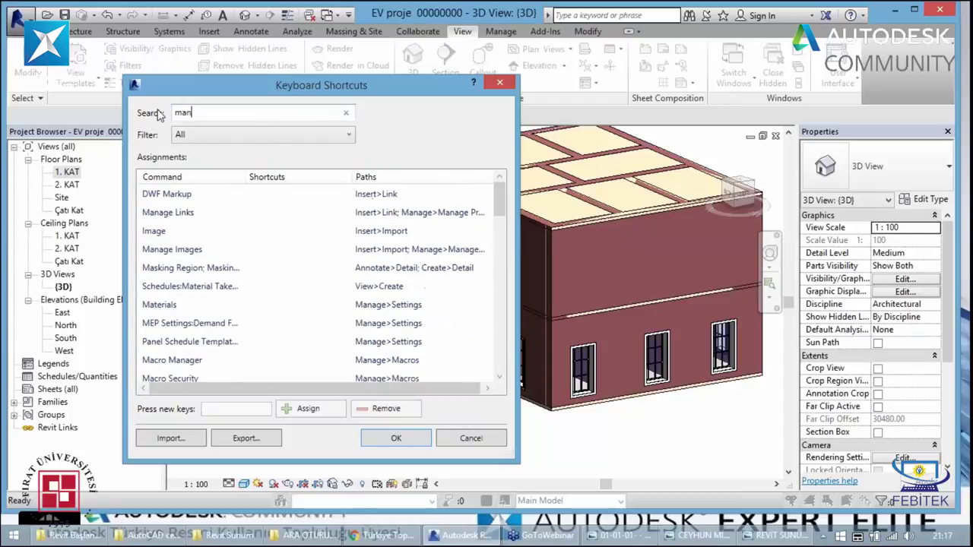
text(age)
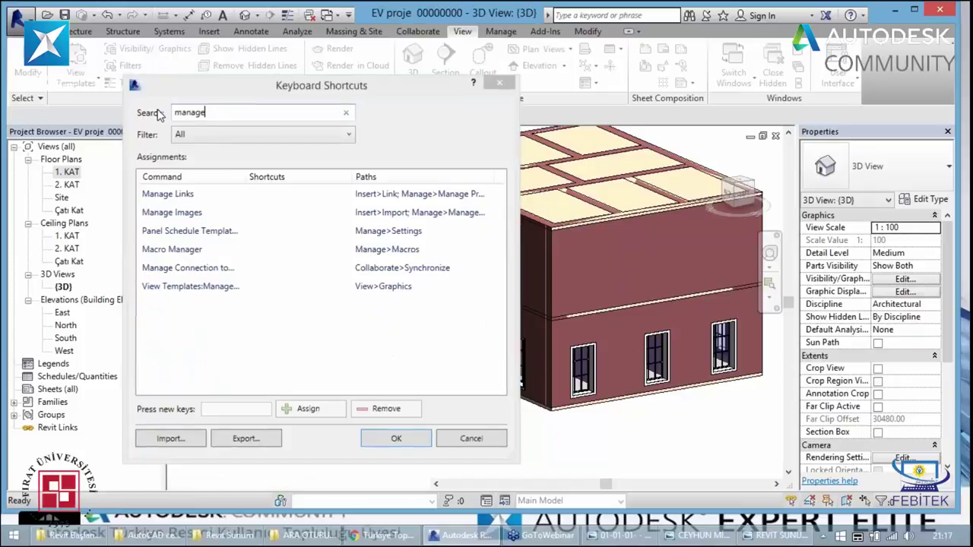
key(Escape)
- Reopen Keyboard Shortcuts and search for wall commands to find WA for Wall
click(837, 74)
click(854, 247)
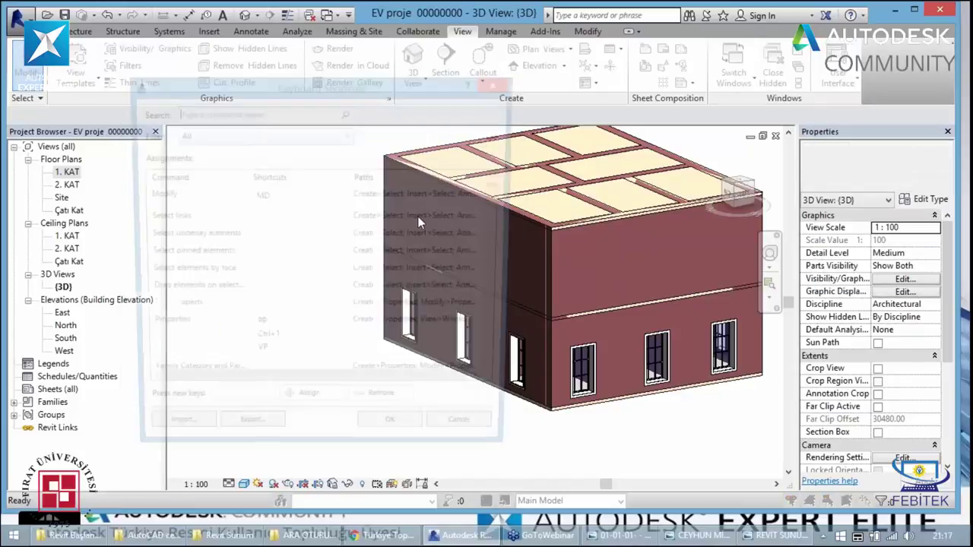
text(pr)
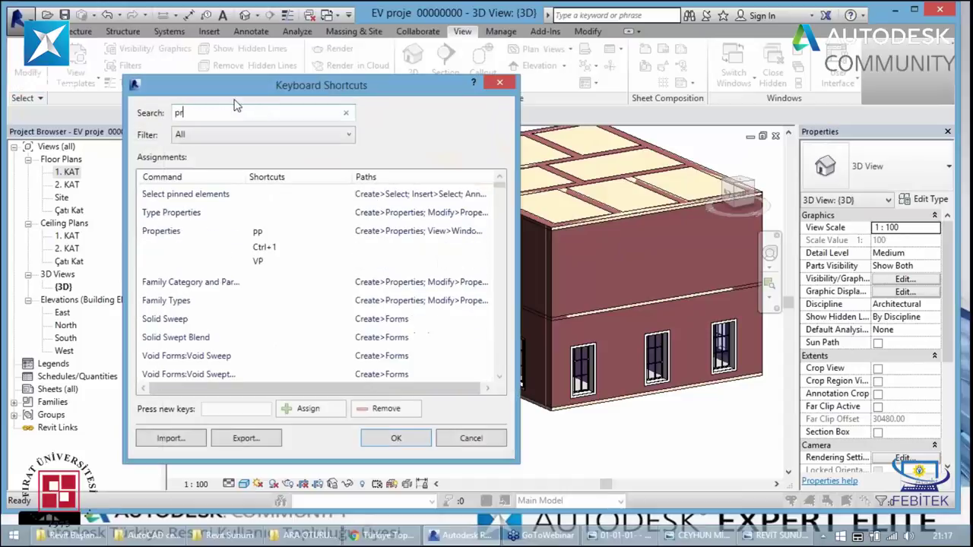
text(o)
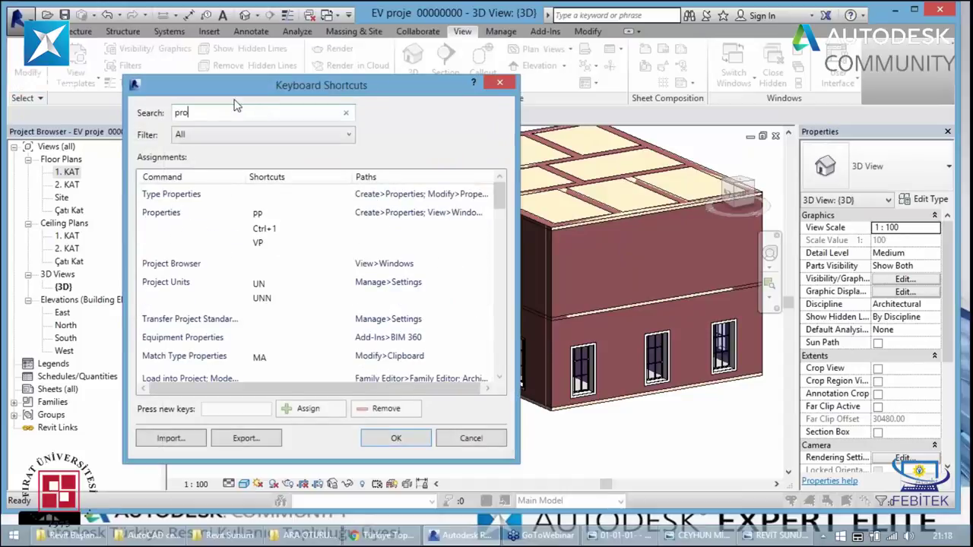
key(BackSpace)
key(BackSpace)
key(BackSpace)
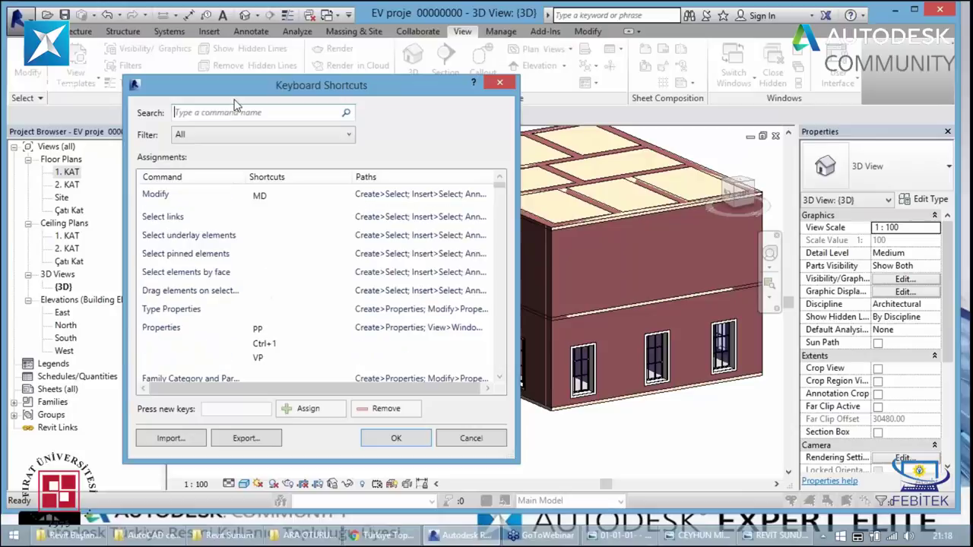
text(wa)
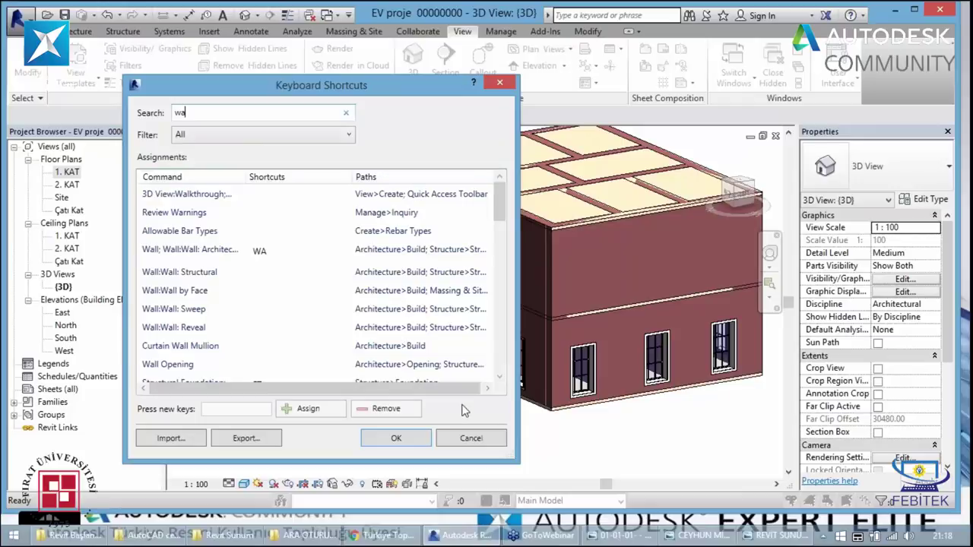
click(499, 83)
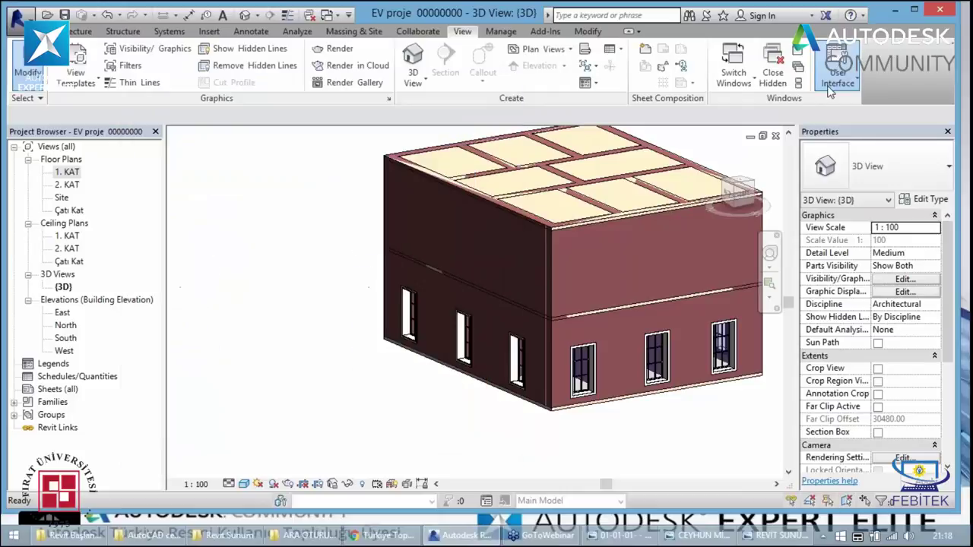
click(837, 72)
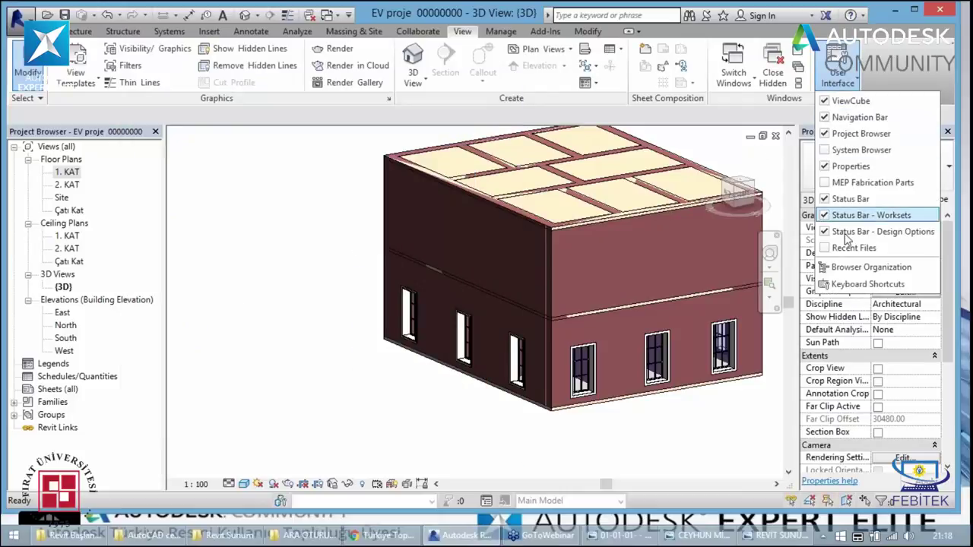
click(296, 282)
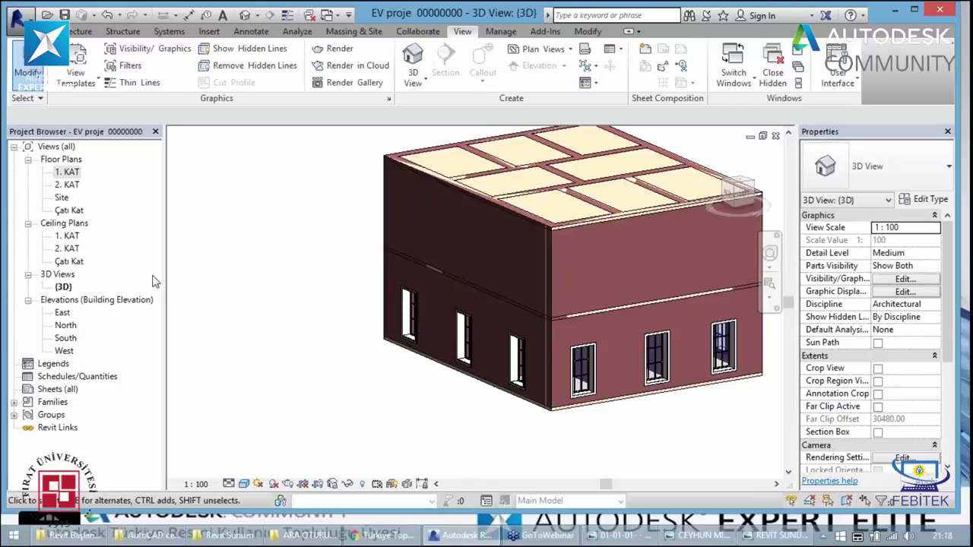
click(78, 175)
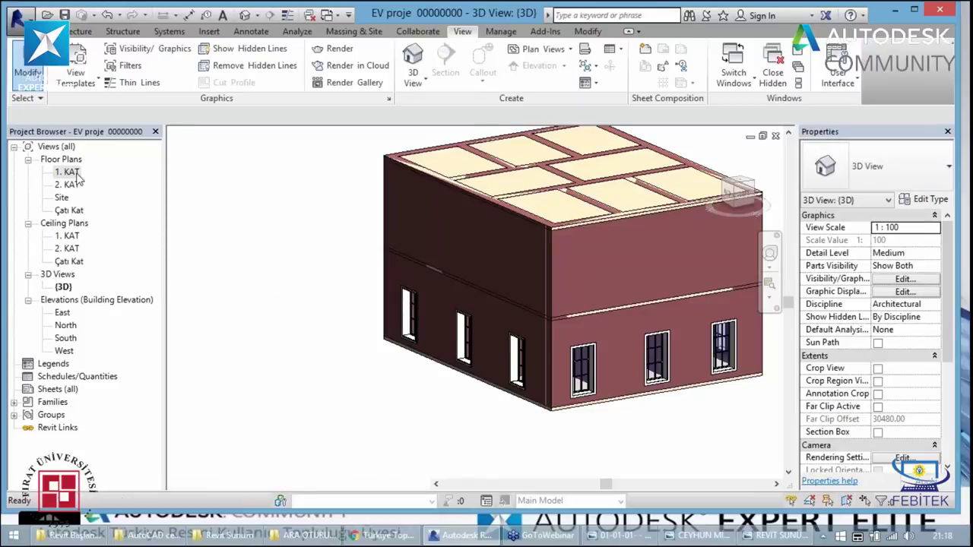
double_click(79, 176)
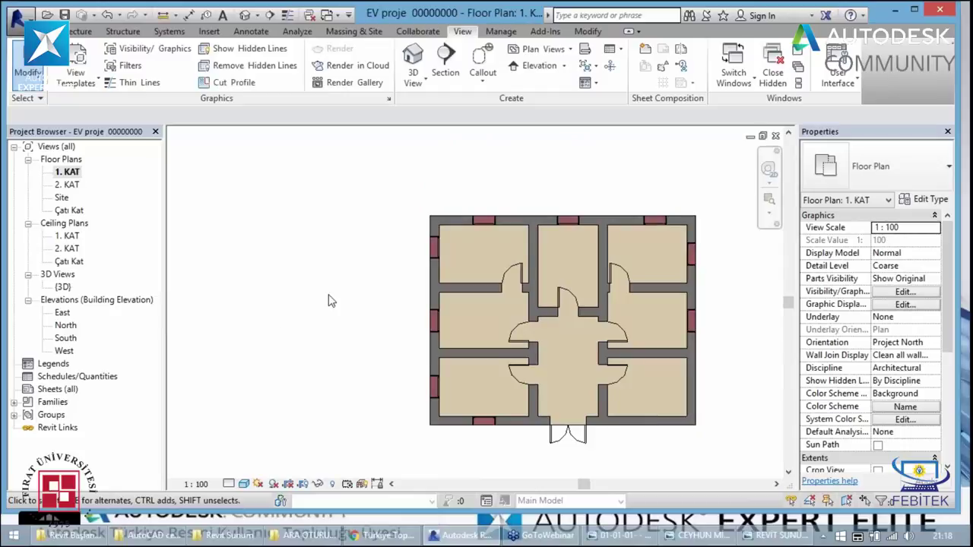
click(250, 18)
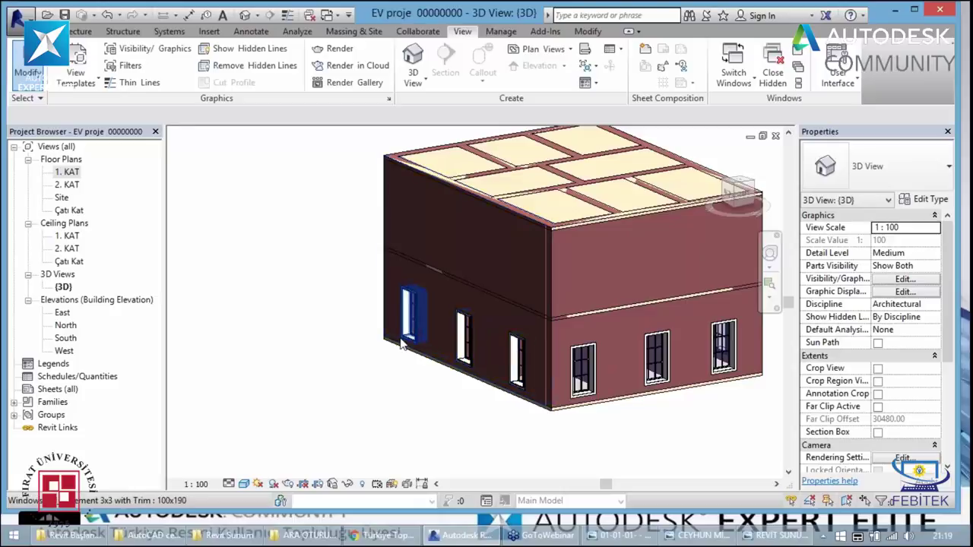
- Select all nine ground-floor casement windows and paste them aligned onto level 2. KAT
right_click(409, 343)
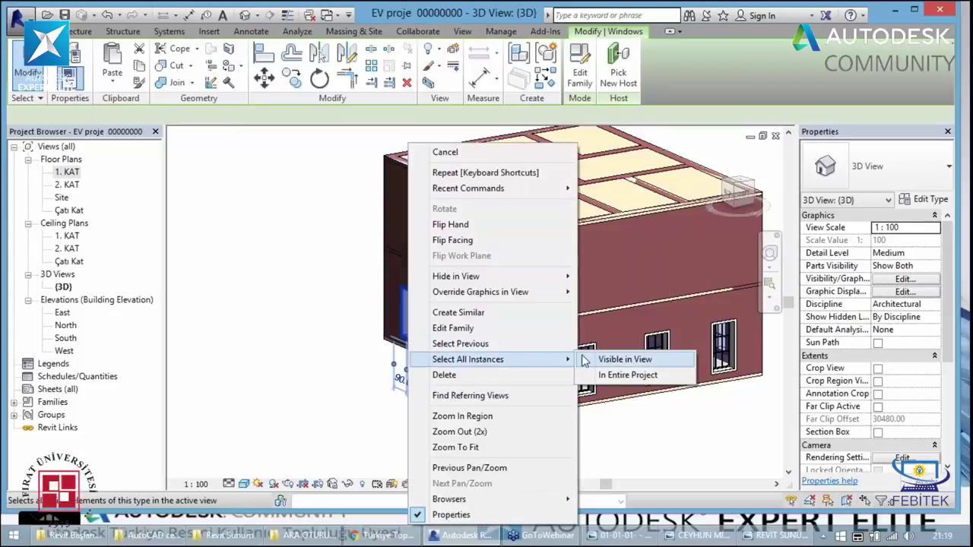
mouse_move(468, 360)
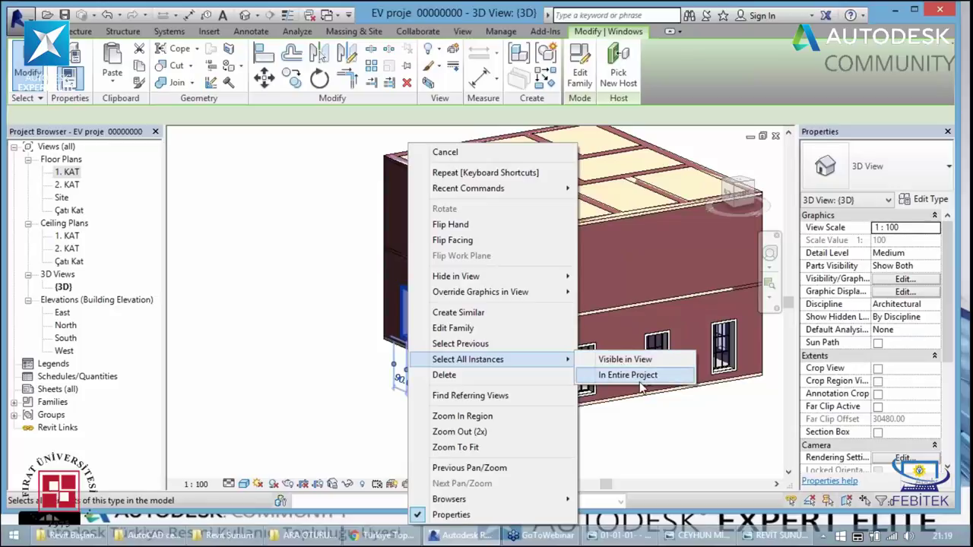
click(640, 386)
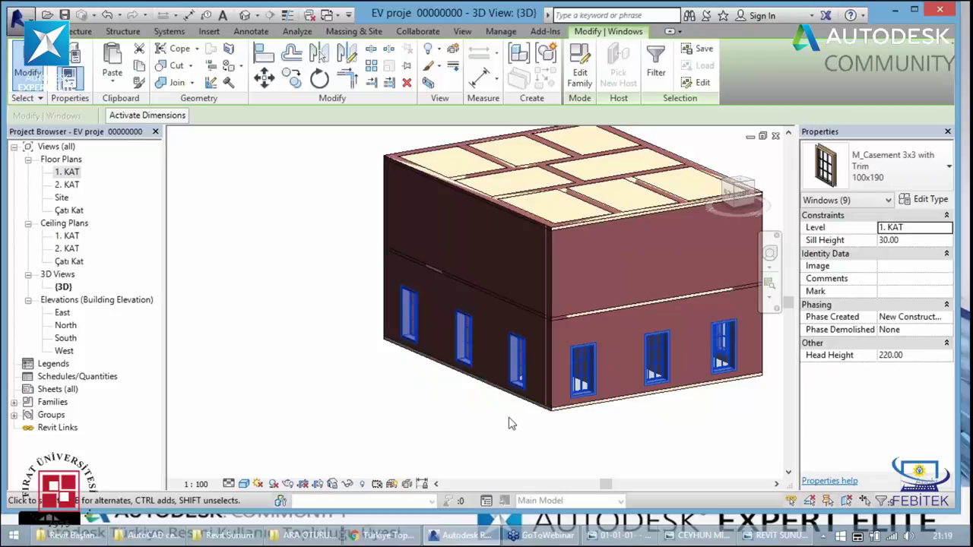
click(139, 70)
click(113, 84)
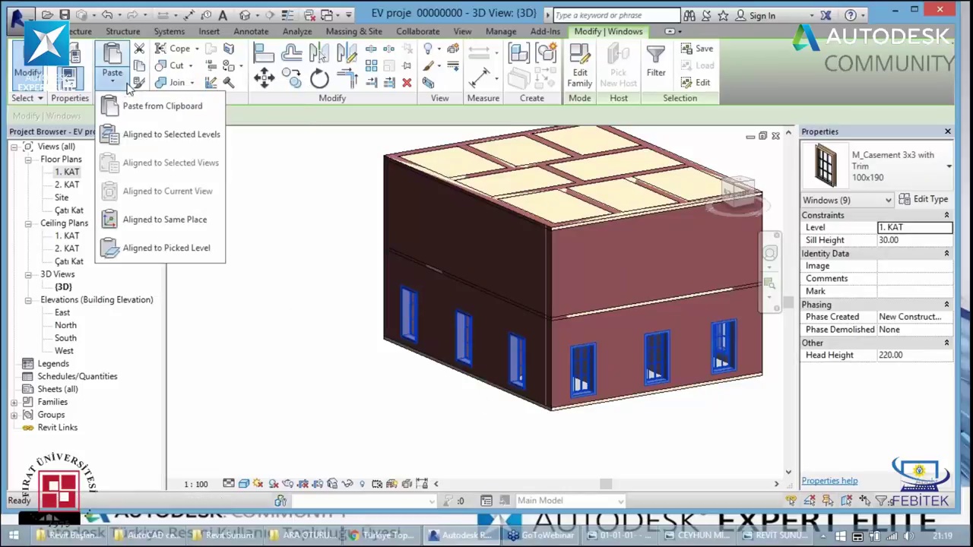
click(145, 134)
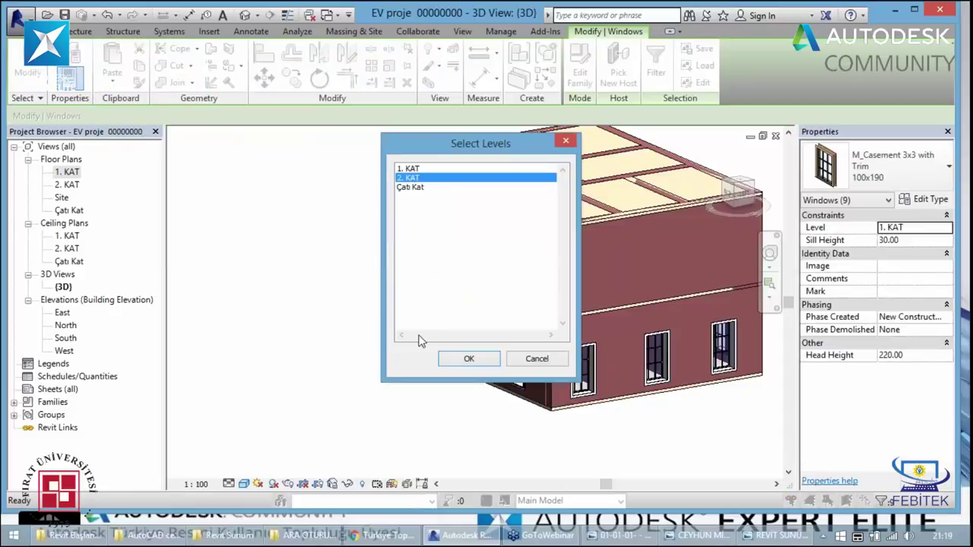
click(463, 358)
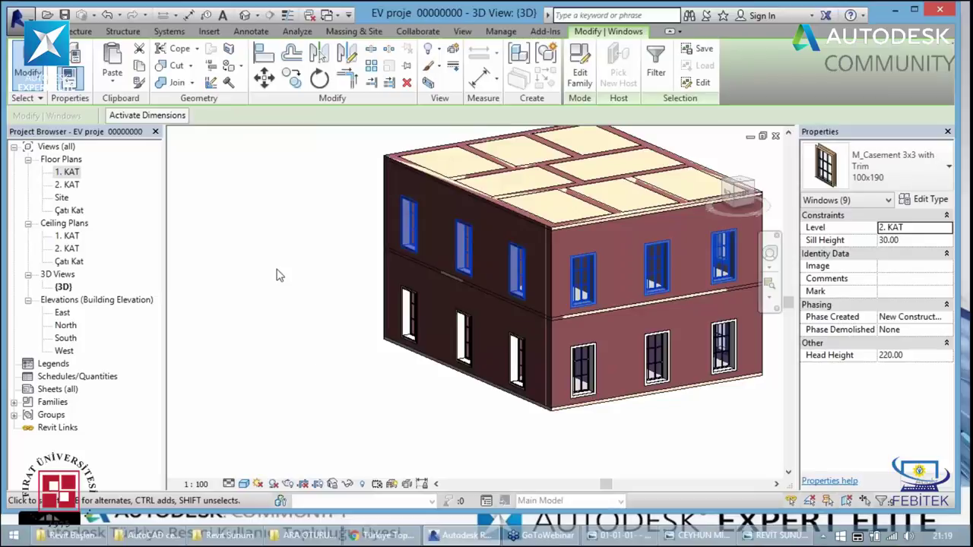
click(261, 289)
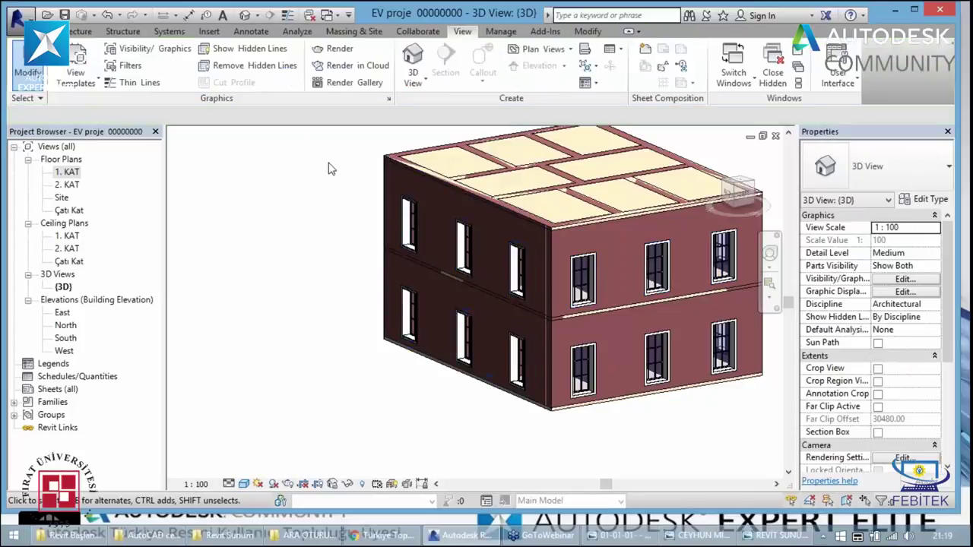
- Orbit the 3D house to check the door side, then open the South elevation
key(shift+w)
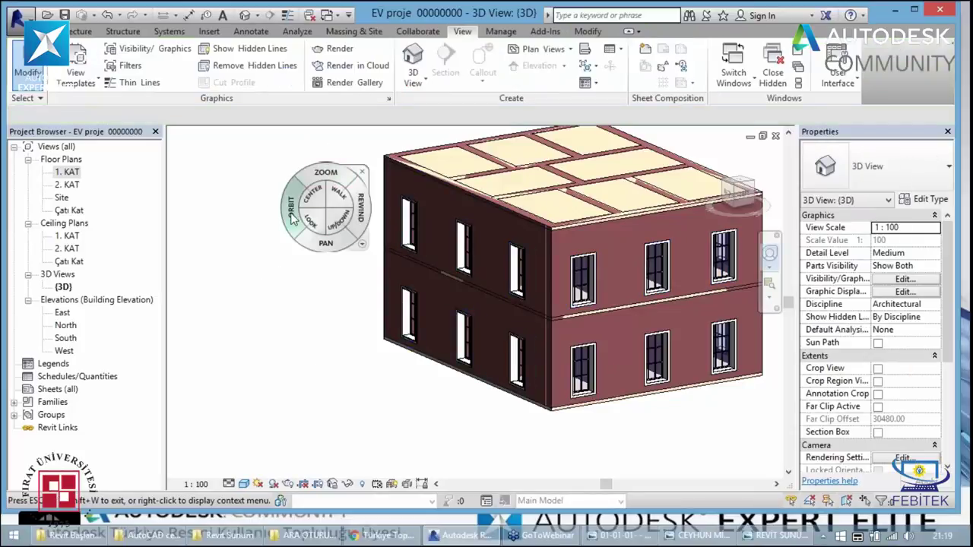
mouse_move(294, 219)
mouse_down()
mouse_move(297, 253)
mouse_move(458, 257)
mouse_move(609, 205)
mouse_move(714, 206)
mouse_move(547, 228)
mouse_move(670, 222)
mouse_move(312, 228)
mouse_move(220, 244)
mouse_move(687, 238)
mouse_move(180, 233)
mouse_move(688, 237)
mouse_move(661, 221)
mouse_move(666, 228)
mouse_move(213, 224)
mouse_move(719, 226)
mouse_move(631, 174)
mouse_move(472, 319)
mouse_move(388, 285)
mouse_move(343, 289)
mouse_up()
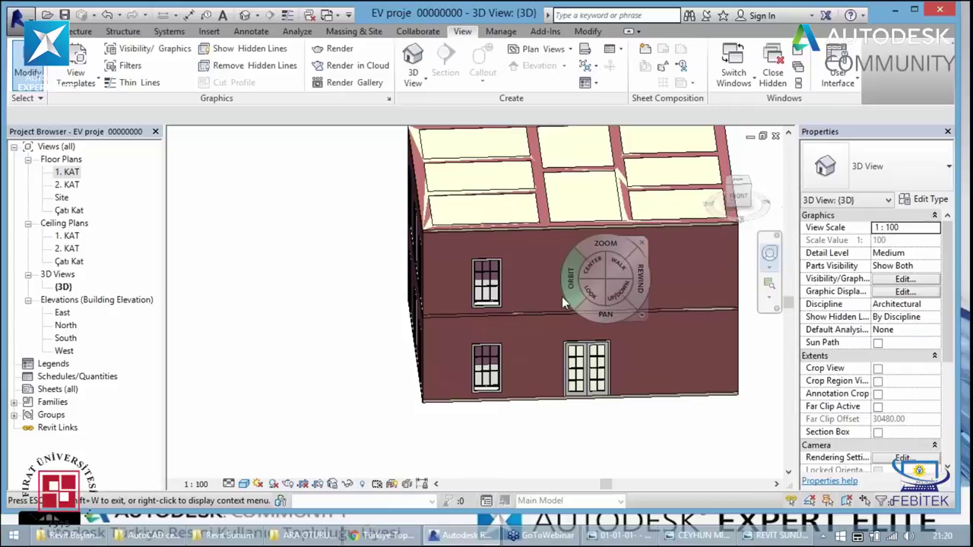
key(Escape)
double_click(66, 339)
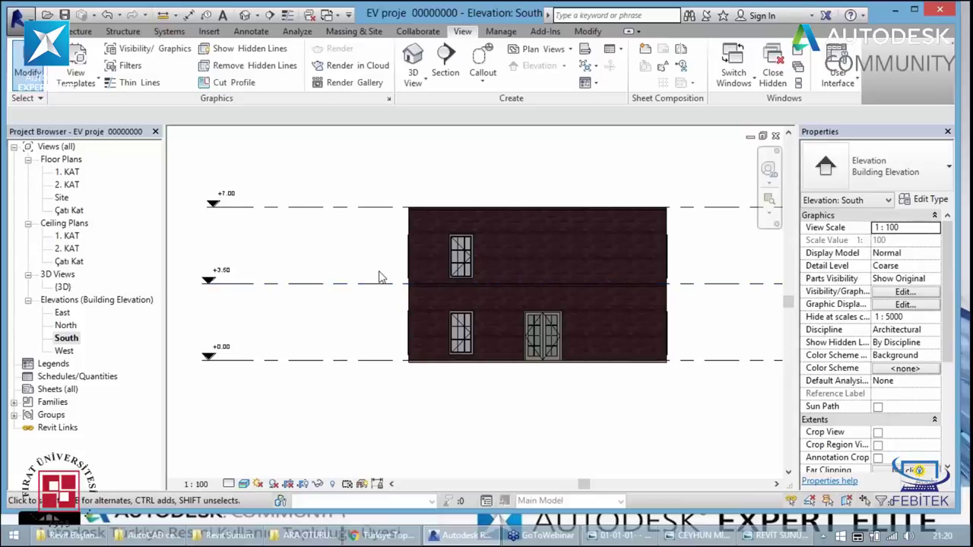
- Use Create Similar (CS) to place a matching casement window above the entrance door
click(466, 269)
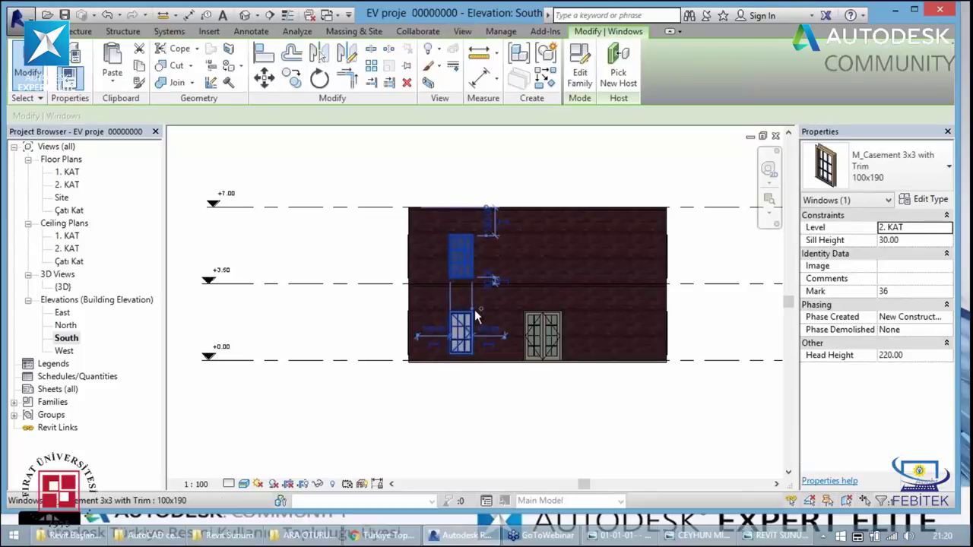
key(c)
key(s)
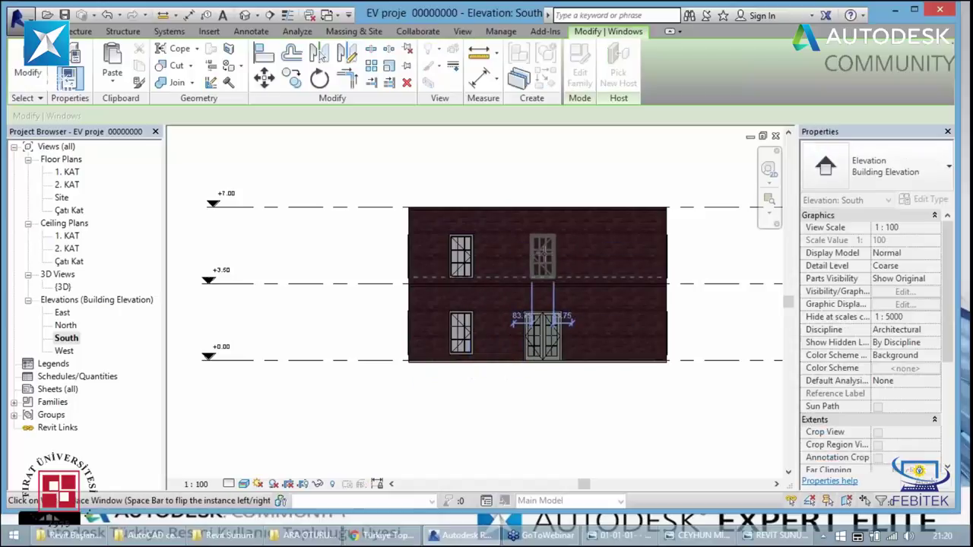
click(542, 257)
key(Escape)
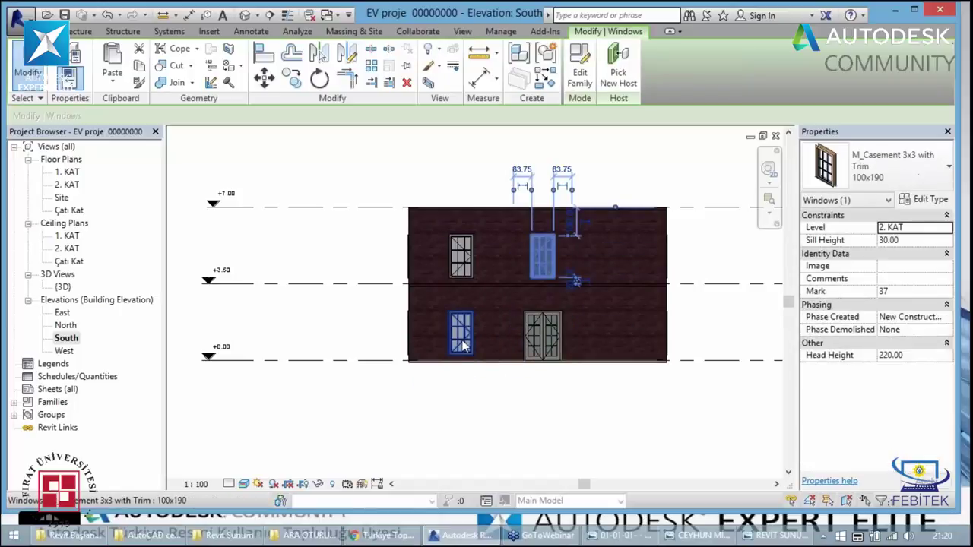
- Open the 2. KAT floor plan
click(423, 370)
click(66, 184)
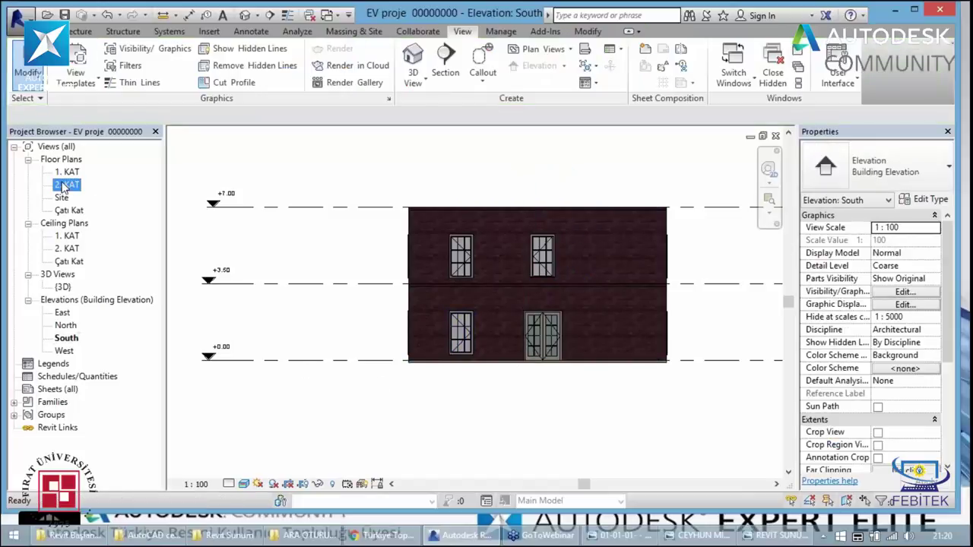
double_click(66, 184)
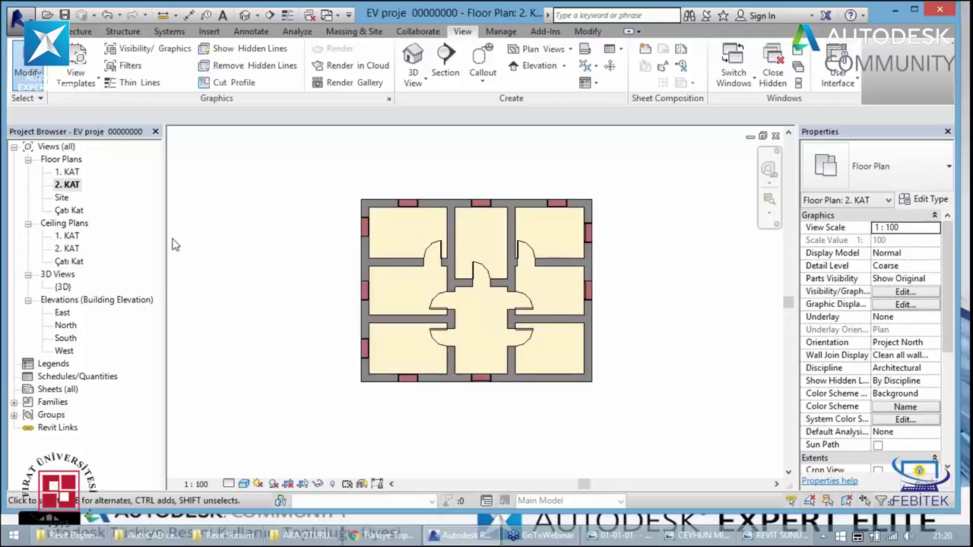
- On the 1. KAT plan, shorten the bottom exterior wall back toward the entrance
double_click(66, 173)
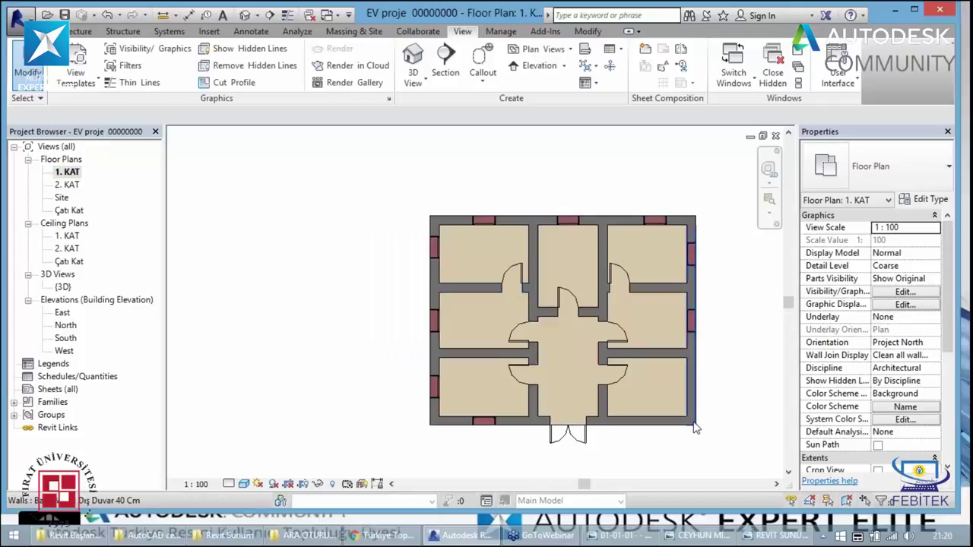
click(671, 431)
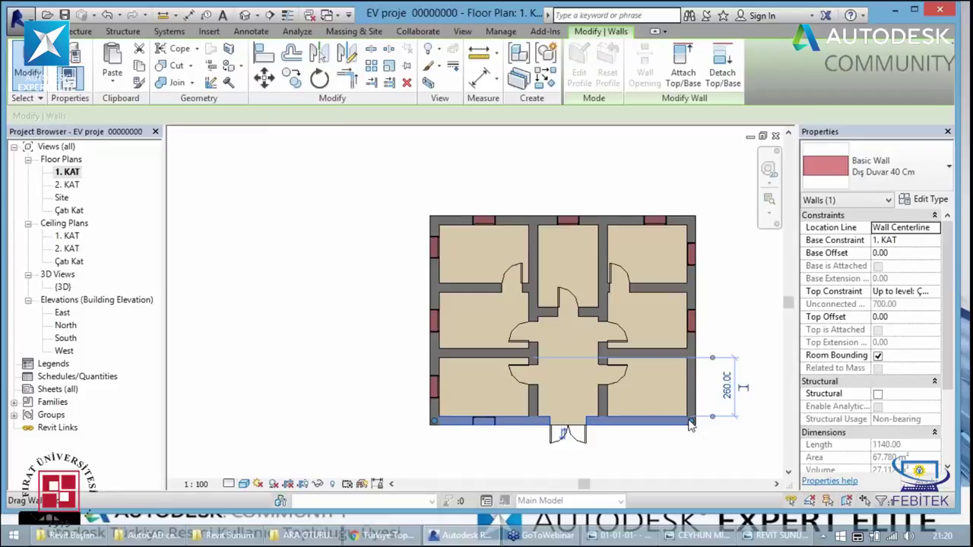
drag(690, 426, 694, 422)
drag(645, 414, 617, 426)
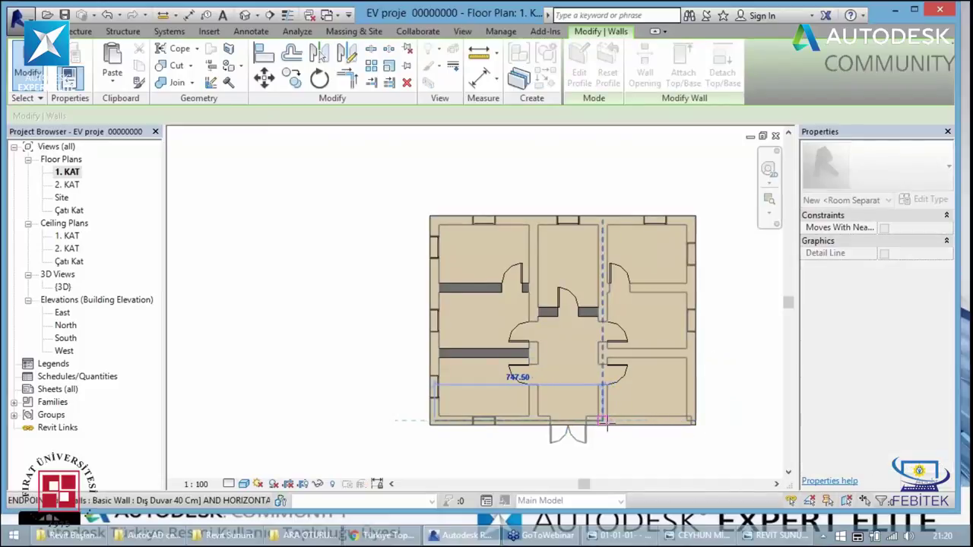
click(601, 433)
key(Escape)
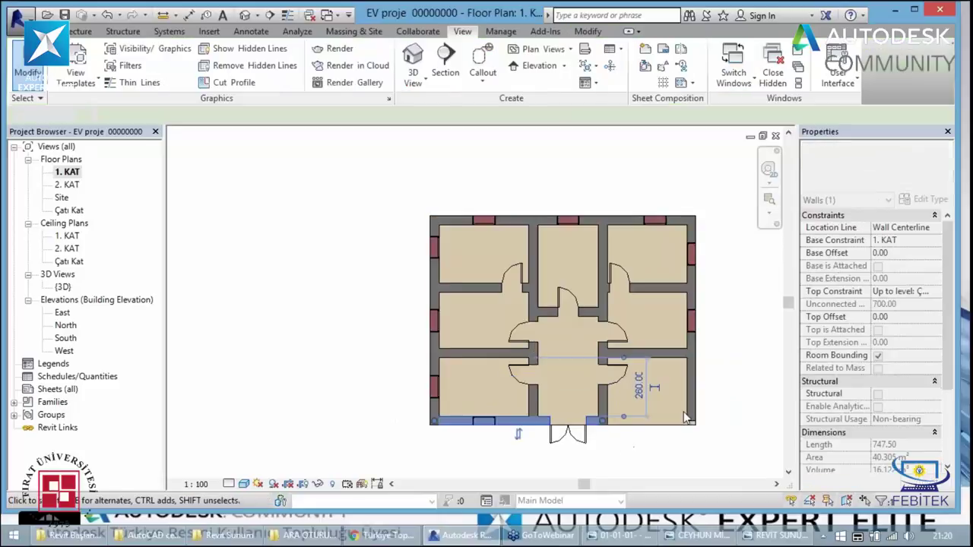
- Shorten the right exterior wall upward to open the corner, then view it in 3D
click(690, 416)
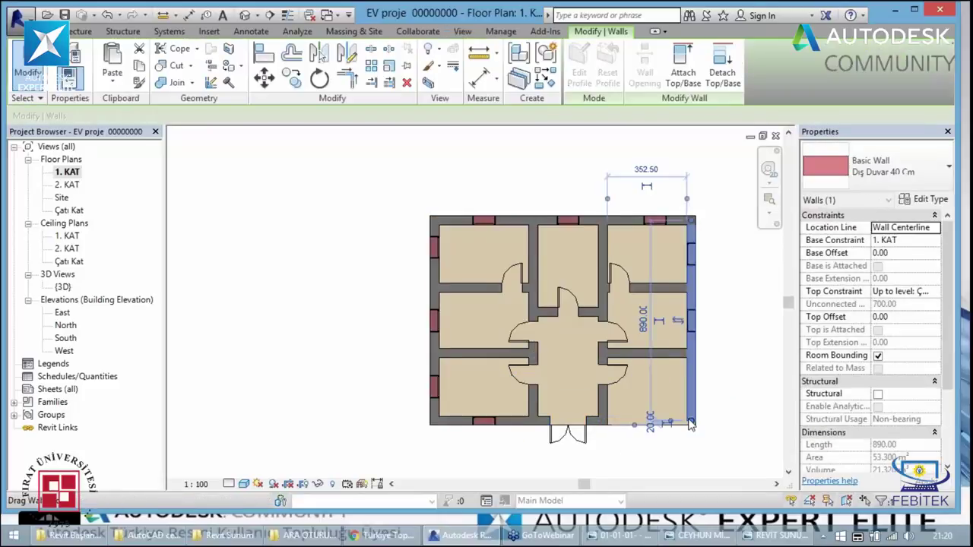
drag(690, 417, 690, 353)
key(Escape)
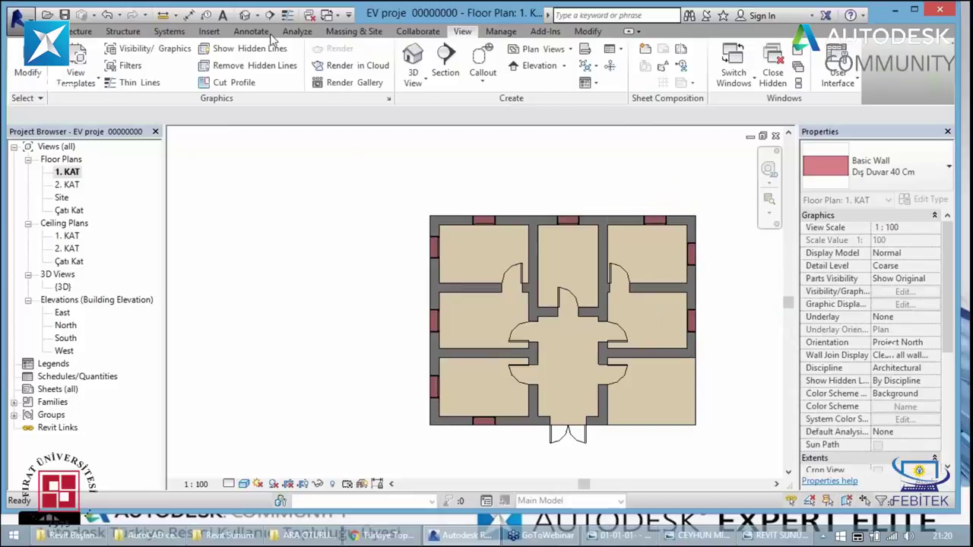
click(246, 13)
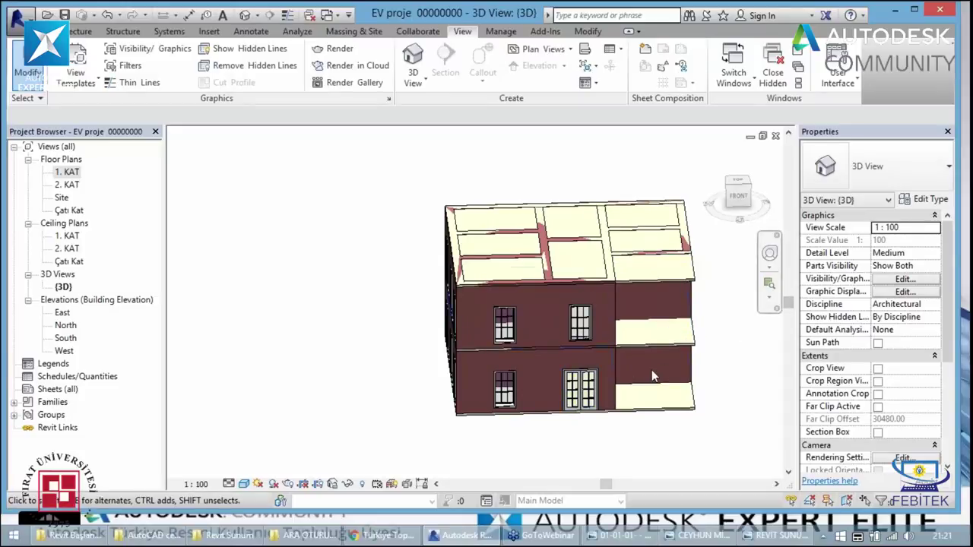
- Try selecting the floor slabs at the recessed corner to locate the roof-level slab
click(654, 349)
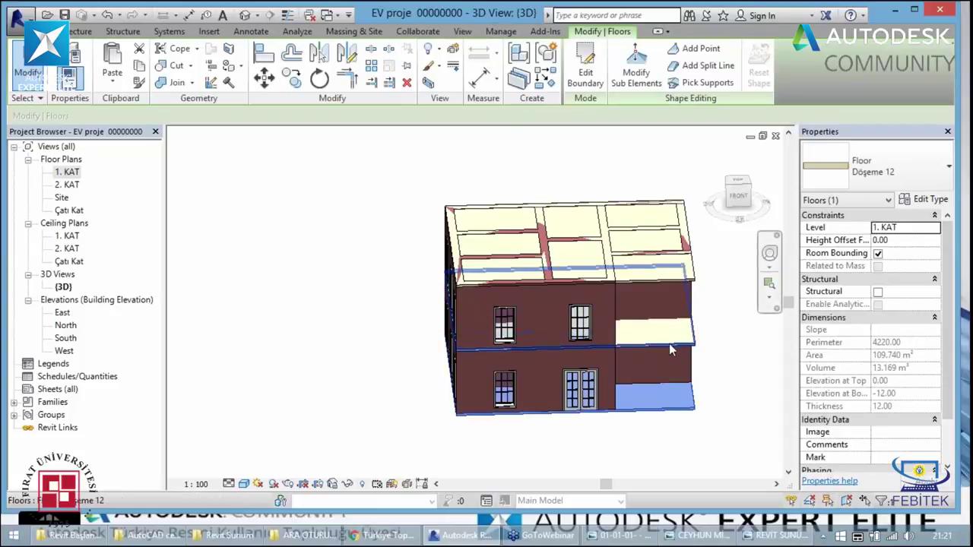
key(Escape)
click(668, 340)
key(Escape)
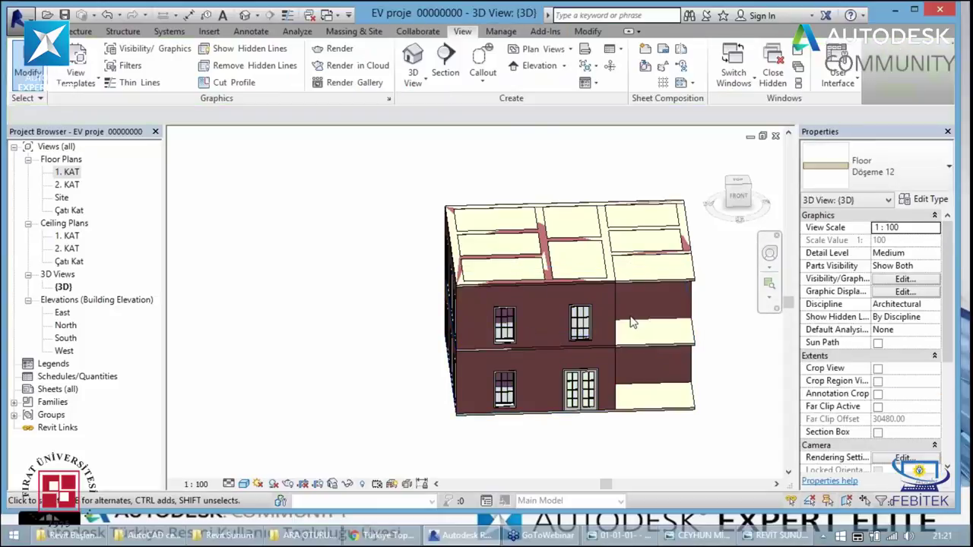
click(648, 280)
key(Escape)
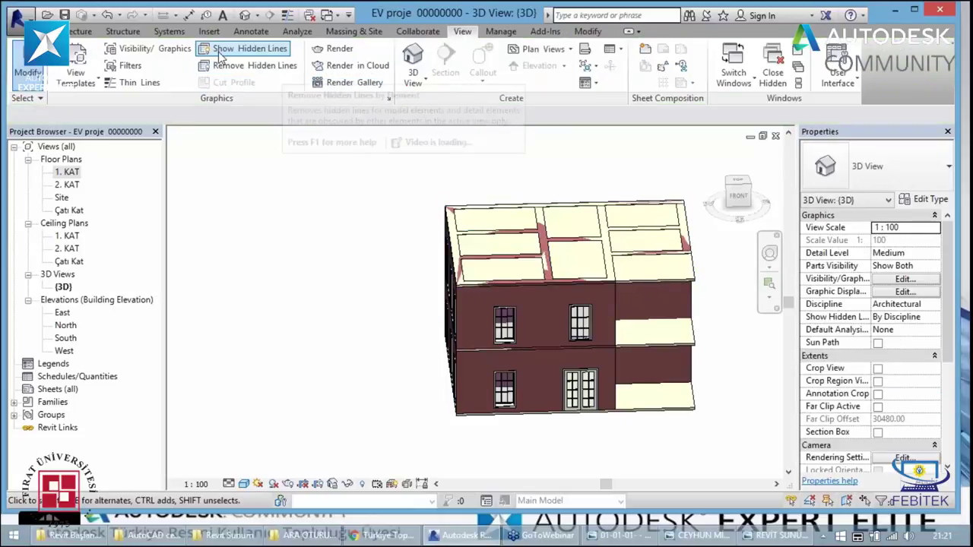
- Reorient the 3D view with the navigation wheel and select the roof-level floor slab
key(shift+w)
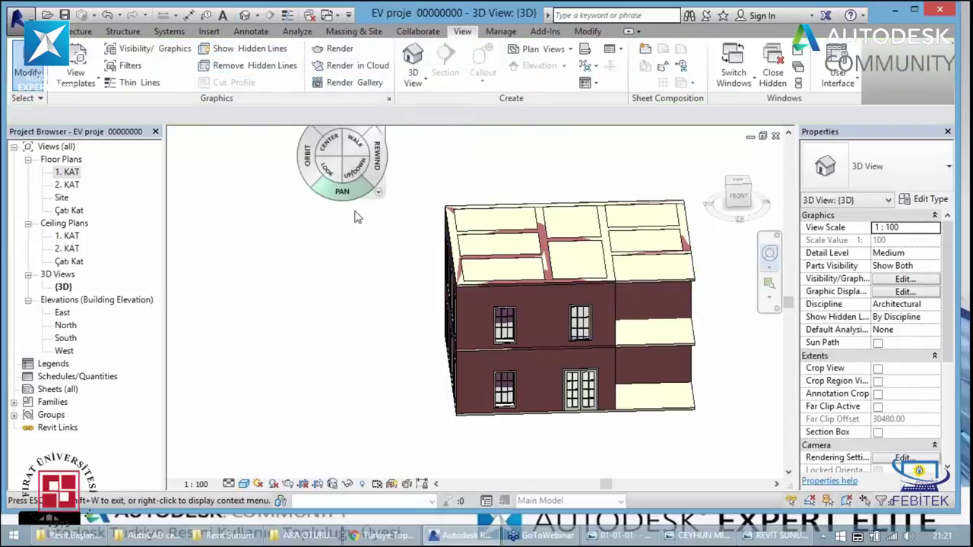
drag(380, 240, 309, 249)
drag(254, 208, 176, 214)
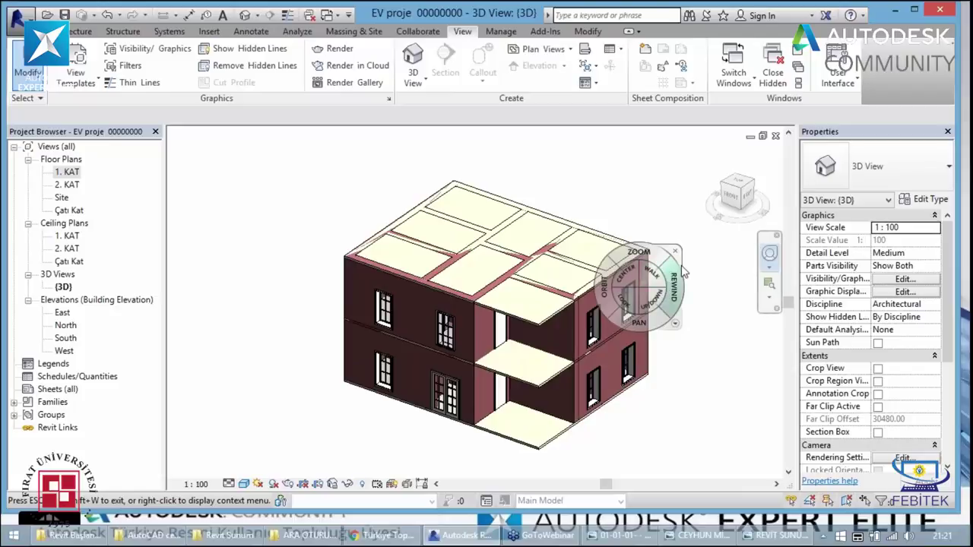
mouse_move(672, 287)
mouse_down()
mouse_move(473, 329)
mouse_move(415, 322)
mouse_move(405, 307)
mouse_move(502, 325)
mouse_up()
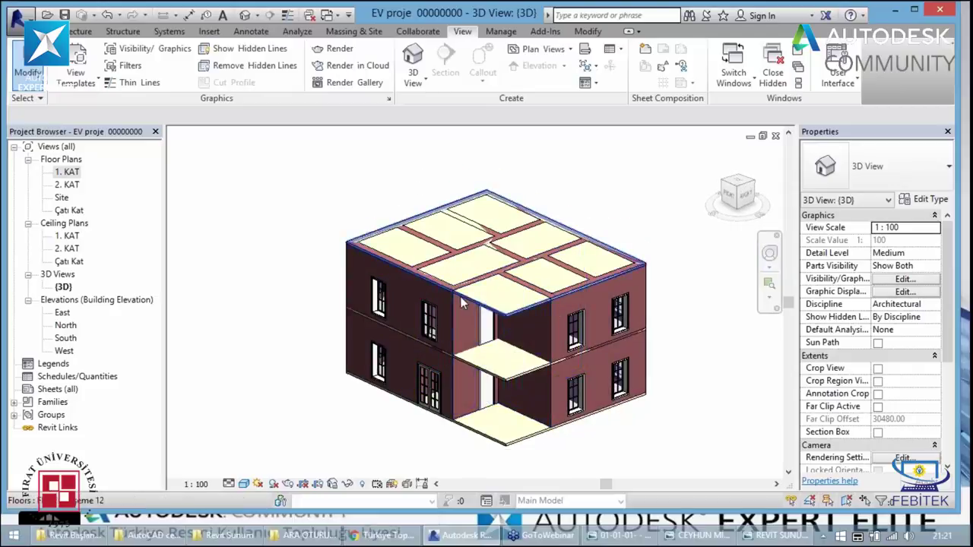
click(508, 315)
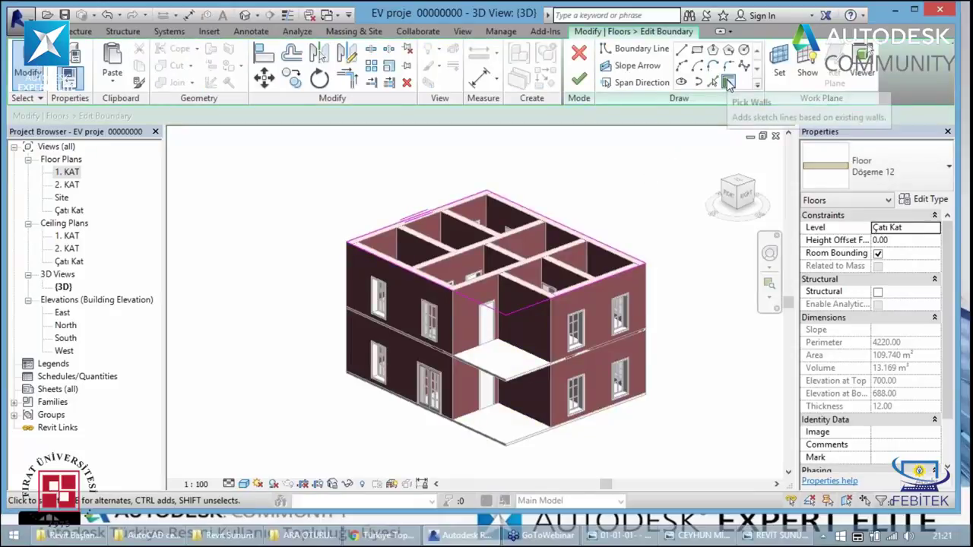
- On the Çatı Kat plan, trim the slab boundary to a corner to cut out the notch
click(729, 82)
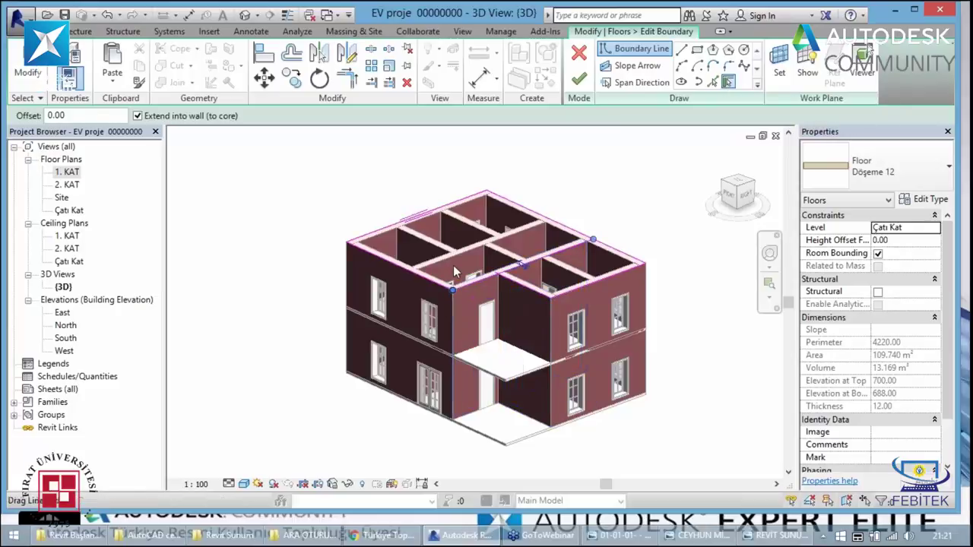
double_click(67, 210)
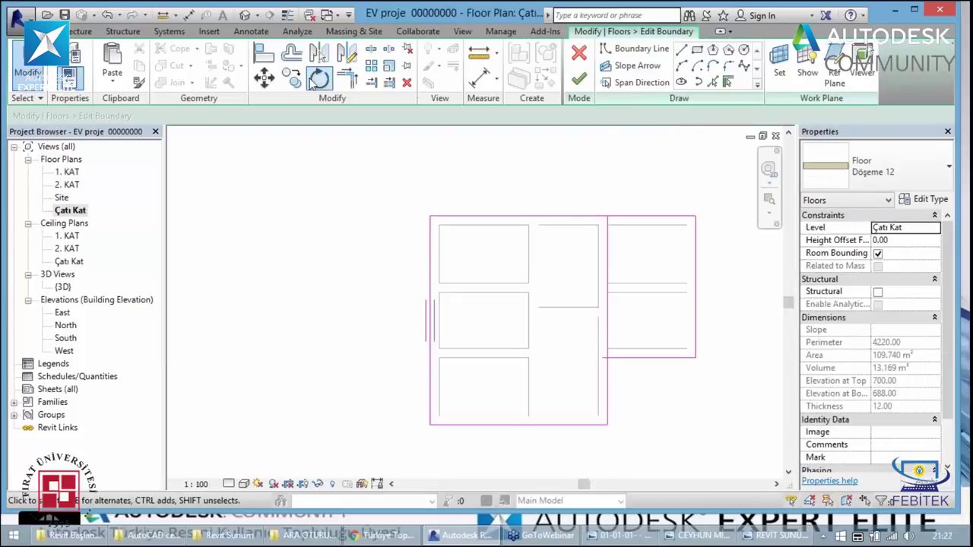
click(347, 79)
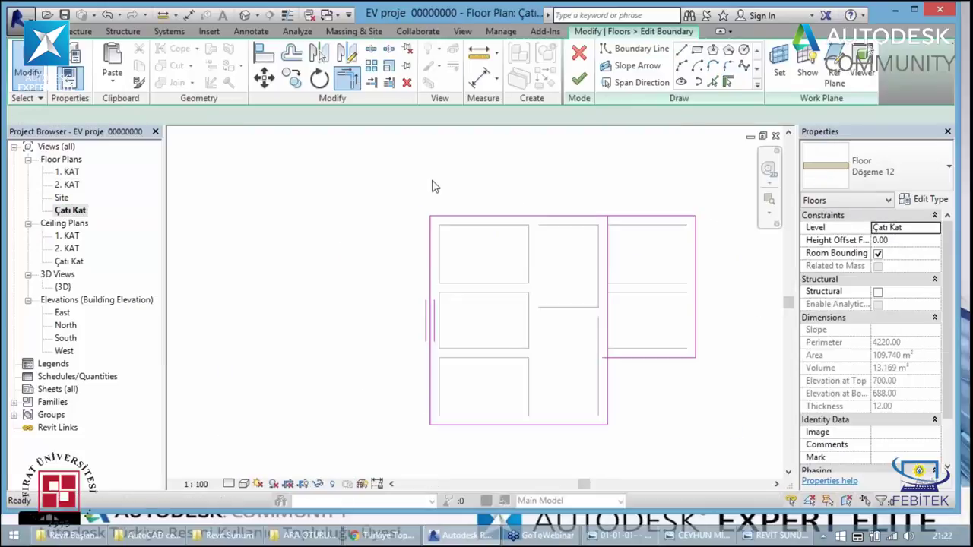
click(631, 358)
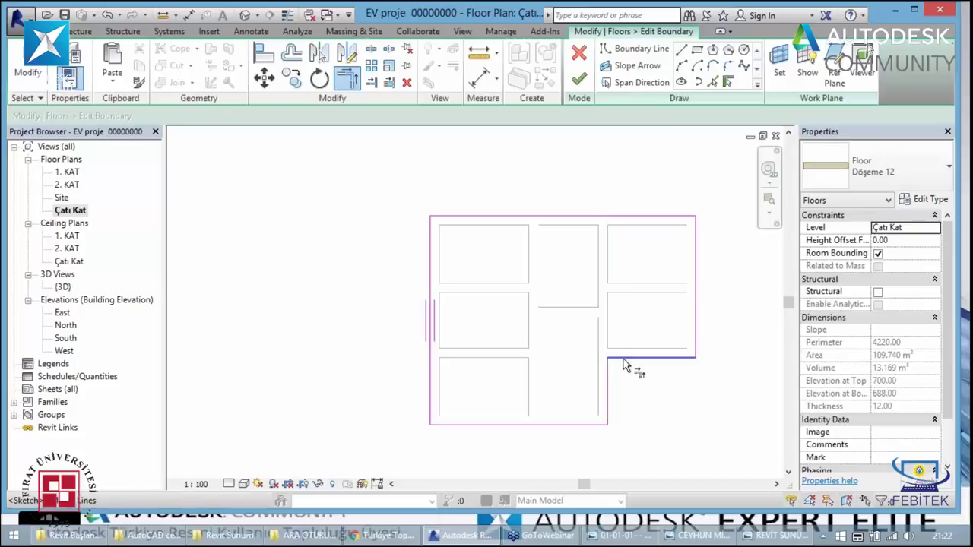
- Finish the boundary, attach and join the walls, and return to the 3D view
click(578, 80)
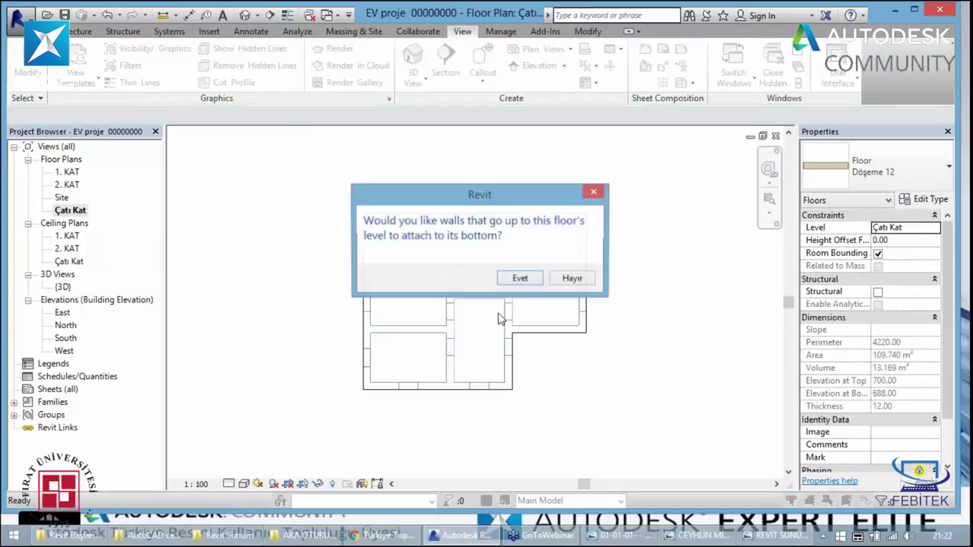
click(525, 279)
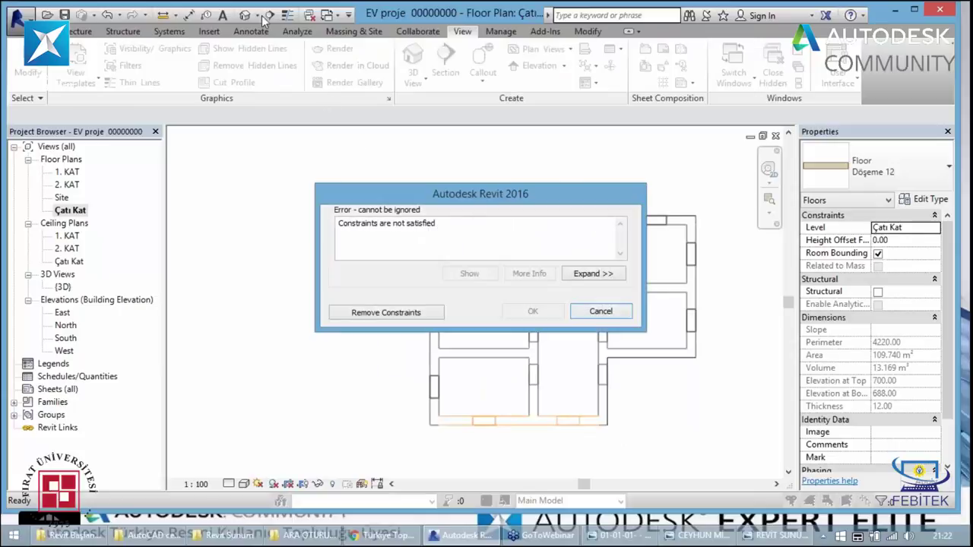
click(594, 313)
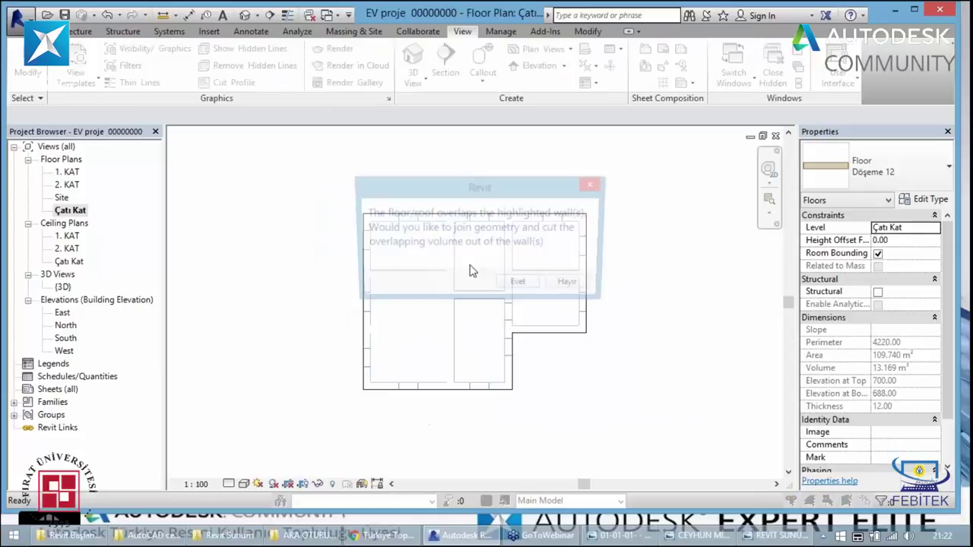
click(519, 285)
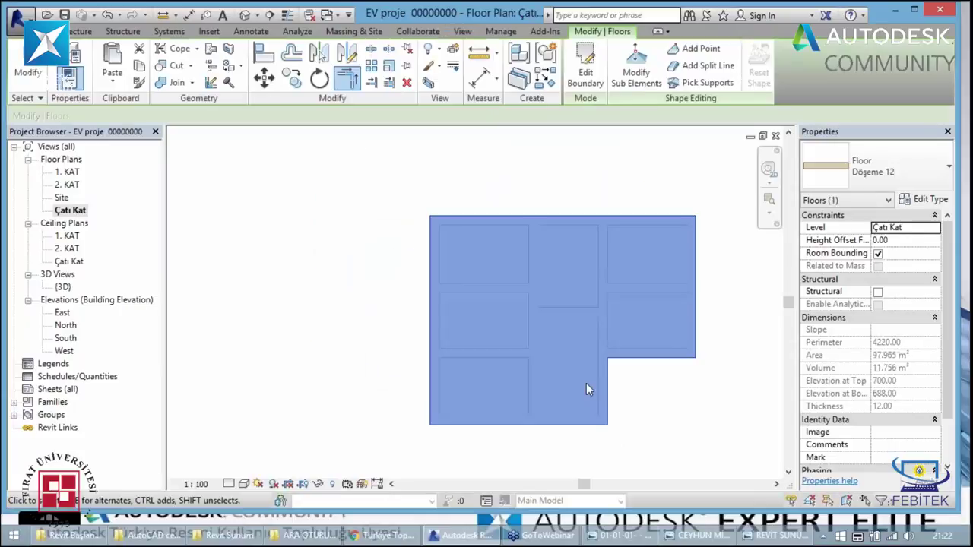
click(315, 137)
click(244, 15)
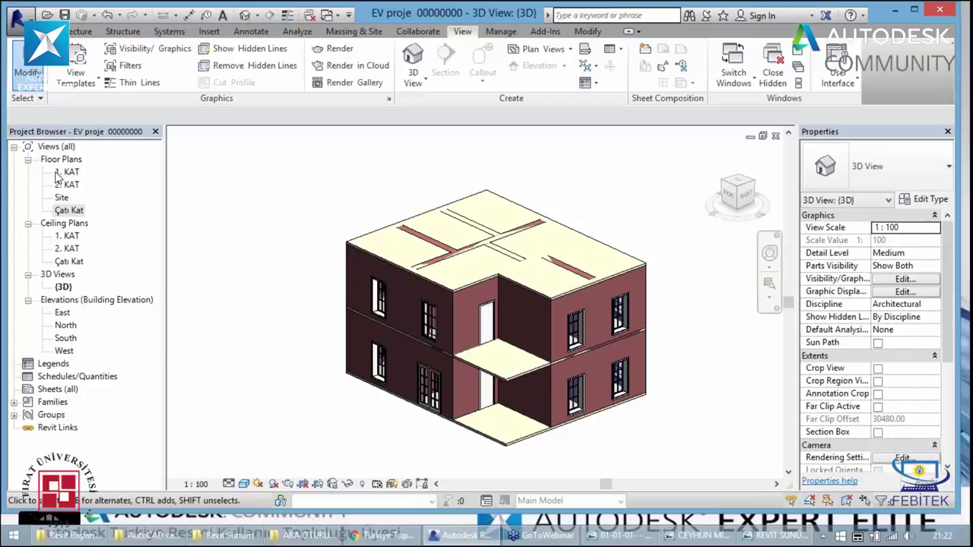
- On the 1. KAT plan, start a railing path sketch with offset 10
double_click(58, 177)
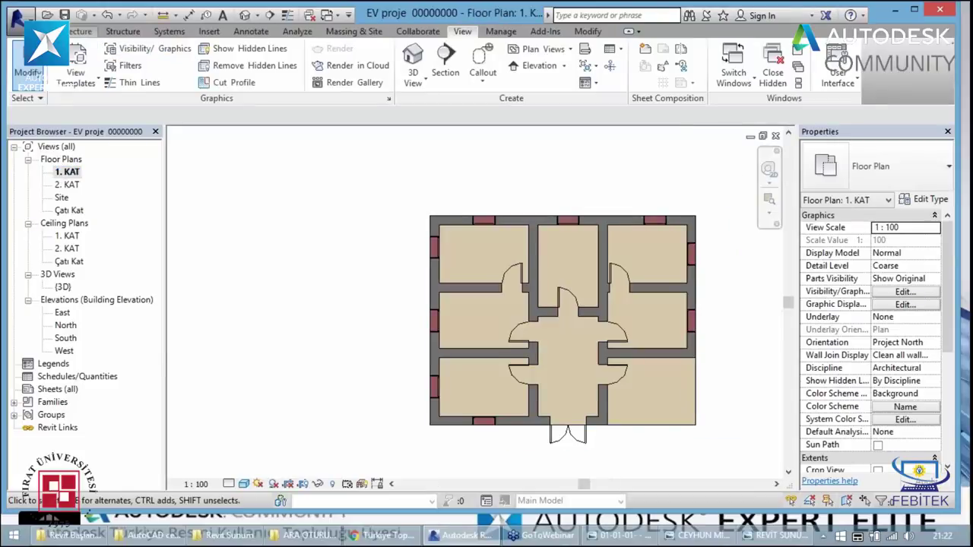
click(80, 31)
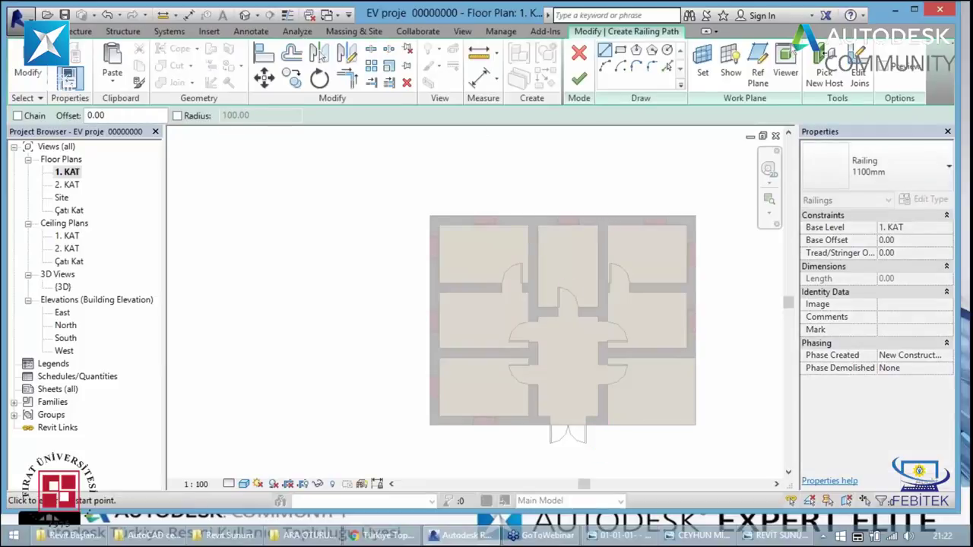
scroll(622, 428, up, 3)
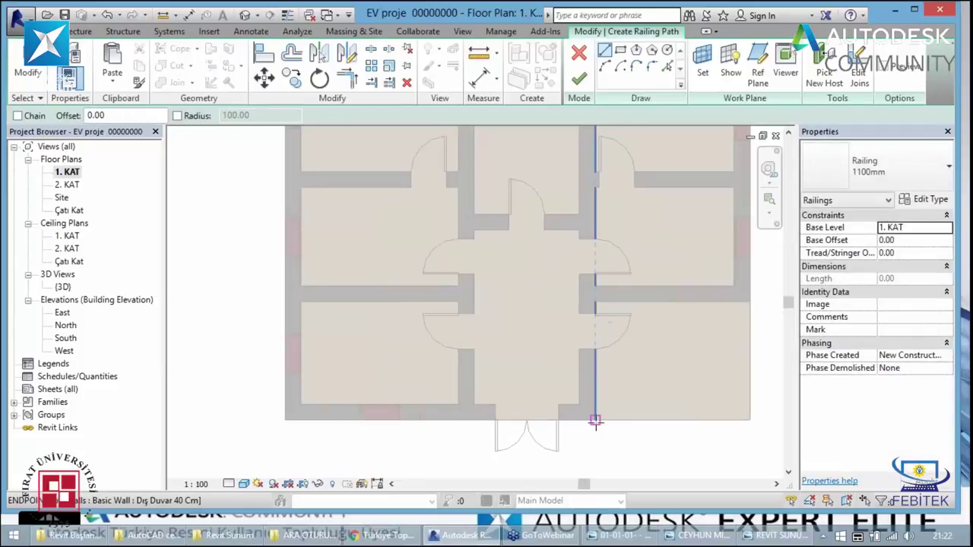
click(596, 419)
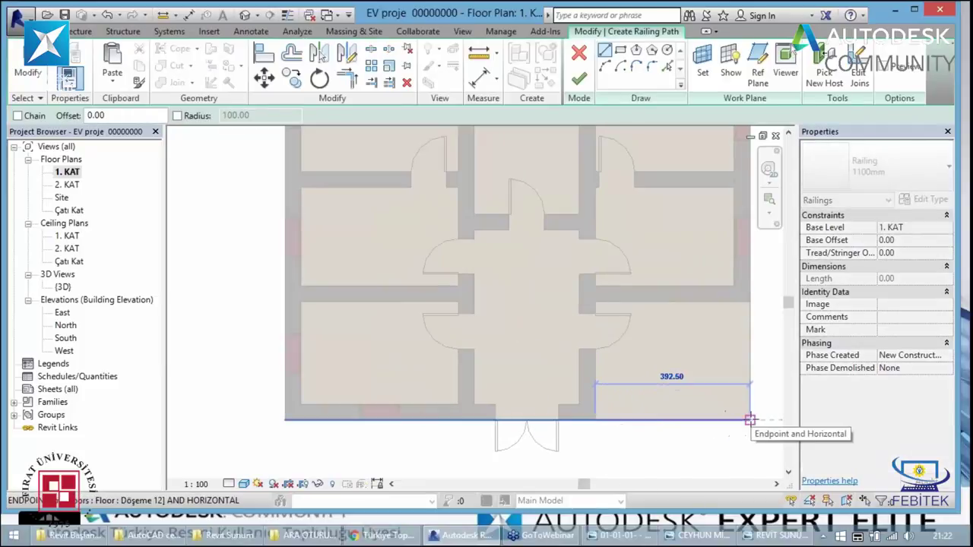
key(Escape)
text(10)
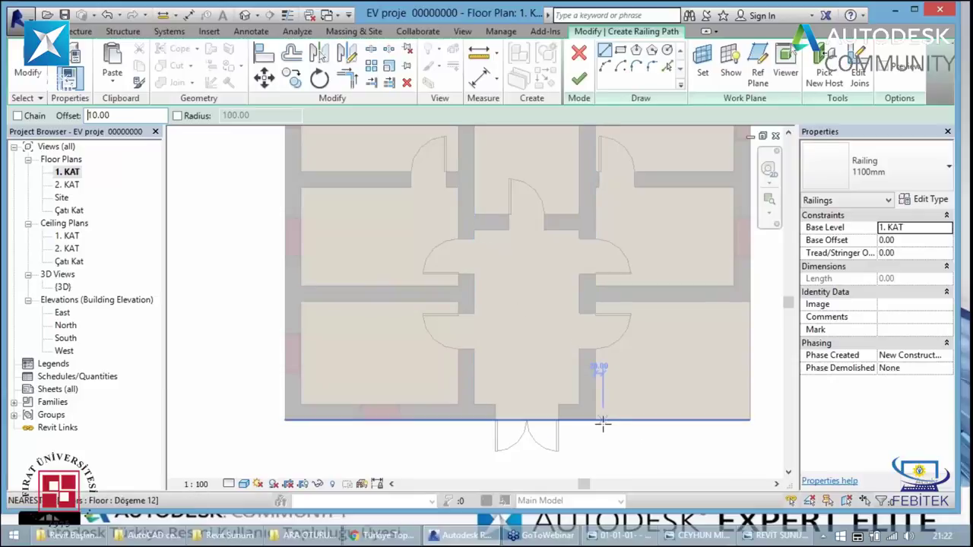
key(Return)
scroll(596, 423, up, 2)
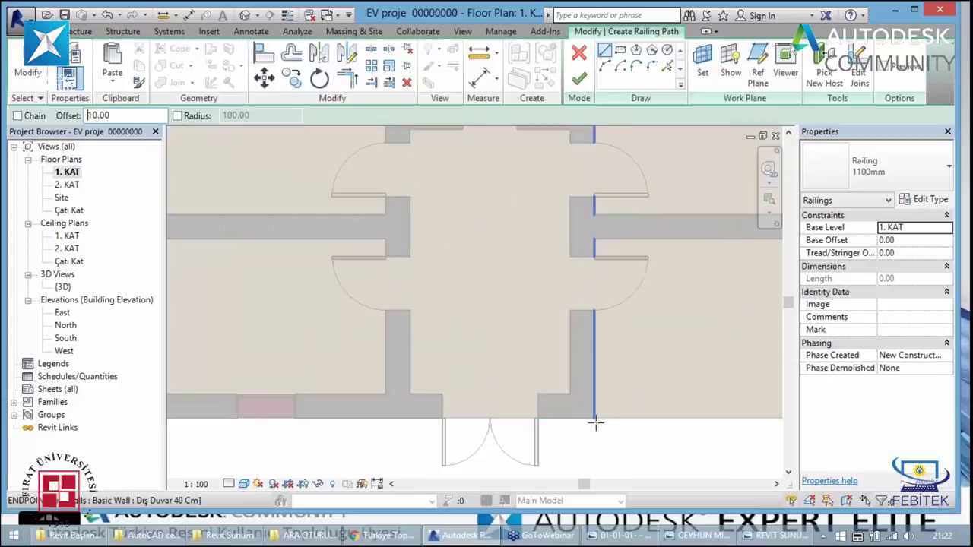
- Sketch railing path lines along the terrace's bottom and right edges
click(593, 418)
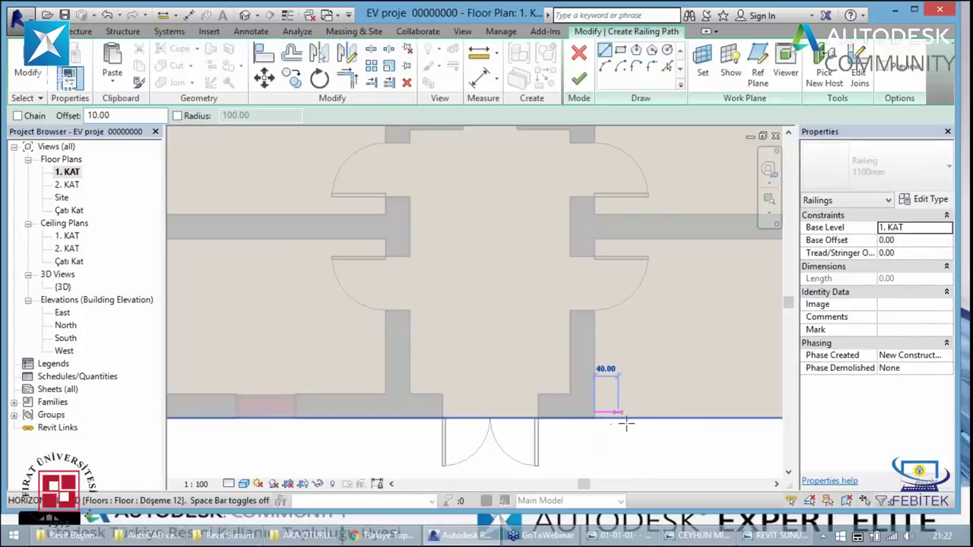
scroll(642, 423, down, 1)
scroll(642, 422, down, 2)
scroll(726, 423, up, 1)
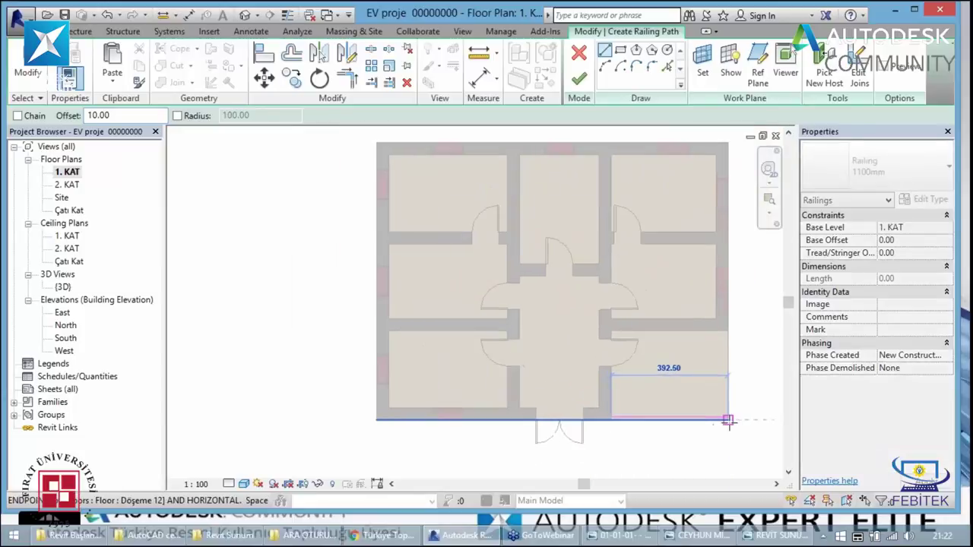
scroll(728, 421, up, 1)
scroll(731, 421, up, 2)
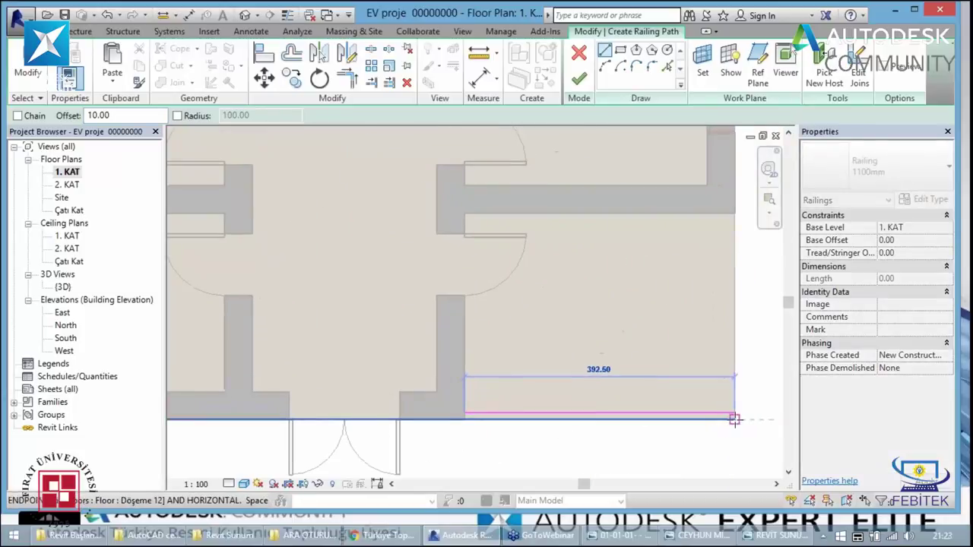
click(735, 419)
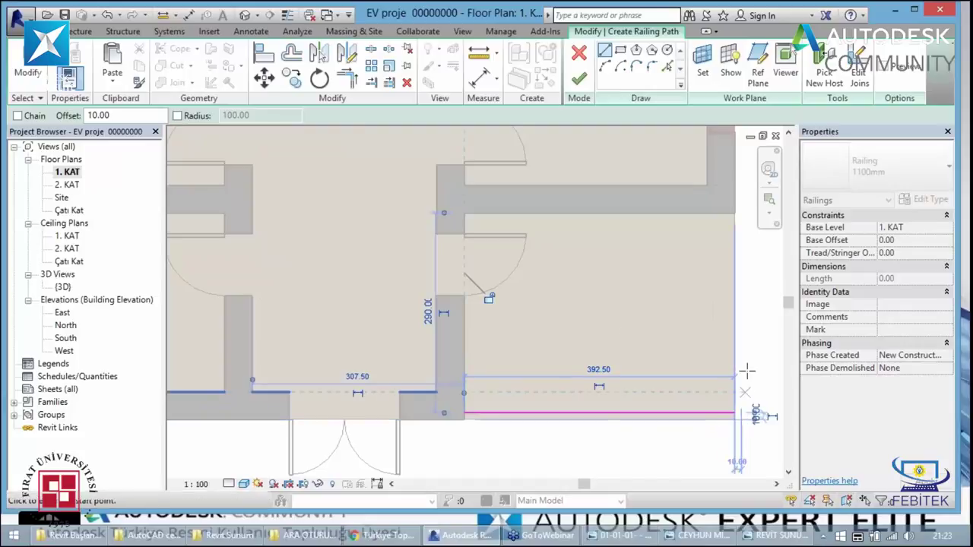
click(732, 222)
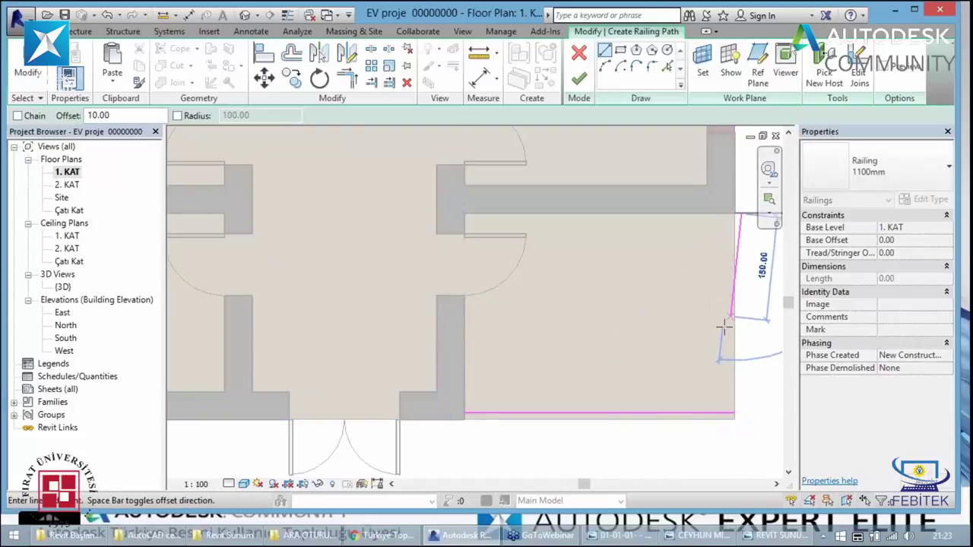
click(738, 415)
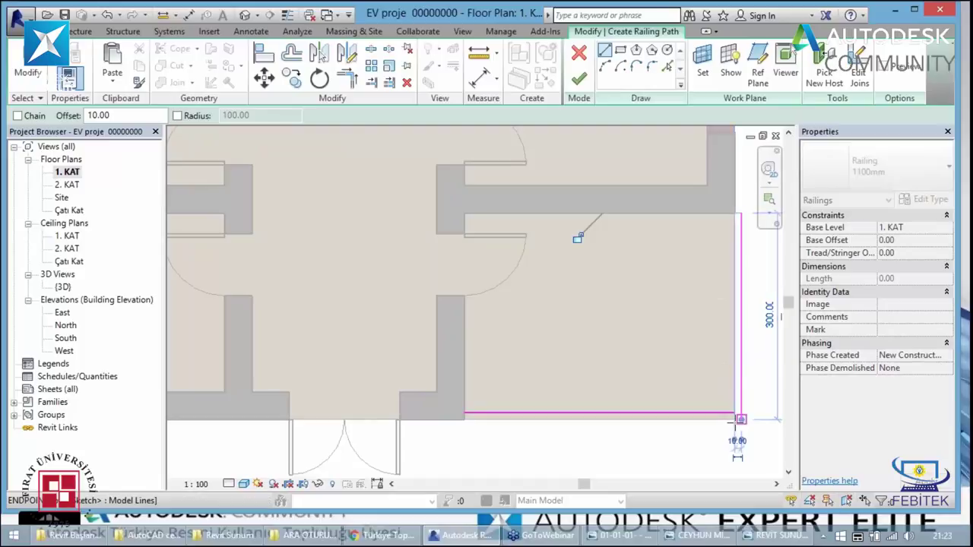
key(Escape)
key(Escape)
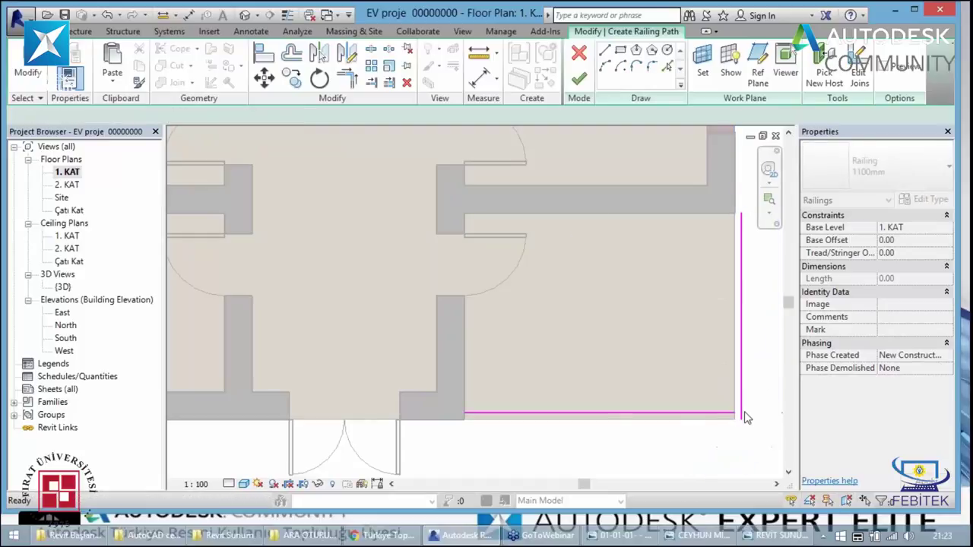
- Mirror the vertical railing line inward and trim both lines into a corner
click(742, 410)
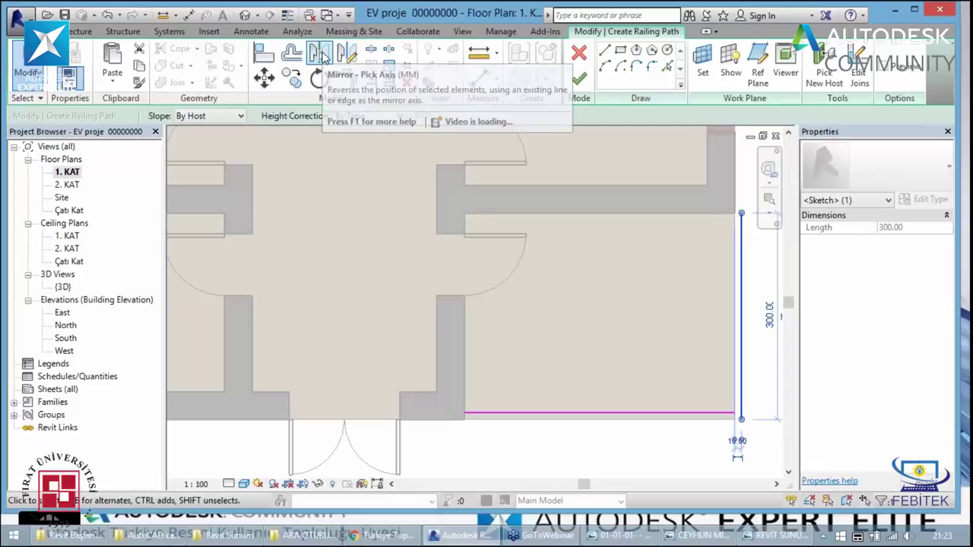
click(345, 53)
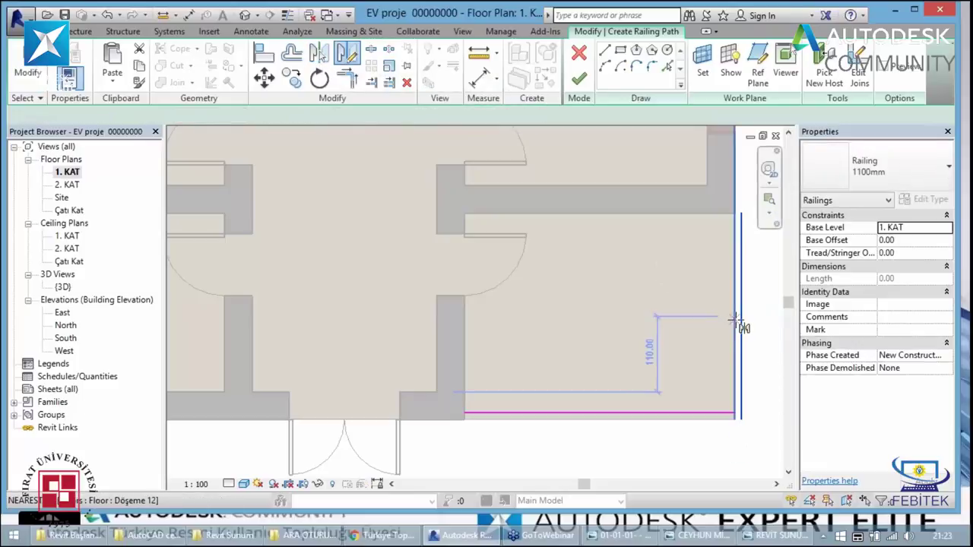
click(734, 265)
click(734, 213)
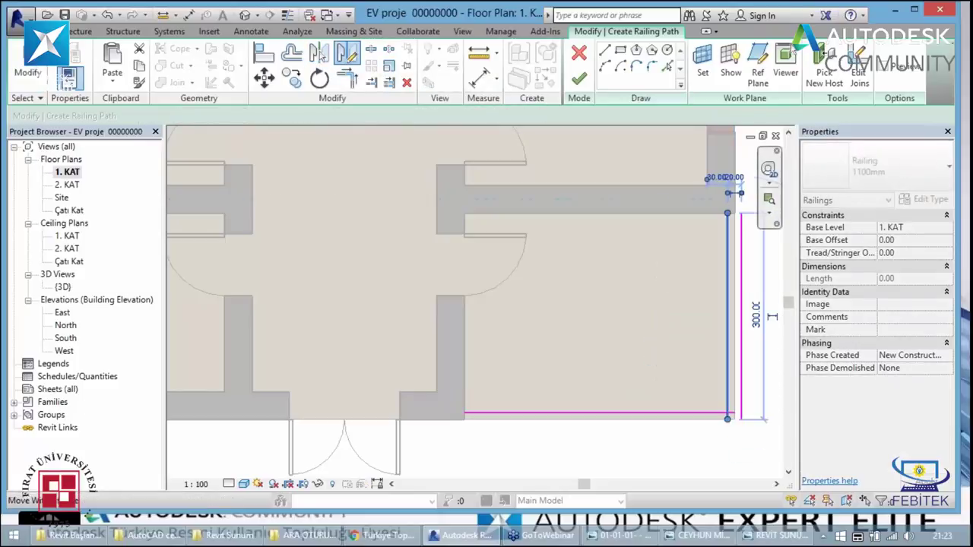
click(745, 284)
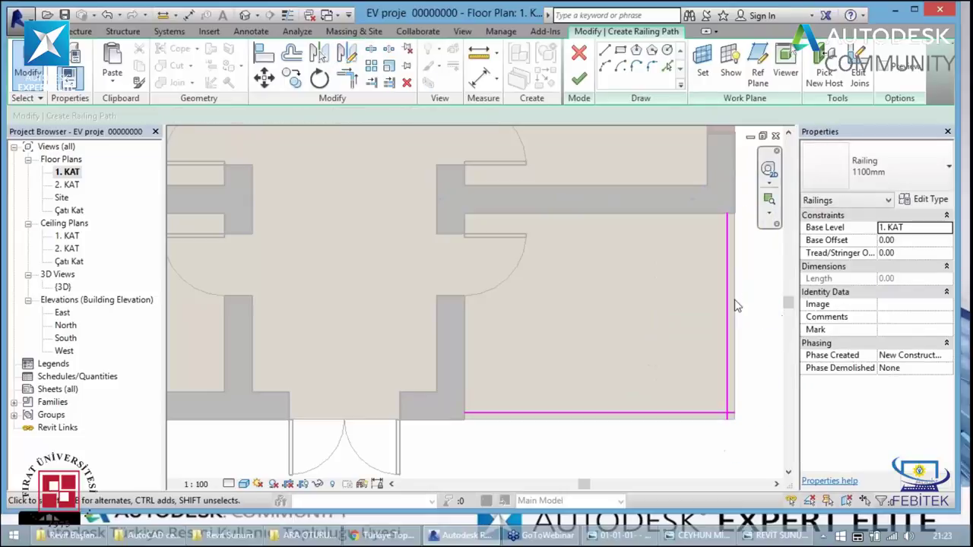
click(346, 78)
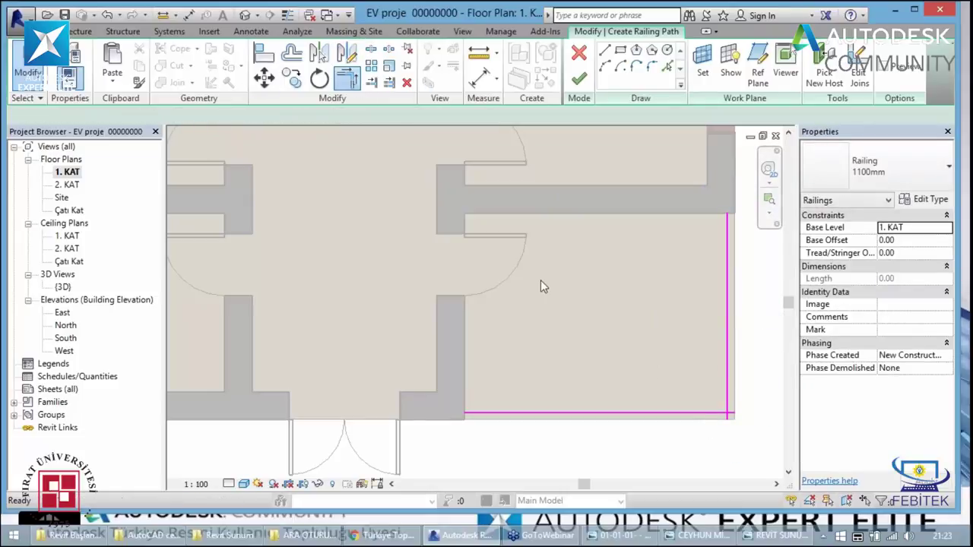
click(716, 415)
click(727, 399)
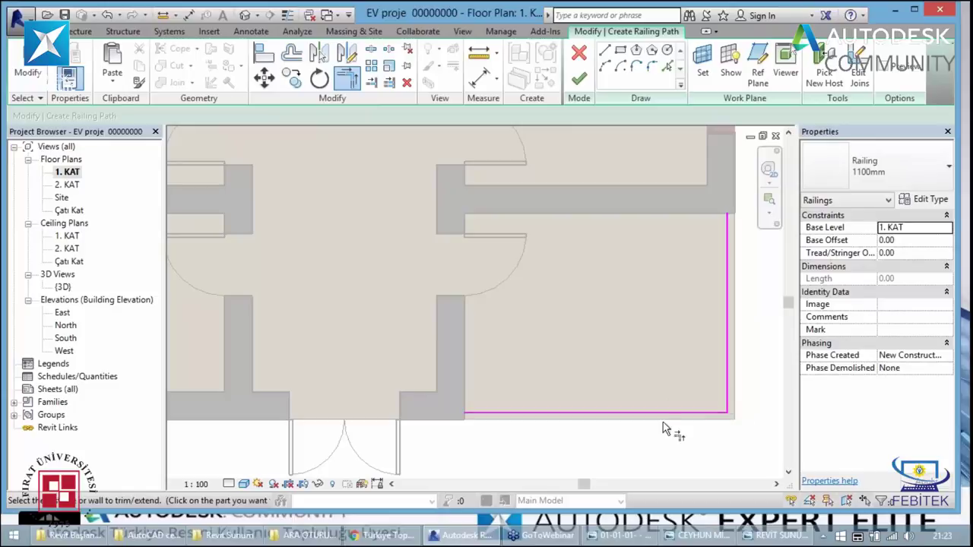
key(Escape)
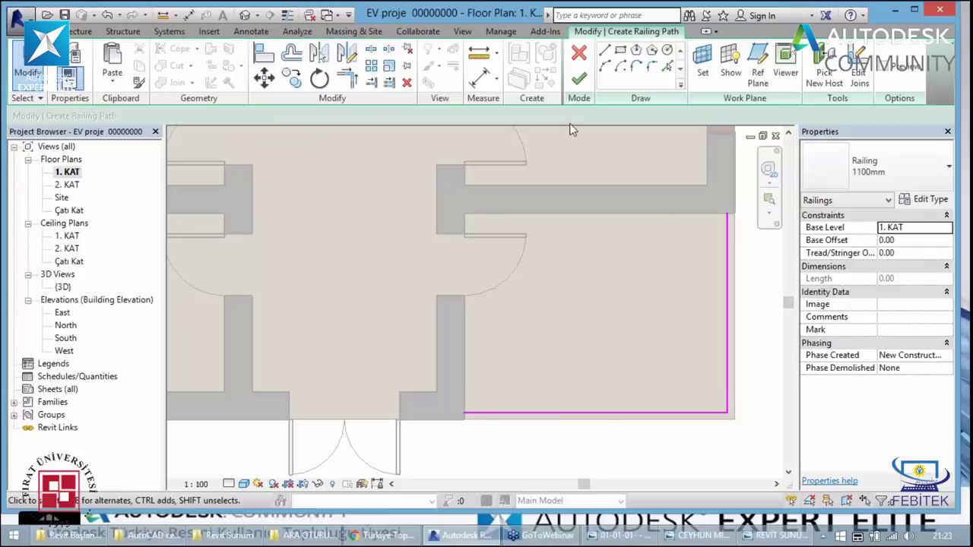
- Finish the 1100mm railing path and zoom in on it in the 3D view
click(576, 82)
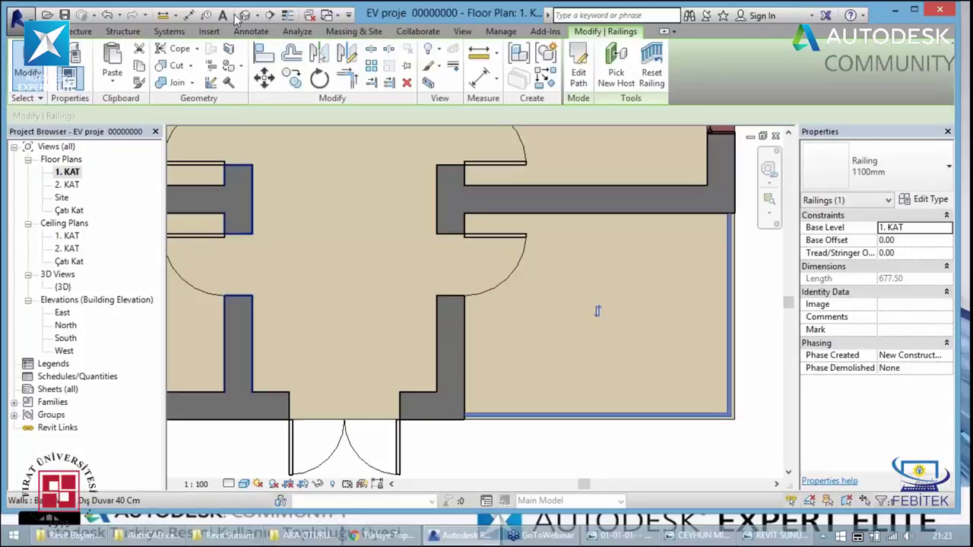
click(245, 16)
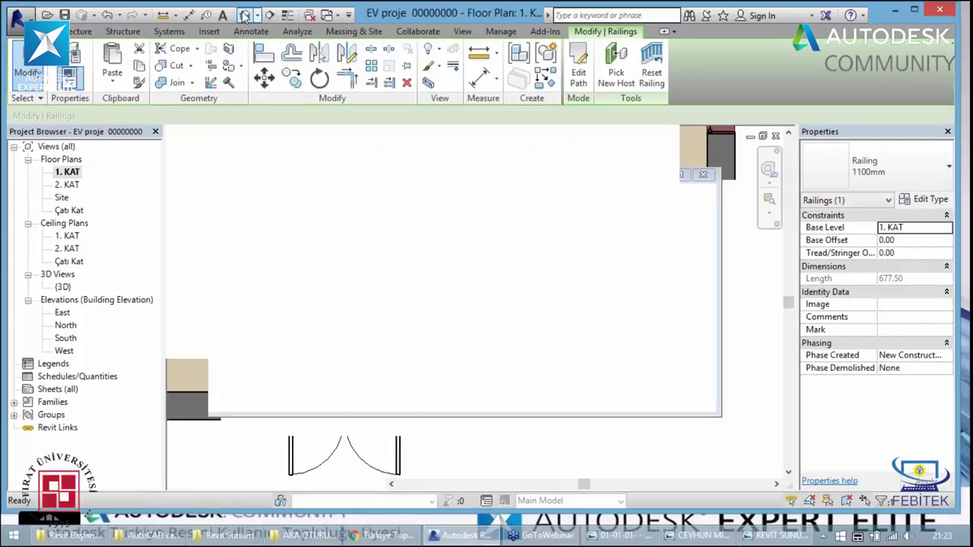
scroll(460, 448, up, 2)
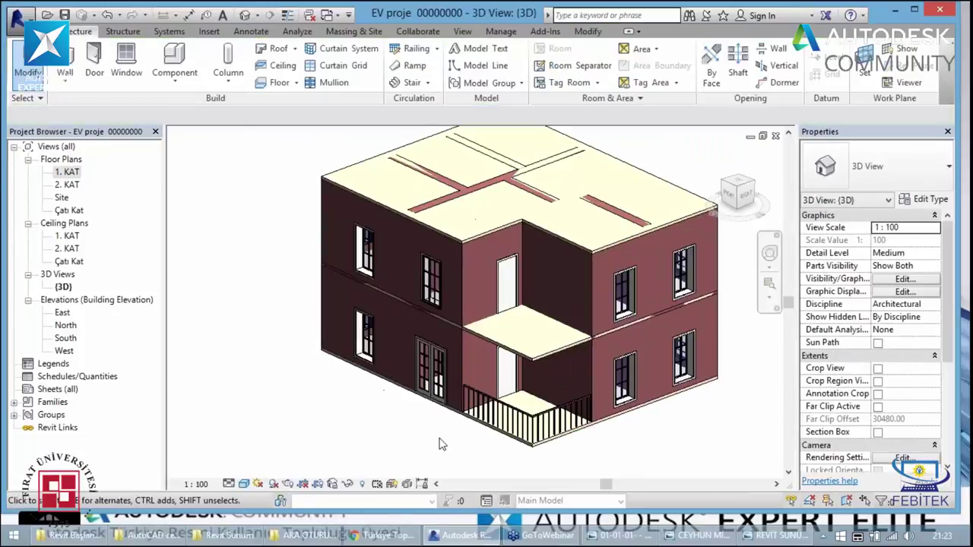
scroll(460, 448, up, 4)
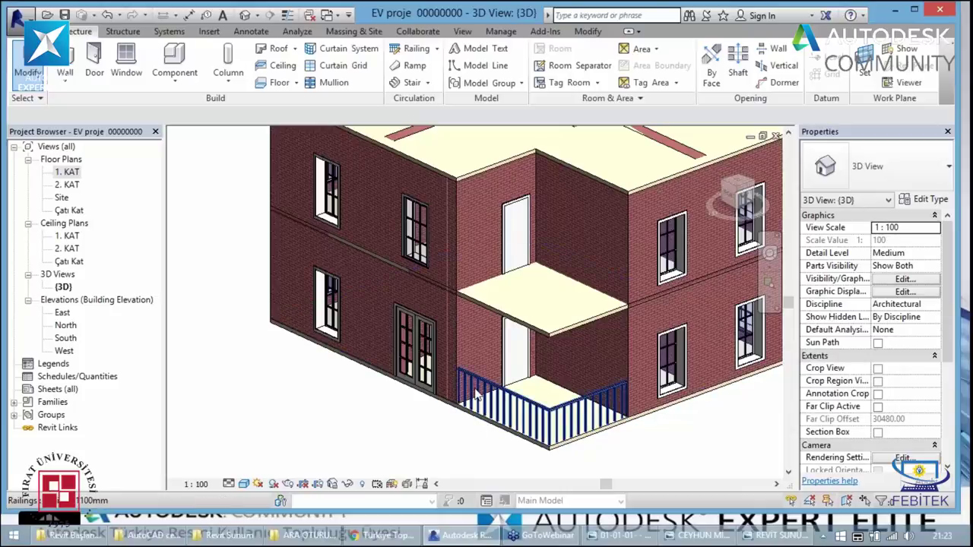
- Try the 900mm, Korkuluk Teras and 1100mm types on the terrace railing, then settle on 900mm Pipe and open Edit Type
click(597, 417)
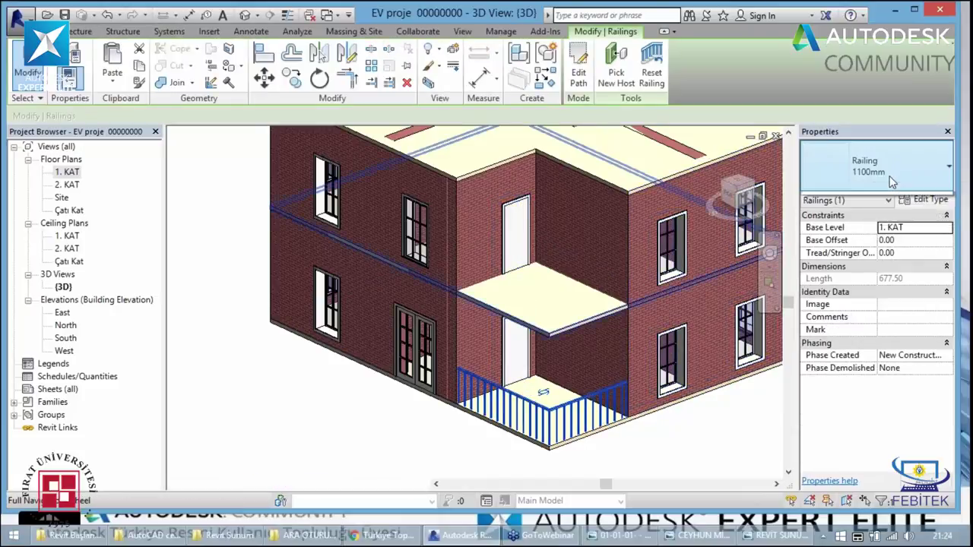
click(891, 178)
click(859, 235)
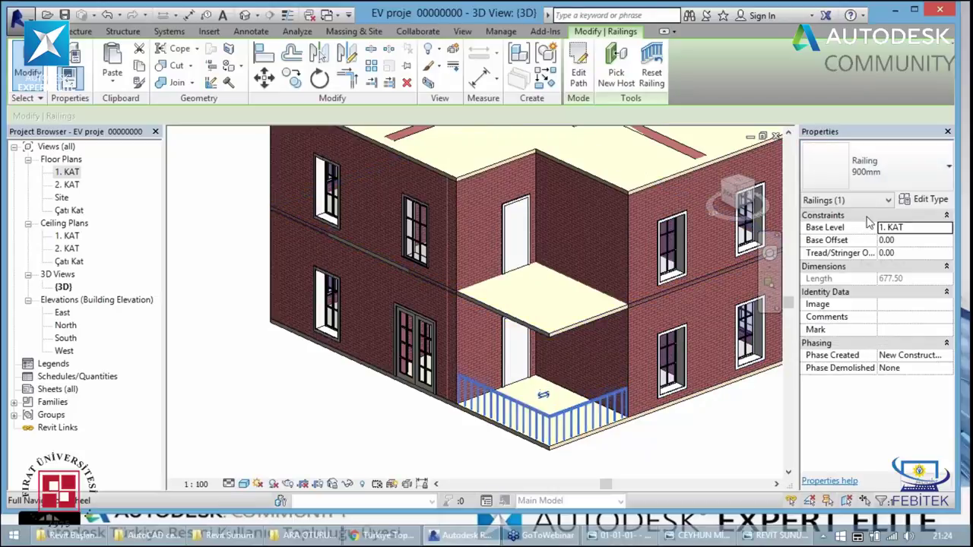
click(893, 166)
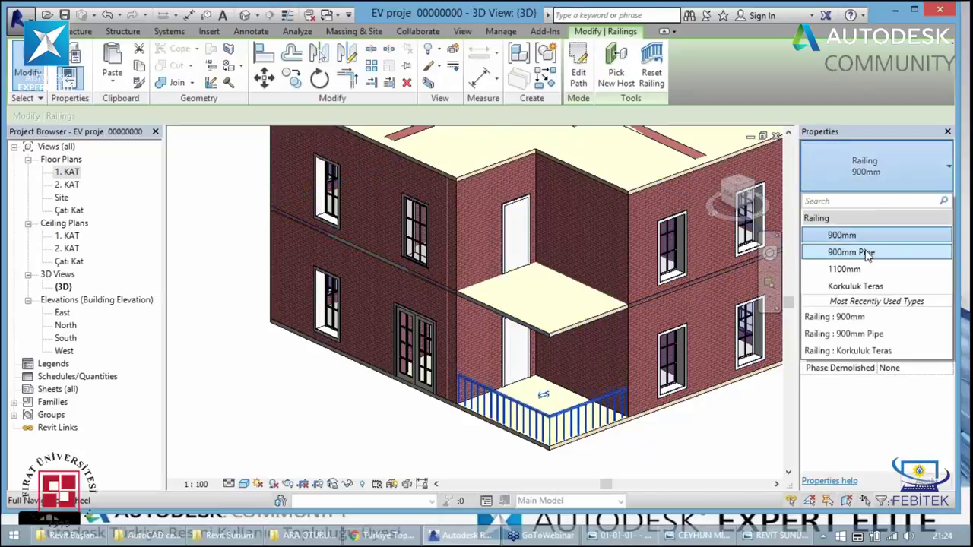
click(866, 252)
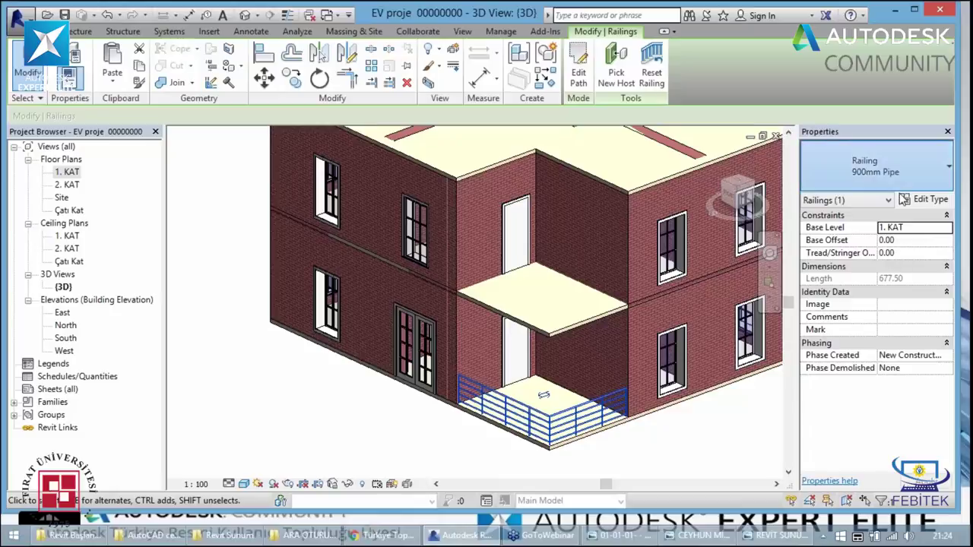
click(875, 167)
click(848, 287)
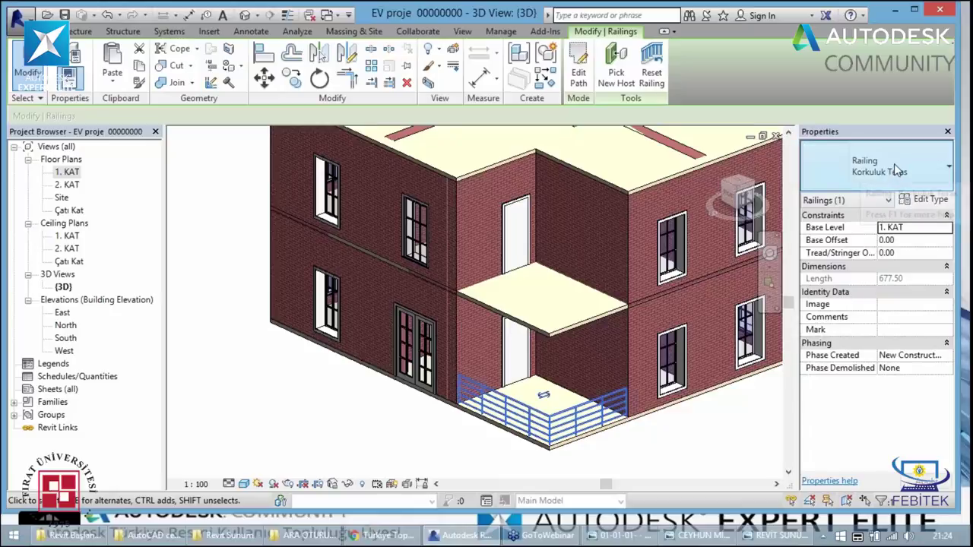
click(894, 171)
click(871, 270)
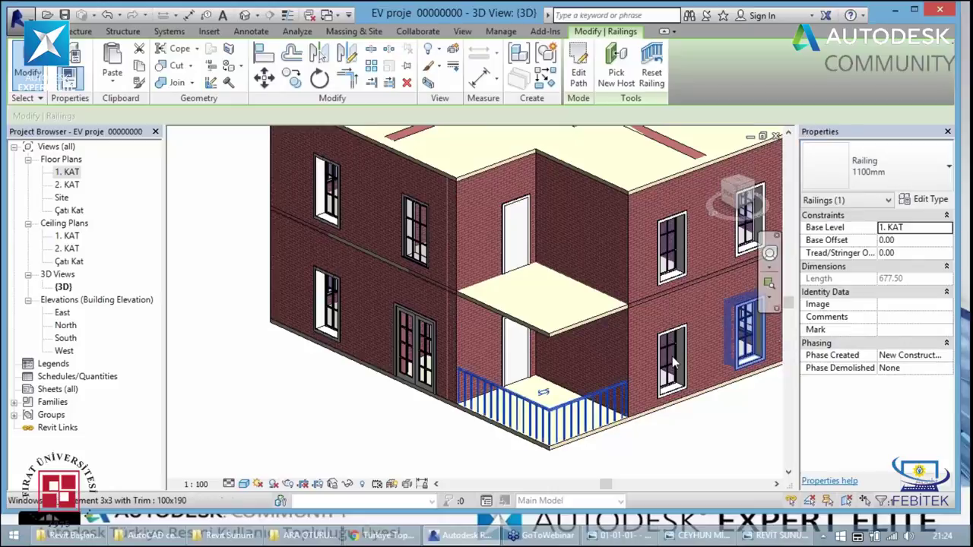
click(882, 175)
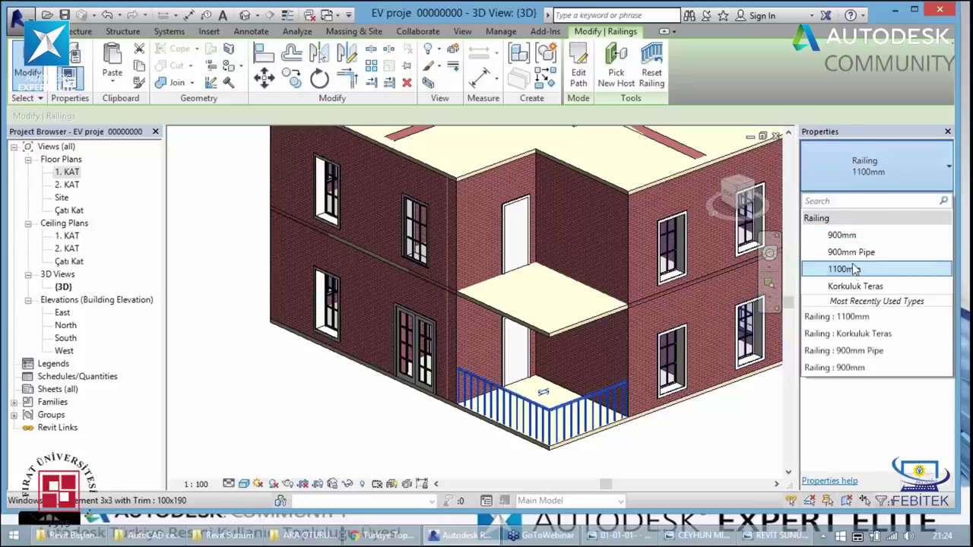
click(843, 252)
click(930, 201)
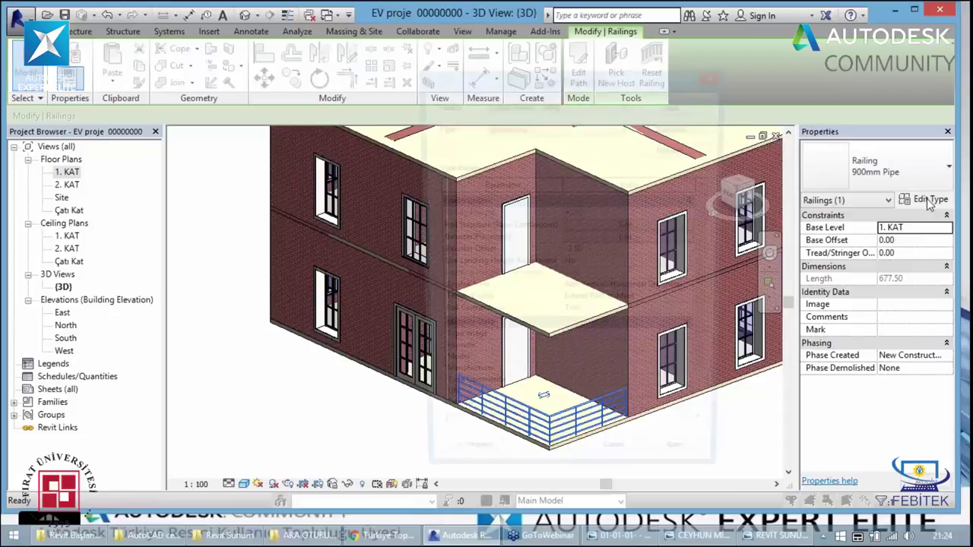
- Inspect the five round rails in the 900mm Pipe Rail Structure without changes, then open Baluster Placement
drag(614, 82, 839, 67)
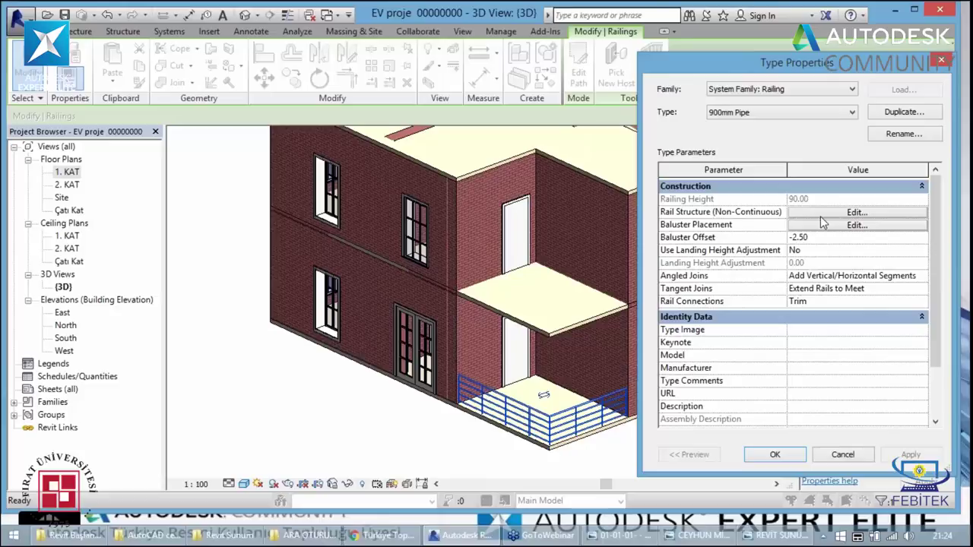
click(820, 215)
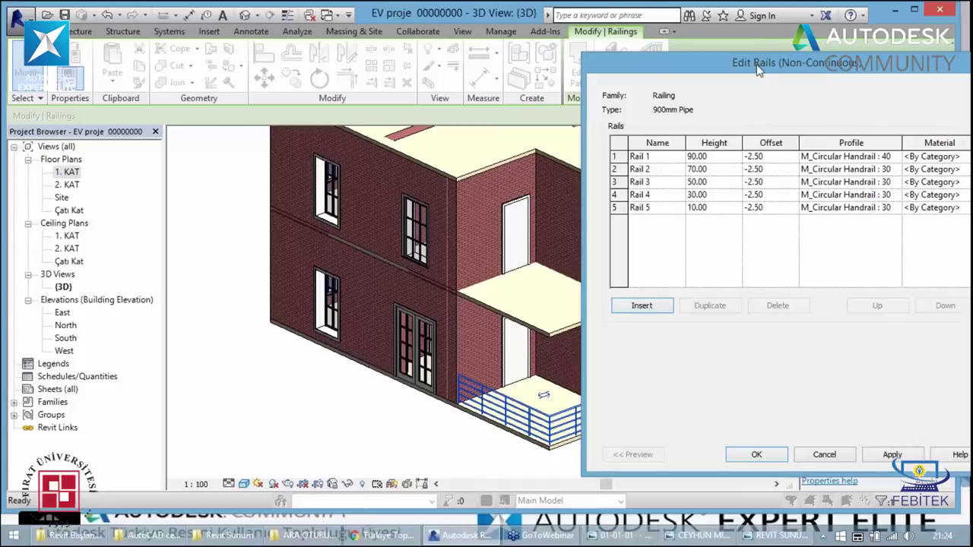
drag(758, 69, 604, 41)
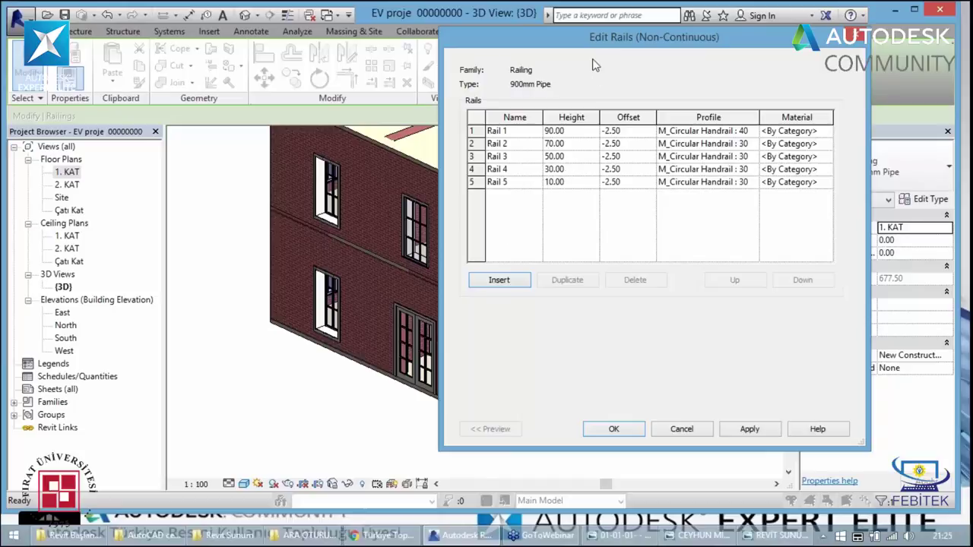
drag(597, 41, 764, 81)
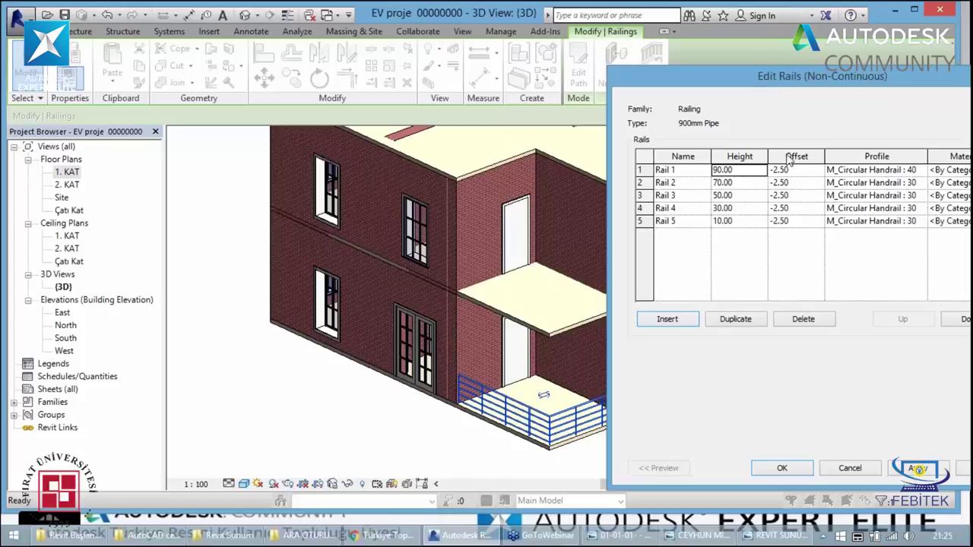
drag(756, 78, 634, 59)
click(526, 153)
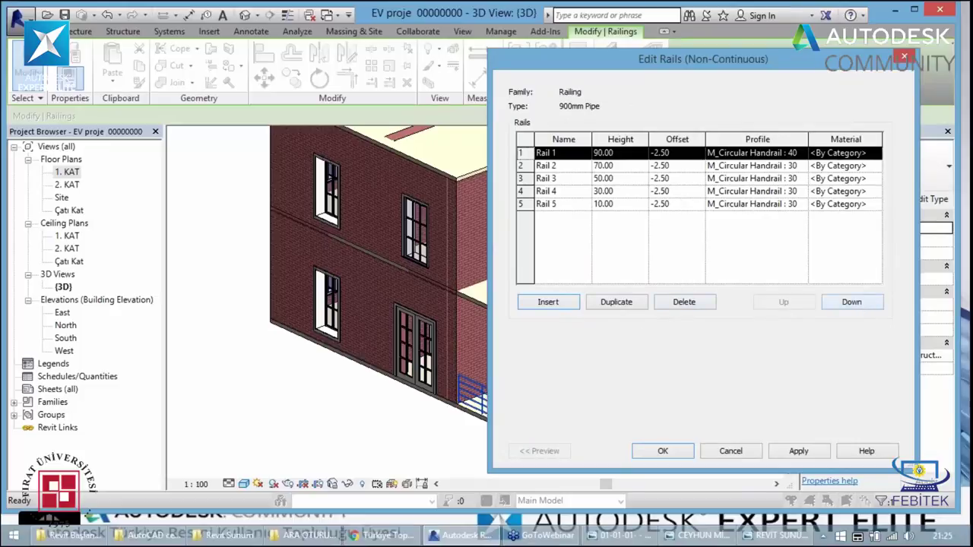
click(903, 59)
click(720, 227)
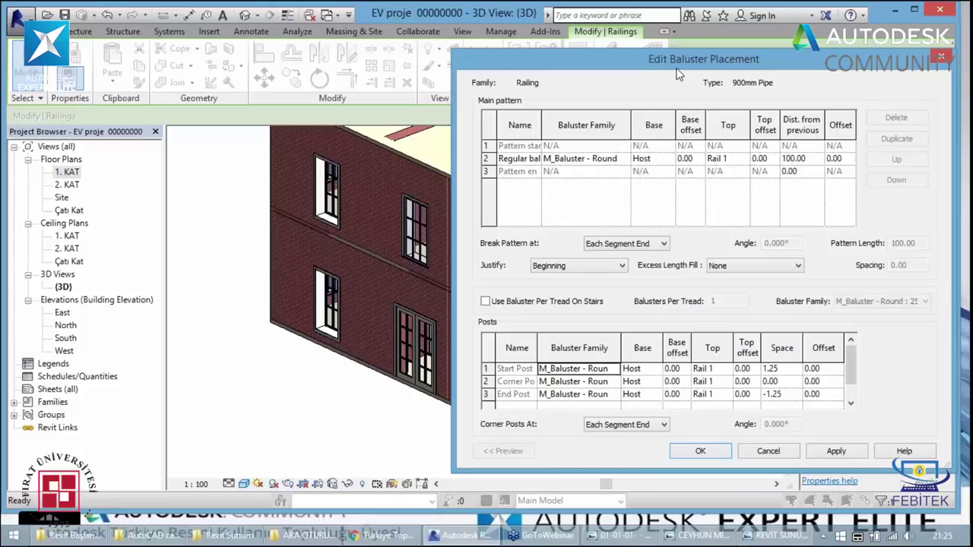
- Change the regular baluster's distance from previous from 100 to 50, apply, and confirm
drag(682, 68, 900, 42)
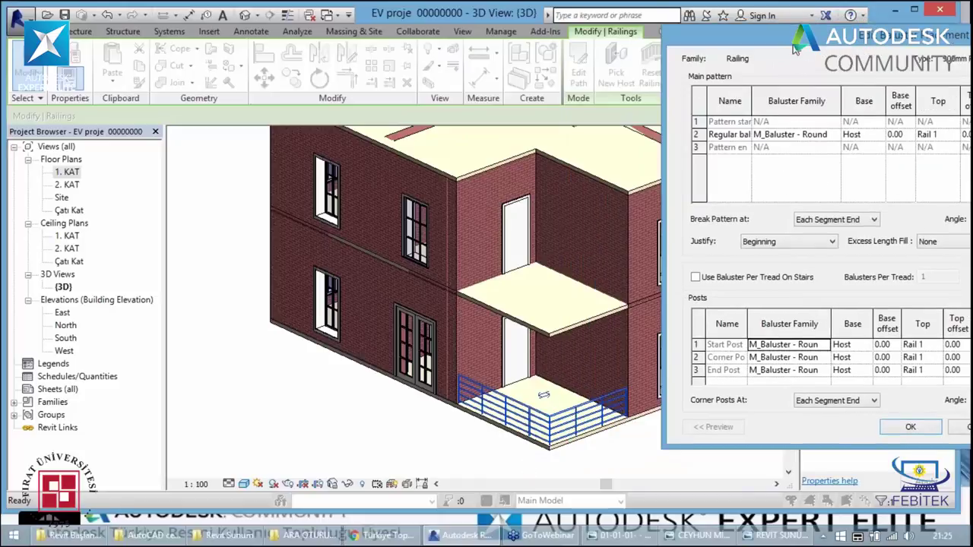
mouse_move(794, 47)
mouse_down()
mouse_move(273, 6)
mouse_move(192, 21)
mouse_up()
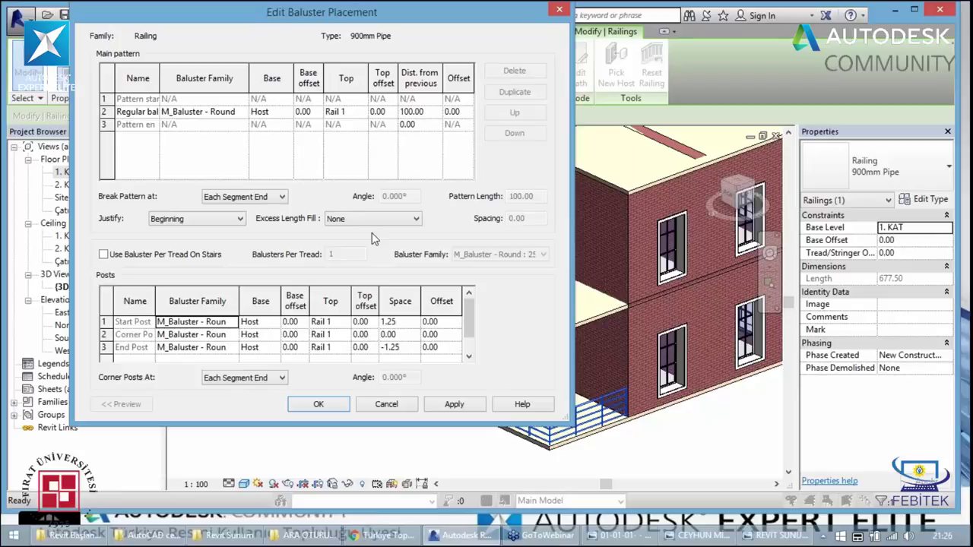
click(425, 113)
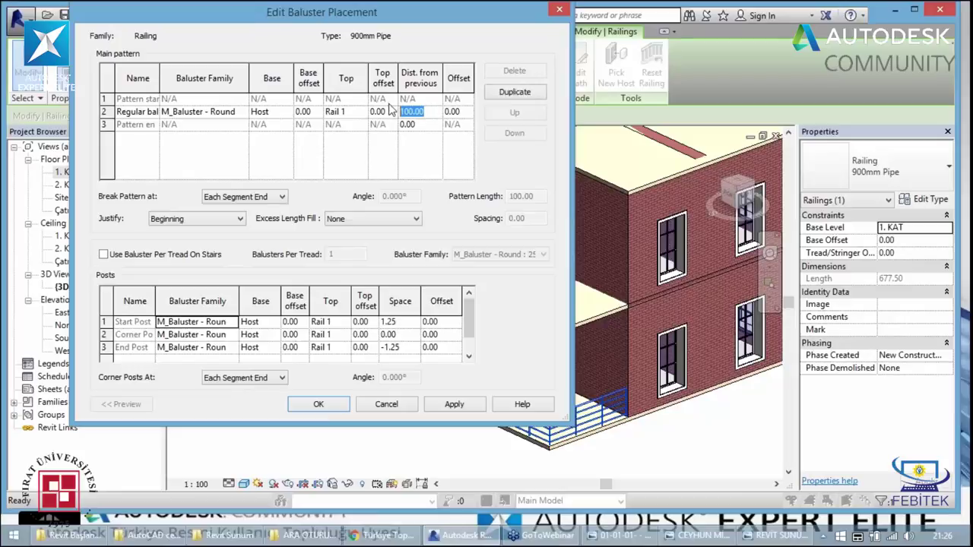
text(50)
drag(394, 25, 258, 36)
click(325, 414)
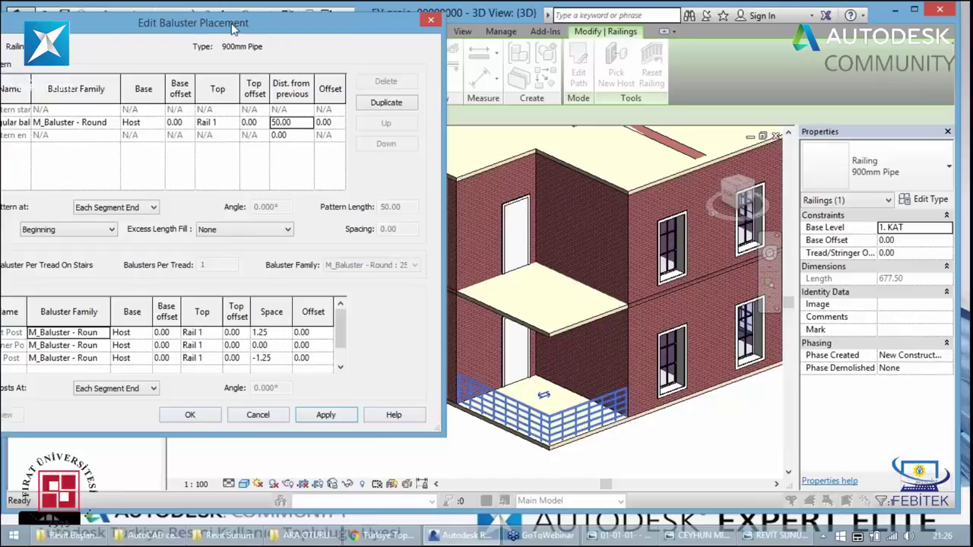
mouse_move(234, 28)
mouse_down()
mouse_move(317, 6)
mouse_move(348, 17)
mouse_up()
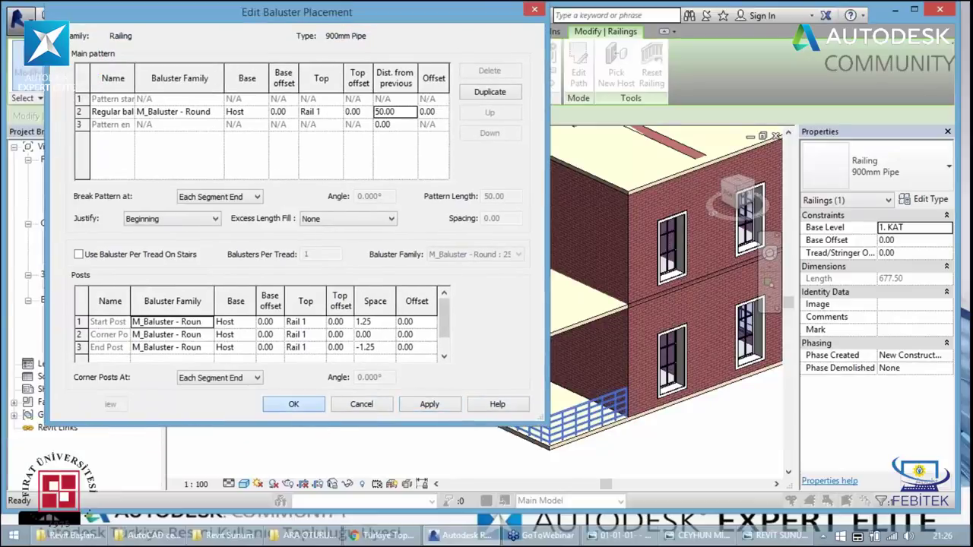
click(303, 404)
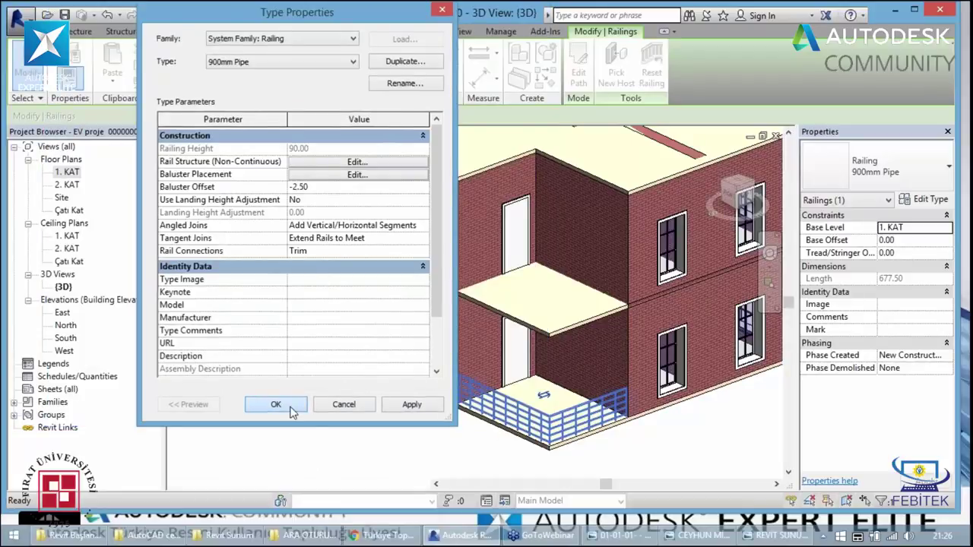
- Paste the terrace railing aligned to level 2. KAT onto the balcony and zoom out to the whole house
click(291, 408)
click(123, 88)
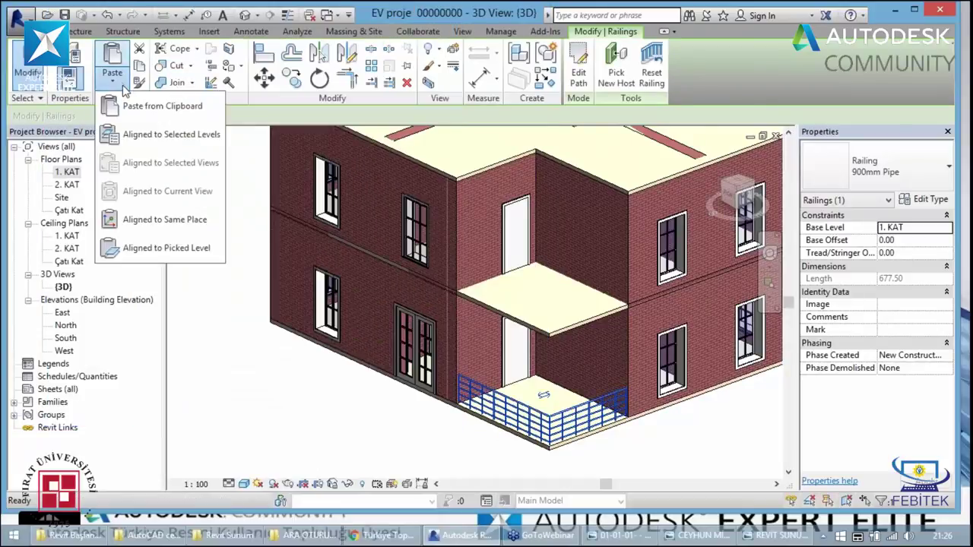
click(199, 159)
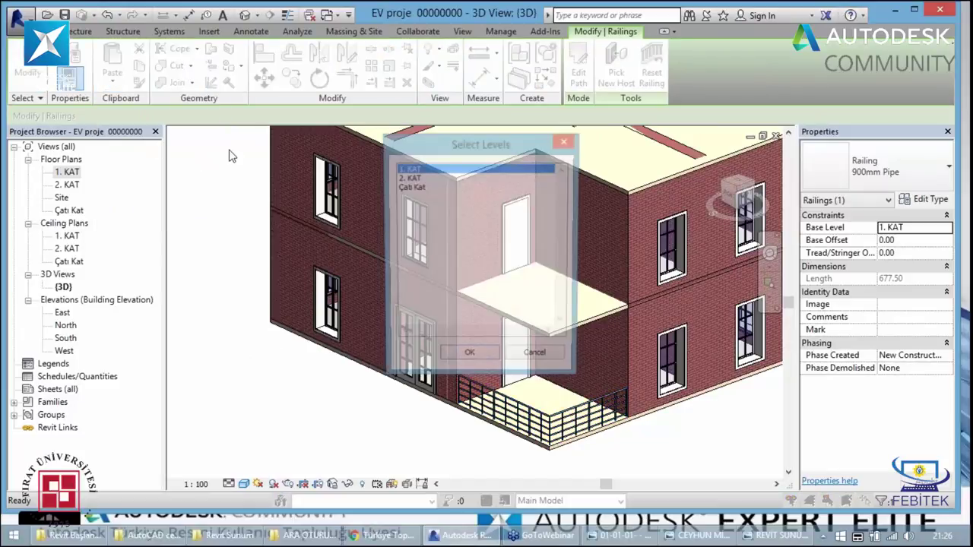
click(410, 178)
click(460, 359)
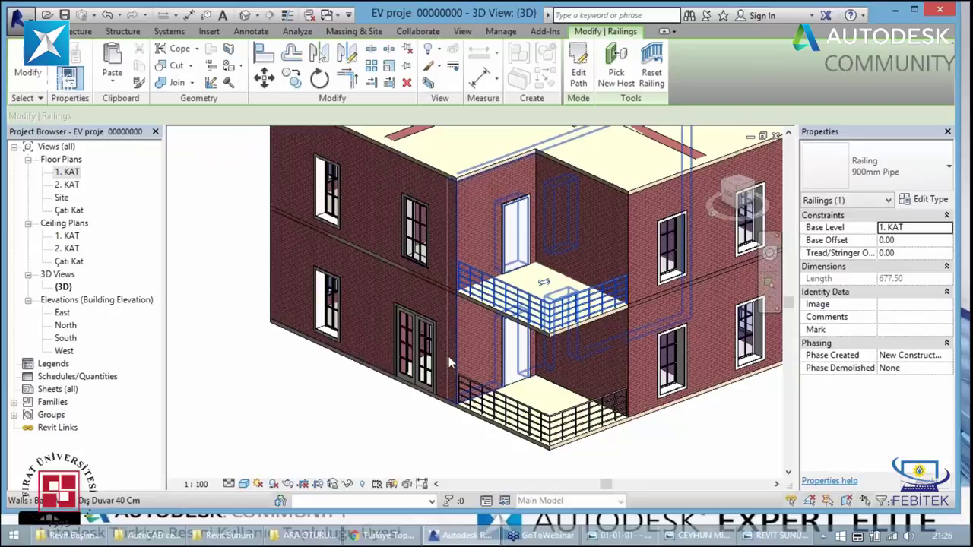
key(Escape)
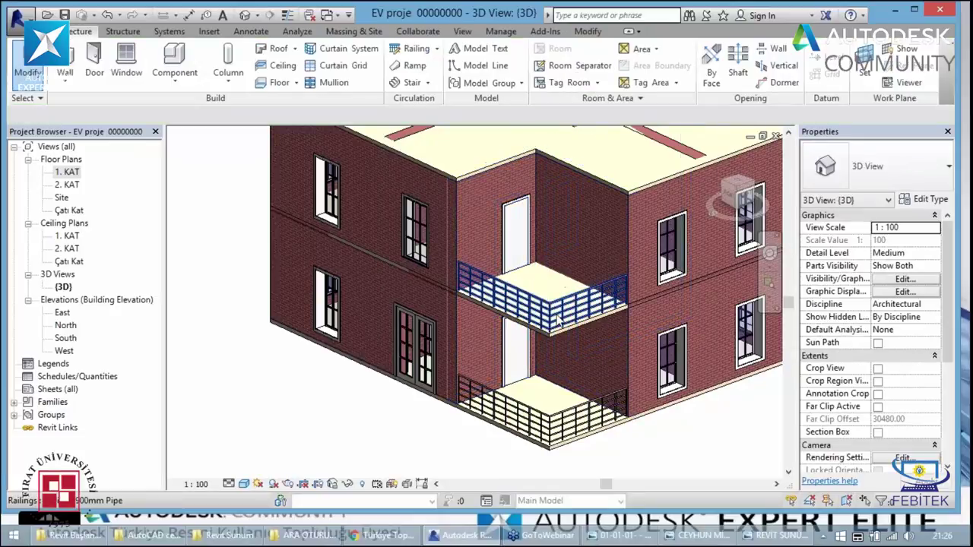
scroll(557, 319, down, 3)
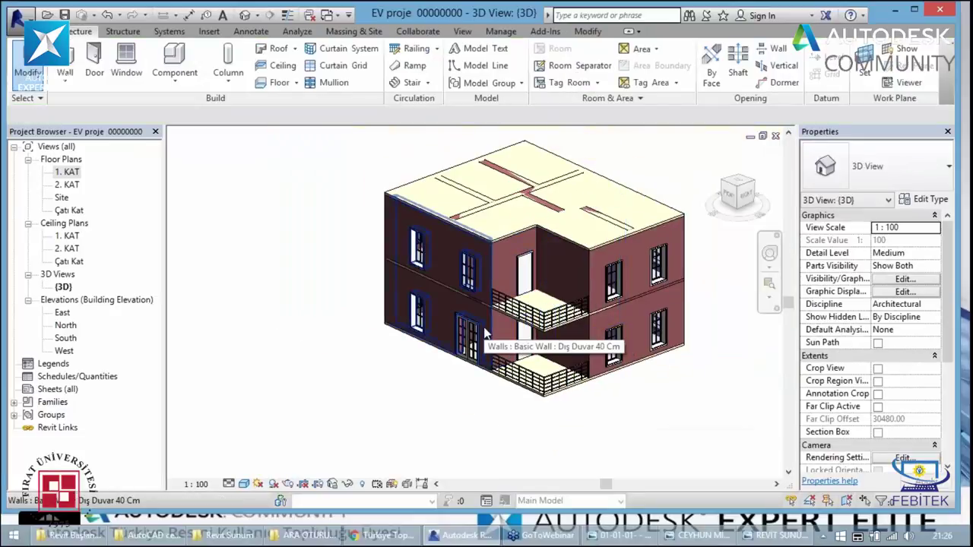
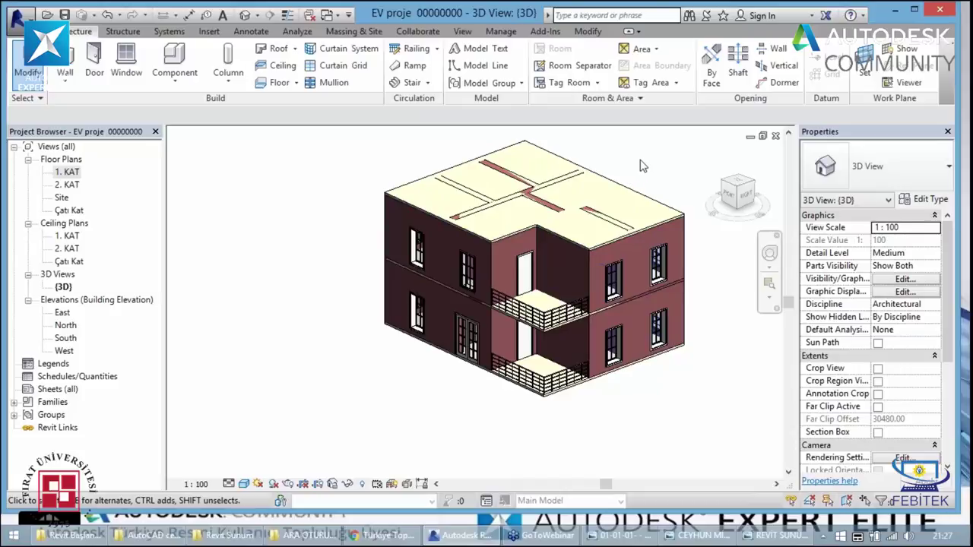
- Open the Çatı Kat floor plan and set its visual style to Shaded
double_click(69, 211)
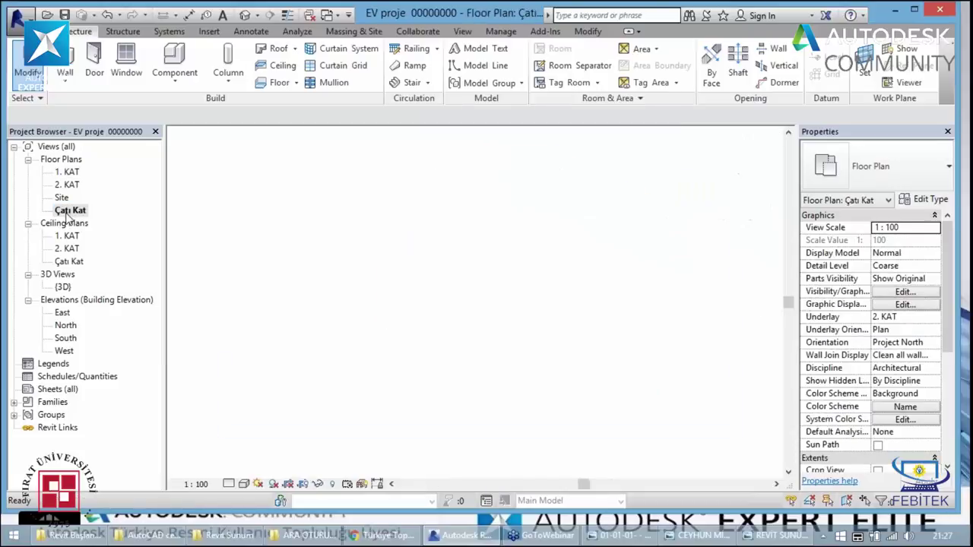
click(244, 484)
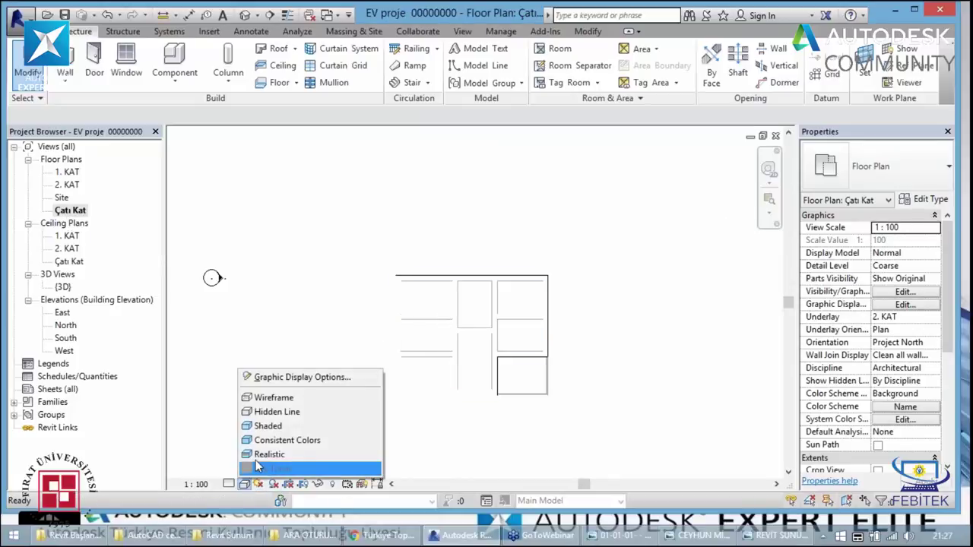
click(268, 426)
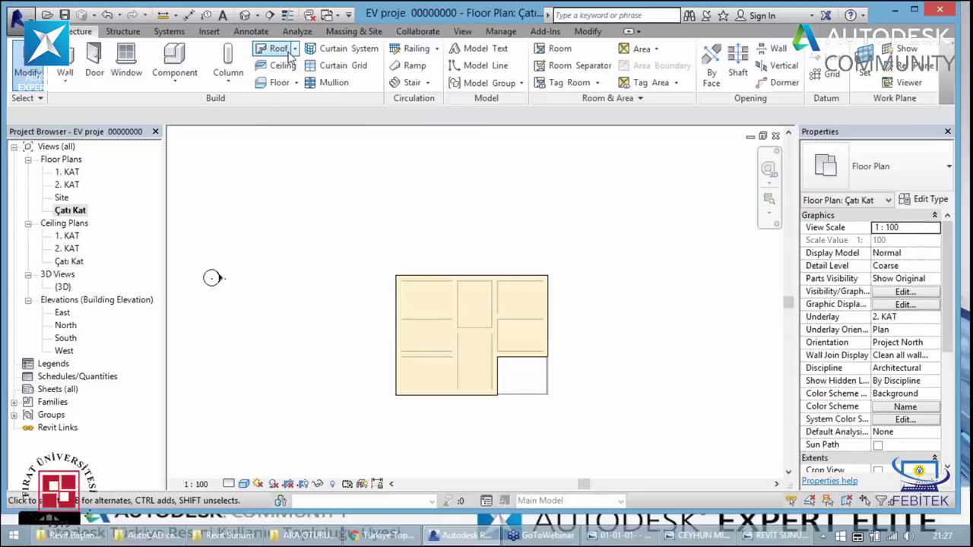
mouse_move(278, 49)
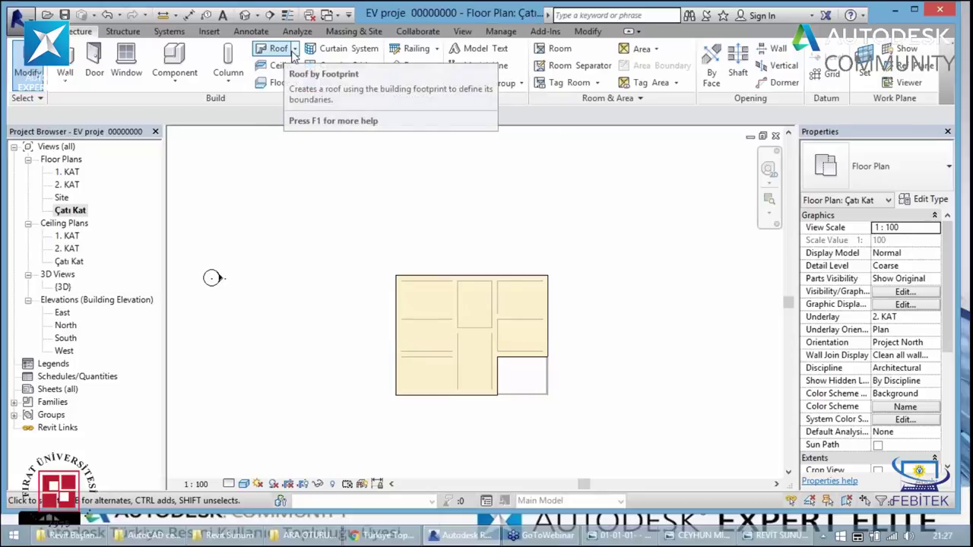
- Start a Roof by Footprint and review the Çatı 15 basic roof type's structure without changes
click(296, 51)
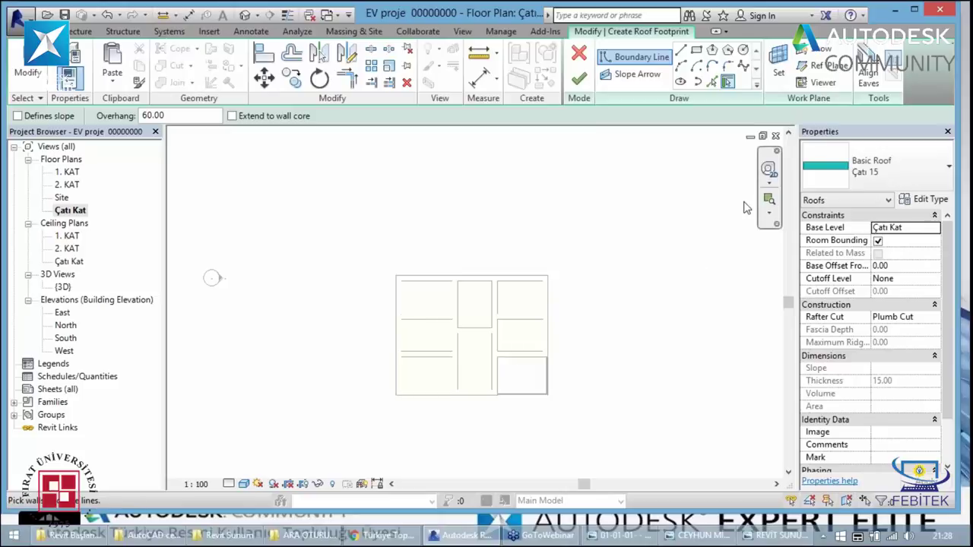
click(934, 201)
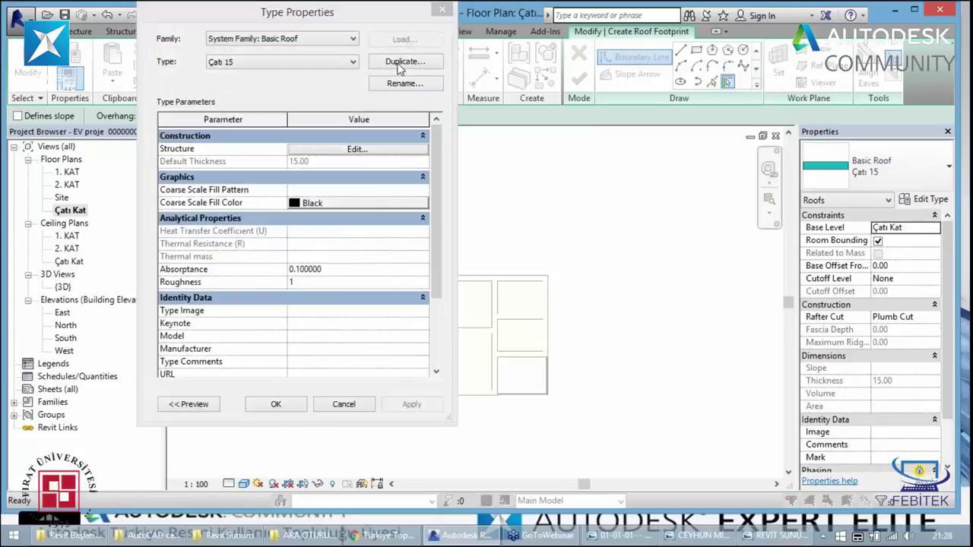
click(399, 67)
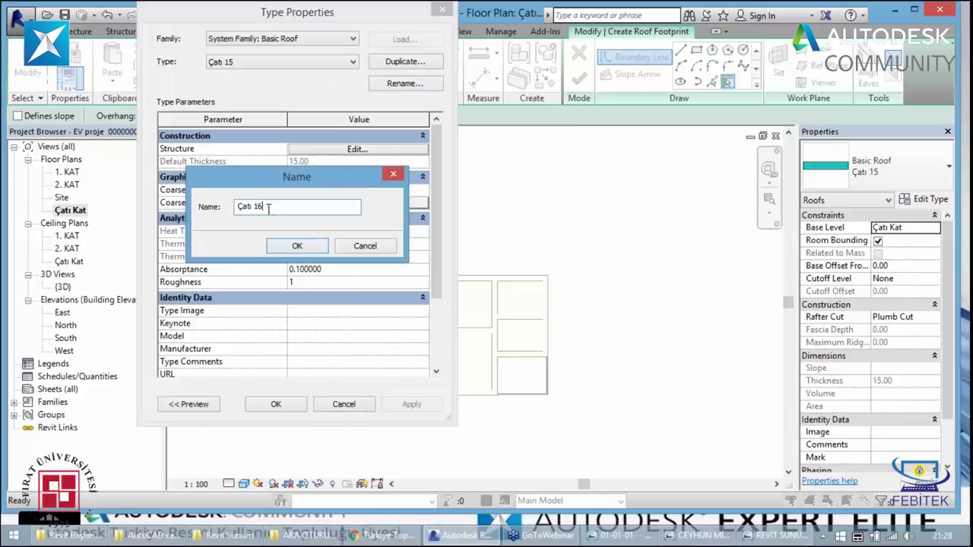
click(395, 176)
click(337, 149)
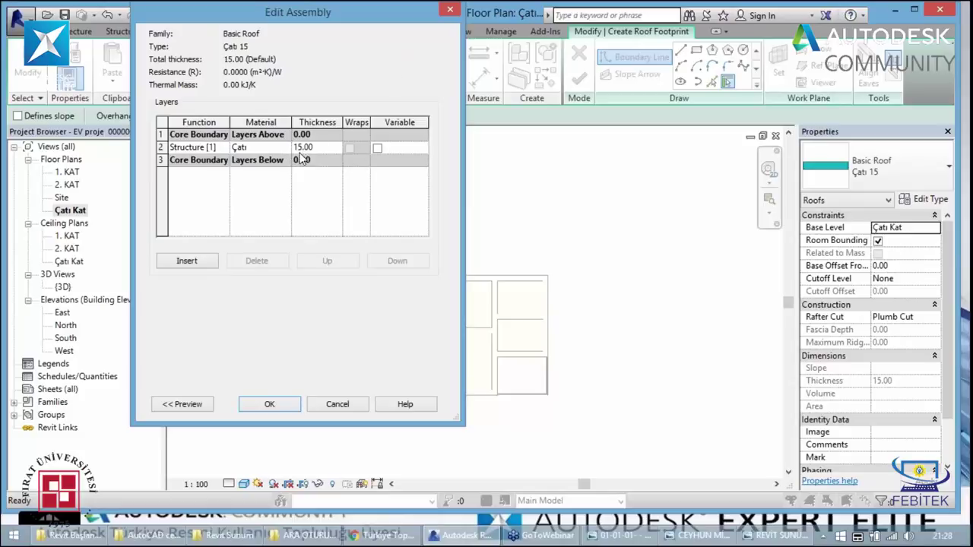
click(451, 10)
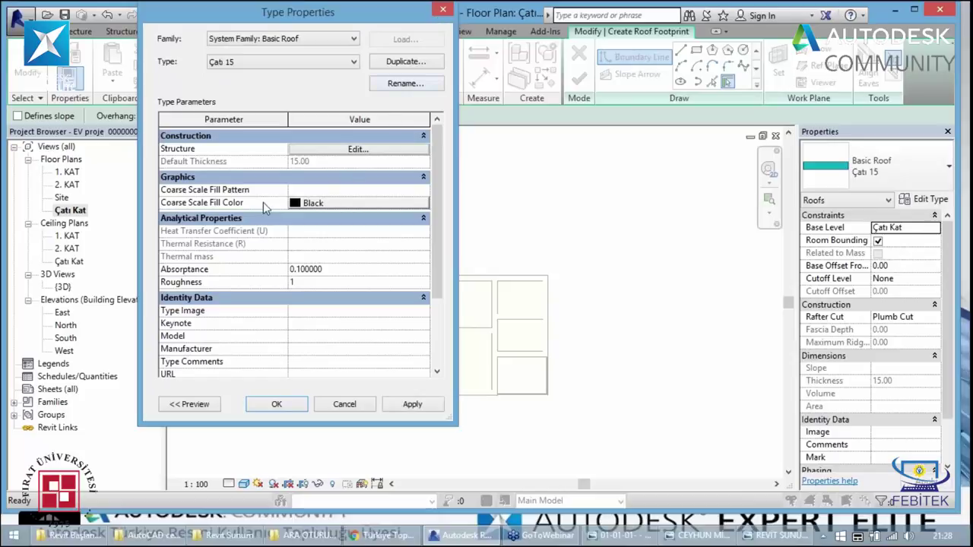
drag(435, 230, 431, 339)
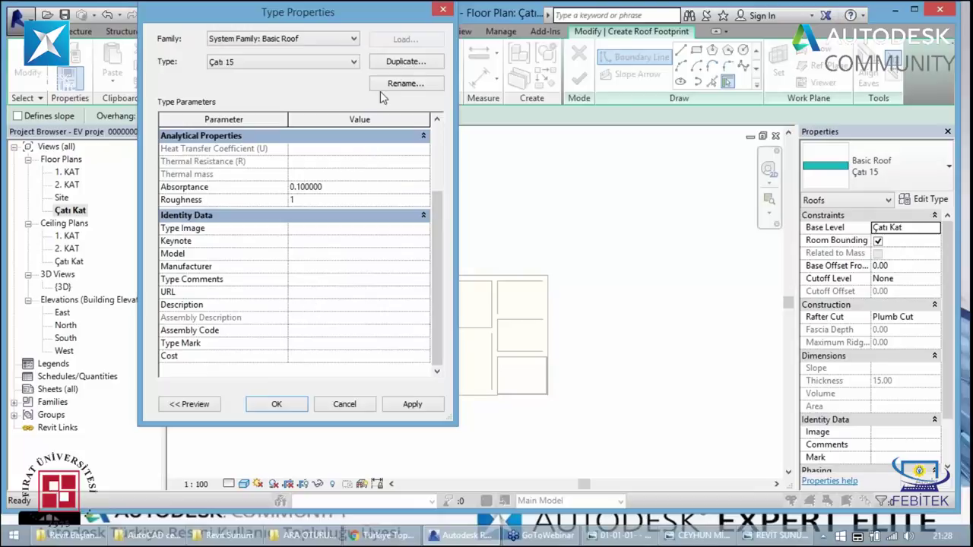
click(440, 10)
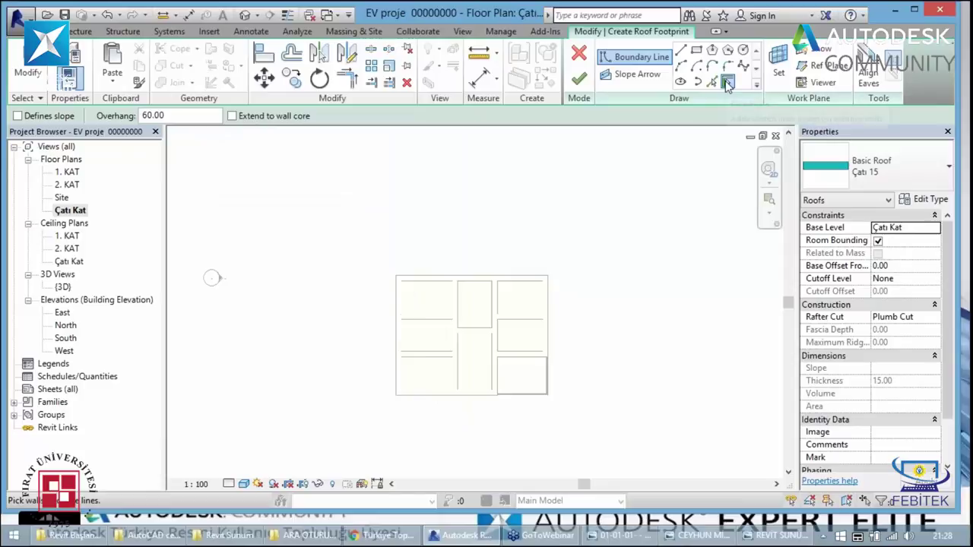
- Pick the top, right, bottom and left outer walls as roof boundaries with Defines Slope on
click(727, 83)
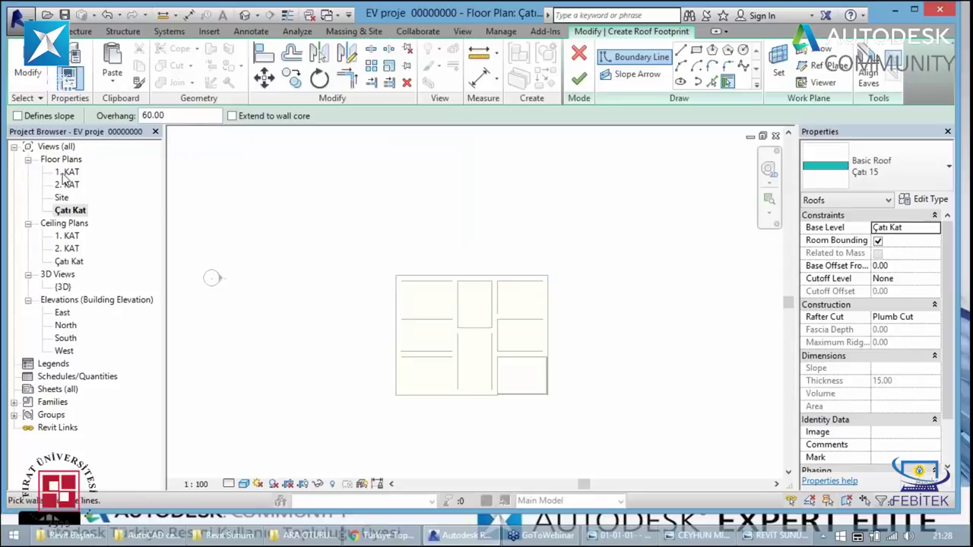
click(431, 280)
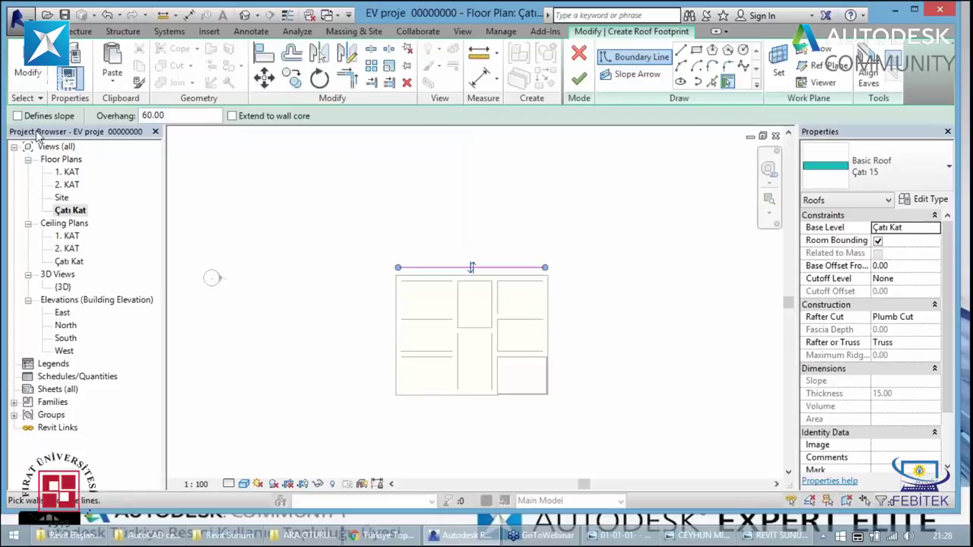
click(17, 117)
click(552, 338)
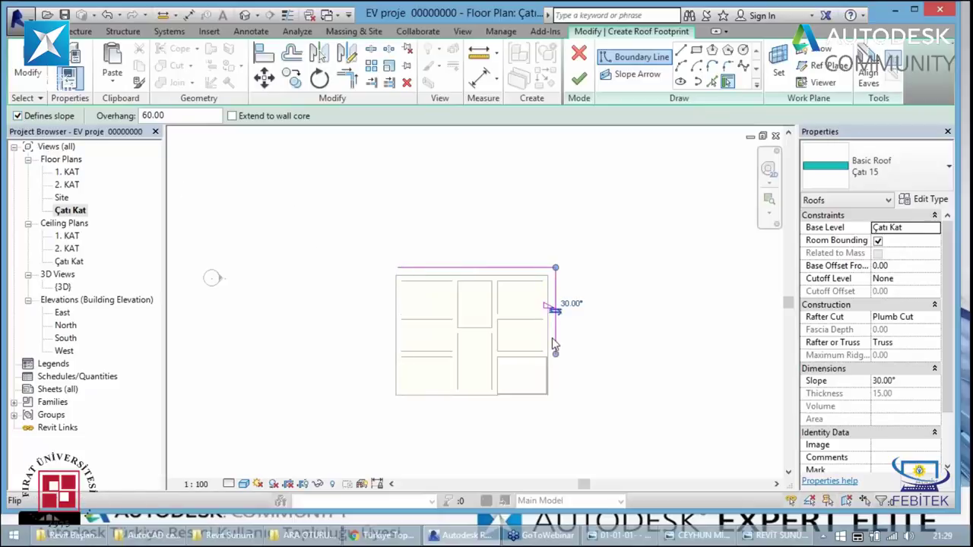
click(461, 402)
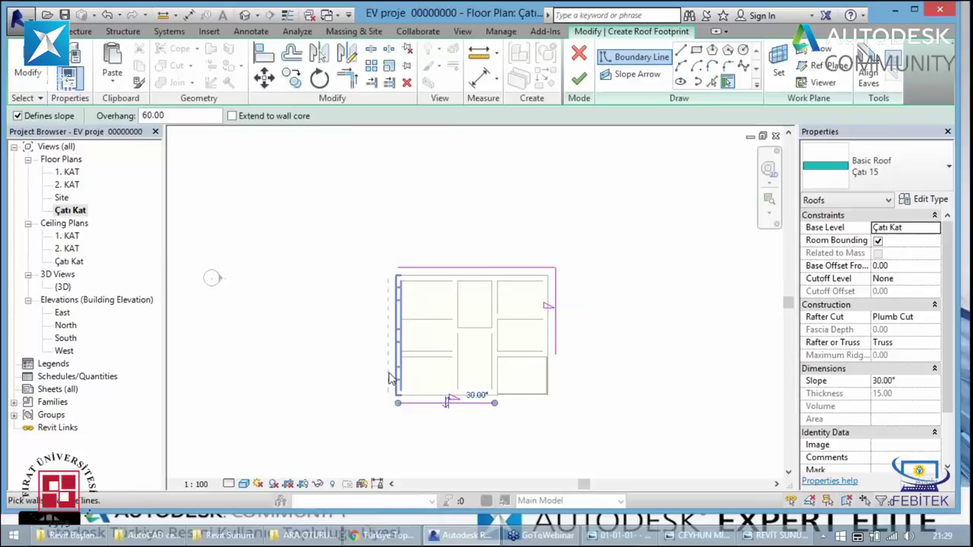
click(393, 372)
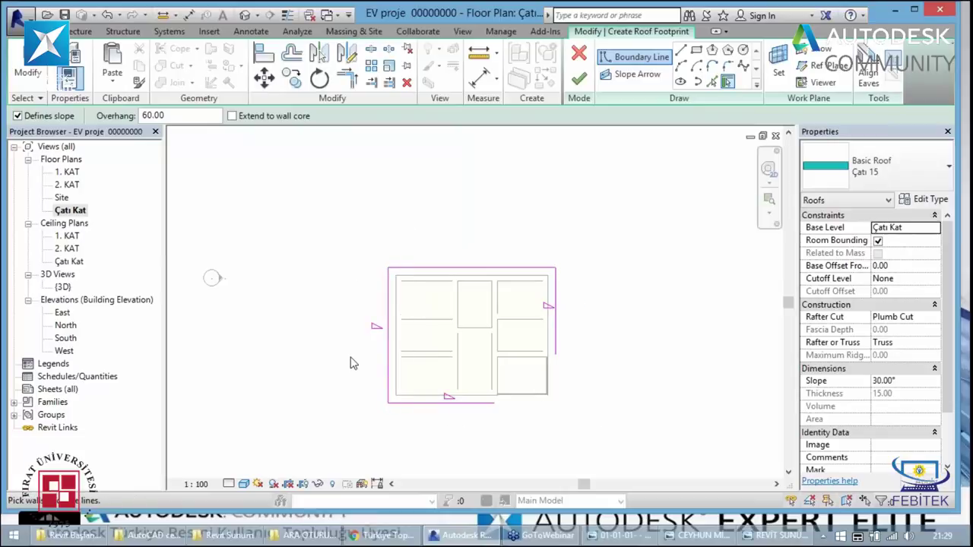
key(Escape)
- Make the top boundary line define a 30° slope like the other three
click(387, 350)
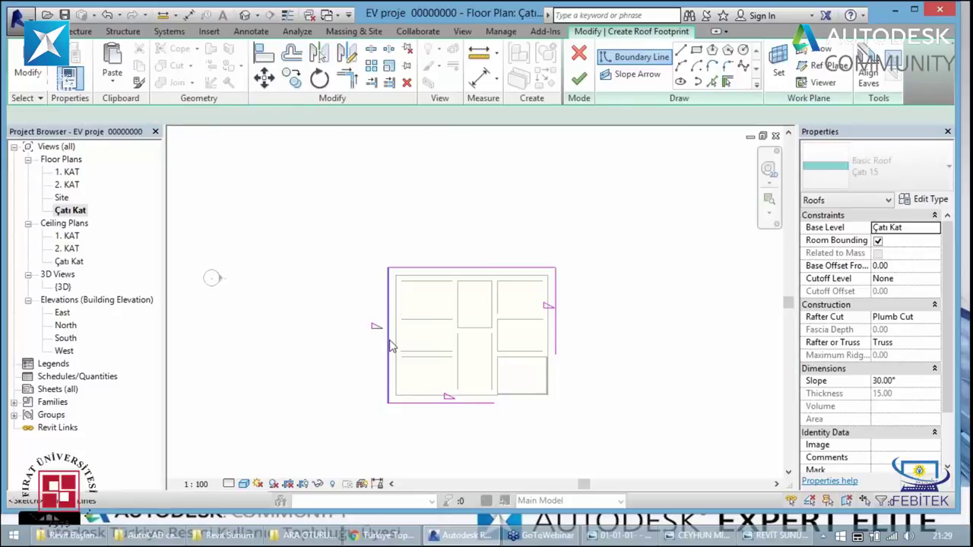
click(459, 269)
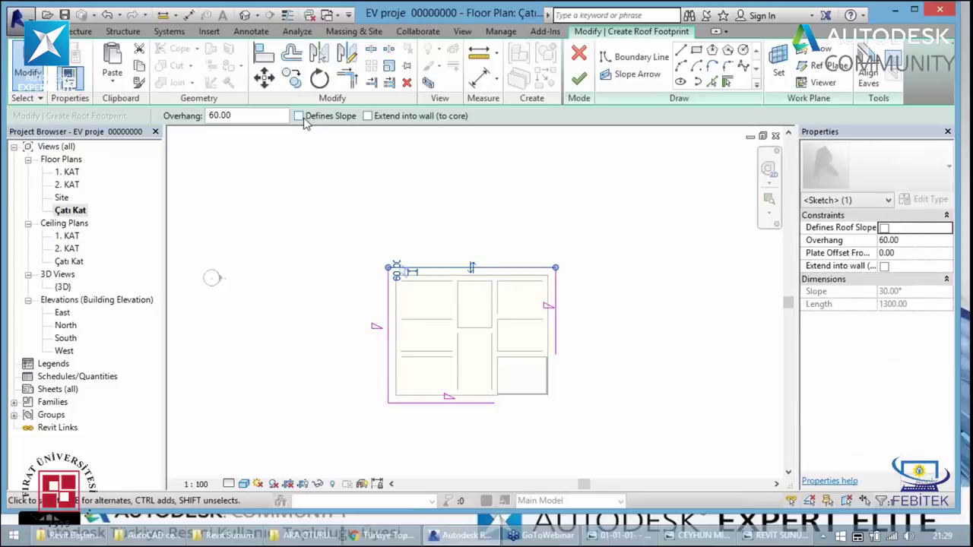
click(298, 115)
click(341, 171)
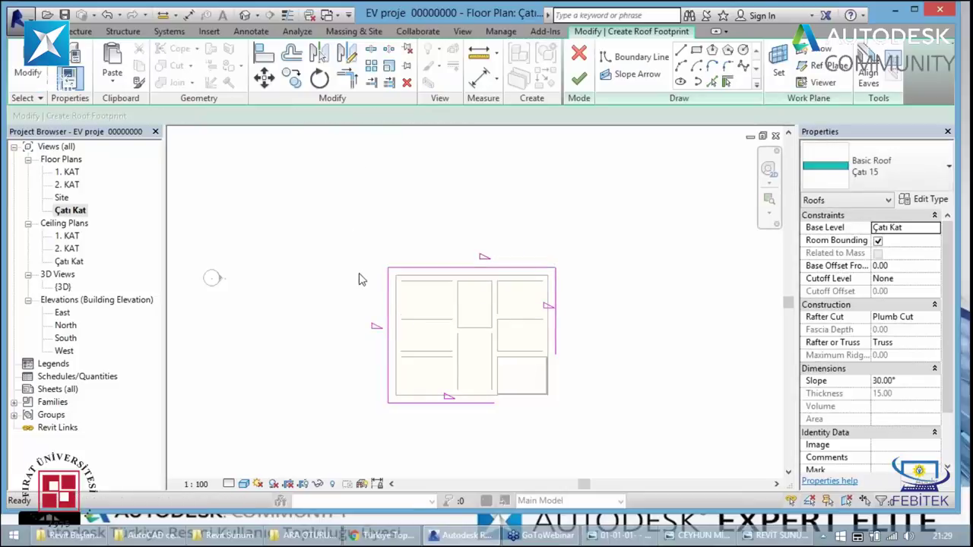
click(384, 298)
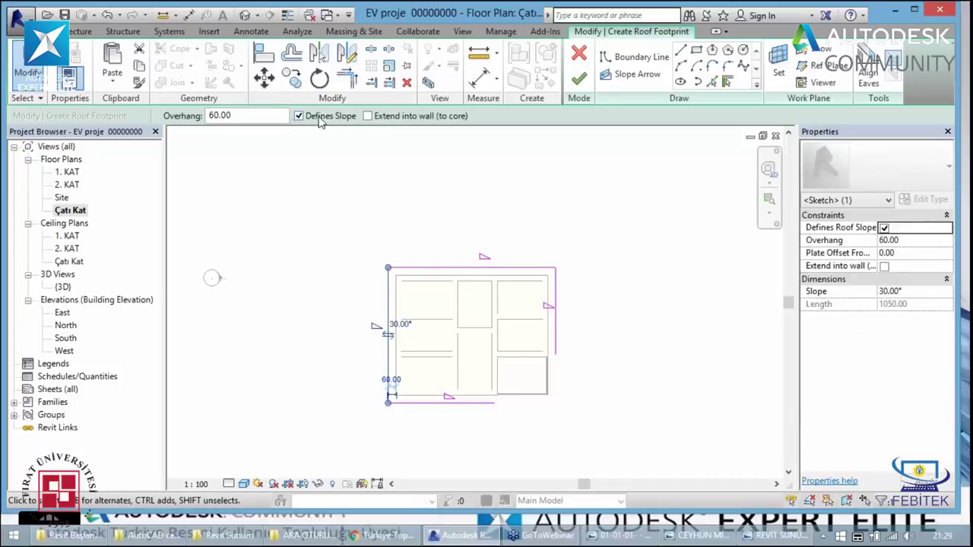
click(355, 269)
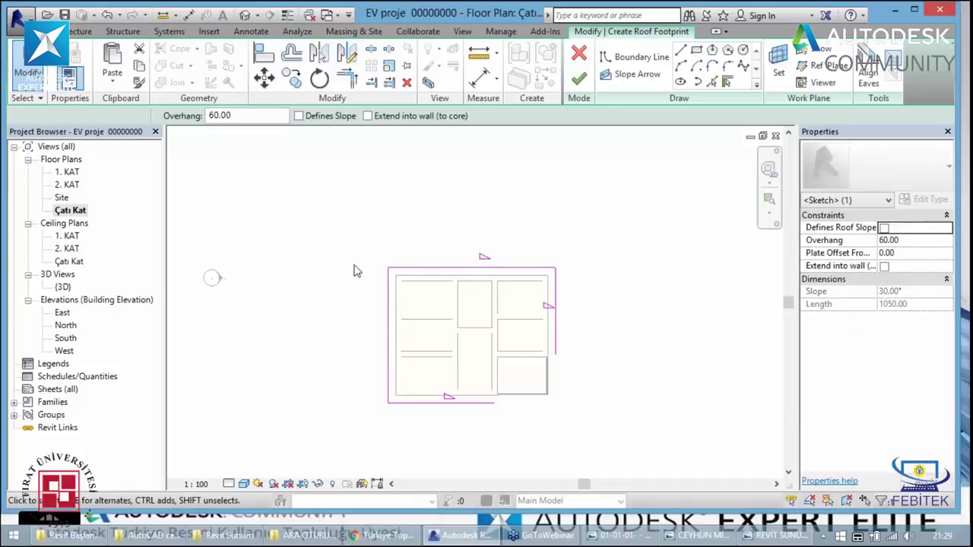
click(380, 306)
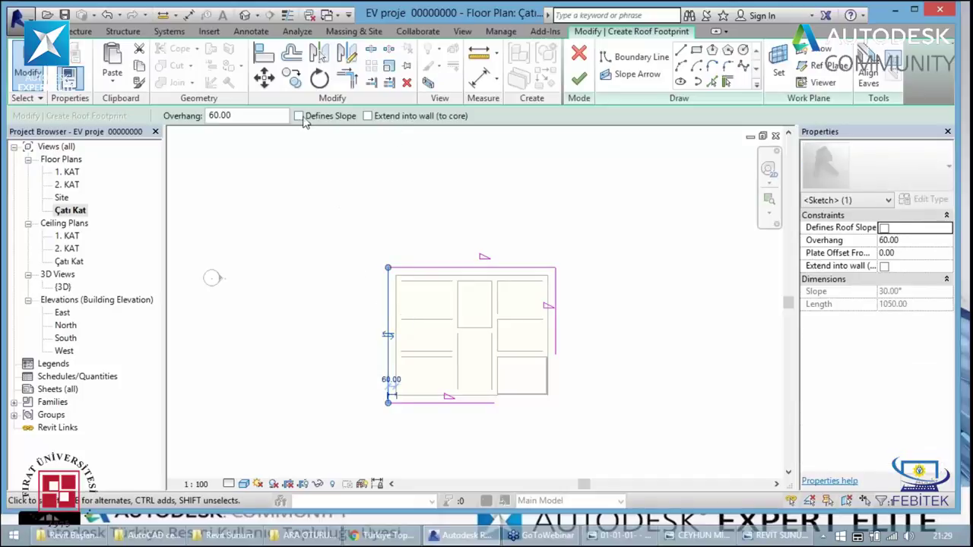
click(339, 216)
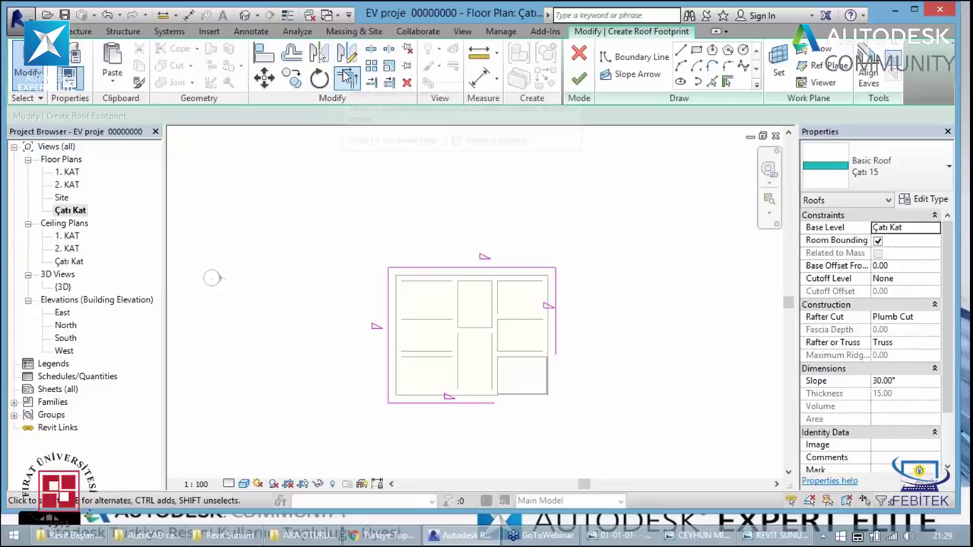
- Trim the bottom and right boundary lines to close the bottom-right corner
click(346, 76)
click(471, 402)
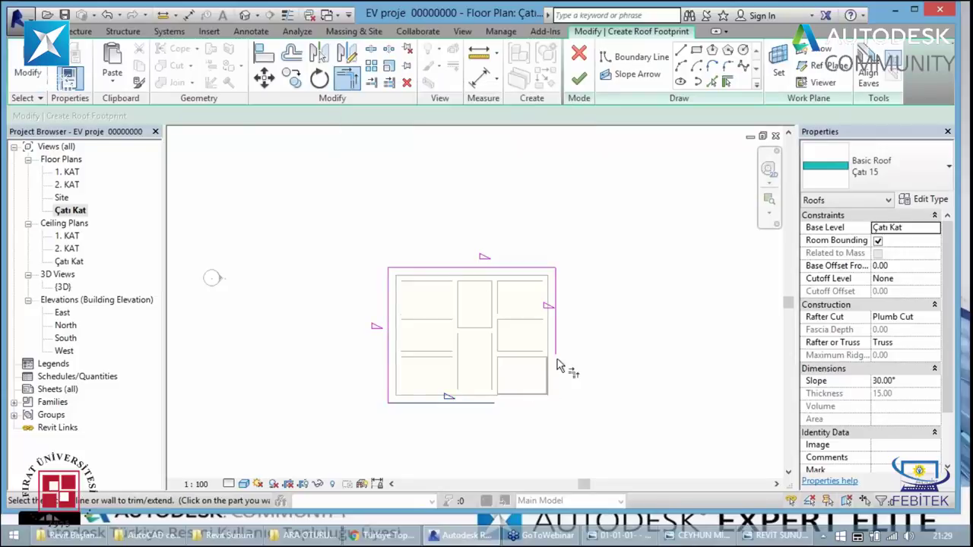
click(557, 363)
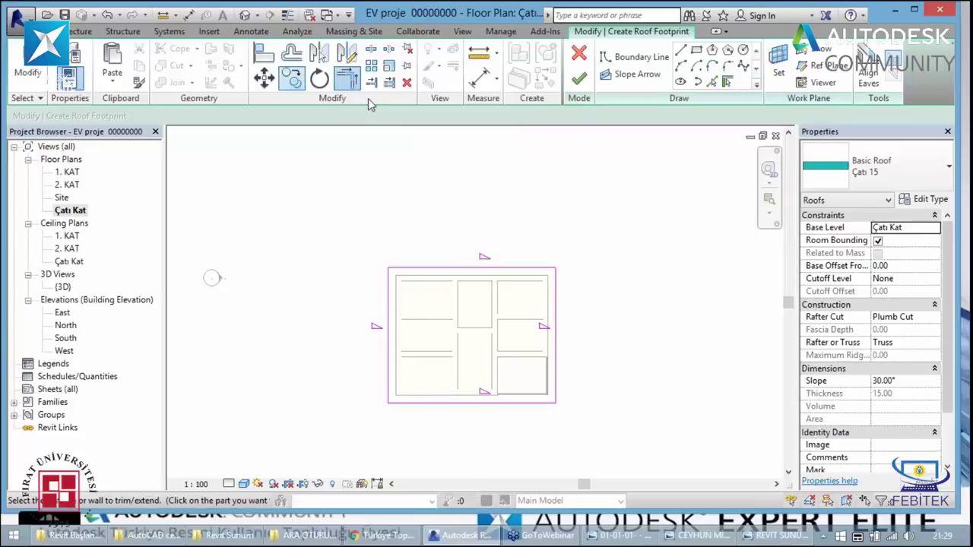
- Finish the roof and orbit the 3D view to a front angle of the house
click(581, 79)
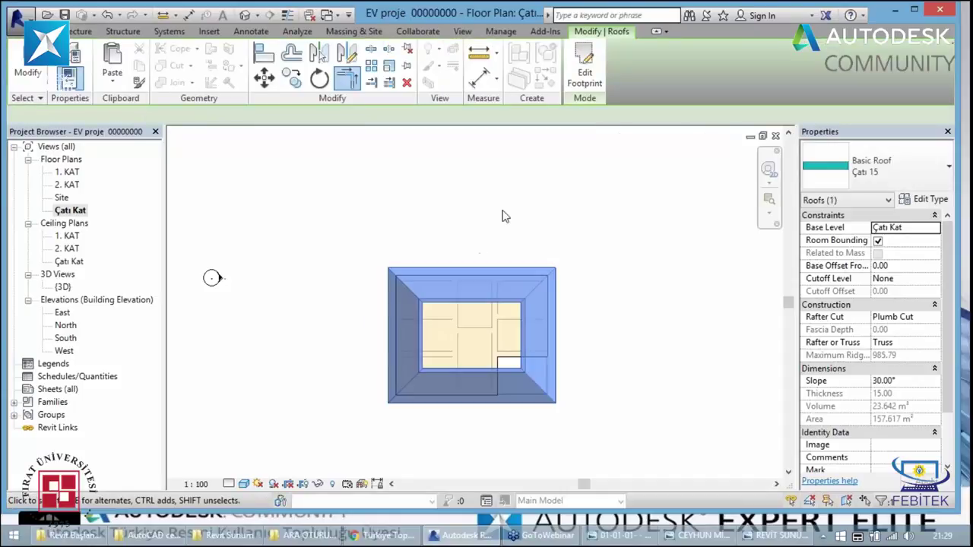
click(244, 16)
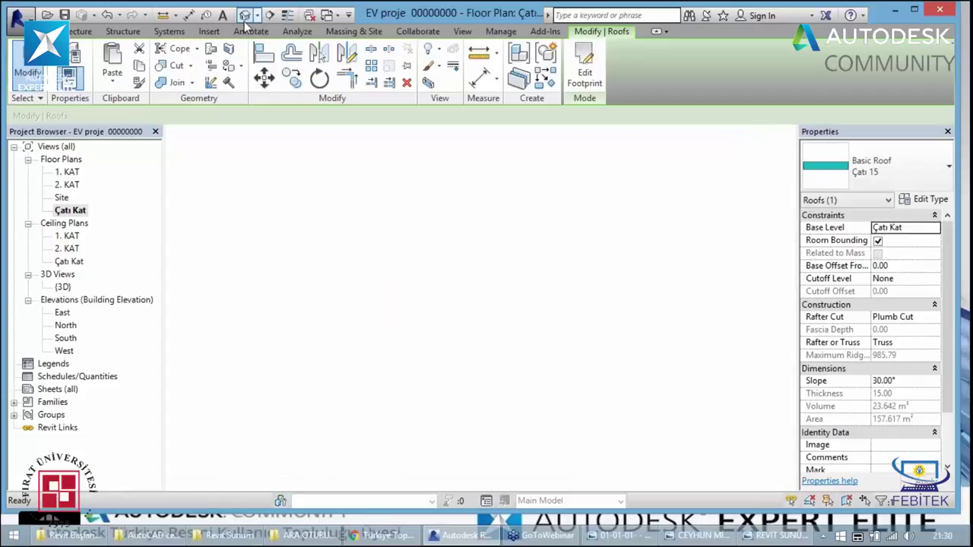
scroll(325, 359, down, 1)
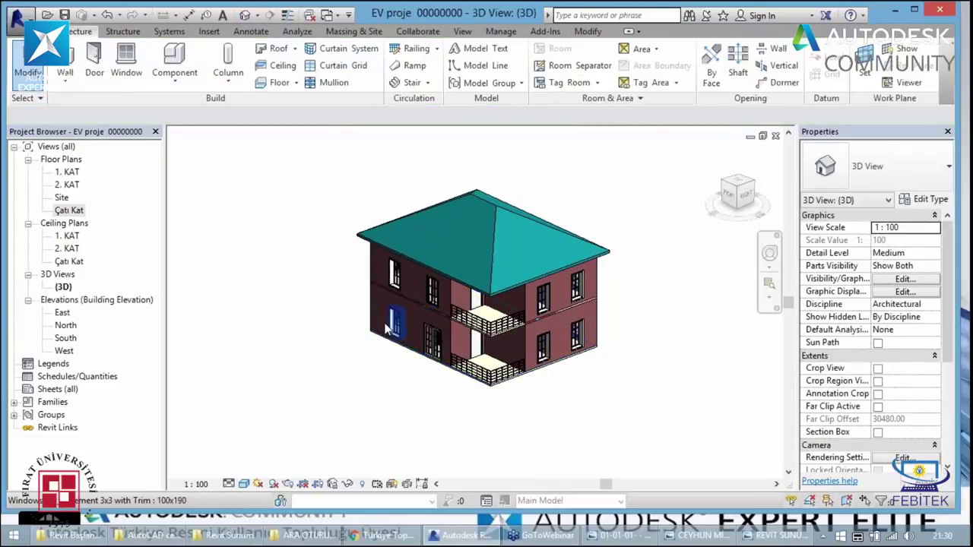
key(shift+w)
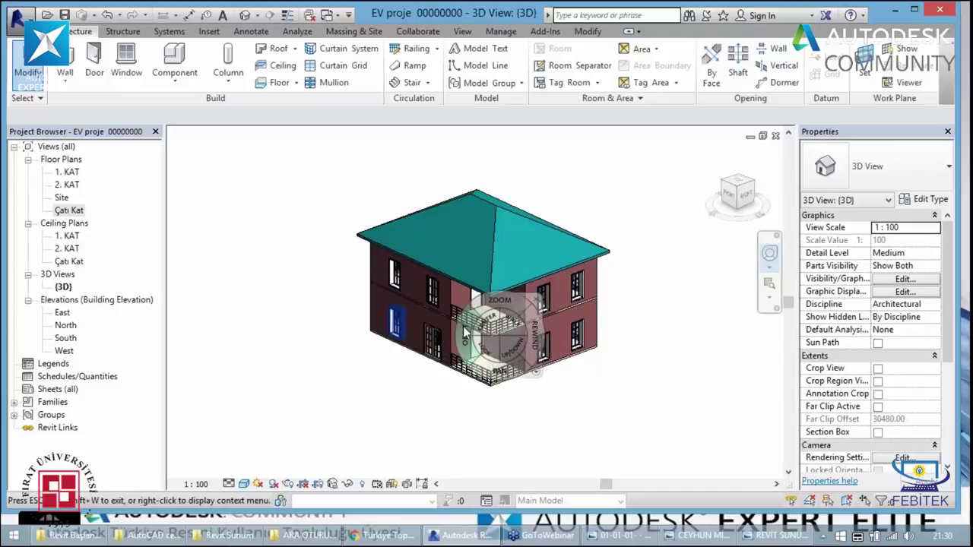
mouse_move(466, 323)
mouse_down()
mouse_move(477, 310)
mouse_move(717, 313)
mouse_up()
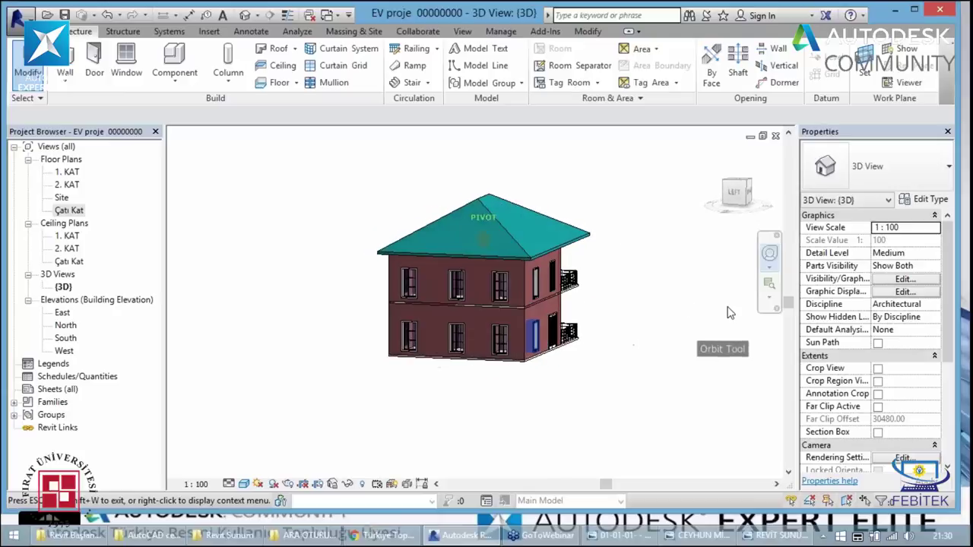
drag(717, 314, 472, 375)
mouse_move(384, 377)
mouse_down()
mouse_move(579, 411)
mouse_move(667, 403)
mouse_up()
key(Escape)
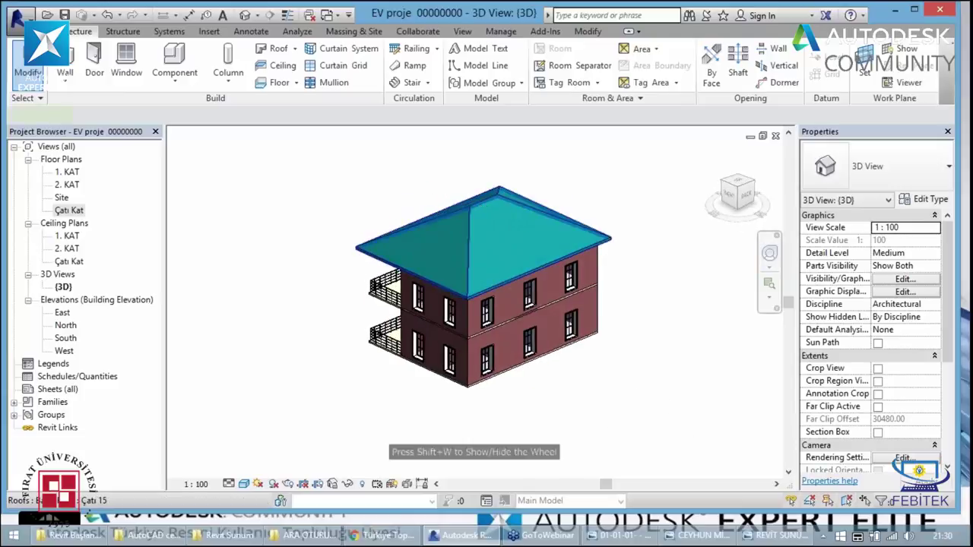
- Drag the roof's shape point to move the hip roof's peak
click(487, 209)
drag(483, 204, 487, 228)
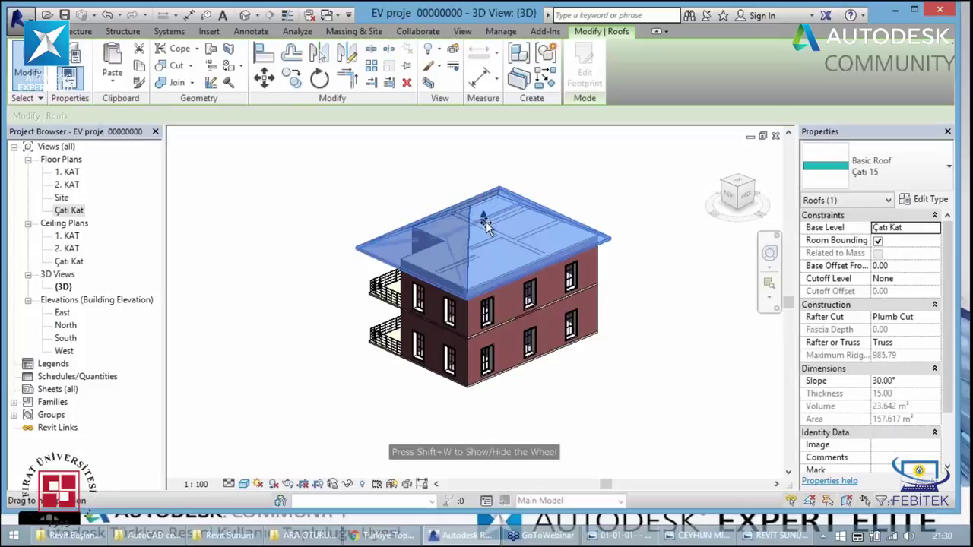
click(332, 222)
click(489, 216)
drag(486, 215, 476, 184)
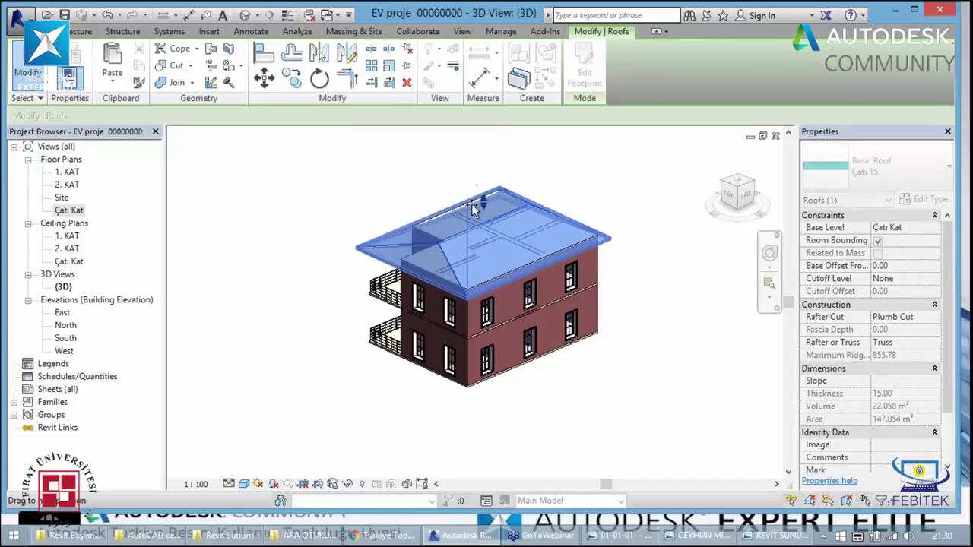
drag(475, 184, 498, 191)
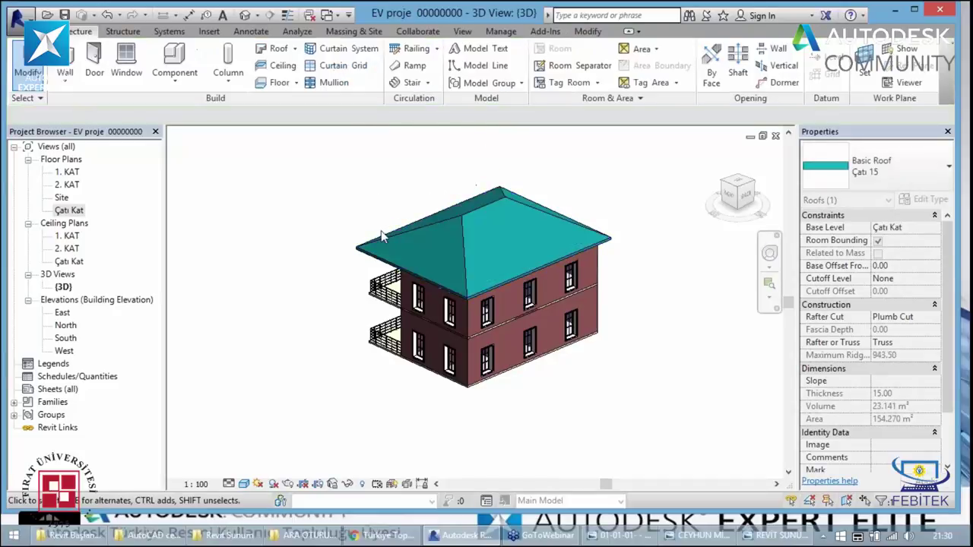
click(465, 257)
click(213, 234)
click(68, 211)
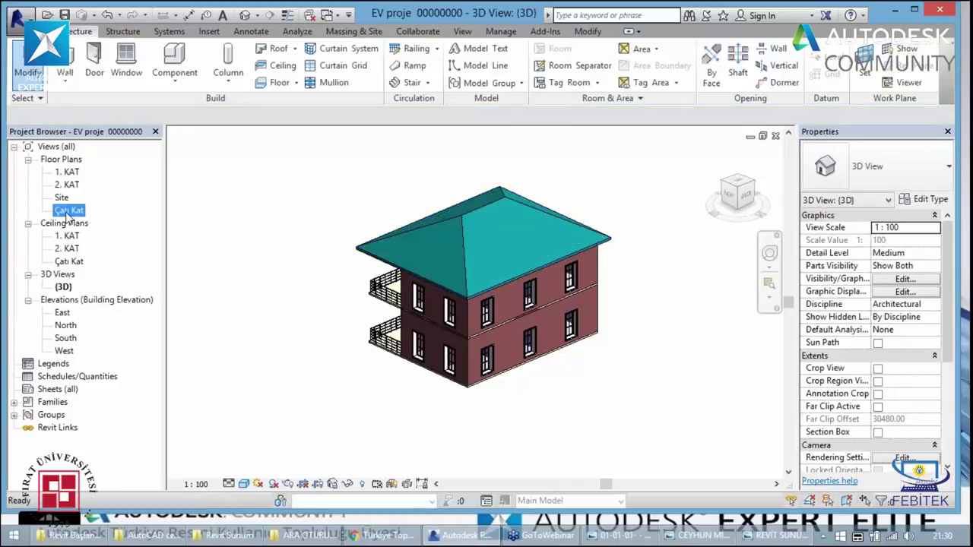
click(471, 276)
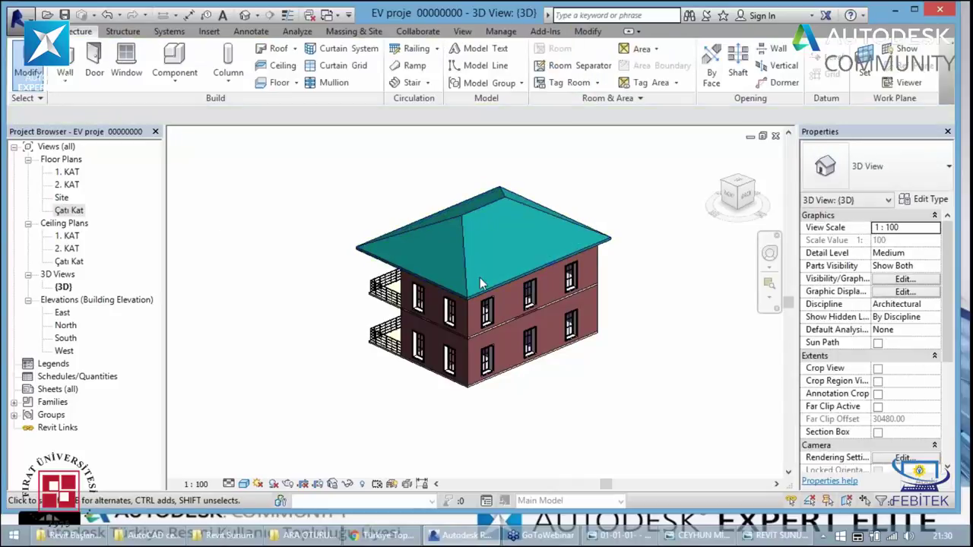
click(461, 257)
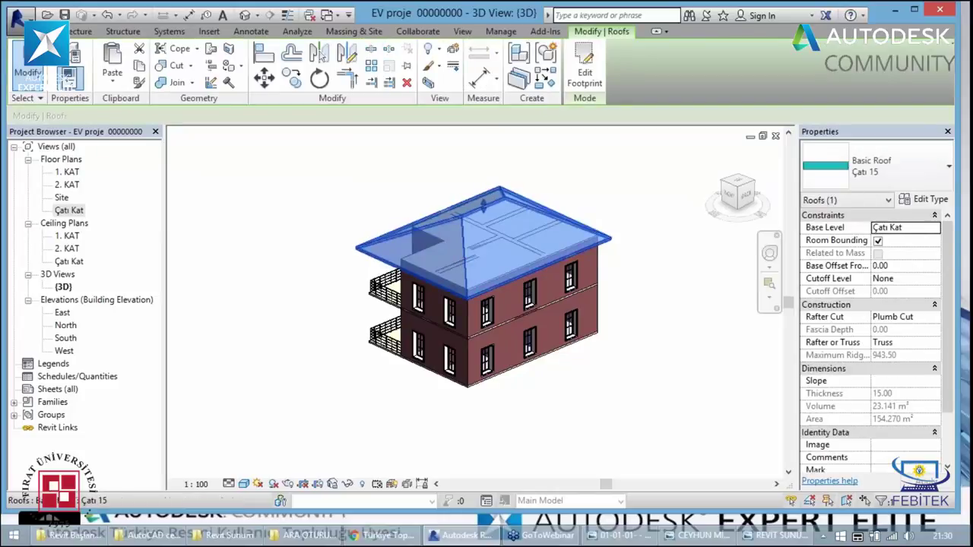
- Re-enter and finish the roof footprint sketch, then open the 1. KAT floor plan
click(586, 87)
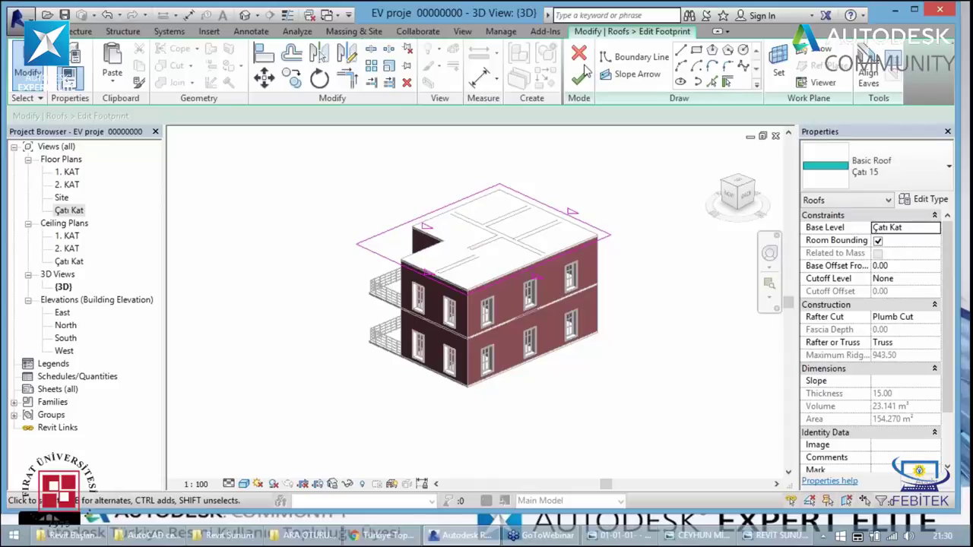
click(583, 72)
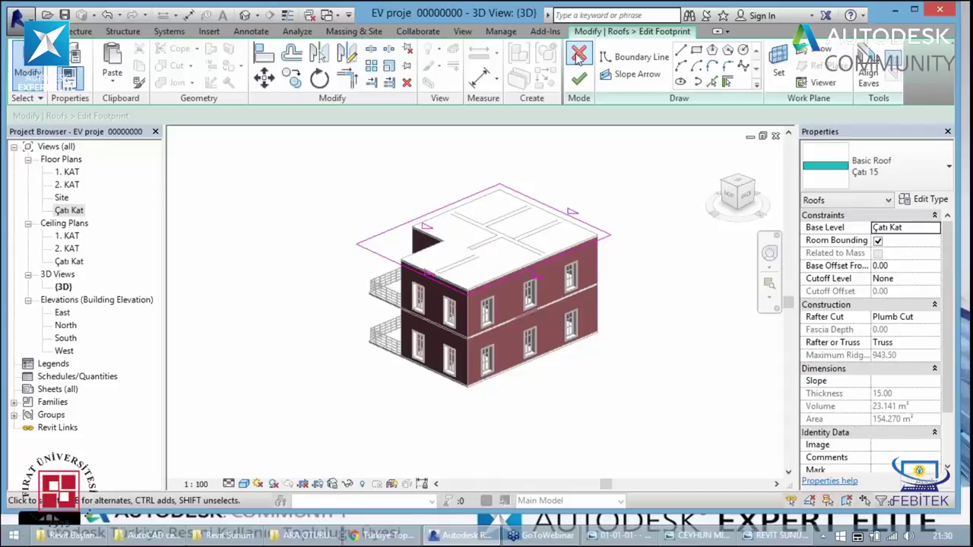
double_click(66, 173)
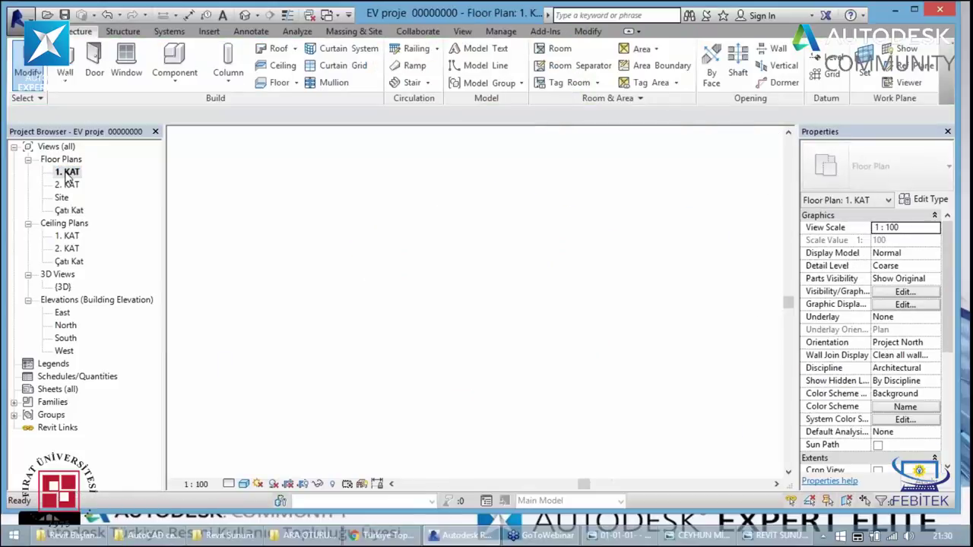
click(70, 187)
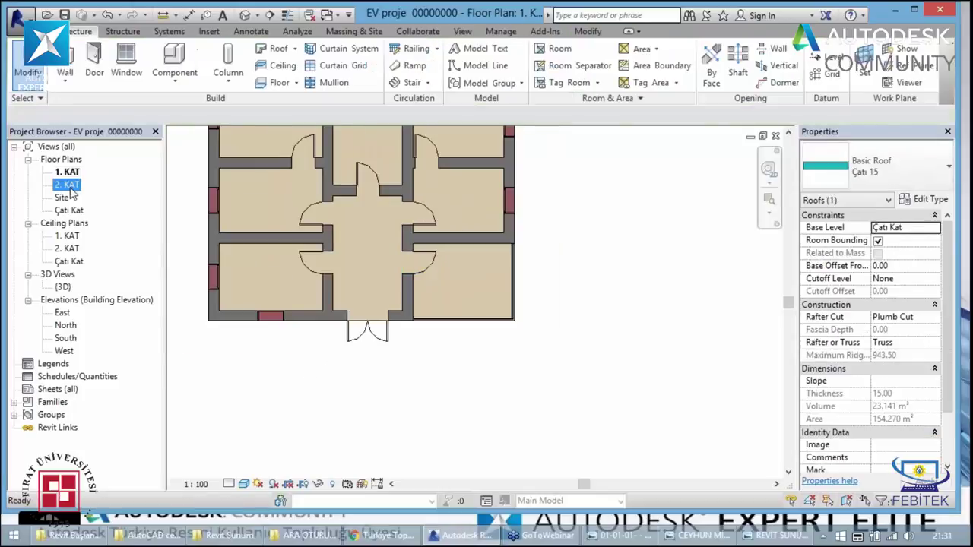
double_click(69, 188)
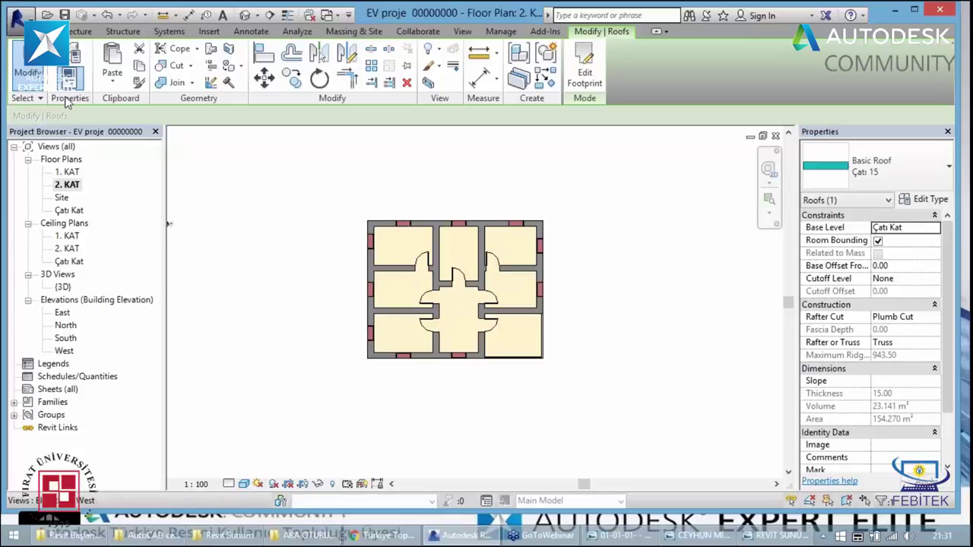
double_click(67, 172)
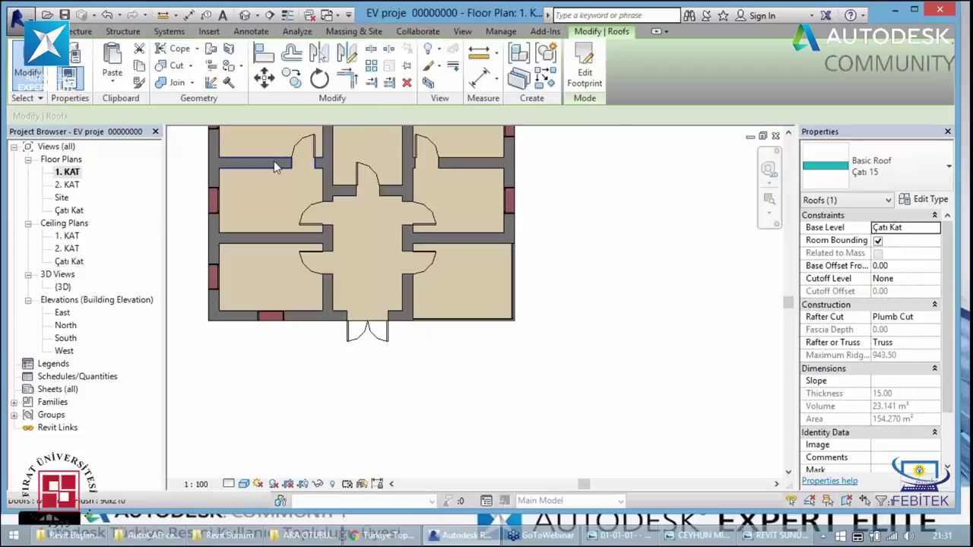
scroll(579, 424, down, 2)
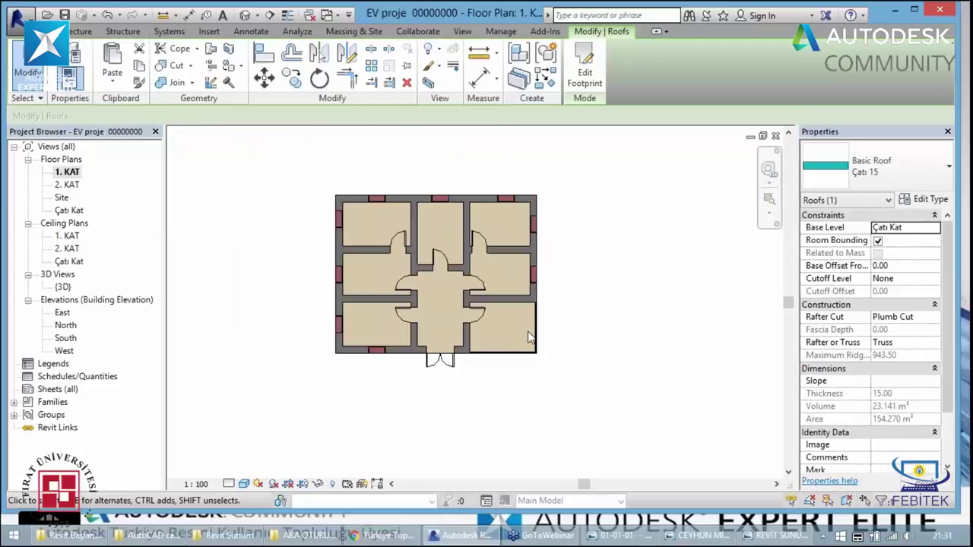
click(589, 412)
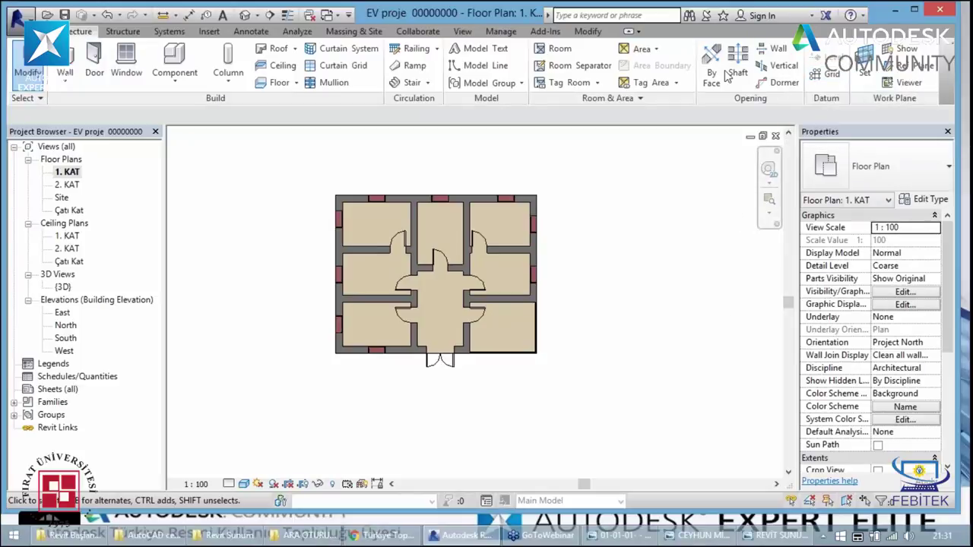
- Draw a vertical grid line across the plan and rename it 1
click(831, 74)
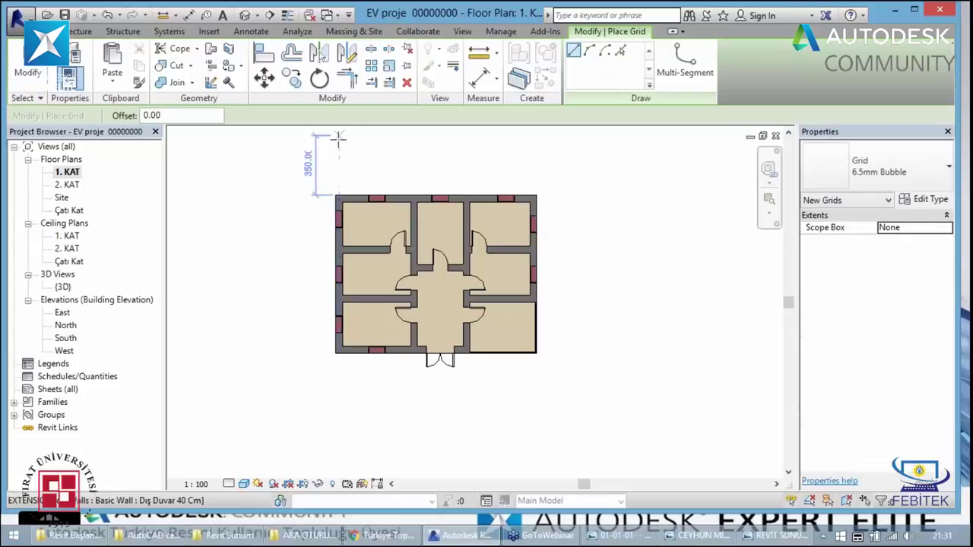
click(338, 137)
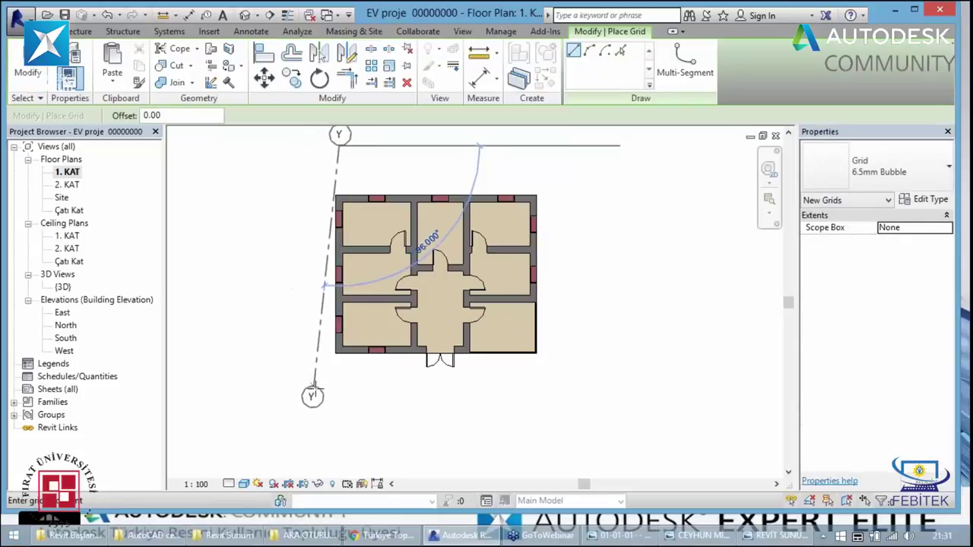
click(338, 384)
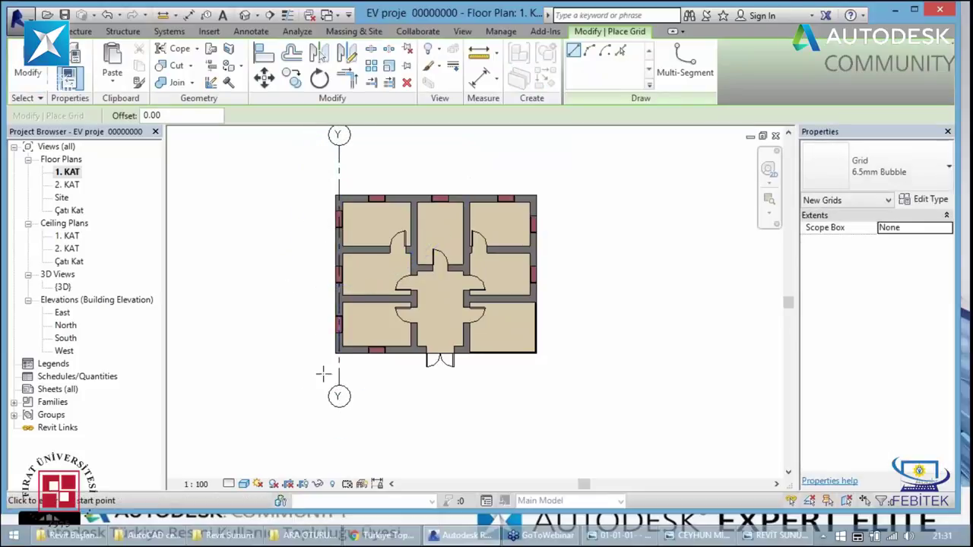
key(Escape)
click(339, 135)
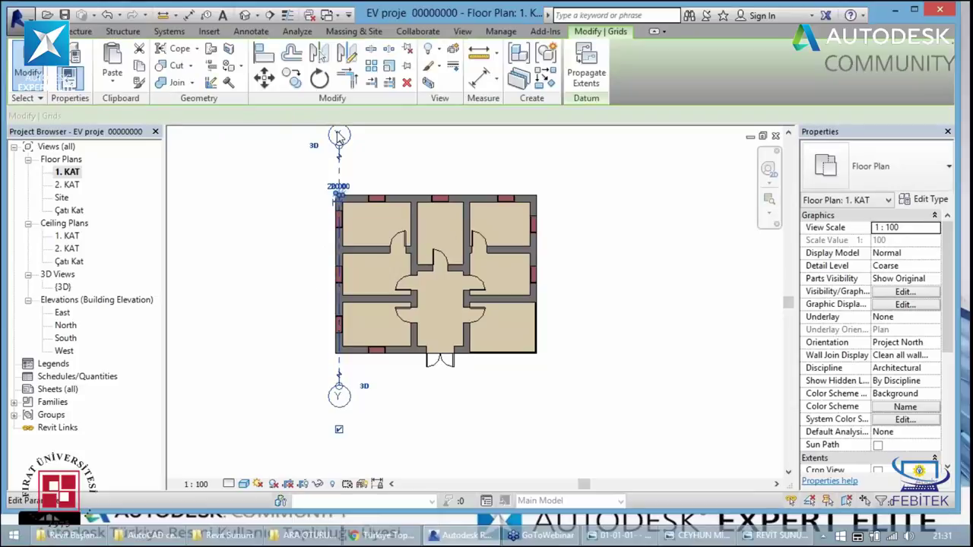
text(1)
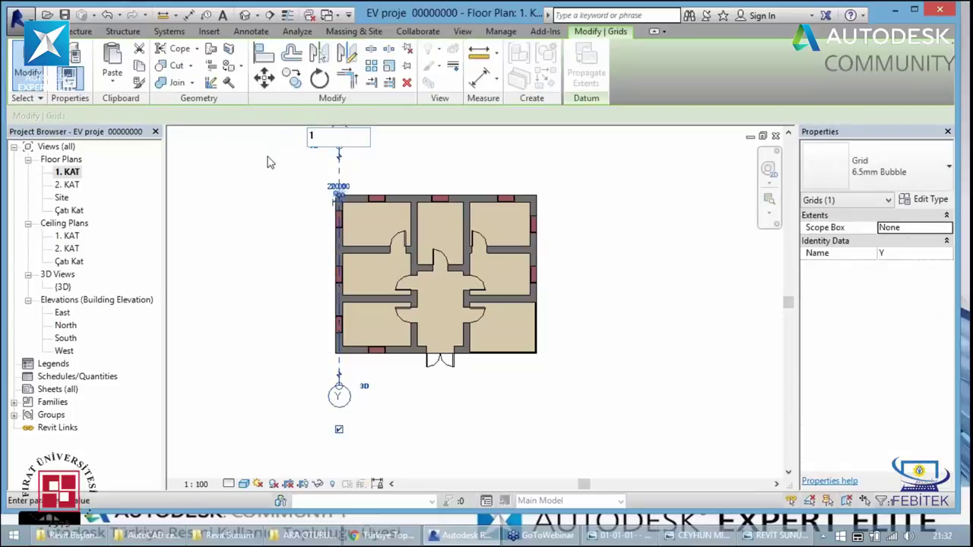
key(Return)
click(289, 295)
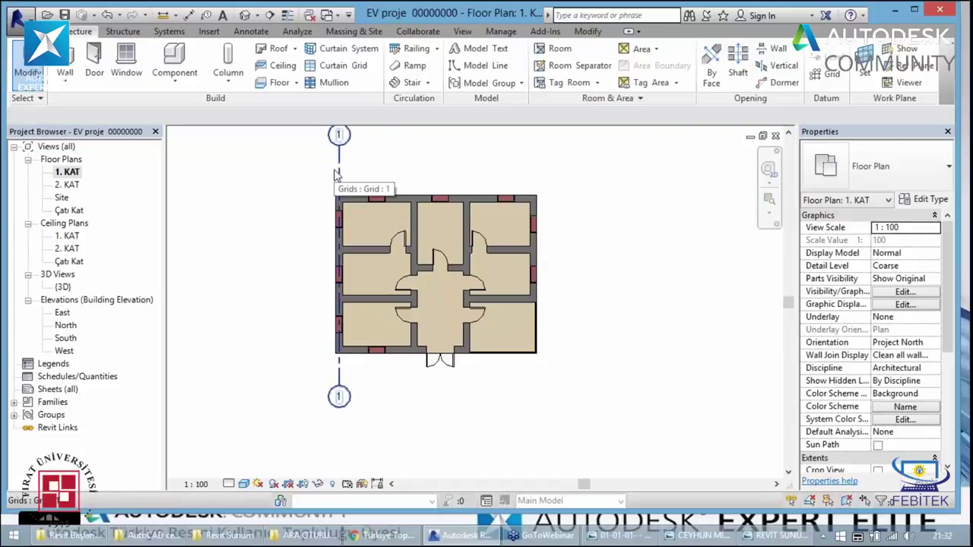
- Create grid 2 like grid 1, offset 420 to its right
click(338, 175)
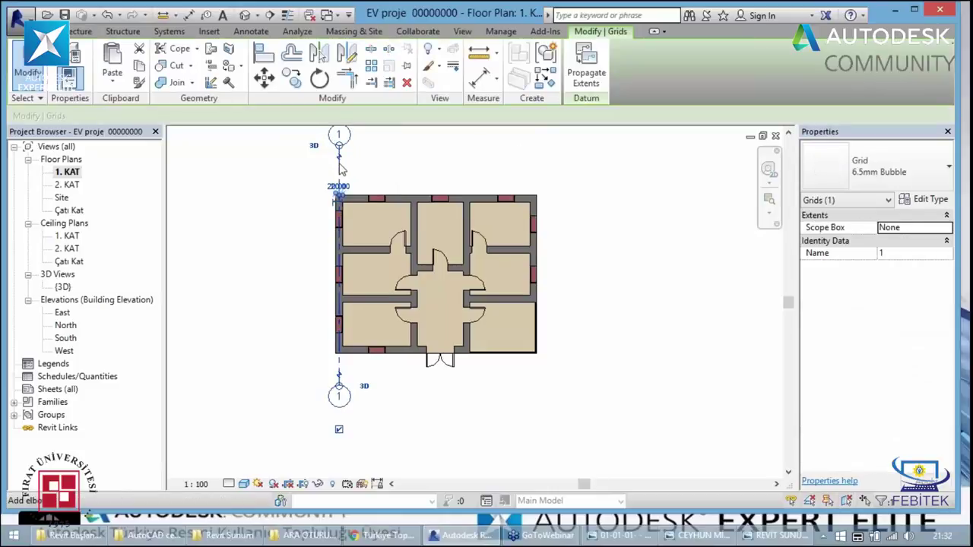
right_click(340, 169)
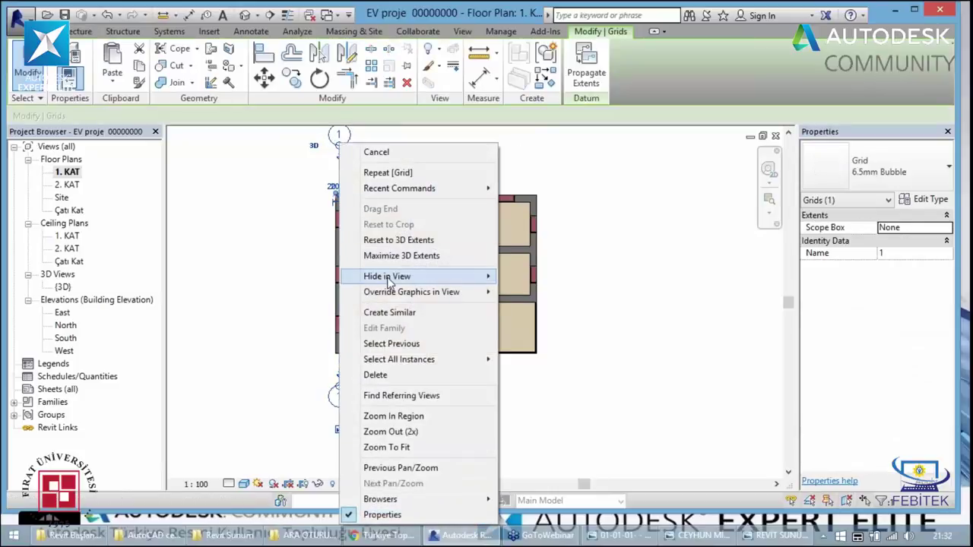
click(405, 311)
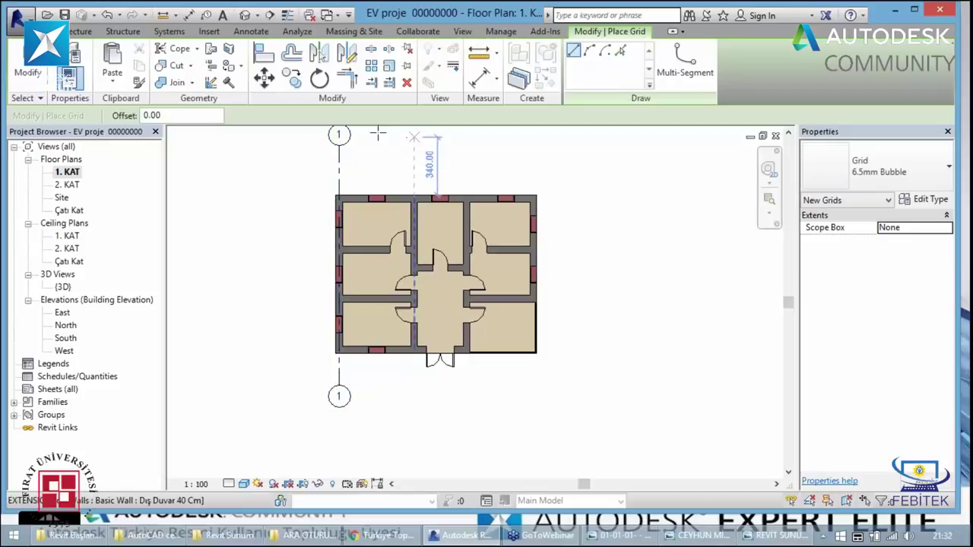
drag(164, 114, 103, 120)
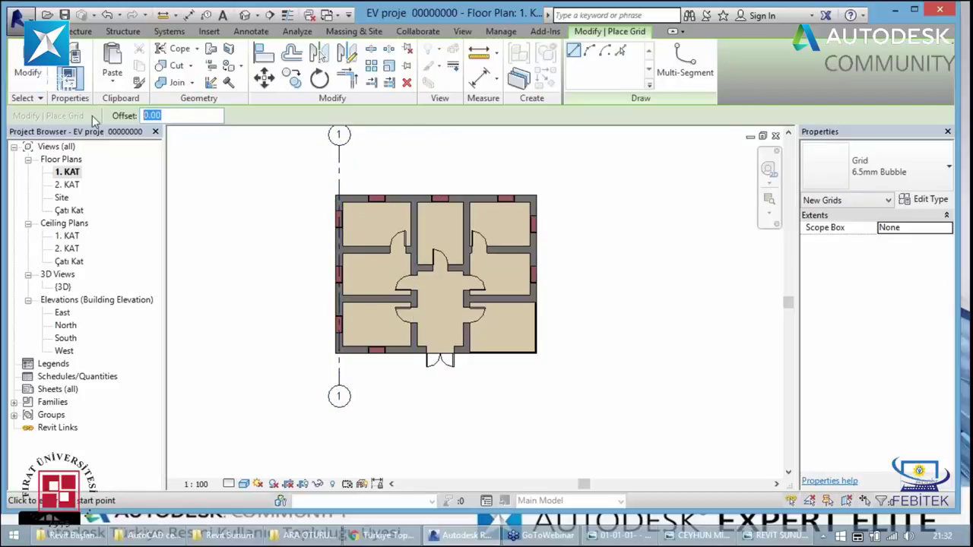
text(420)
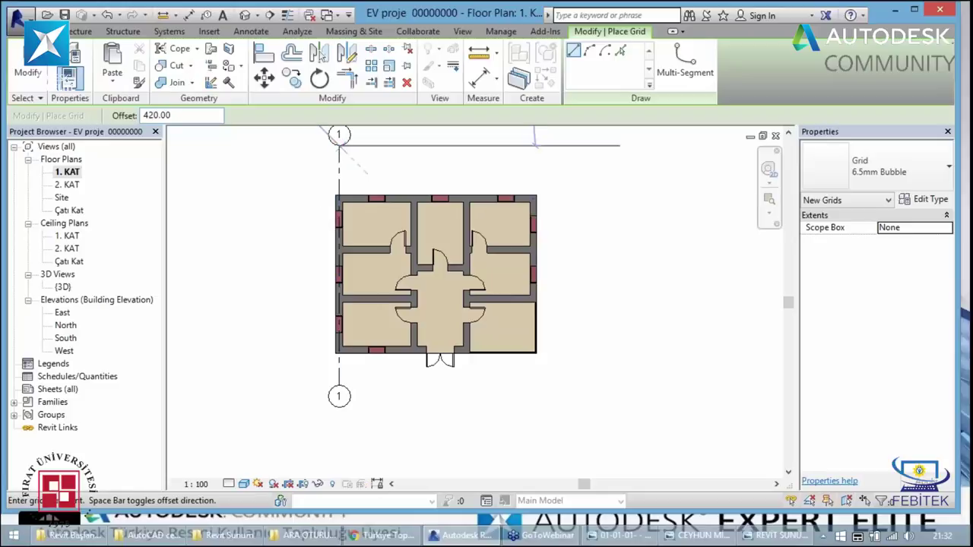
click(339, 146)
click(339, 386)
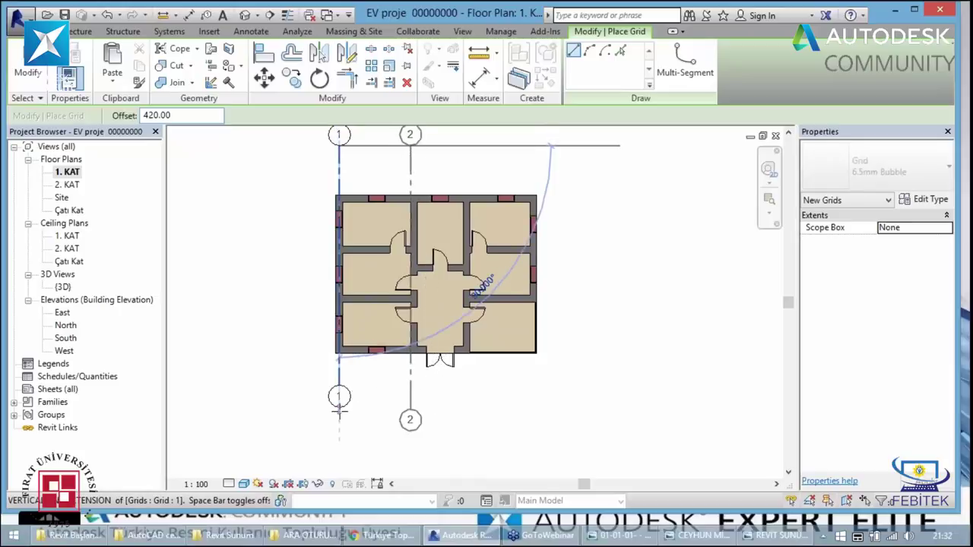
key(Escape)
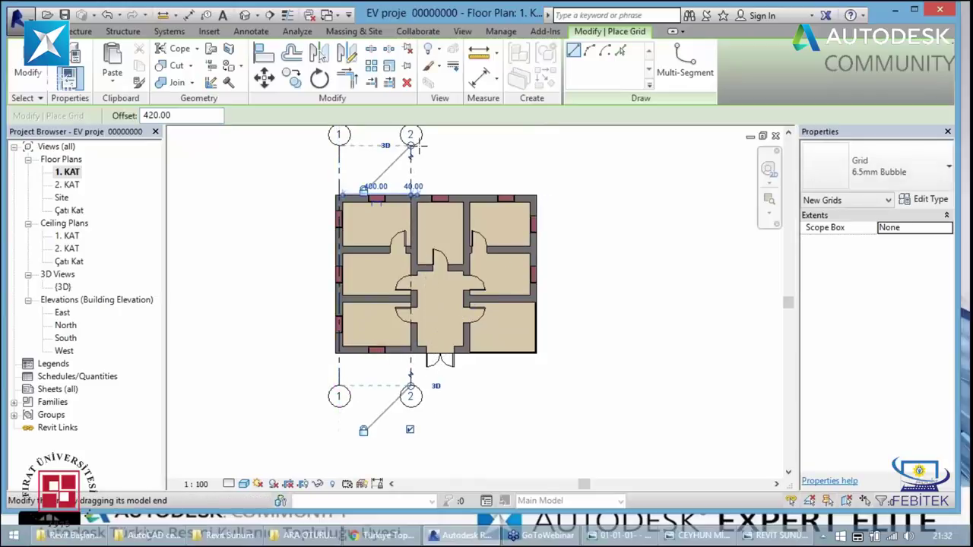
key(Escape)
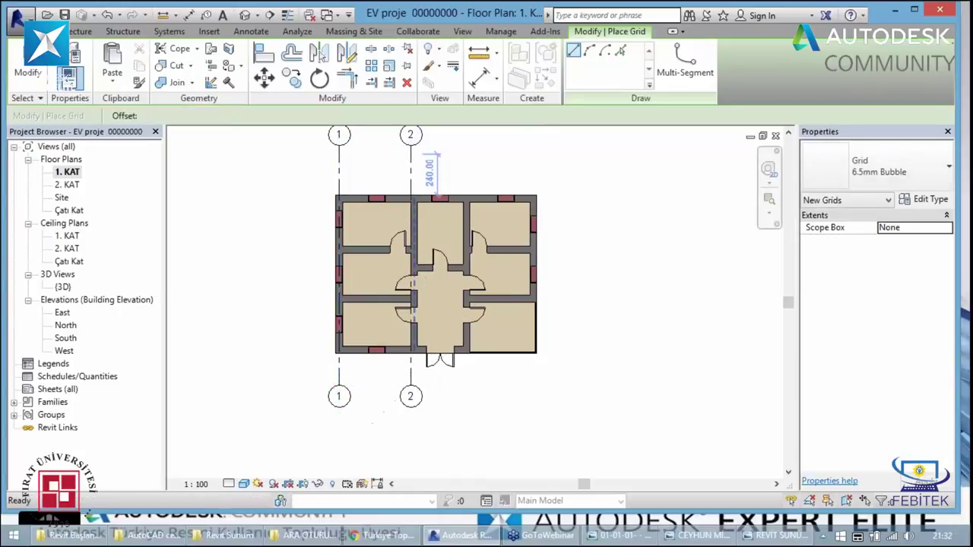
key(Escape)
- Create grid 3 offset 300 from grid 2 and nudge it slightly right
click(412, 169)
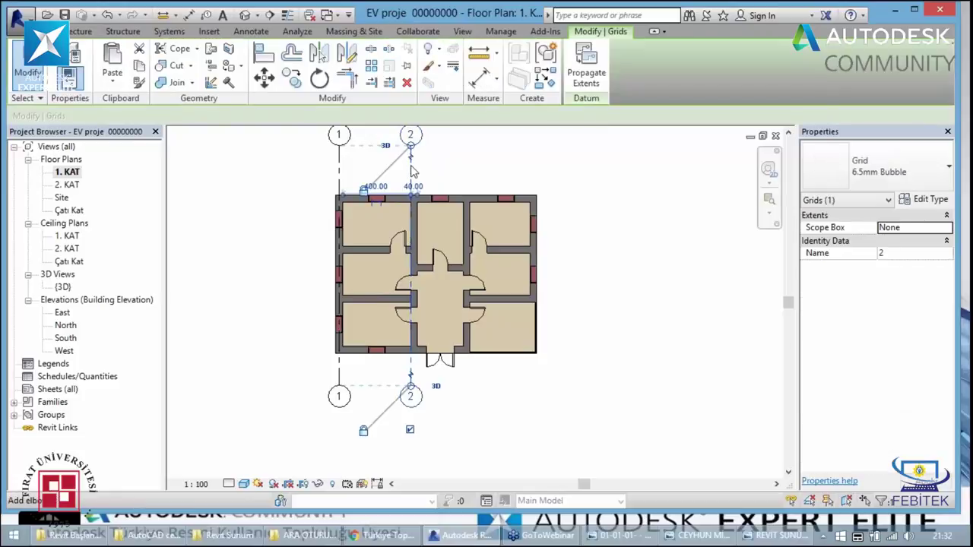
right_click(411, 169)
click(460, 312)
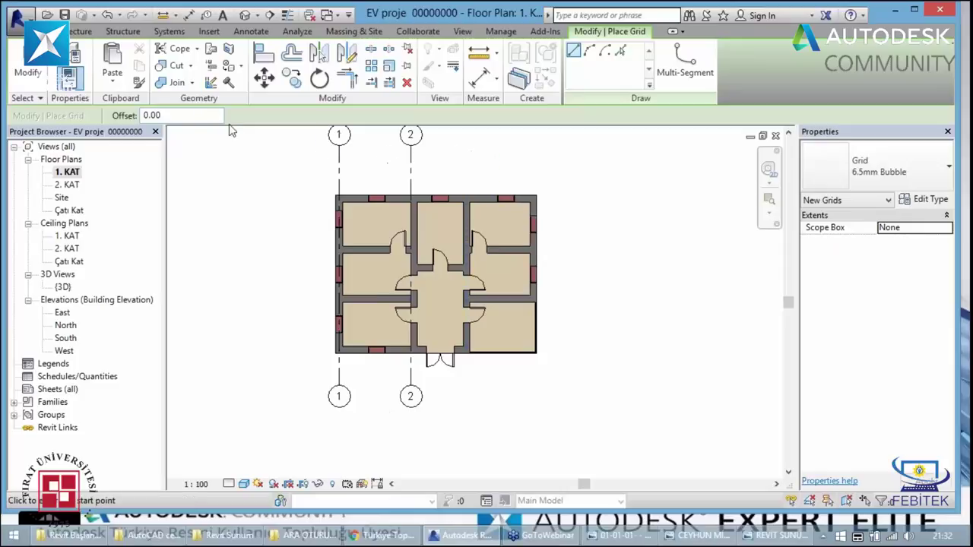
text(30)
click(410, 145)
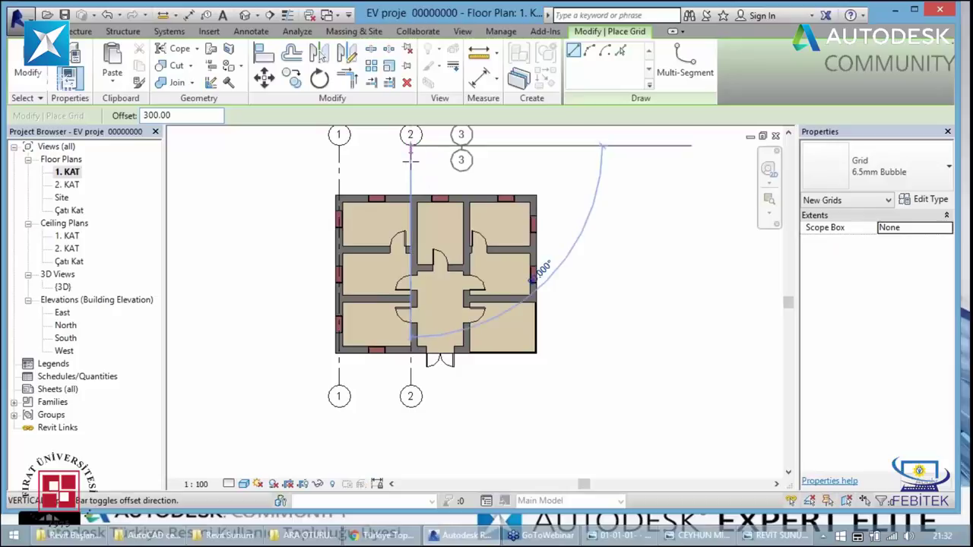
click(411, 388)
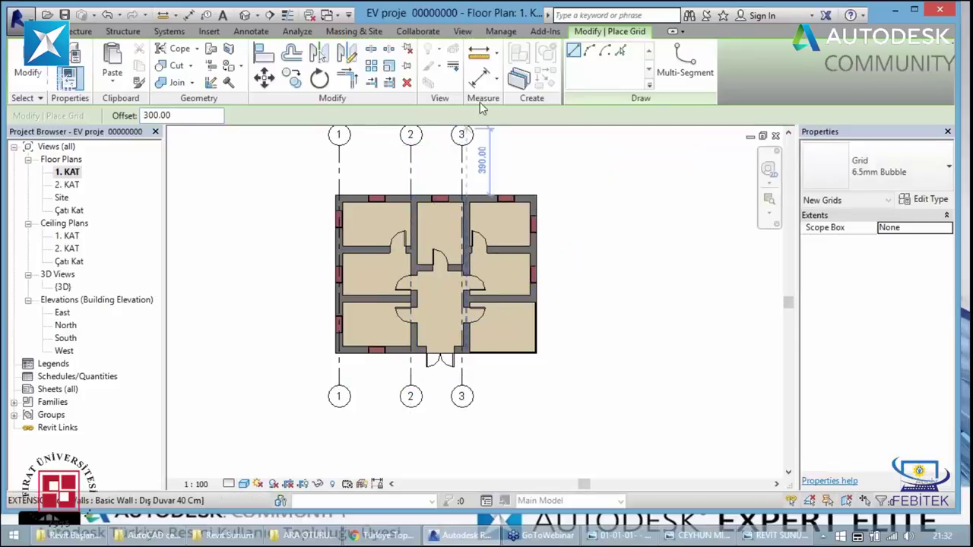
key(Escape)
key(Escape)
click(462, 190)
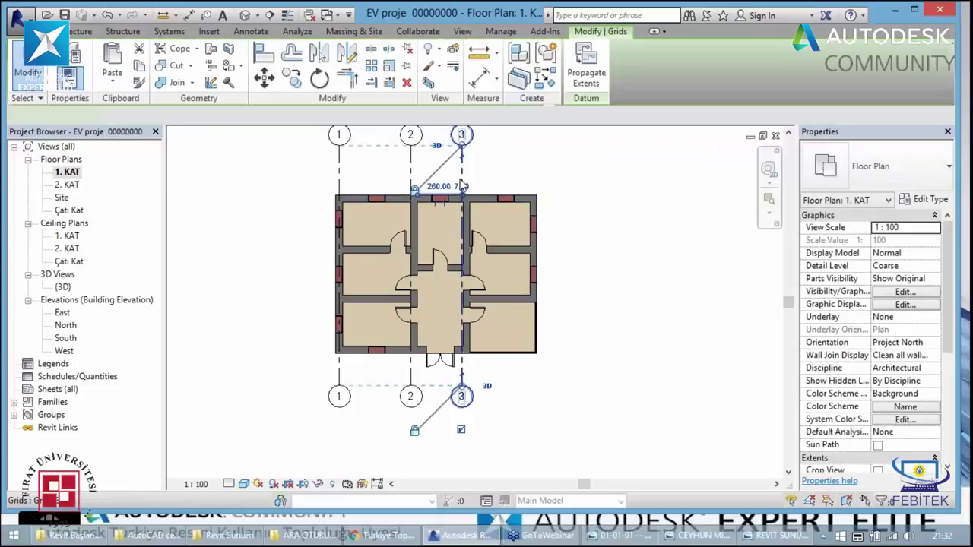
key(Right)
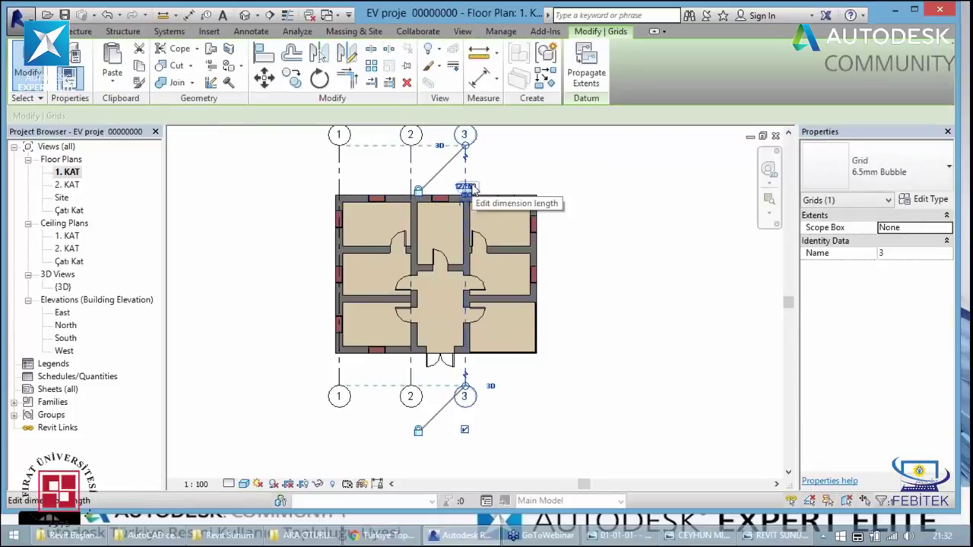
key(Escape)
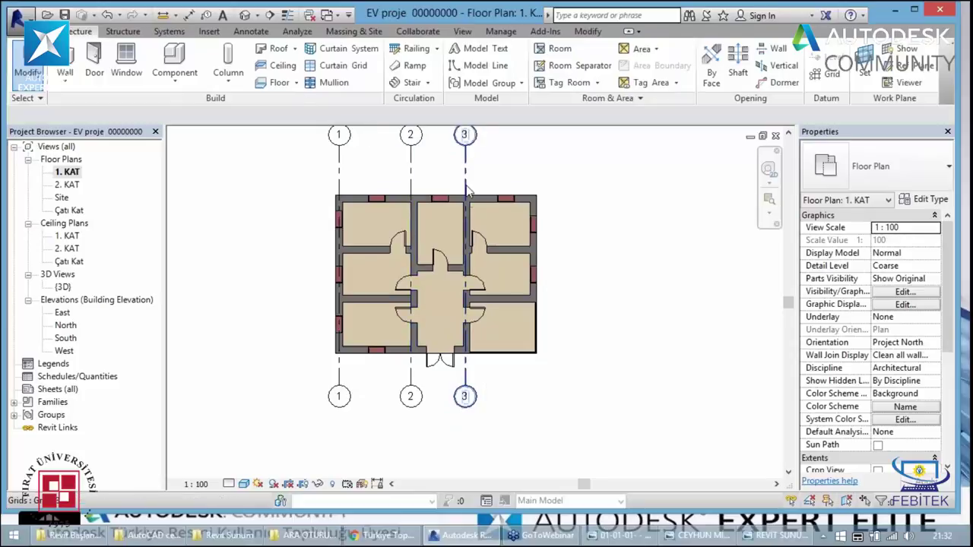
- Place grid 4 offset 420 to the right of grid 3
click(464, 187)
right_click(467, 190)
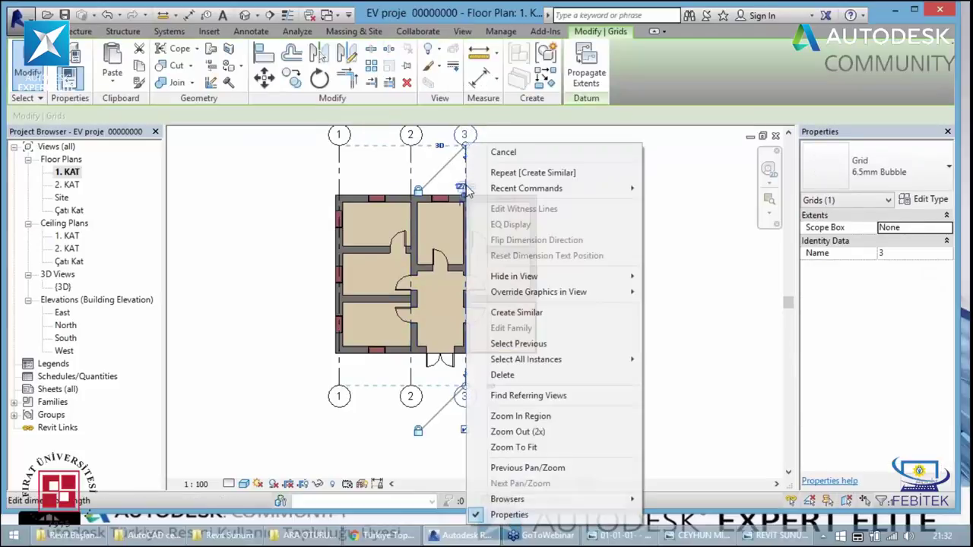
click(516, 312)
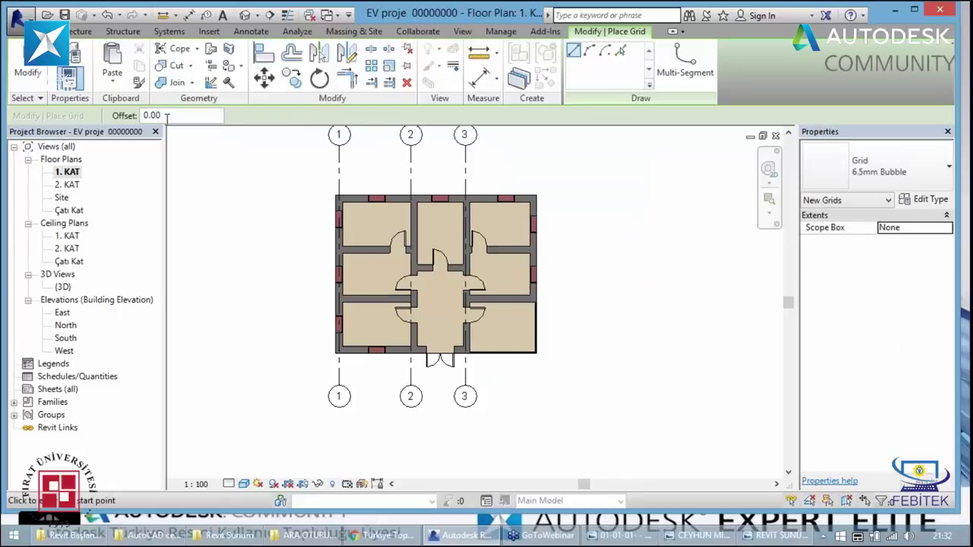
double_click(162, 115)
text(42)
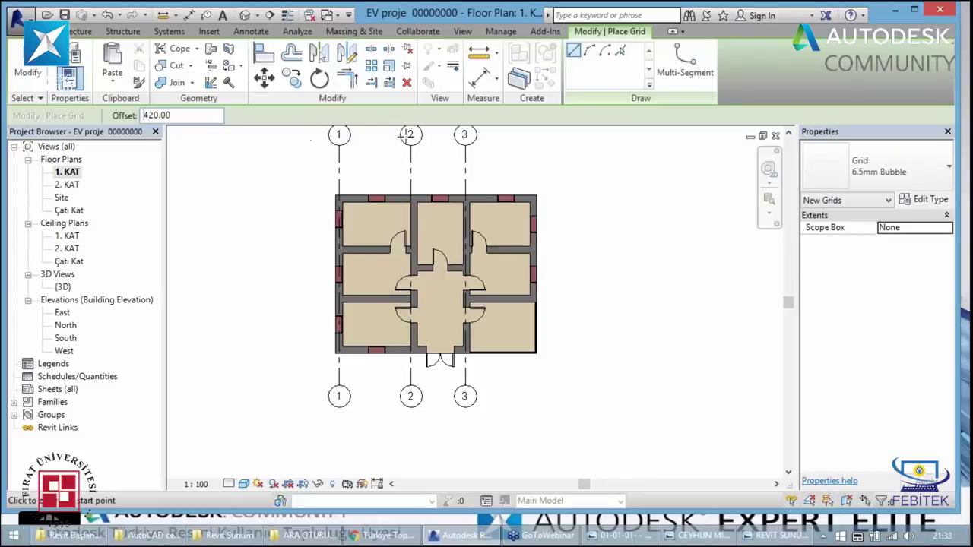
click(466, 144)
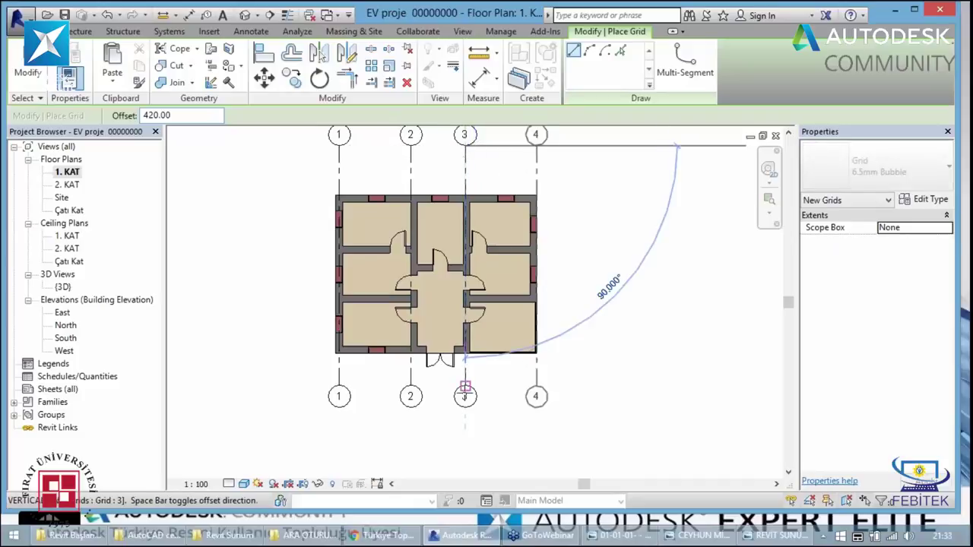
key(Escape)
key(Escape)
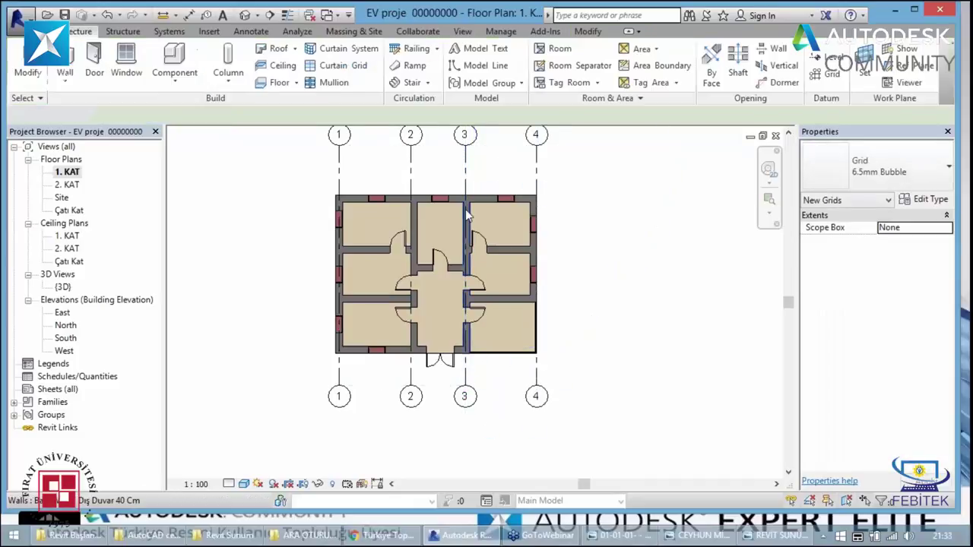
- Shift grids 4, 3 and 2 slightly so each sits on its wall centre
scroll(468, 213, up, 1)
scroll(492, 197, up, 4)
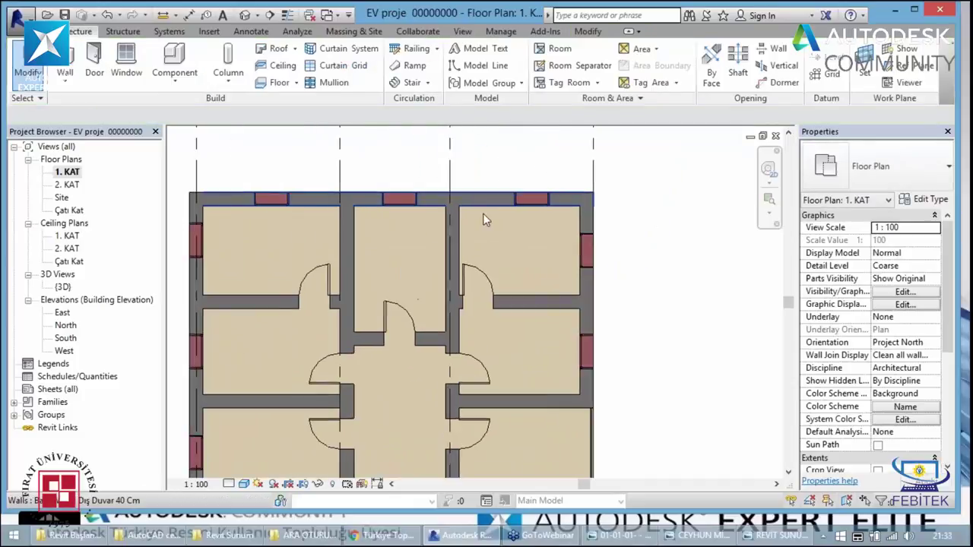
click(585, 198)
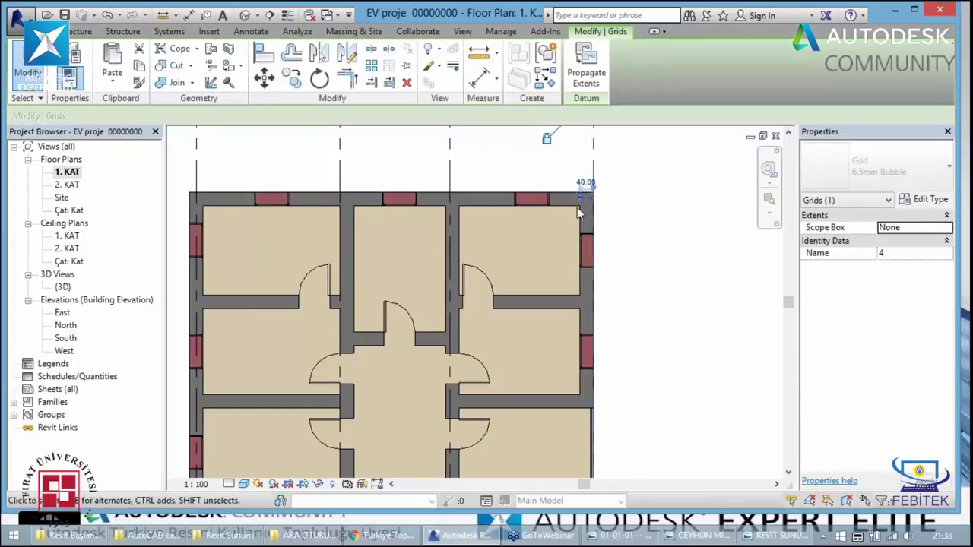
drag(587, 205, 580, 191)
key(Escape)
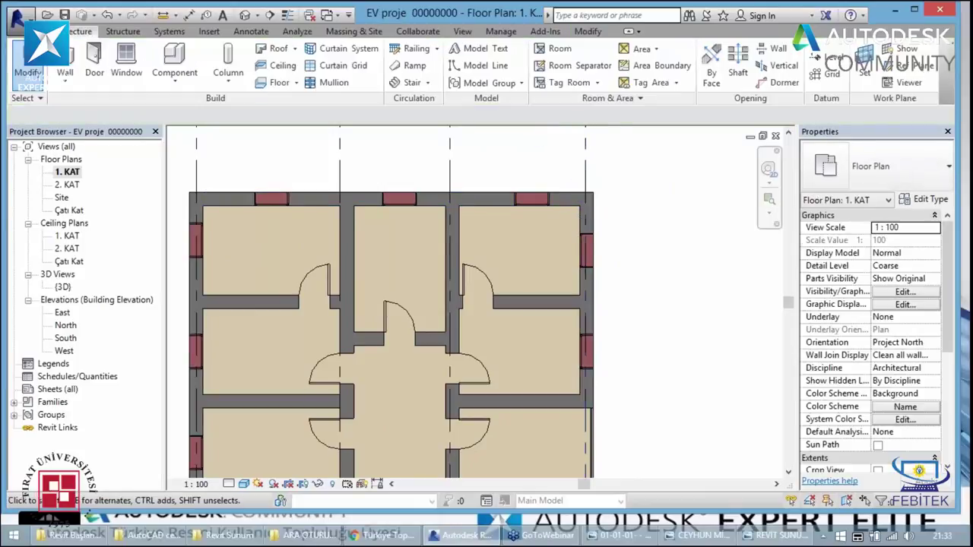
click(454, 196)
drag(456, 195, 459, 192)
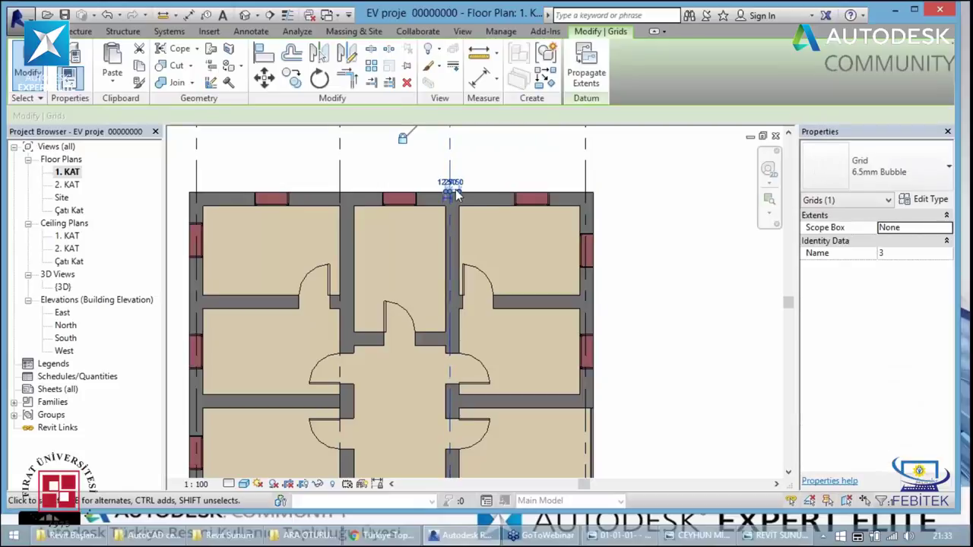
key(Escape)
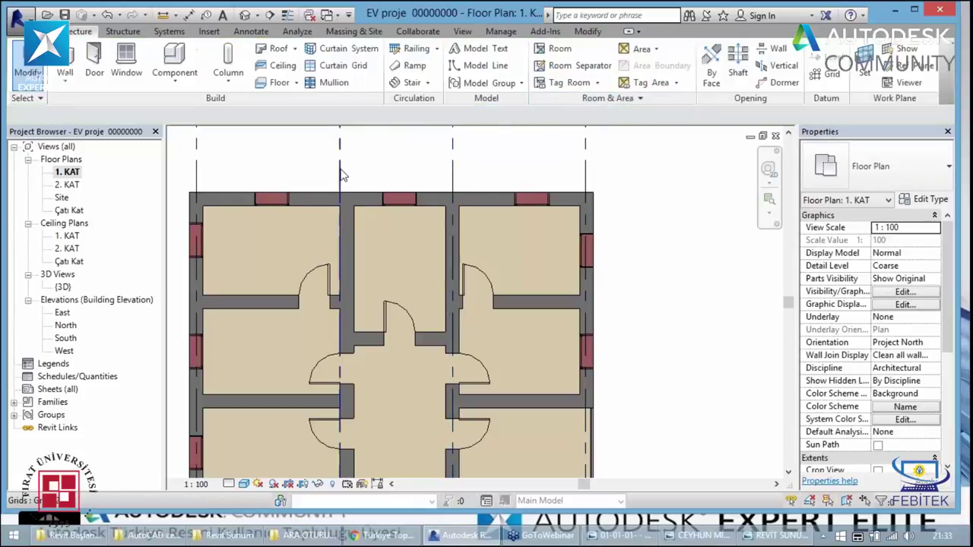
click(339, 175)
drag(336, 172, 345, 175)
key(Escape)
scroll(268, 350, down, 2)
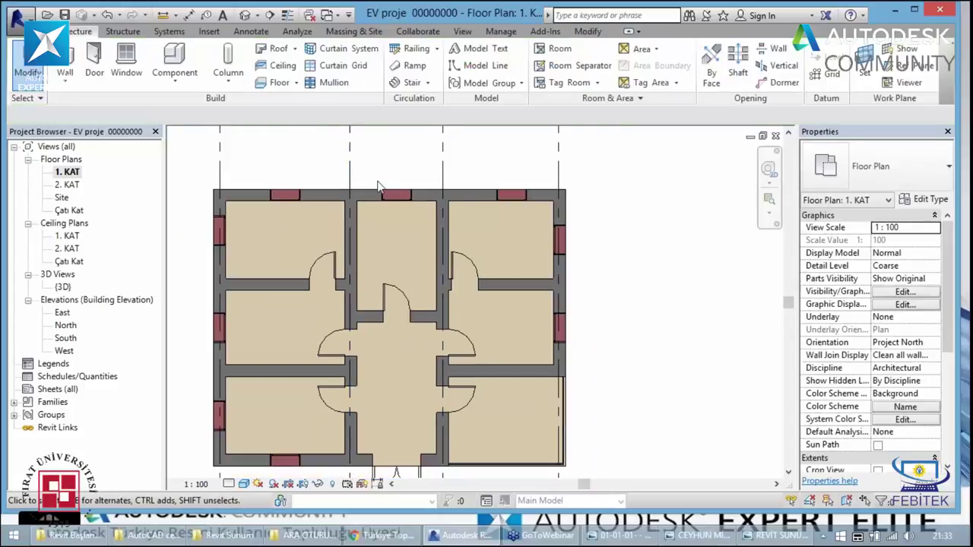
scroll(267, 350, down, 2)
scroll(267, 351, down, 1)
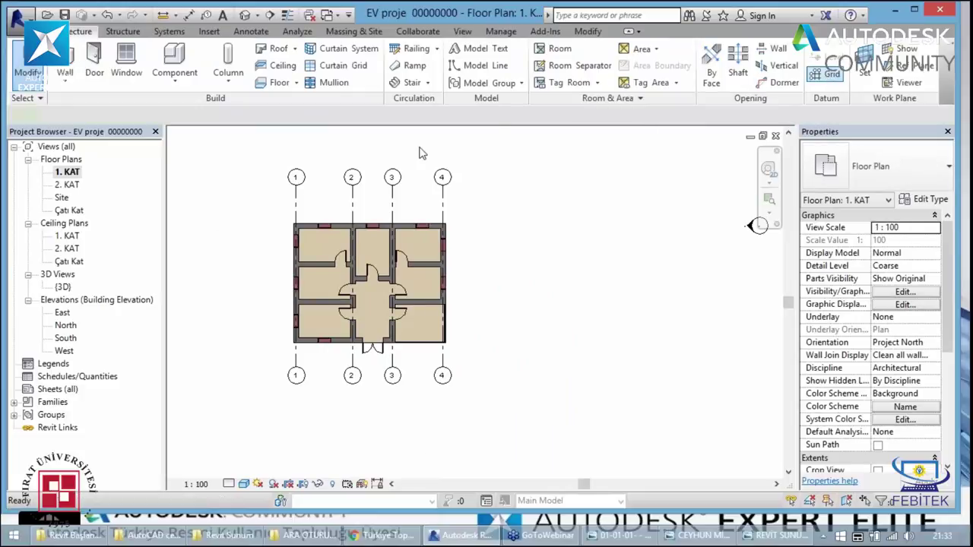
- Draw a horizontal grid along the top wall with GR and label it A
key(g)
key(r)
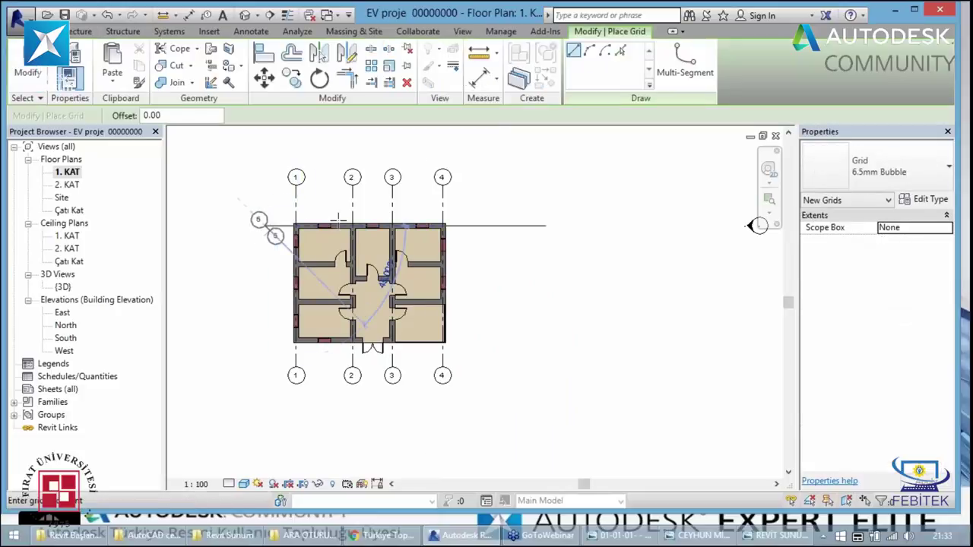
click(266, 225)
click(480, 225)
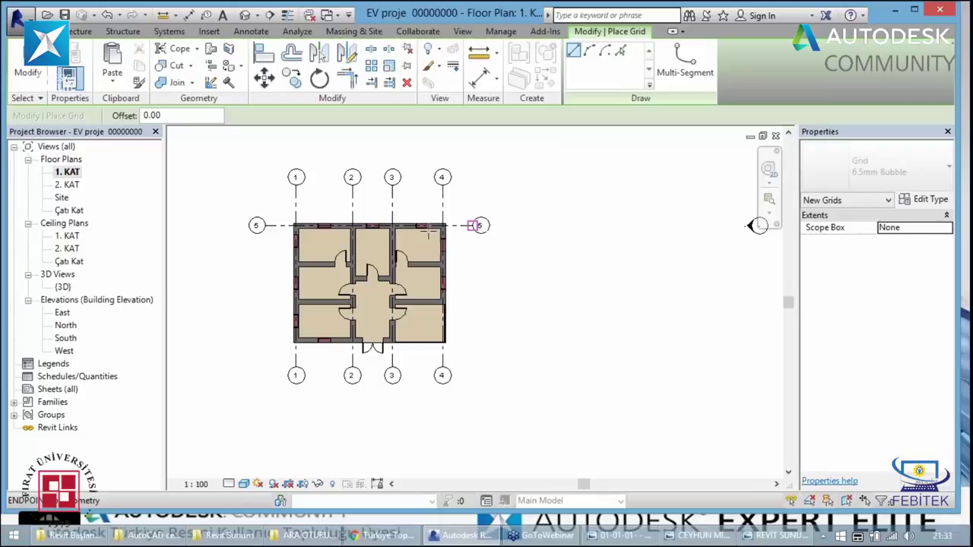
key(Escape)
key(Escape)
double_click(256, 226)
text(a)
key(Return)
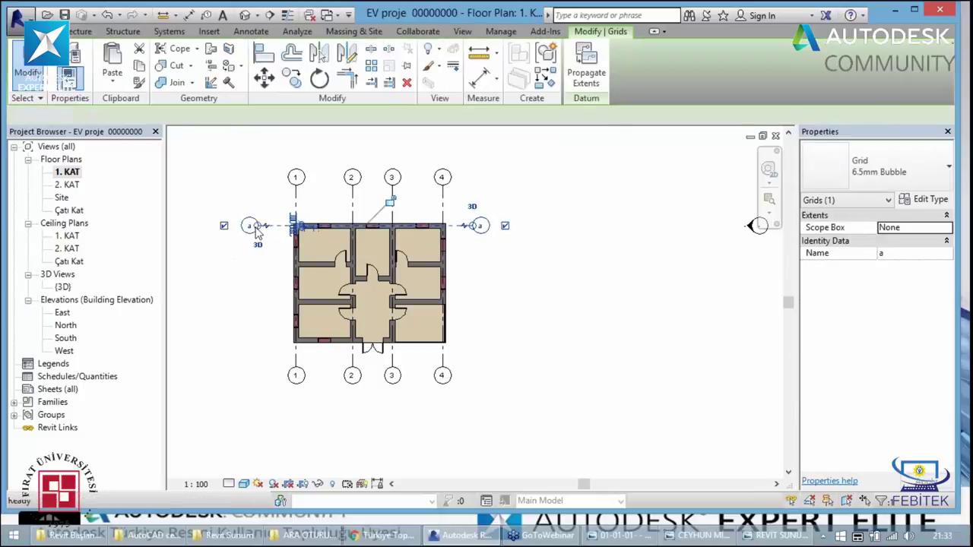
key(Escape)
scroll(247, 223, up, 2)
double_click(248, 225)
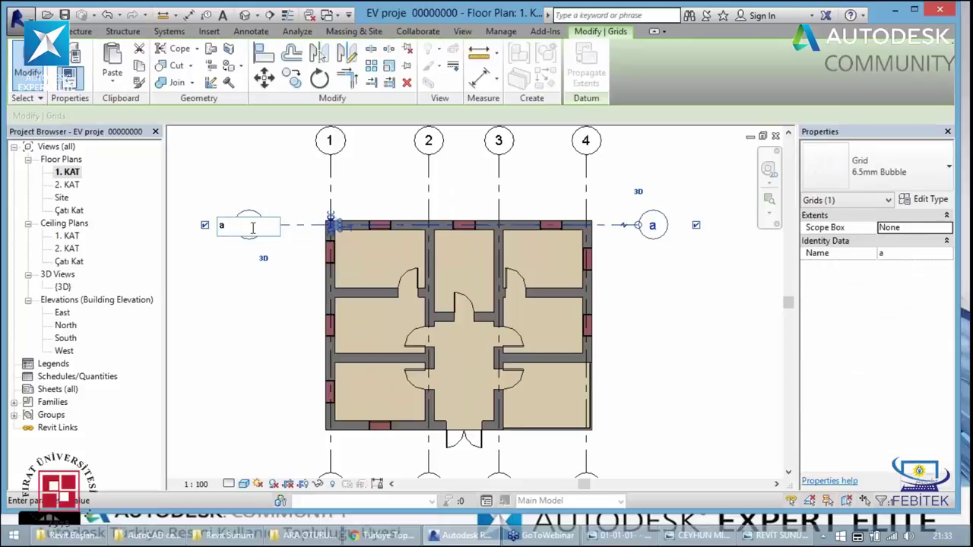
text(A)
key(Return)
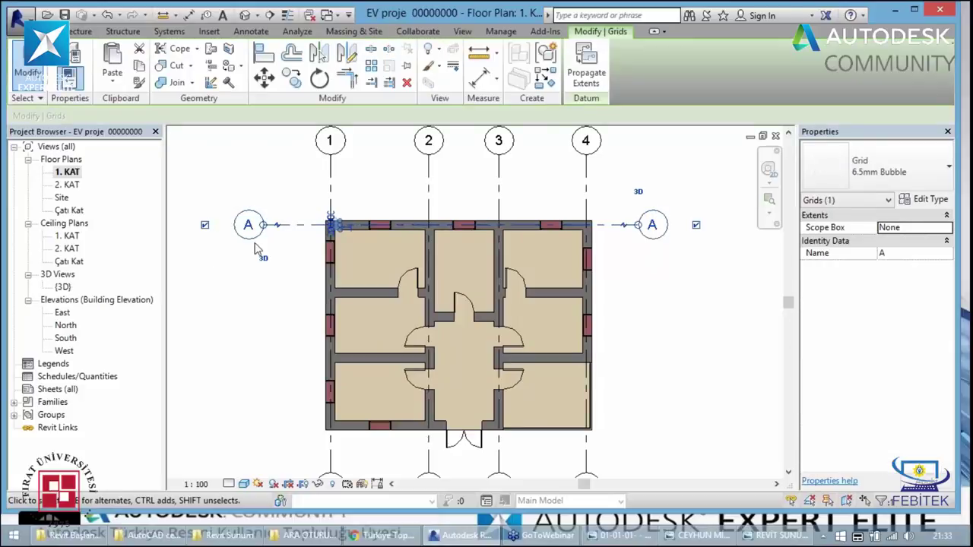
key(Escape)
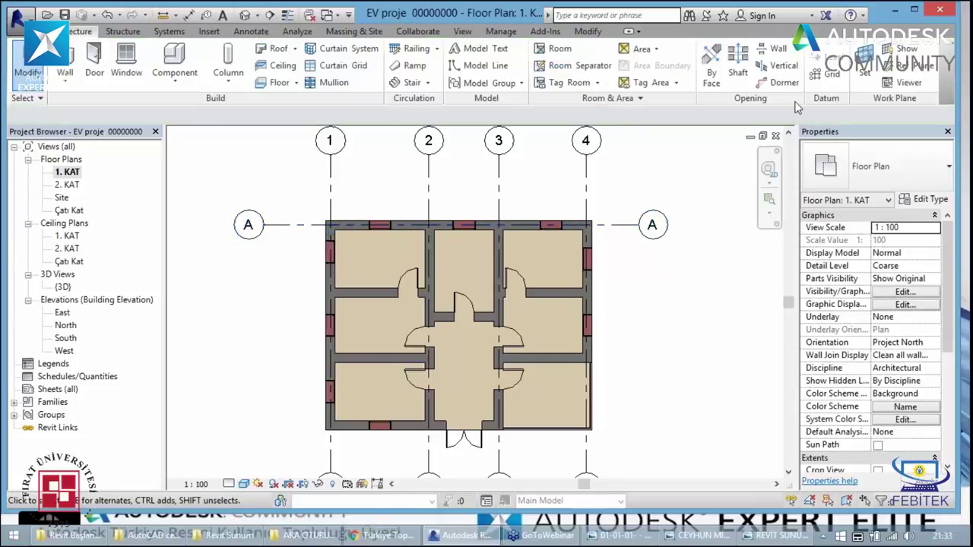
- Draw horizontal grid B across the plan and shift it slightly right
click(832, 72)
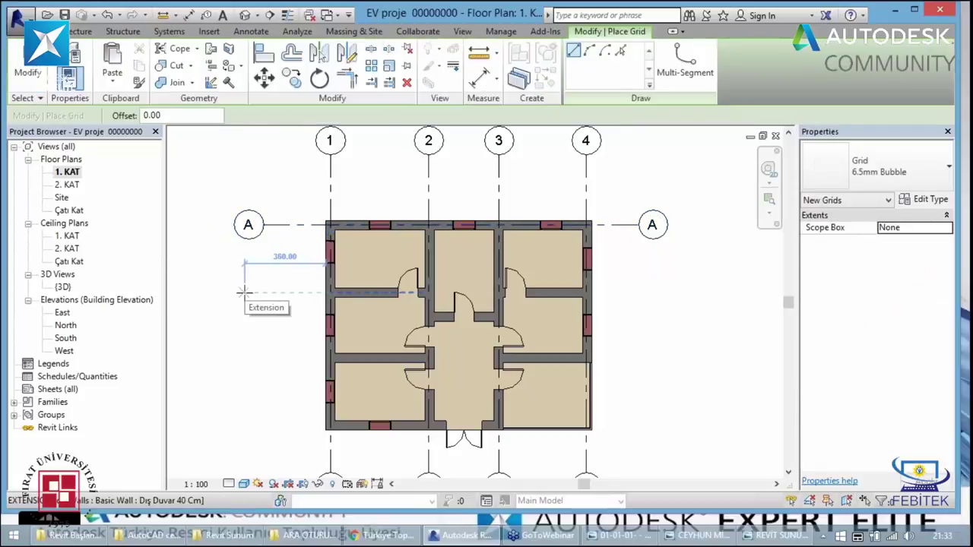
click(245, 292)
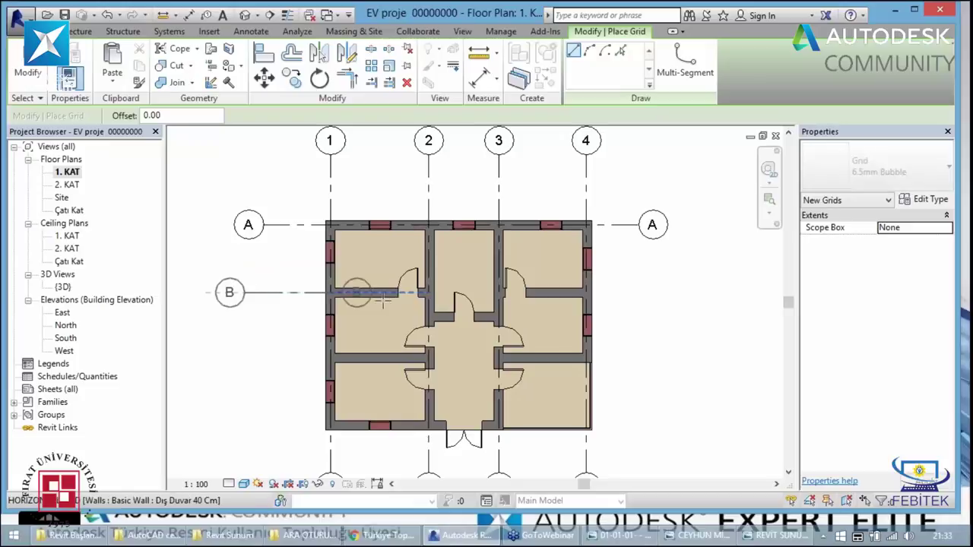
click(638, 292)
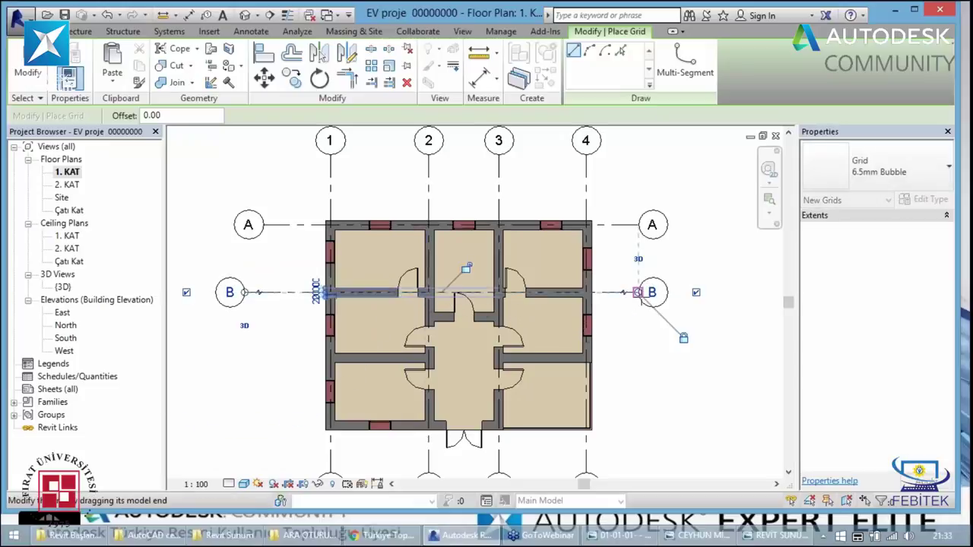
key(Escape)
key(Escape)
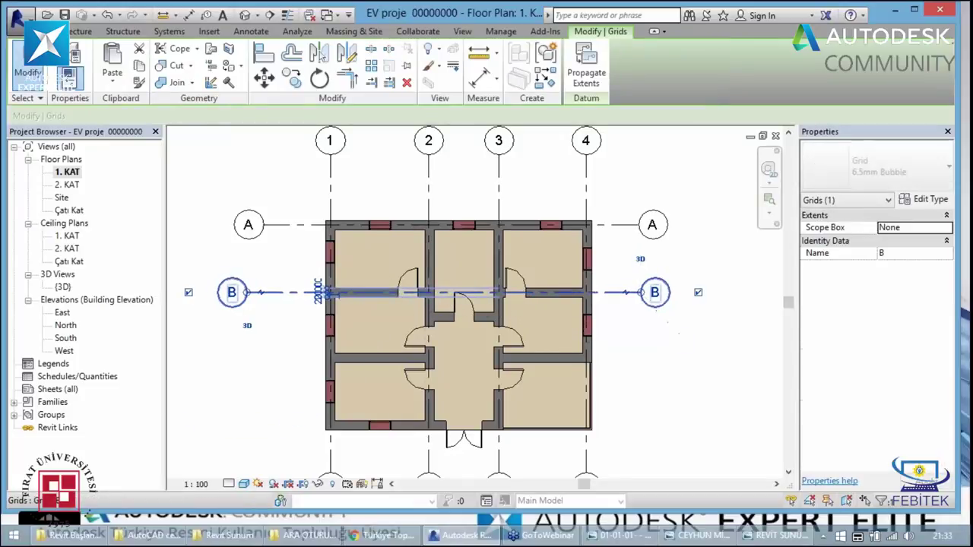
drag(319, 291, 329, 292)
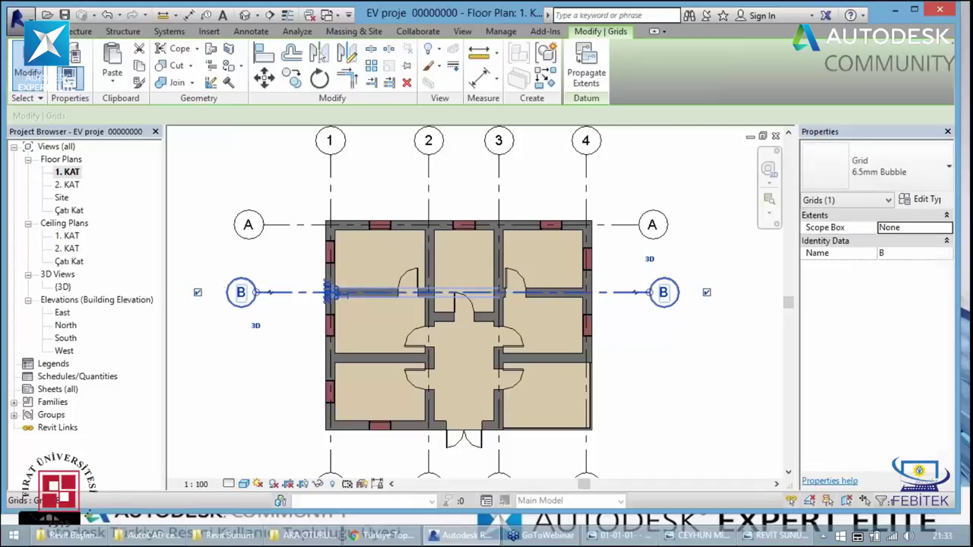
key(Right)
key(Right)
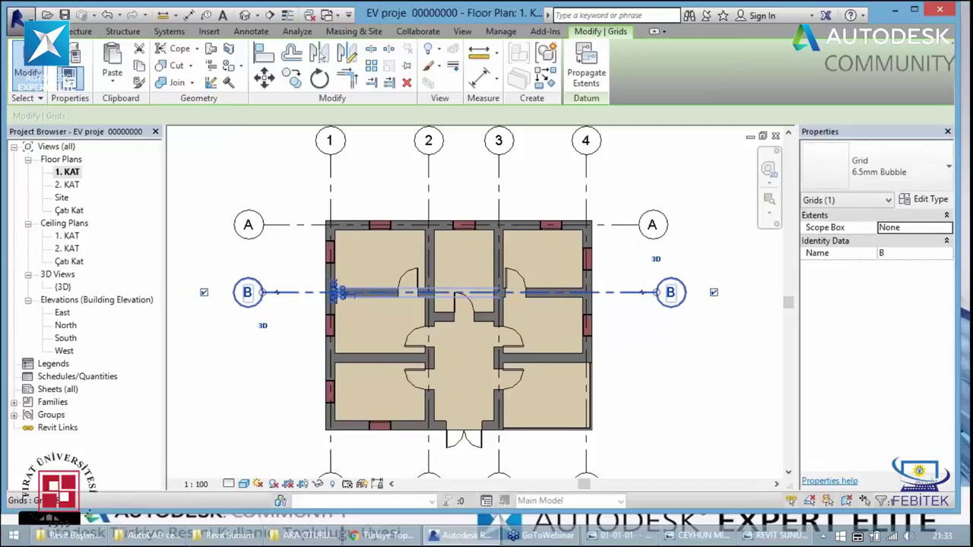
key(Escape)
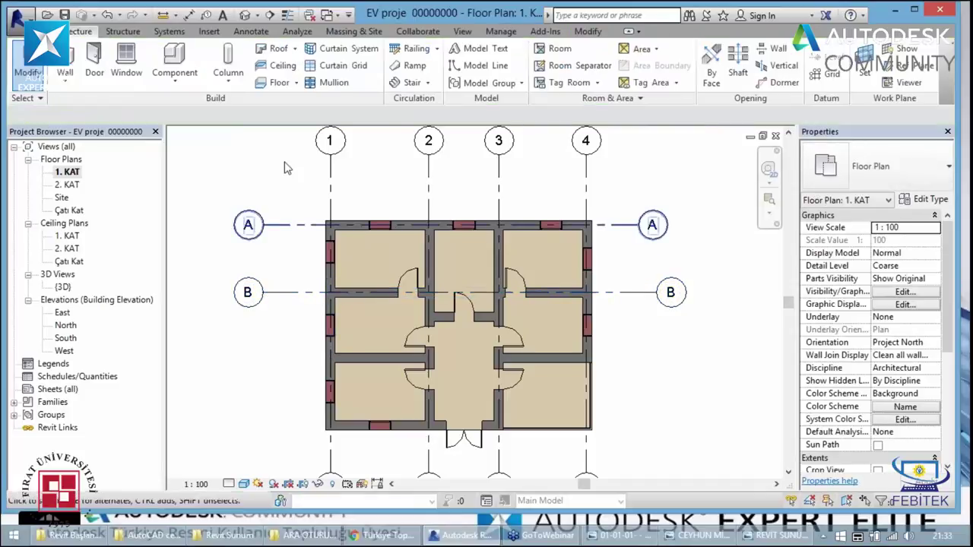
- Draw horizontal grids C and D across the lower part of the plan
click(814, 73)
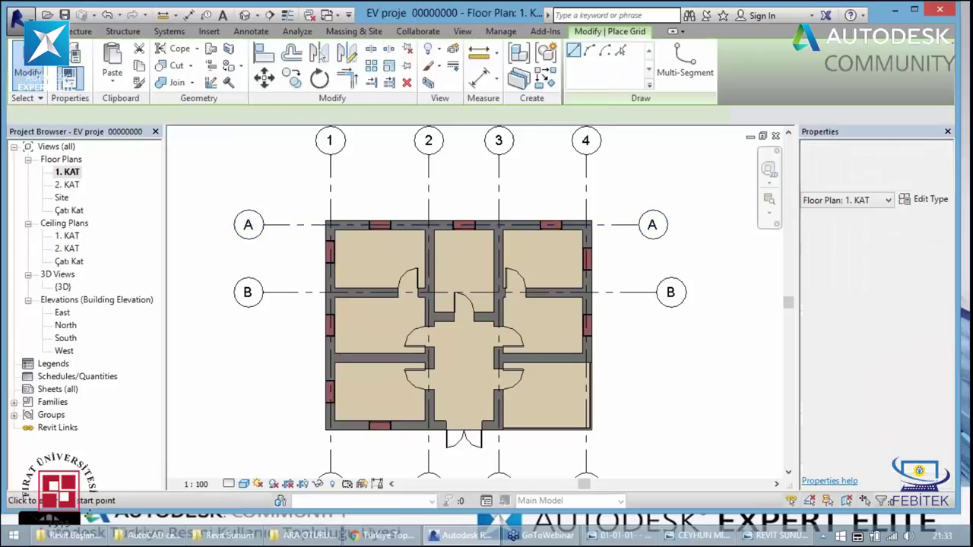
click(251, 357)
click(656, 358)
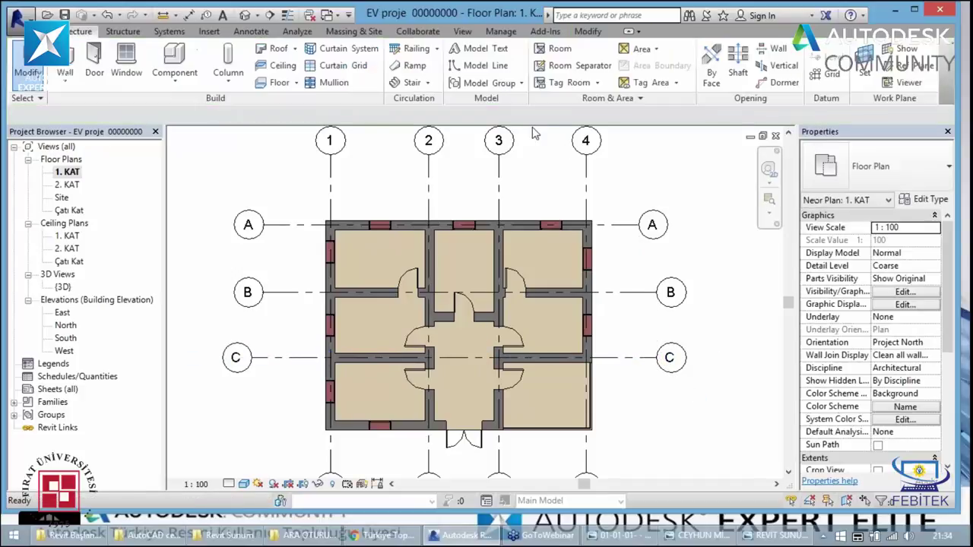
key(Escape)
click(828, 84)
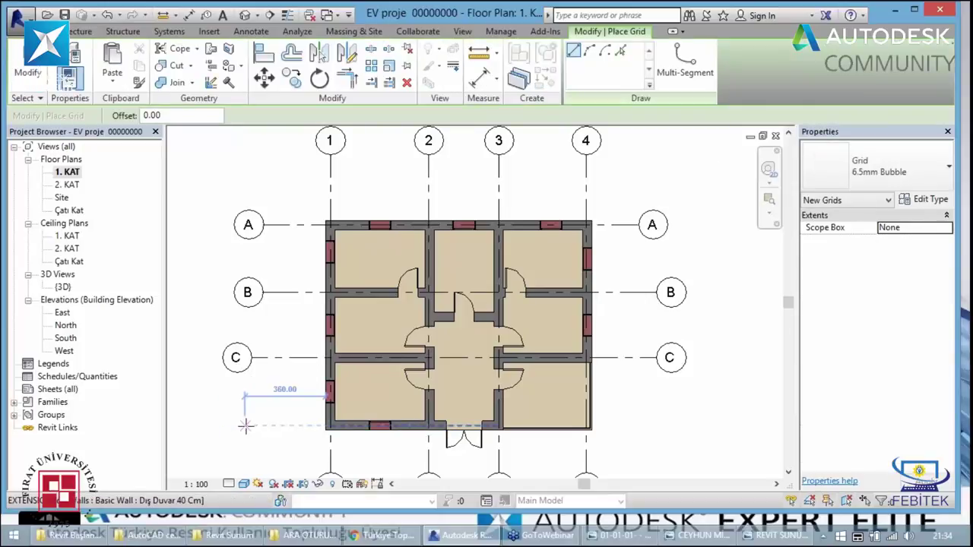
click(245, 426)
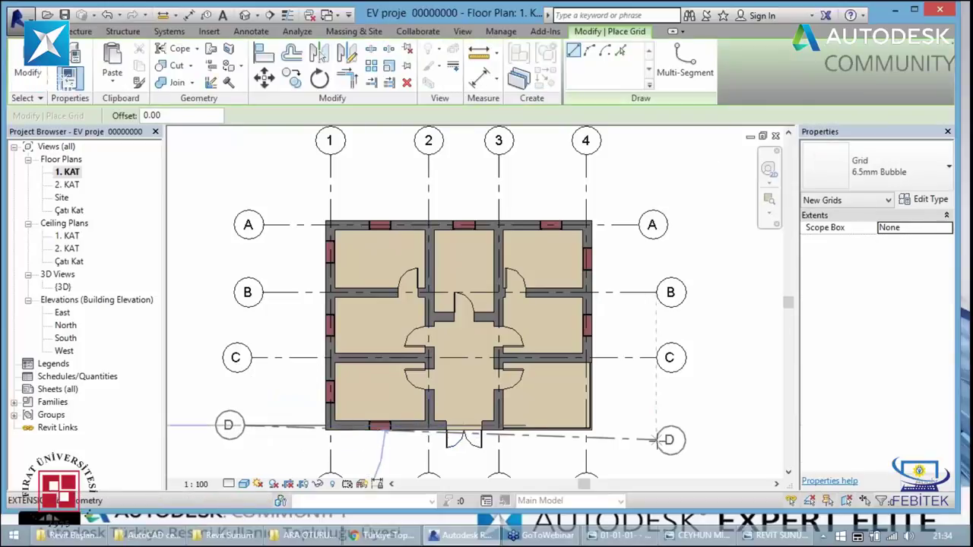
click(657, 425)
key(Escape)
key(Escape)
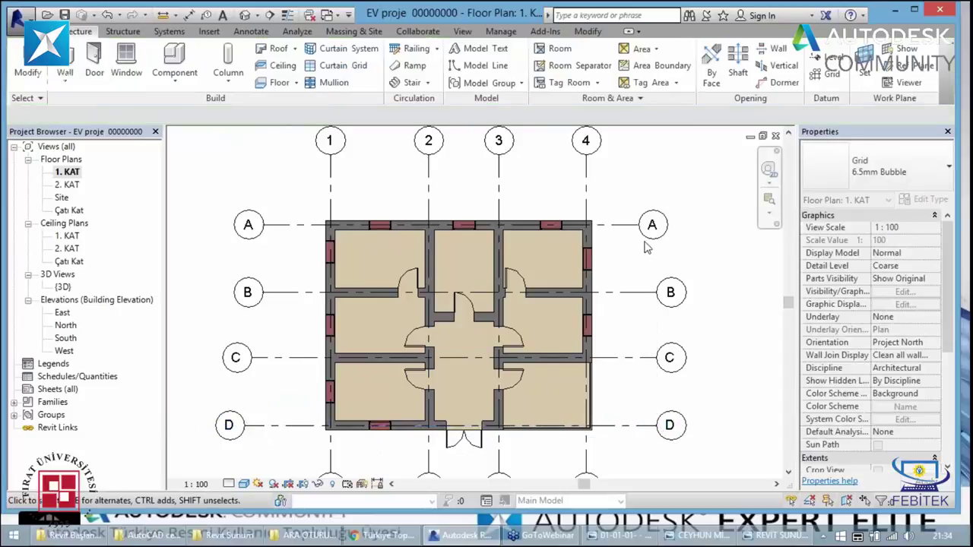
- Adjust the ends of grids A, C and D so their bubbles line up
click(645, 240)
drag(638, 225, 655, 225)
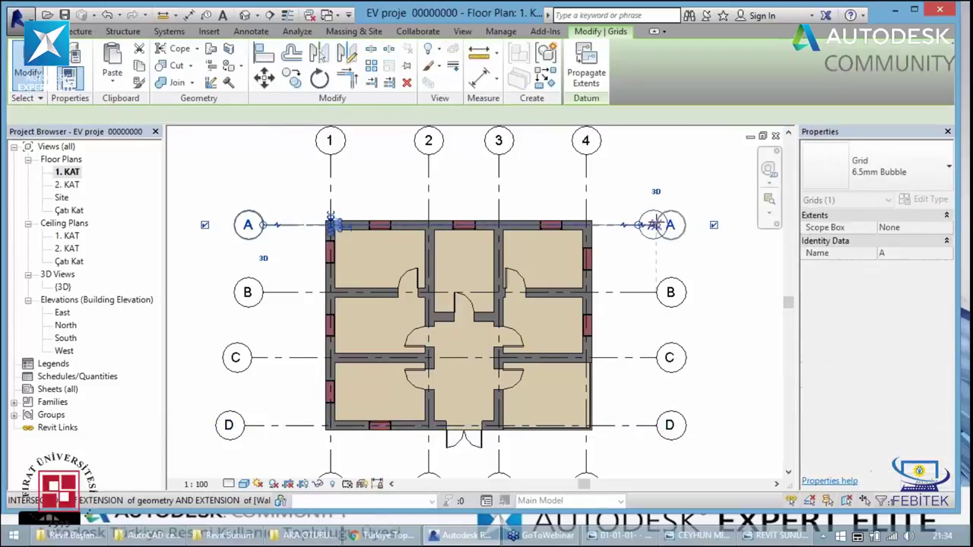
key(Escape)
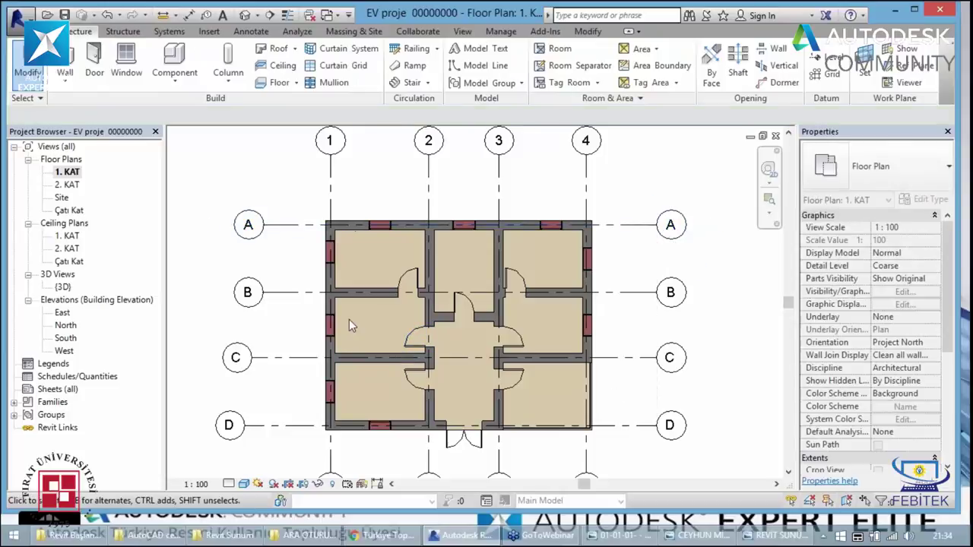
click(254, 361)
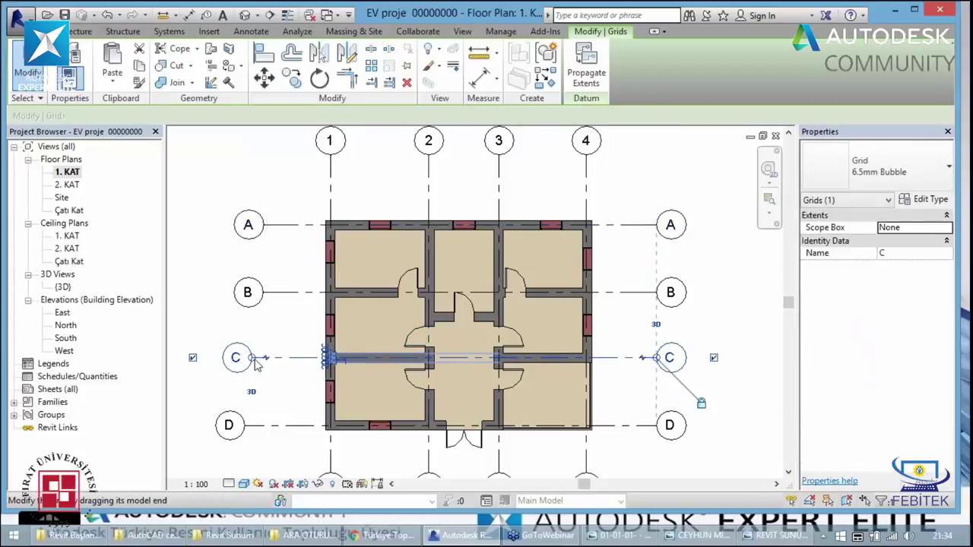
key(Escape)
click(251, 425)
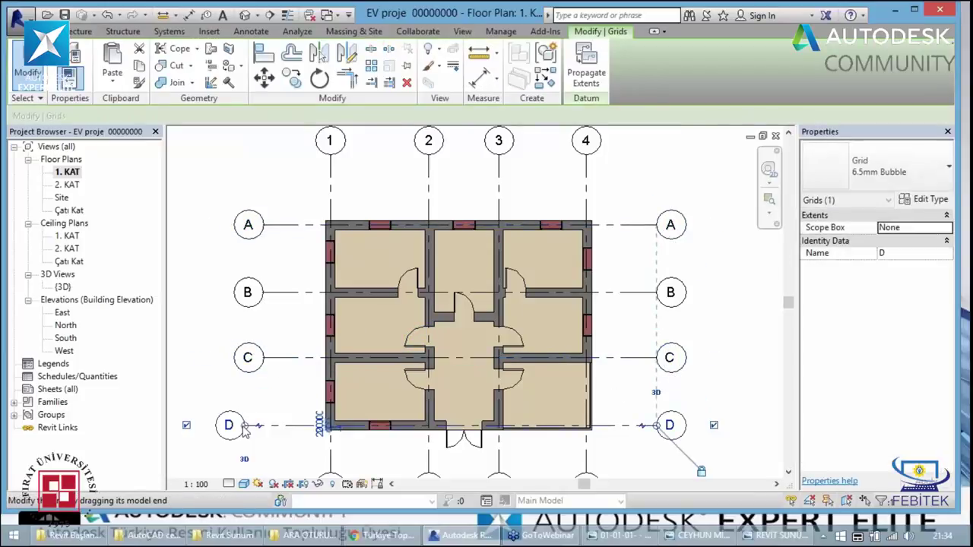
key(Escape)
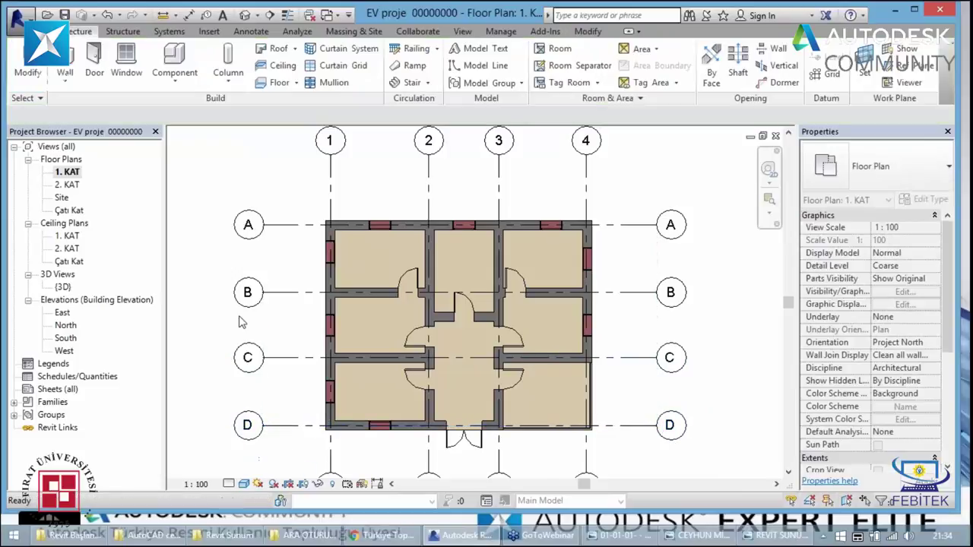
scroll(241, 322, down, 1)
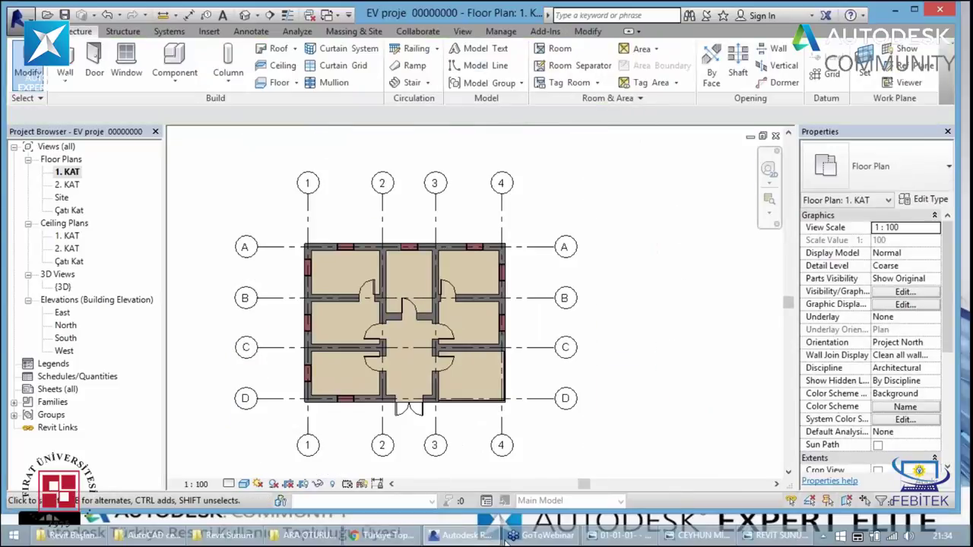
scroll(347, 331, down, 1)
scroll(289, 380, up, 1)
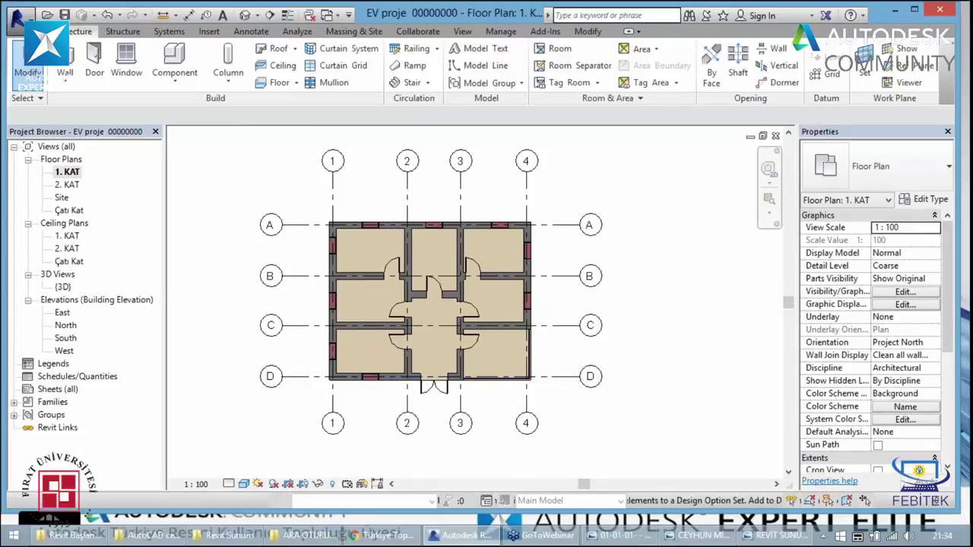
- Open the North, South, West and East elevations in turn
double_click(66, 326)
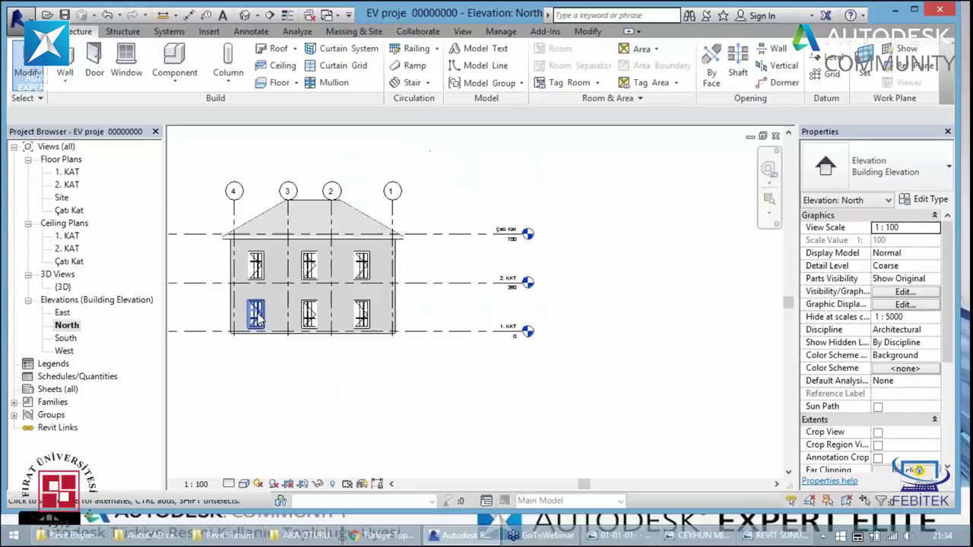
double_click(65, 339)
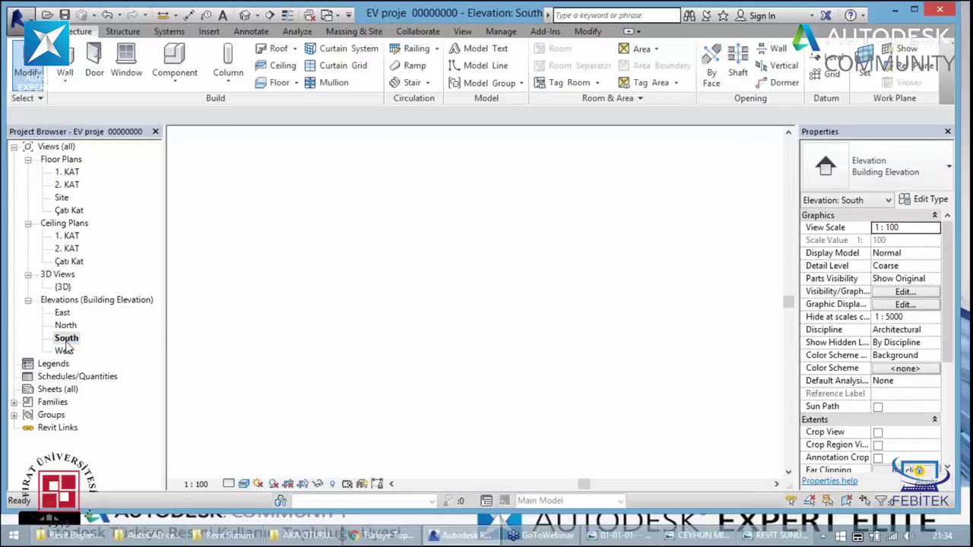
double_click(65, 351)
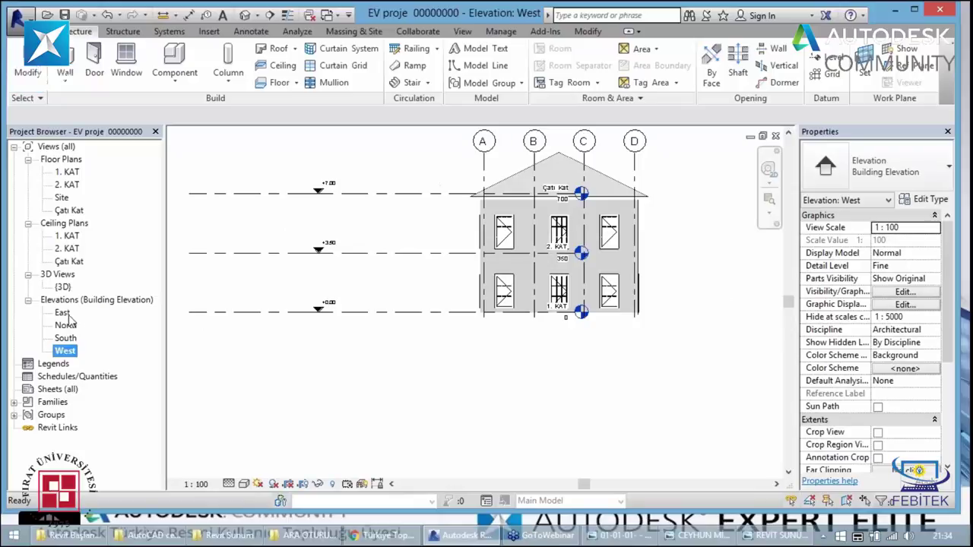
double_click(67, 314)
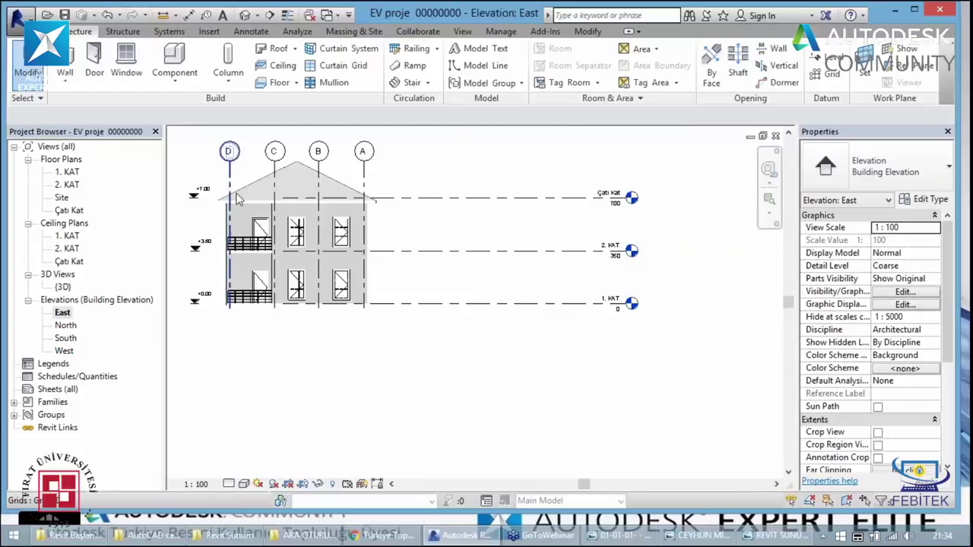
scroll(226, 263, up, 2)
scroll(226, 262, down, 4)
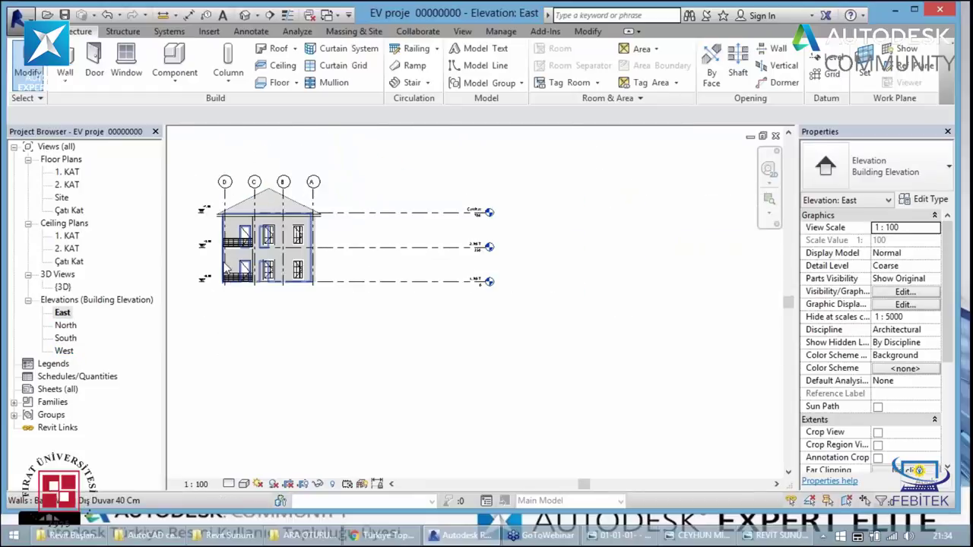
- Zoom the East elevation in on the house's lower storeys
key(shift+w)
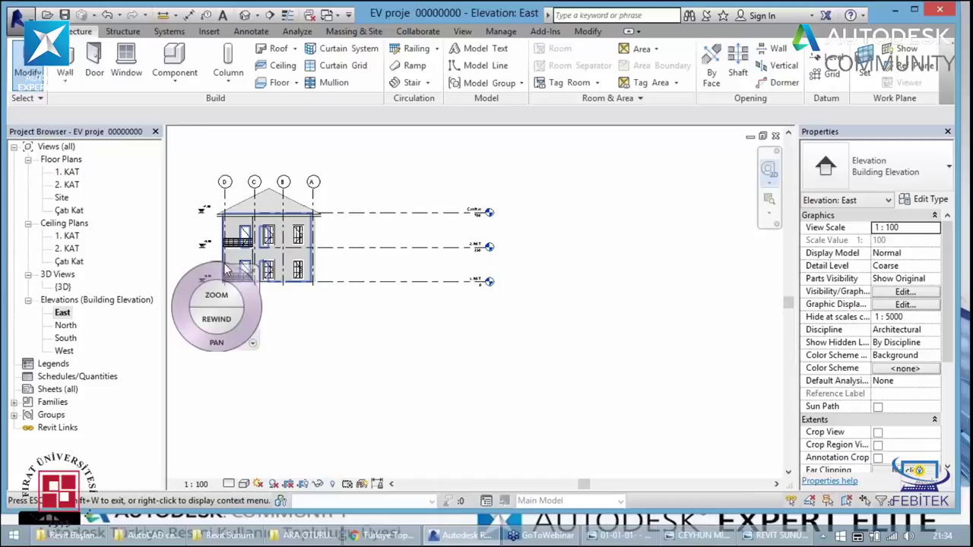
mouse_move(213, 282)
mouse_down()
mouse_move(185, 256)
mouse_move(205, 274)
mouse_up()
key(Escape)
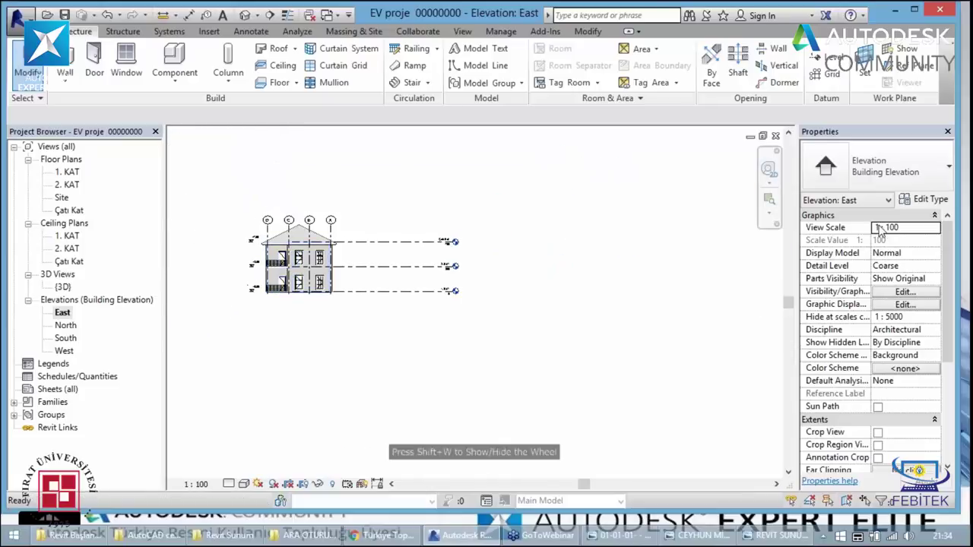
click(769, 199)
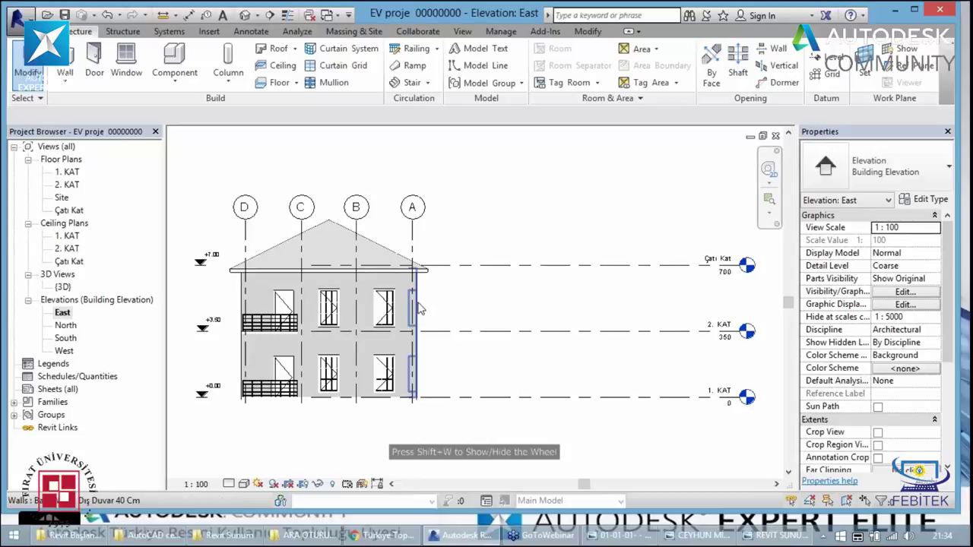
key(z)
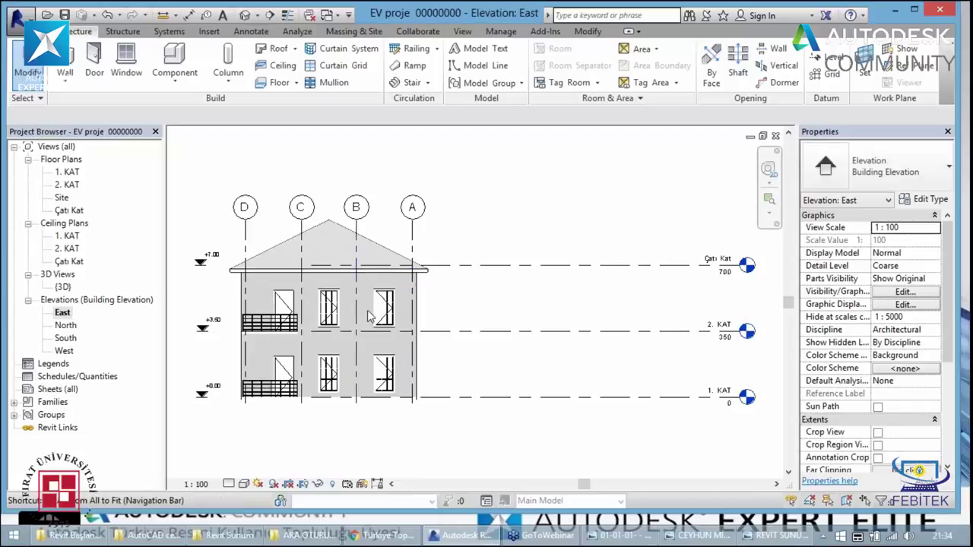
key(r)
drag(194, 199, 455, 438)
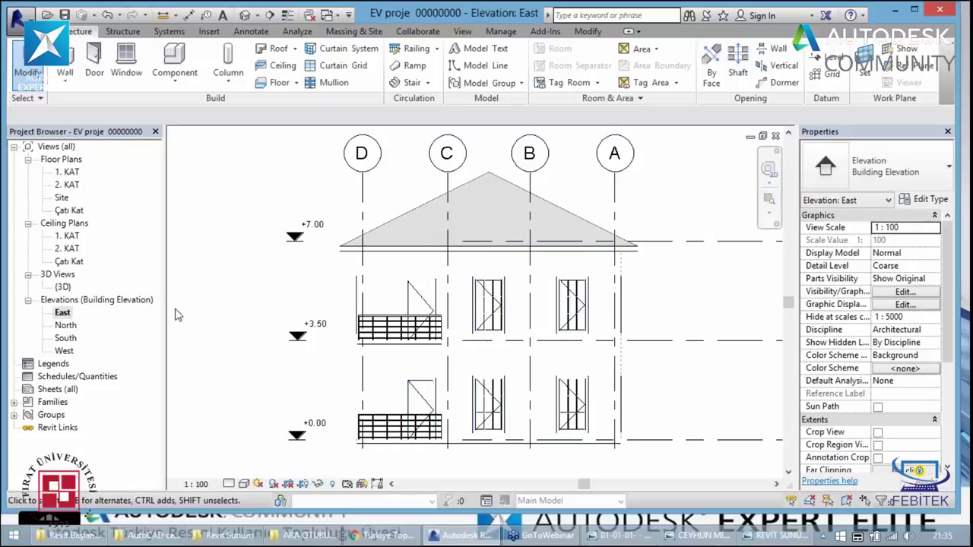
- Reopen the North elevation, then go back to the 1. KAT floor plan
double_click(70, 326)
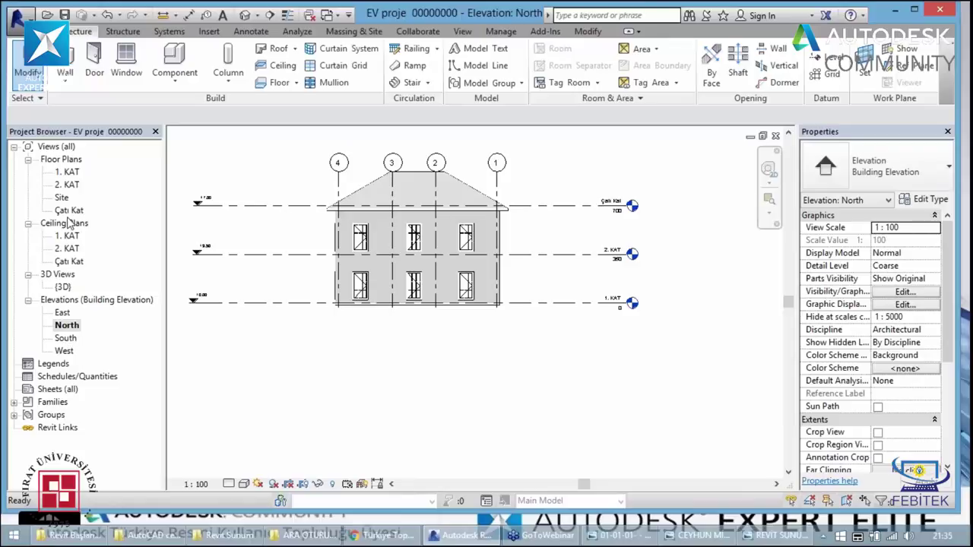
click(72, 173)
double_click(72, 173)
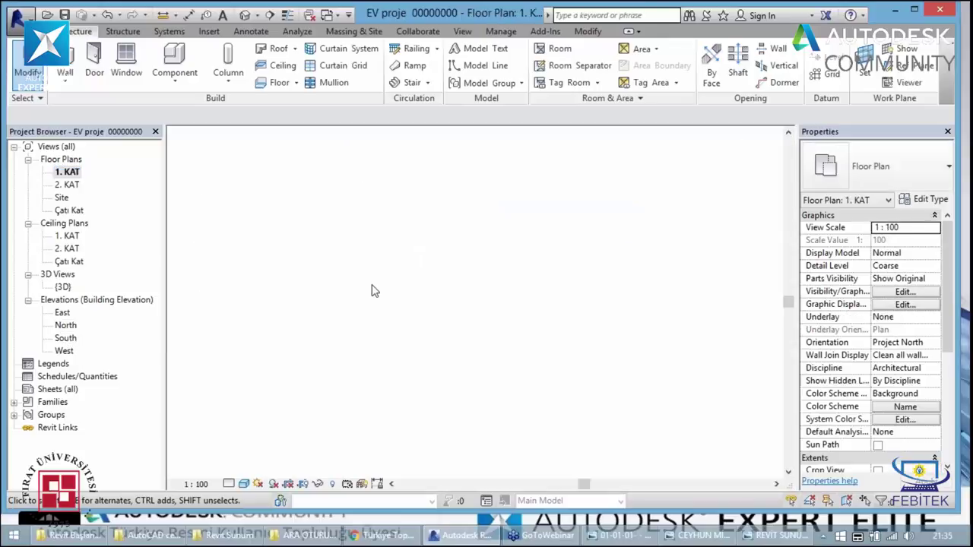
- Zoom the 1. KAT plan to fit, then switch to the Default 3D View
scroll(346, 307, up, 2)
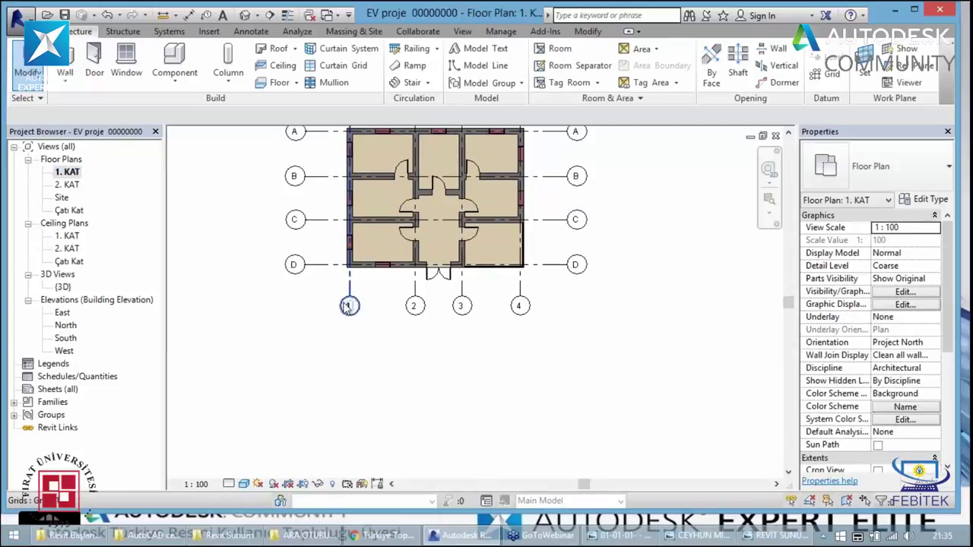
scroll(411, 247, up, 1)
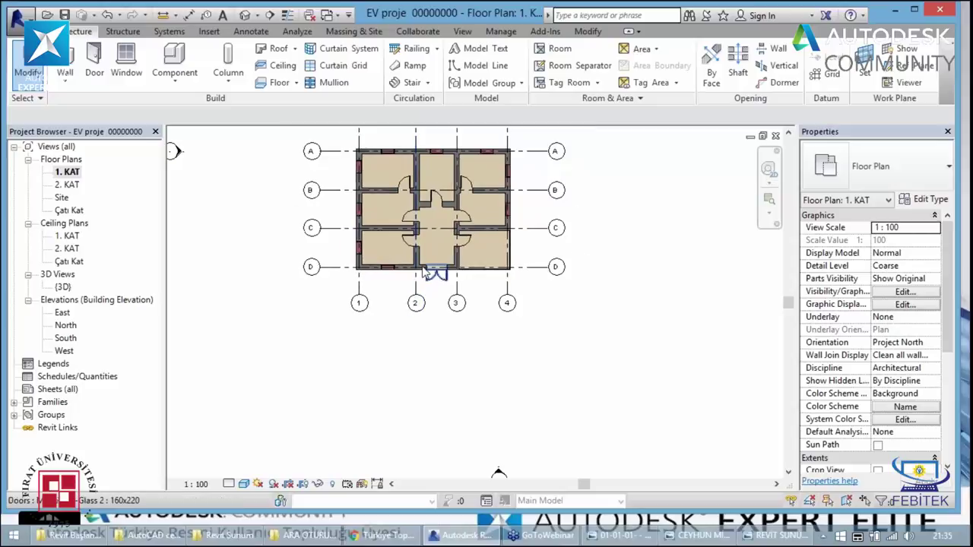
scroll(399, 230, down, 1)
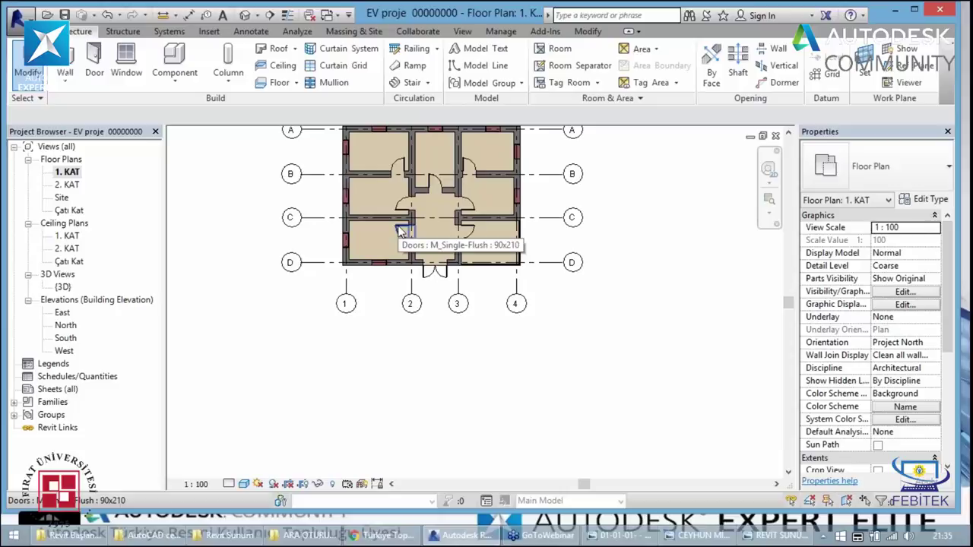
scroll(367, 225, up, 1)
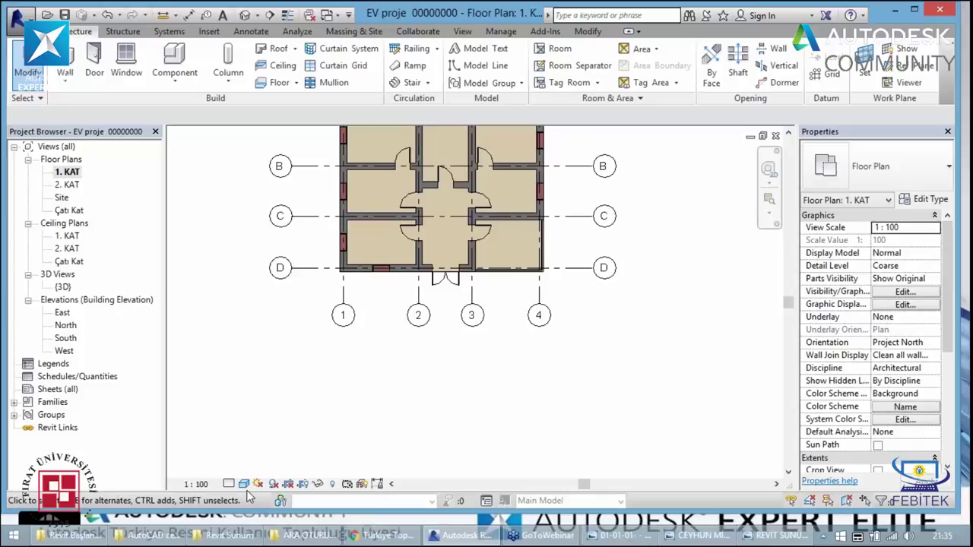
key(z)
key(f)
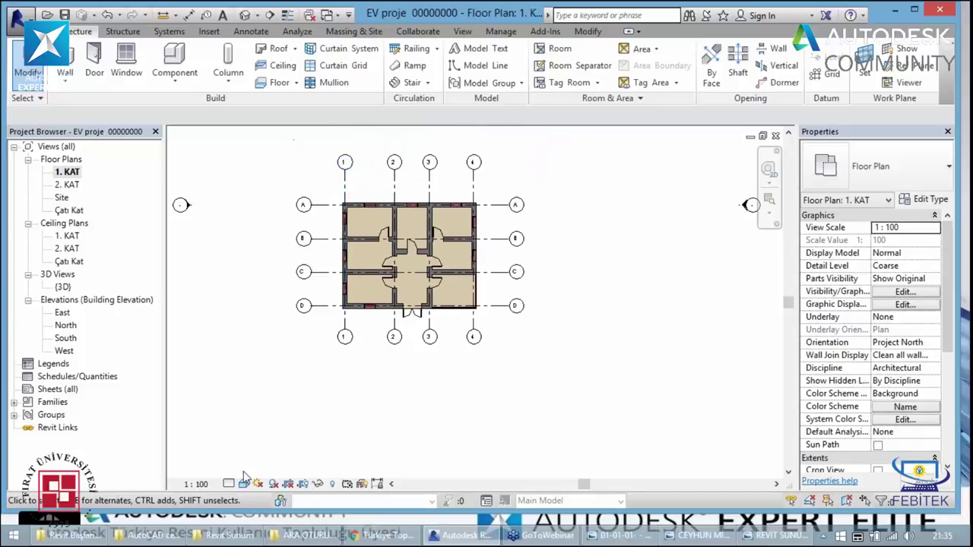
click(243, 15)
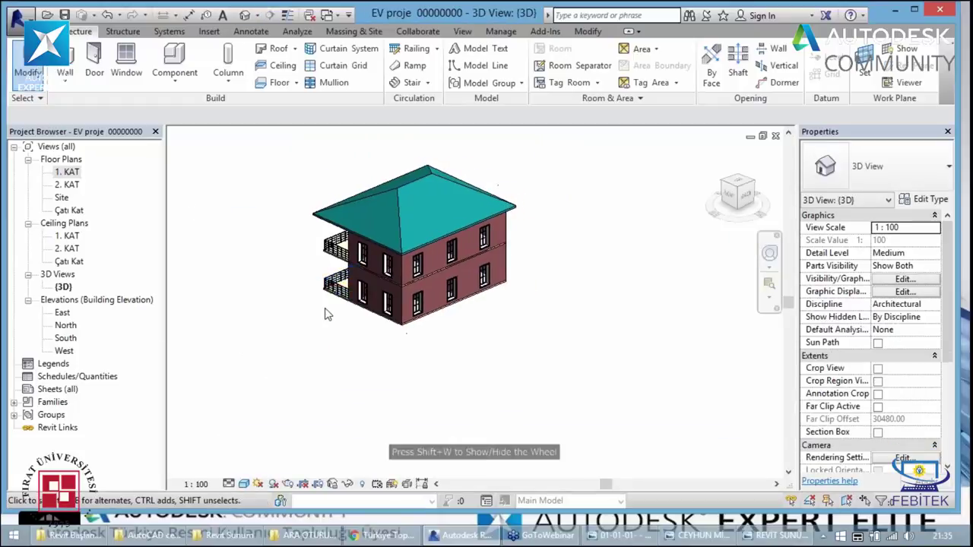
- Orbit to the balcony side, enable Section Box, and drag one box face inward
key(shift+w)
mouse_move(257, 336)
mouse_down()
mouse_move(469, 350)
mouse_move(484, 326)
mouse_move(380, 182)
mouse_up()
key(shift+w)
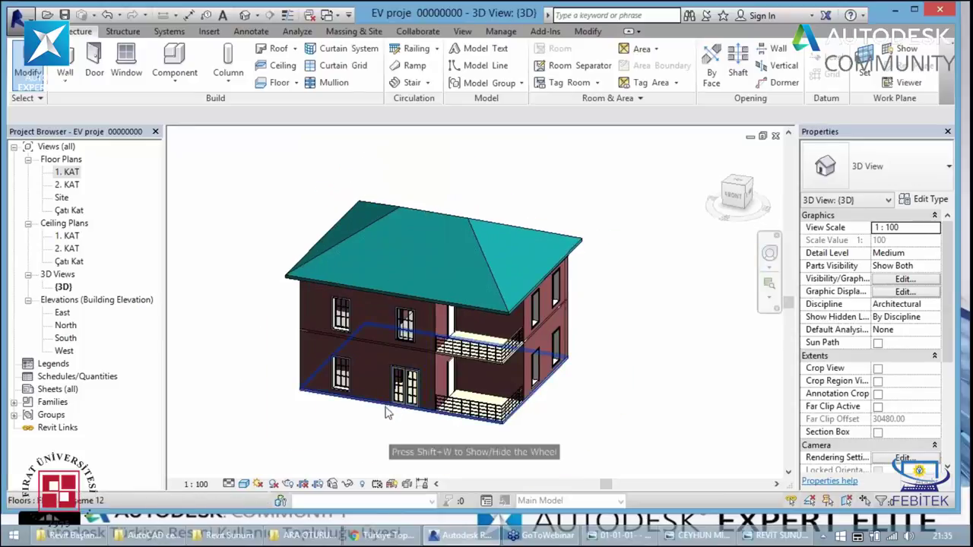
key(shift+w)
mouse_move(391, 378)
mouse_down()
mouse_move(317, 384)
mouse_move(266, 406)
mouse_up()
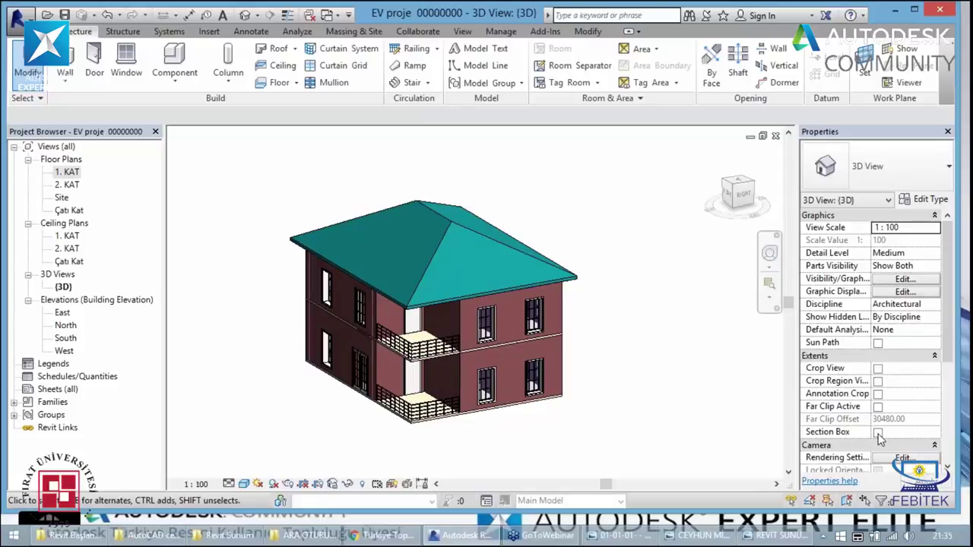
click(878, 433)
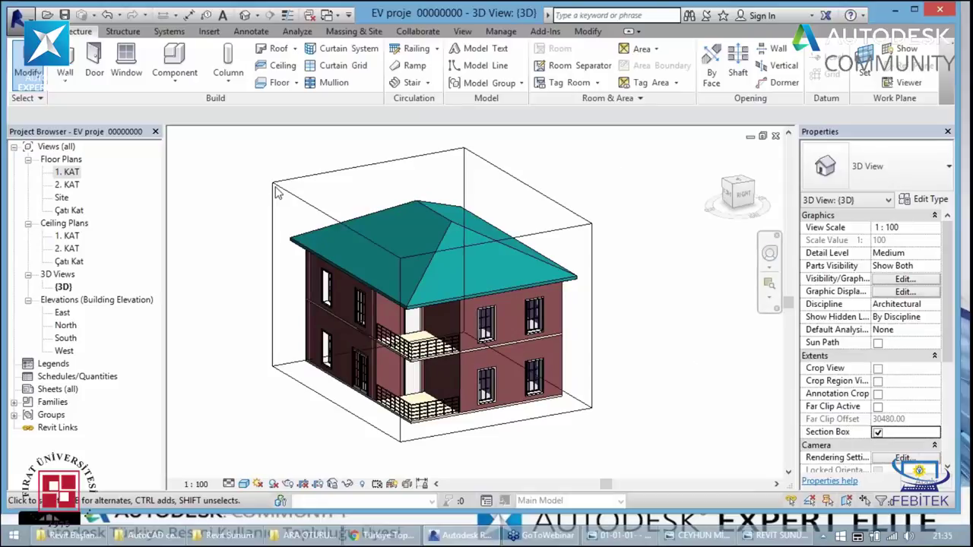
click(584, 233)
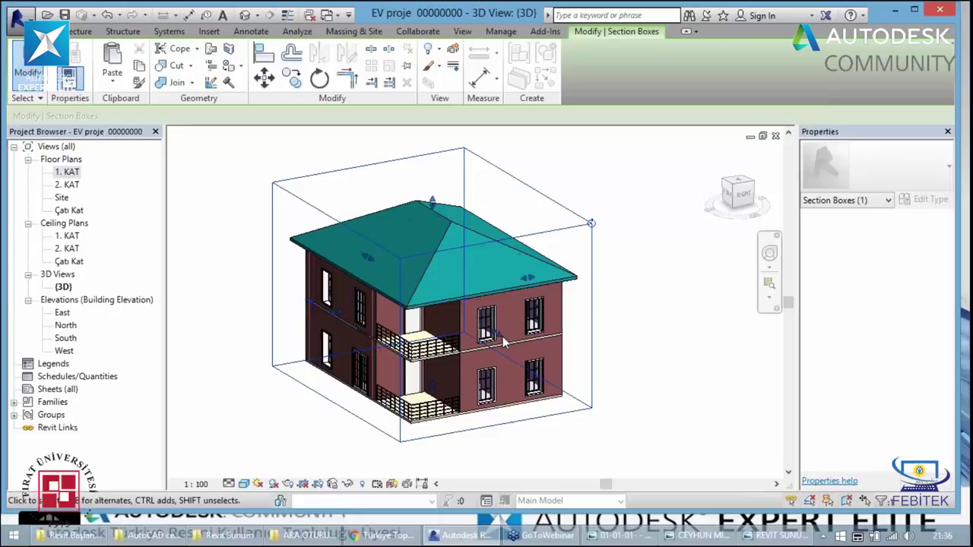
drag(501, 342, 456, 312)
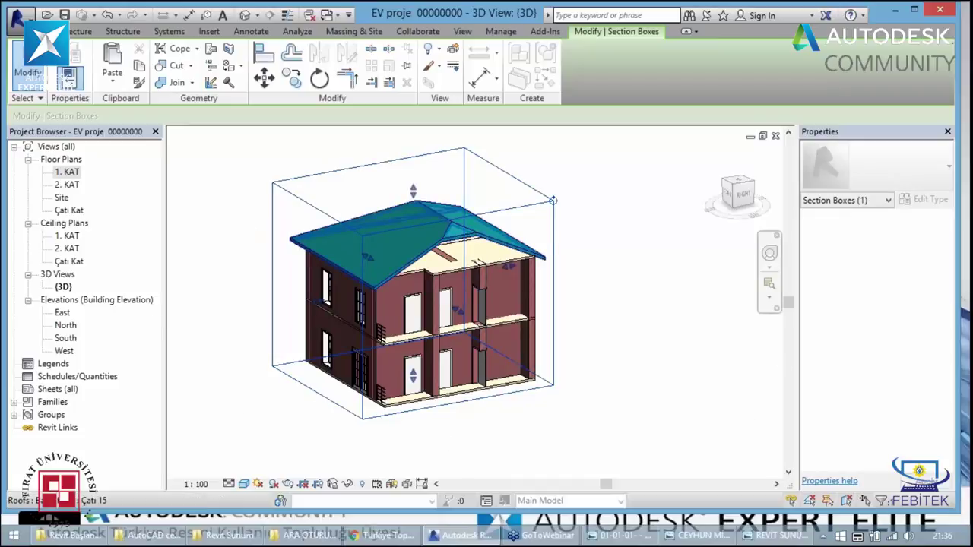
click(63, 289)
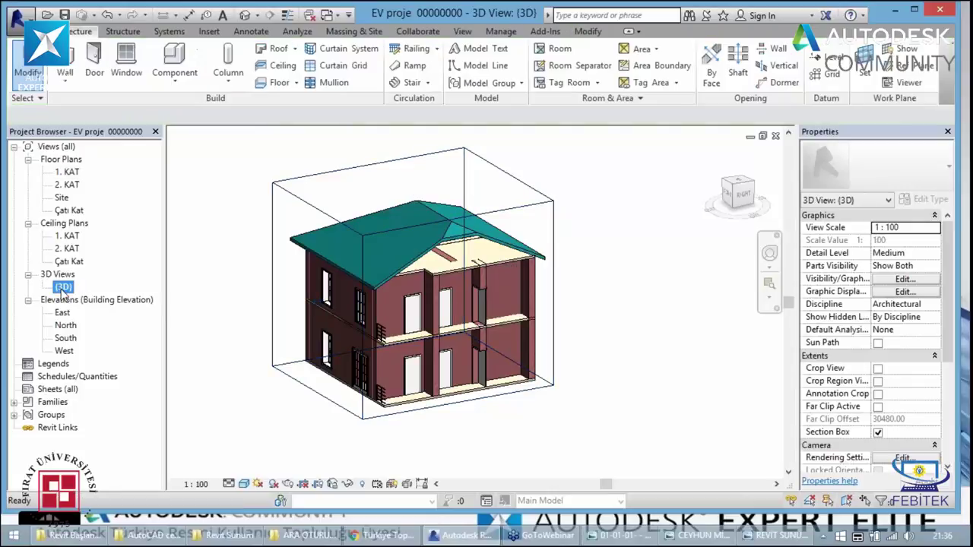
- Duplicate the {3D} view and rename the copy to 'D01'
right_click(63, 289)
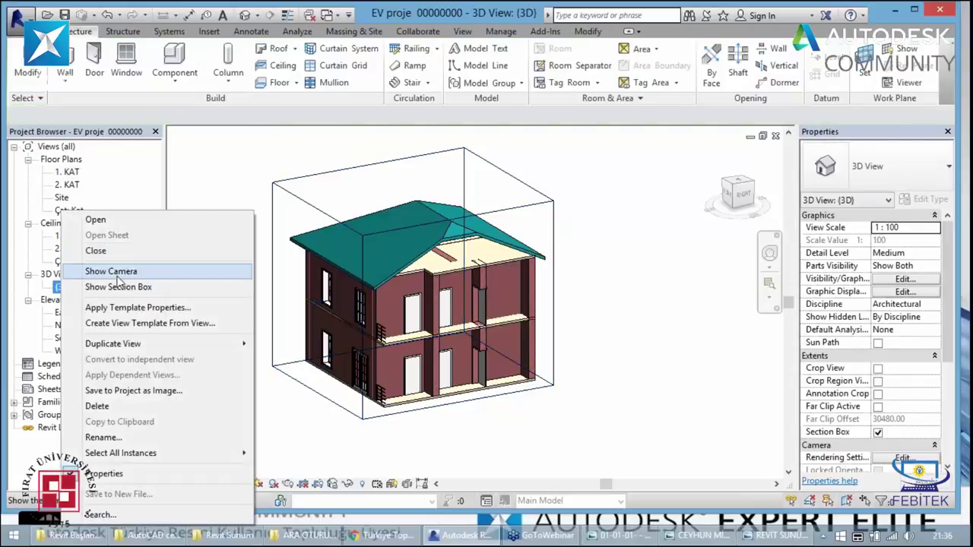
mouse_move(112, 343)
click(293, 344)
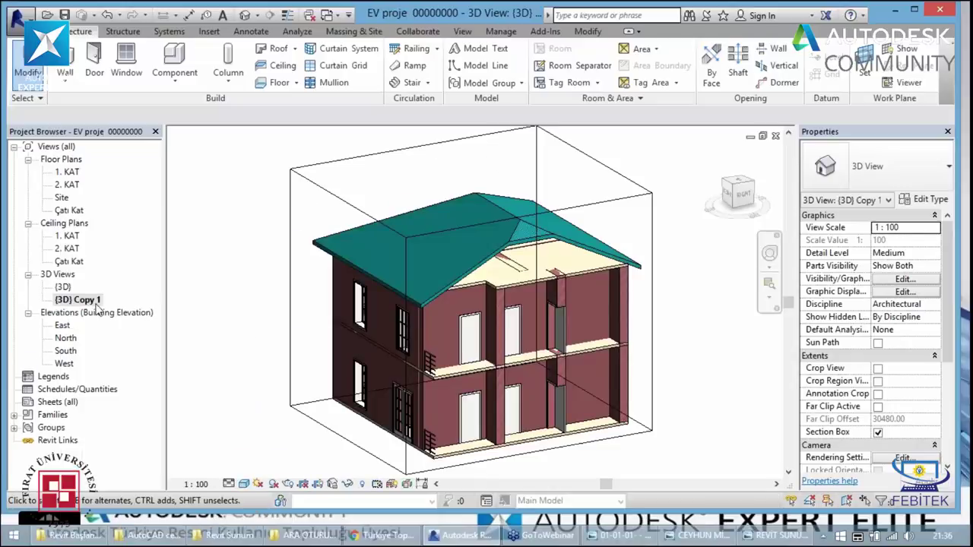
right_click(94, 305)
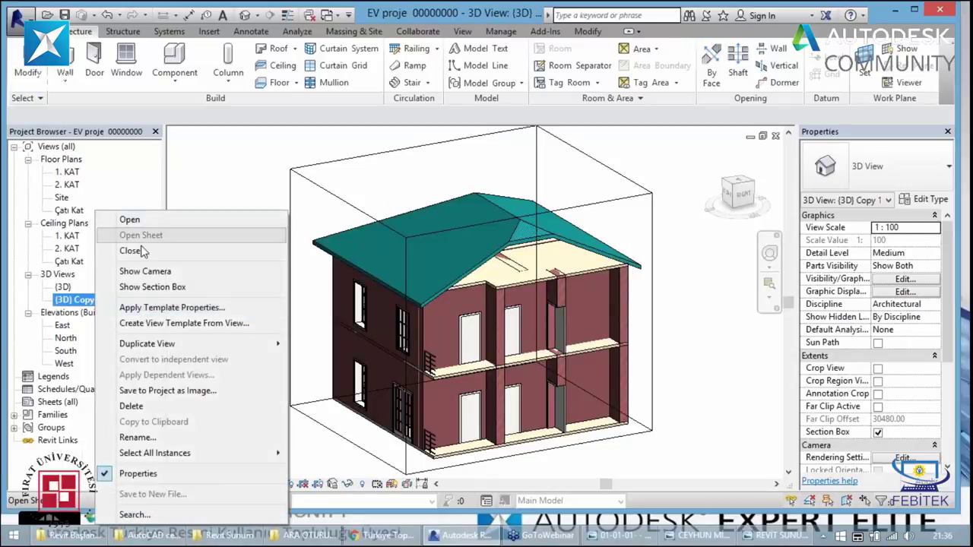
click(138, 438)
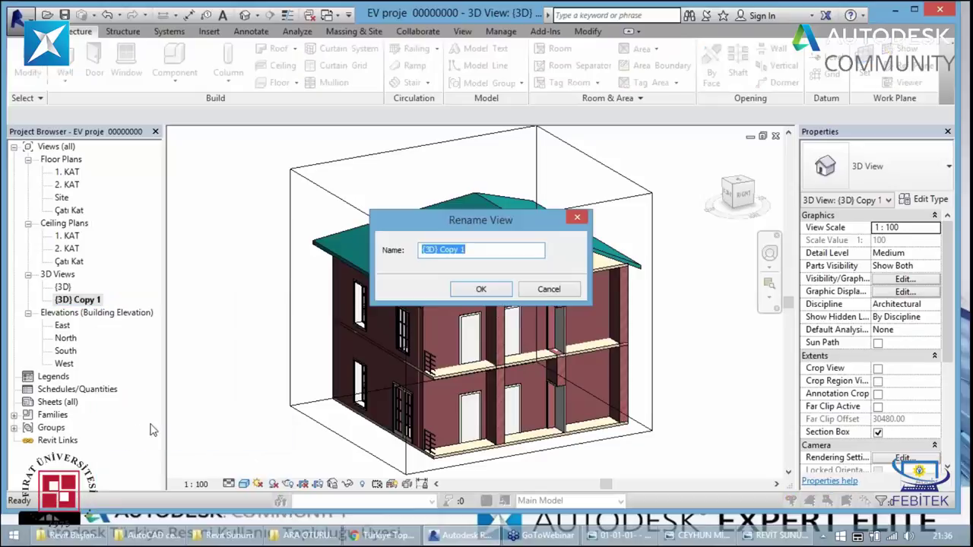
text(D01)
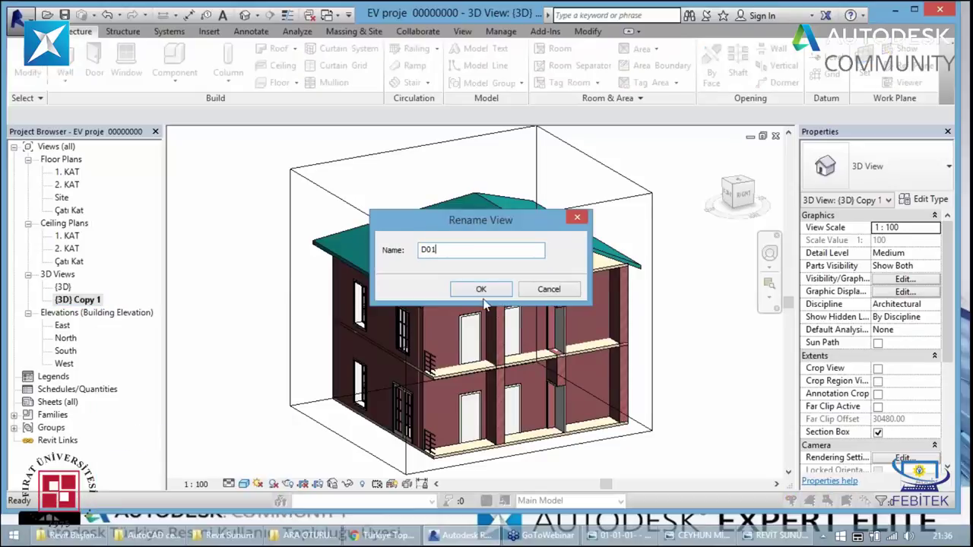
click(490, 295)
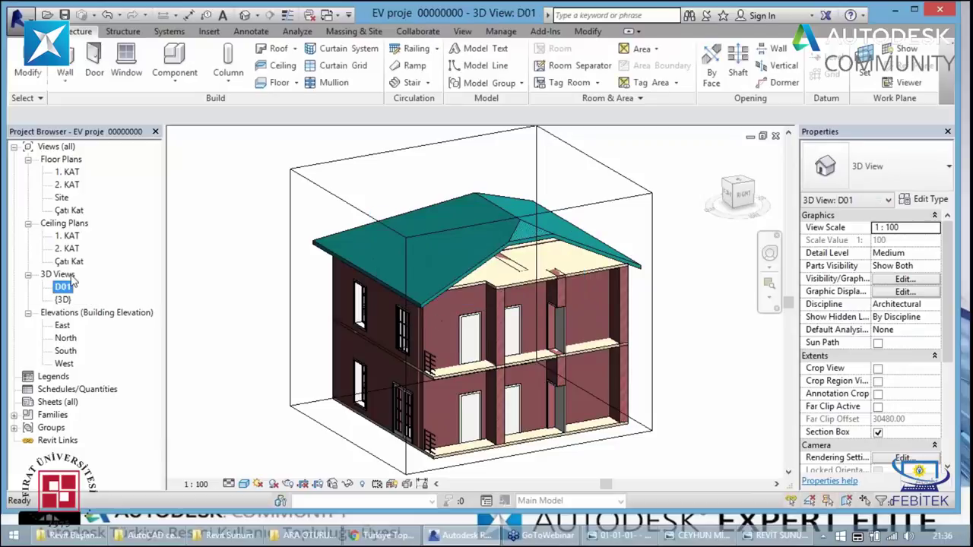
- In {3D}, push the section box's left face into the house and orbit to inspect the cut
click(244, 16)
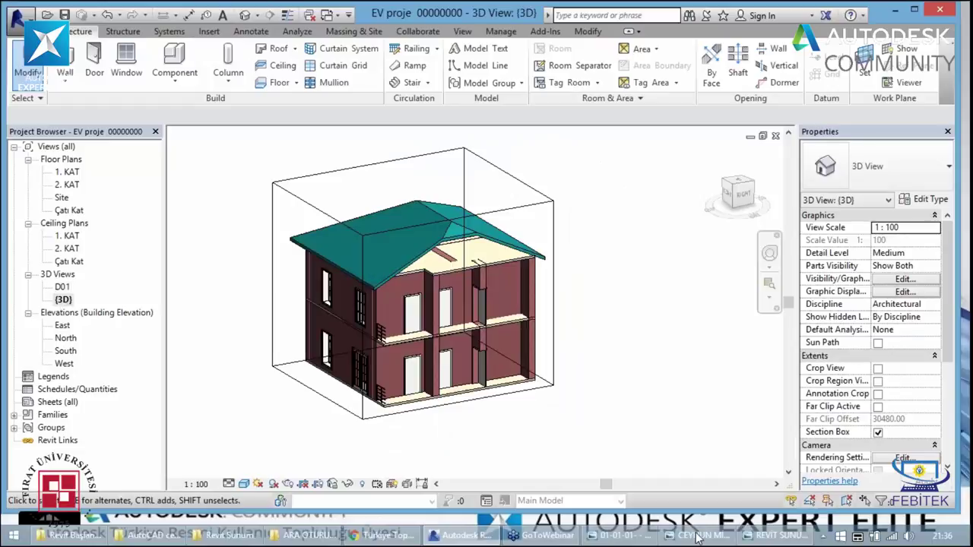
click(508, 214)
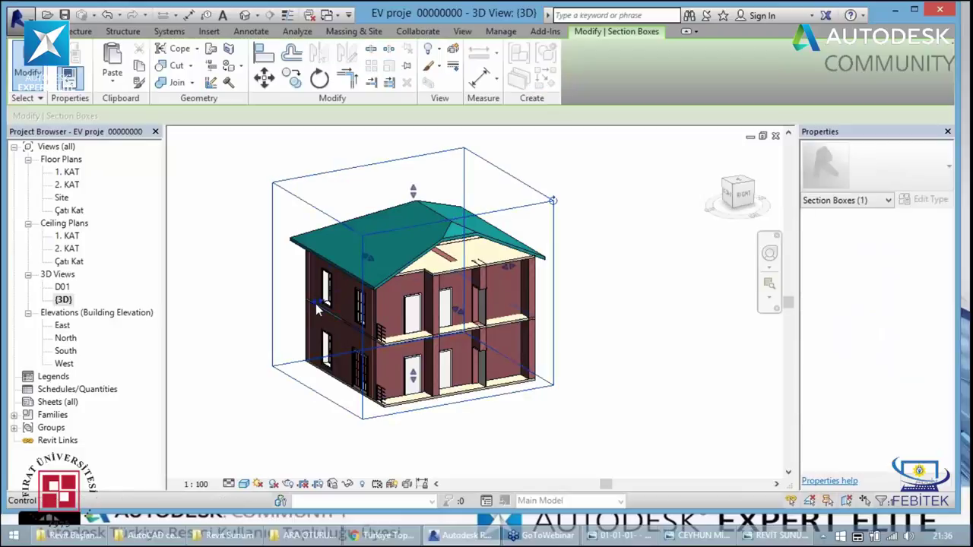
drag(311, 302, 379, 298)
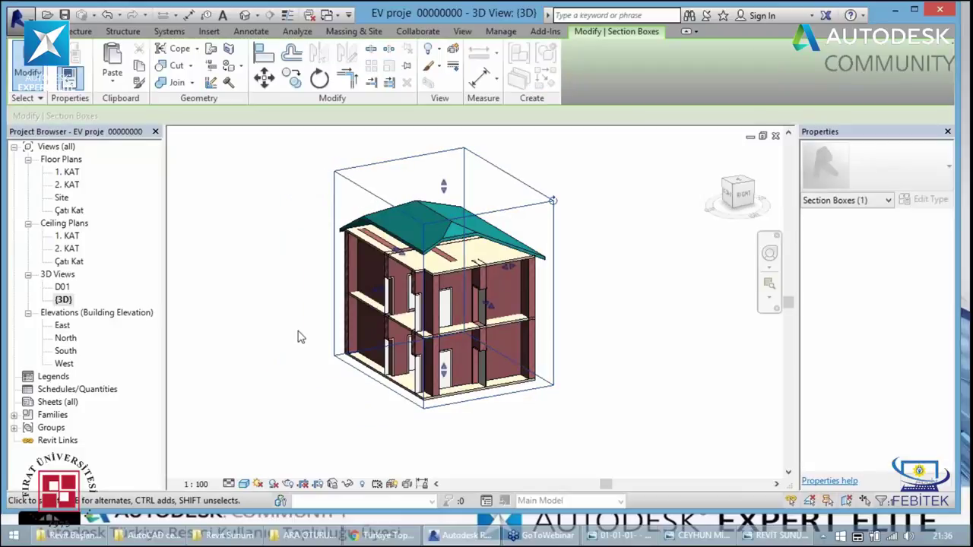
key(shift+w)
mouse_move(301, 326)
mouse_down()
mouse_move(382, 318)
mouse_move(404, 336)
mouse_up()
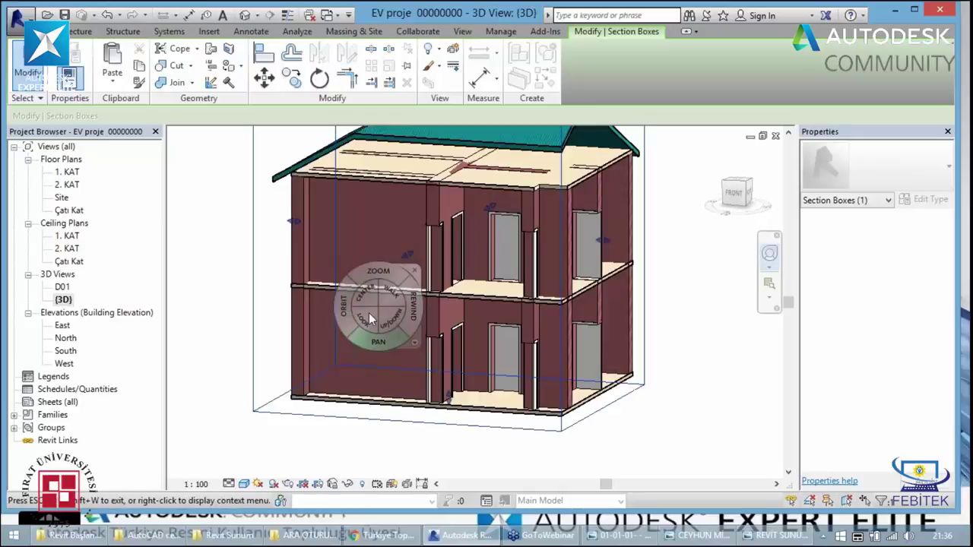
scroll(368, 312, up, 3)
mouse_move(344, 324)
mouse_down()
mouse_move(279, 326)
mouse_move(264, 337)
mouse_move(363, 331)
mouse_move(374, 366)
mouse_move(290, 342)
mouse_up()
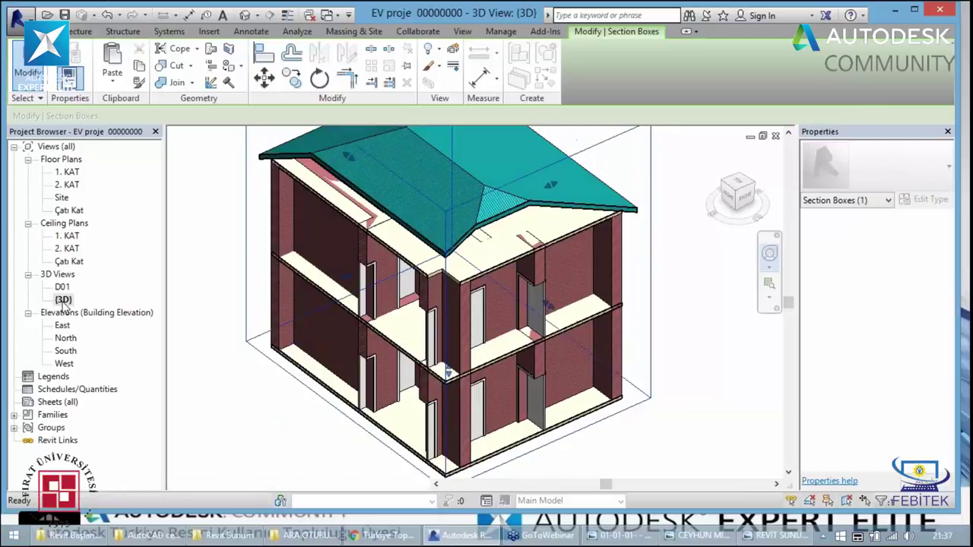
click(63, 301)
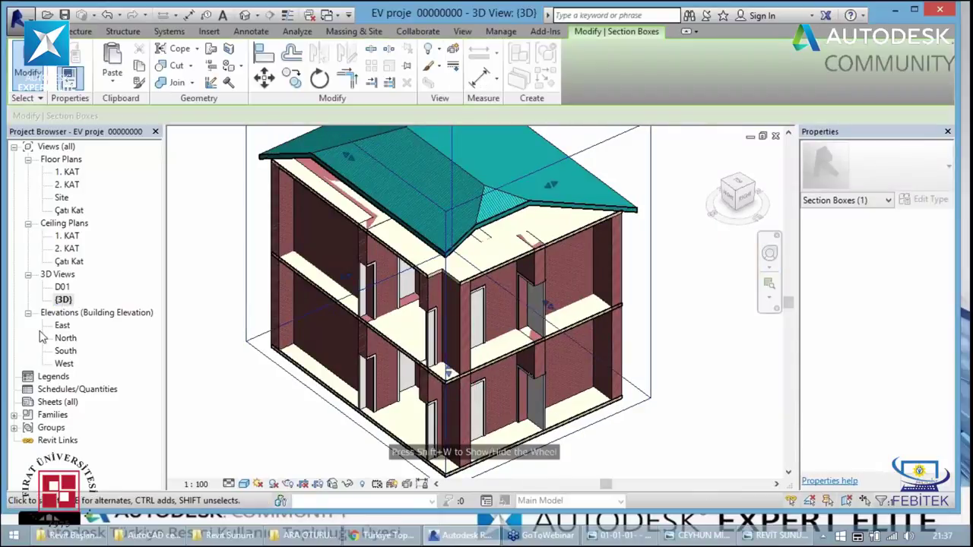
key(Escape)
- Uncheck Section Box in {3D}, then compare the intact house with the D01 cutaway
click(878, 432)
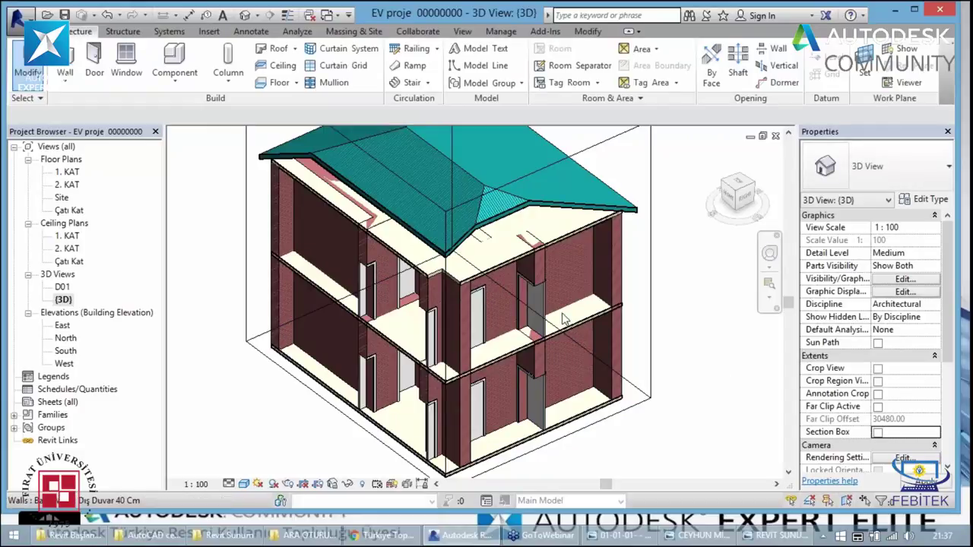
scroll(327, 282, down, 2)
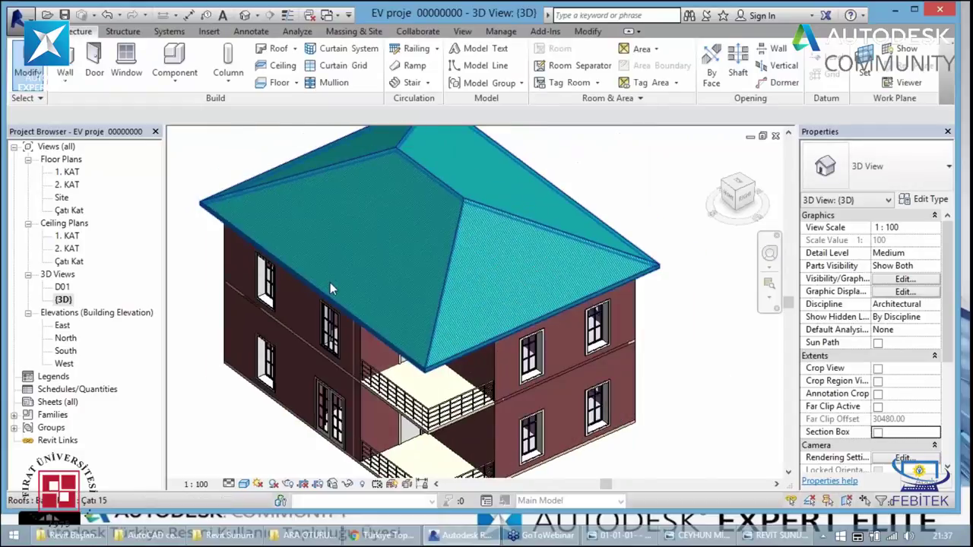
scroll(330, 282, down, 2)
key(shift+w)
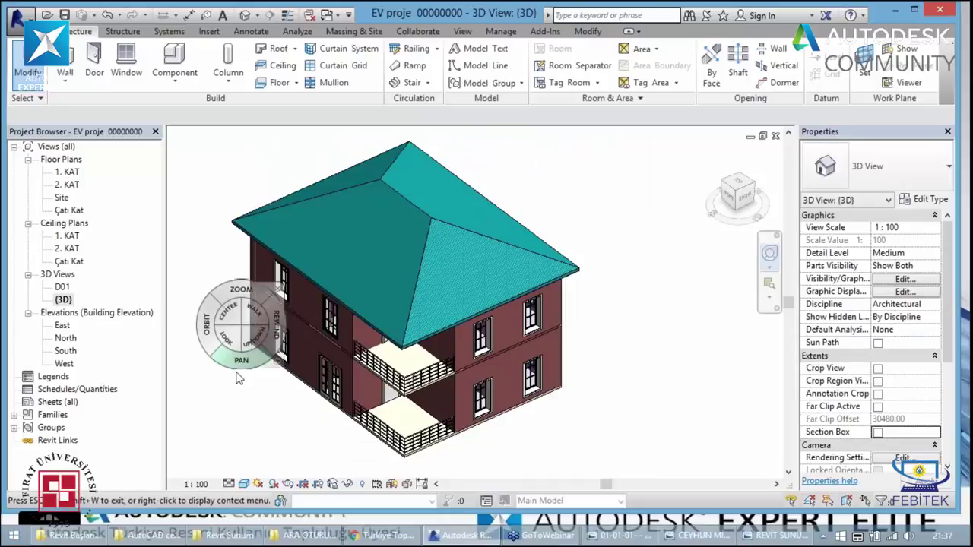
drag(209, 335, 217, 331)
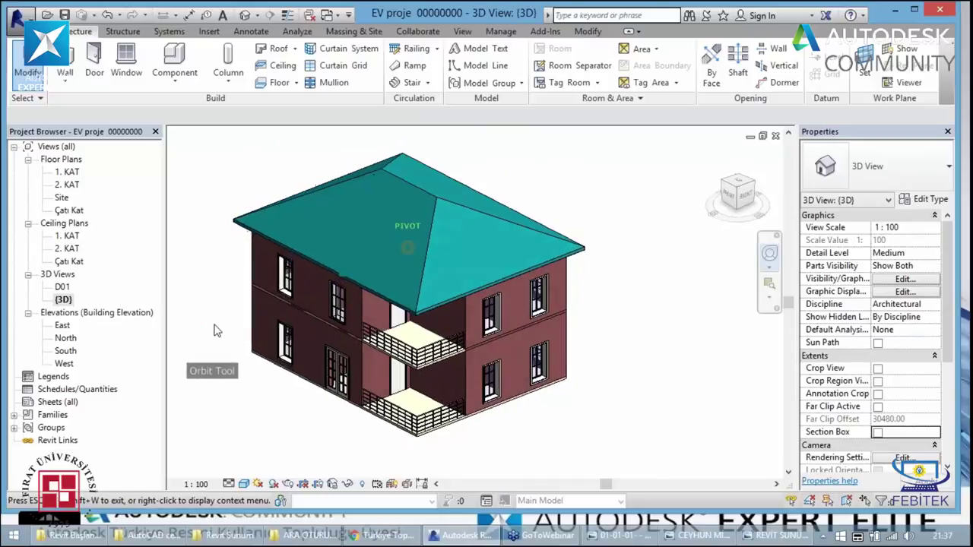
double_click(63, 287)
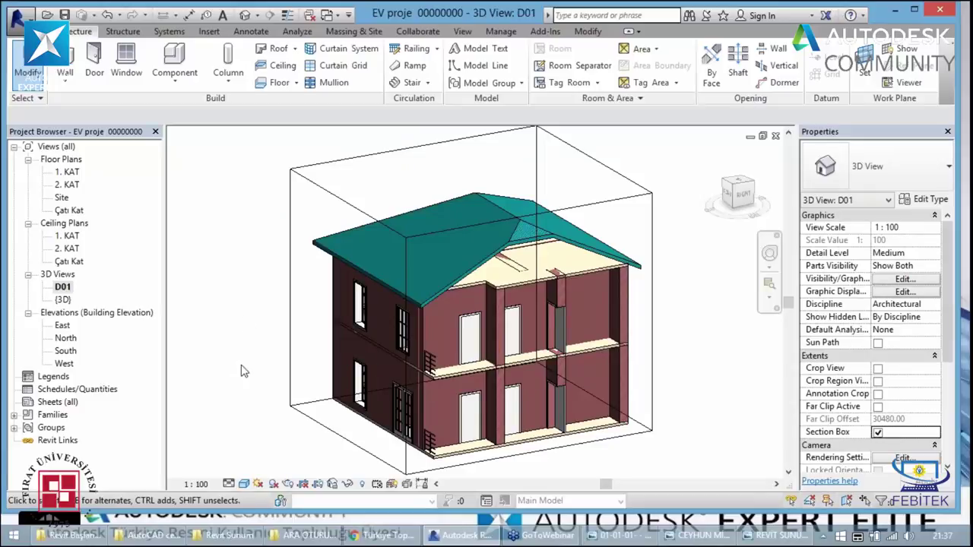
double_click(62, 300)
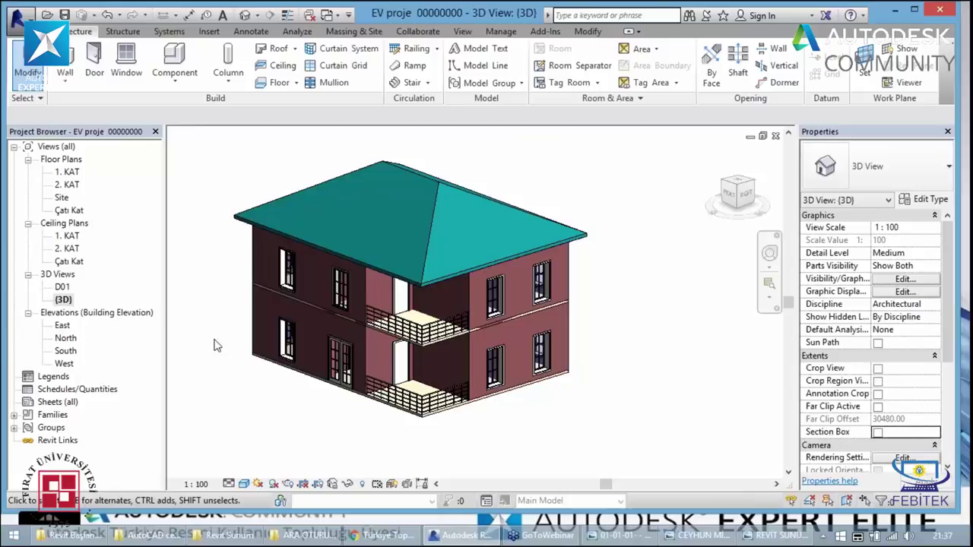
middle_drag(266, 393, 278, 396)
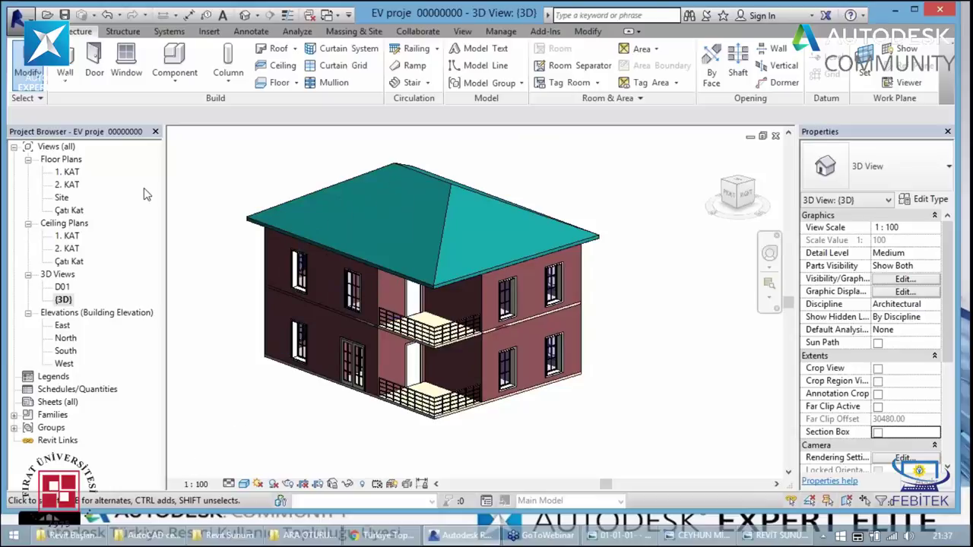
click(67, 173)
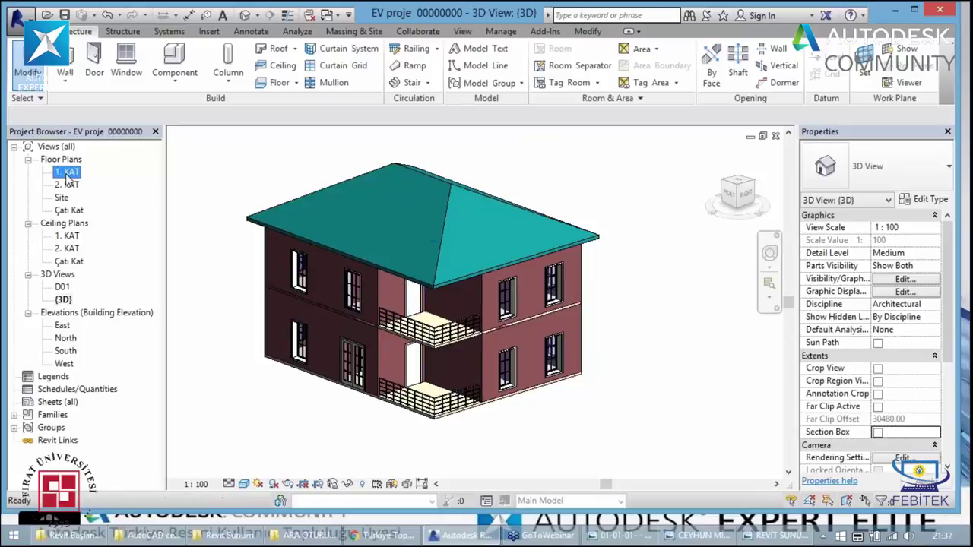
- Open 1. KAT and try view scales 1 : 20, 1 : 1000, 1 : 50 and 1 : 100
double_click(67, 173)
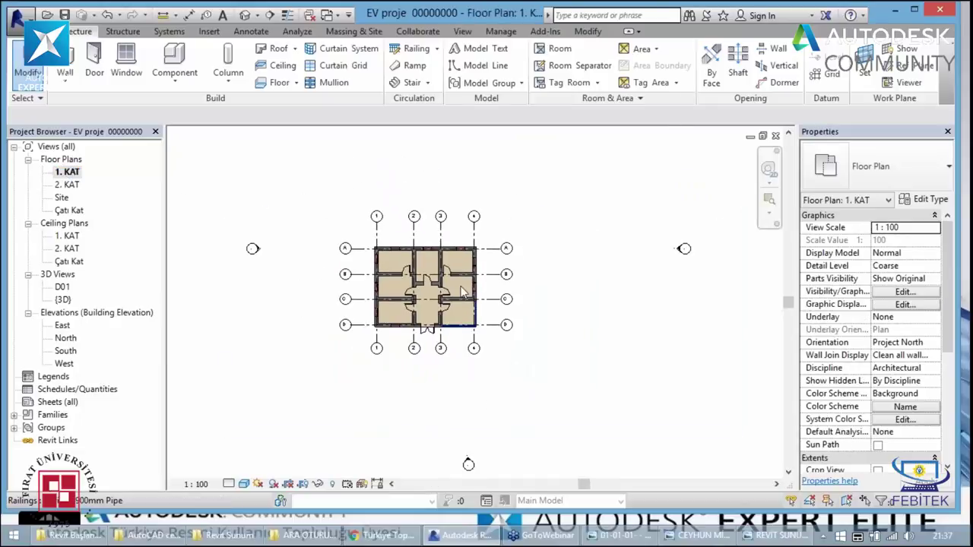
click(199, 492)
click(218, 355)
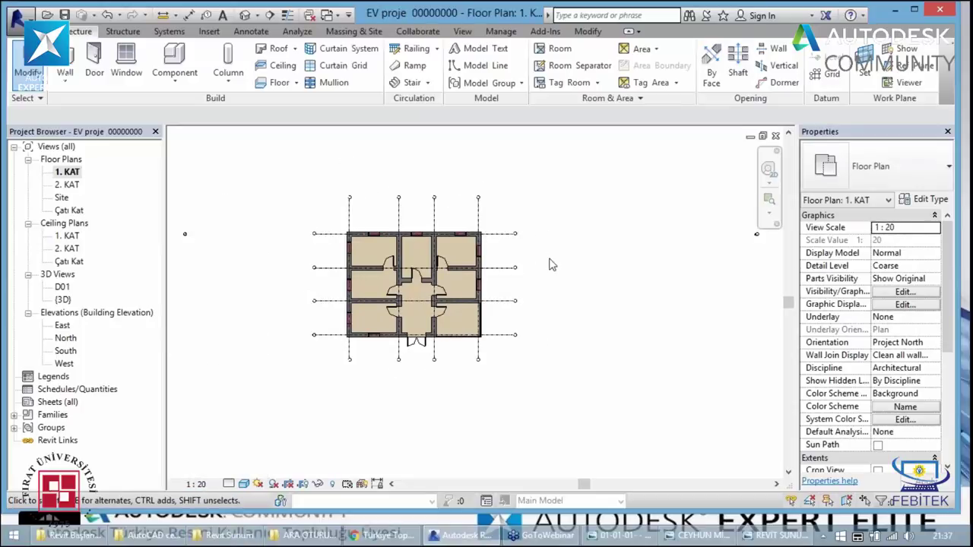
click(198, 485)
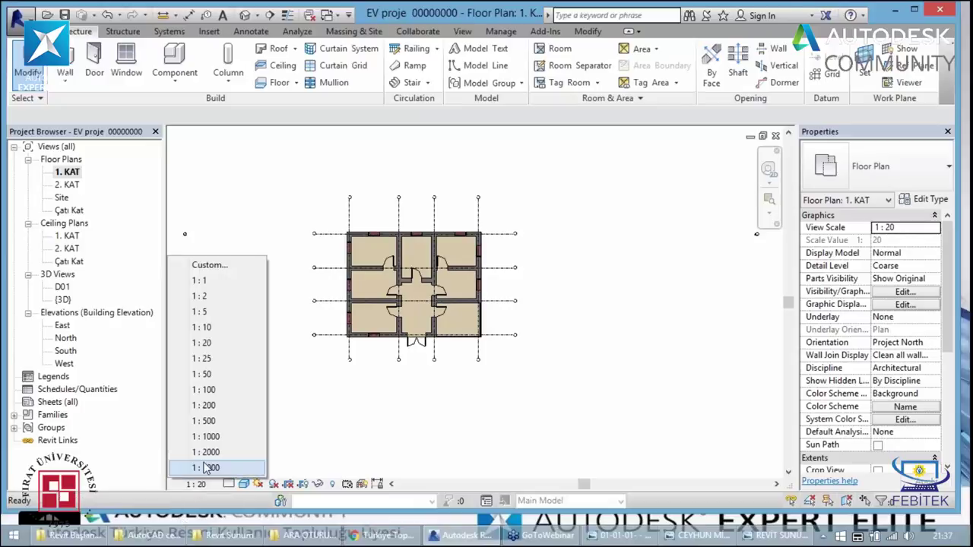
click(204, 438)
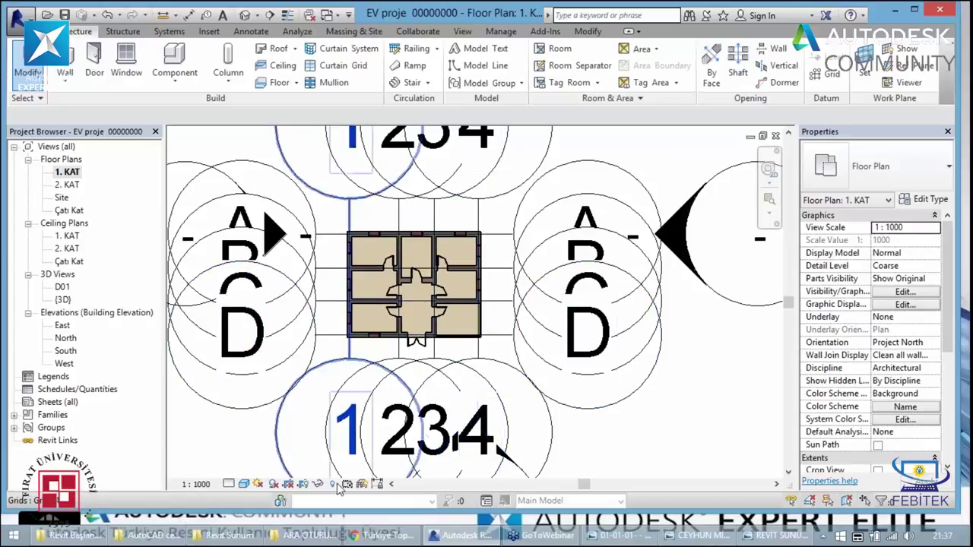
click(199, 484)
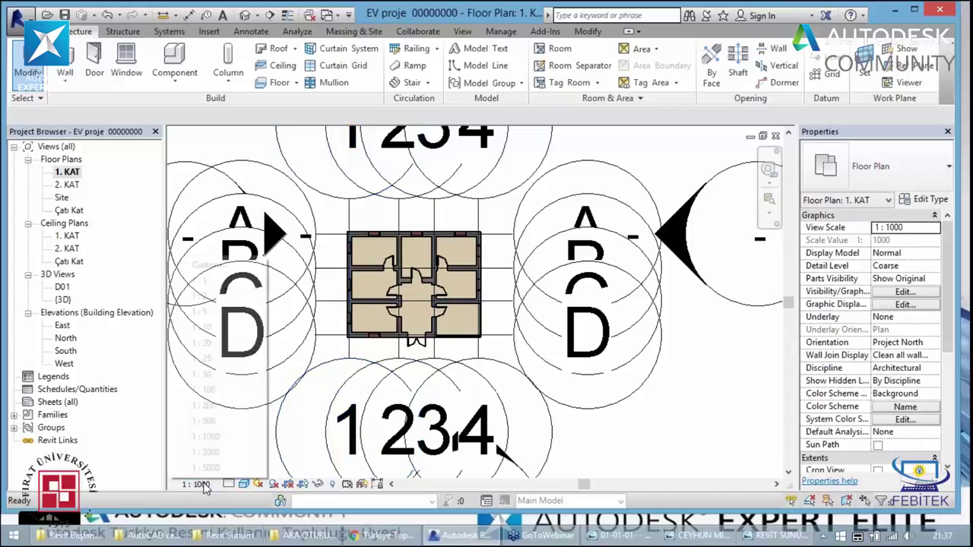
click(212, 374)
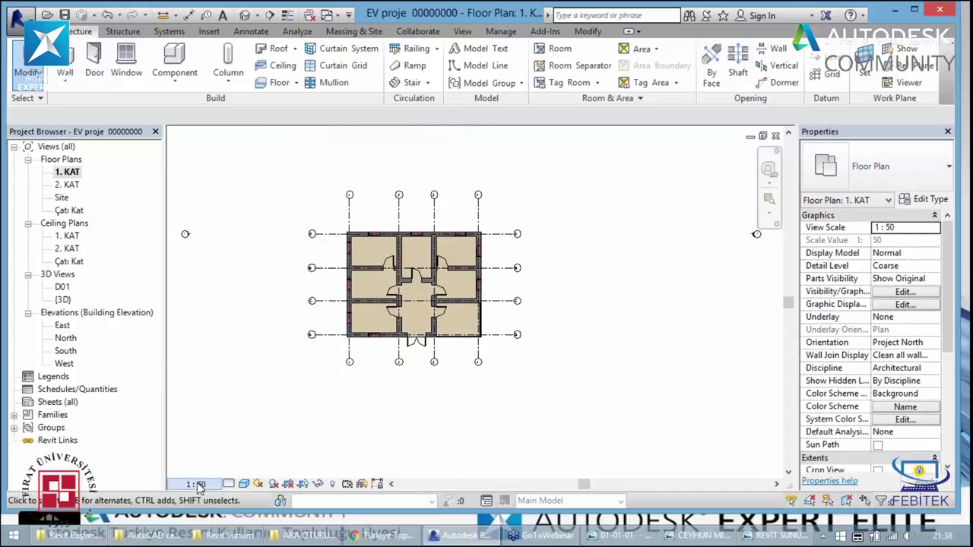
click(199, 485)
click(218, 389)
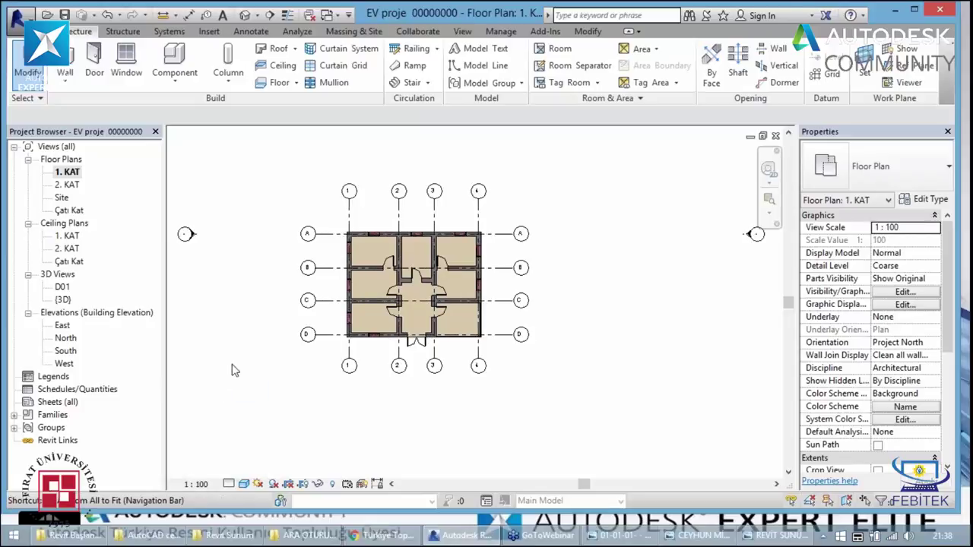
- Zoom the view to a region framing the whole floor plan
key(r)
drag(269, 400, 467, 307)
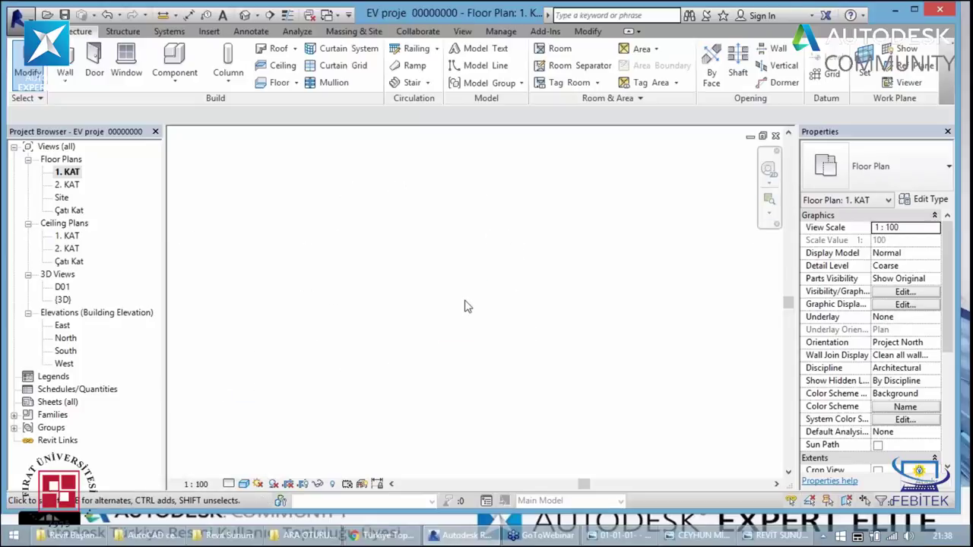
key(ctrl+z)
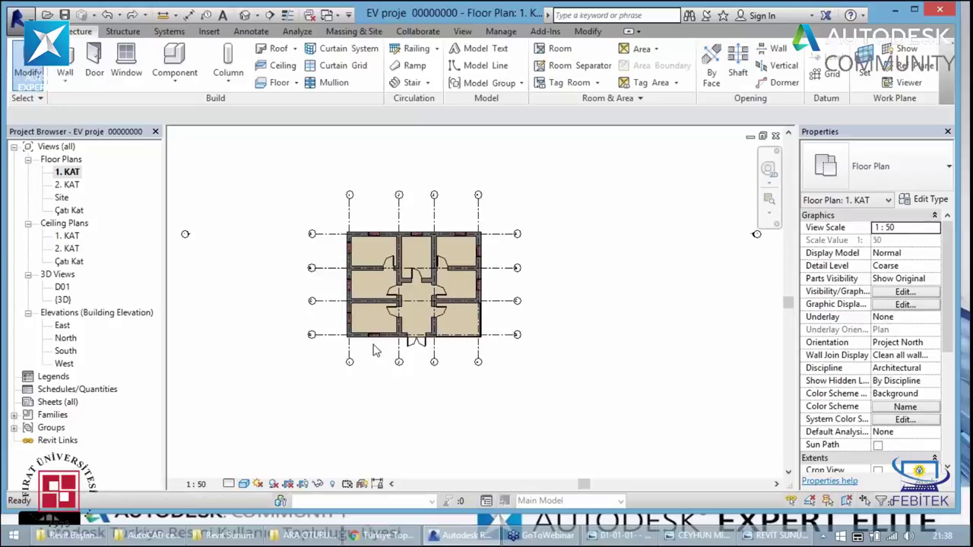
key(z)
key(r)
drag(298, 376, 577, 186)
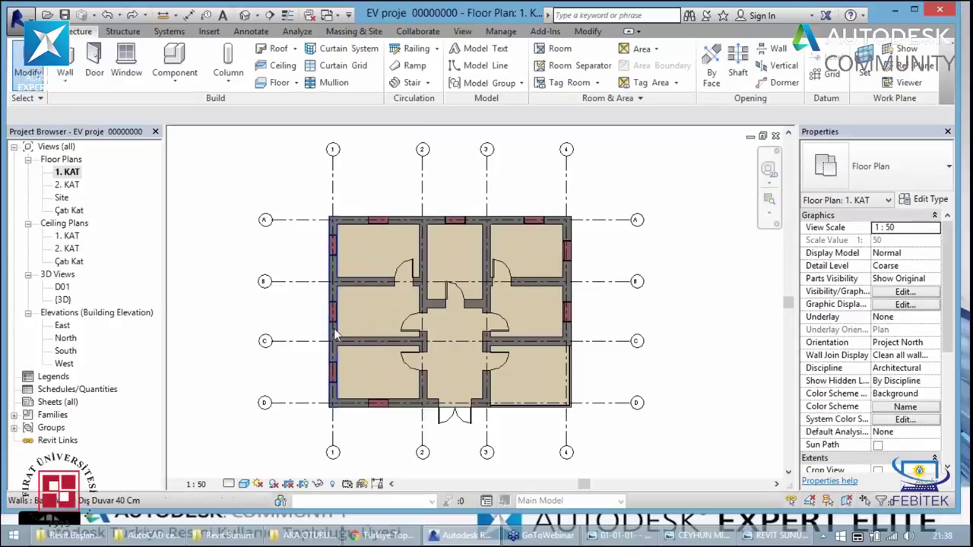
scroll(339, 325, down, 2)
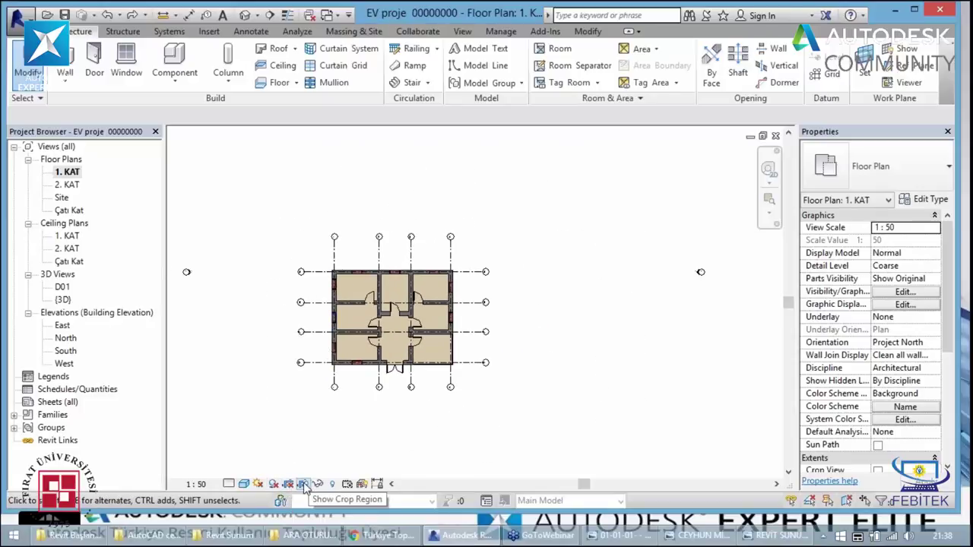
- Show and select the plan's crop region, opening Edit Crop and then cancelling it
click(304, 487)
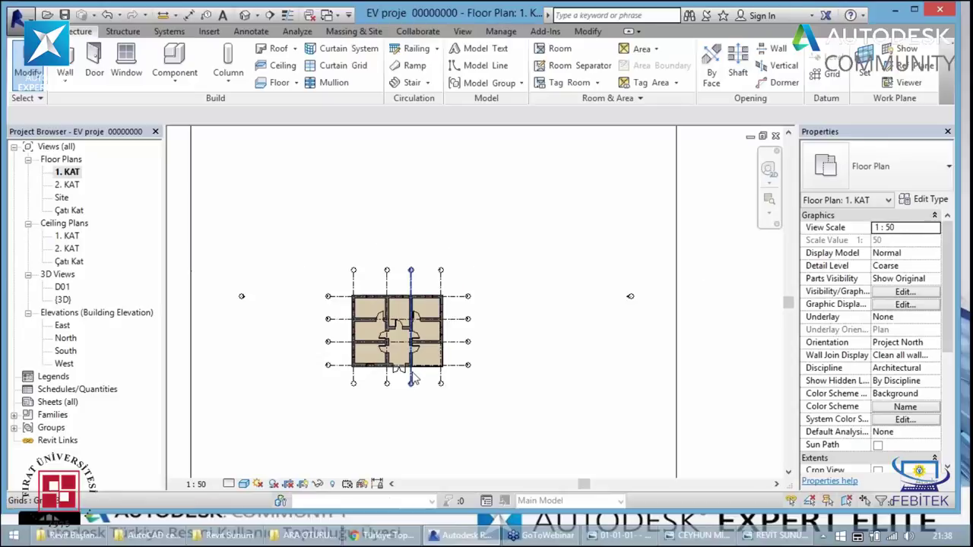
scroll(413, 380, down, 1)
scroll(413, 376, down, 2)
scroll(413, 376, down, 1)
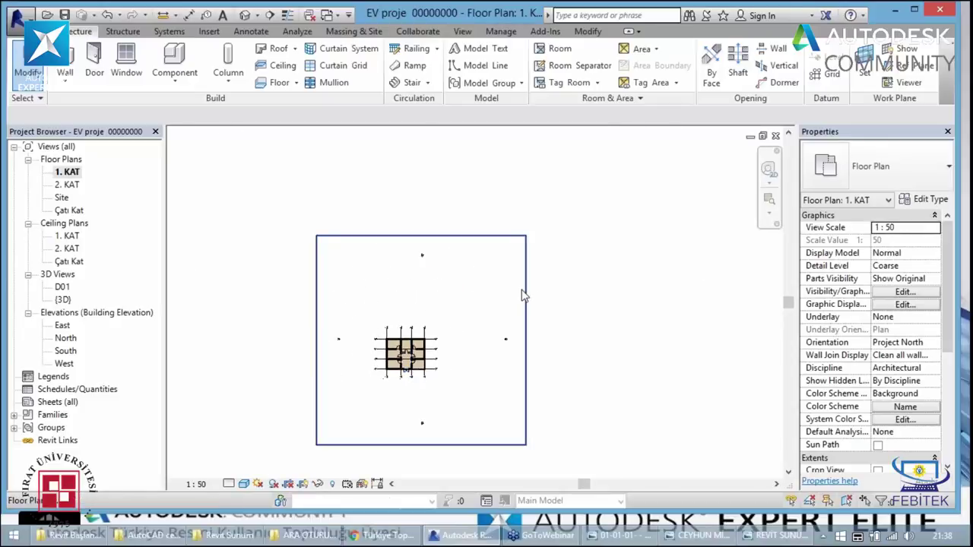
click(524, 295)
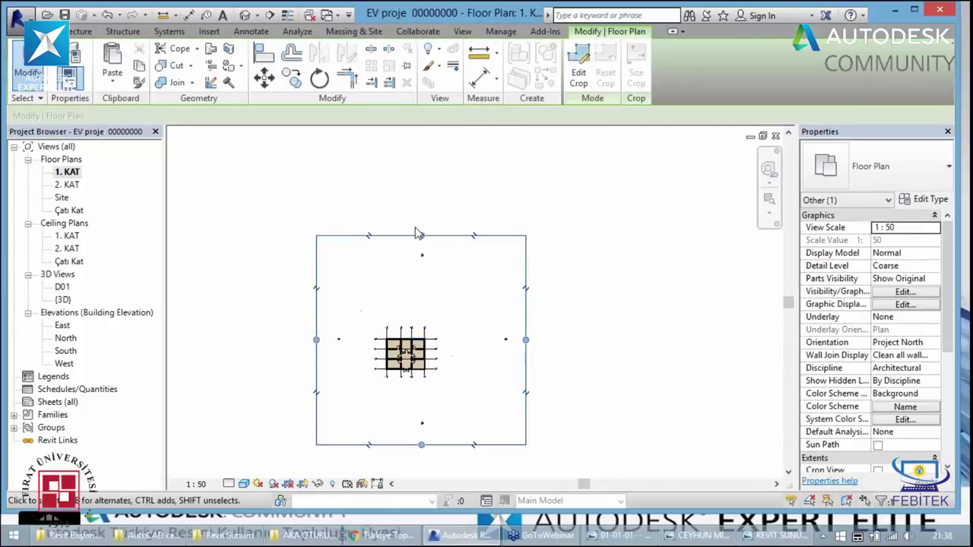
click(576, 82)
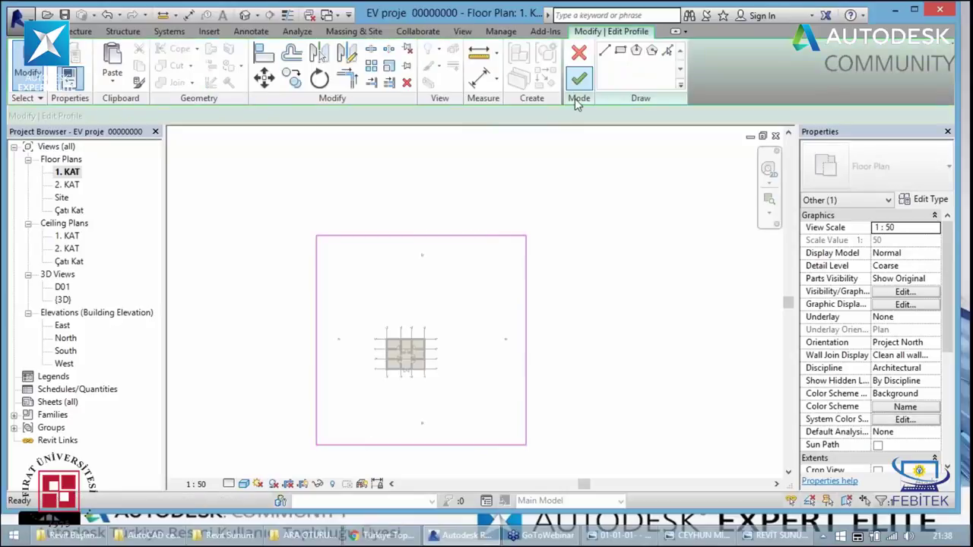
click(578, 54)
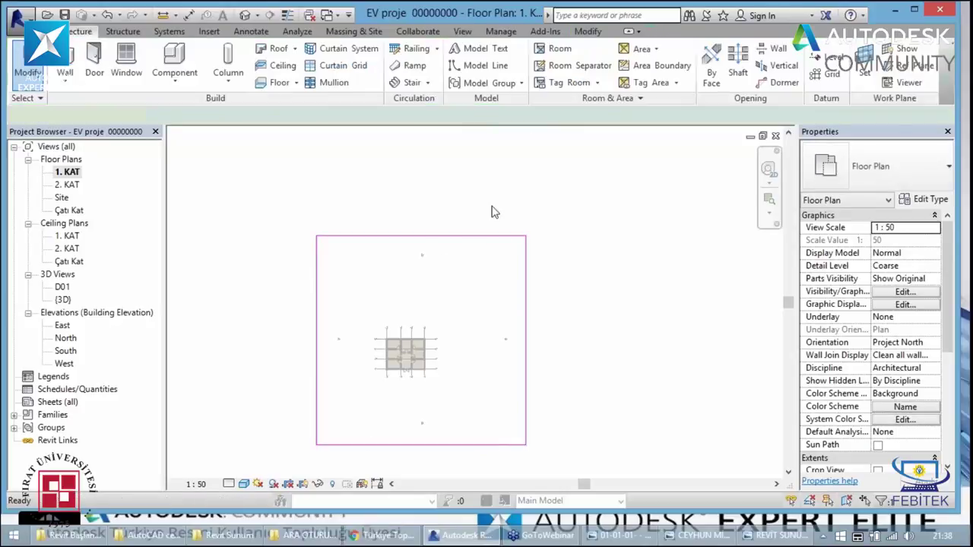
- Drag the crop region's top, right, bottom and left edges in tight around the house
click(440, 237)
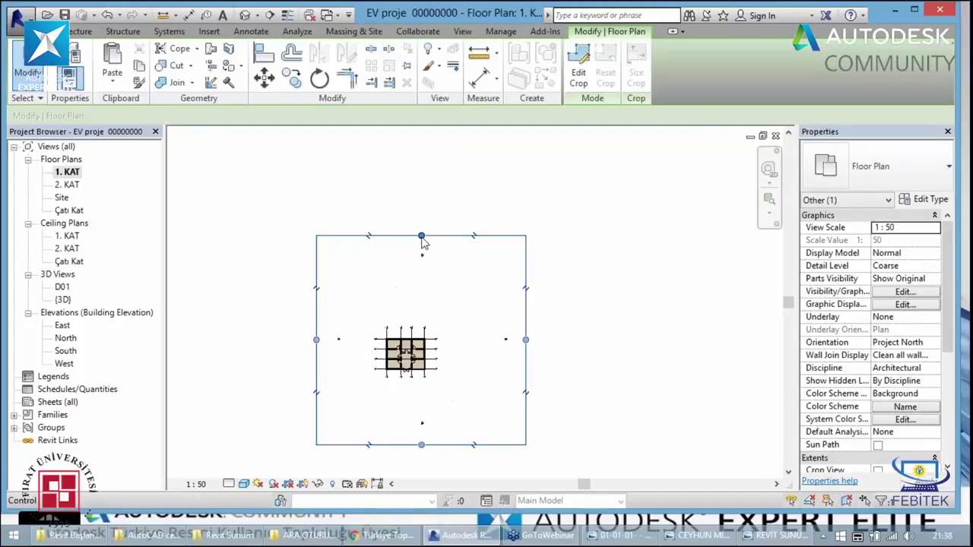
drag(422, 237, 410, 315)
drag(525, 379, 446, 379)
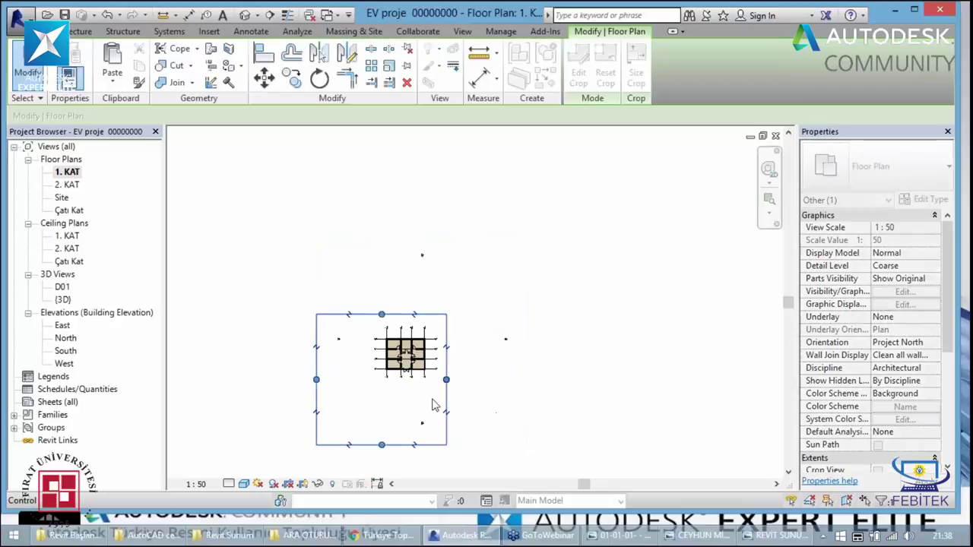
drag(382, 444, 382, 388)
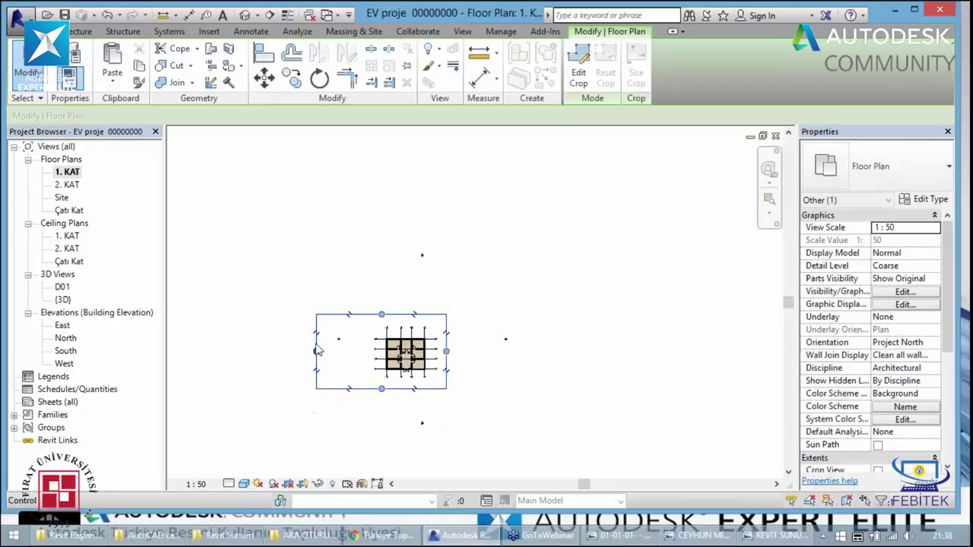
drag(316, 351, 363, 351)
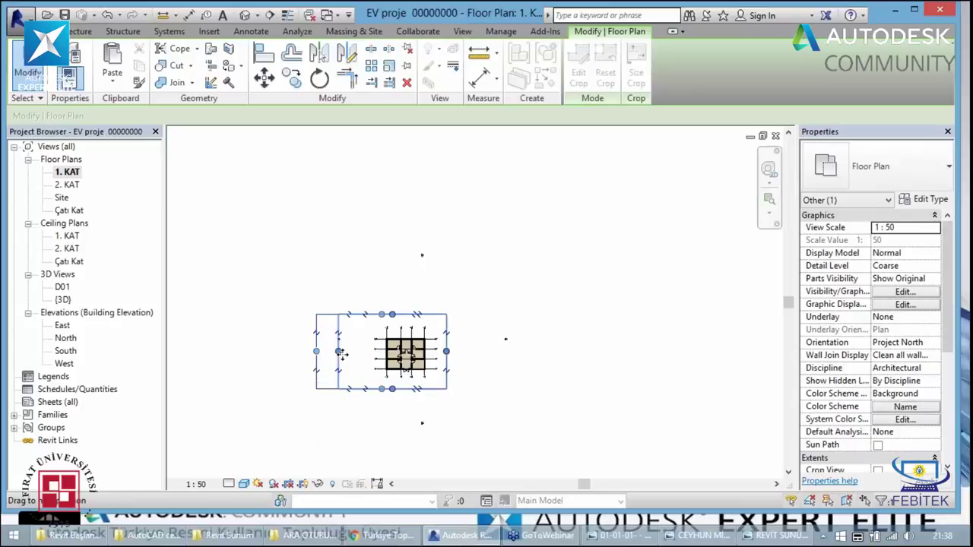
click(322, 373)
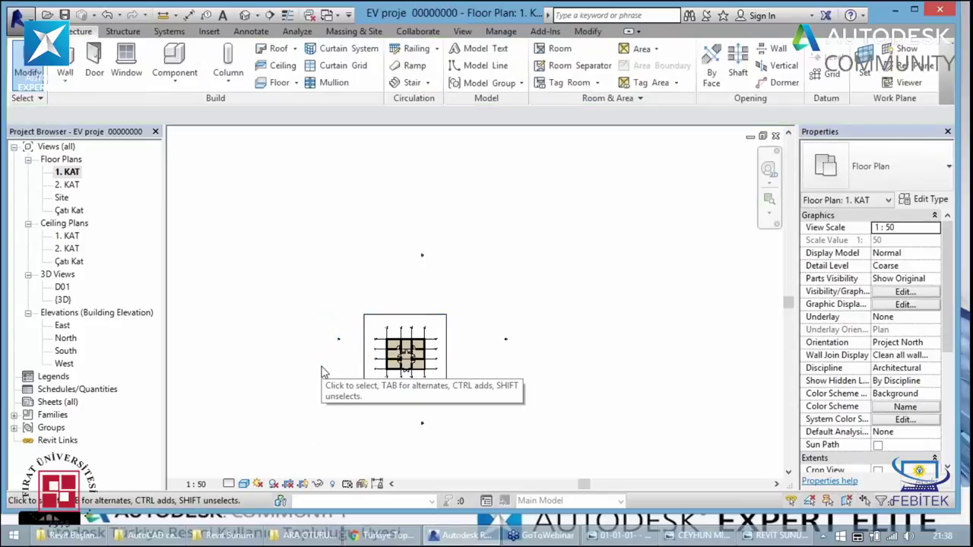
scroll(334, 371, up, 1)
scroll(345, 371, up, 2)
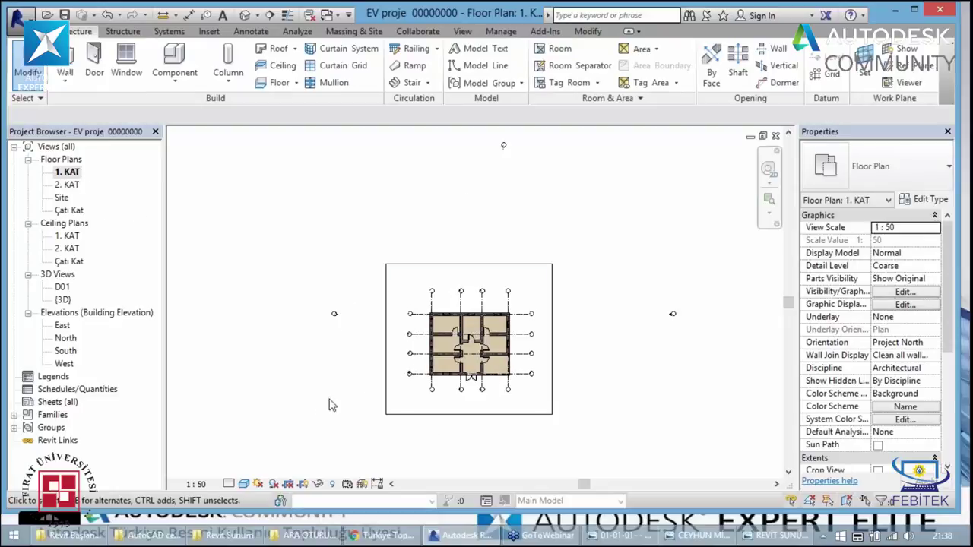
scroll(468, 362, up, 2)
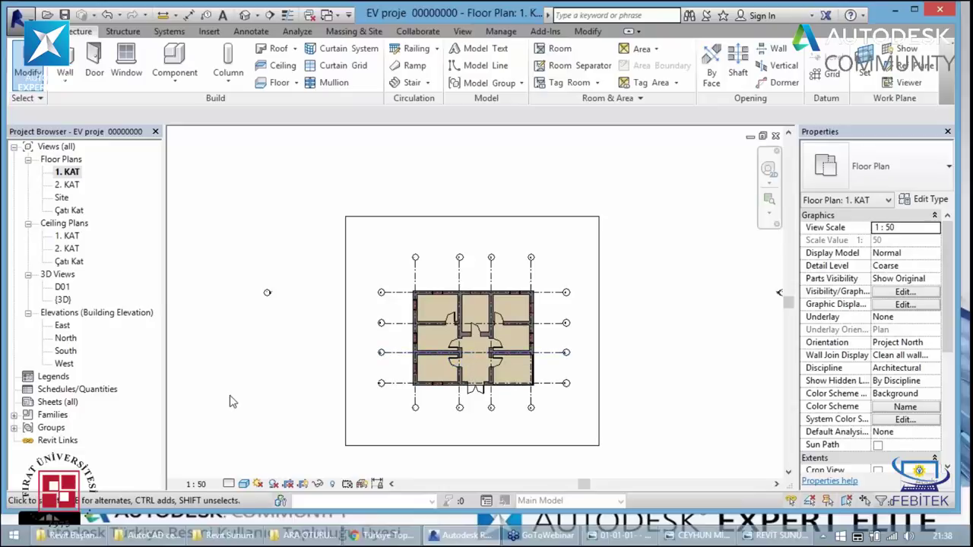
- In {3D}, turn on the sun path, move the sun to about 11:45, and enable shadows
click(244, 16)
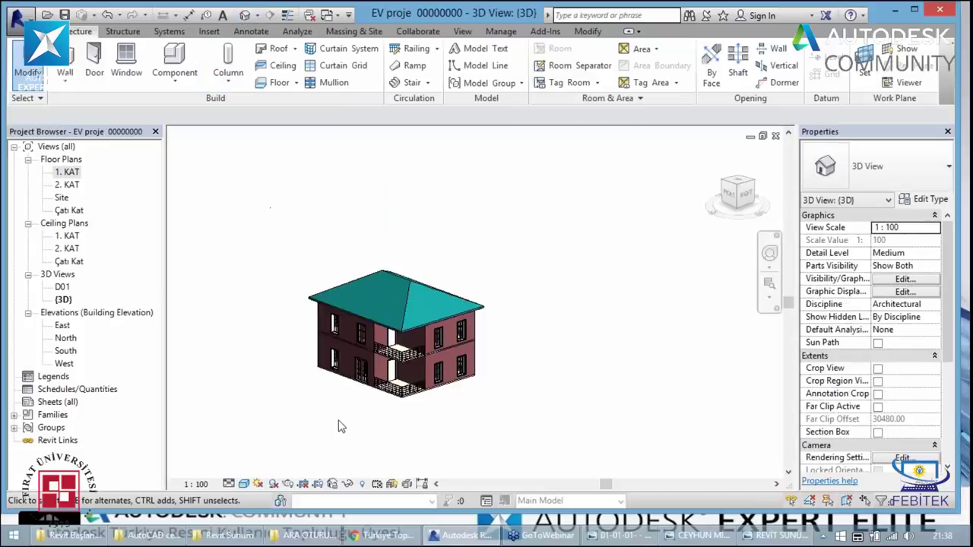
click(258, 483)
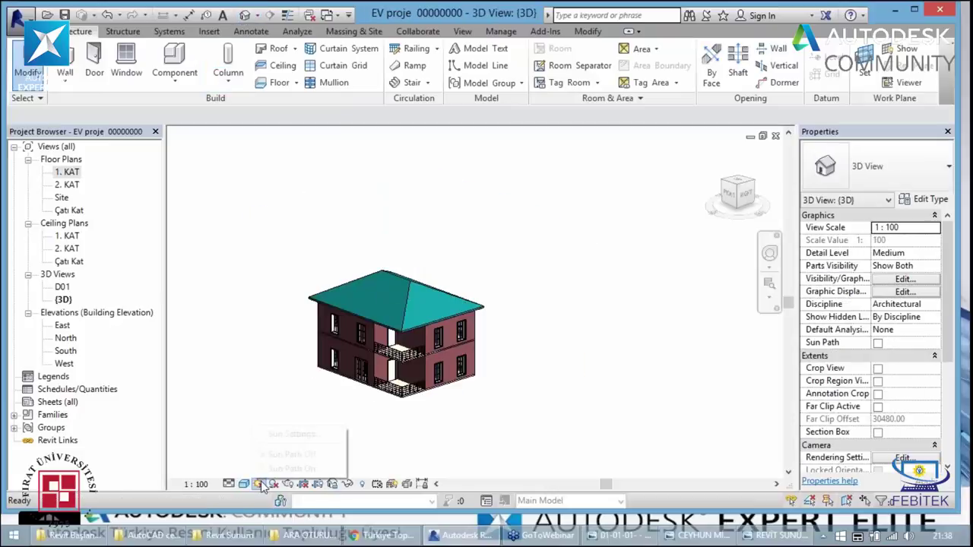
click(292, 468)
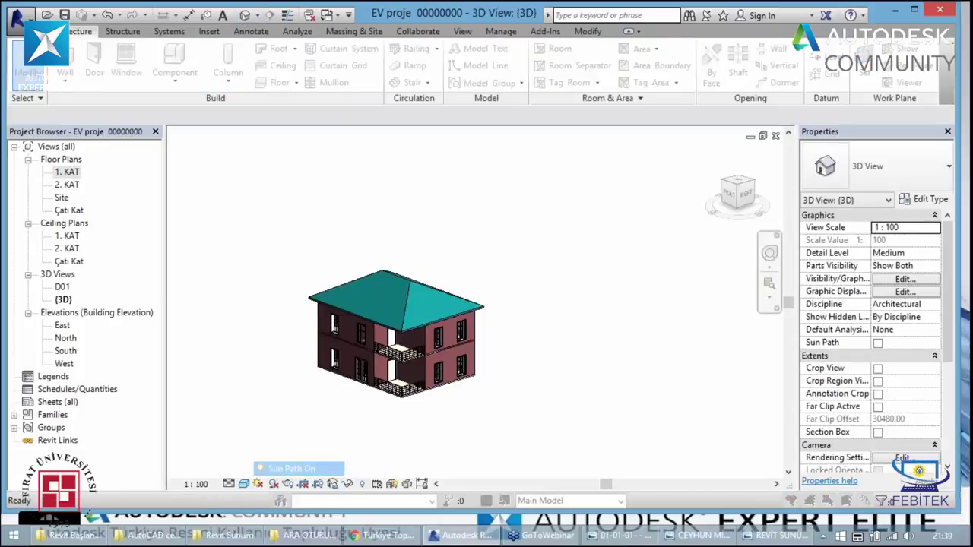
click(414, 230)
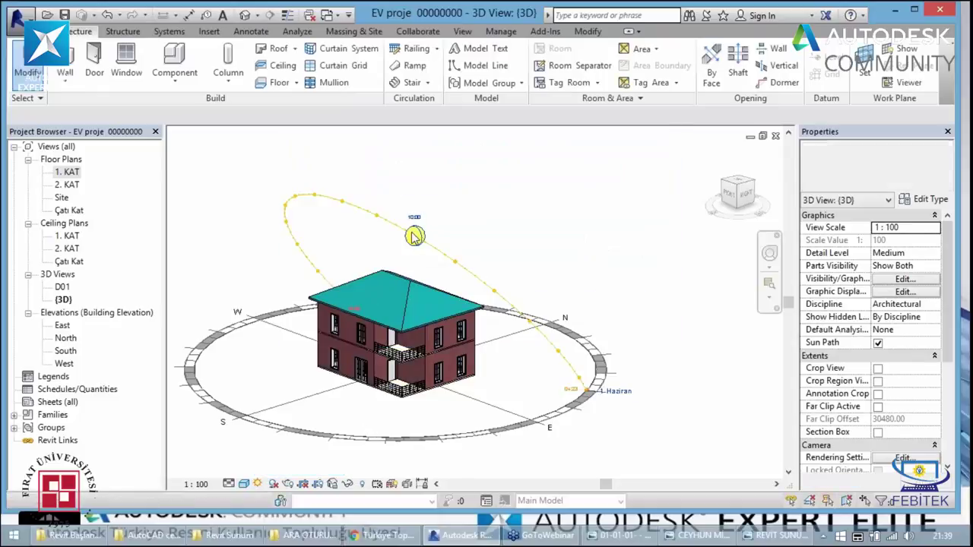
drag(414, 235, 350, 206)
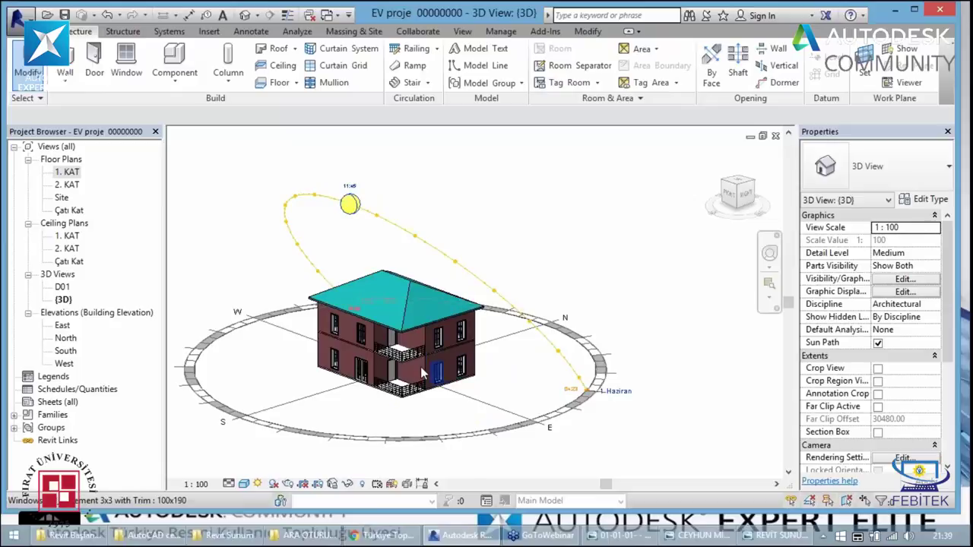
click(274, 486)
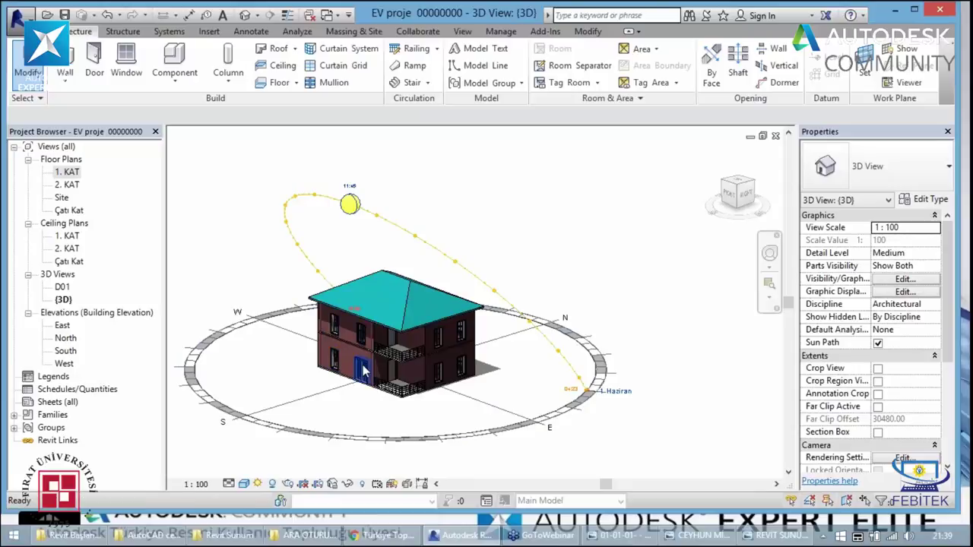
key(shift+w)
- Orbit the house, then drag the sun to 15:45 and back to 14:00
drag(331, 343, 229, 369)
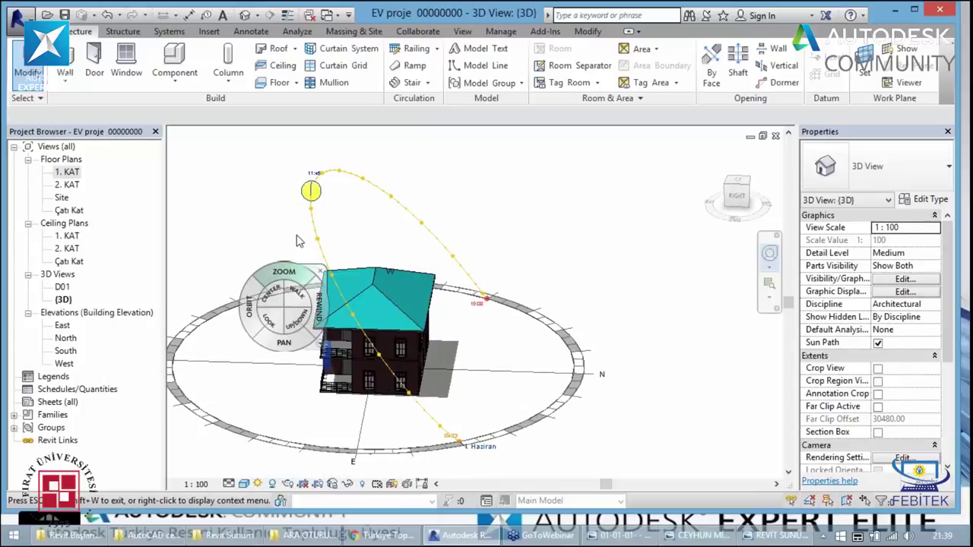
click(344, 152)
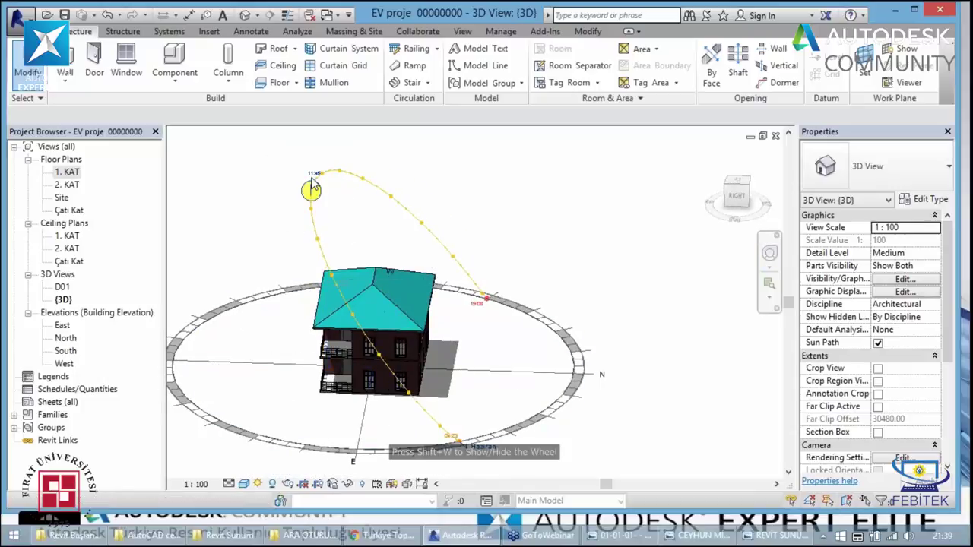
drag(311, 186, 395, 189)
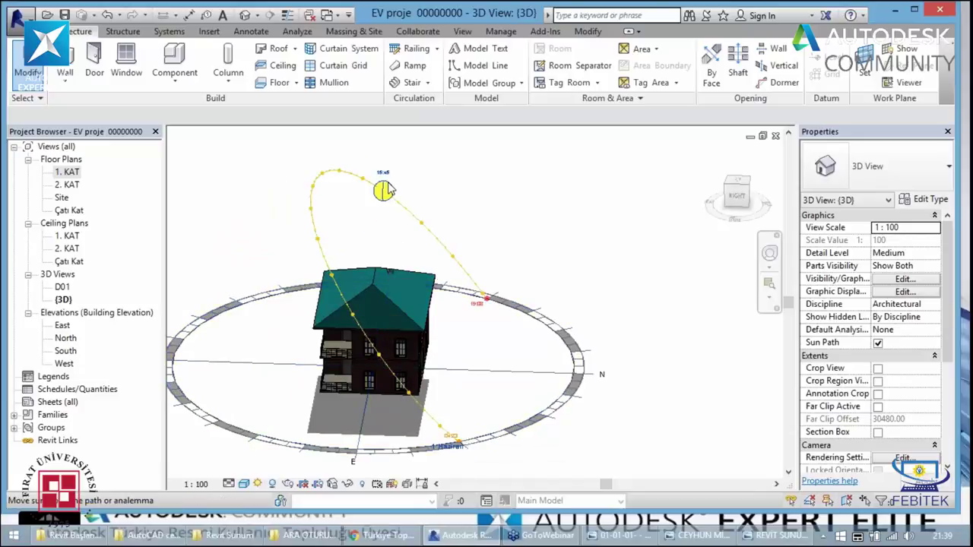
drag(386, 191, 340, 170)
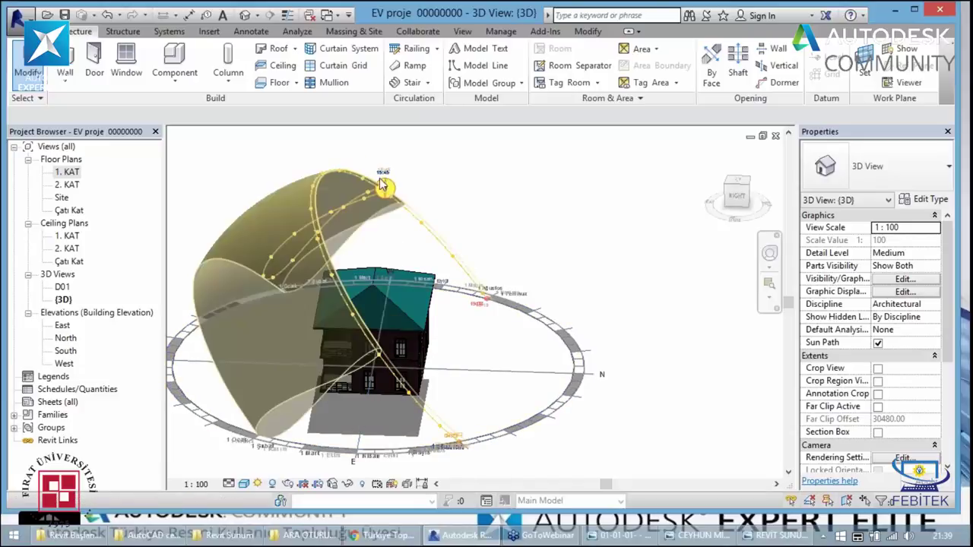
click(339, 170)
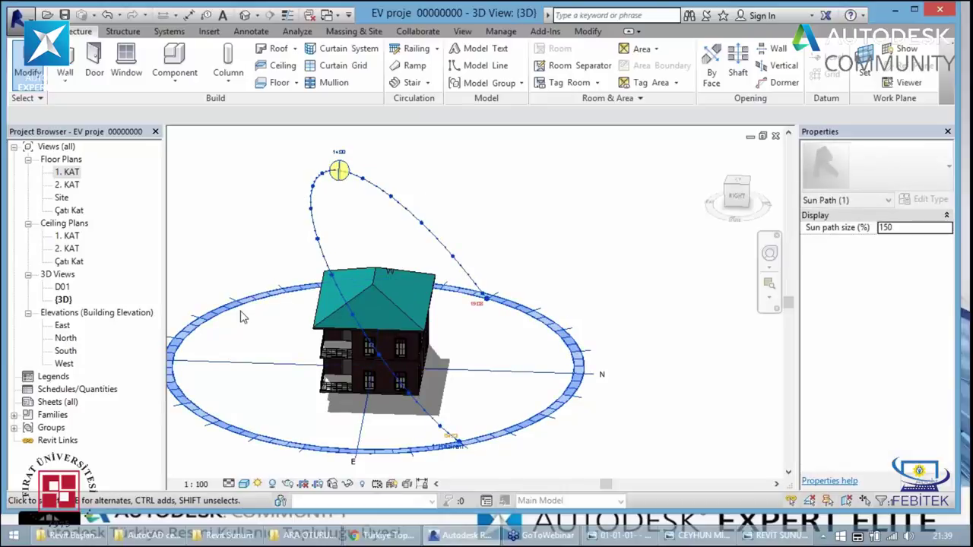
click(257, 484)
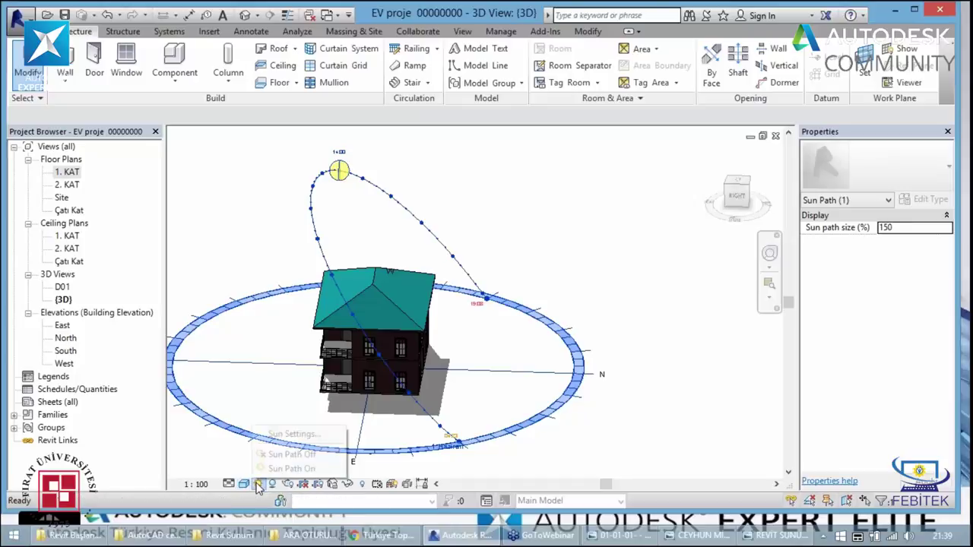
- Set the sun to a Single Day study in Ankara, Turkey, on 13.11.2015, 09:00–21:00
click(292, 434)
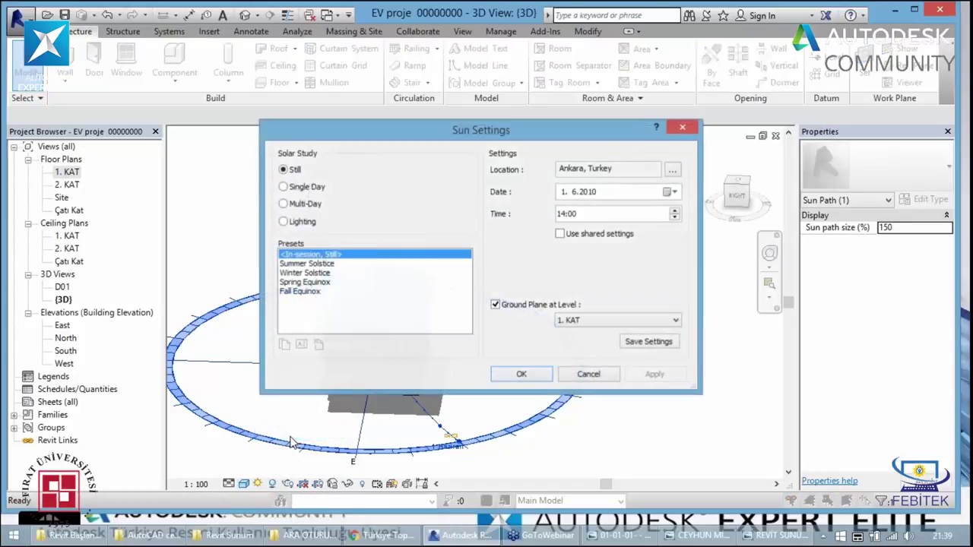
click(286, 188)
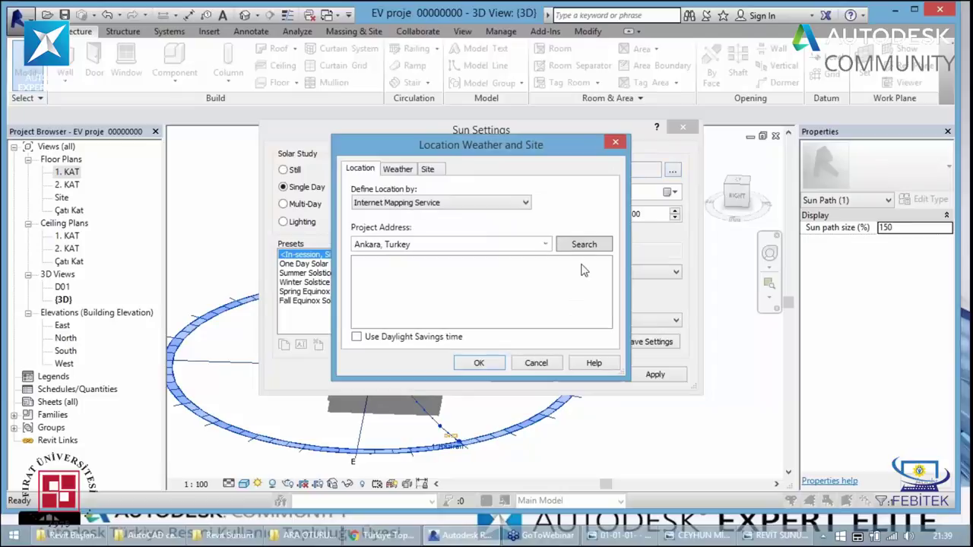
click(614, 143)
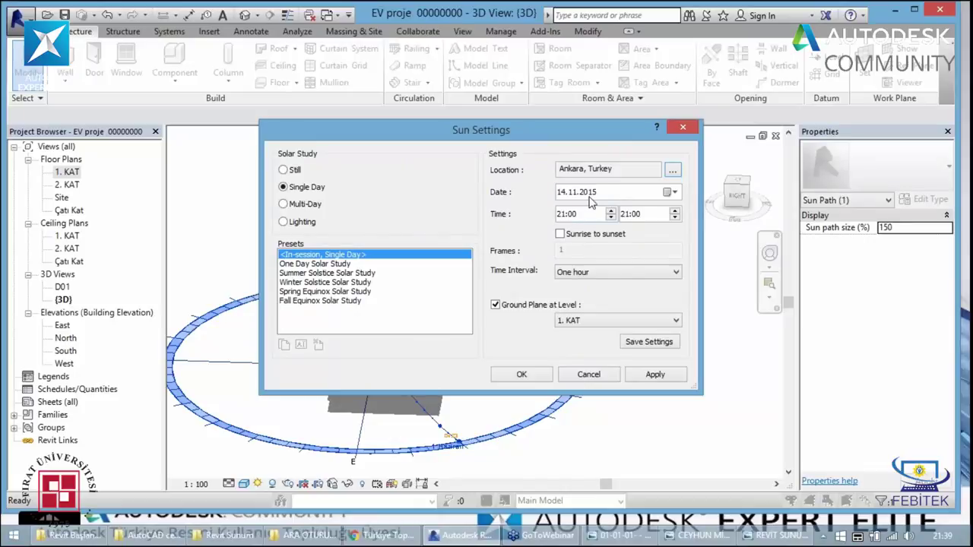
click(666, 192)
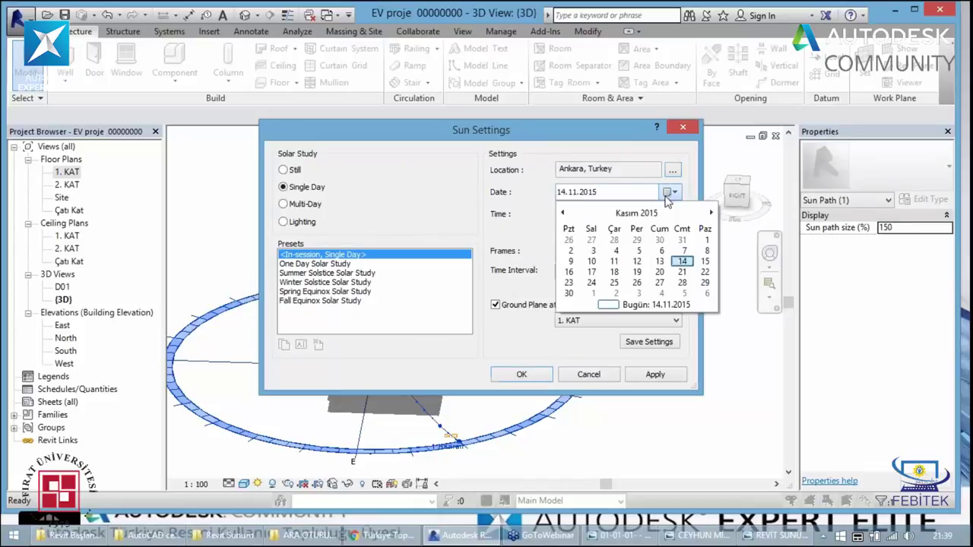
click(663, 264)
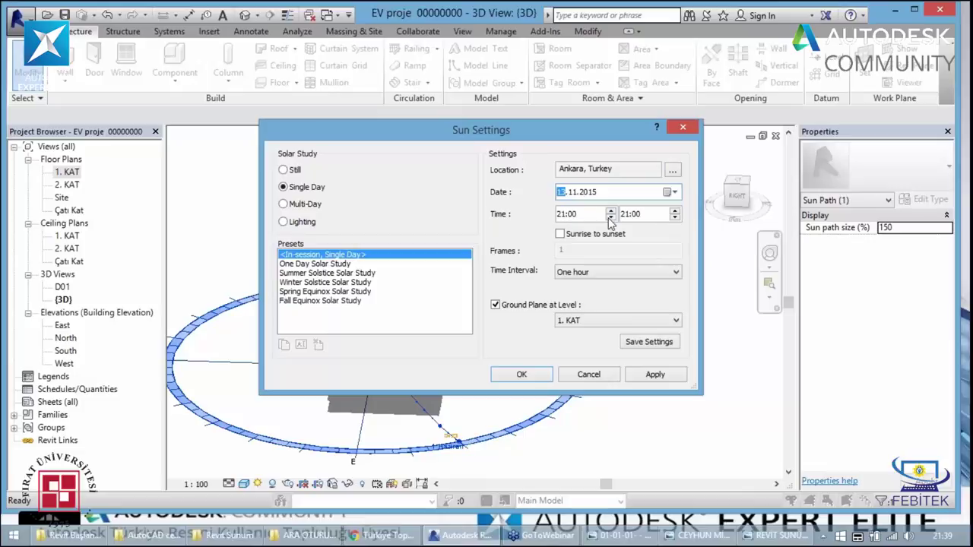
click(586, 221)
click(563, 214)
text(09)
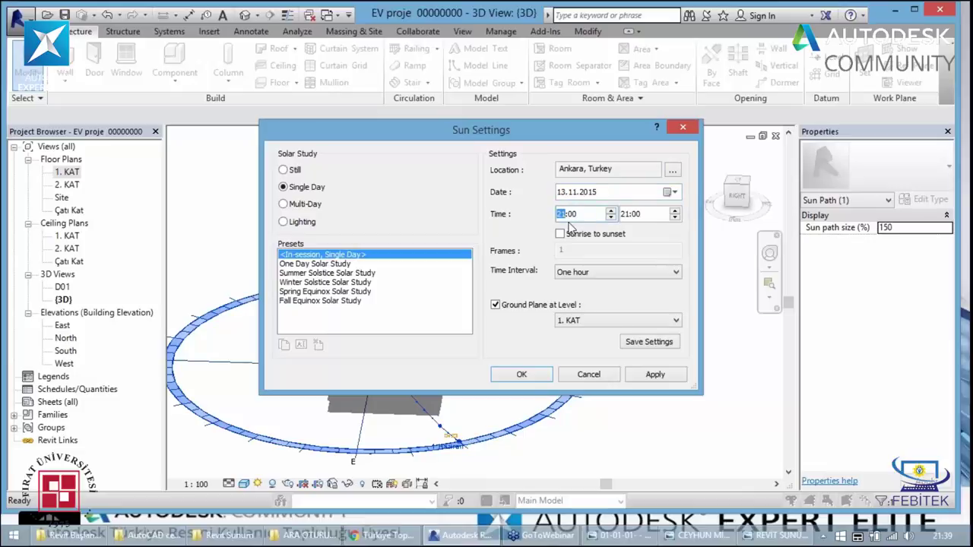
click(626, 215)
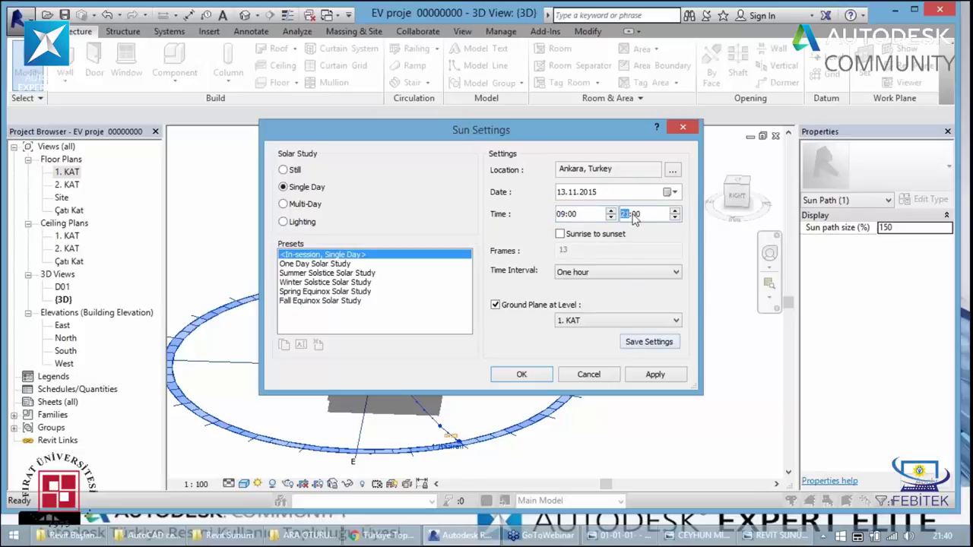
click(654, 375)
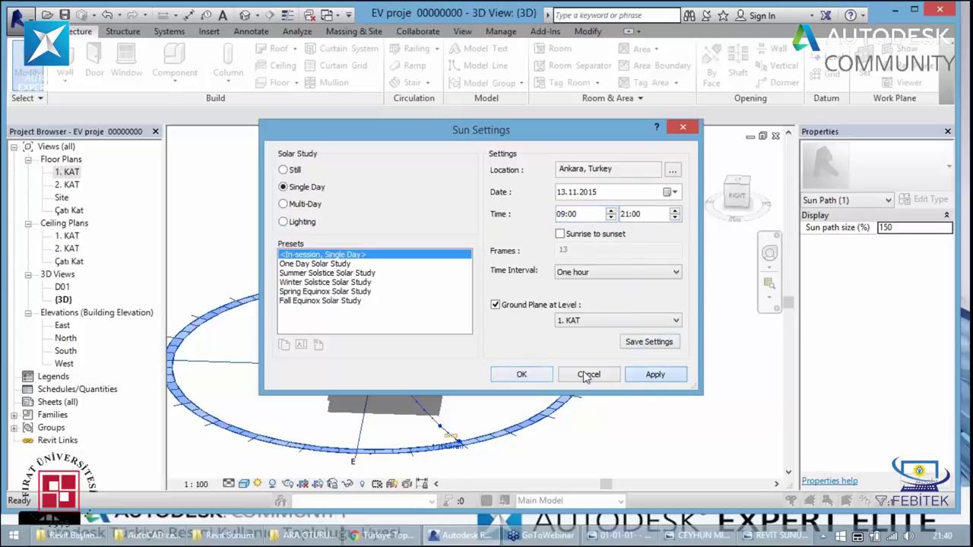
click(522, 374)
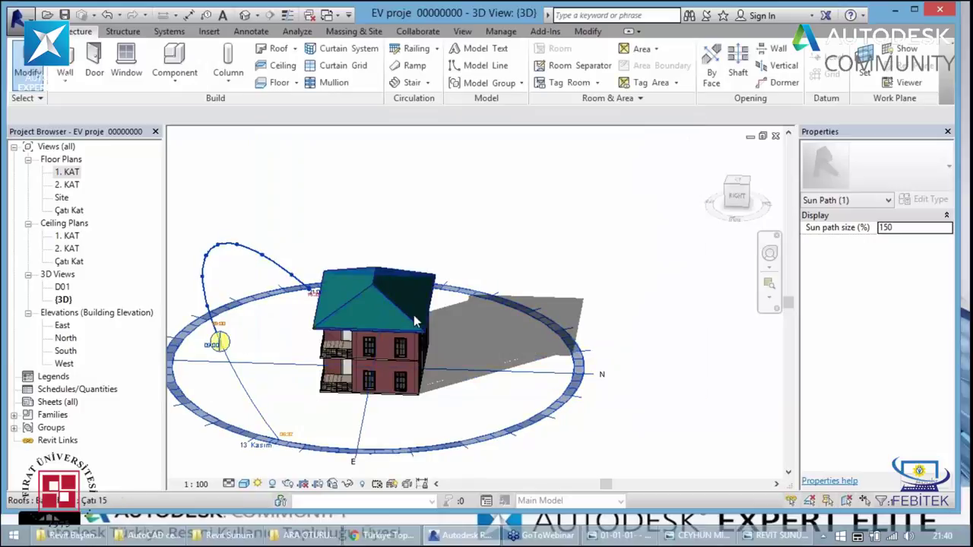
- Orbit the 3D house to inspect its shadow, then open the 1. KAT floor plan
key(shift+w)
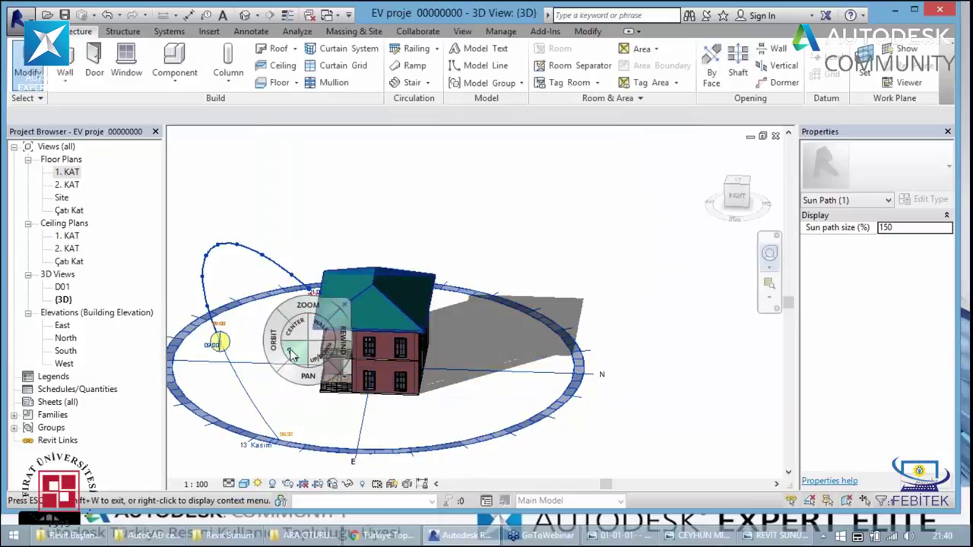
drag(281, 356, 380, 359)
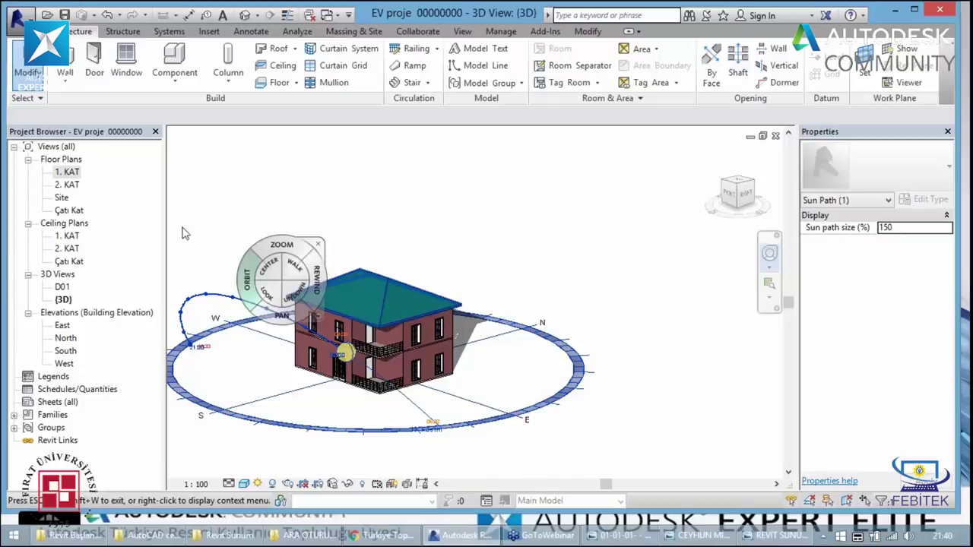
double_click(67, 172)
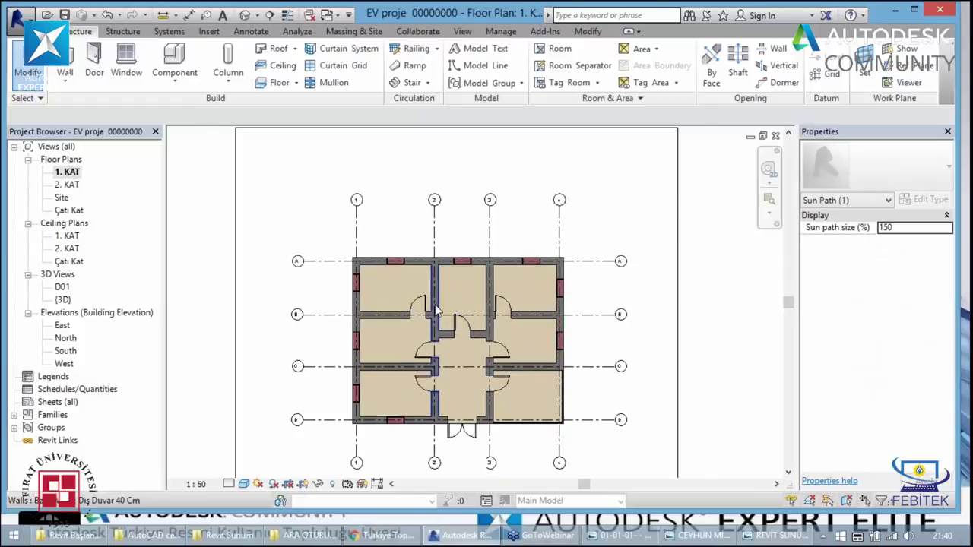
- Zoom the 1. KAT plan to fit with ZF, clear the selection, and start Tag Room
scroll(426, 339, up, 1)
scroll(417, 362, down, 1)
scroll(417, 362, down, 1)
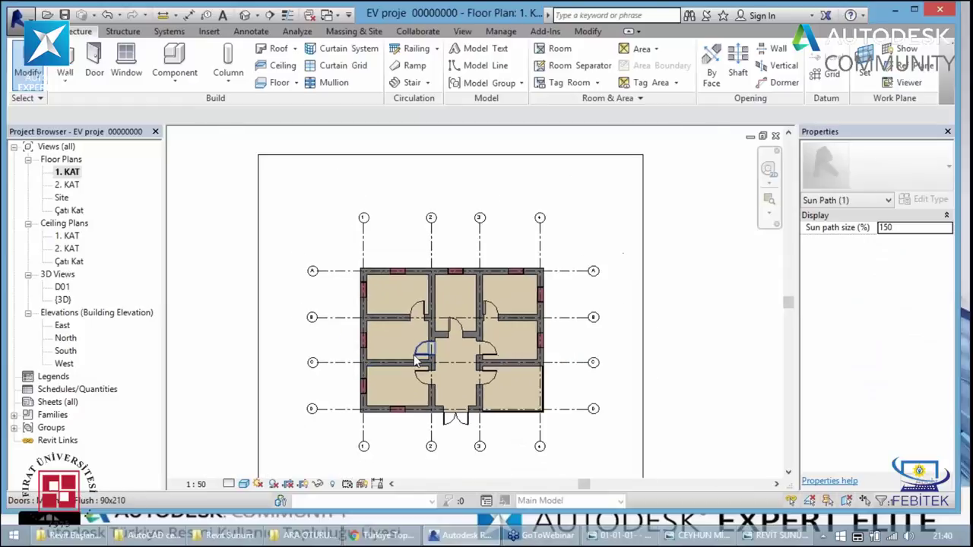
key(z)
key(f)
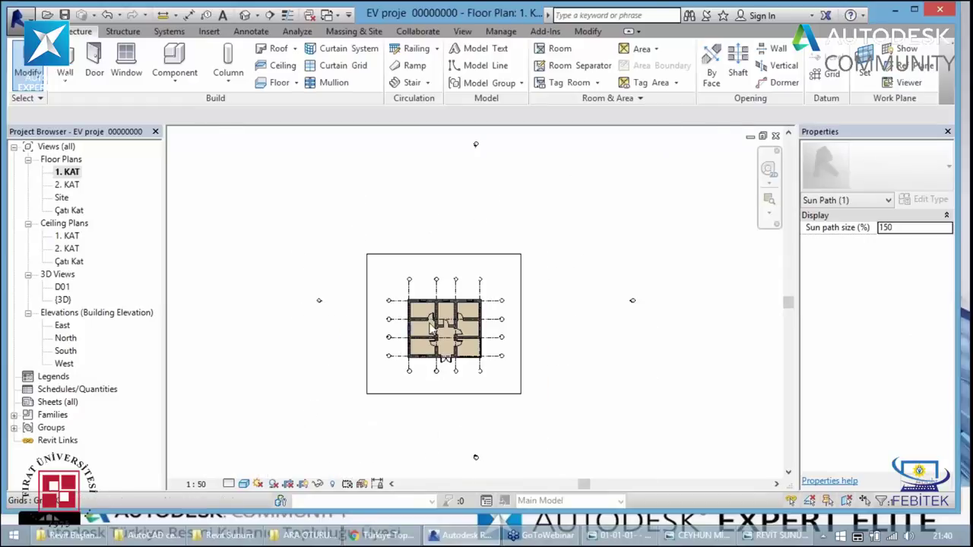
scroll(441, 326, up, 1)
scroll(449, 330, up, 1)
click(601, 373)
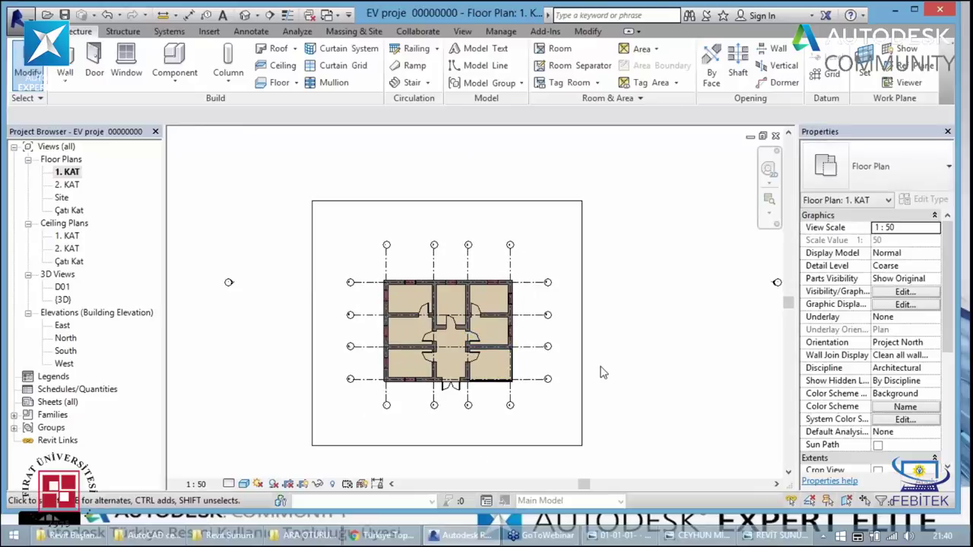
scroll(600, 372, up, 1)
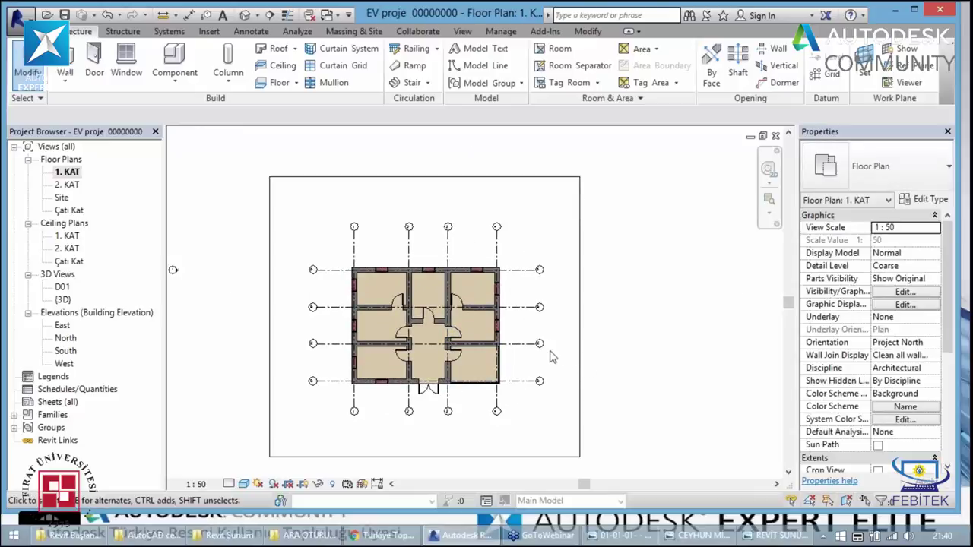
click(571, 84)
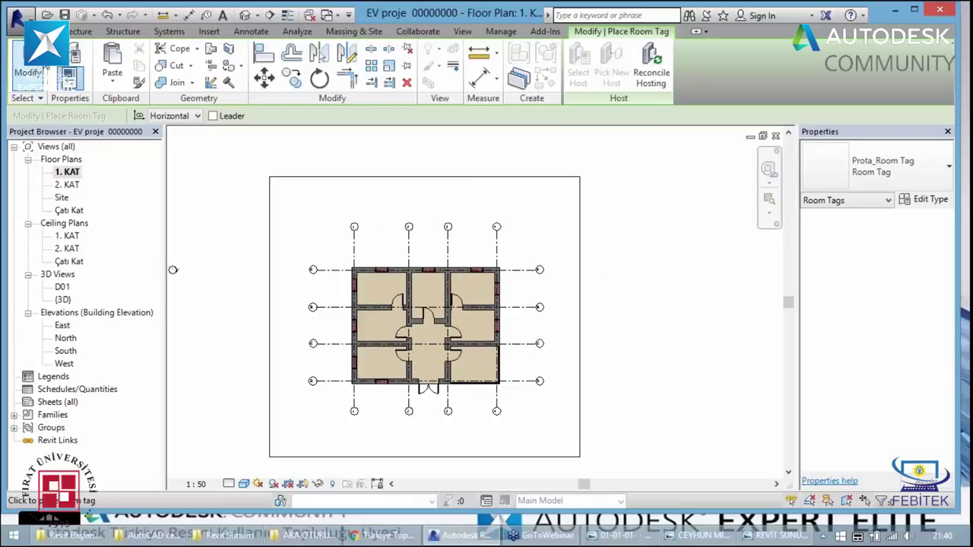
- Cancel the Tag Room command and zoom in on the plan
click(45, 67)
key(Escape)
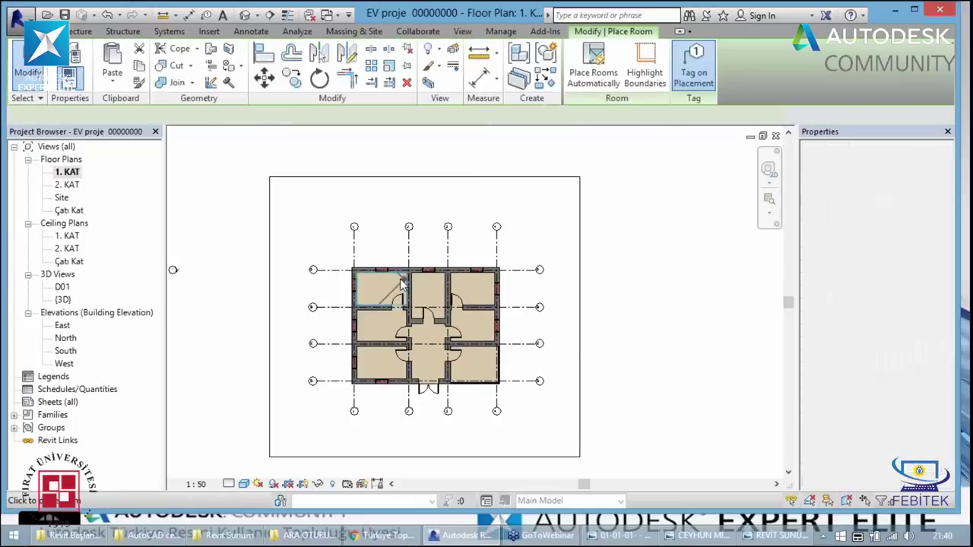
scroll(403, 258, up, 2)
scroll(366, 283, up, 2)
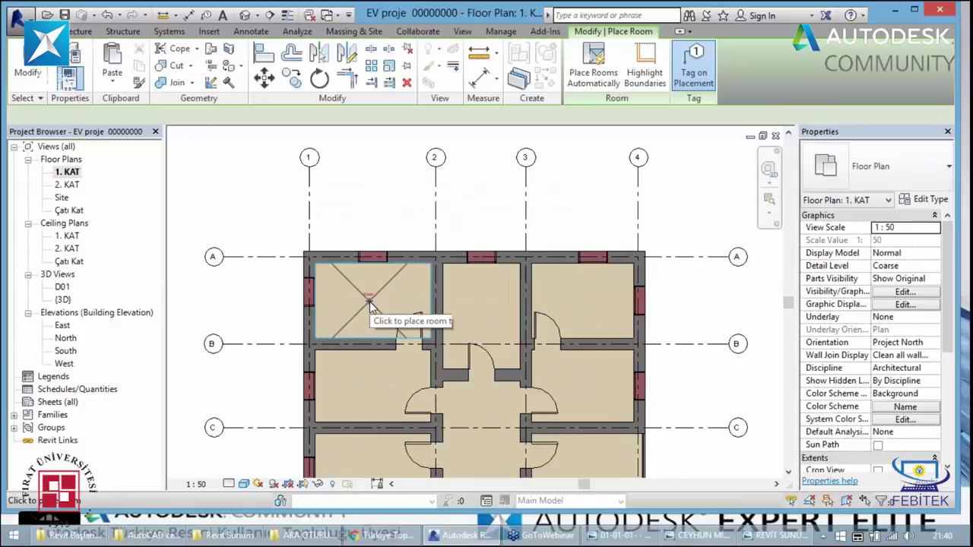
scroll(373, 304, up, 1)
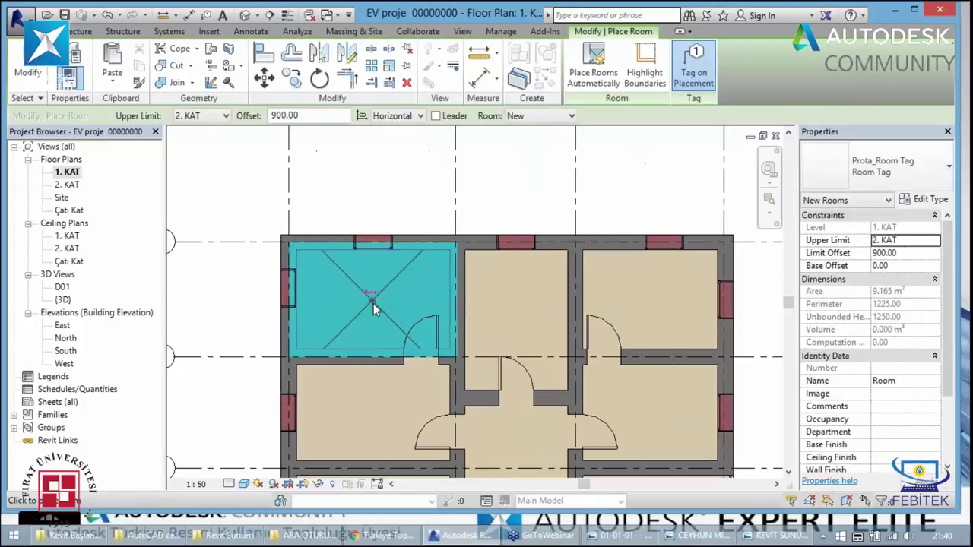
scroll(373, 304, up, 1)
- Place tagged rooms in the top-left, top-middle, top-right and lower side spaces
click(373, 301)
click(549, 303)
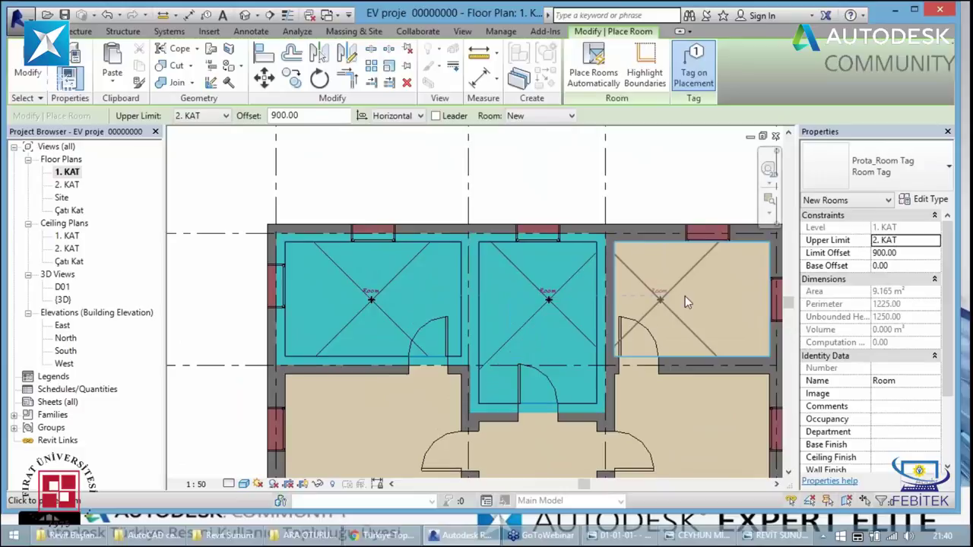
click(684, 299)
scroll(661, 314, down, 1)
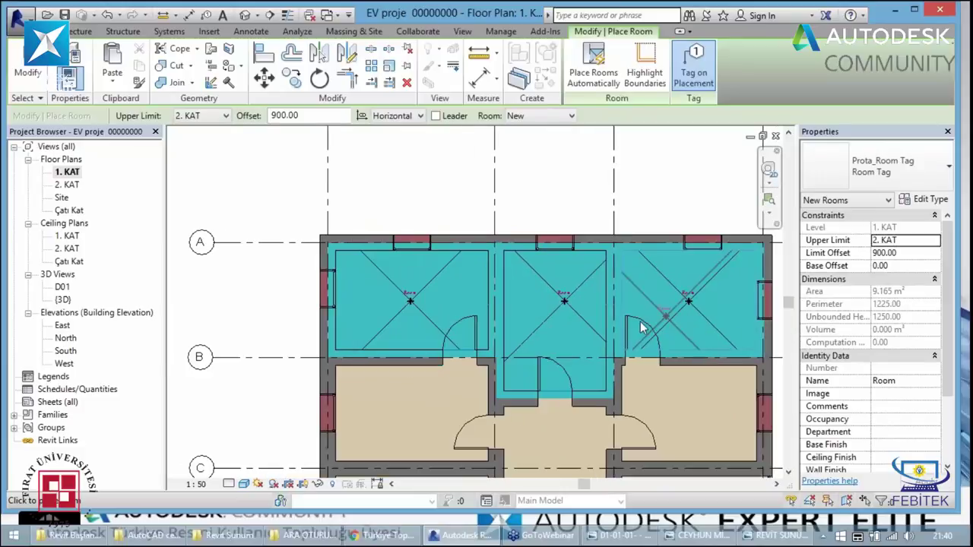
scroll(641, 327, down, 1)
click(646, 389)
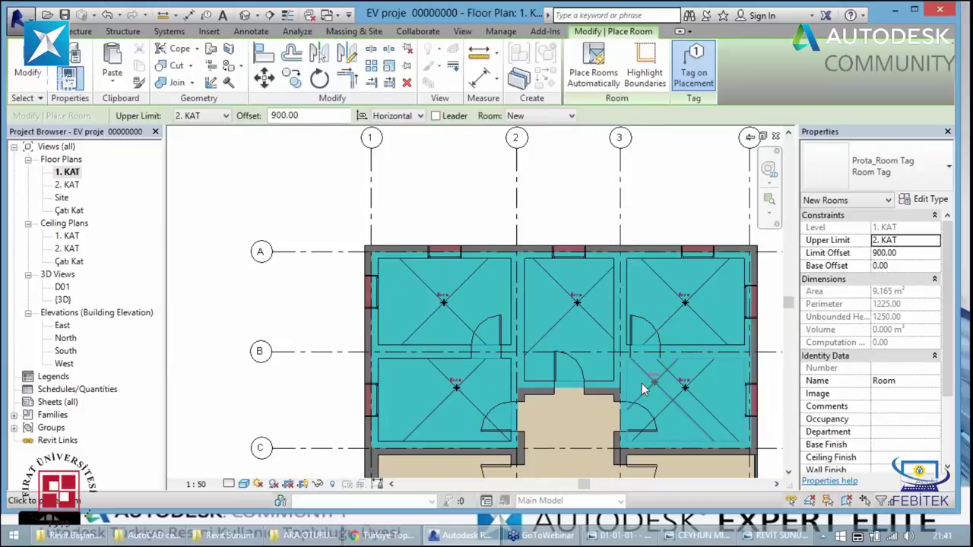
scroll(642, 390, down, 1)
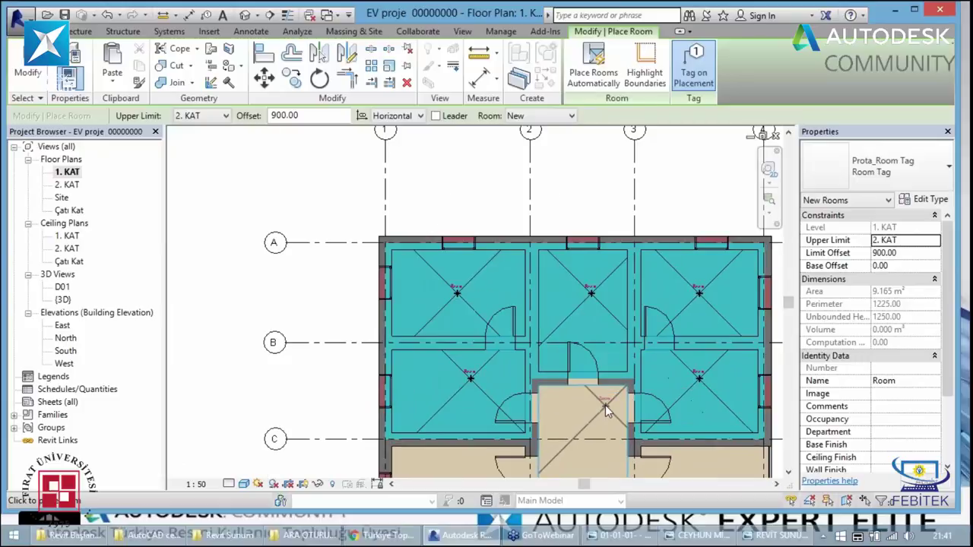
scroll(605, 406, up, 1)
scroll(557, 349, down, 1)
scroll(557, 350, up, 1)
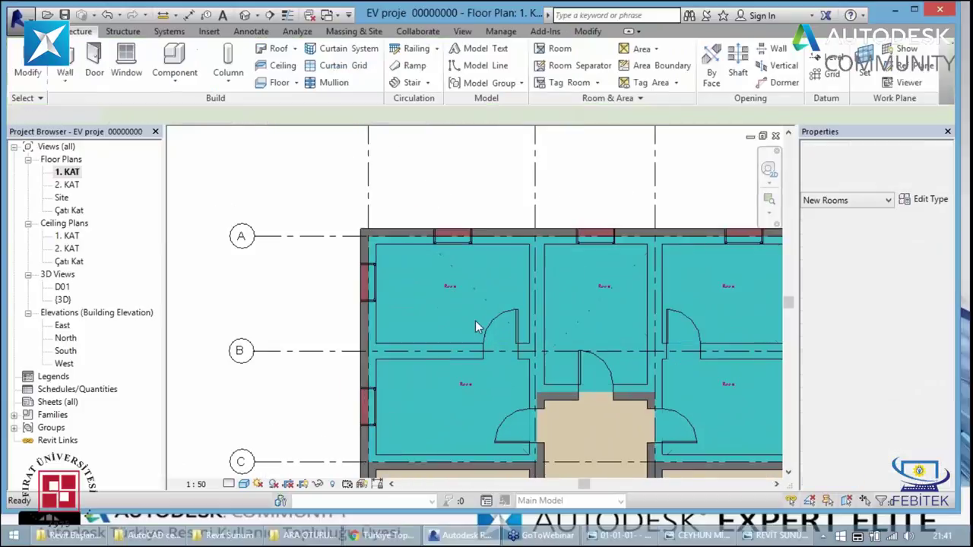
- Rename the top-left room ODA 01 and the top-middle room MERDİVEN 01
key(Escape)
double_click(448, 293)
text(01)
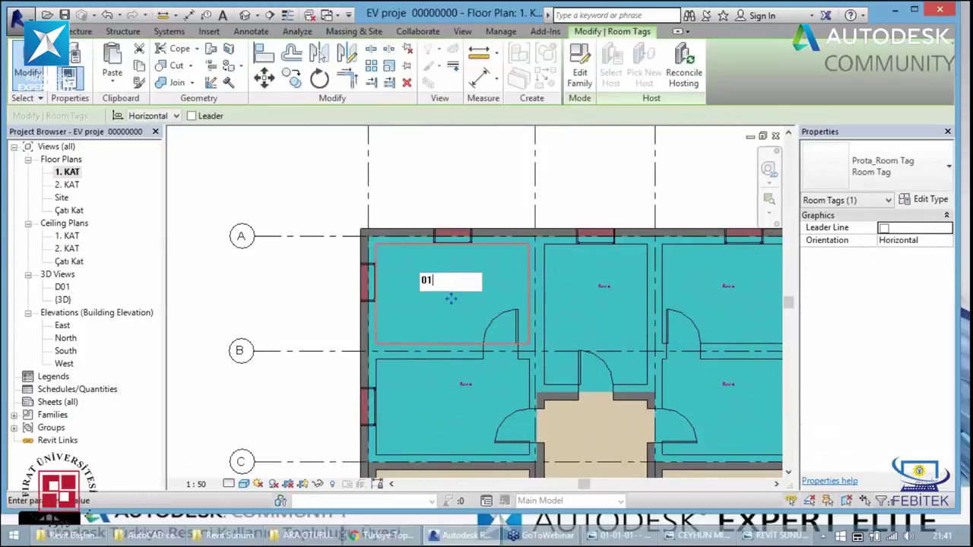
key(BackSpace)
key(BackSpace)
text(ODAS)
key(ctrl+a)
click(606, 297)
click(603, 287)
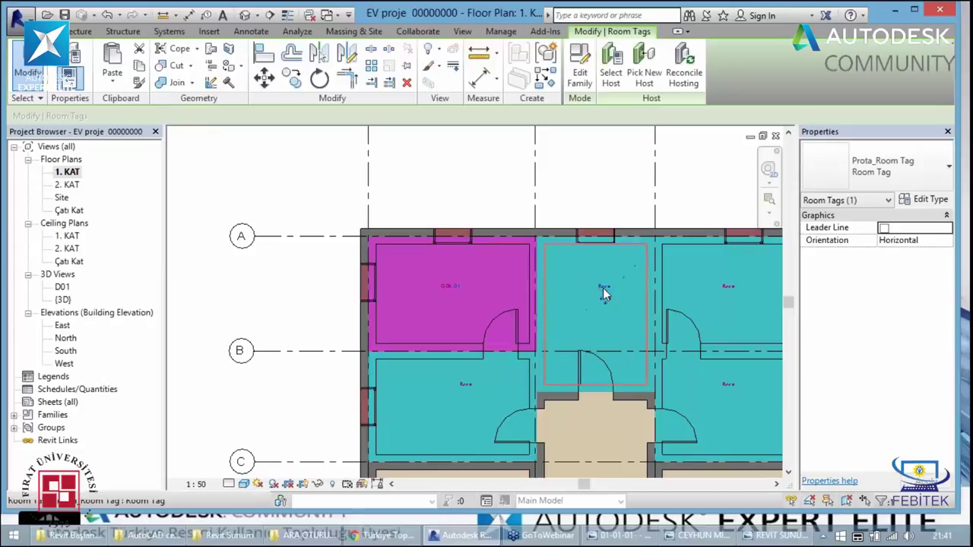
click(603, 286)
text(AS)
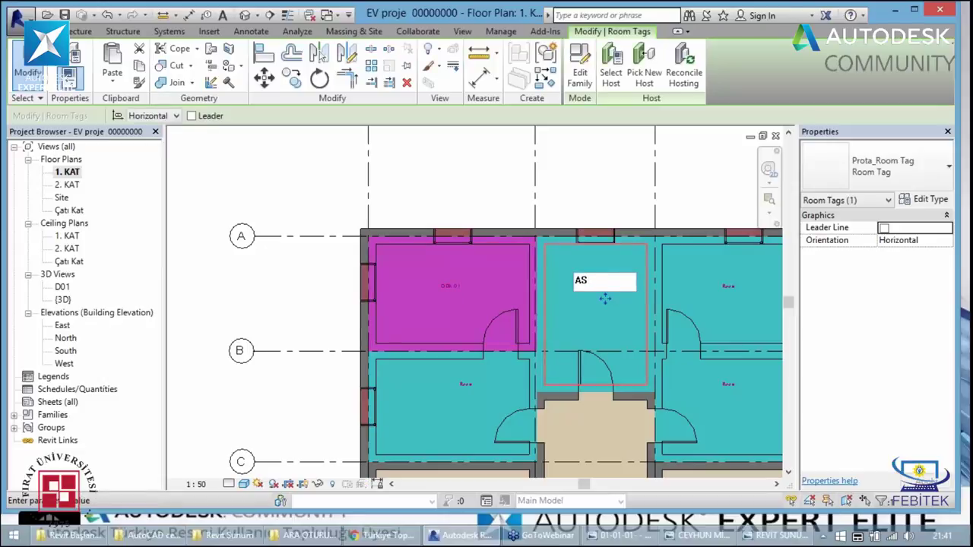
text(ÖRE)
text(MER)
text( 01)
click(722, 285)
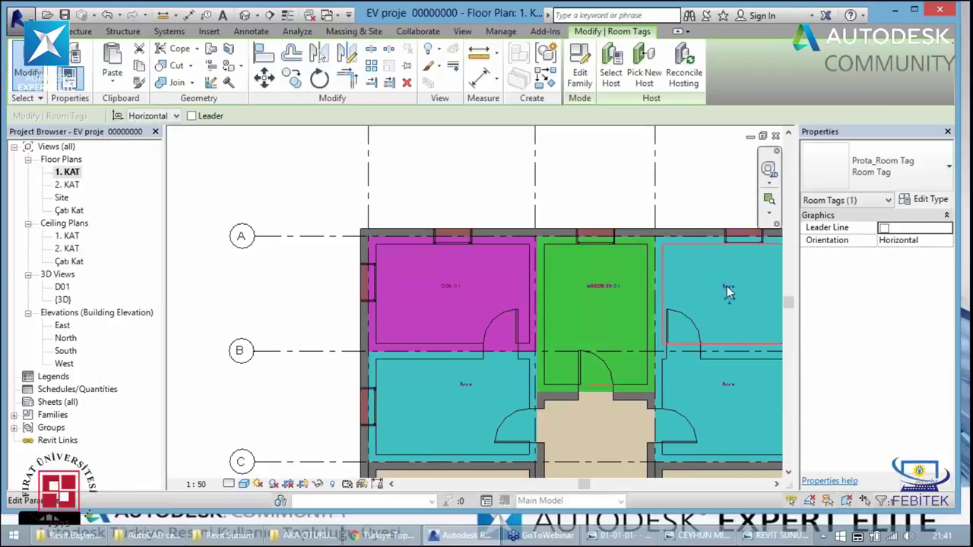
- Rename the remaining rooms ODA 02, ODA 03 and ODA 04
click(722, 284)
text(ODA 01)
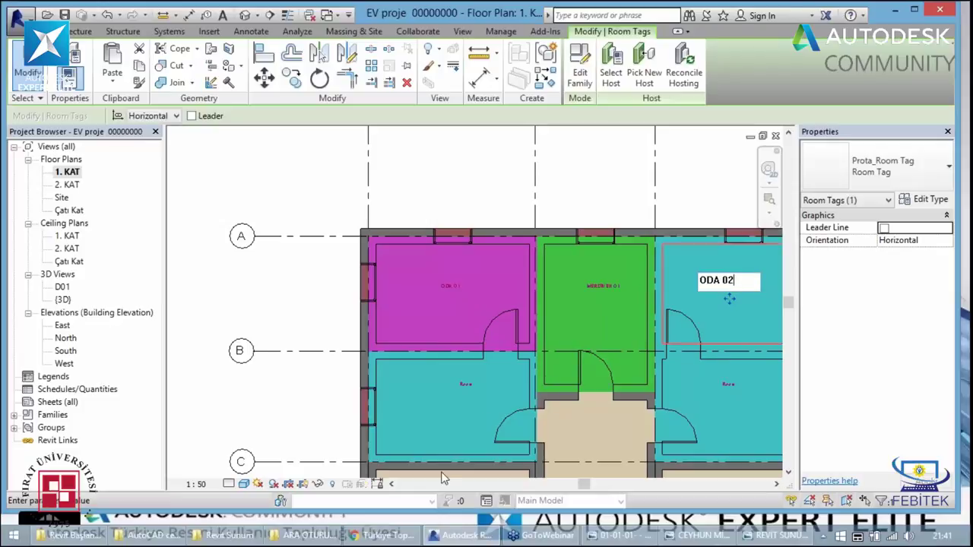
click(461, 403)
click(463, 386)
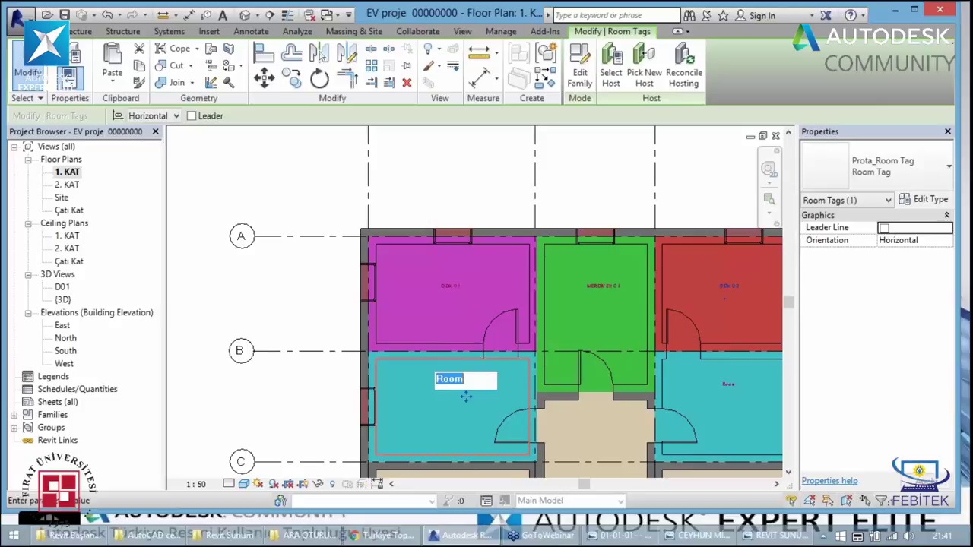
text(ODA03)
click(722, 411)
click(733, 383)
click(733, 383)
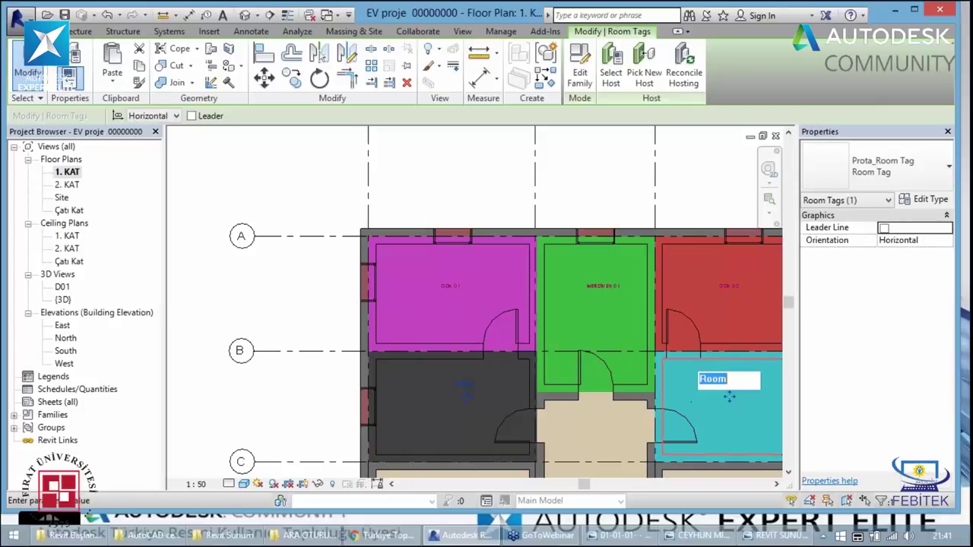
text(ODA 01)
click(584, 196)
click(549, 218)
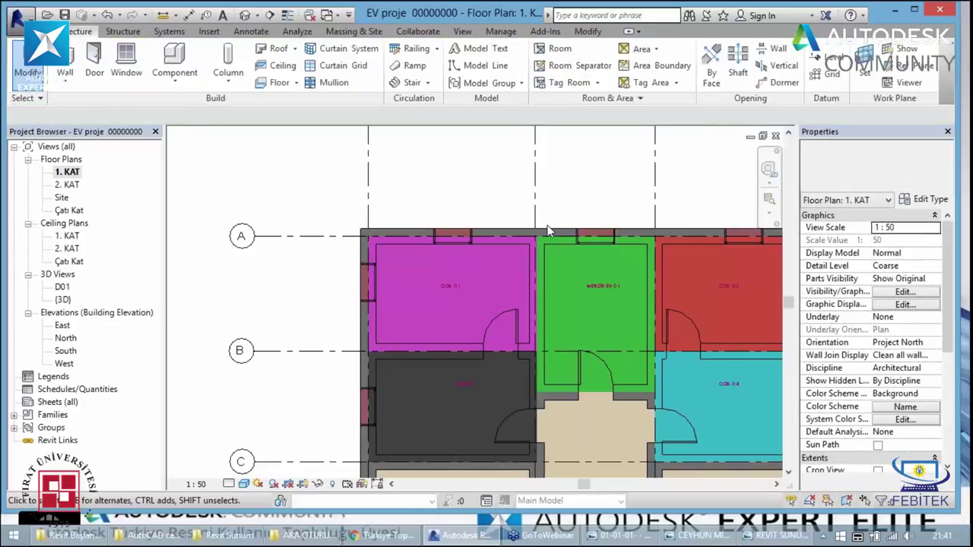
- Zoom out on the coloured plan and browse the ribbon tabs for the Color Fill Legend command
scroll(550, 230, down, 2)
scroll(549, 230, down, 2)
scroll(707, 276, down, 1)
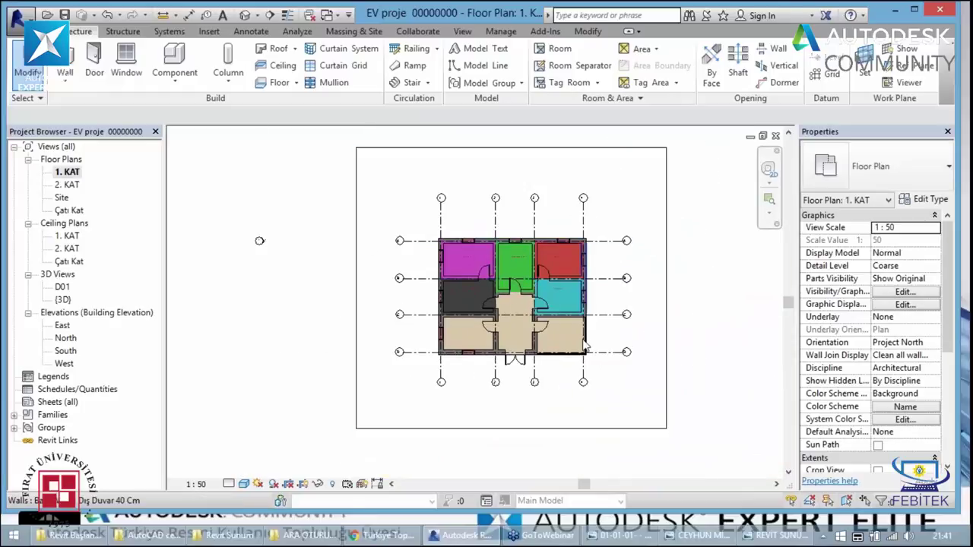
scroll(530, 340, up, 1)
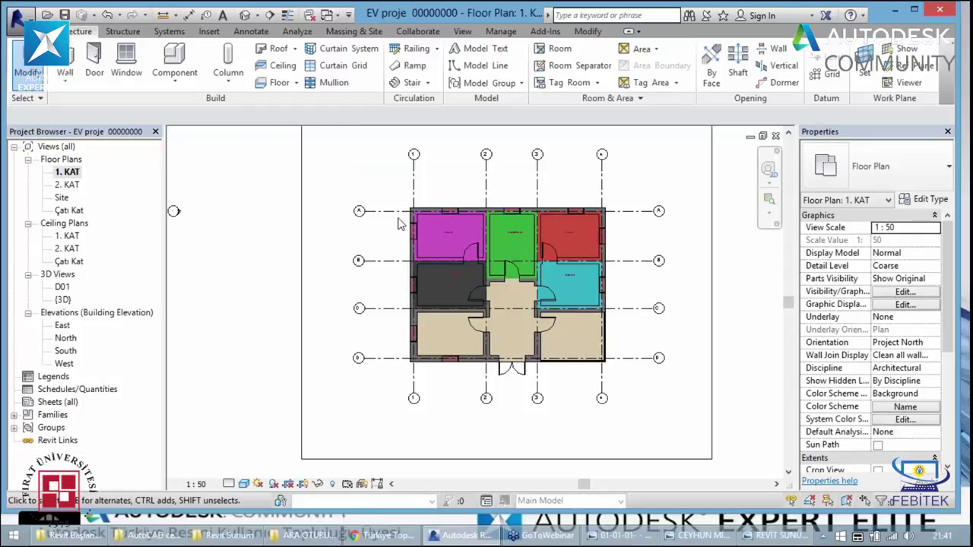
scroll(399, 224, down, 1)
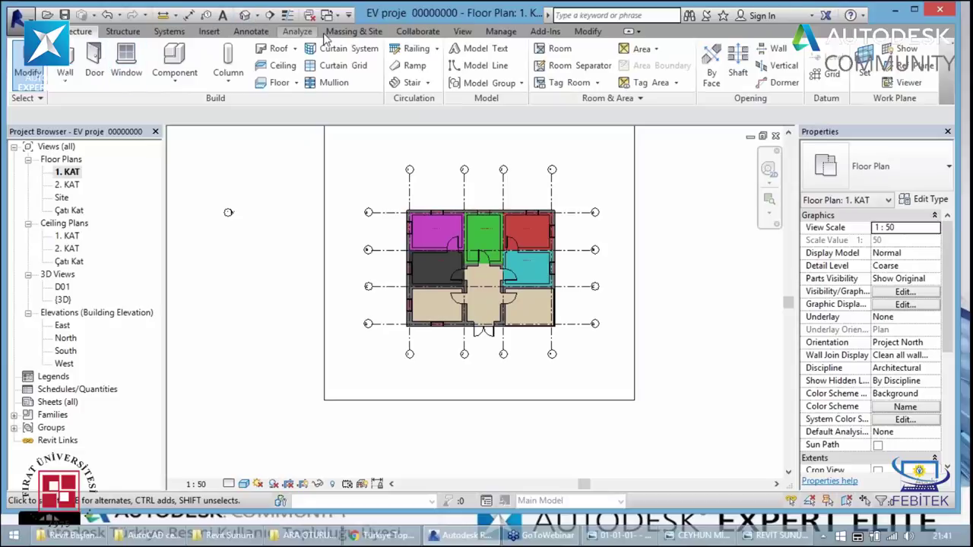
click(414, 32)
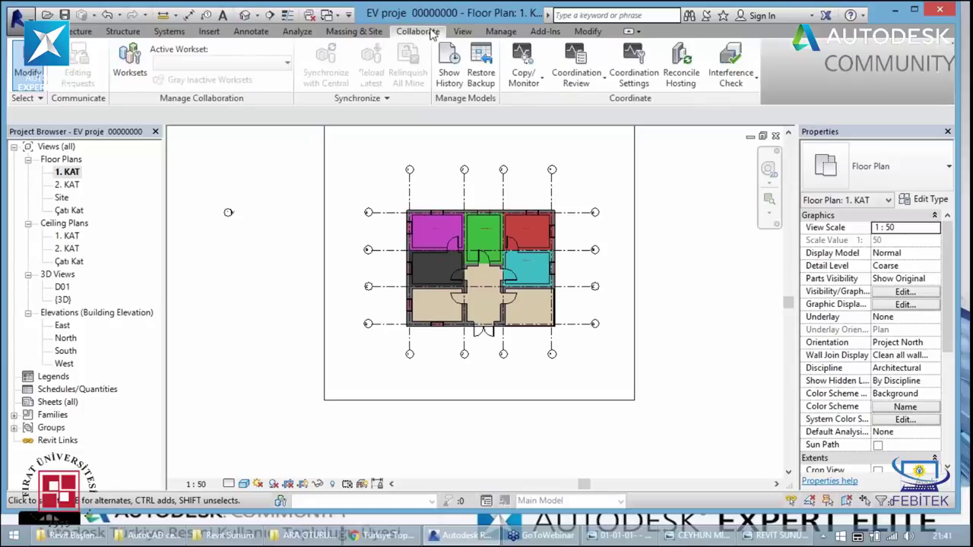
click(365, 34)
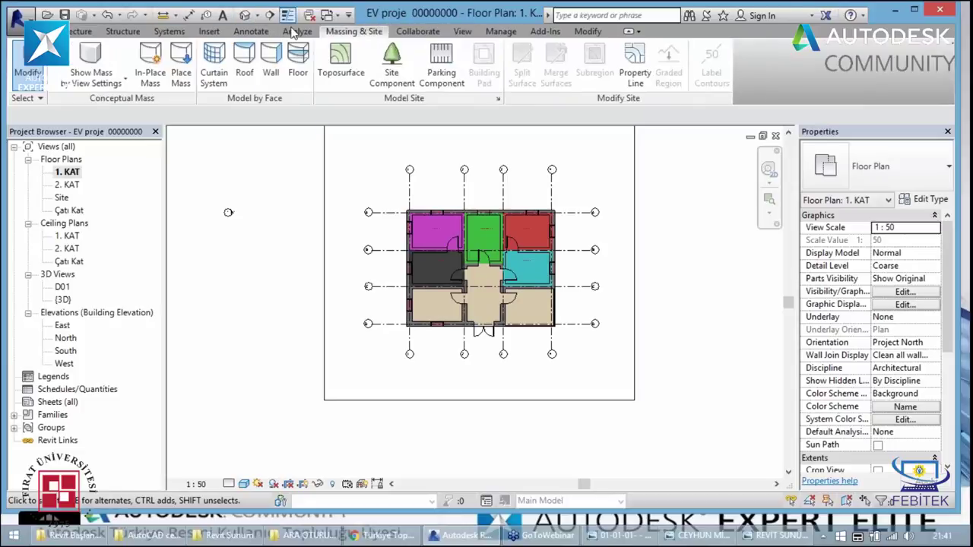
click(504, 33)
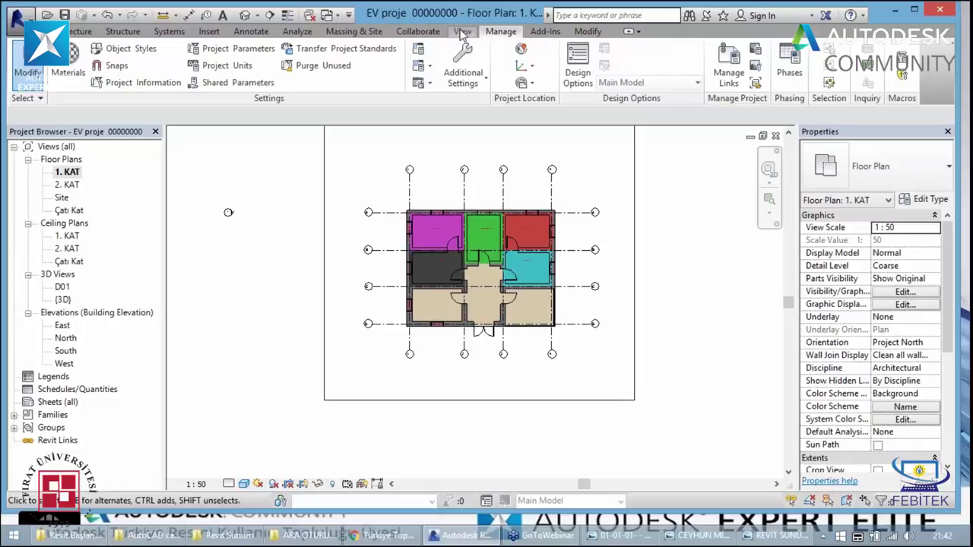
click(462, 33)
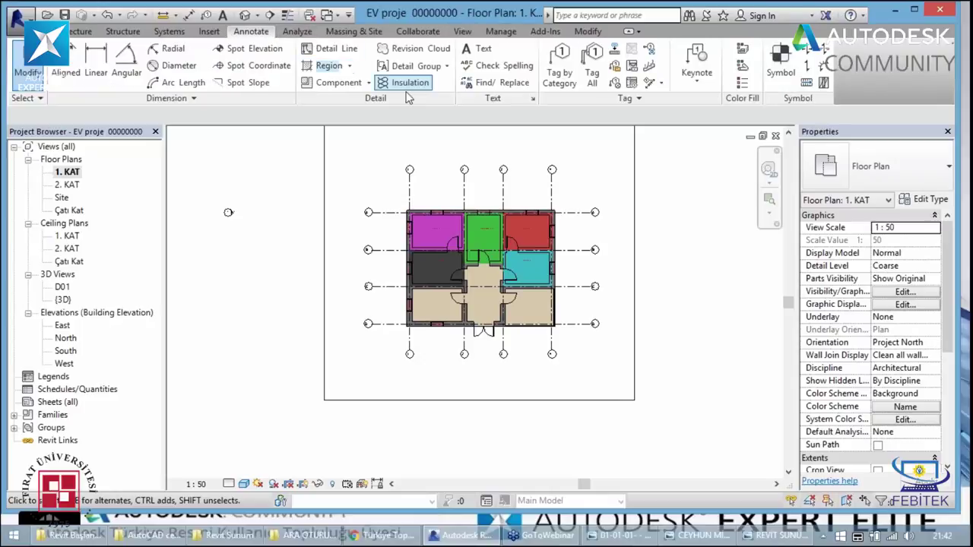
click(741, 82)
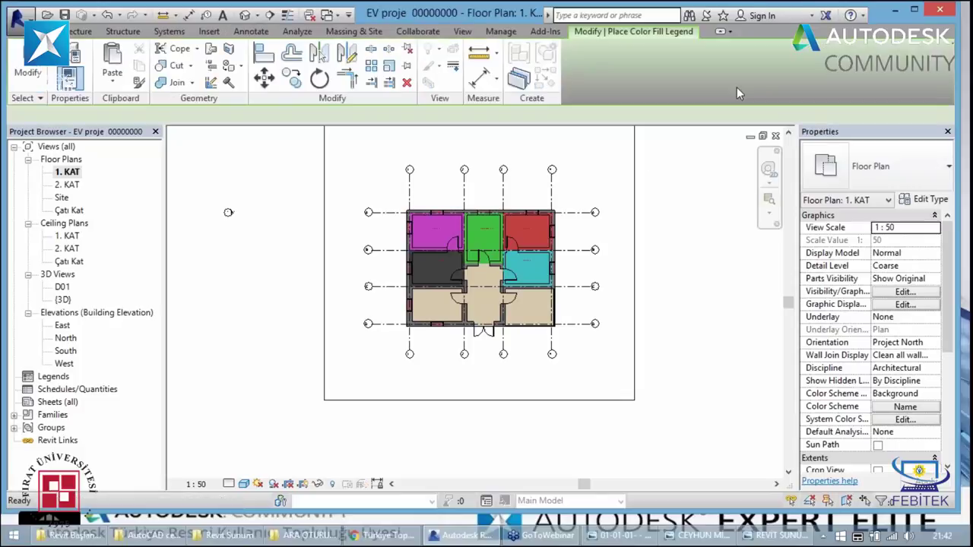
click(652, 216)
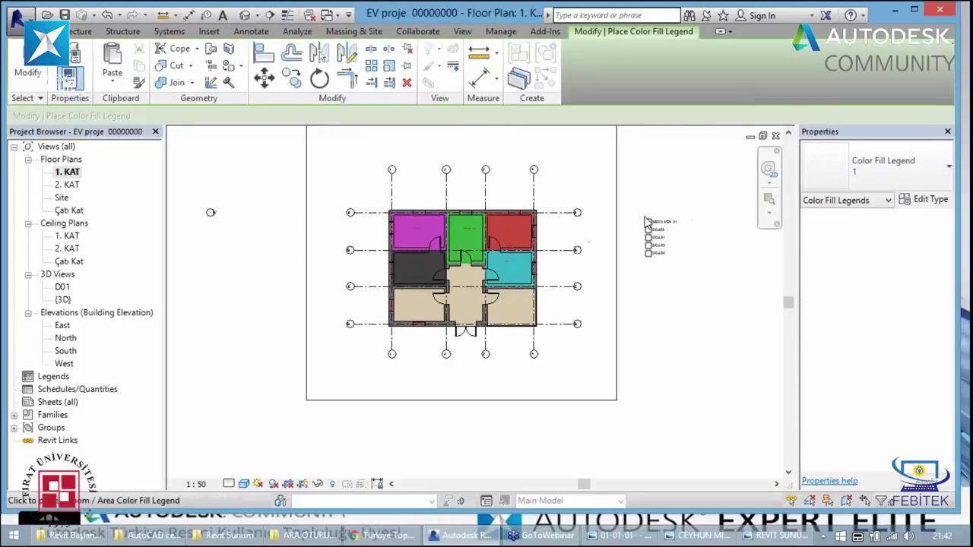
scroll(593, 253, up, 1)
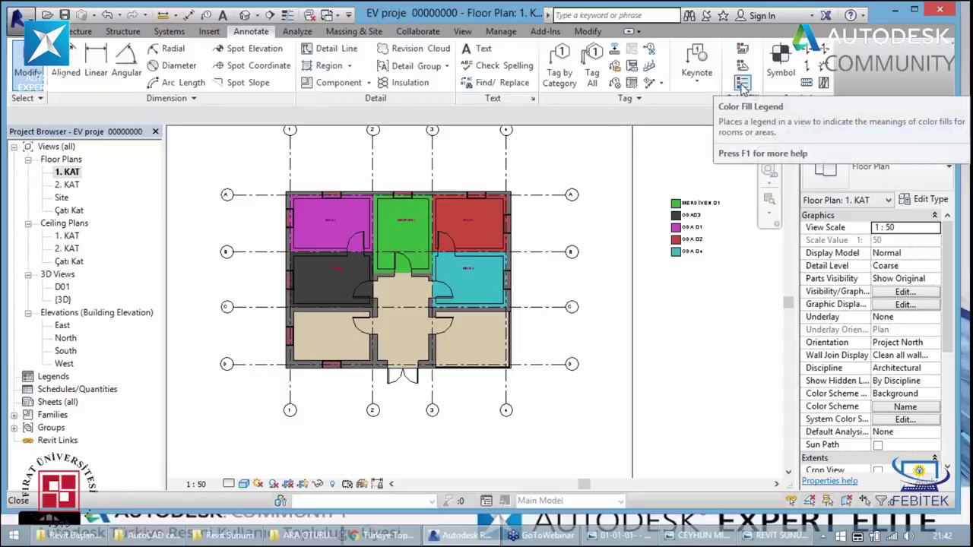
scroll(410, 224, up, 1)
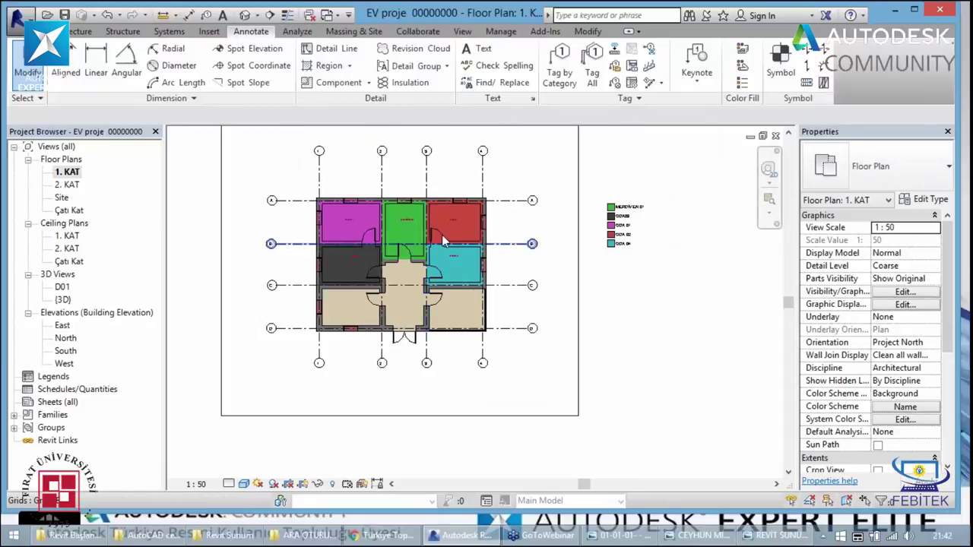
scroll(264, 234, up, 1)
scroll(264, 234, up, 1)
scroll(261, 233, up, 1)
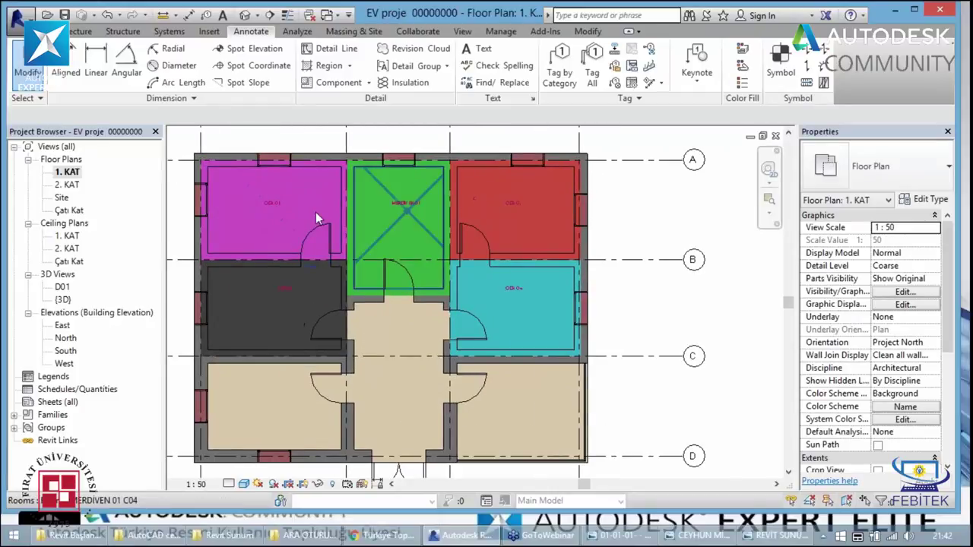
scroll(358, 201, up, 1)
scroll(490, 208, up, 1)
scroll(491, 209, up, 1)
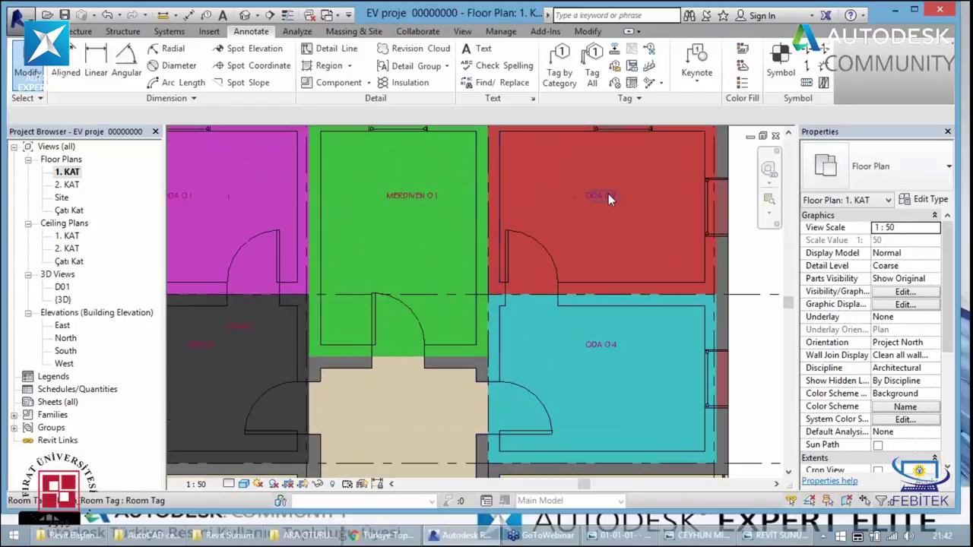
scroll(605, 195, down, 1)
scroll(564, 255, down, 1)
scroll(578, 262, down, 1)
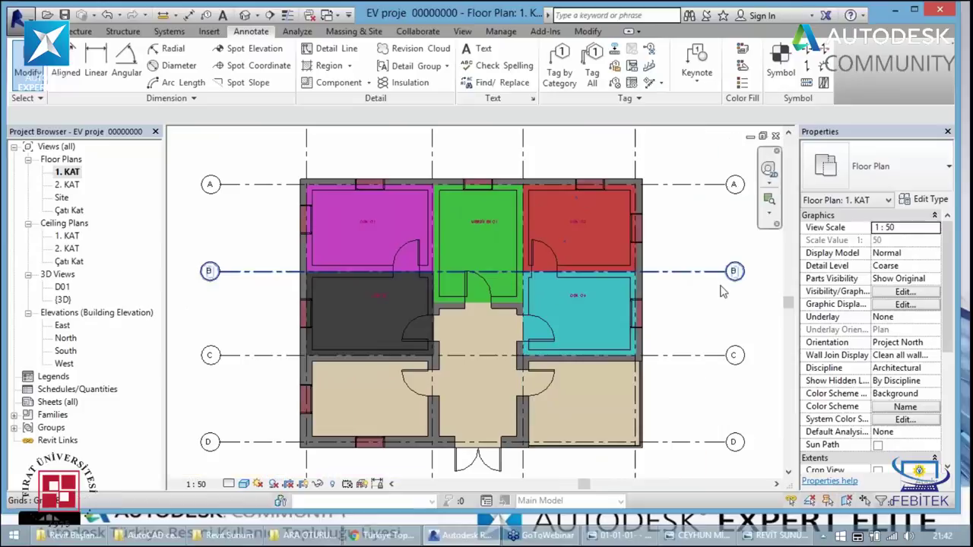
scroll(608, 274, down, 1)
click(768, 169)
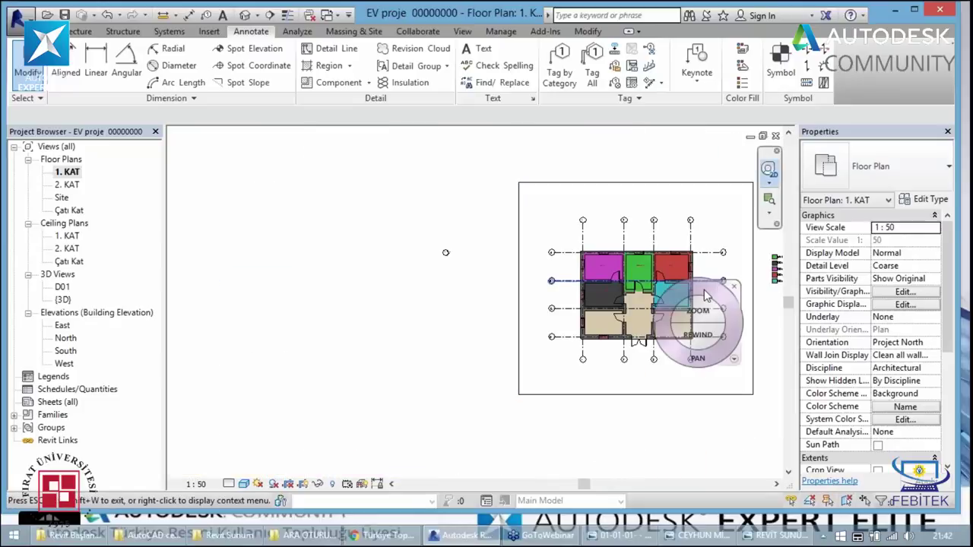
mouse_move(707, 295)
mouse_down()
mouse_move(671, 321)
mouse_move(589, 327)
mouse_up()
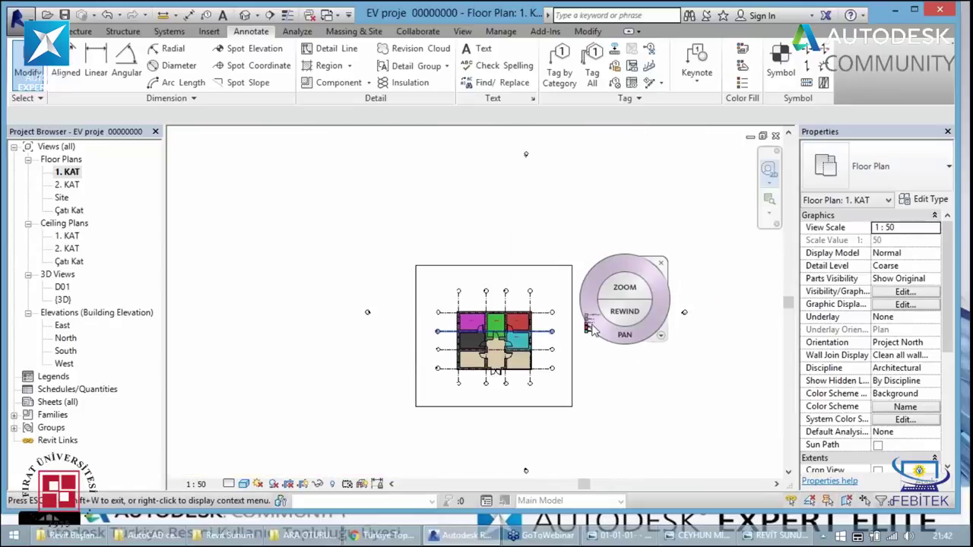
scroll(589, 327, up, 2)
scroll(585, 320, up, 2)
scroll(582, 312, up, 2)
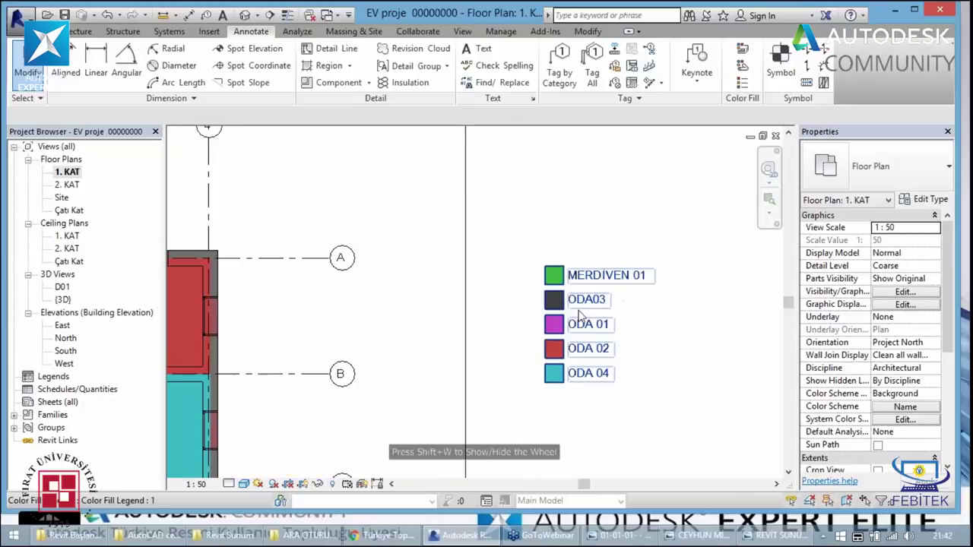
scroll(578, 304, up, 1)
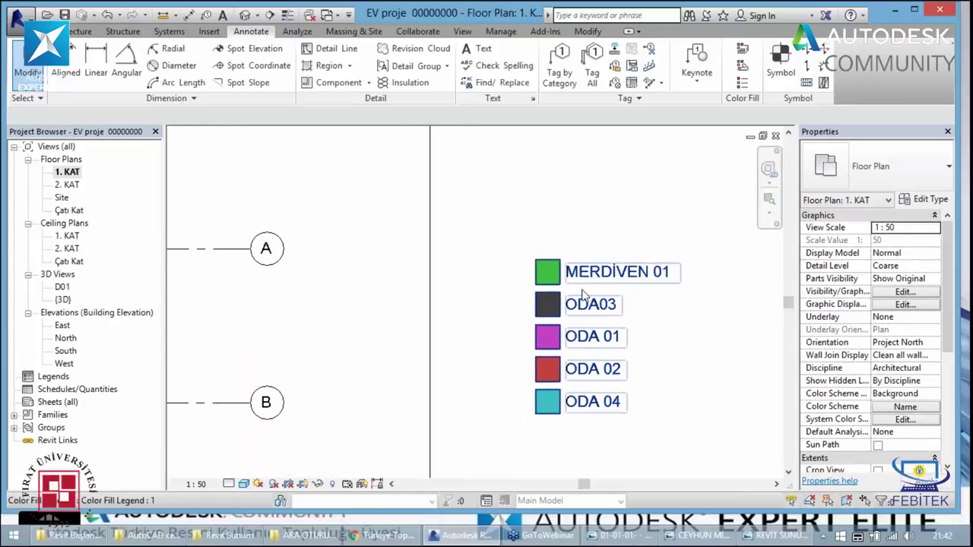
scroll(585, 296, down, 5)
scroll(585, 297, down, 1)
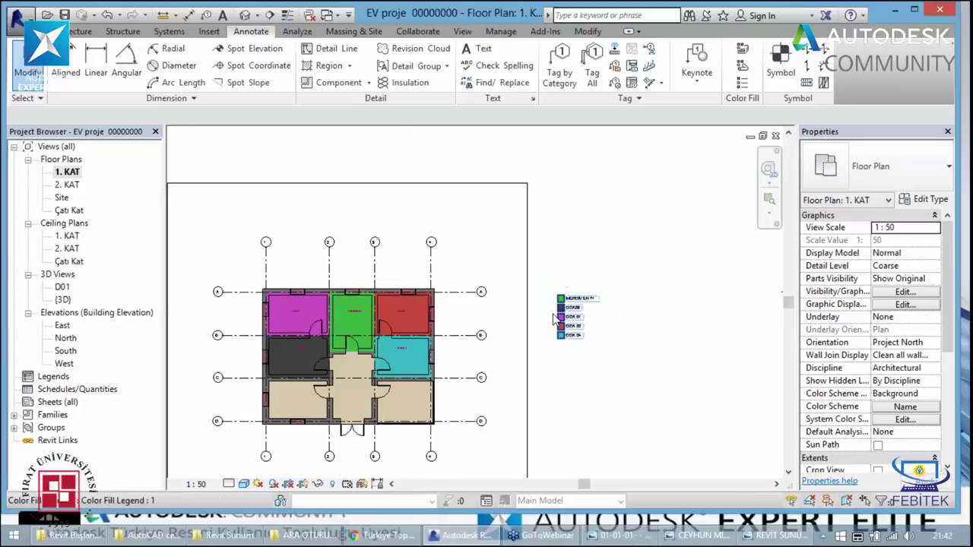
scroll(396, 370, up, 1)
- Open the room tag family and close it without saving changes
double_click(408, 349)
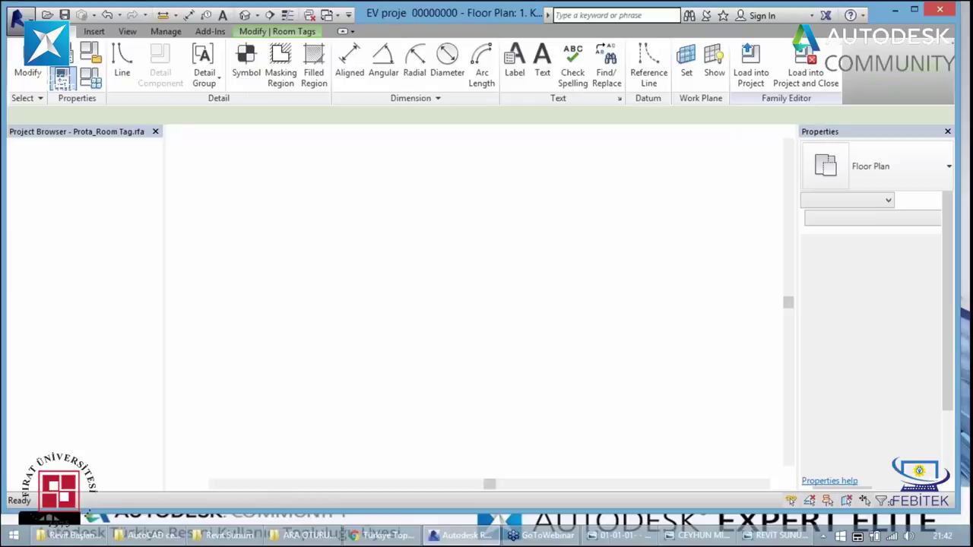
click(776, 135)
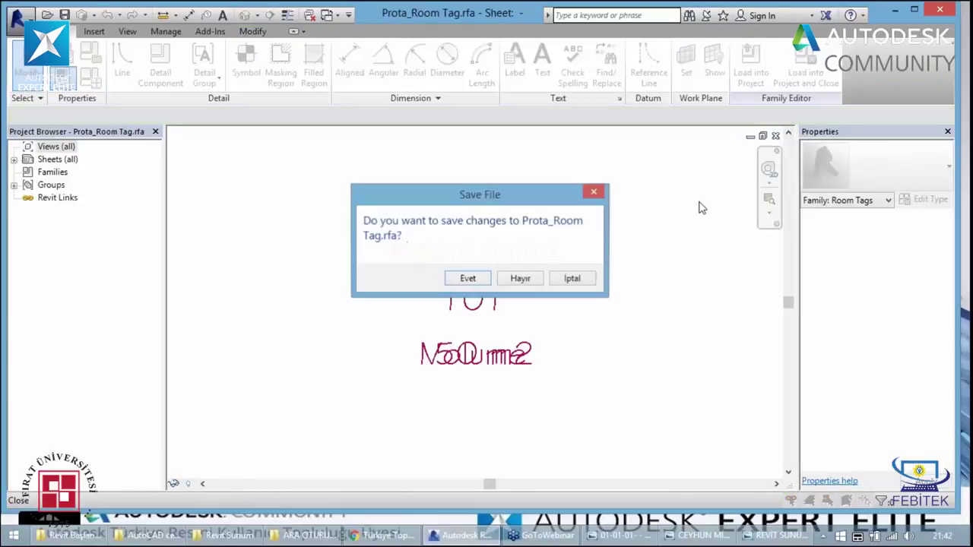
click(522, 278)
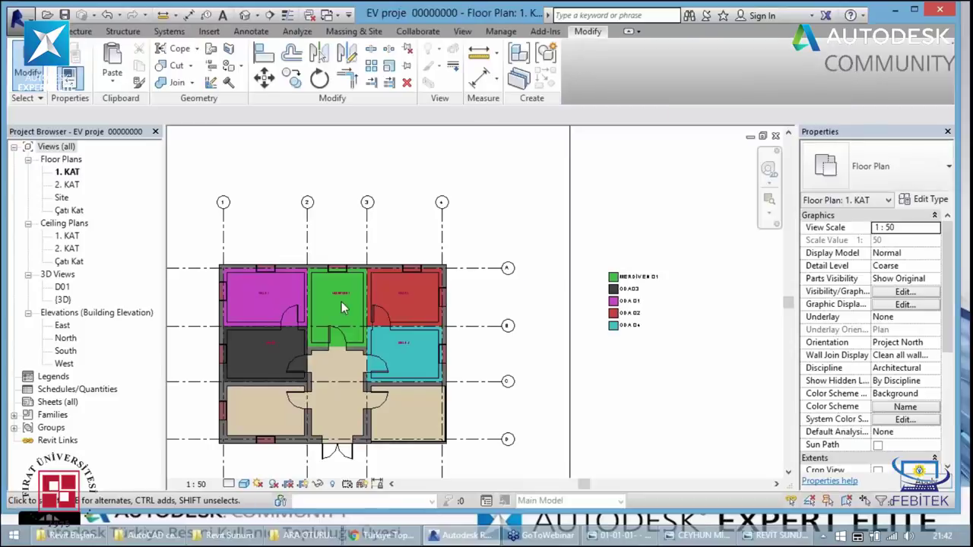
- Enable Show Area in the room tag's type properties so tags display areas in m²
scroll(342, 308, up, 2)
click(346, 293)
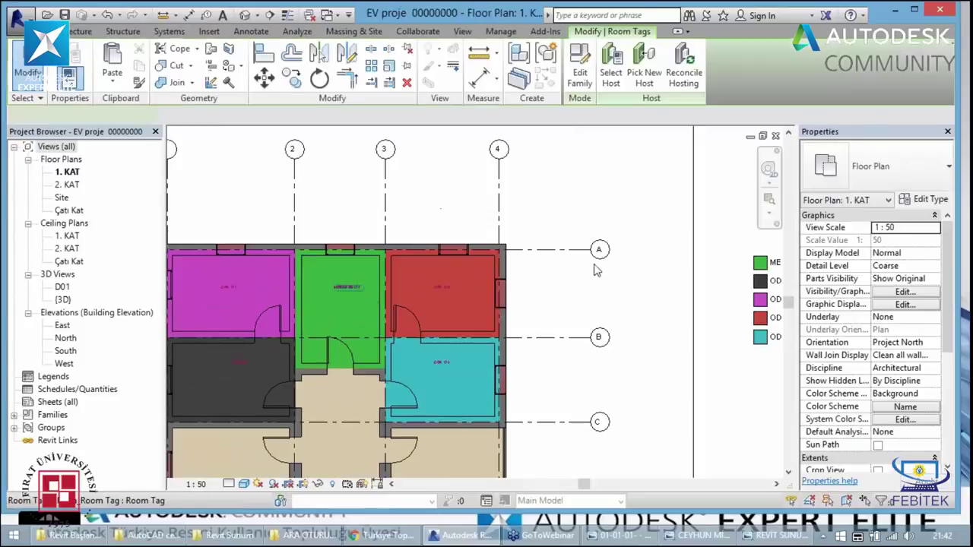
click(926, 202)
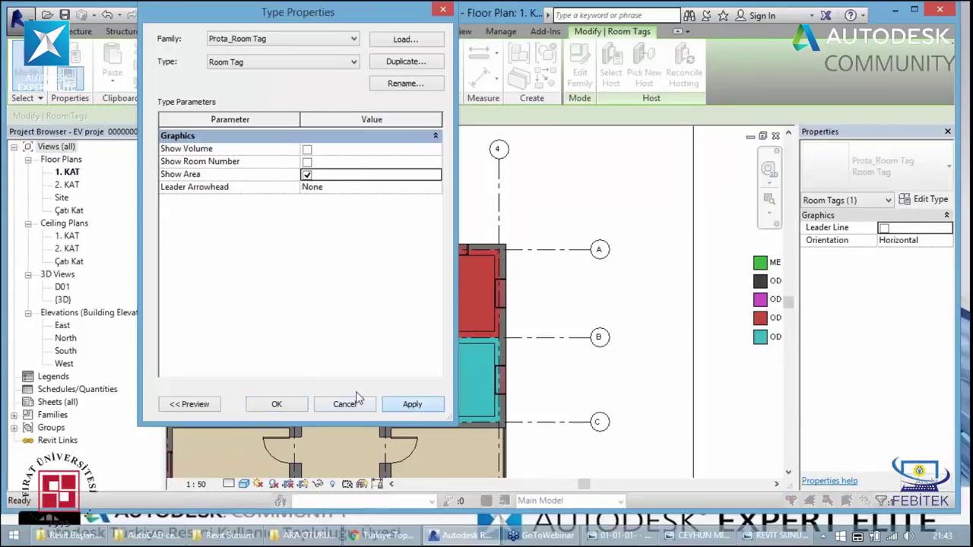
click(276, 405)
scroll(447, 303, up, 3)
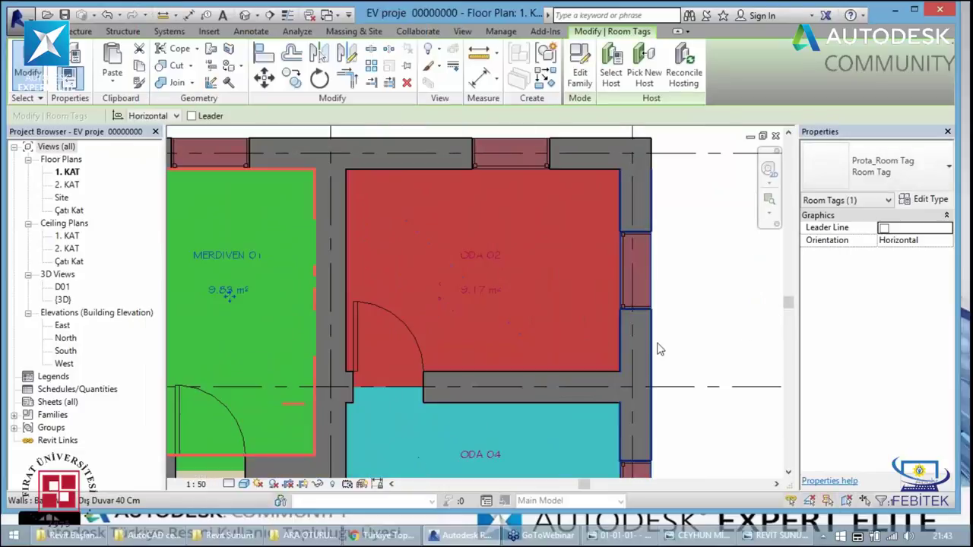
click(660, 349)
scroll(536, 332, down, 1)
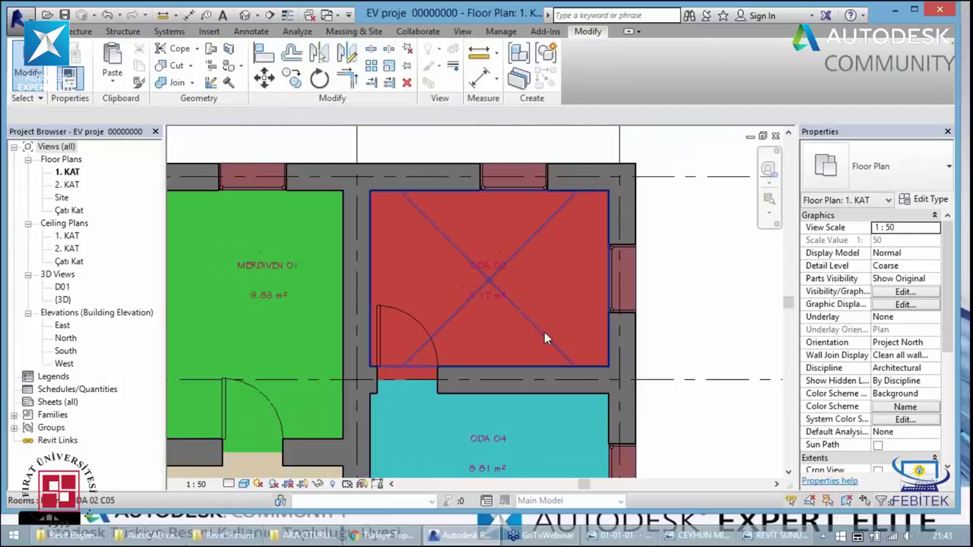
scroll(540, 335, down, 1)
scroll(525, 346, up, 1)
scroll(194, 312, up, 1)
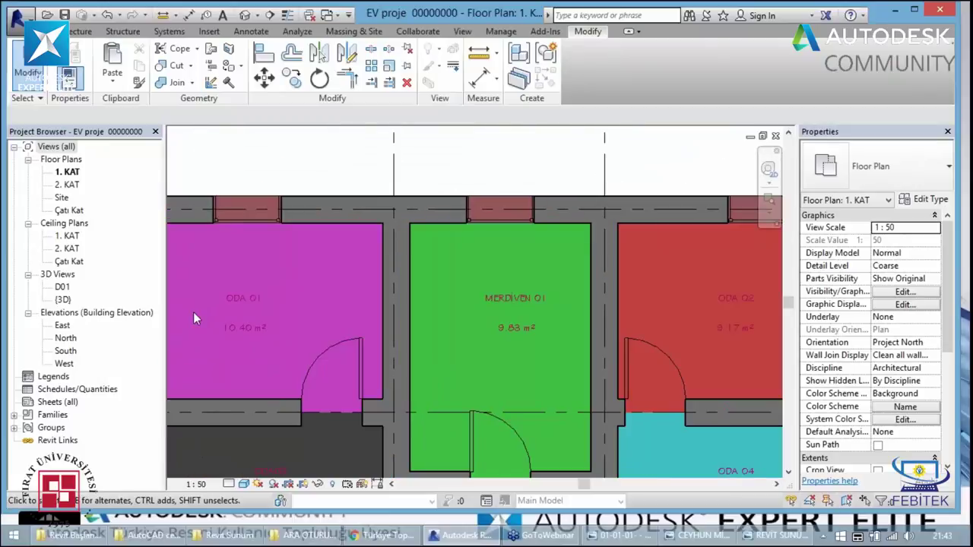
scroll(211, 329, up, 2)
scroll(211, 328, down, 2)
scroll(357, 289, up, 1)
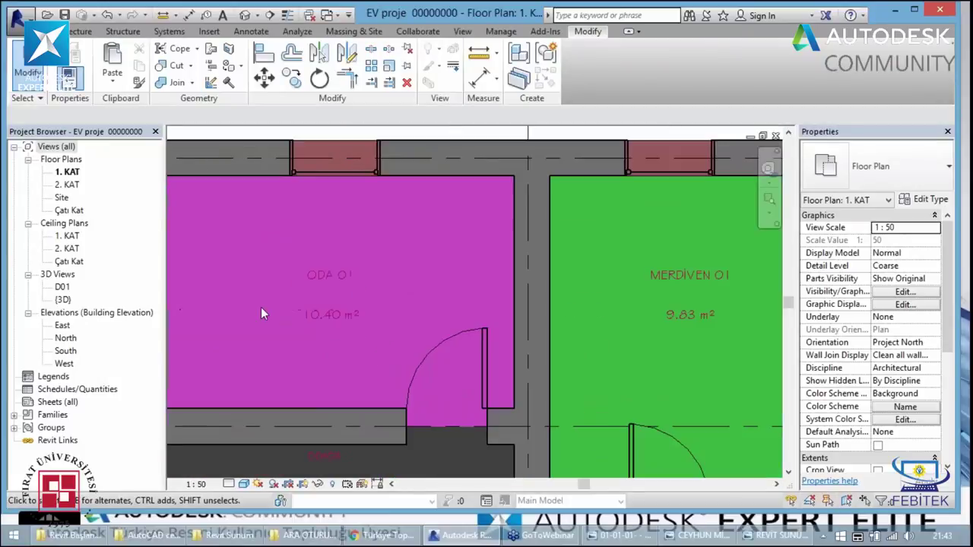
scroll(261, 307, up, 1)
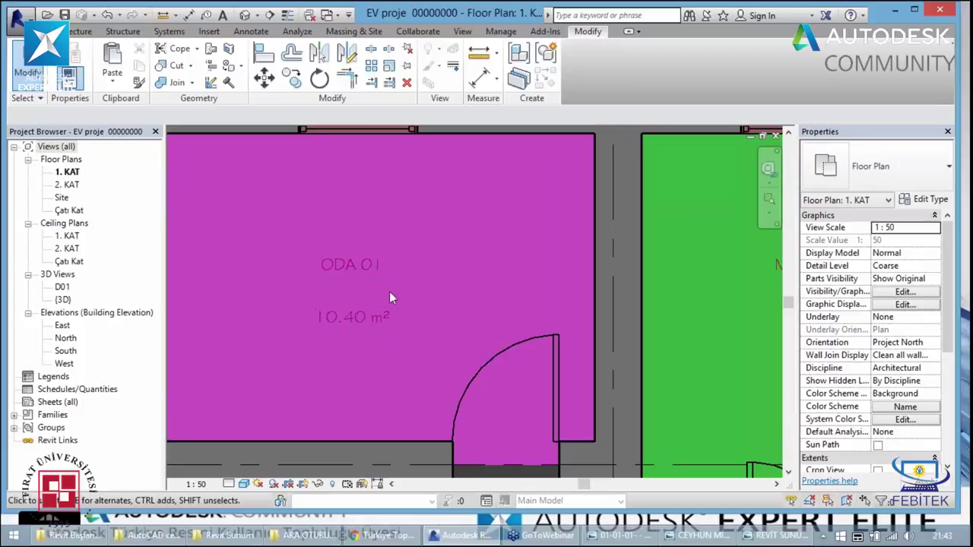
scroll(353, 323, down, 1)
scroll(353, 323, down, 1)
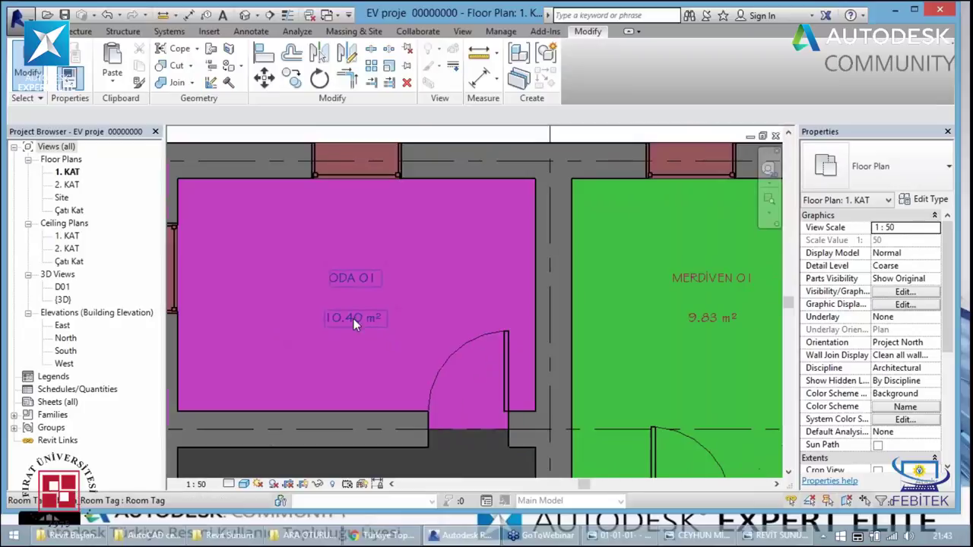
scroll(353, 323, down, 1)
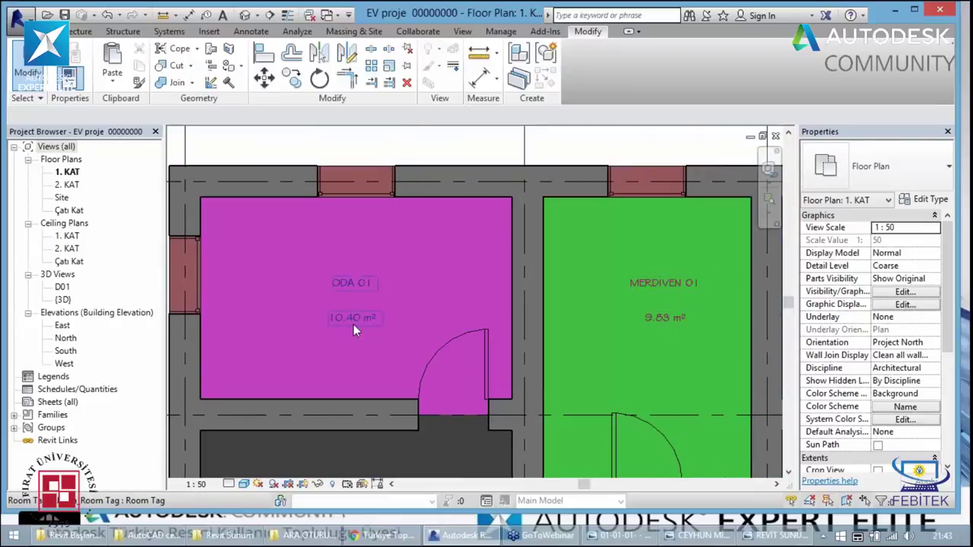
scroll(537, 323, down, 1)
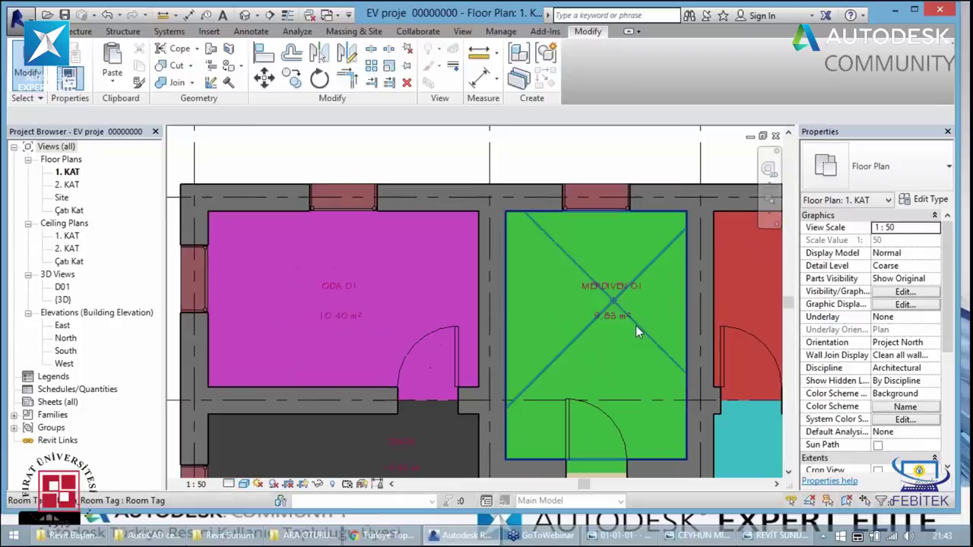
scroll(627, 333, down, 3)
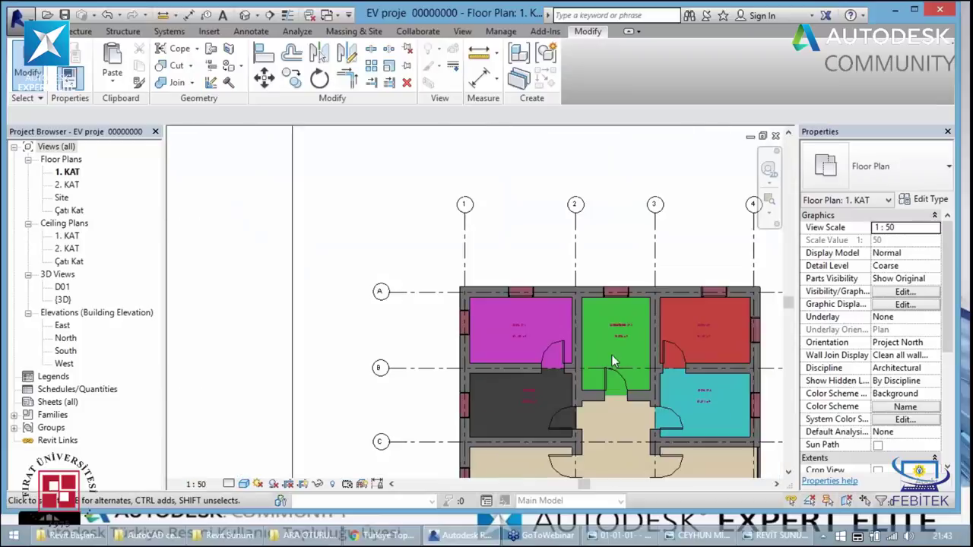
scroll(611, 355, down, 1)
scroll(577, 342, down, 1)
scroll(552, 336, down, 1)
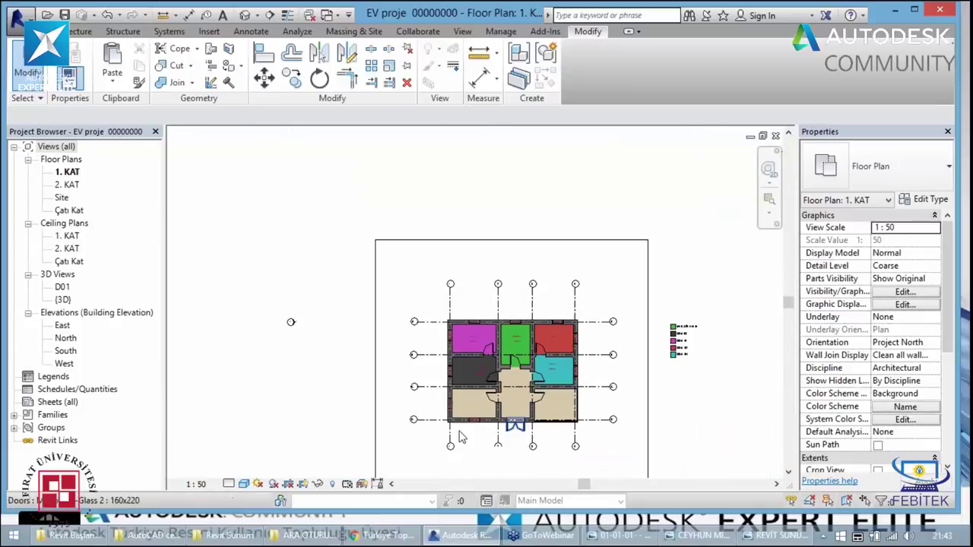
click(768, 199)
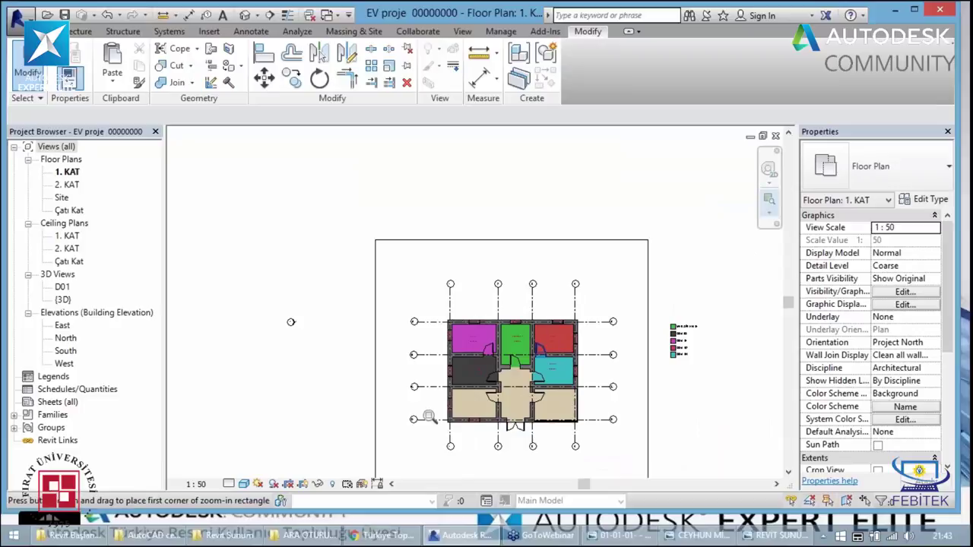
drag(390, 446, 715, 268)
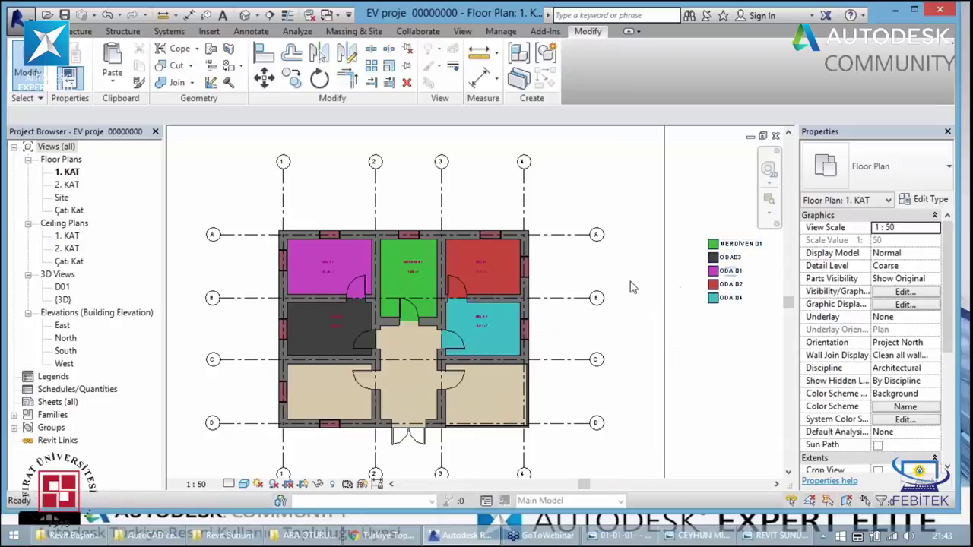
click(730, 254)
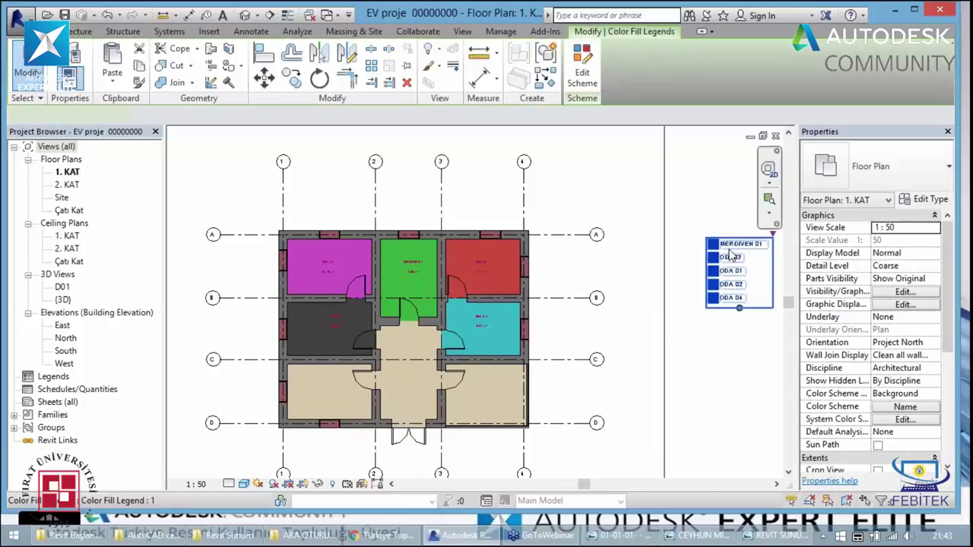
click(582, 76)
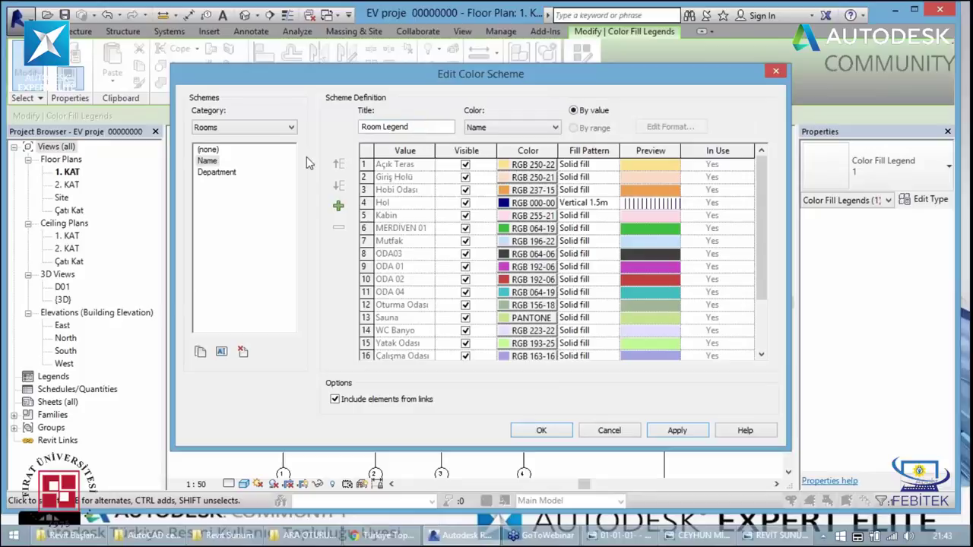
click(776, 71)
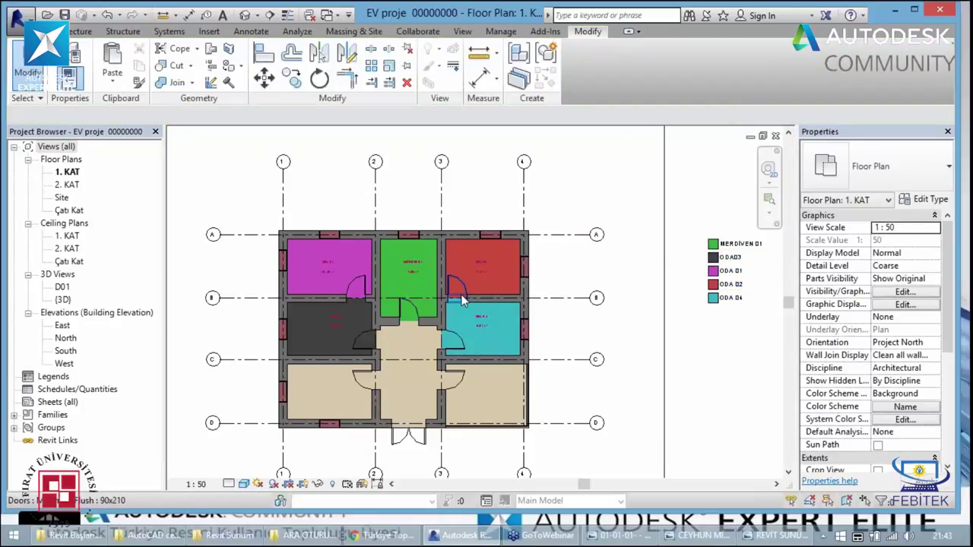
scroll(463, 299, down, 2)
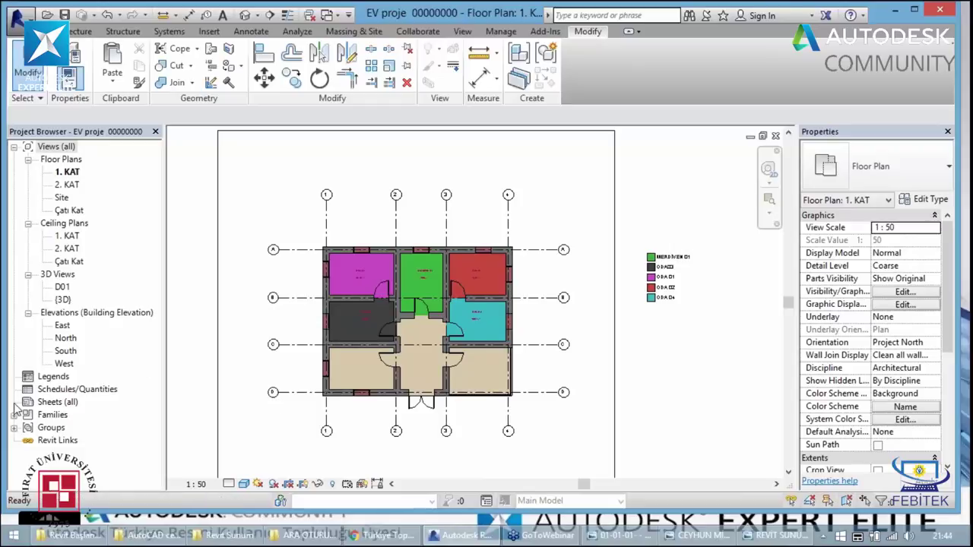
- Select Sheets in the Project Browser, then browse ribbon tabs from Architecture through to View
click(62, 405)
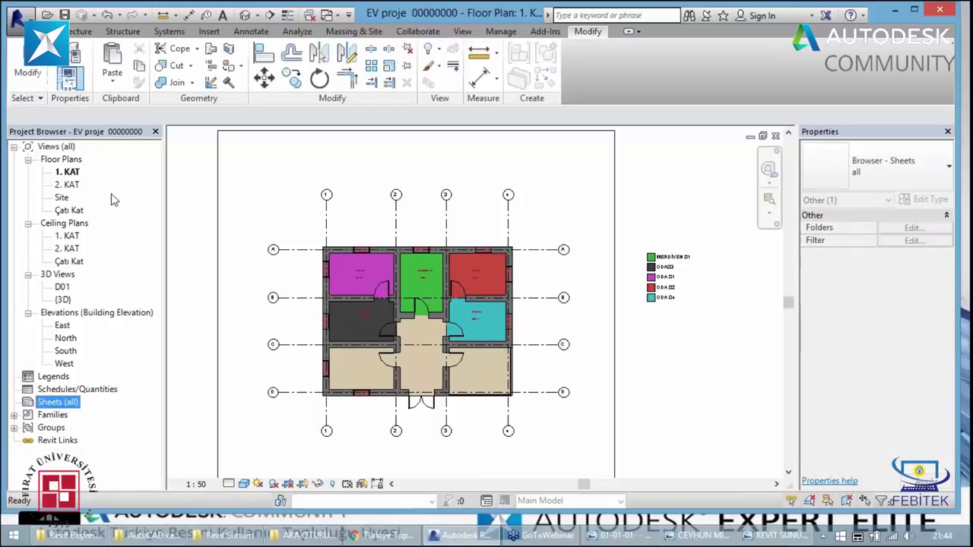
click(76, 31)
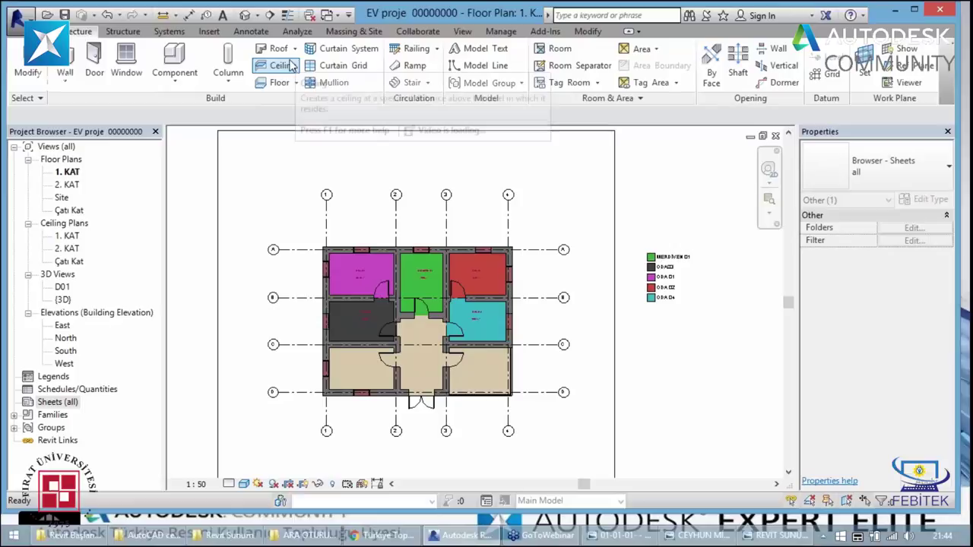
click(125, 33)
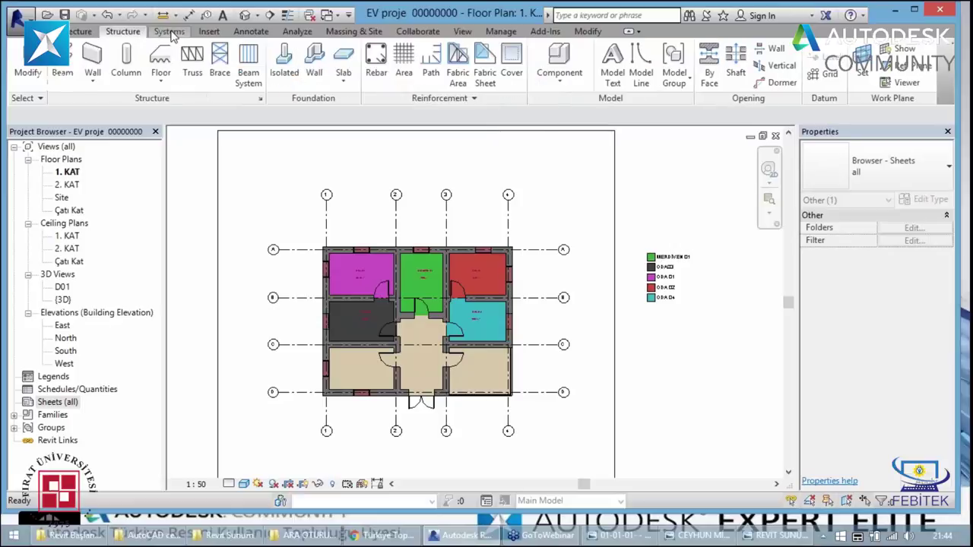
click(171, 34)
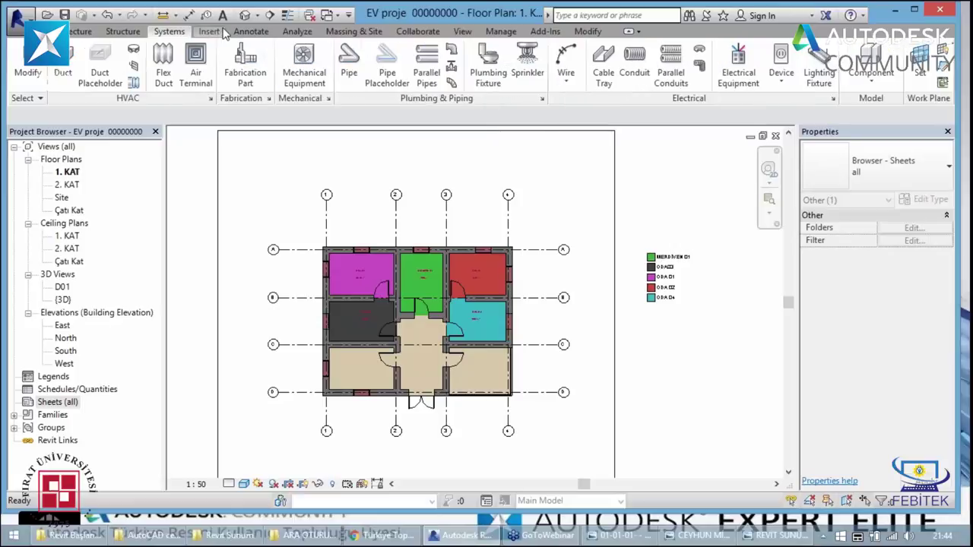
click(210, 33)
click(242, 35)
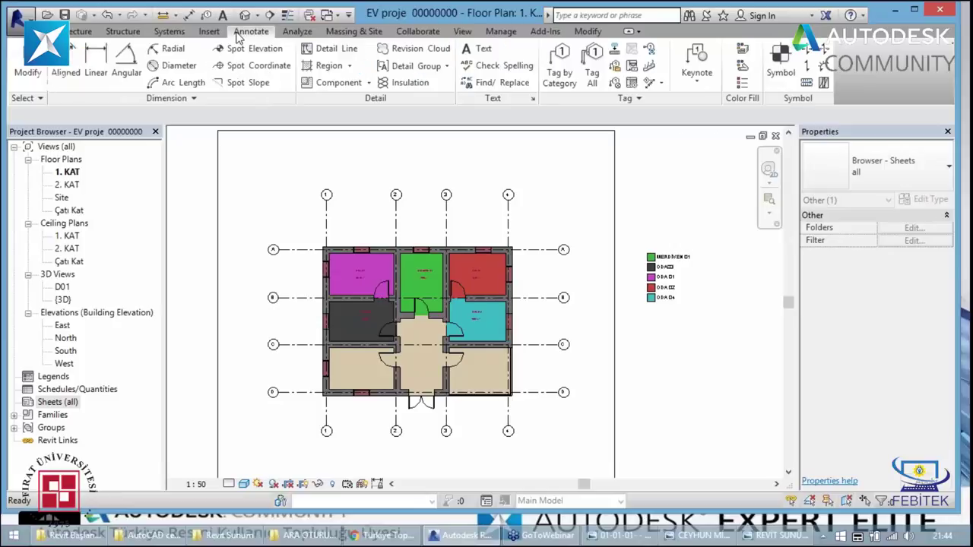
click(304, 33)
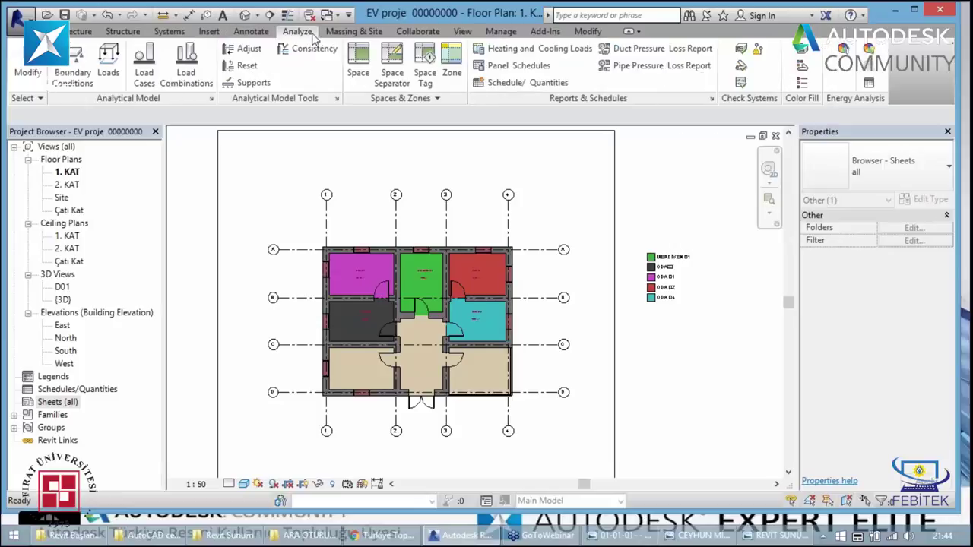
click(354, 32)
click(418, 32)
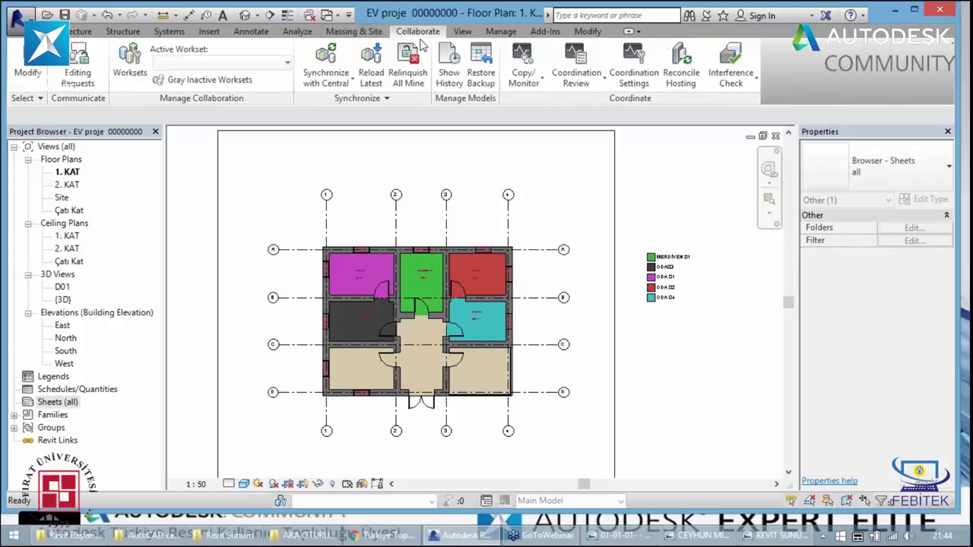
click(462, 31)
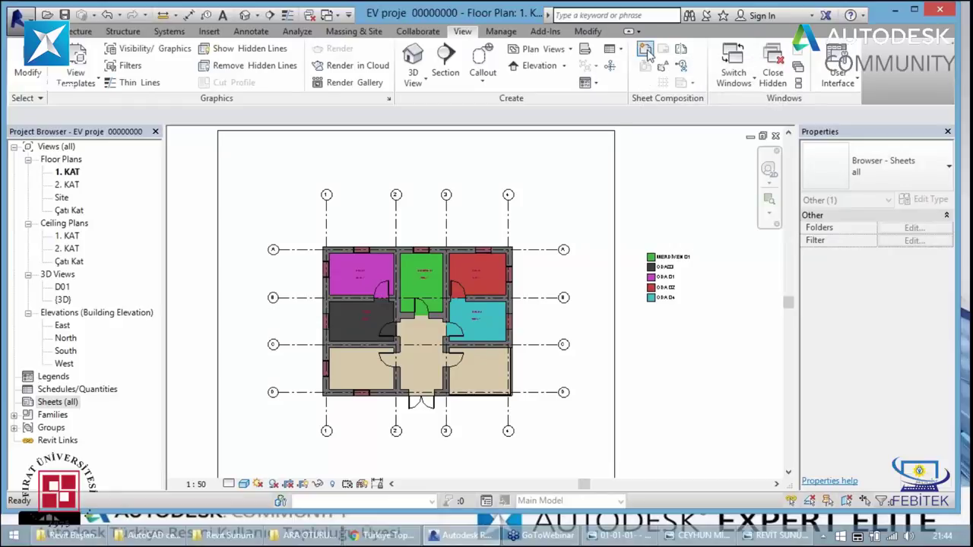
- Create sheet A101 with the A1 metric titleblock, after loading the A0 metric titleblock
click(643, 57)
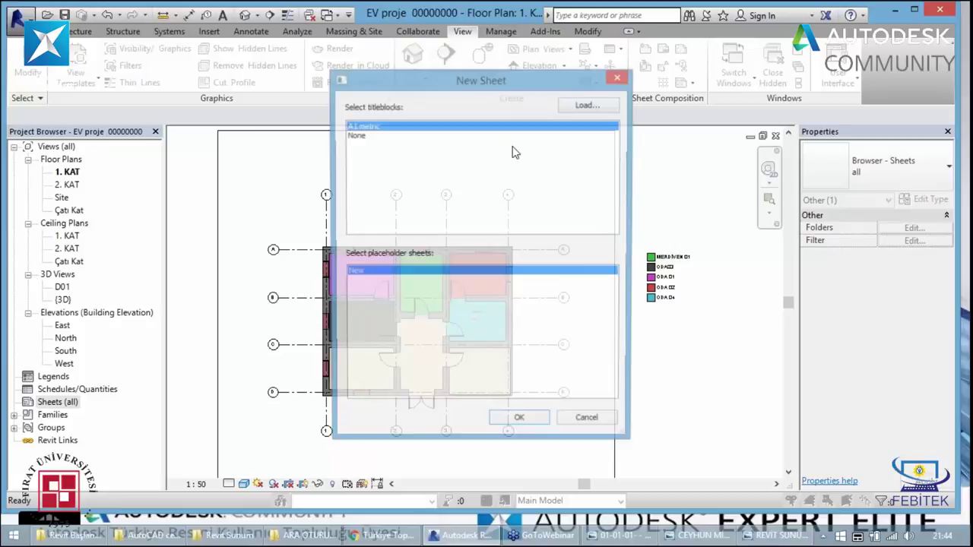
click(581, 109)
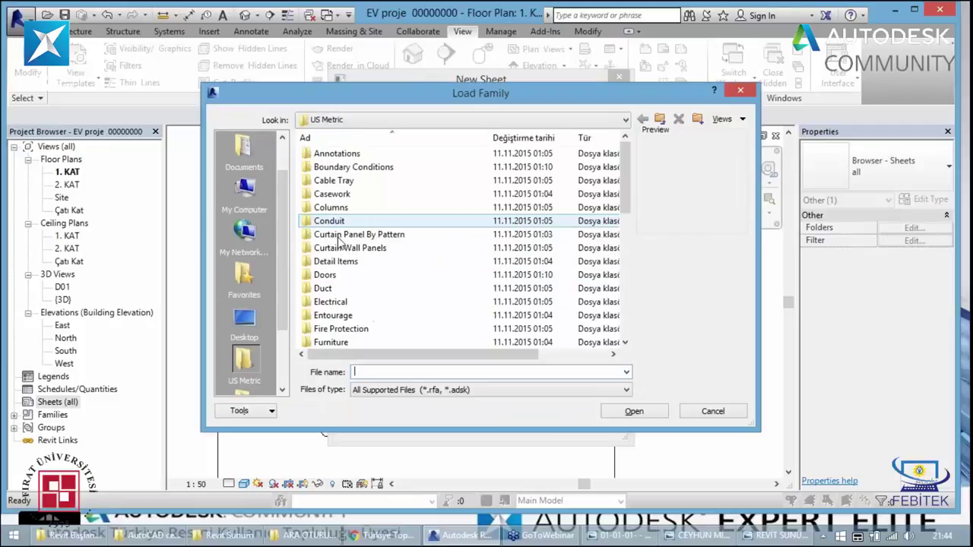
scroll(346, 285, down, 4)
scroll(342, 297, down, 4)
double_click(335, 303)
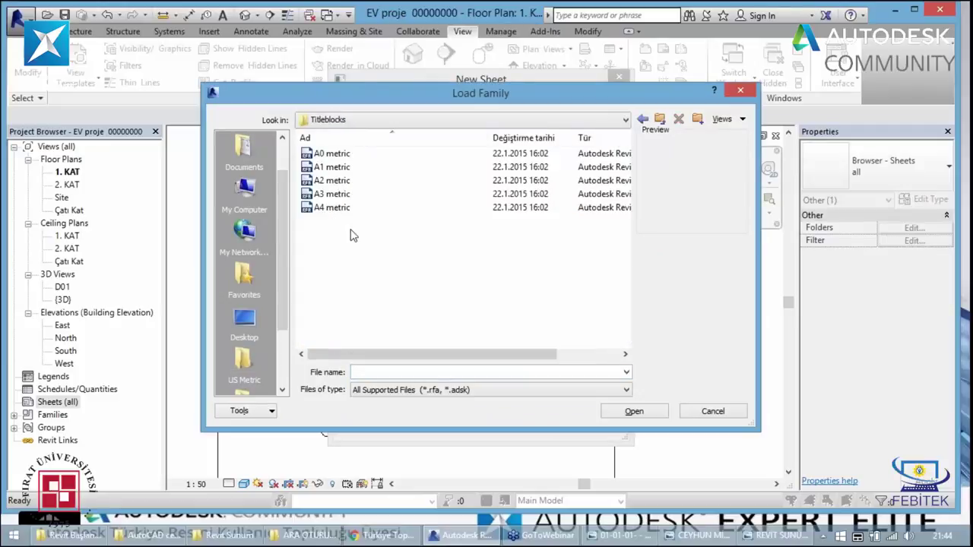
drag(350, 232, 354, 198)
click(335, 154)
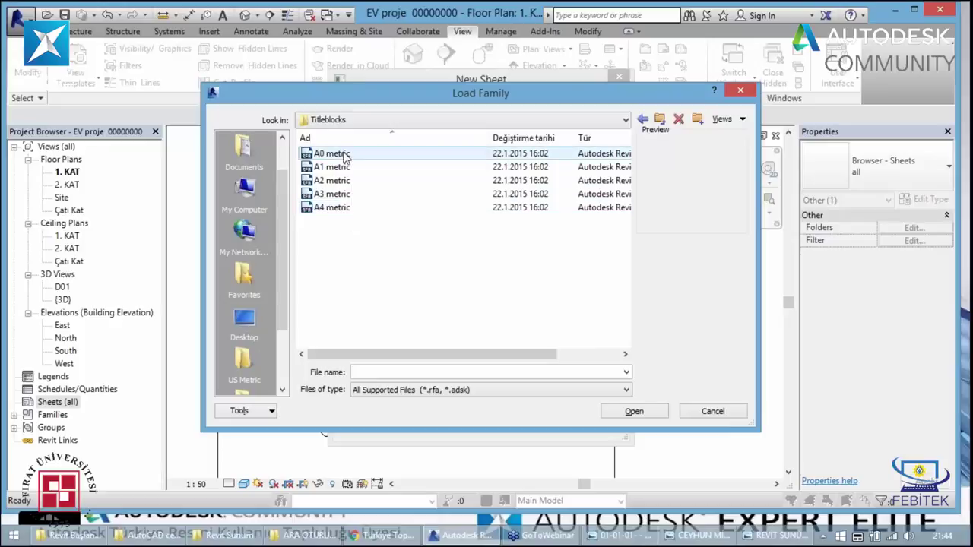
click(645, 411)
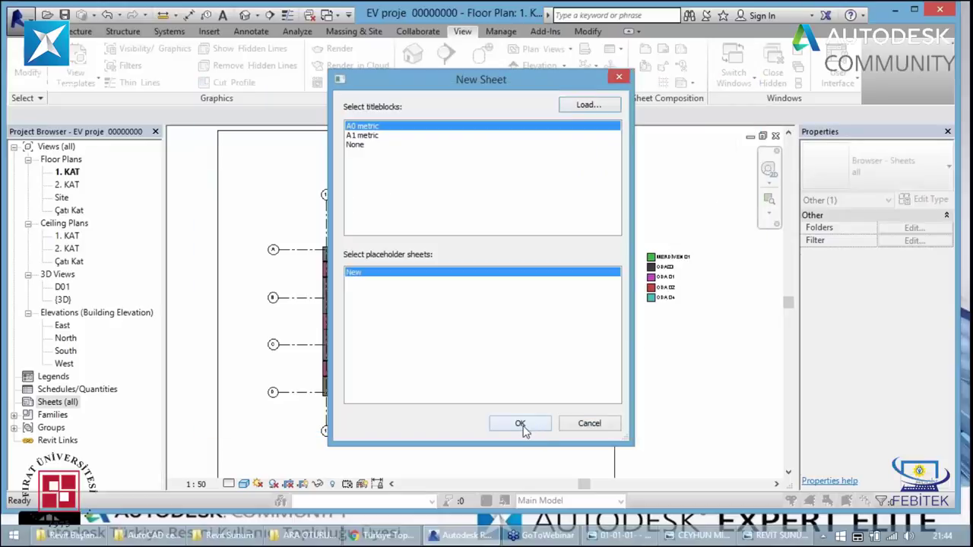
key(Down)
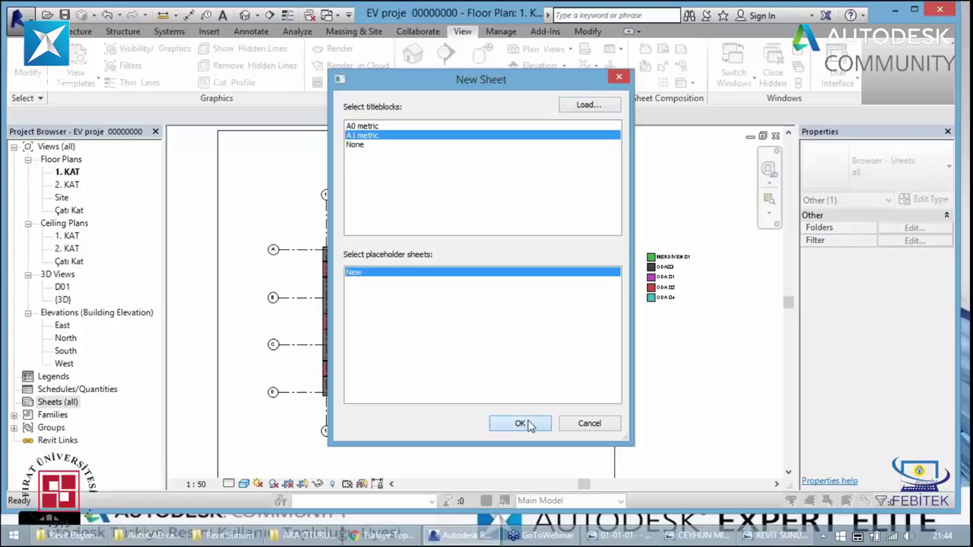
click(530, 426)
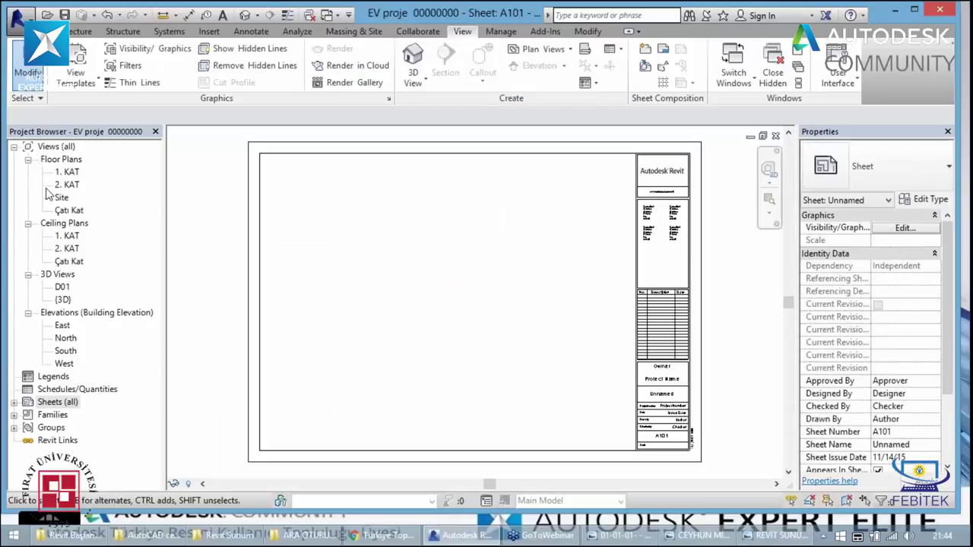
- Drop the 1. KAT floor plan onto sheet A101 as a viewport
click(71, 173)
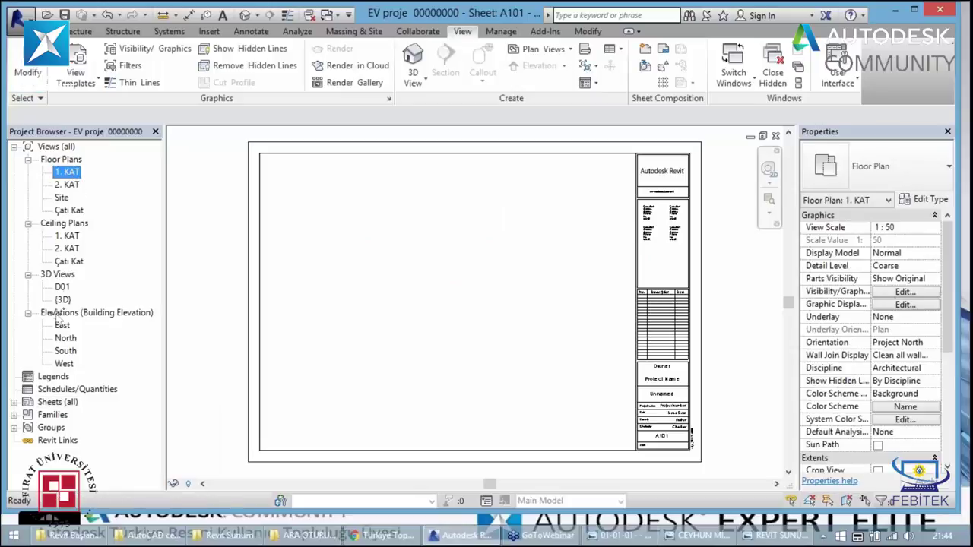
drag(63, 380, 431, 323)
click(430, 323)
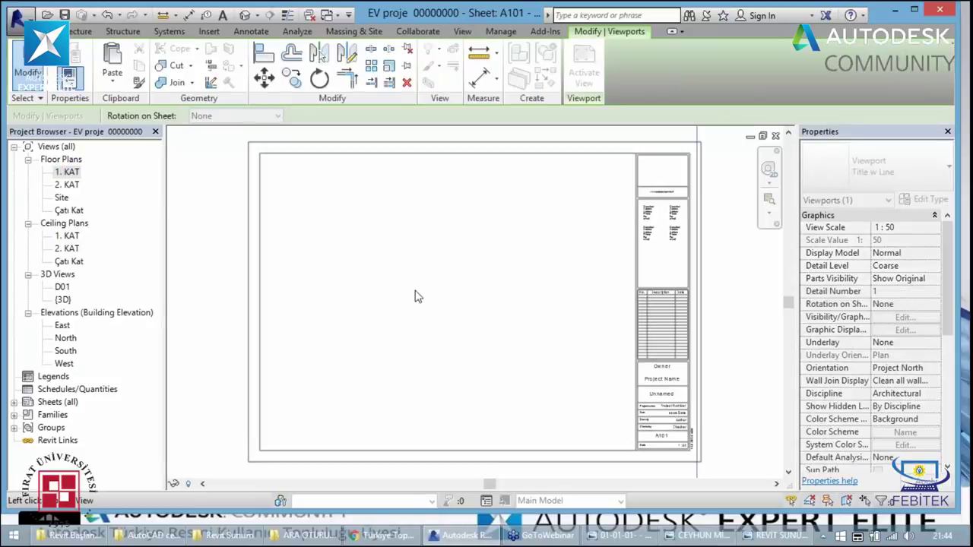
scroll(415, 298, down, 2)
scroll(407, 306, down, 3)
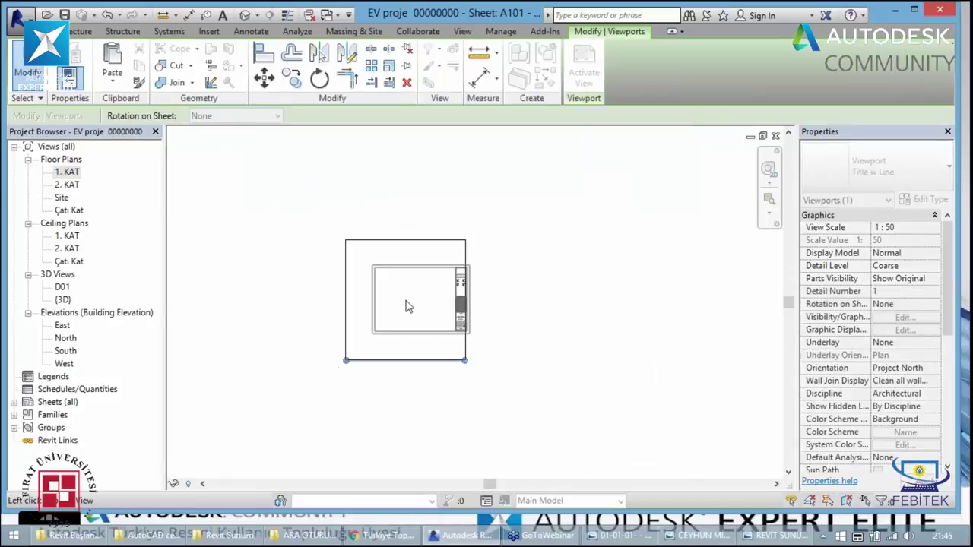
- Position the 1. KAT viewport inside the titleblock, then reopen the 1. KAT plan
mouse_move(407, 306)
mouse_down()
mouse_move(460, 279)
mouse_move(394, 251)
mouse_up()
scroll(362, 288, up, 2)
scroll(354, 291, up, 1)
drag(356, 291, 410, 326)
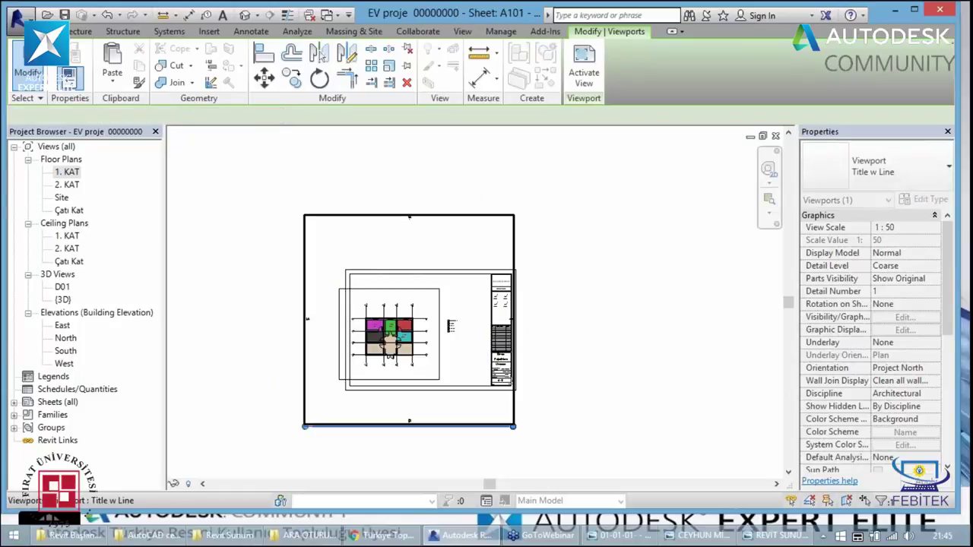
click(414, 326)
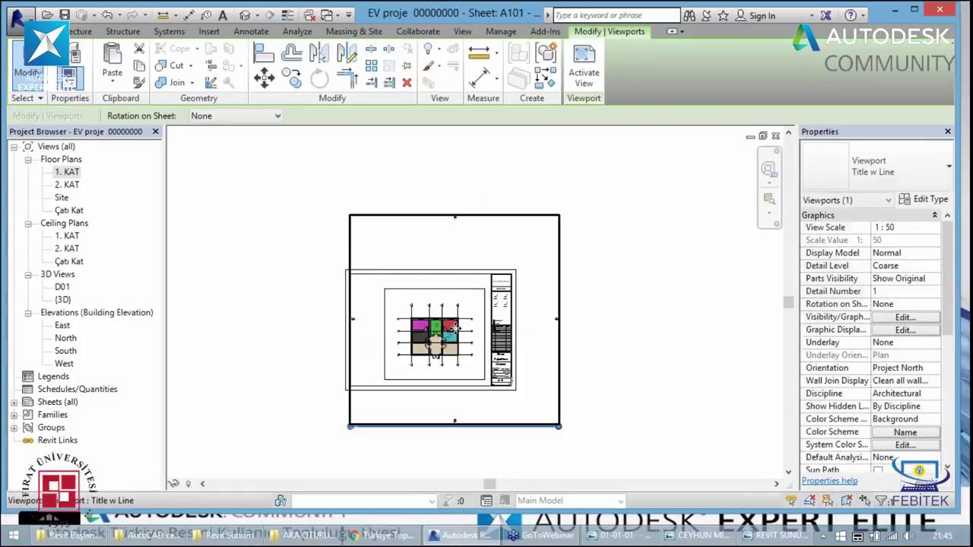
mouse_move(389, 333)
mouse_down()
mouse_move(435, 334)
mouse_move(412, 334)
mouse_up()
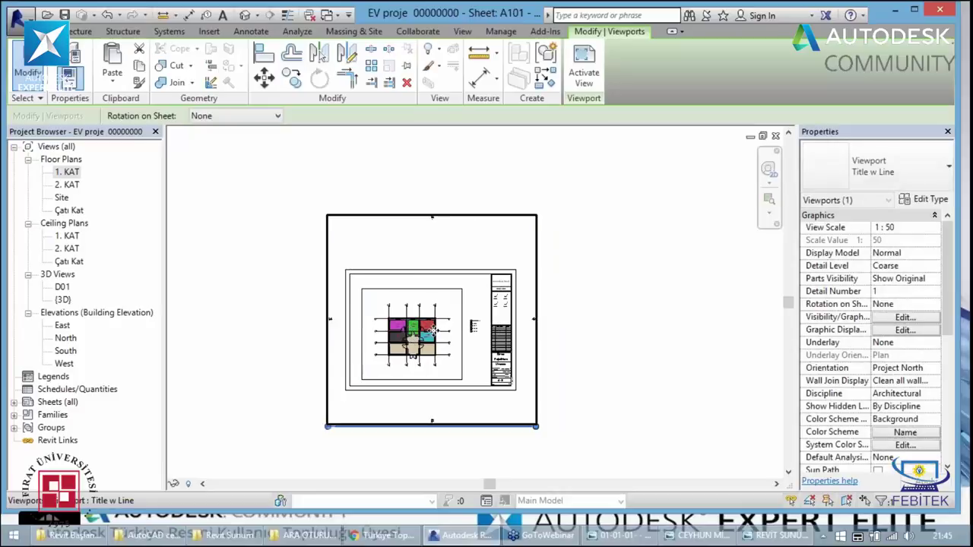
key(Escape)
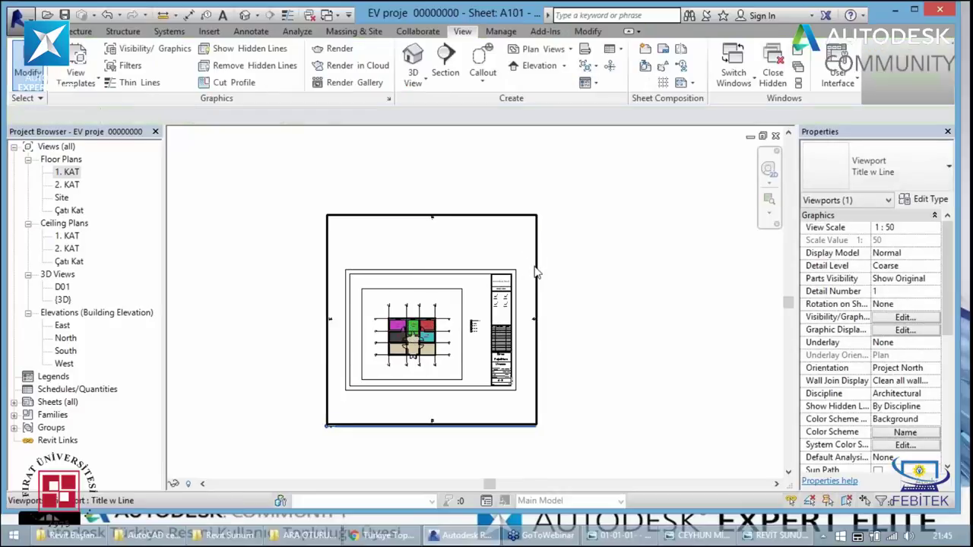
click(474, 325)
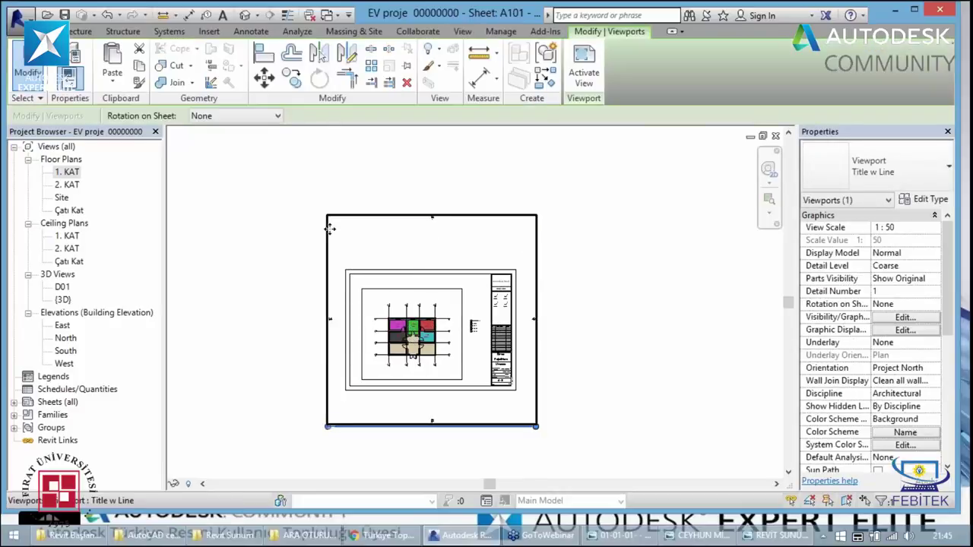
double_click(61, 173)
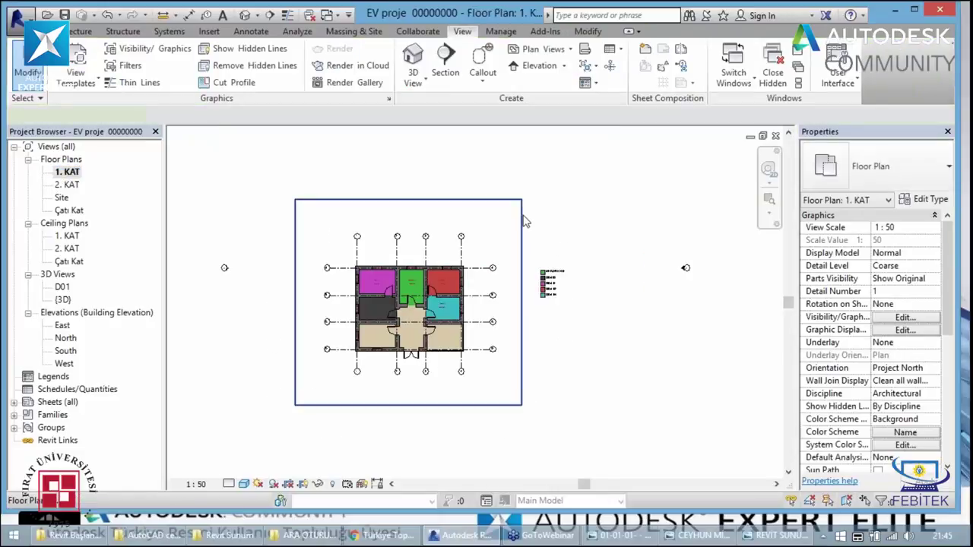
click(522, 219)
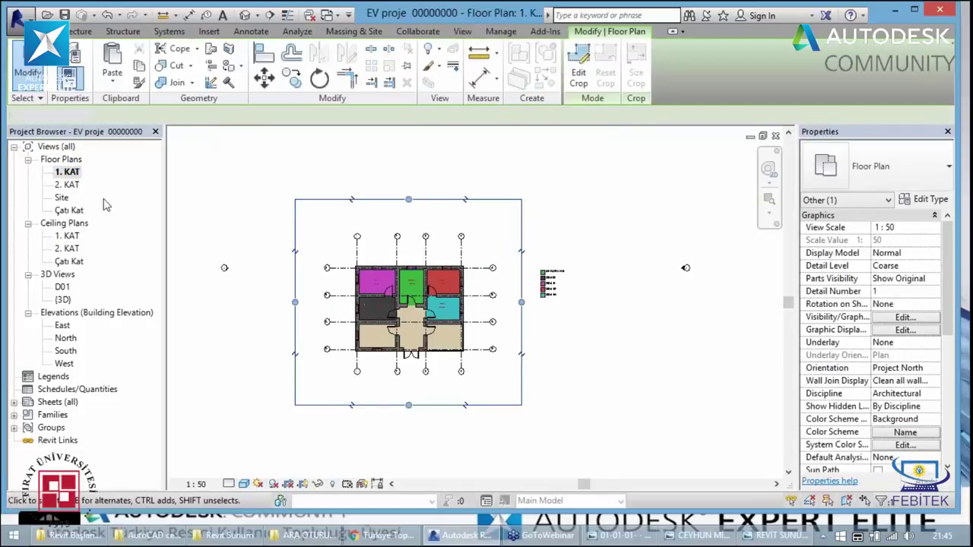
key(Escape)
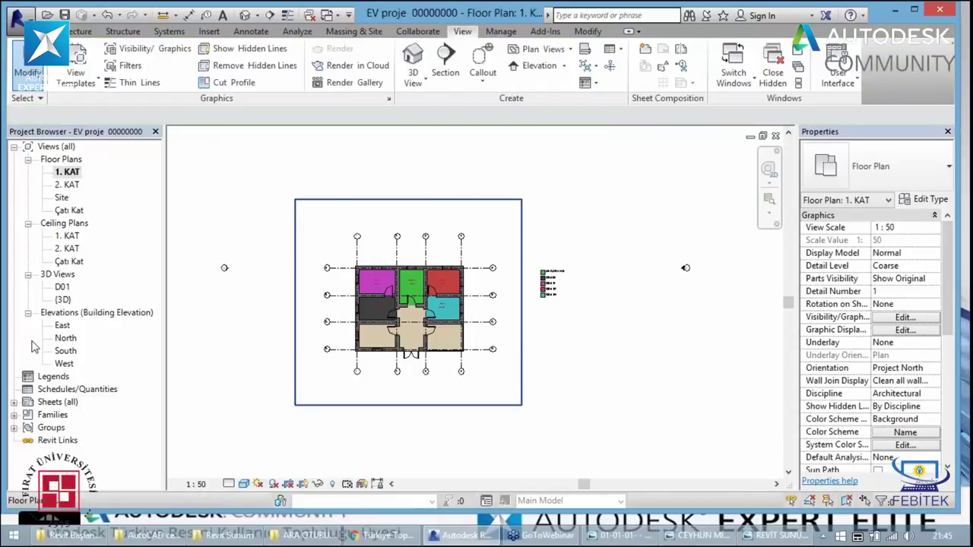
click(13, 402)
double_click(46, 415)
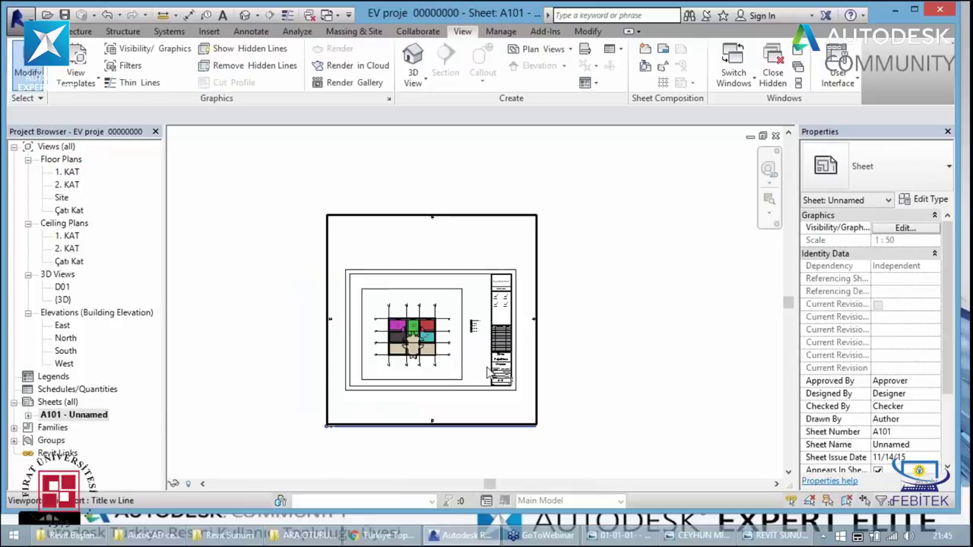
scroll(532, 377, up, 2)
scroll(570, 378, up, 1)
scroll(380, 329, down, 2)
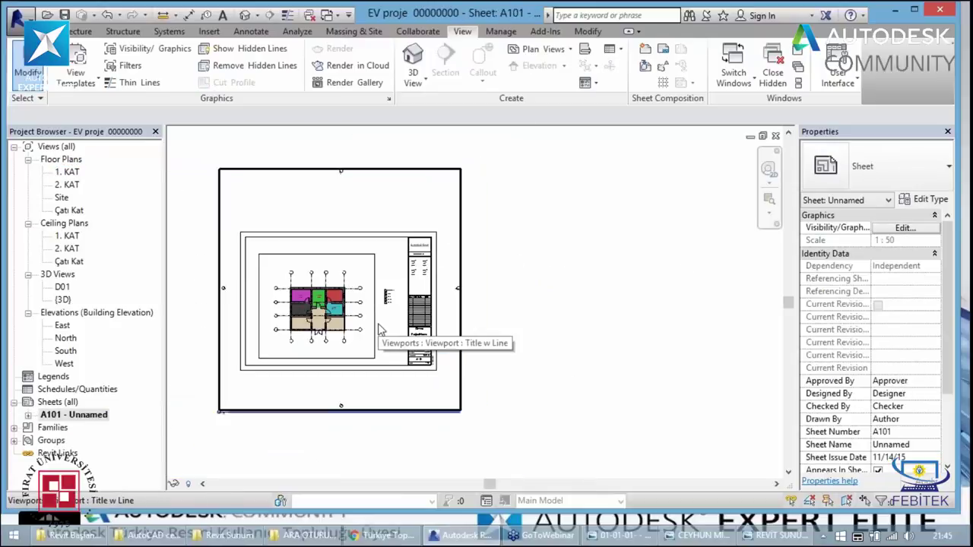
key(z)
key(r)
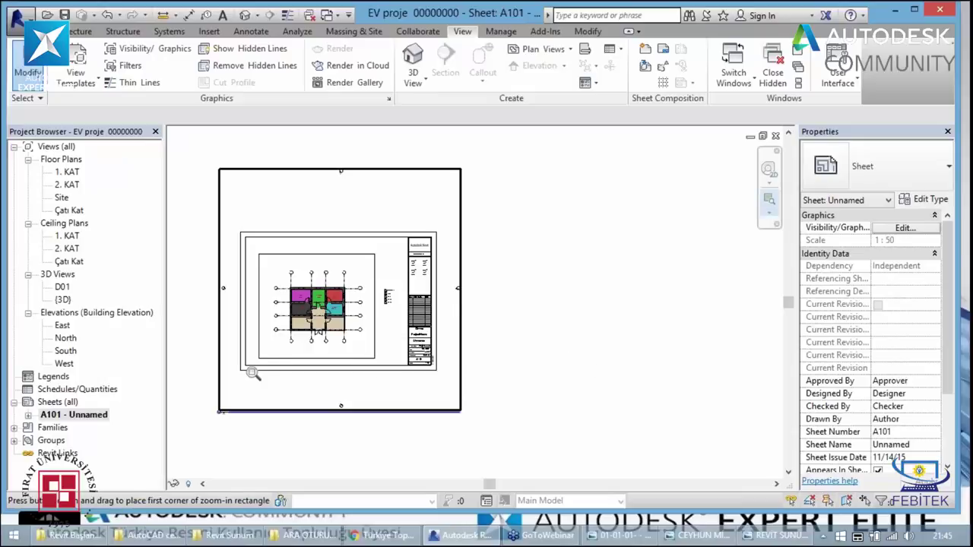
drag(228, 370, 447, 227)
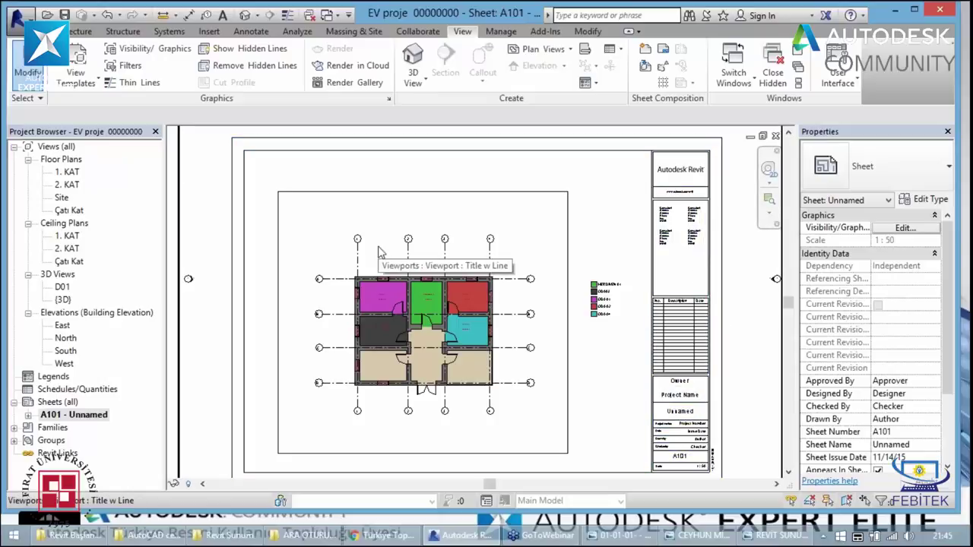
double_click(65, 171)
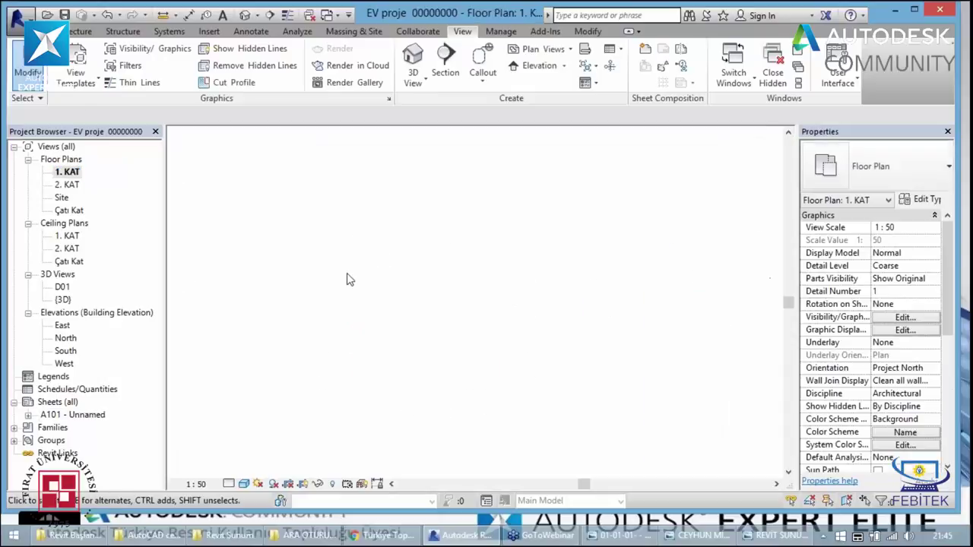
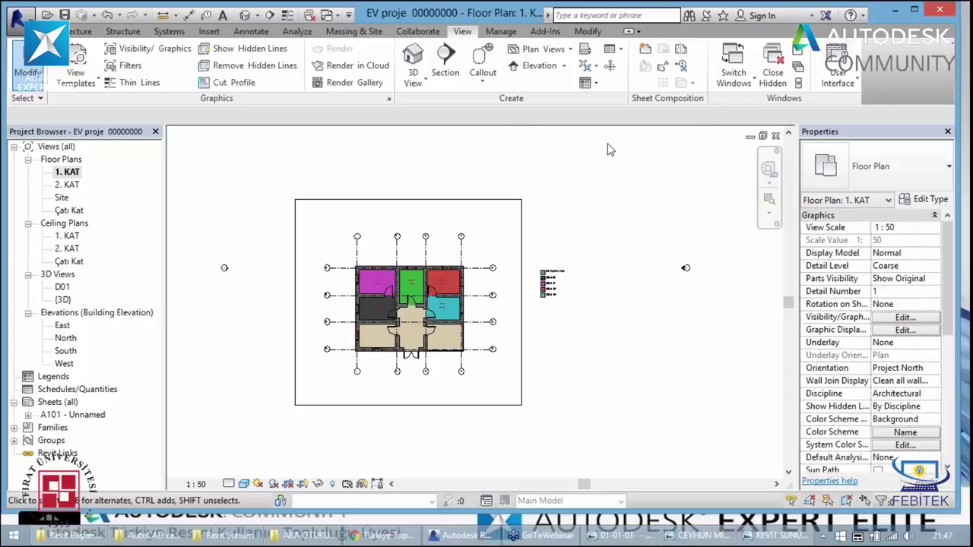
- Show the application menu's Export list with formats such as gbXML, IFC and Images
click(258, 15)
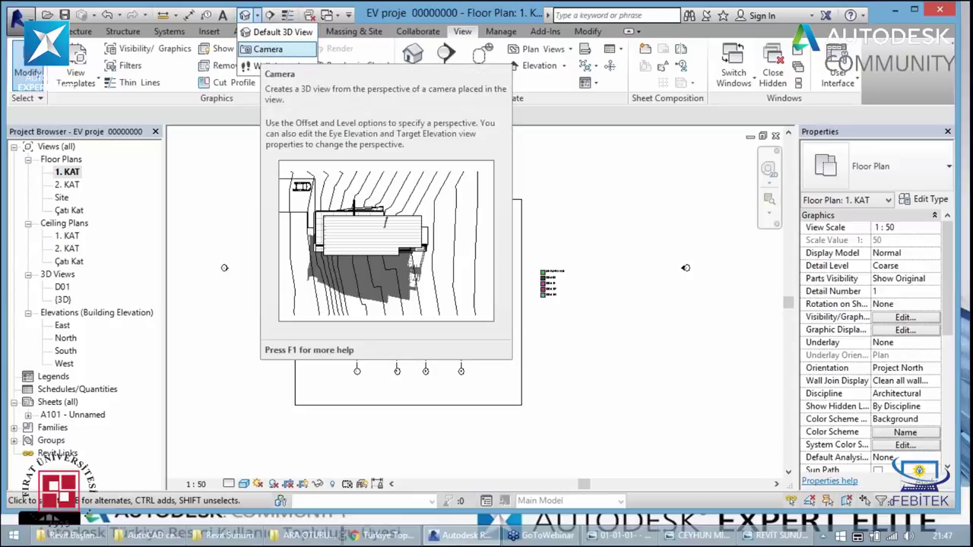
key(Escape)
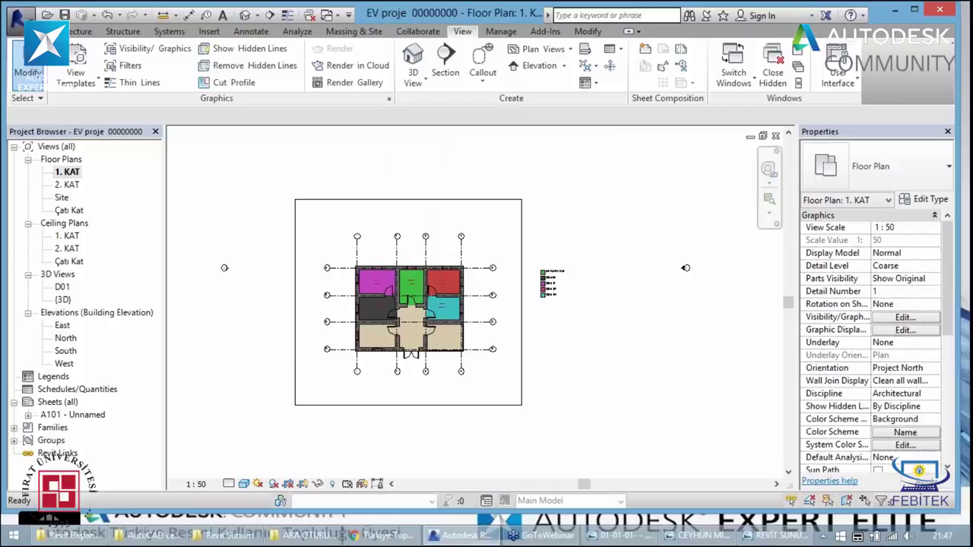
click(16, 16)
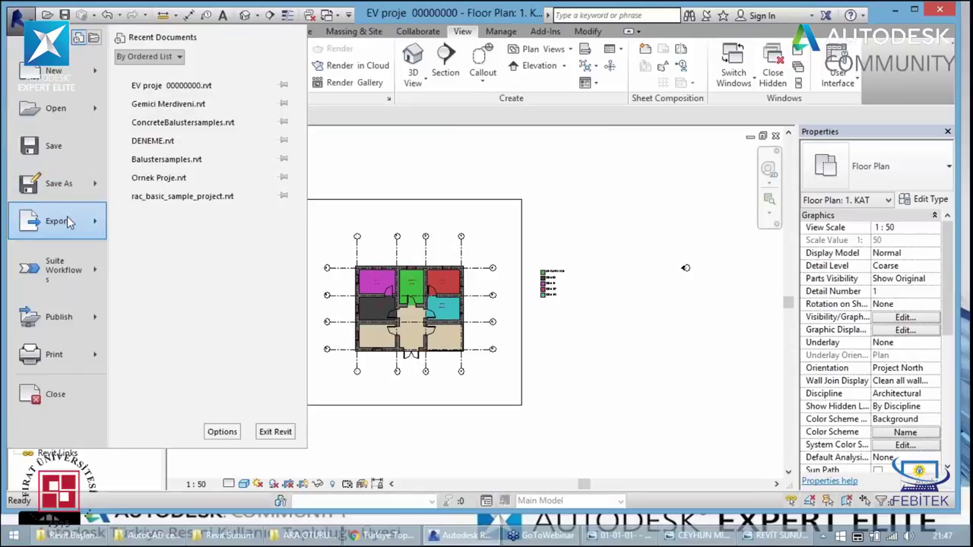
mouse_move(57, 221)
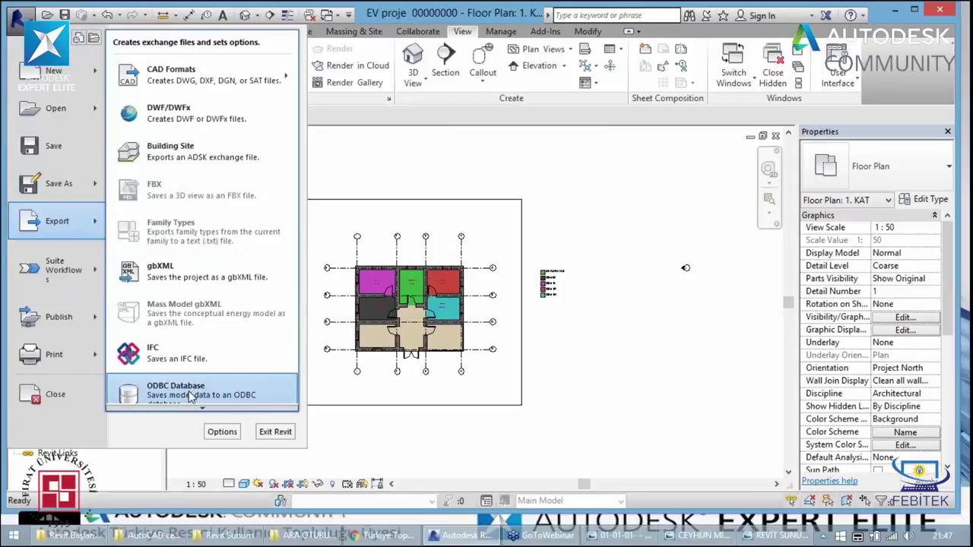
click(202, 411)
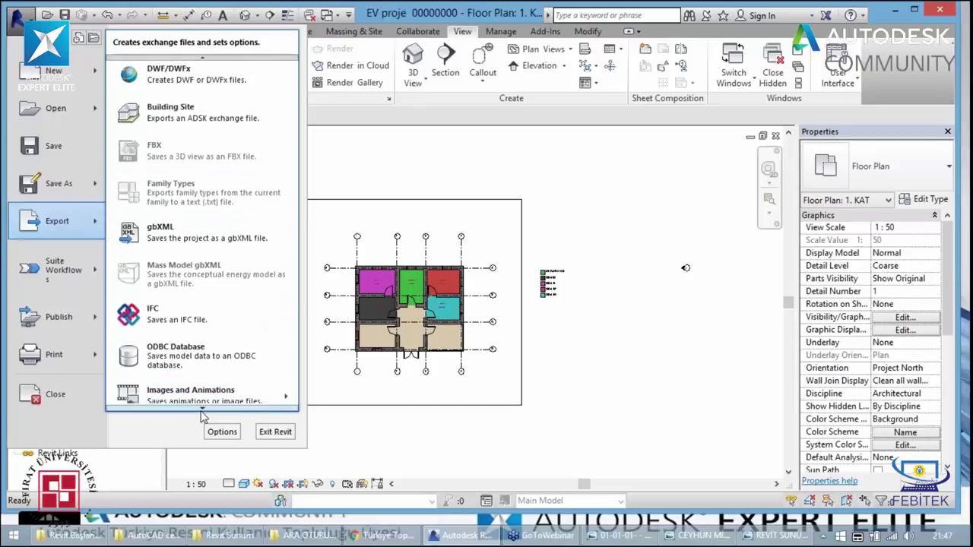
scroll(201, 410, down, 2)
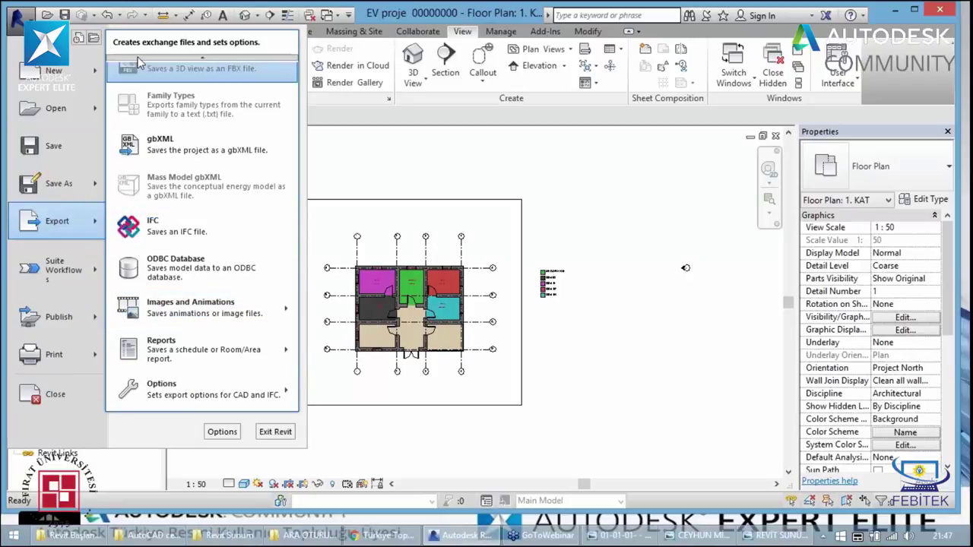
scroll(139, 63, up, 1)
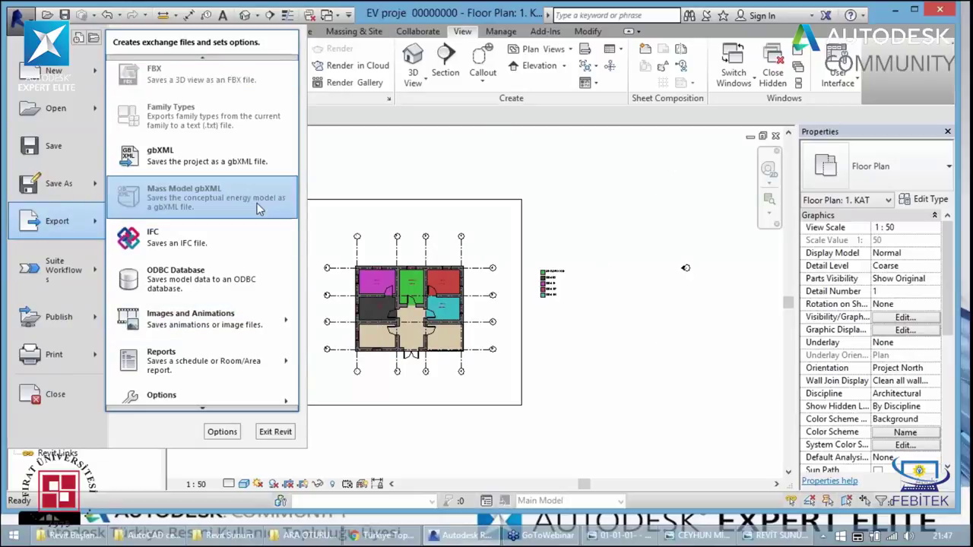
- Click the drawing area to dismiss the Export menu, revealing the colour-filled 1. KAT plan
click(510, 149)
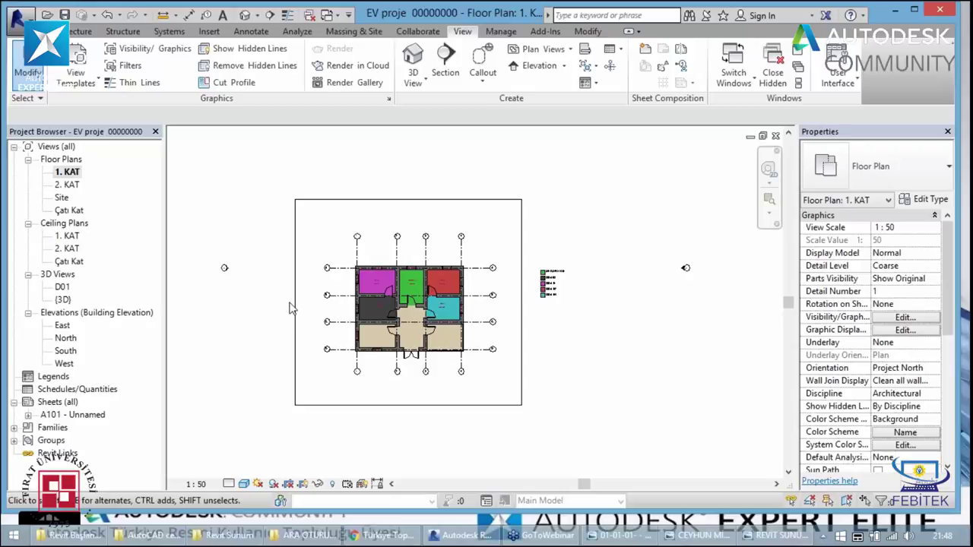
- Glance at the recent-projects file menu and close it without opening anything
click(243, 198)
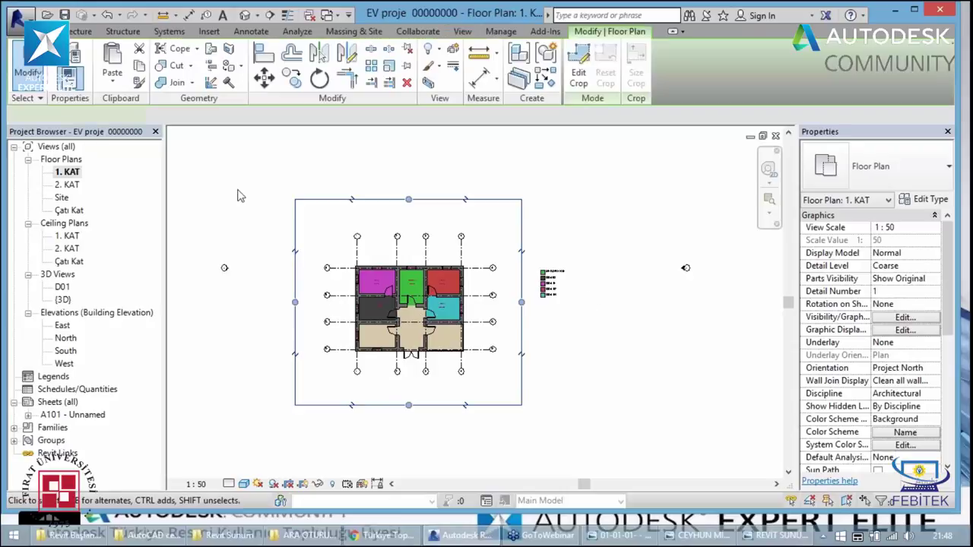
click(192, 171)
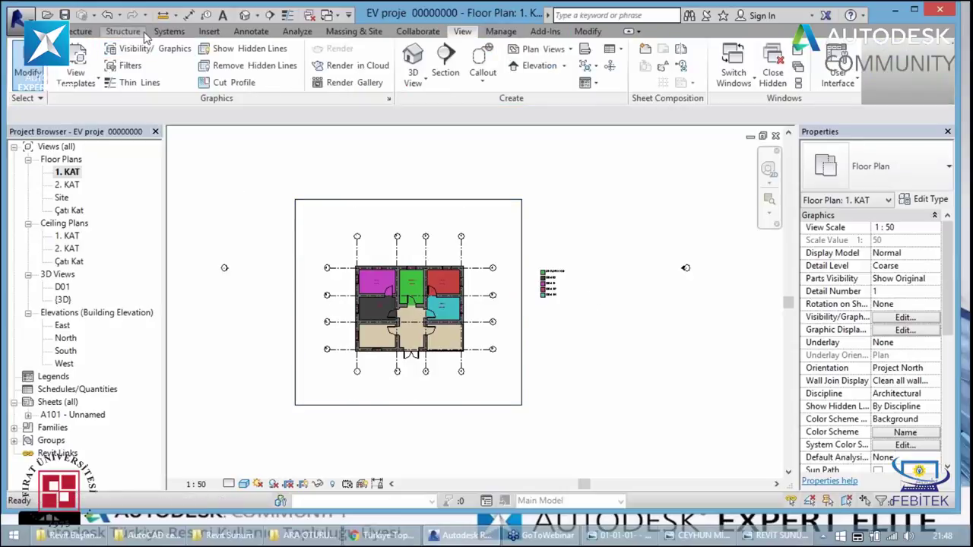
click(19, 16)
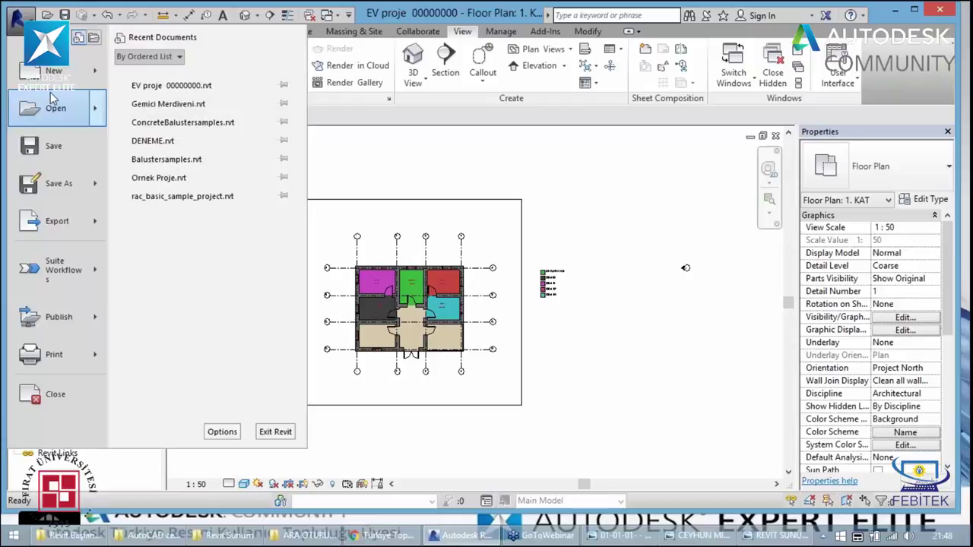
click(319, 167)
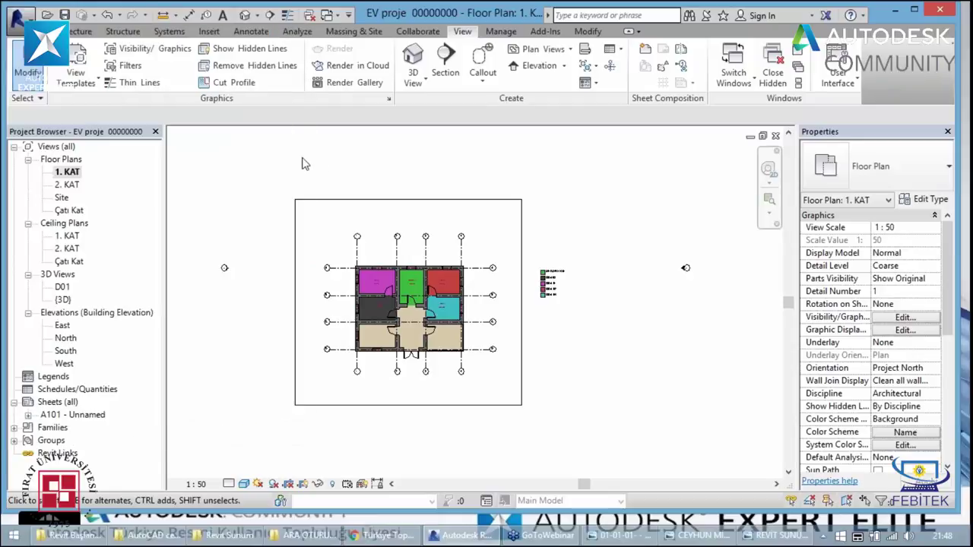
- Start Link CAD and select the 001 MİMARİ ORJ drawing in the AutoCAD folder
click(210, 31)
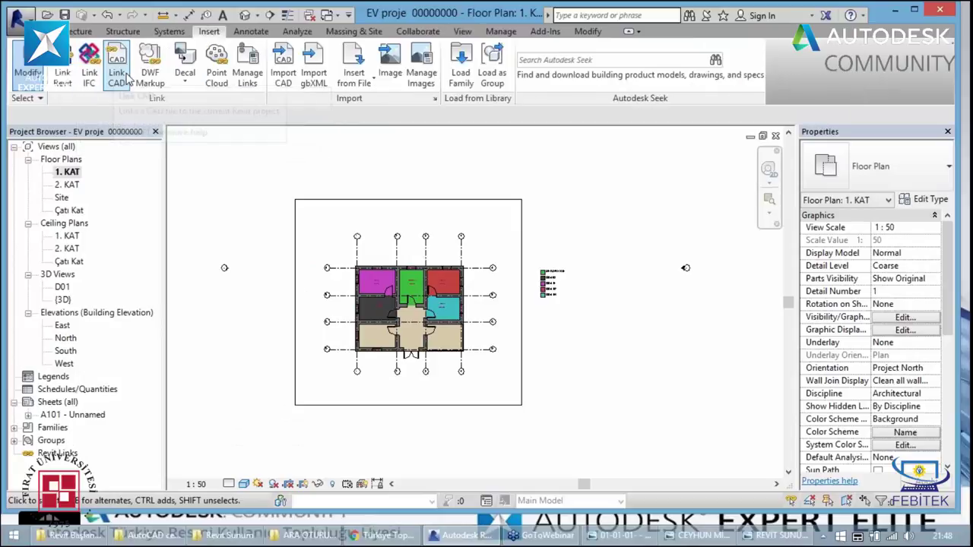
click(117, 73)
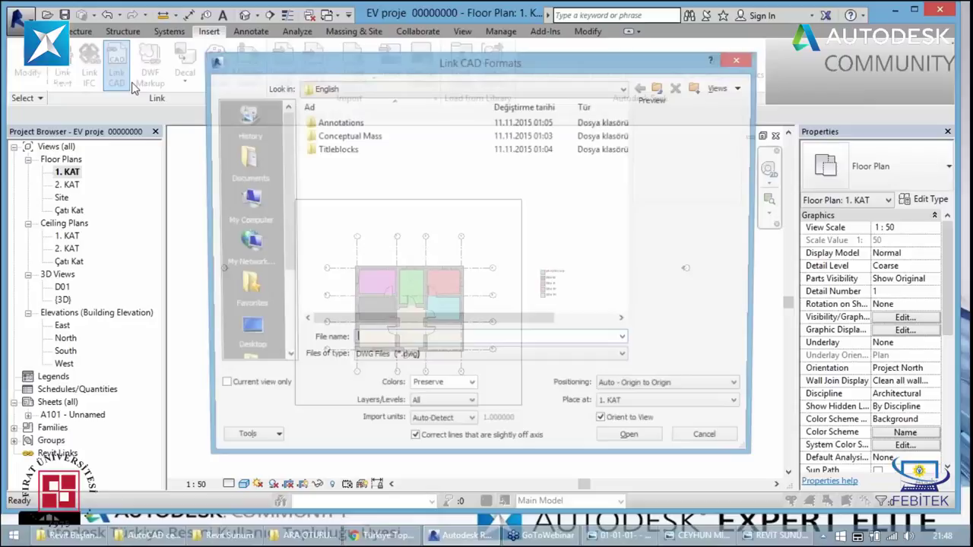
drag(340, 69, 284, 58)
click(190, 319)
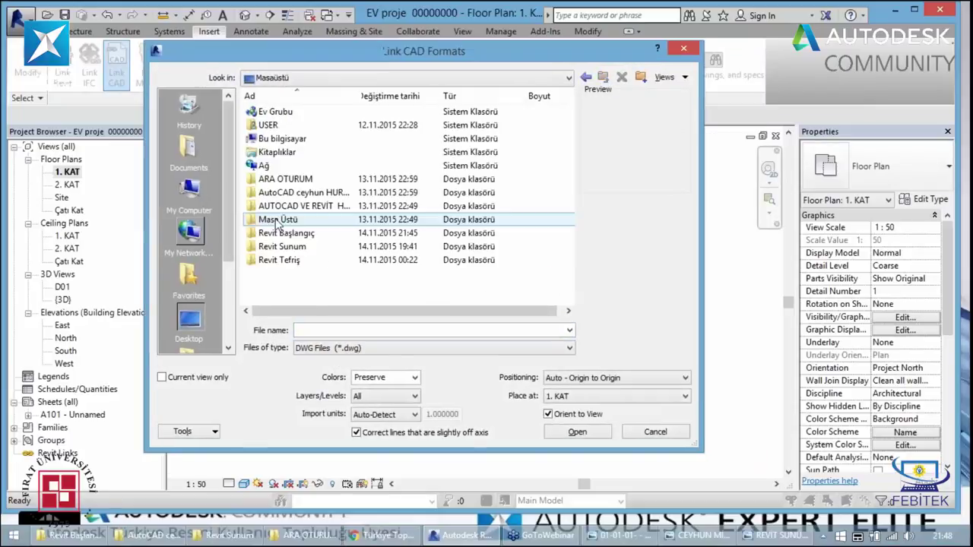
double_click(304, 193)
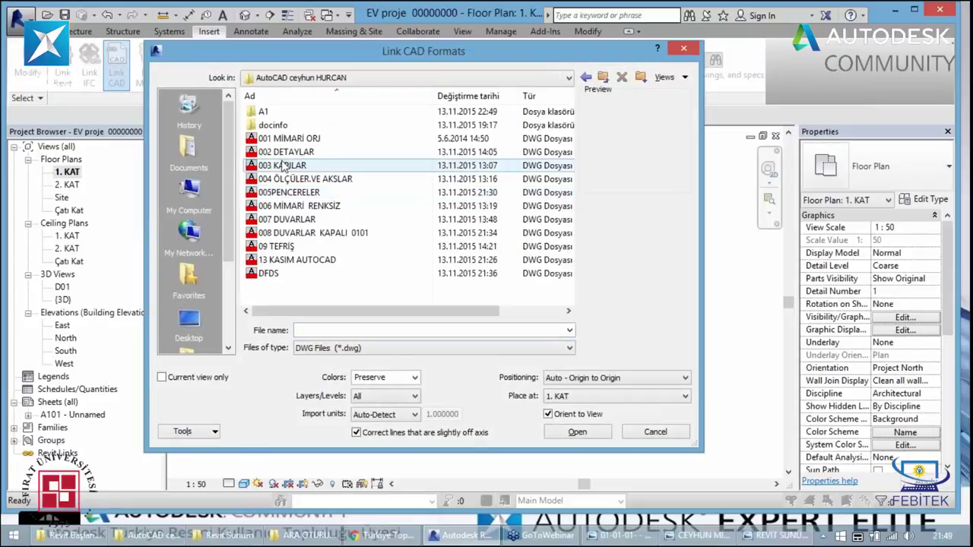
click(323, 139)
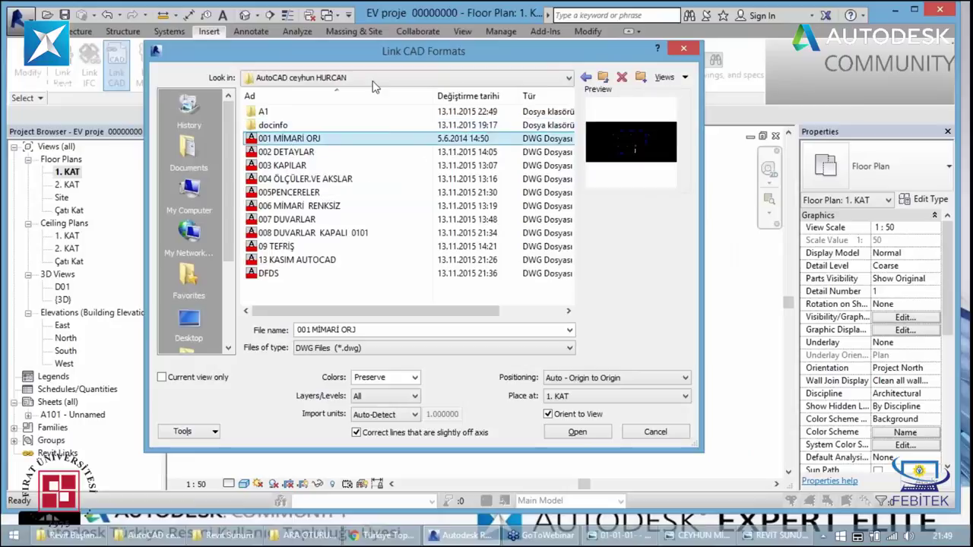
drag(352, 58, 226, 31)
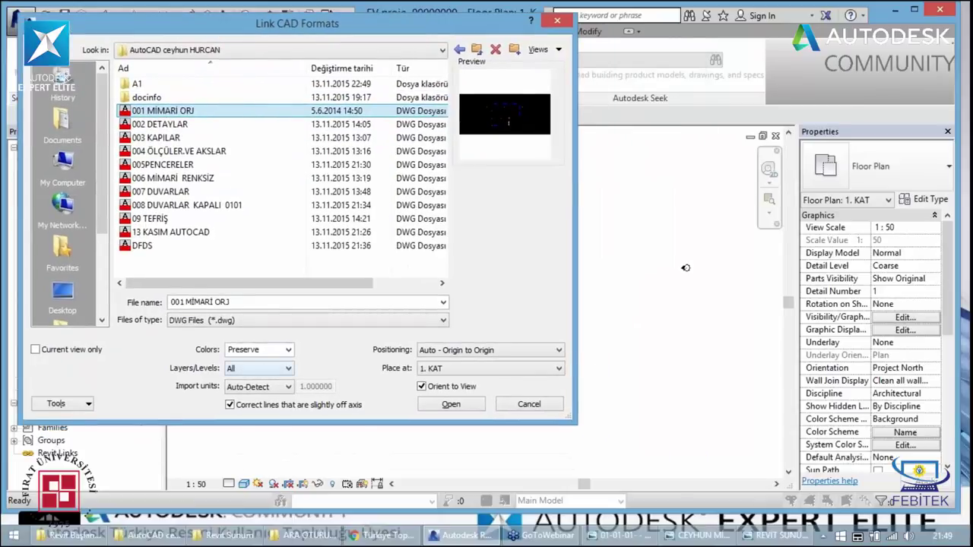
- Review layers (All), import units (Auto-Detect) and positioning (Auto - Origin to Origin), then cancel linking
click(258, 366)
click(273, 391)
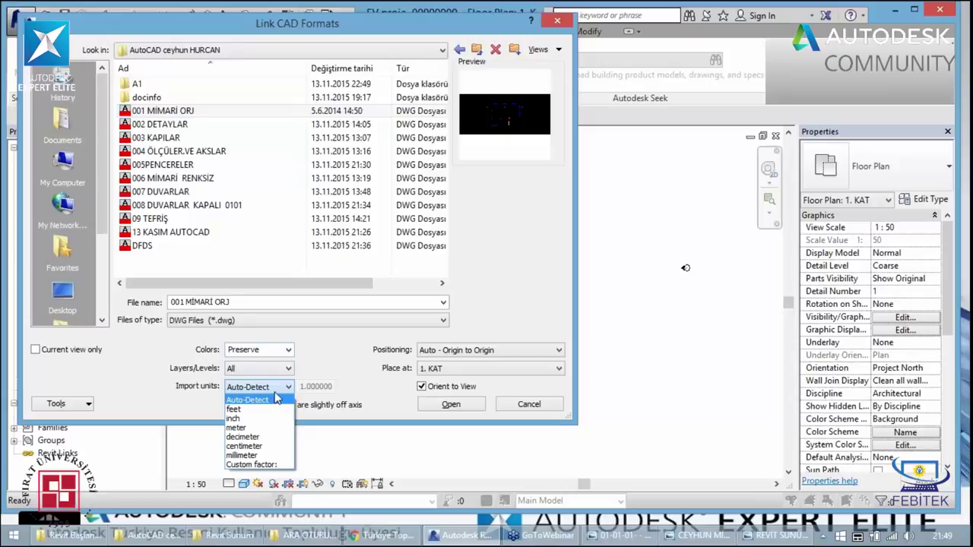
click(277, 391)
click(288, 368)
click(288, 368)
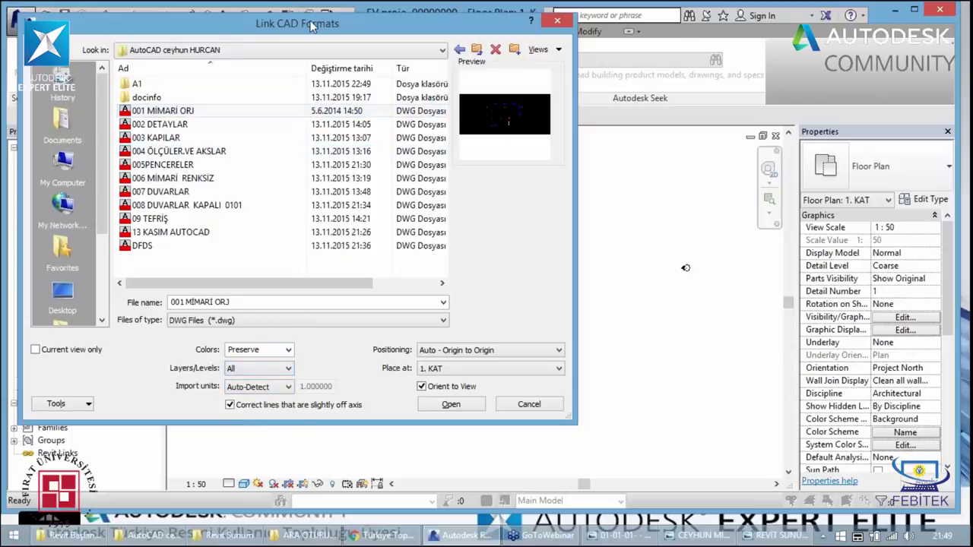
drag(312, 24, 76, 13)
click(251, 338)
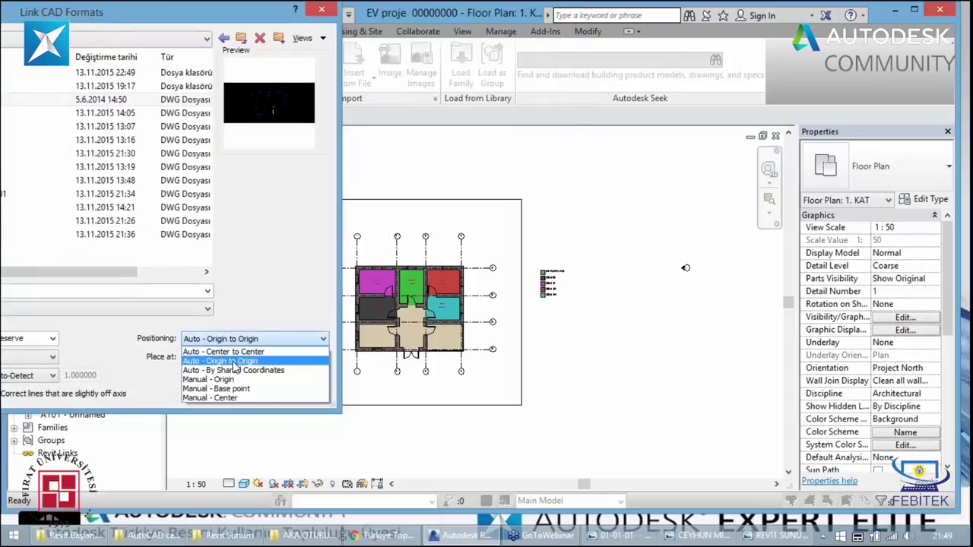
click(323, 16)
click(323, 12)
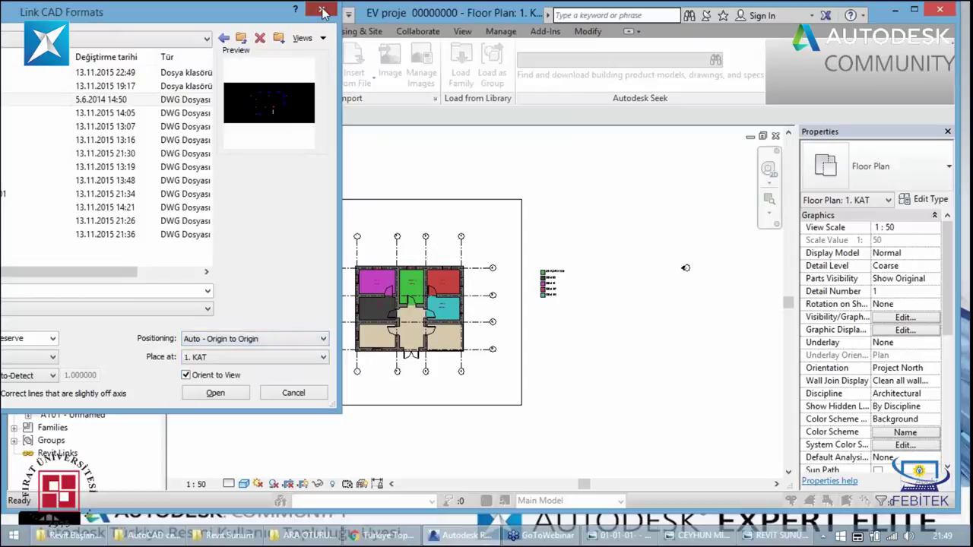
click(323, 12)
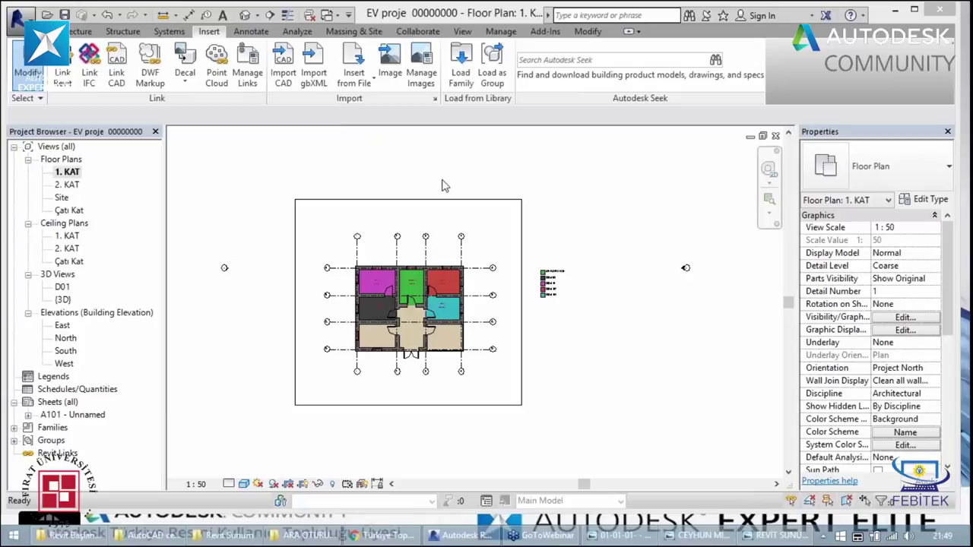
- Select the M_Single-Flush 90x210 door by the cyan room and view its Type Properties unchanged
click(437, 297)
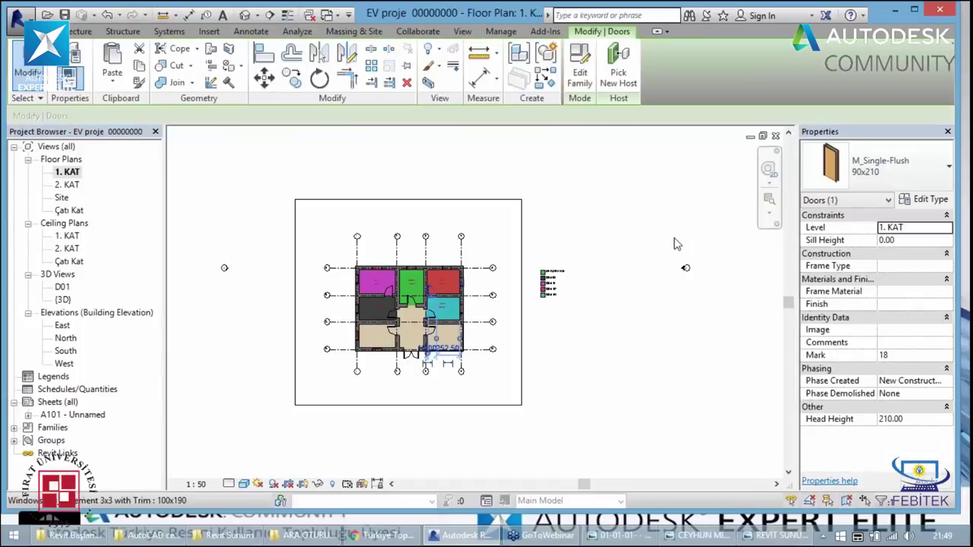
click(943, 200)
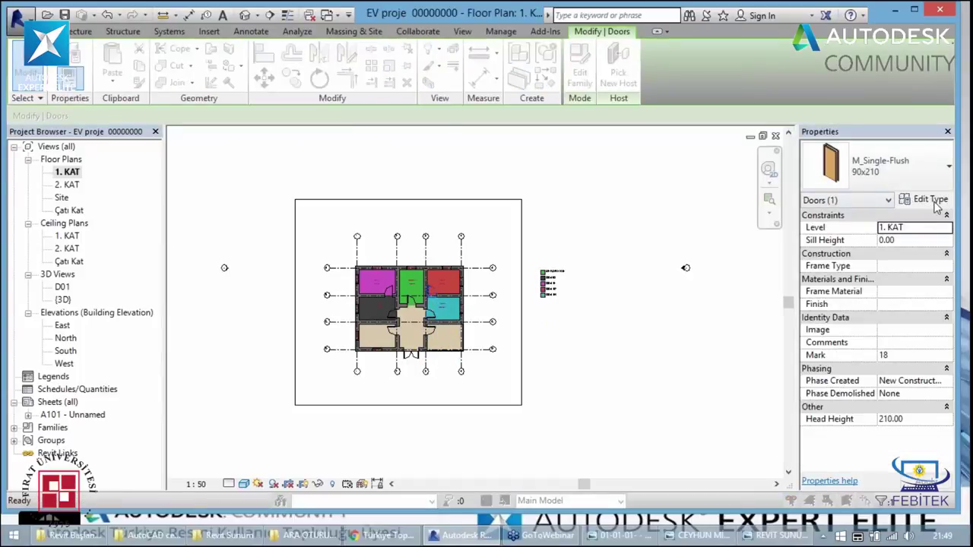
mouse_move(354, 21)
mouse_down()
mouse_move(620, 19)
mouse_move(915, 37)
mouse_up()
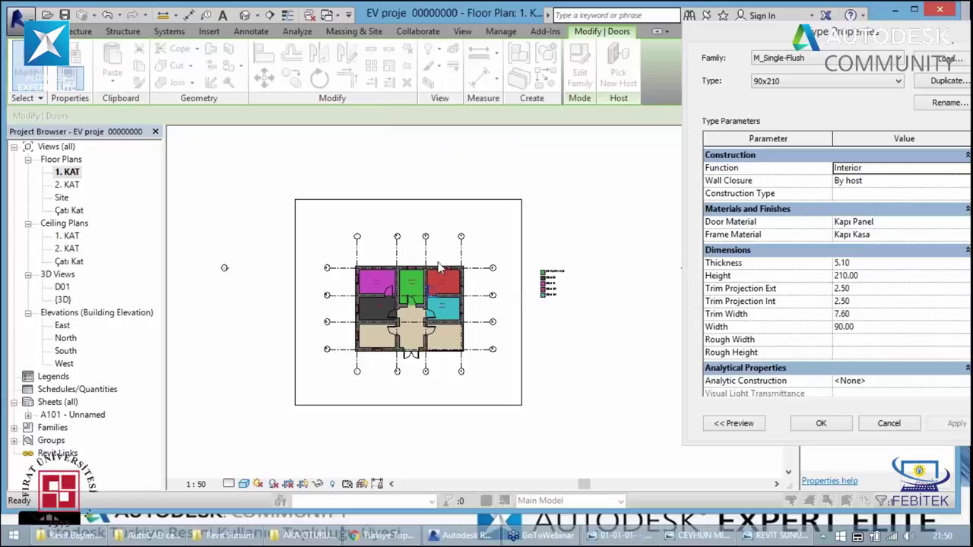
click(262, 222)
click(752, 62)
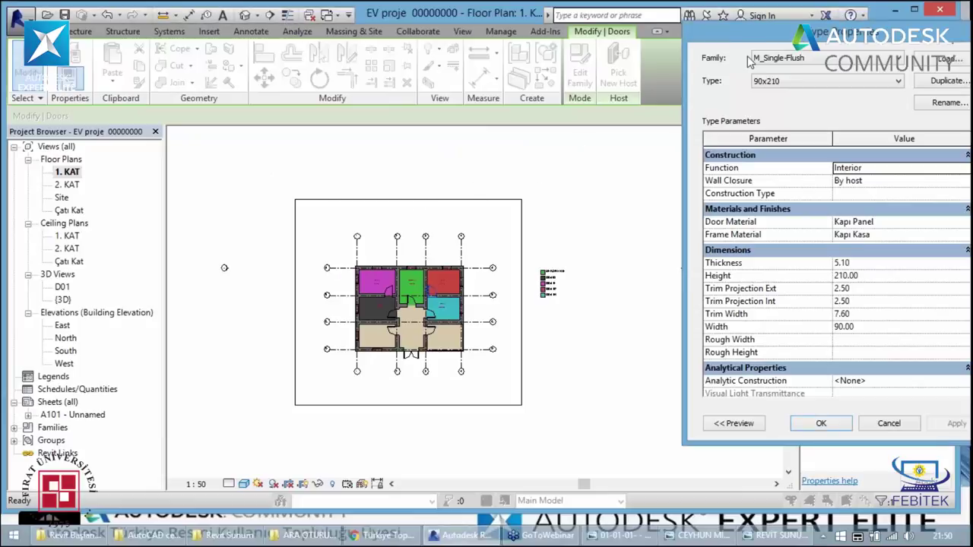
drag(802, 38, 444, 34)
key(Escape)
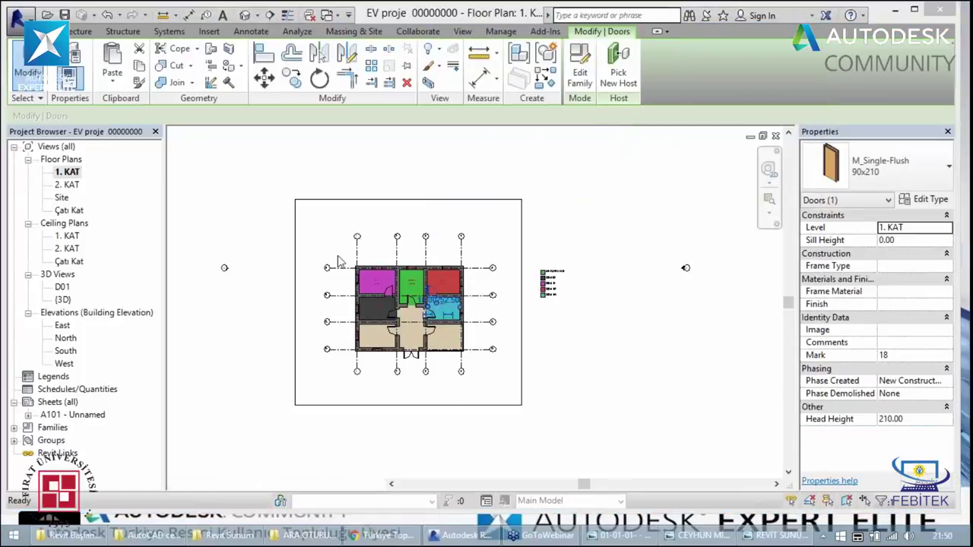
- Open the 2. KAT floor plan and zoom in and back out
click(70, 185)
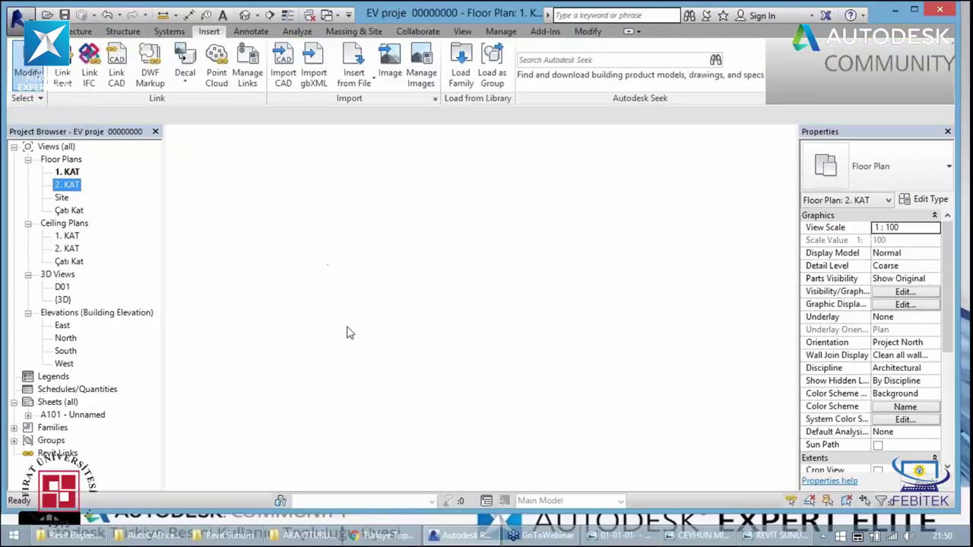
scroll(368, 240, up, 2)
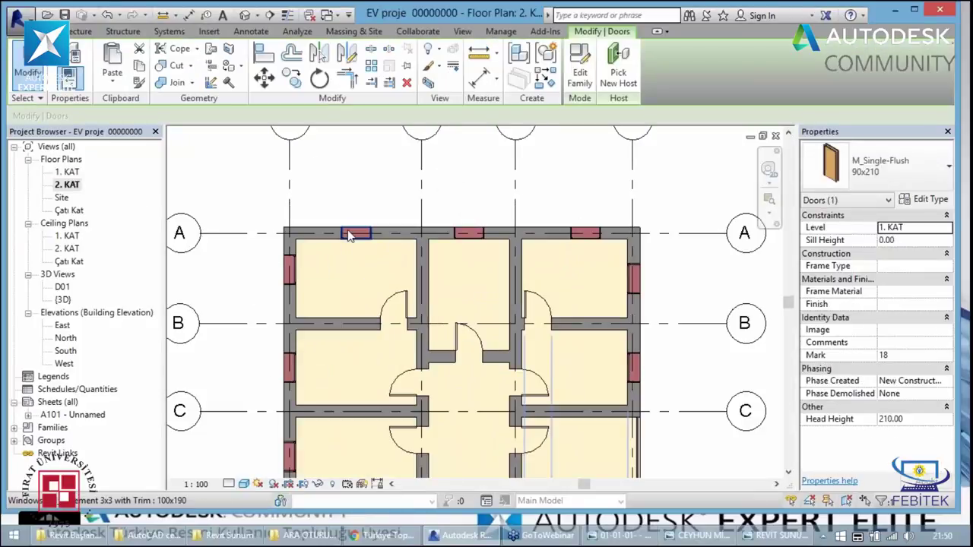
scroll(342, 241, up, 3)
scroll(321, 242, up, 2)
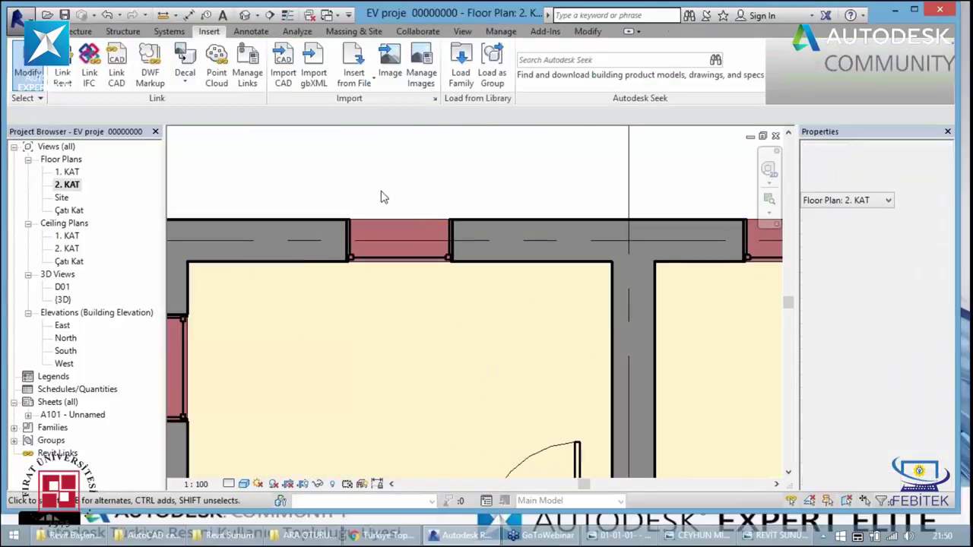
scroll(305, 248, down, 2)
scroll(328, 233, down, 1)
scroll(305, 226, down, 1)
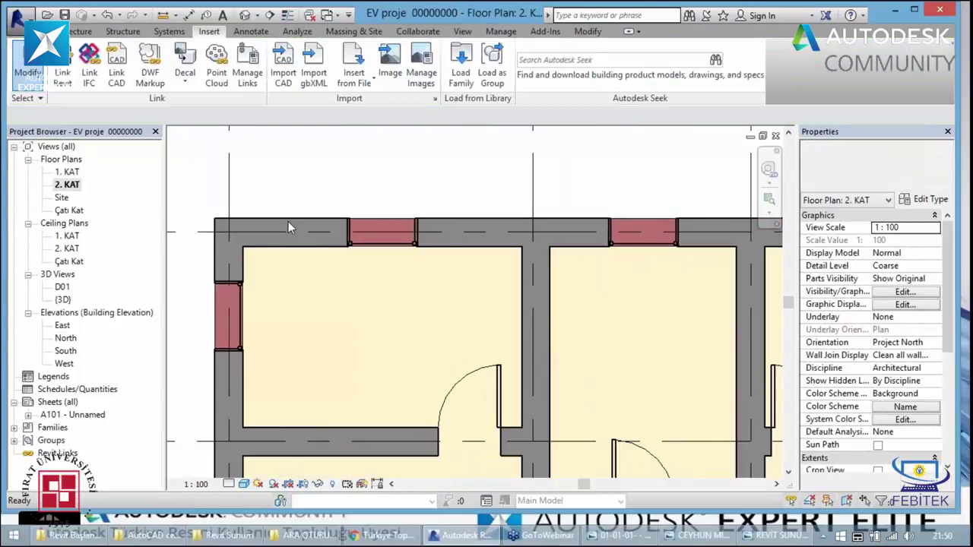
- Toggle Thin Lines on and off to compare lineweights, then show the Manage tab
click(287, 15)
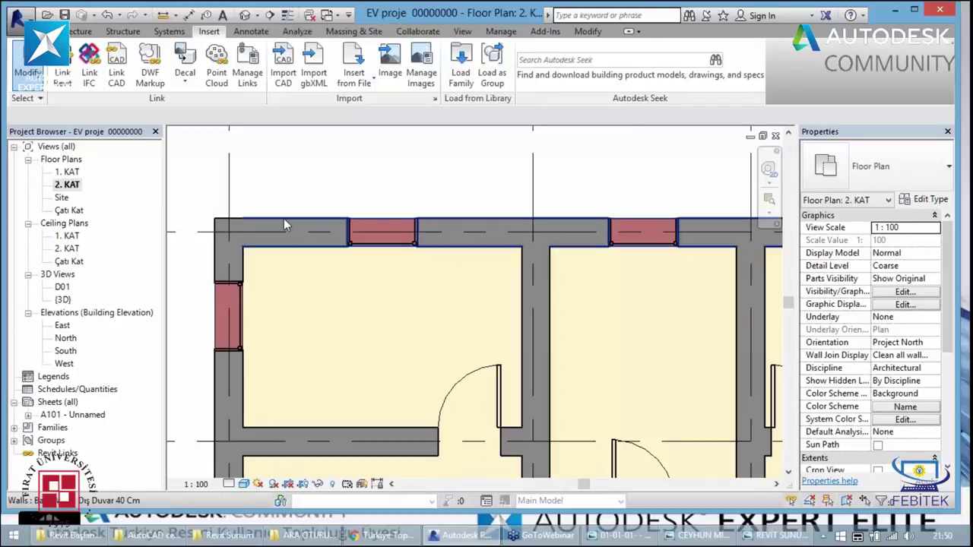
click(288, 16)
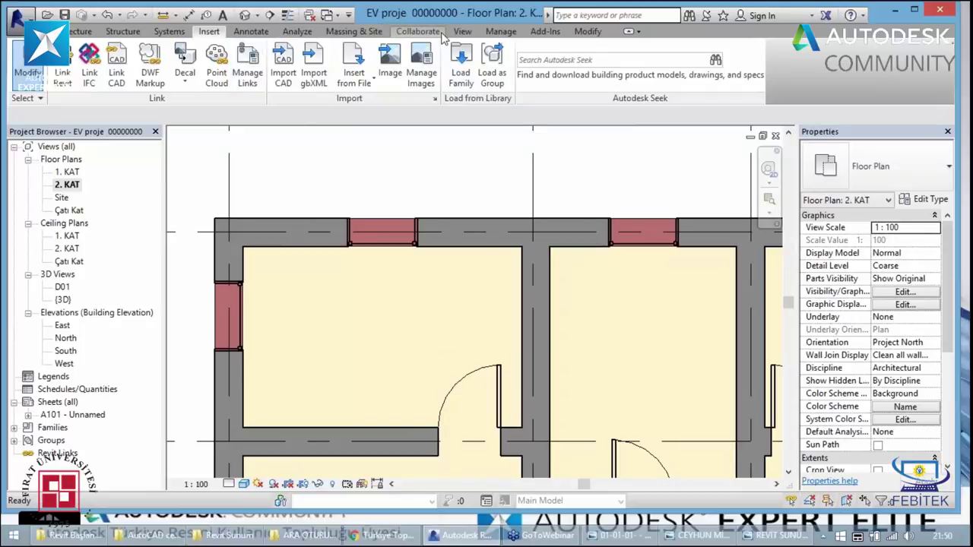
click(501, 32)
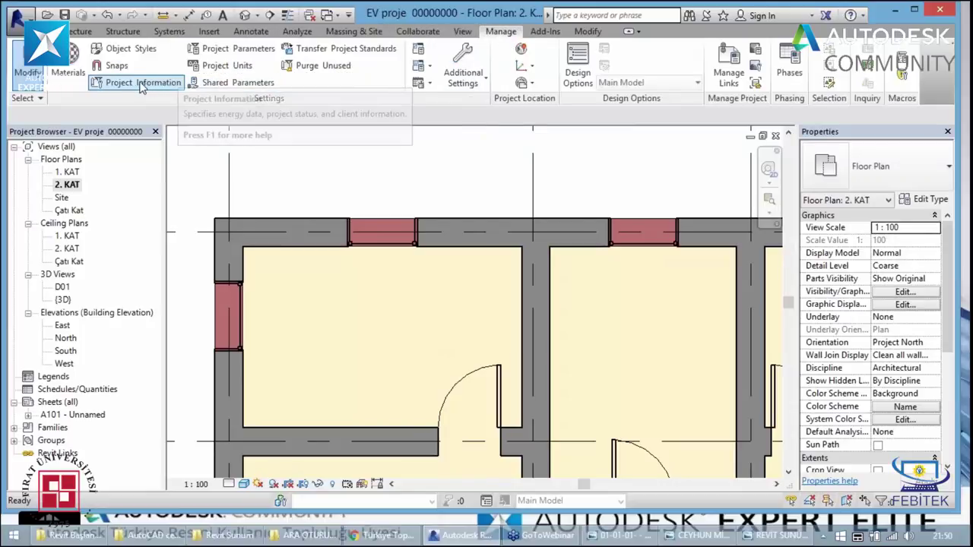
- Open Object Styles and scroll through the model categories
click(126, 49)
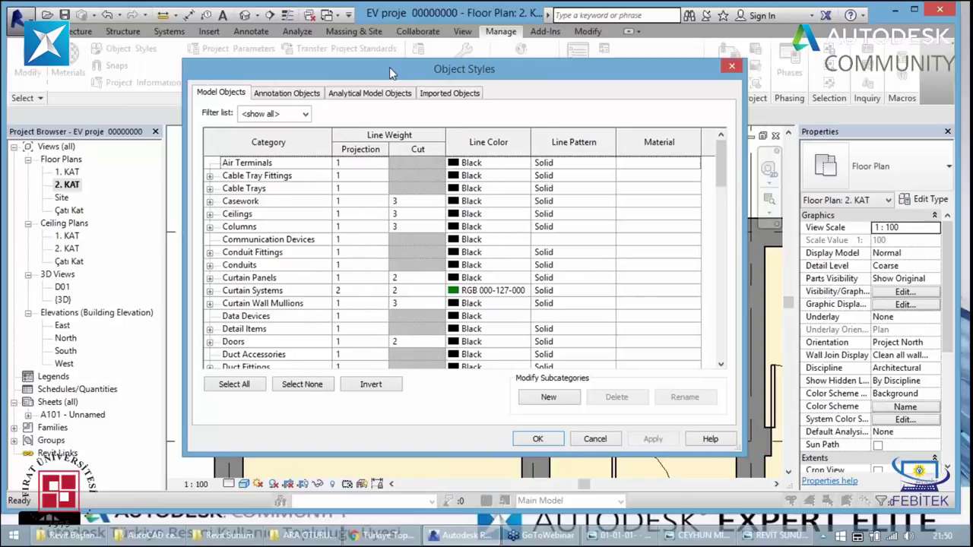
mouse_move(416, 78)
mouse_down()
mouse_move(273, 69)
mouse_move(170, 41)
mouse_up()
scroll(266, 228, down, 10)
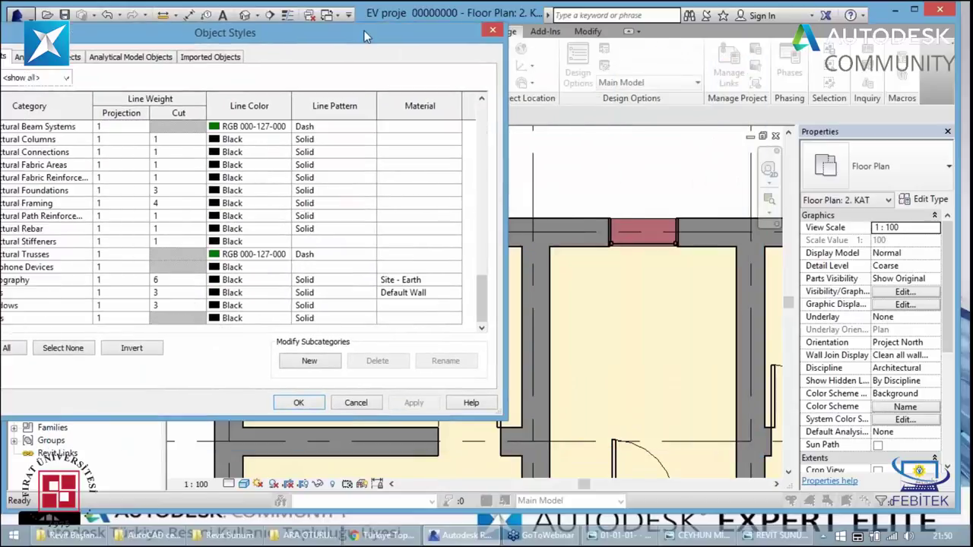
mouse_move(363, 36)
mouse_down()
mouse_move(492, 76)
mouse_move(547, 76)
mouse_up()
- Inspect the Walls cut lineweight choices (3), then close and reopen Object Styles
click(327, 338)
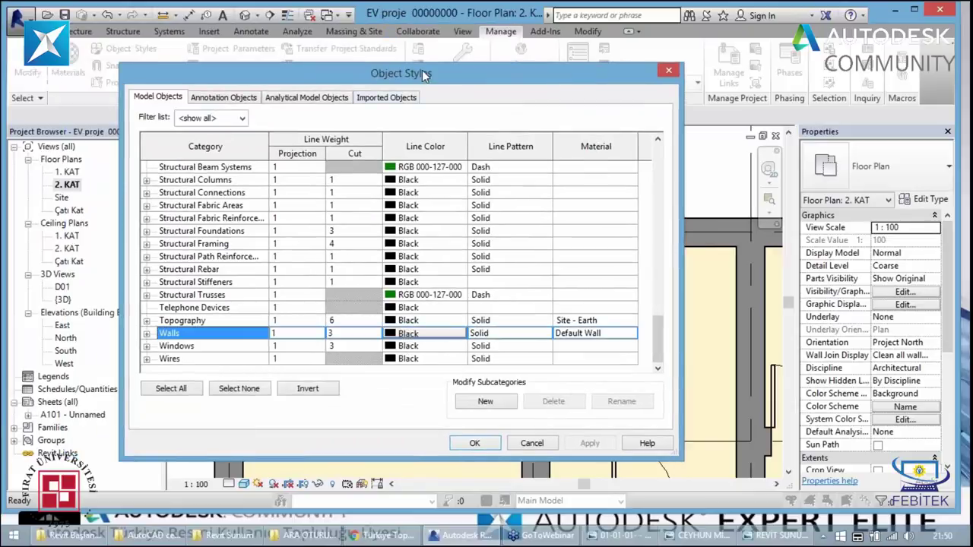
drag(420, 76, 383, 84)
click(331, 342)
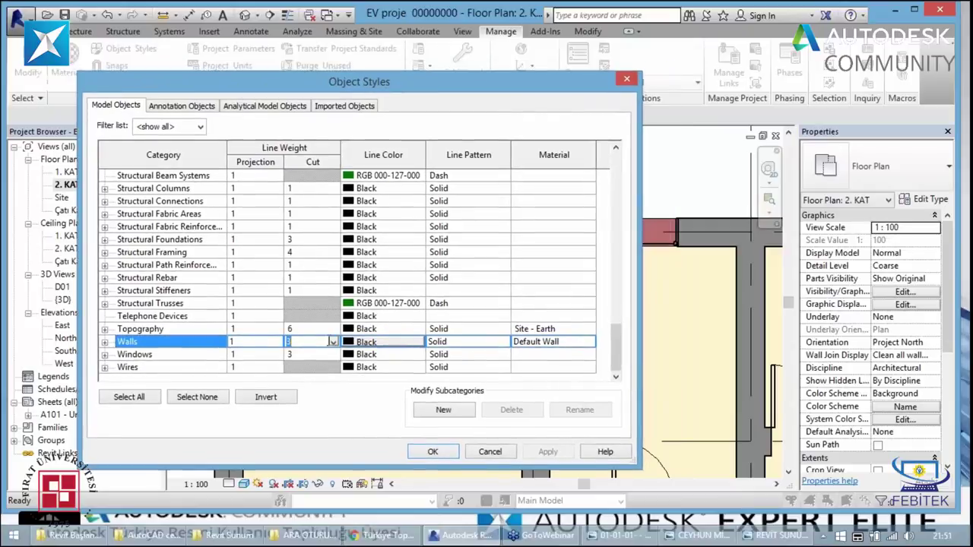
click(330, 342)
mouse_move(394, 95)
mouse_down()
mouse_move(366, 84)
mouse_move(236, 85)
mouse_up()
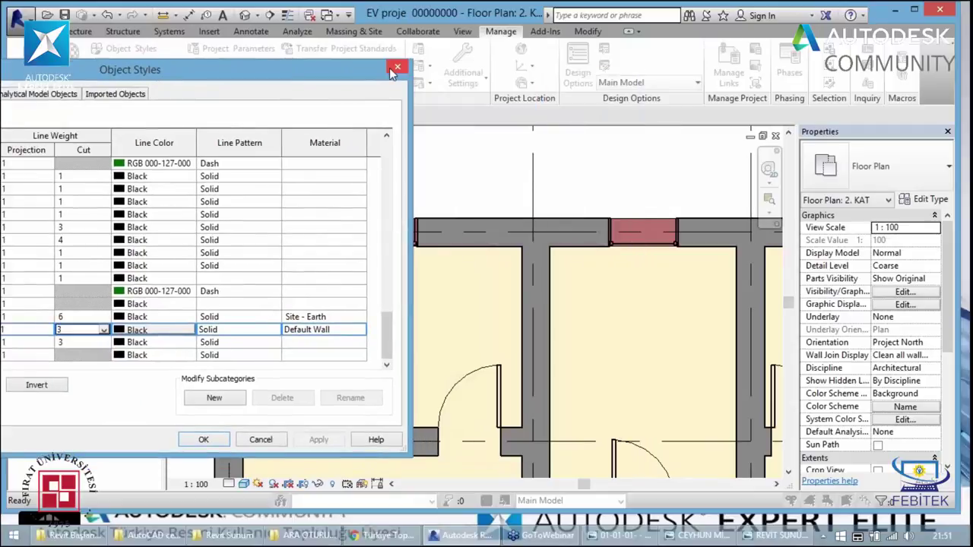
click(203, 439)
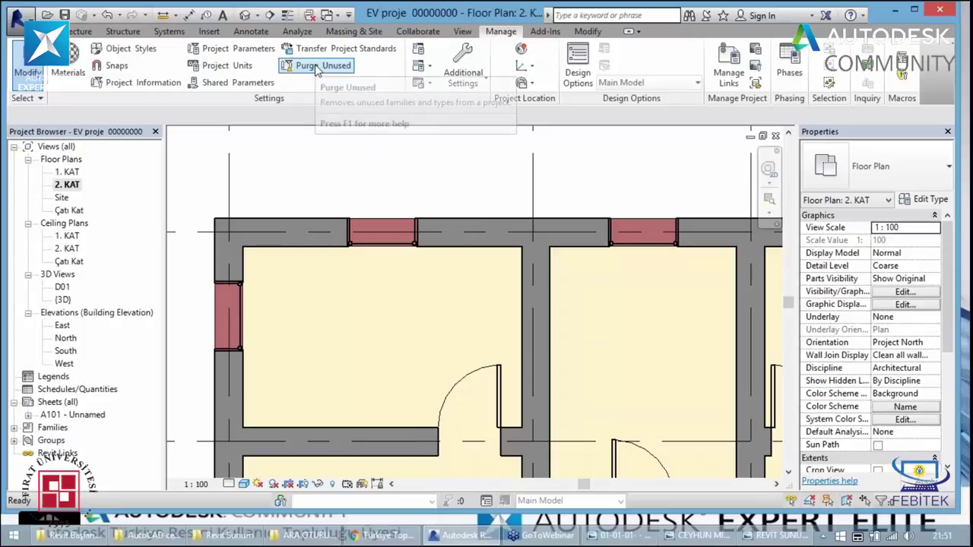
click(148, 59)
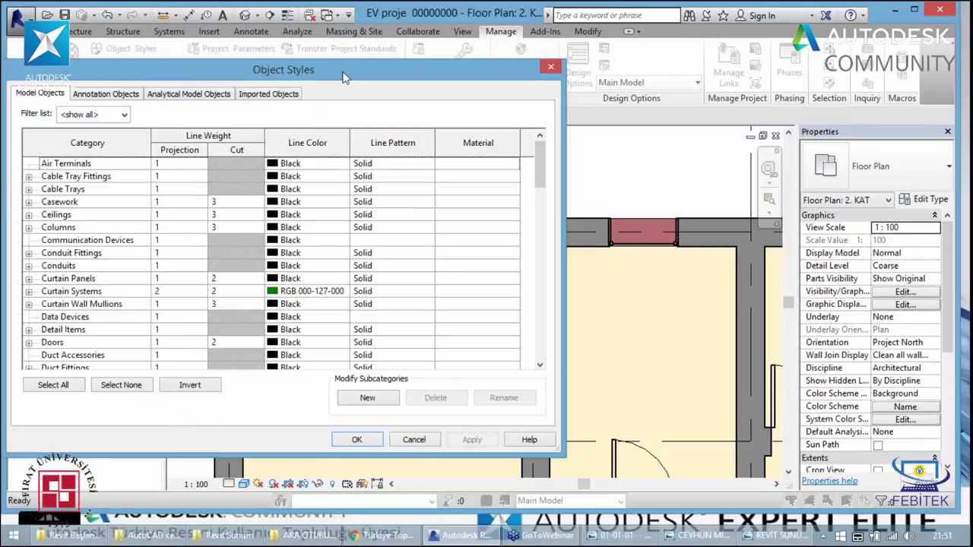
drag(343, 76, 189, 85)
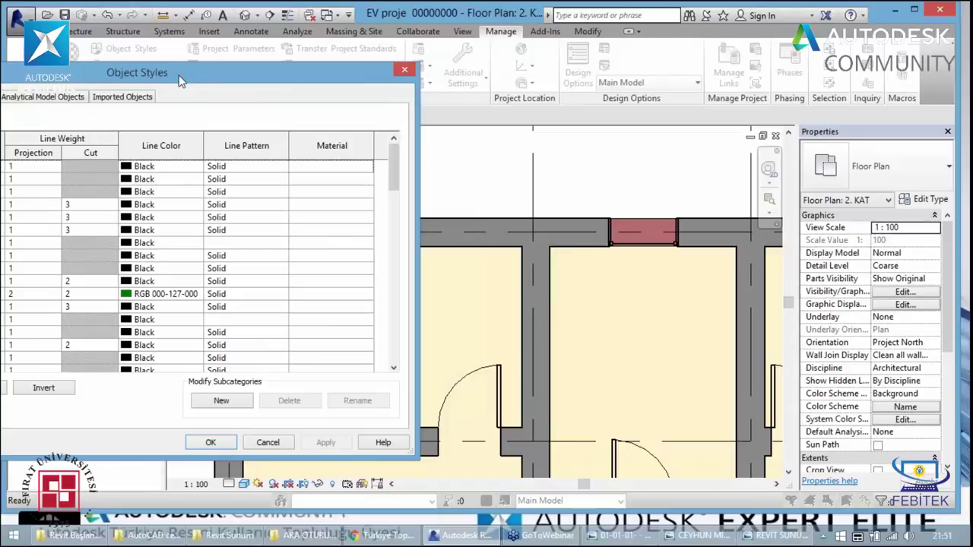
- Close Object Styles and turn on Thin Lines from the View tab
click(397, 76)
click(462, 32)
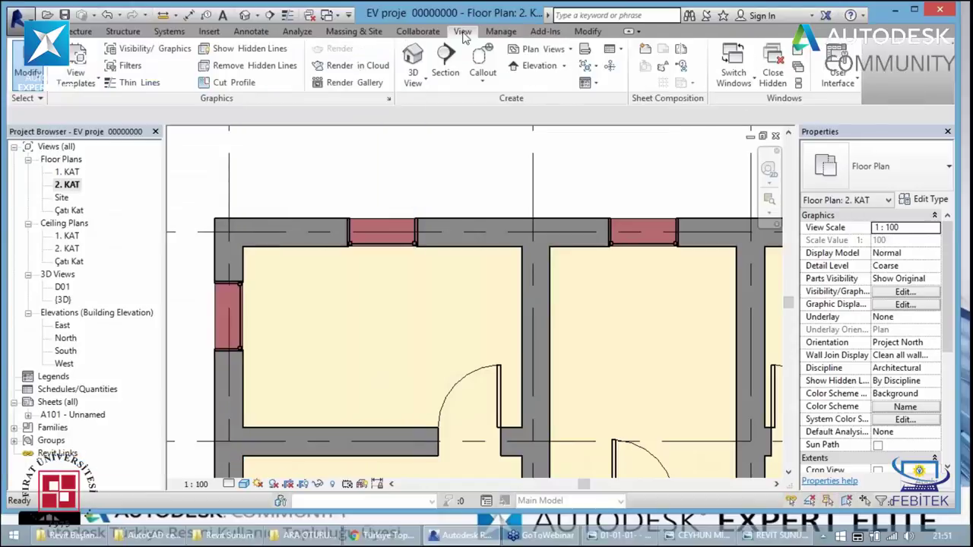
click(152, 84)
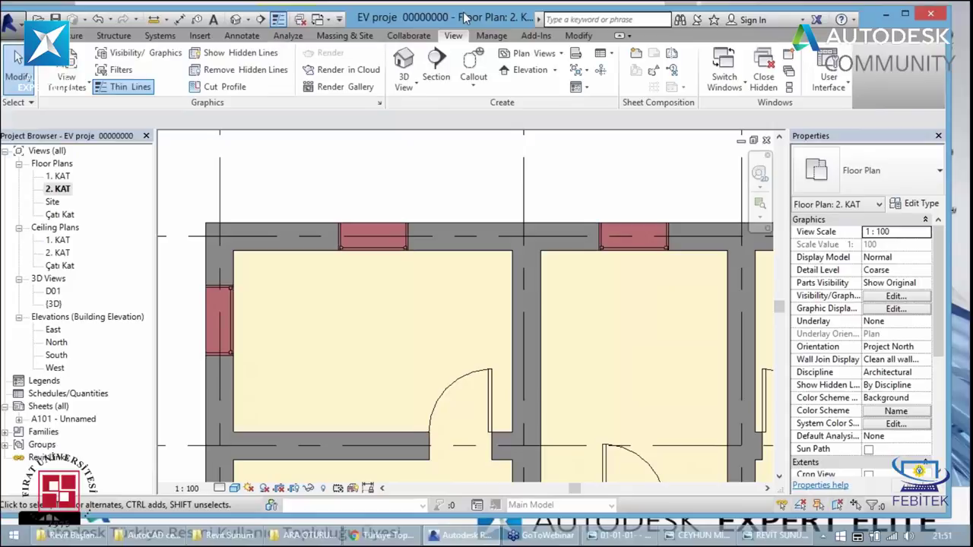
mouse_move(465, 16)
mouse_down()
mouse_move(367, 24)
mouse_move(471, 25)
mouse_up()
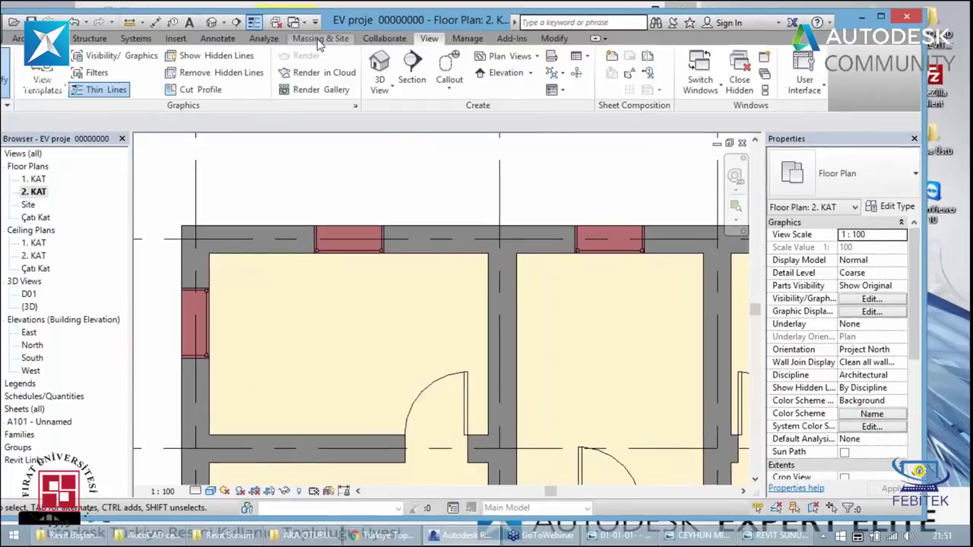
- Browse the Analyze, Collaborate, Manage, Add-Ins, Systems, Insert, Annotate and Massing tabs, ending on View
click(262, 38)
click(386, 39)
click(429, 39)
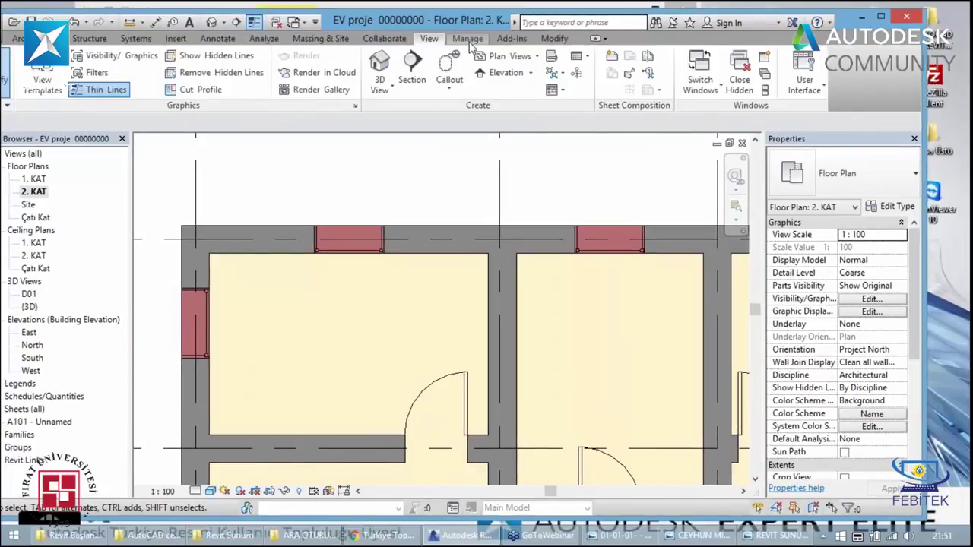
click(467, 38)
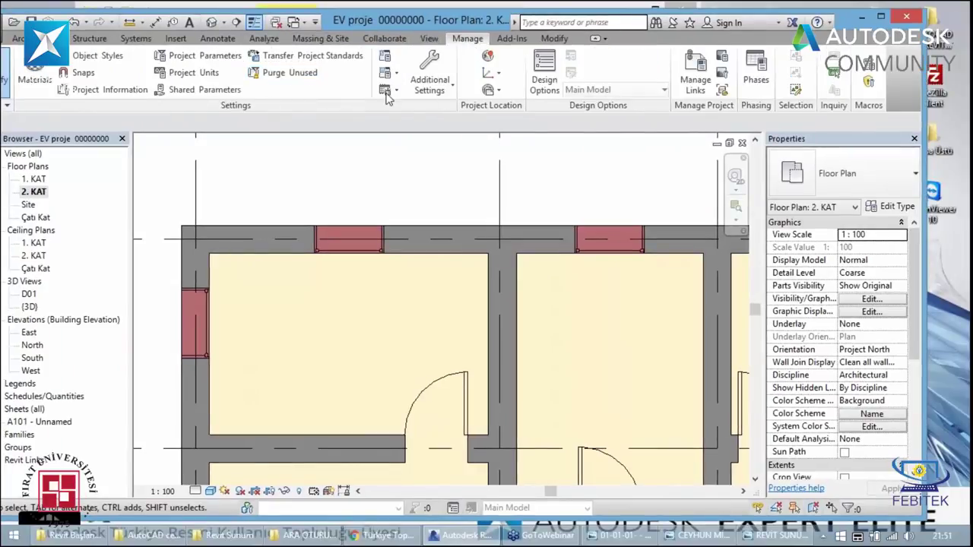
click(509, 39)
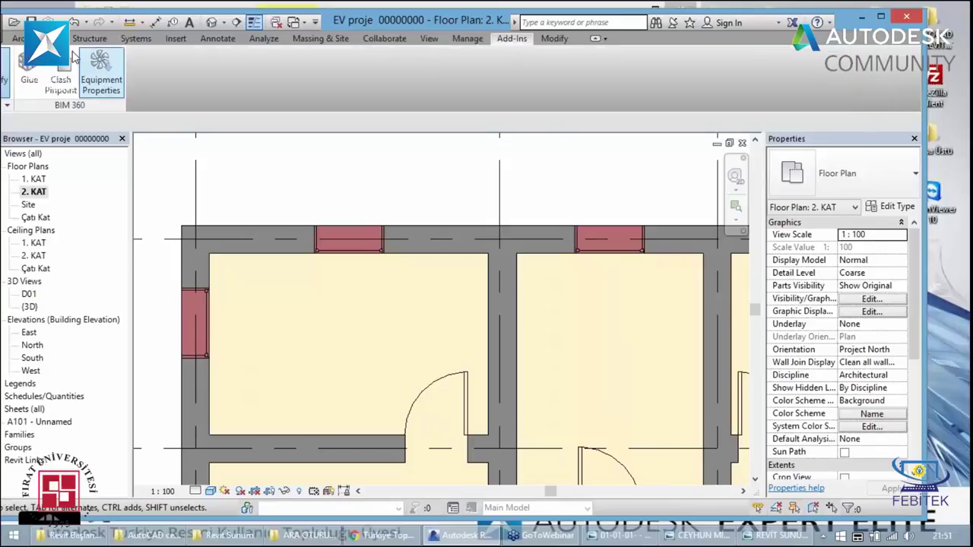
click(144, 39)
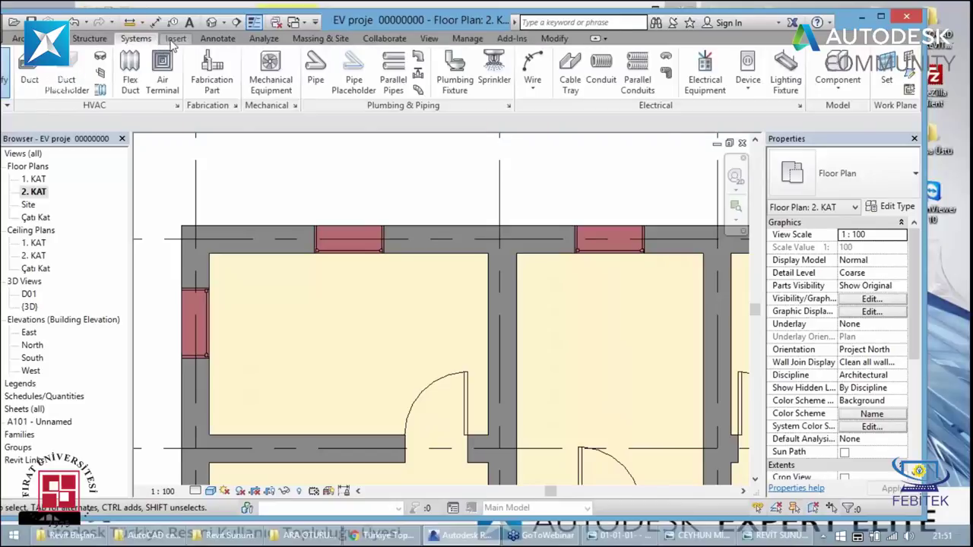
click(175, 39)
click(214, 39)
click(259, 38)
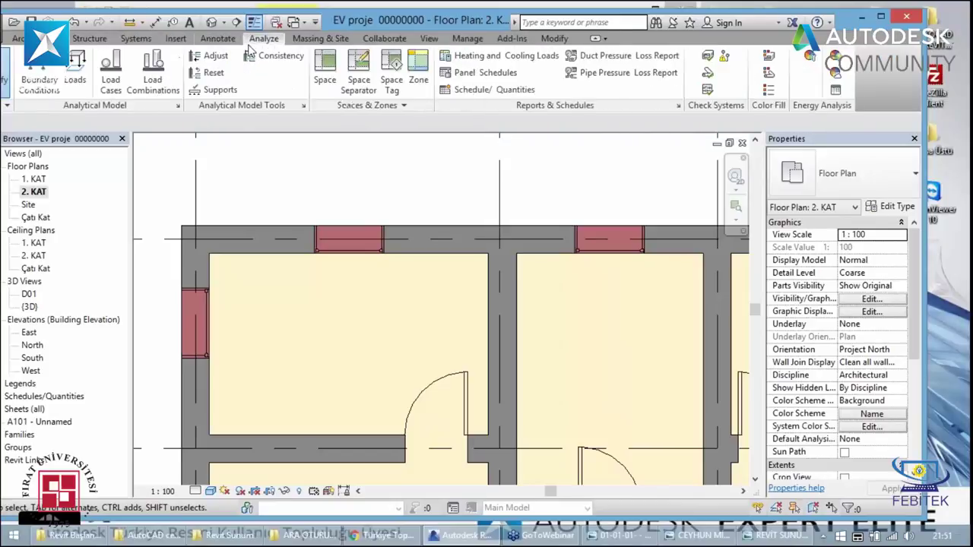
click(316, 39)
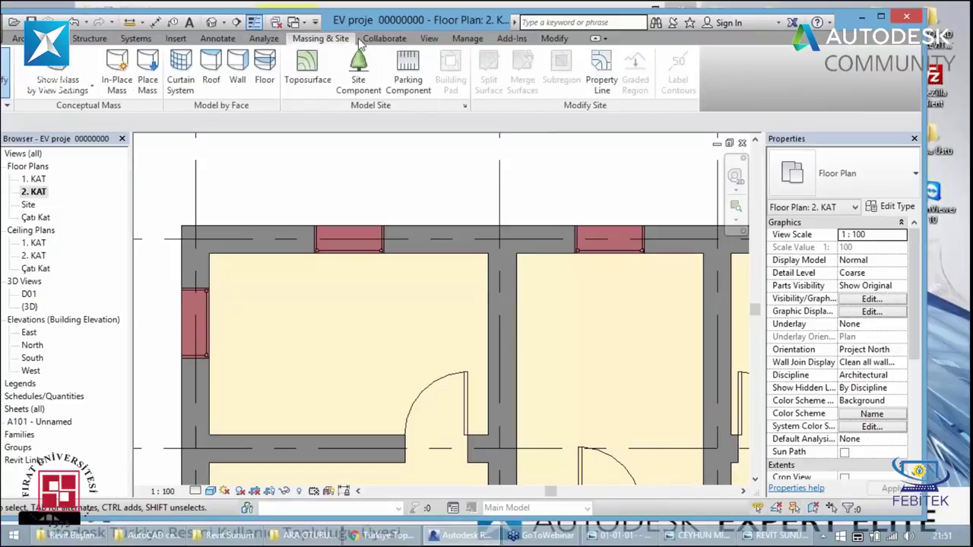
click(384, 39)
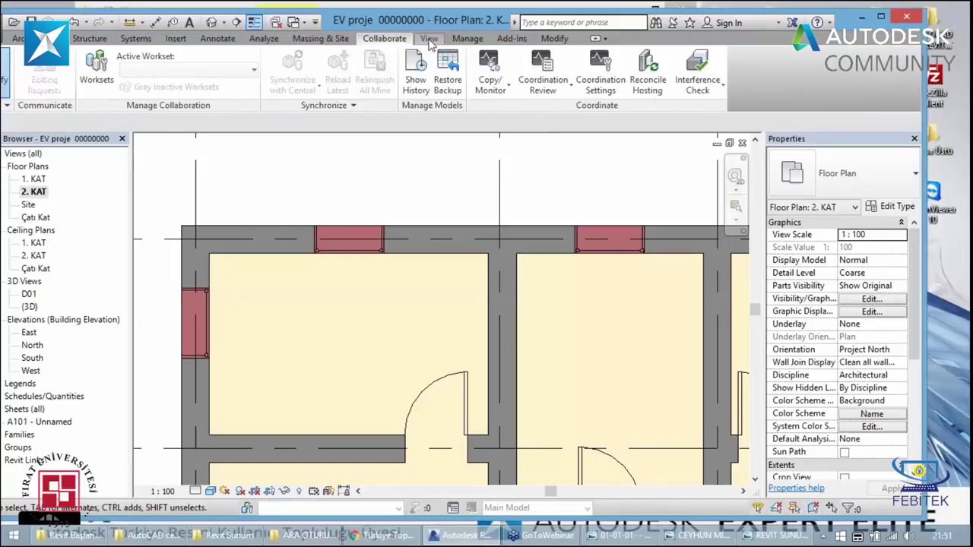
click(430, 40)
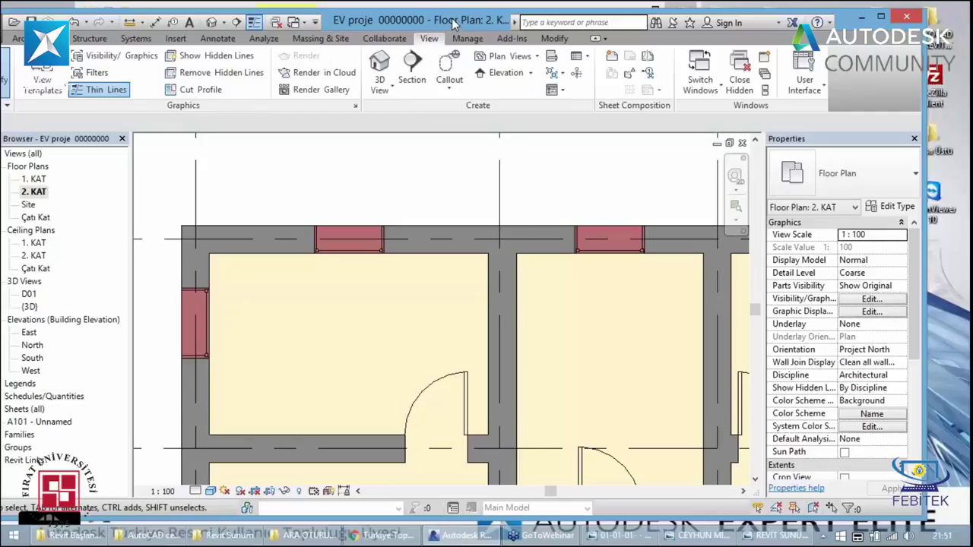
- Switch Thin Lines off and back on, keeping the plan in thin lines
mouse_move(454, 25)
mouse_down()
mouse_move(301, 25)
mouse_move(287, 16)
mouse_move(452, 15)
mouse_up()
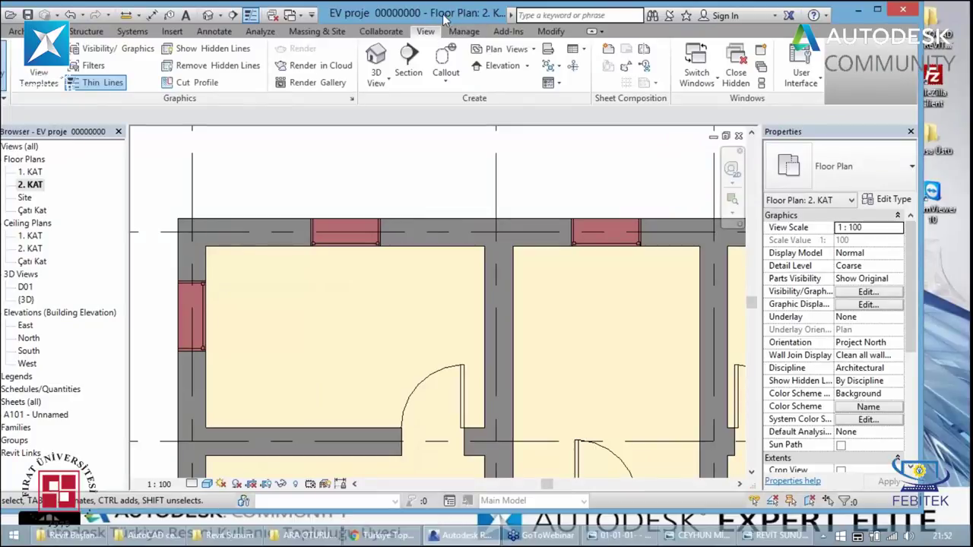
drag(443, 17, 437, 16)
click(243, 15)
click(242, 15)
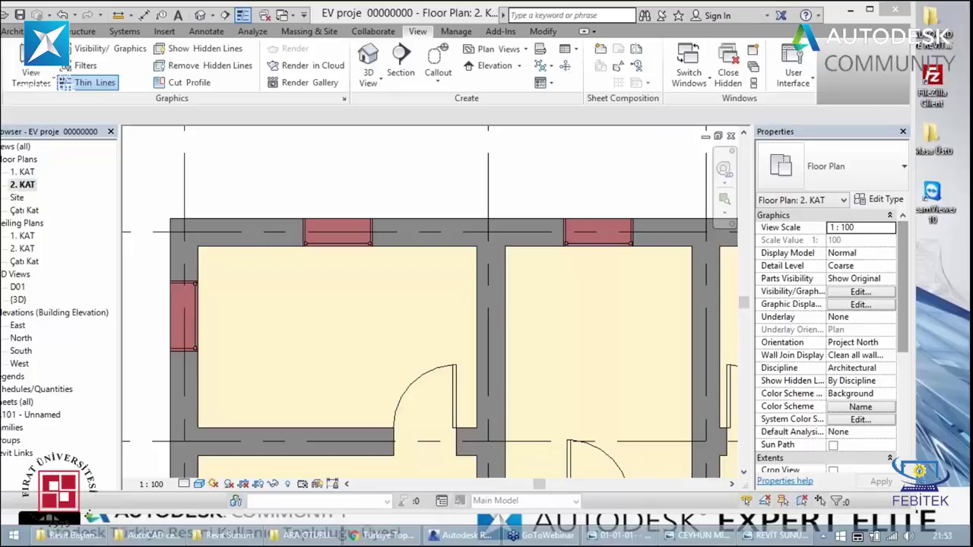
- Zoom out in the 2. KAT plan to bring more rooms and doors into view
click(329, 197)
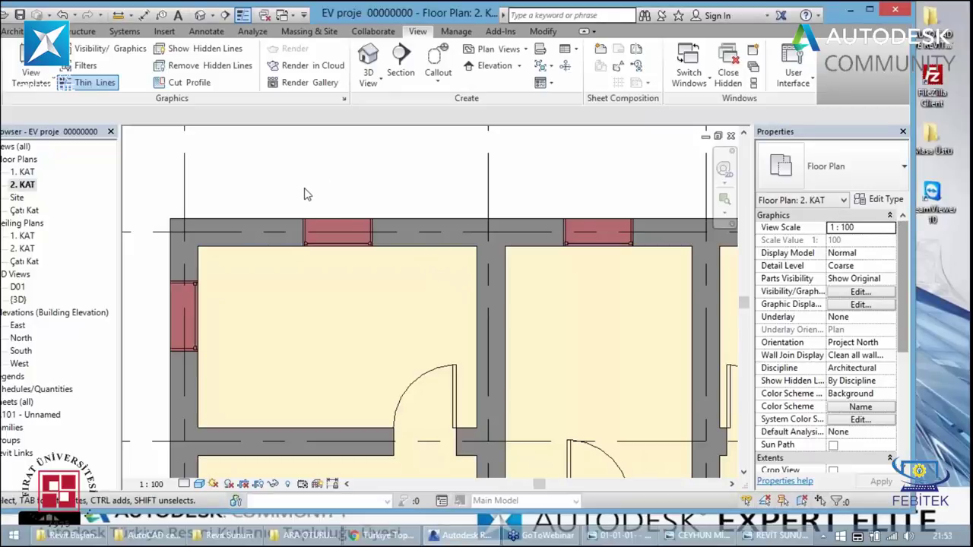
scroll(302, 193, down, 1)
scroll(299, 193, down, 1)
scroll(296, 193, down, 1)
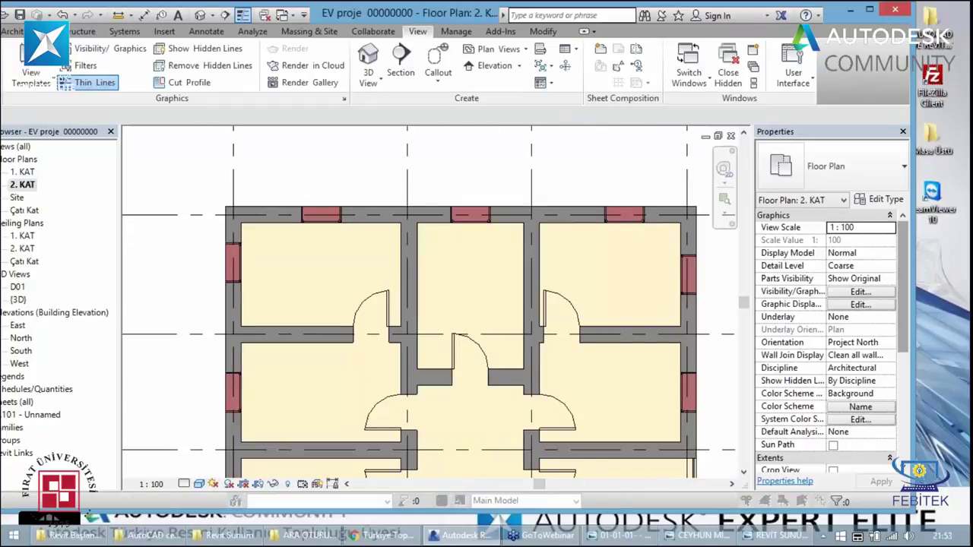
- Open Visibility/Graphic Overrides with VG, review Filters and Annotation Categories, then close it
key(v)
key(g)
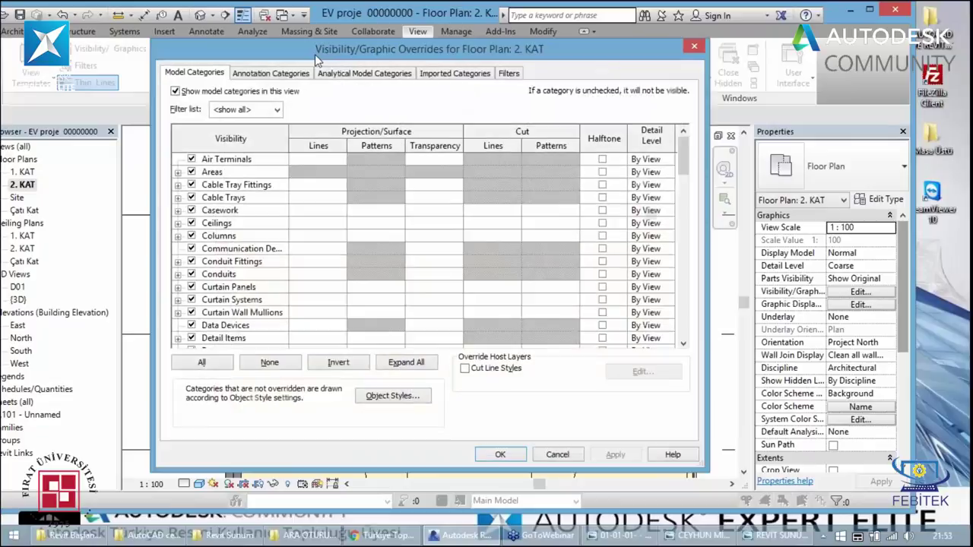
drag(315, 55, 105, 93)
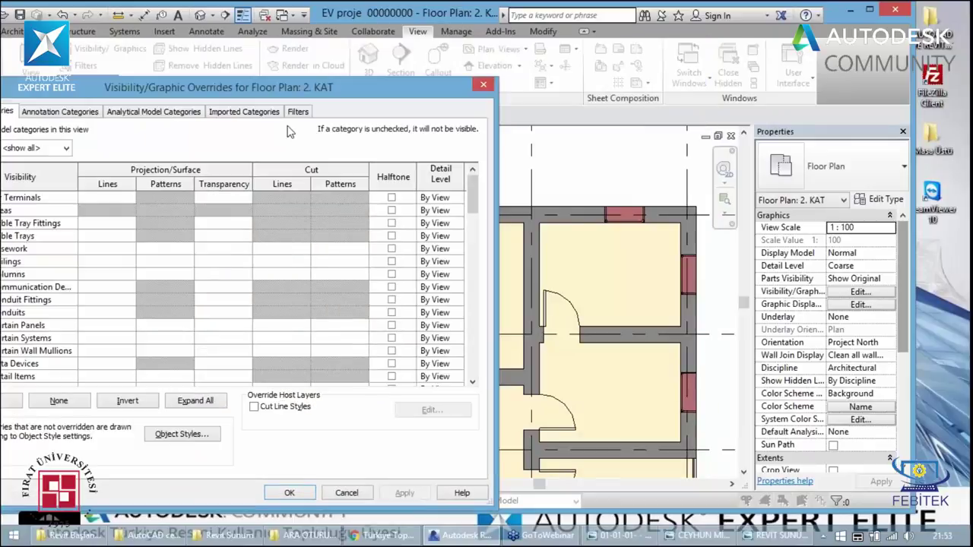
click(296, 112)
drag(228, 87, 305, 55)
click(167, 81)
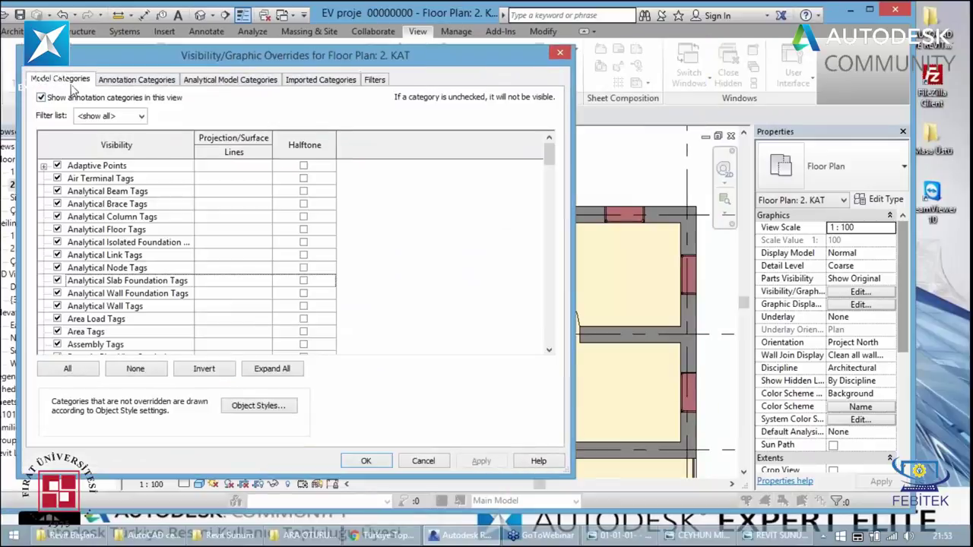
click(60, 79)
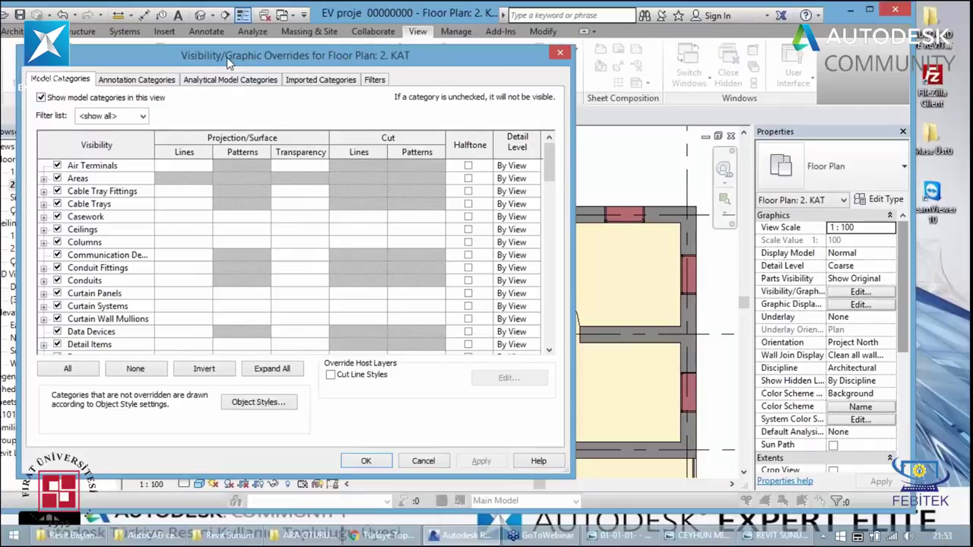
drag(228, 64, 25, 66)
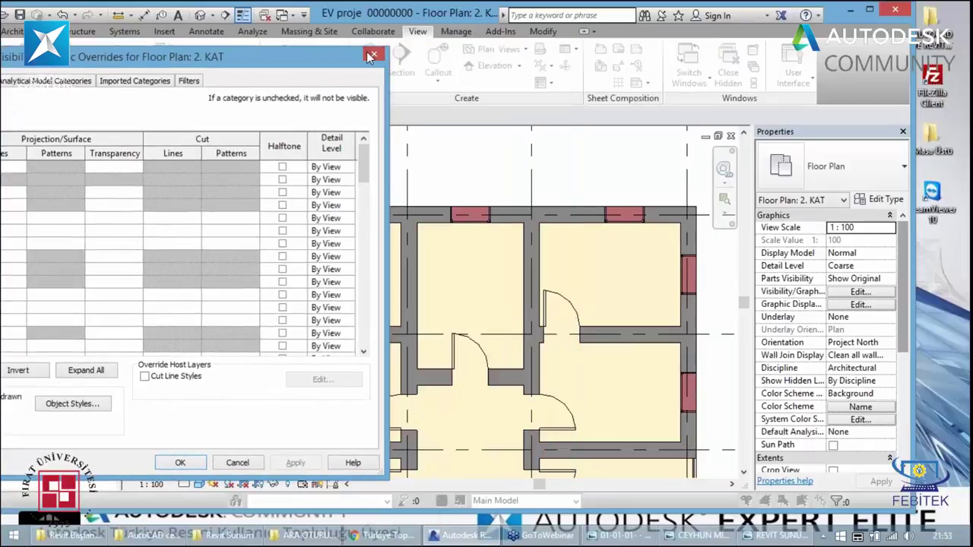
click(372, 56)
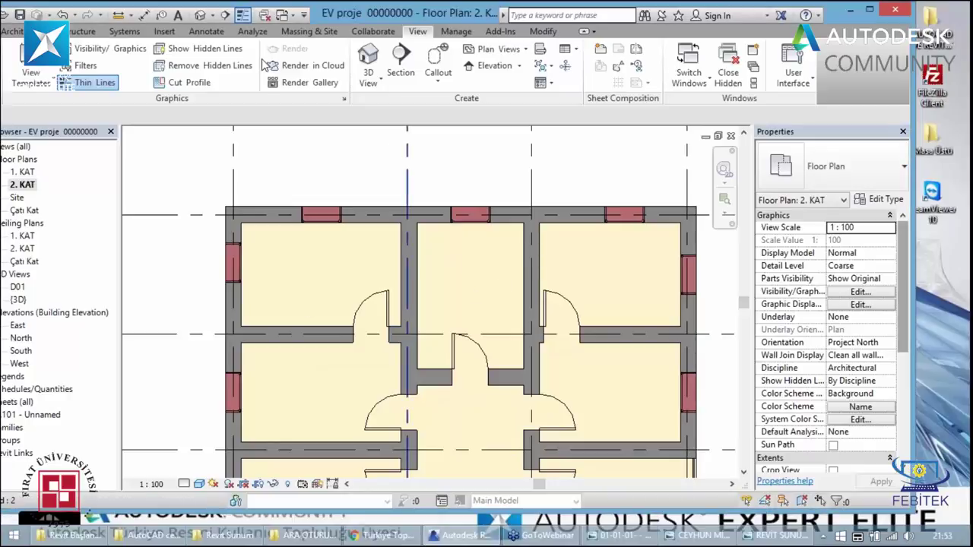
- Cut a wall opening between the two left-hand rooms, then start placing a Camera view
click(387, 313)
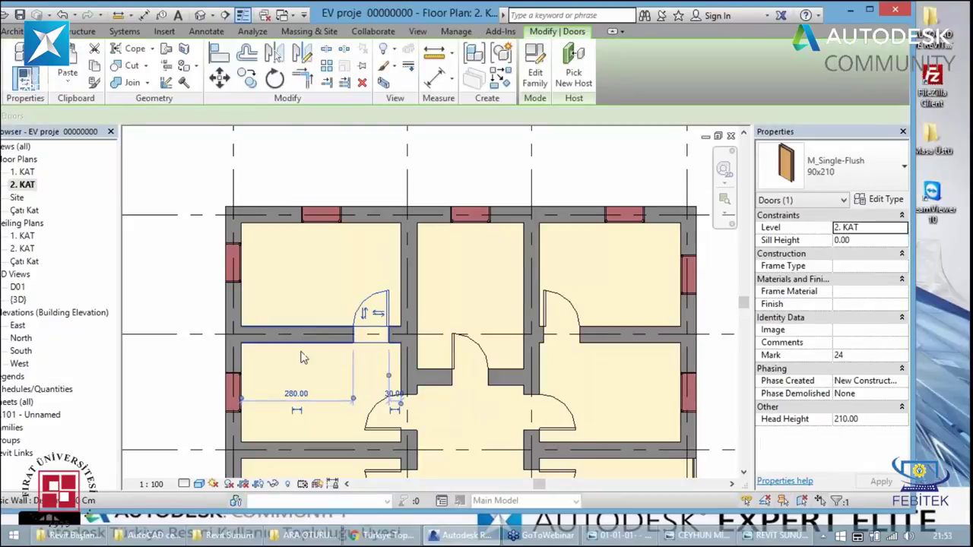
click(337, 392)
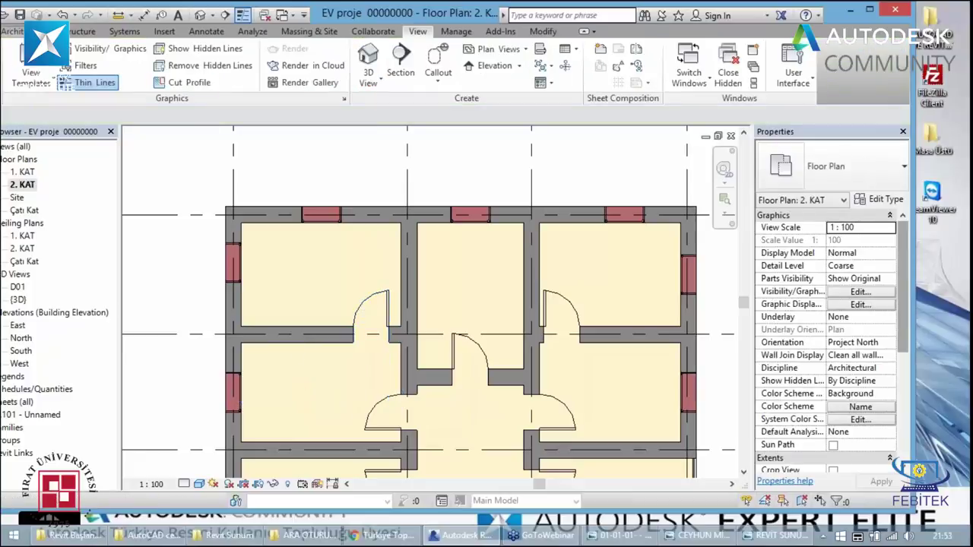
click(13, 31)
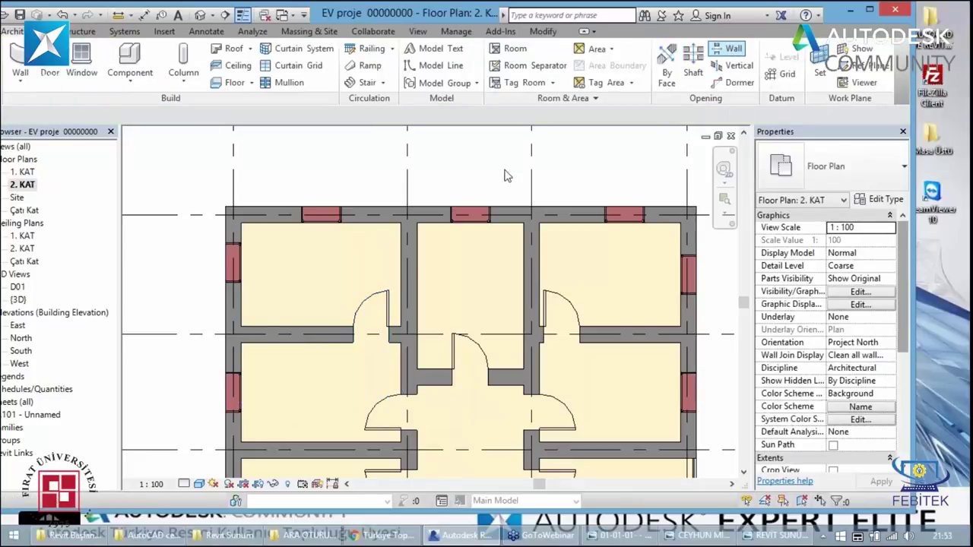
click(313, 335)
click(309, 330)
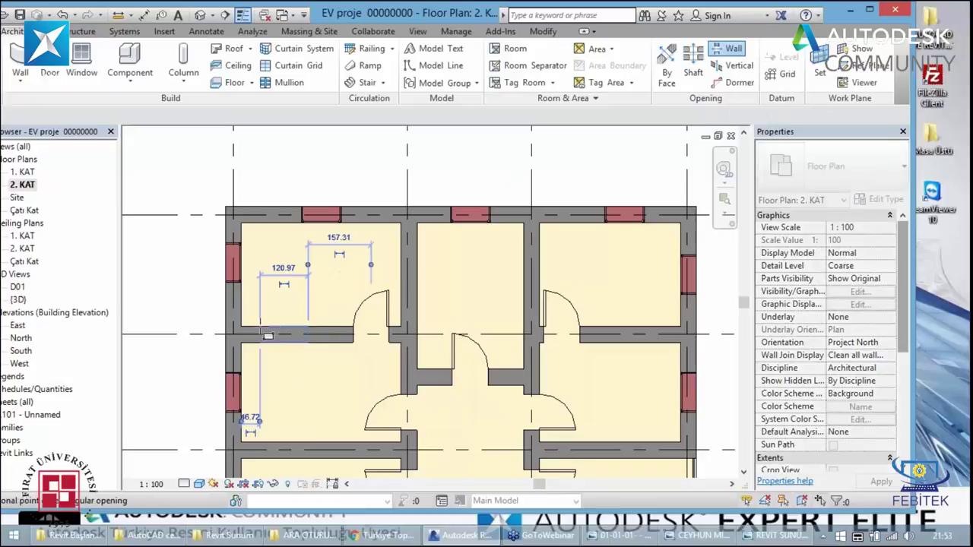
click(264, 347)
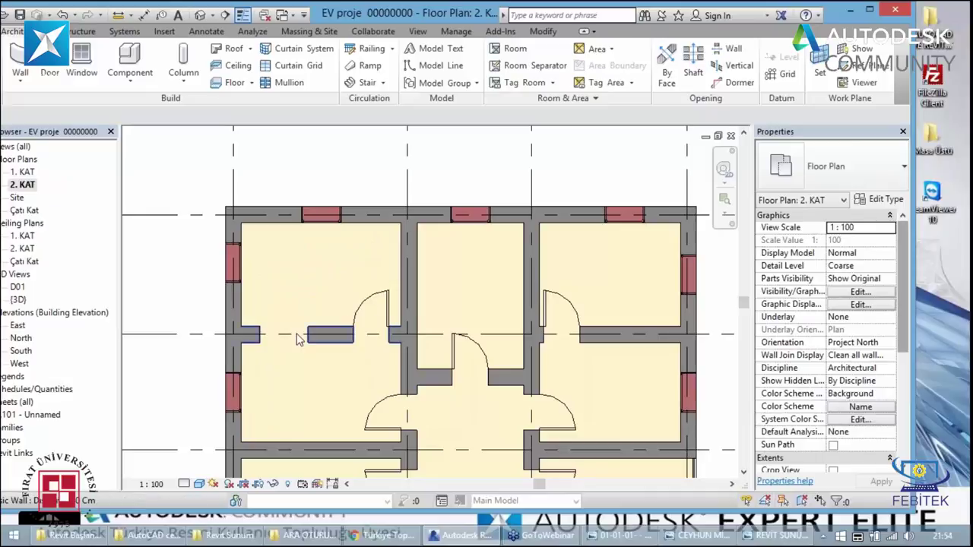
click(211, 15)
click(220, 49)
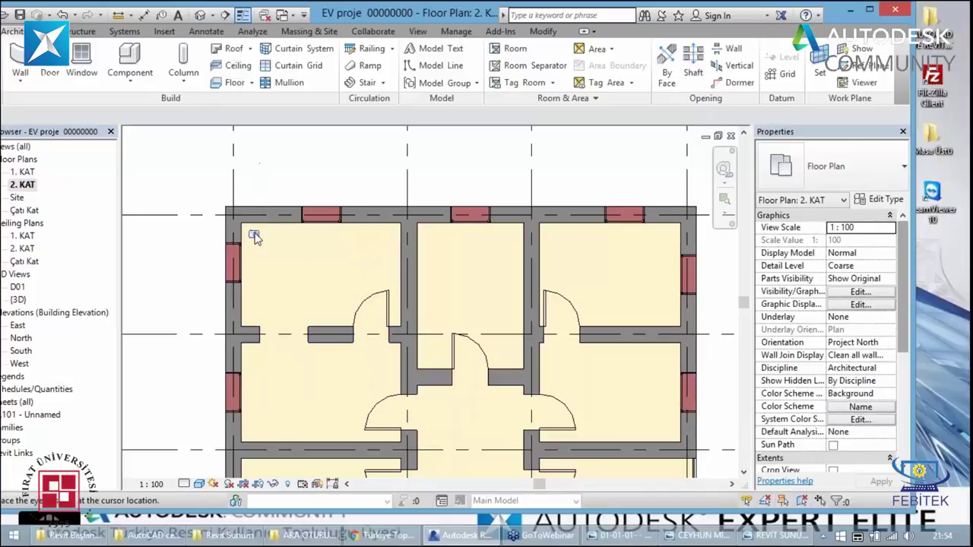
- Place a camera in the top-left room aimed at the new opening, creating 3D View 1
click(254, 232)
click(305, 303)
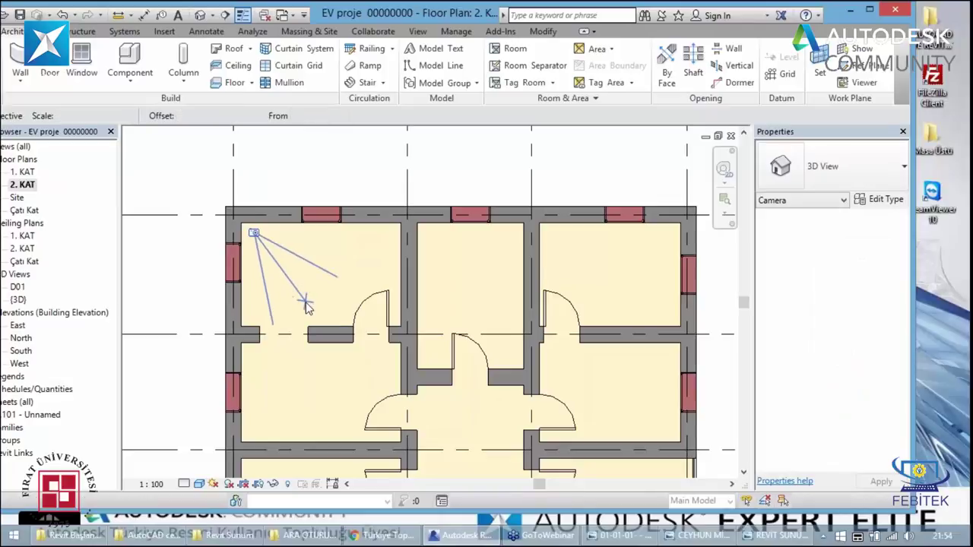
click(305, 309)
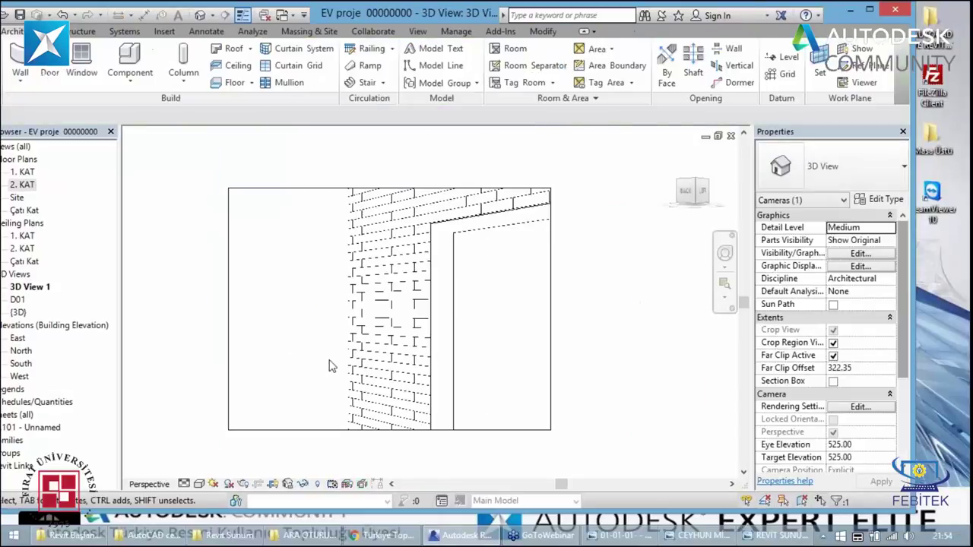
- Enlarge the camera view's crop frame to the right, up, down and left
click(477, 336)
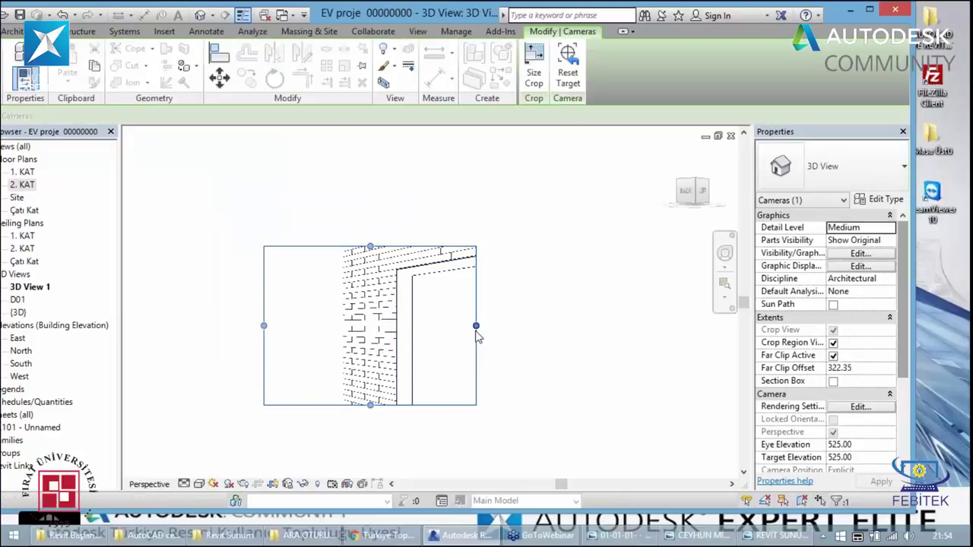
drag(476, 329, 585, 326)
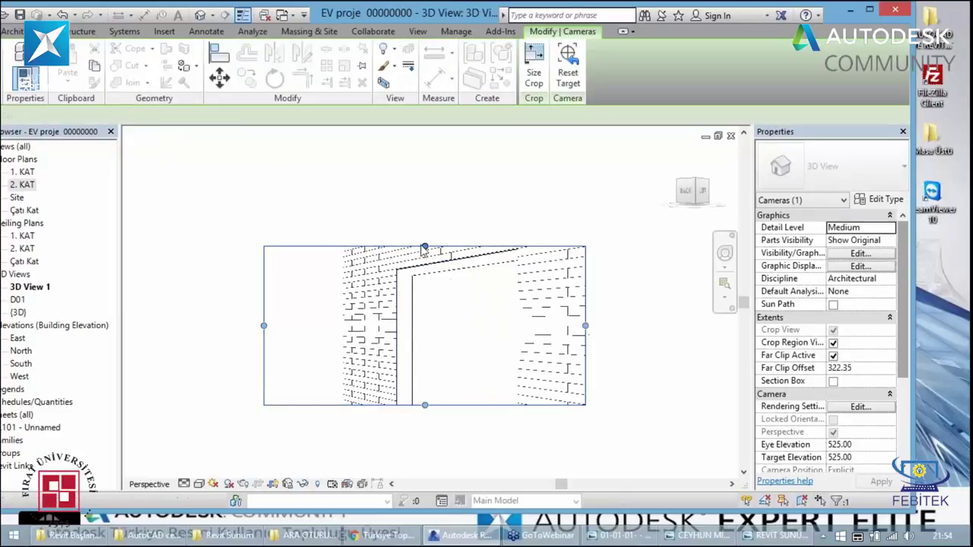
drag(426, 249, 425, 174)
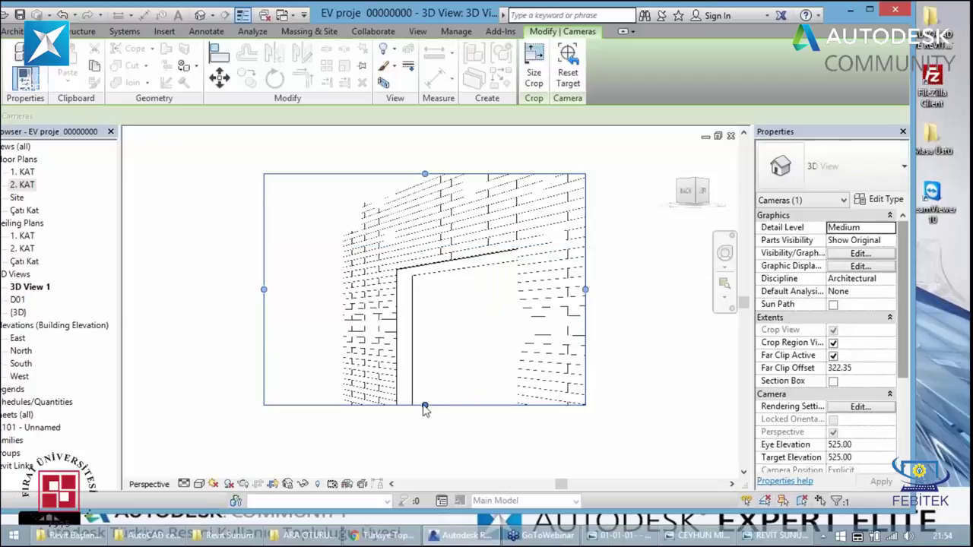
drag(421, 427, 419, 463)
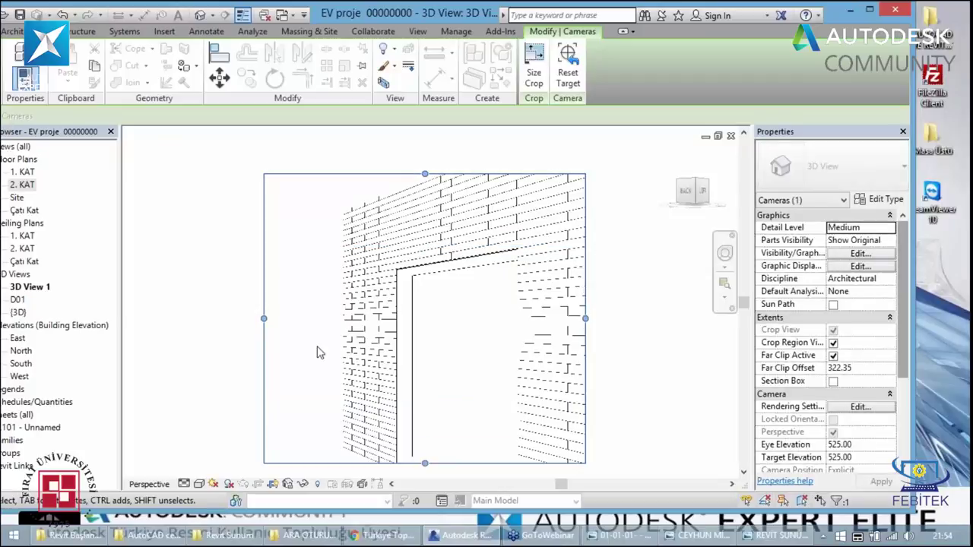
drag(262, 319, 165, 319)
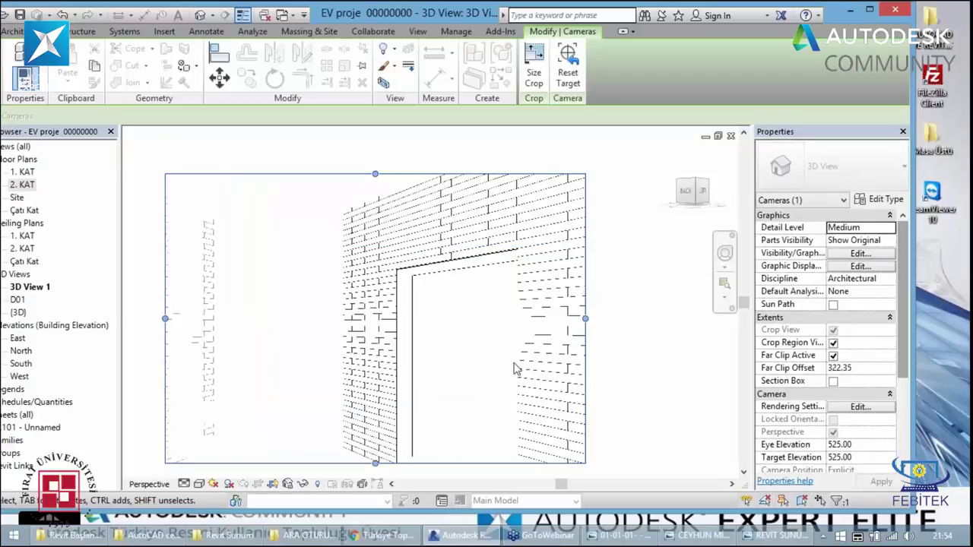
mouse_move(586, 319)
mouse_down()
mouse_move(616, 320)
mouse_move(699, 447)
mouse_up()
- Show the camera view in the Realistic visual style and stretch its frame further down and right
click(200, 483)
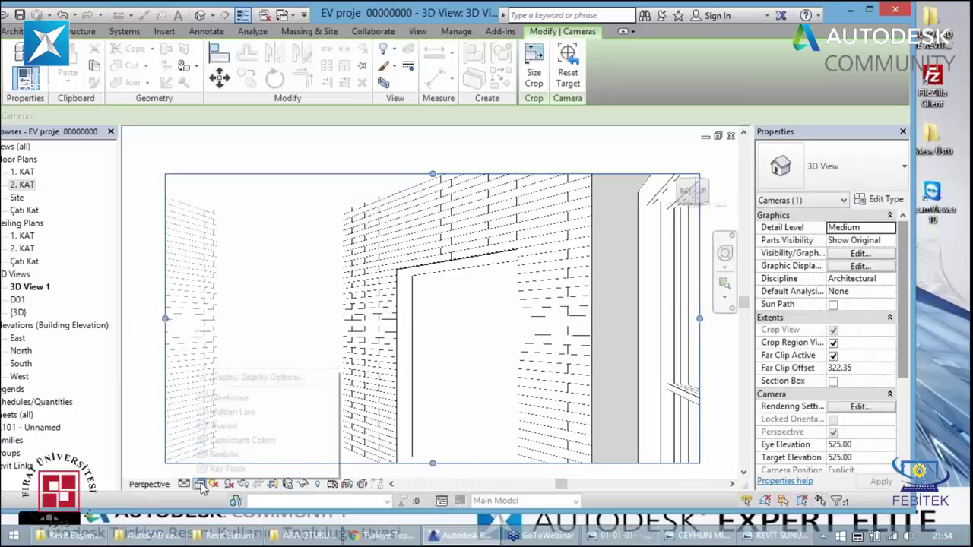
click(228, 426)
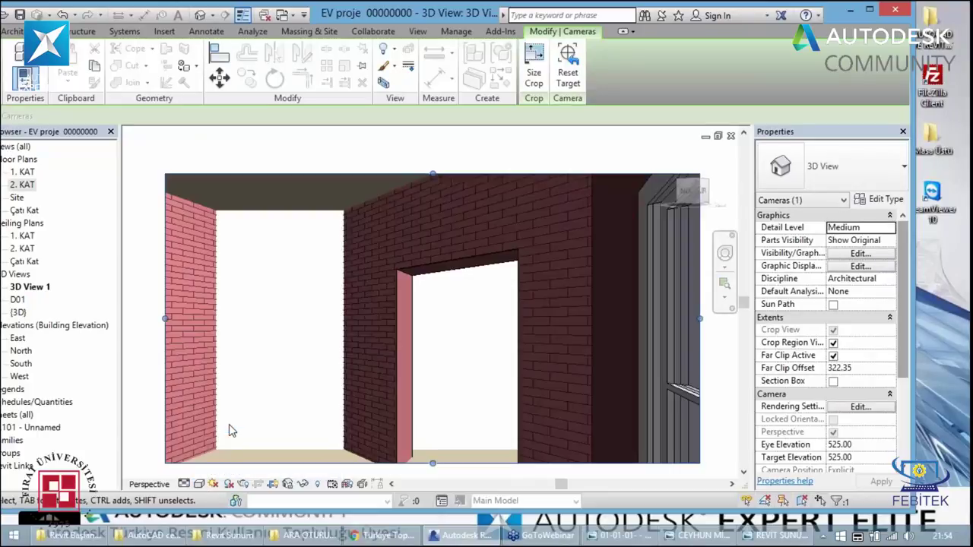
scroll(288, 348, down, 2)
drag(382, 421, 382, 453)
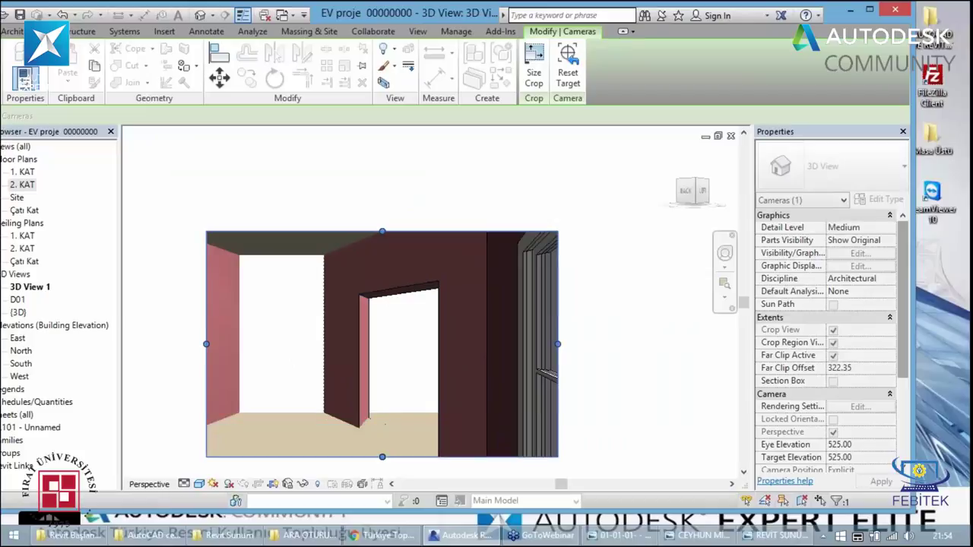
drag(557, 344, 614, 344)
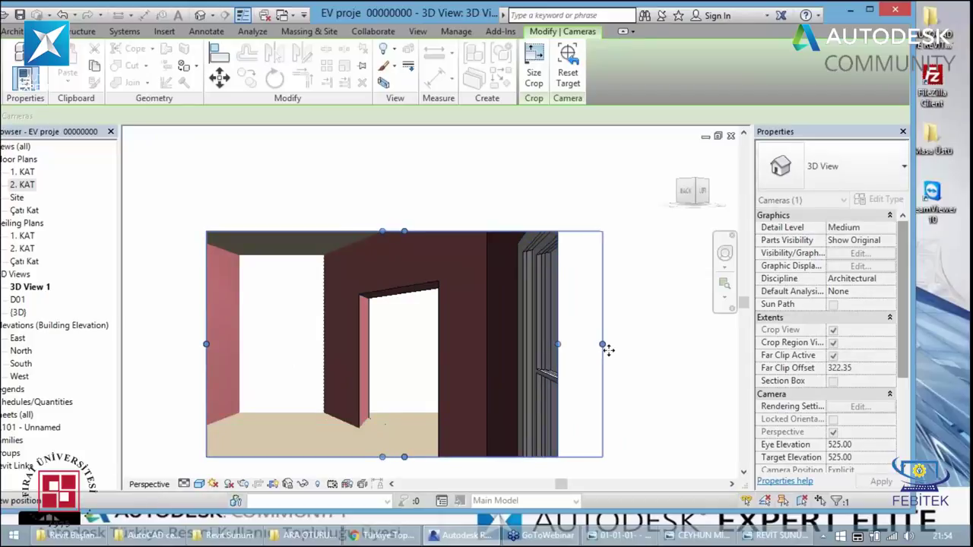
click(24, 173)
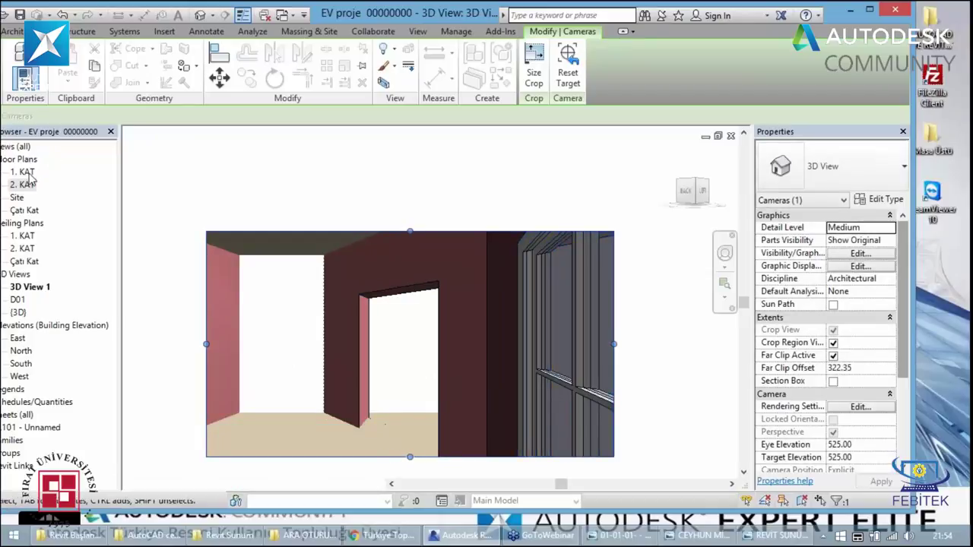
- Return via 1. KAT to the 2. KAT floor plan and clear the camera selection
double_click(23, 172)
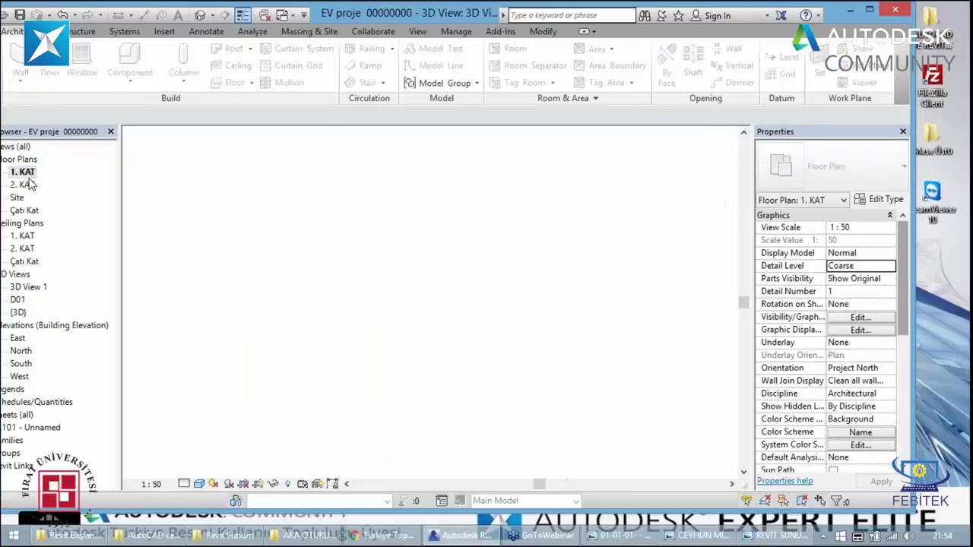
double_click(23, 185)
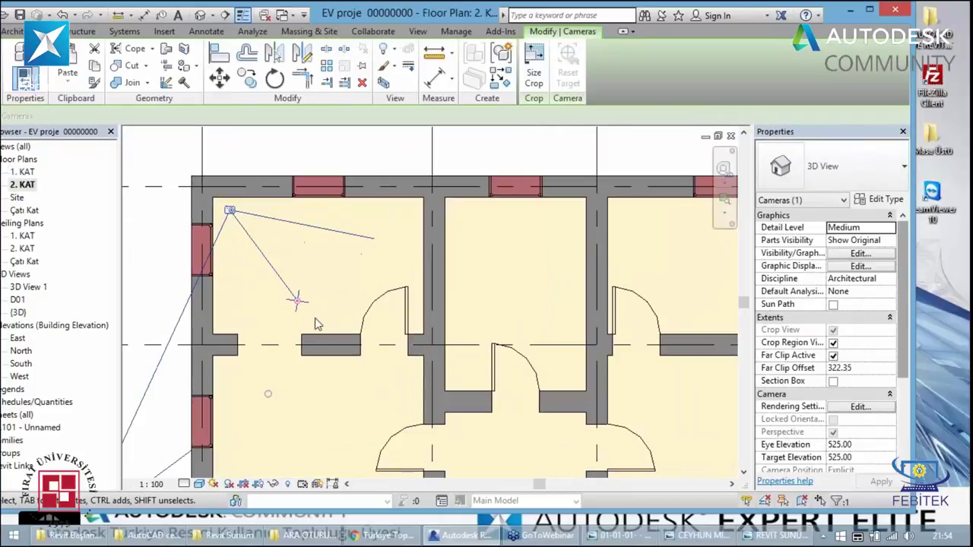
key(Escape)
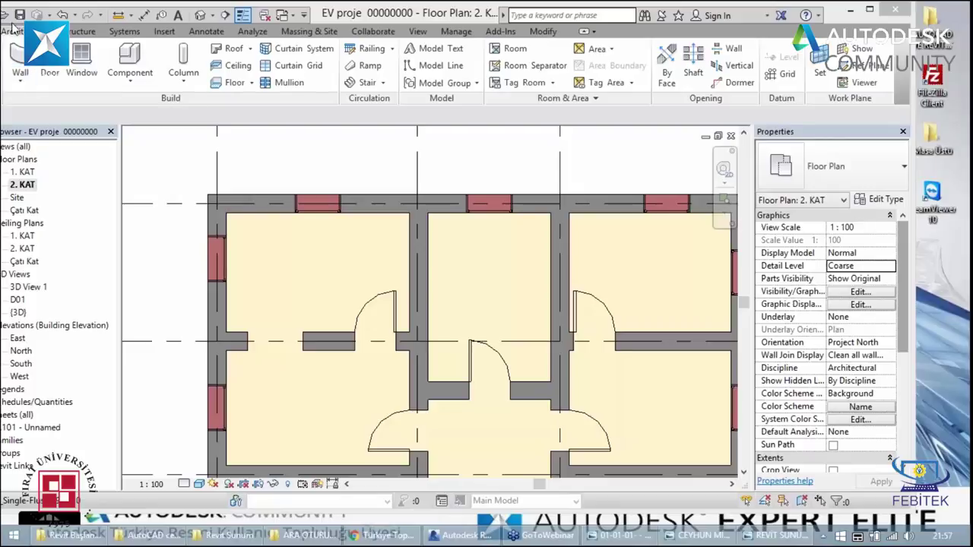
click(386, 17)
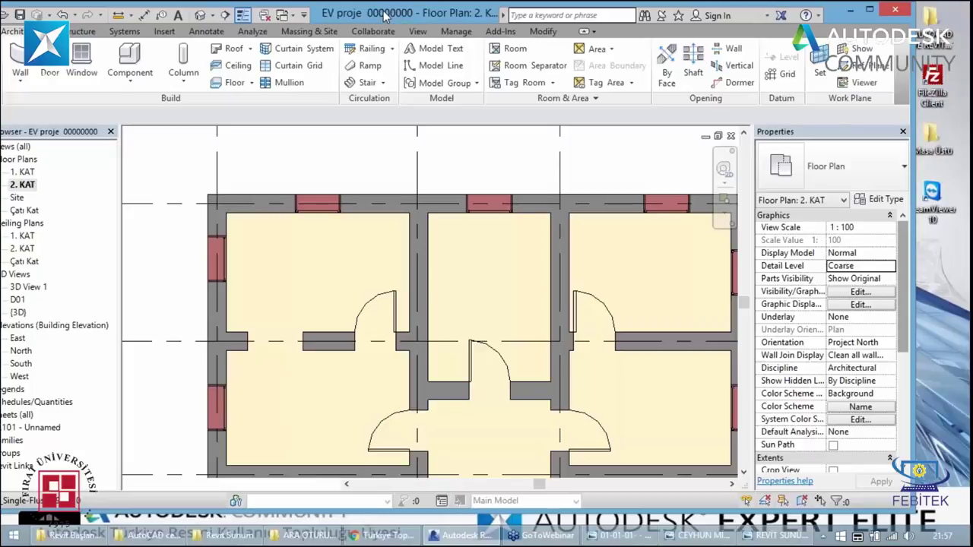
drag(386, 17, 408, 11)
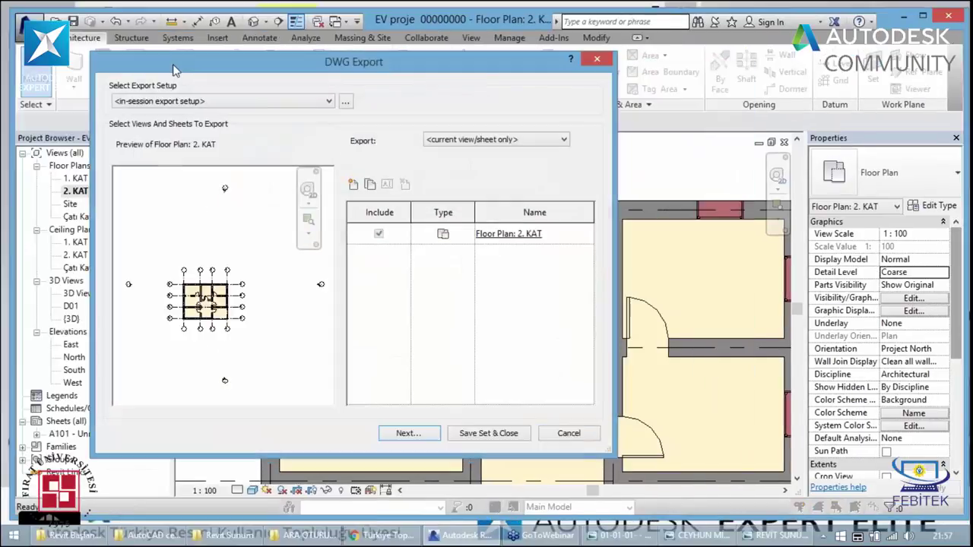
drag(174, 70, 154, 71)
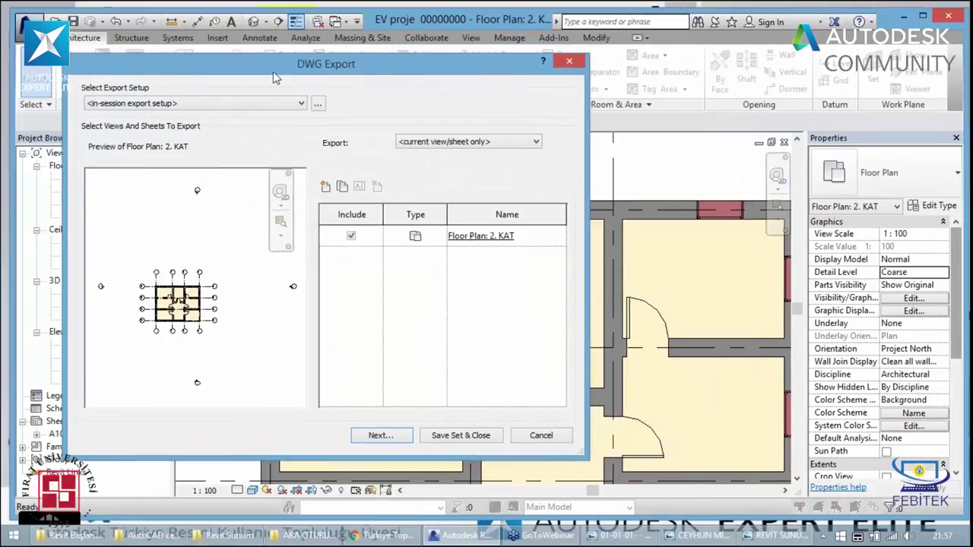
drag(273, 72, 64, 71)
click(368, 62)
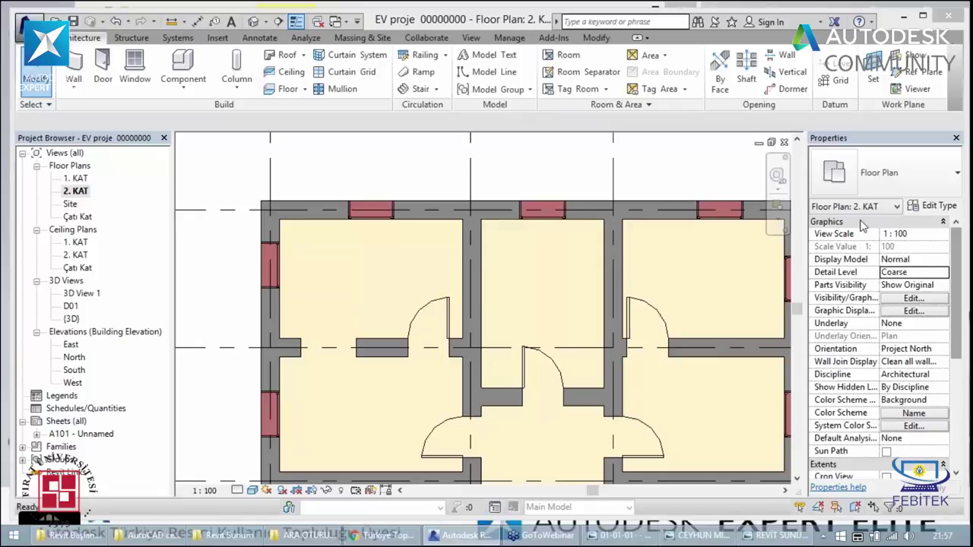
- Select the left-wall M_Casement 3x3 with Trim window (sill 30, head 220) on 2. KAT
right_click(279, 281)
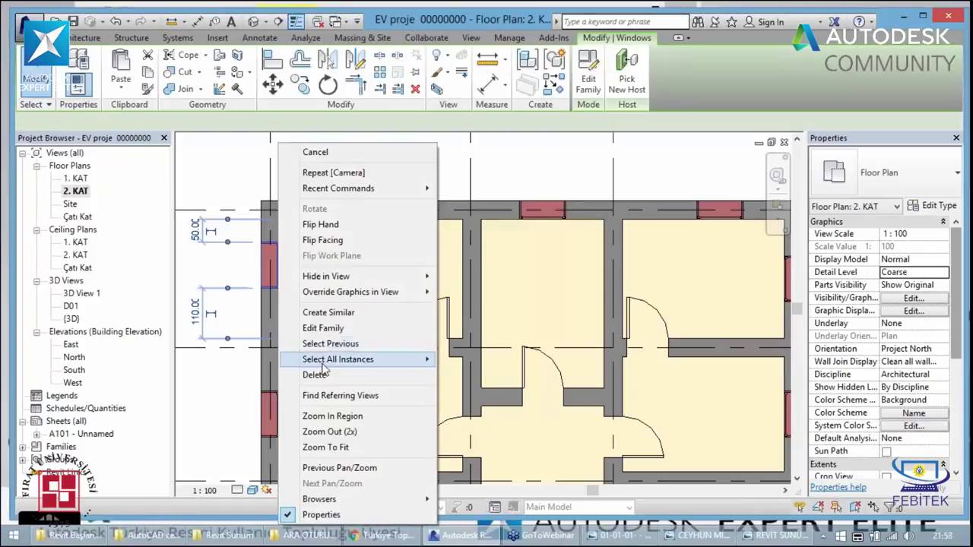
mouse_move(338, 360)
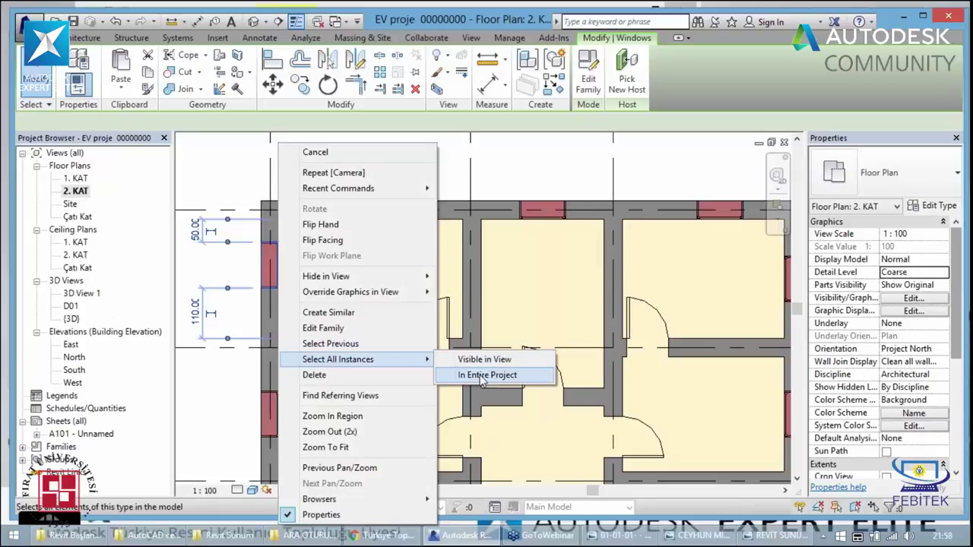
click(555, 167)
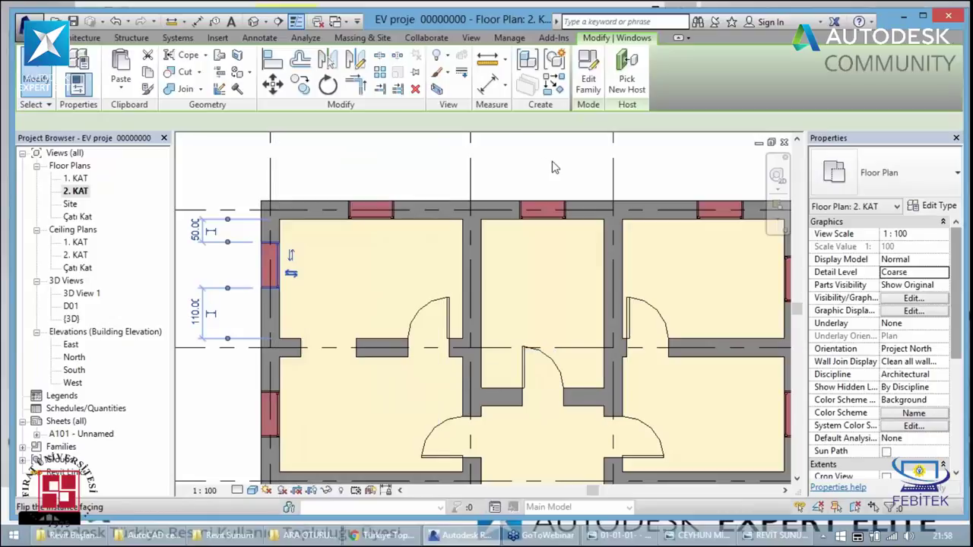
click(273, 268)
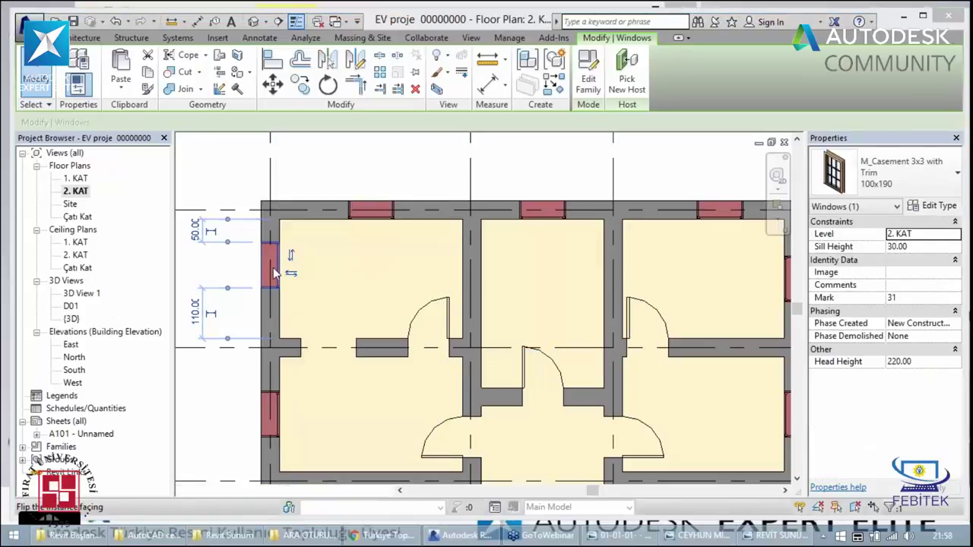
click(291, 272)
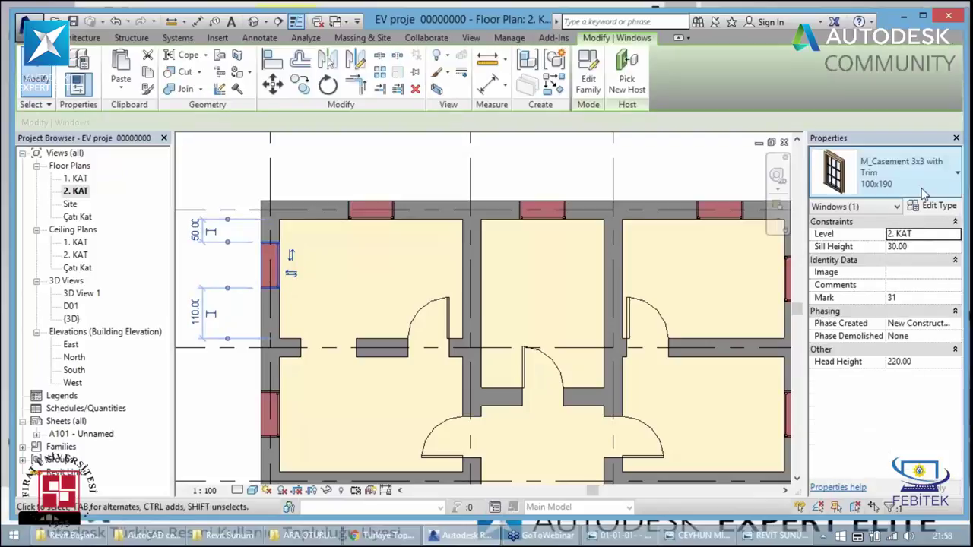